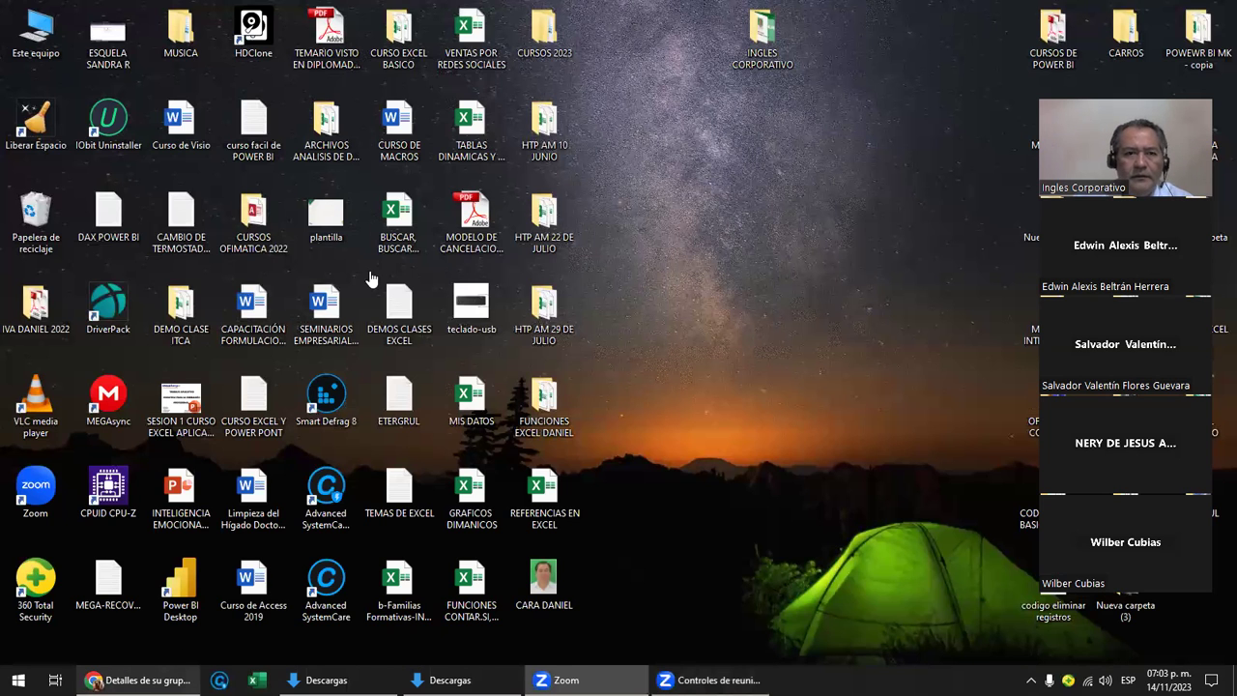
# Step: Bring up the Inglés Corporativo course in Chrome and scroll to the top of the page
pyautogui.click(135, 679)
pyautogui.click(307, 14)
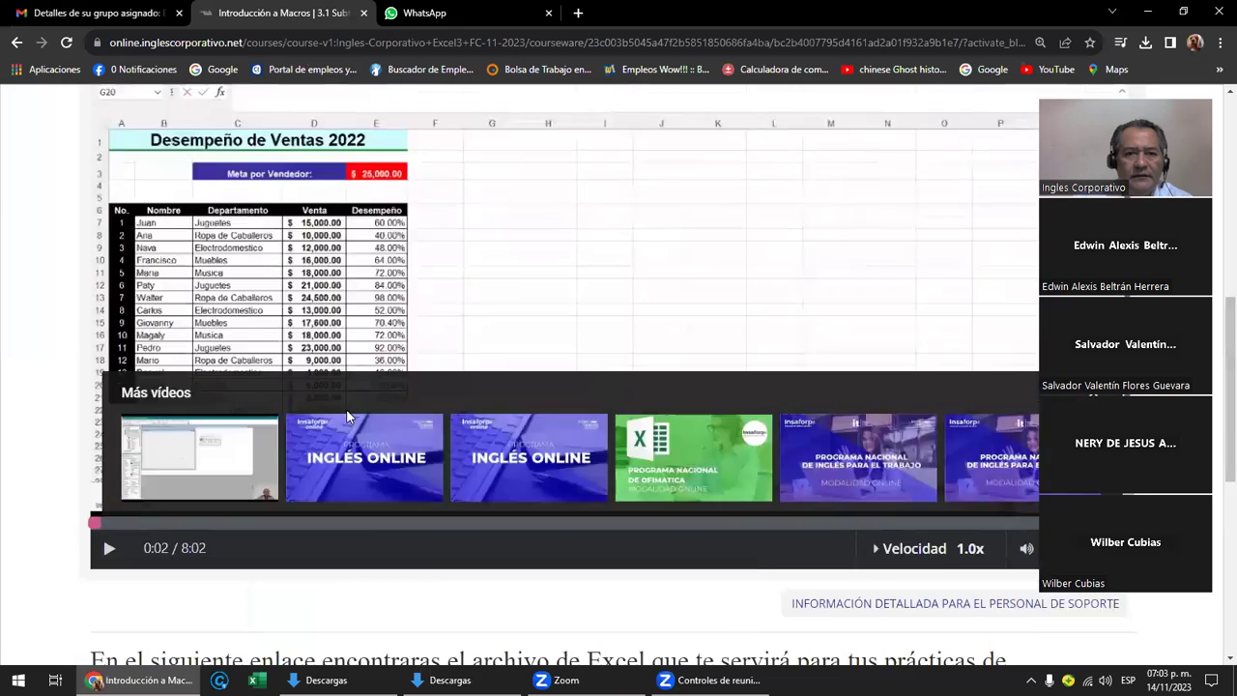
pyautogui.scroll(3, 346, 409)
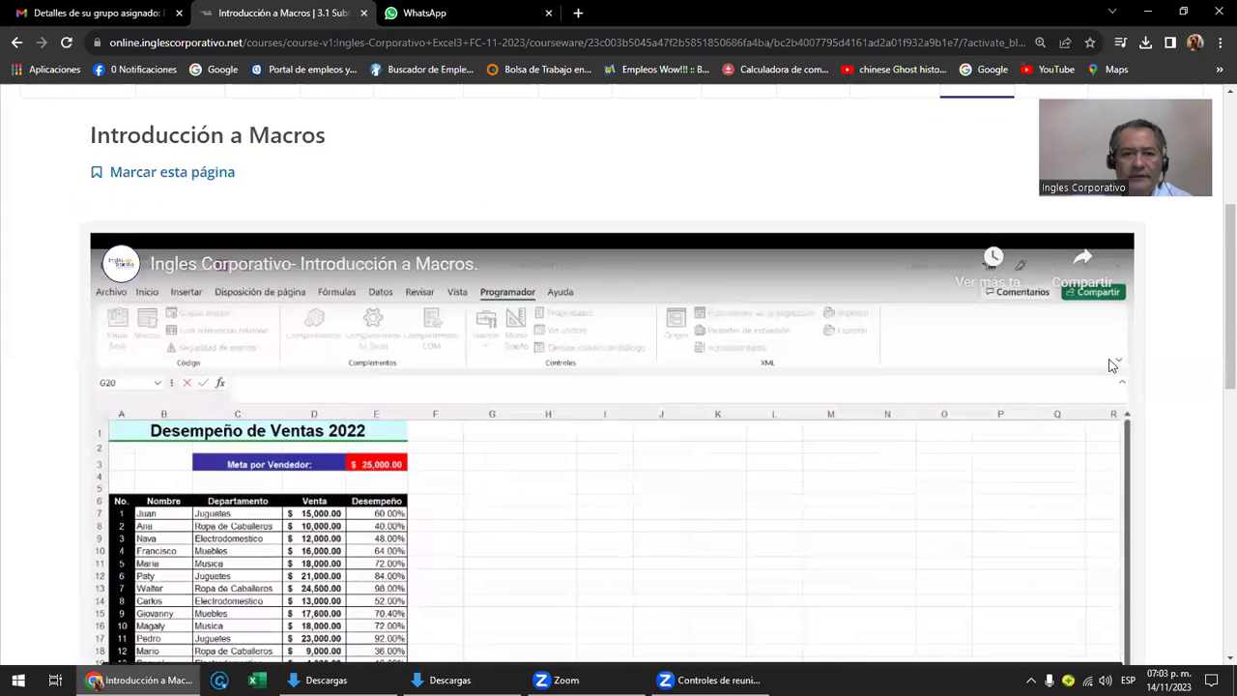
pyautogui.scroll(3, 451, 337)
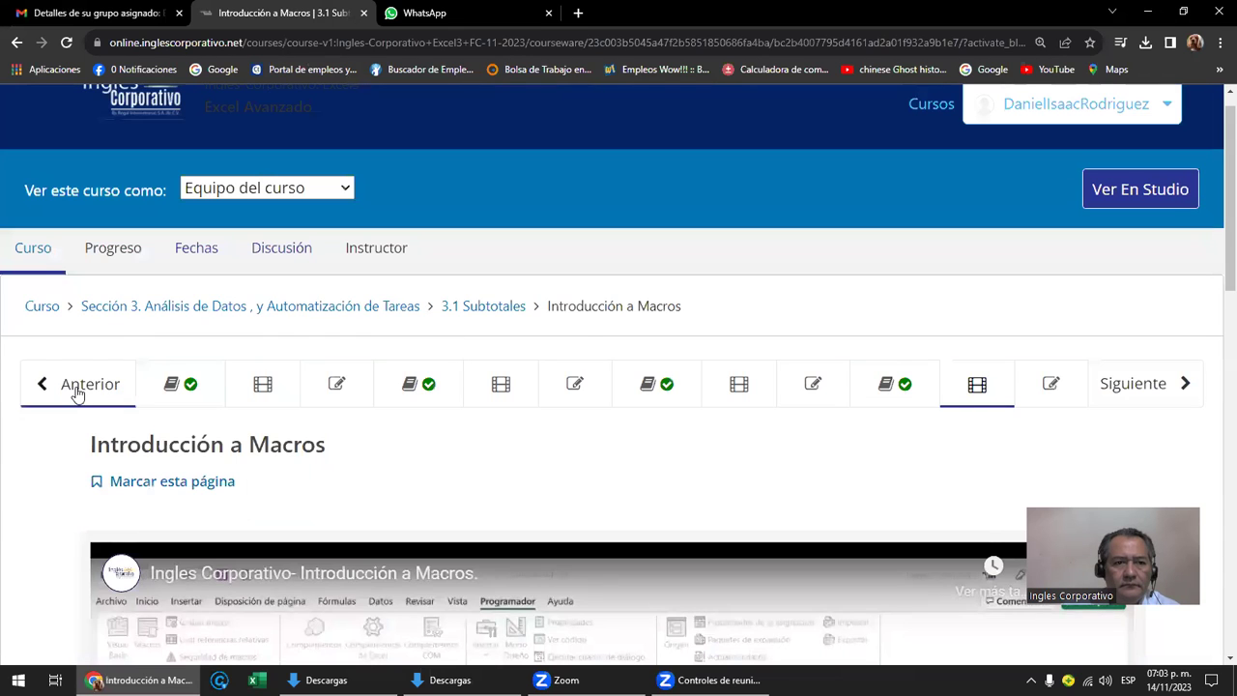
# Step: Step back past lesson 3.3, Laboratorio 10 and lesson 3.2 to the 3.1 subtotal video
pyautogui.click(77, 394)
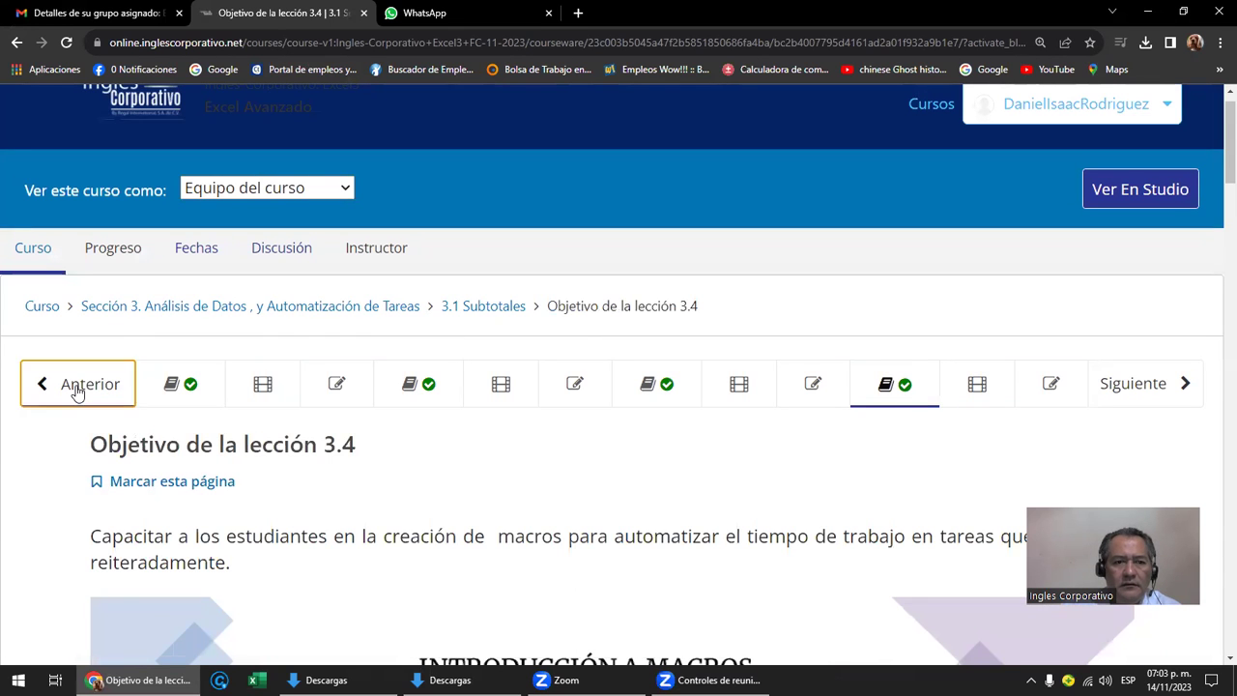
pyautogui.click(78, 393)
pyautogui.click(77, 393)
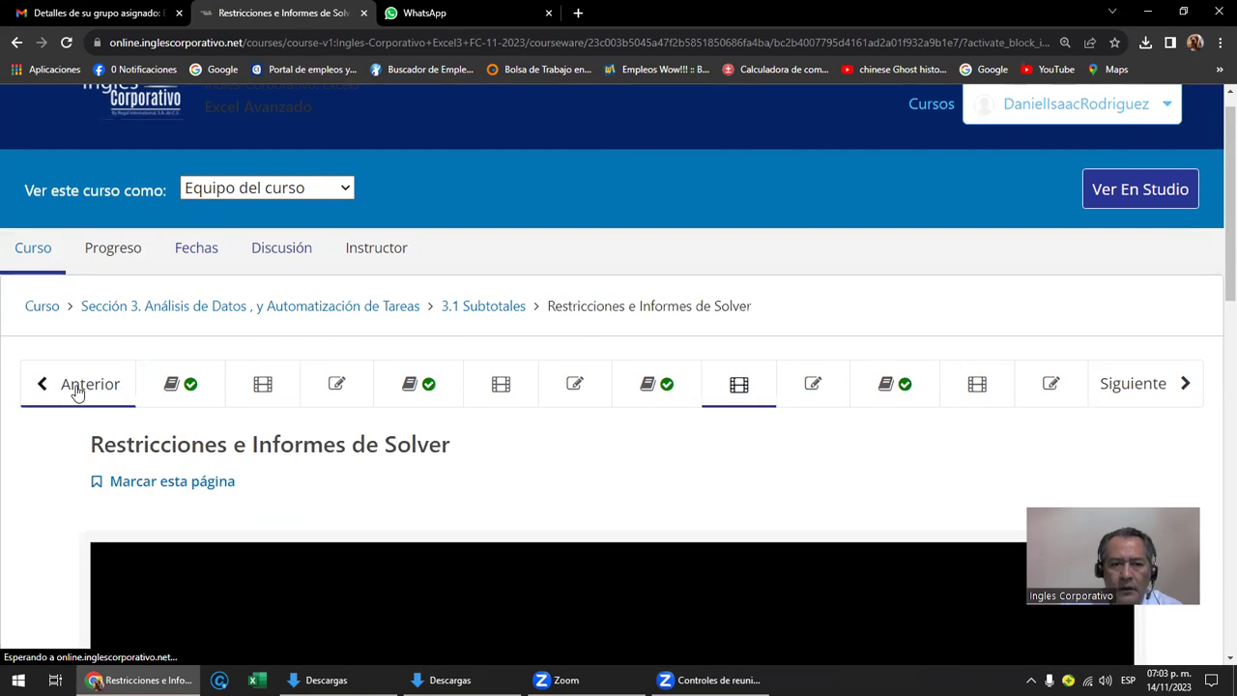
pyautogui.click(77, 391)
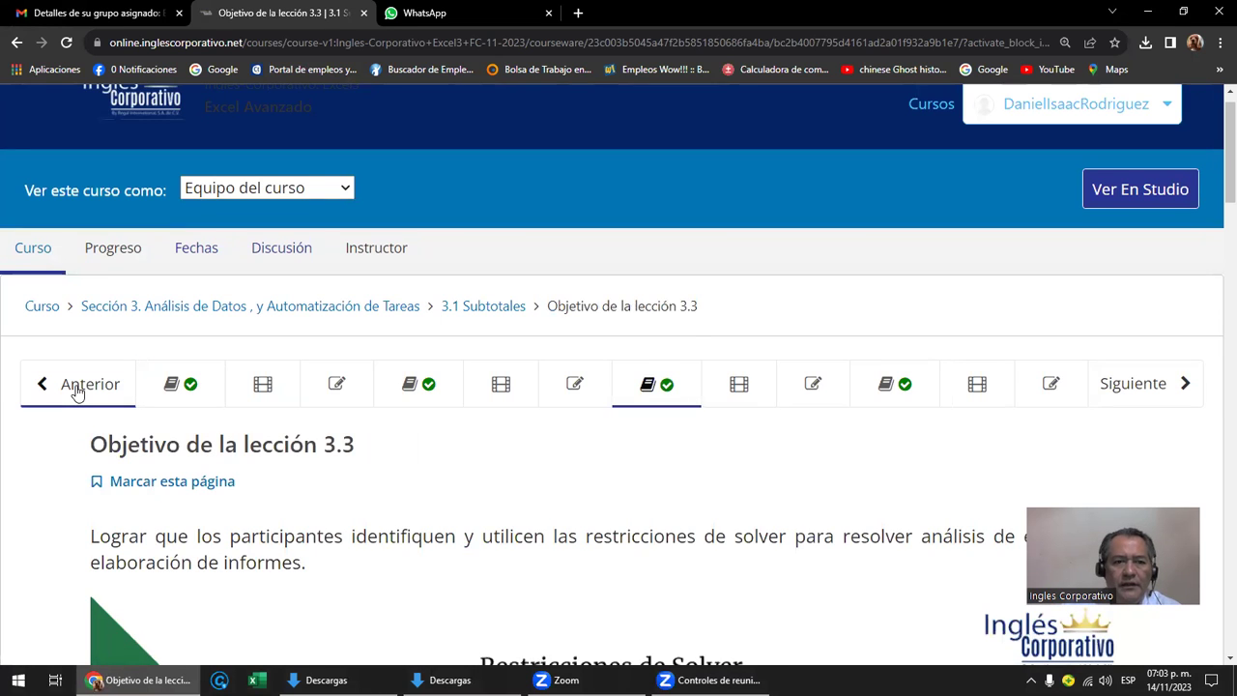
pyautogui.scroll(-2, 77, 391)
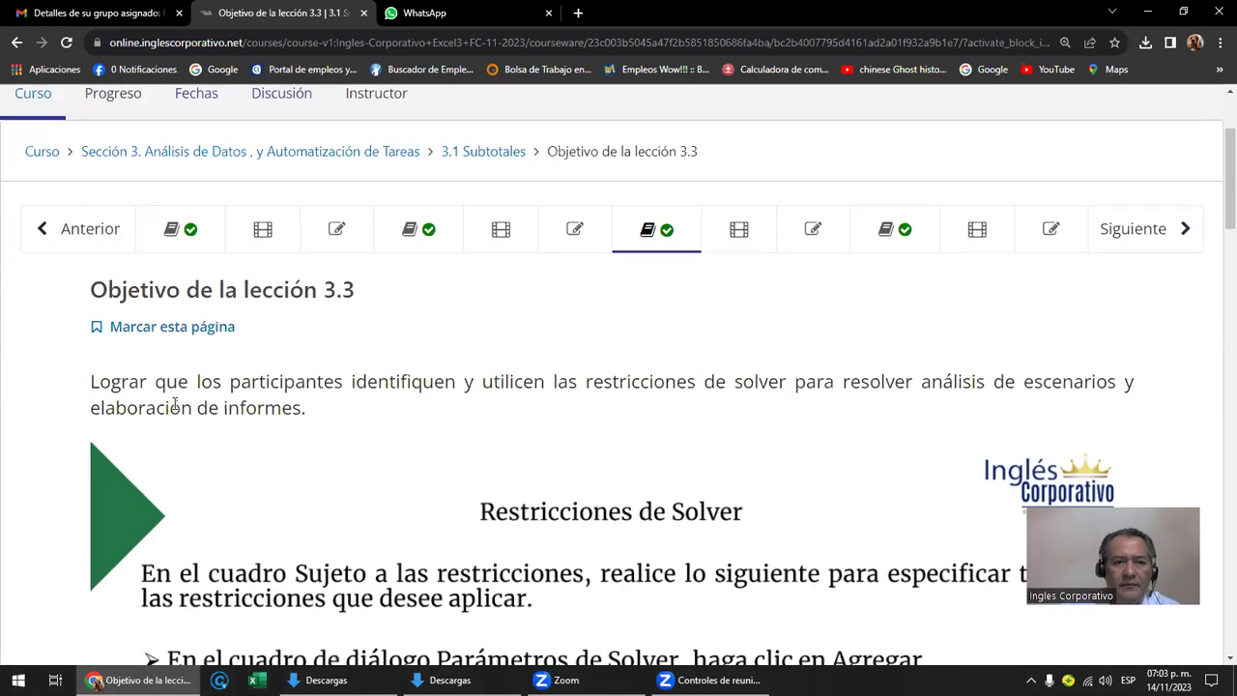
pyautogui.click(90, 230)
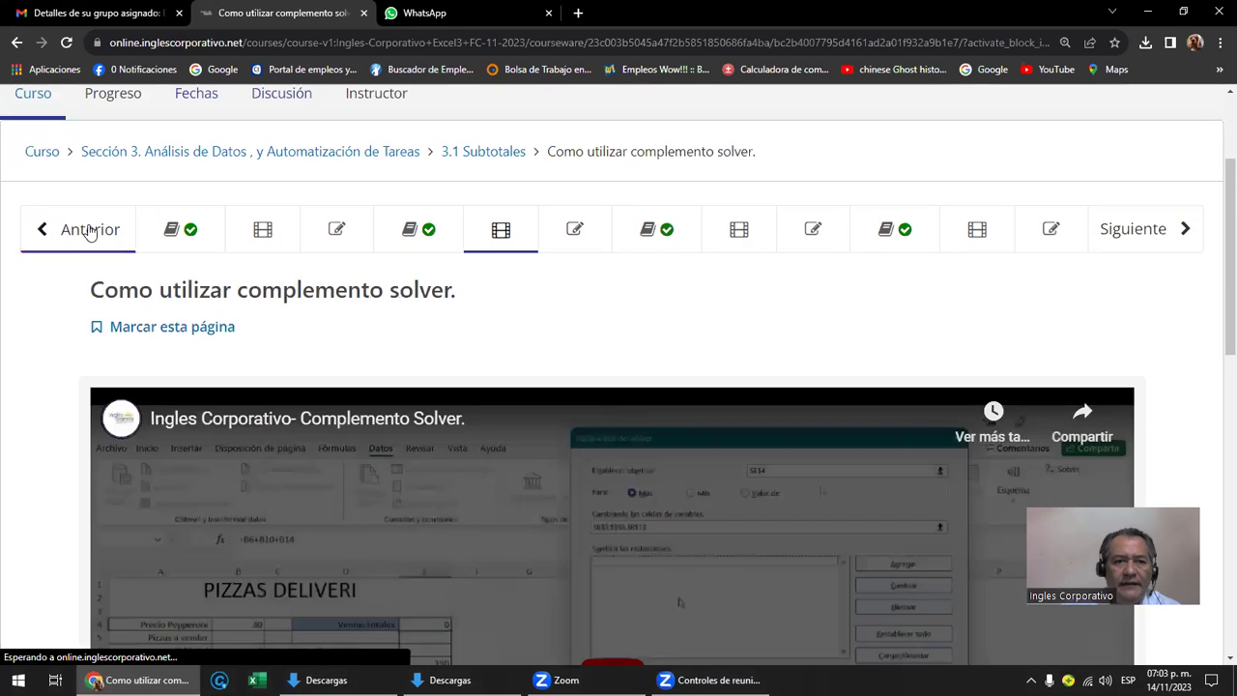
pyautogui.click(89, 230)
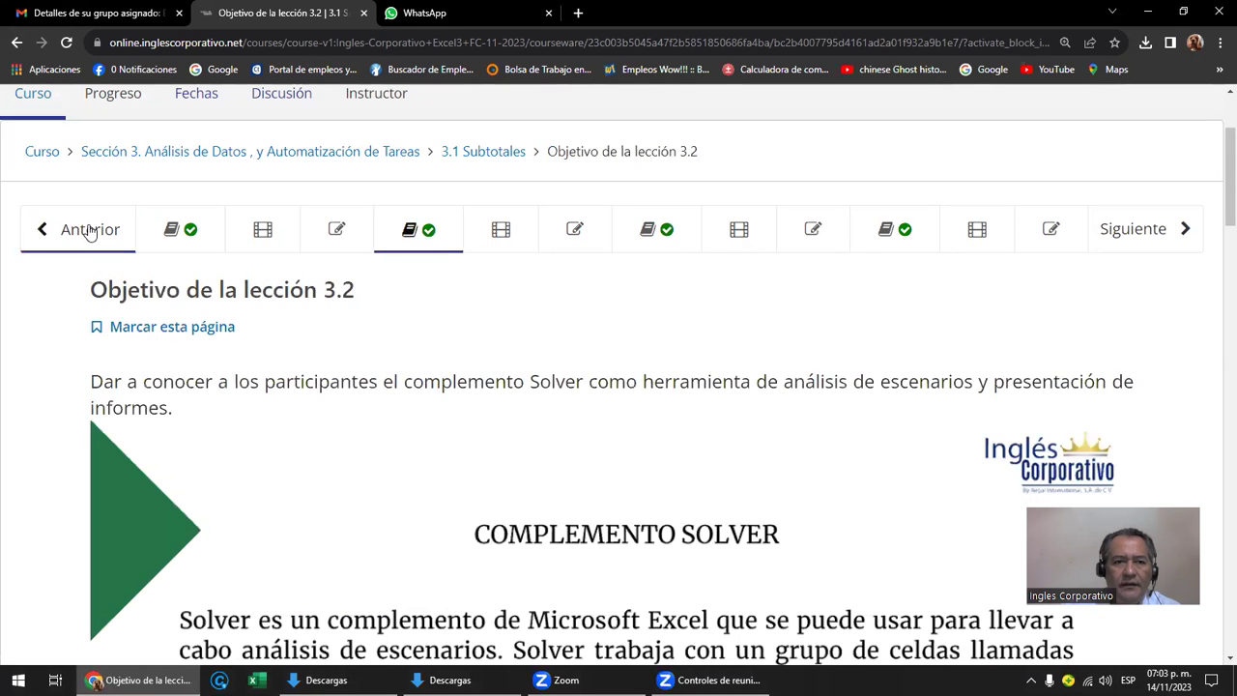
pyautogui.click(90, 230)
# Step: Advance to Objetivo de la lección 3.2, scroll to COMPLEMENTO SOLVER, and briefly check WhatsApp
pyautogui.click(89, 230)
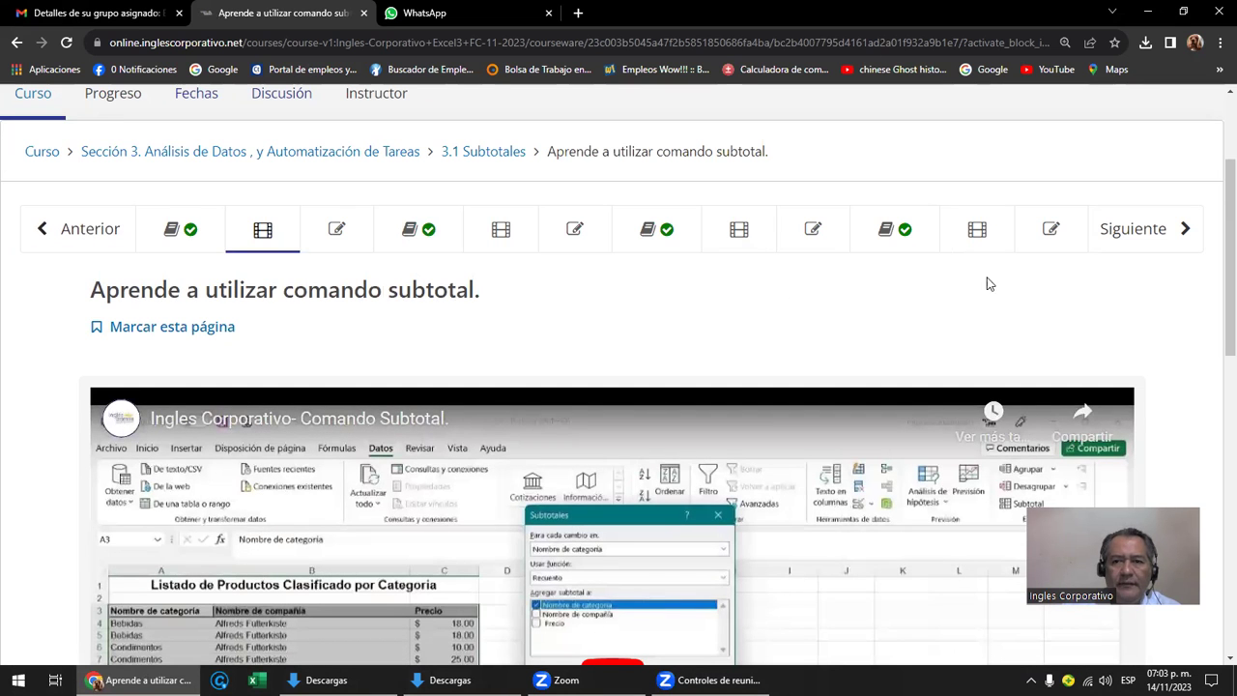
pyautogui.click(1141, 241)
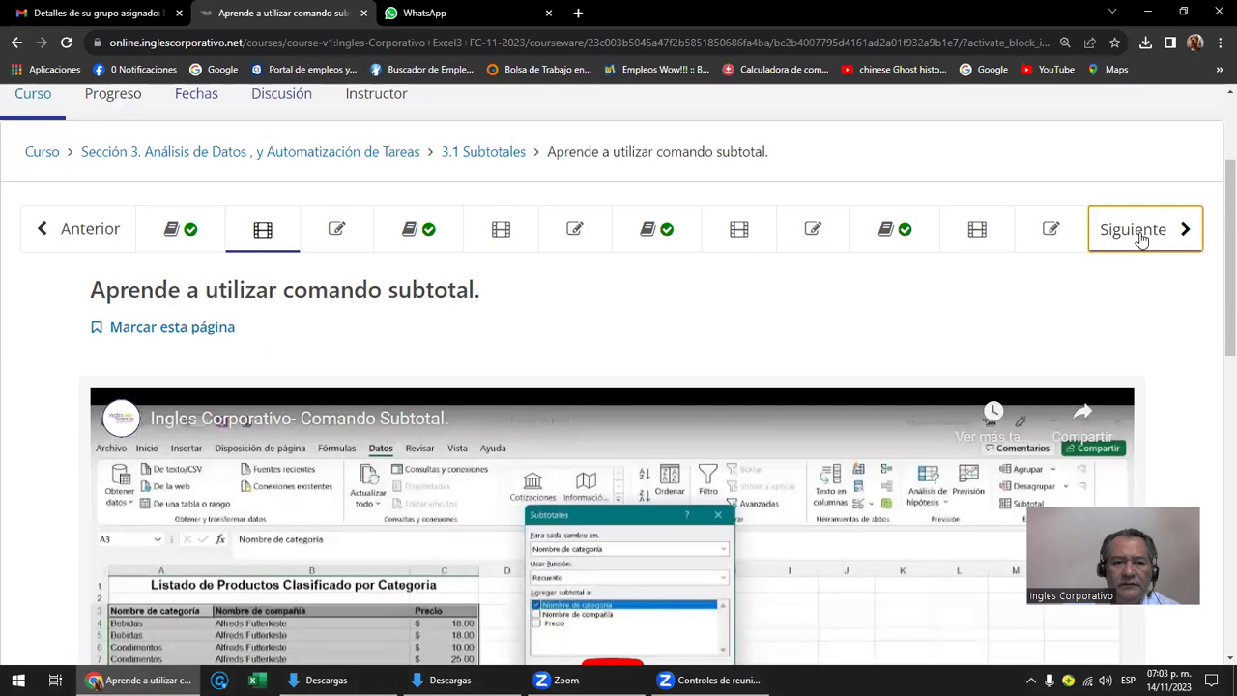
pyautogui.click(1141, 241)
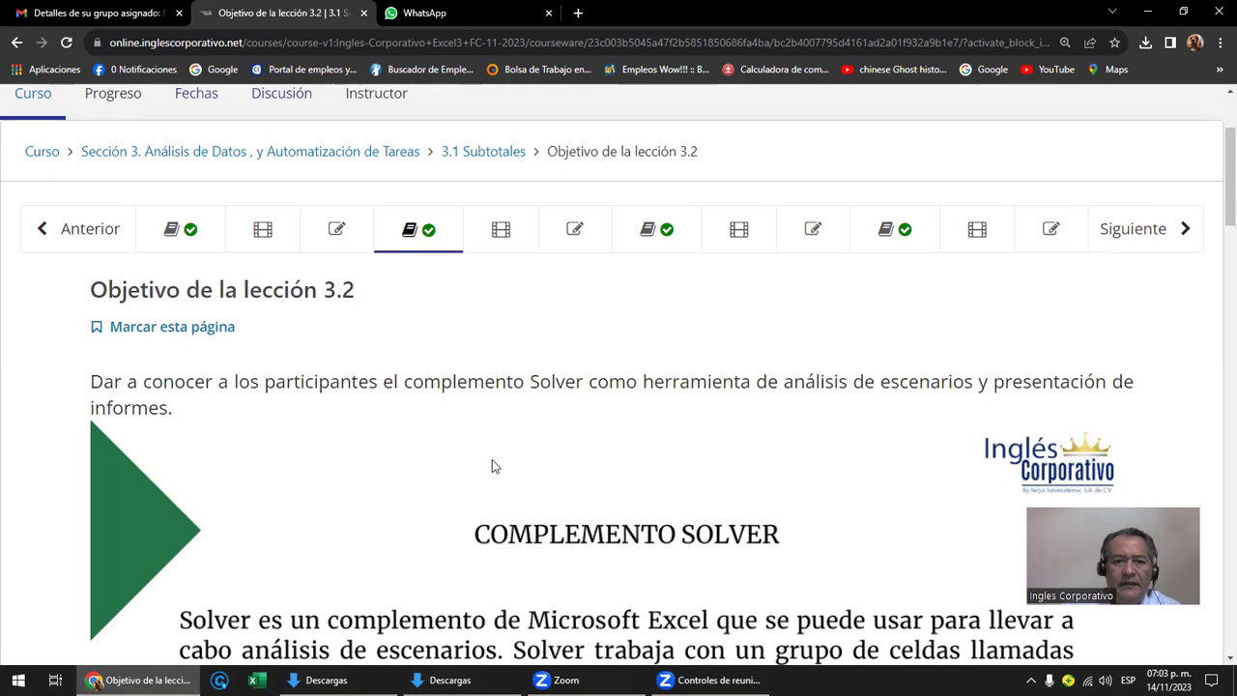
pyautogui.scroll(-1, 491, 466)
pyautogui.scroll(-1, 492, 467)
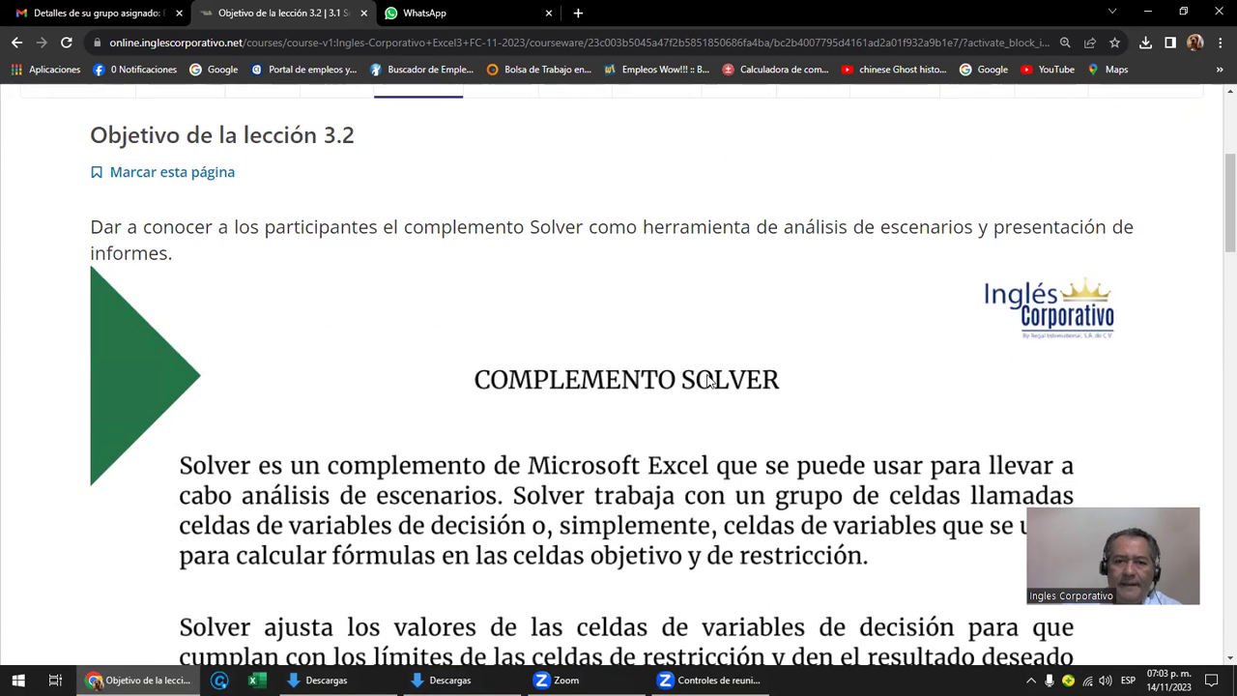
pyautogui.scroll(-2, 708, 382)
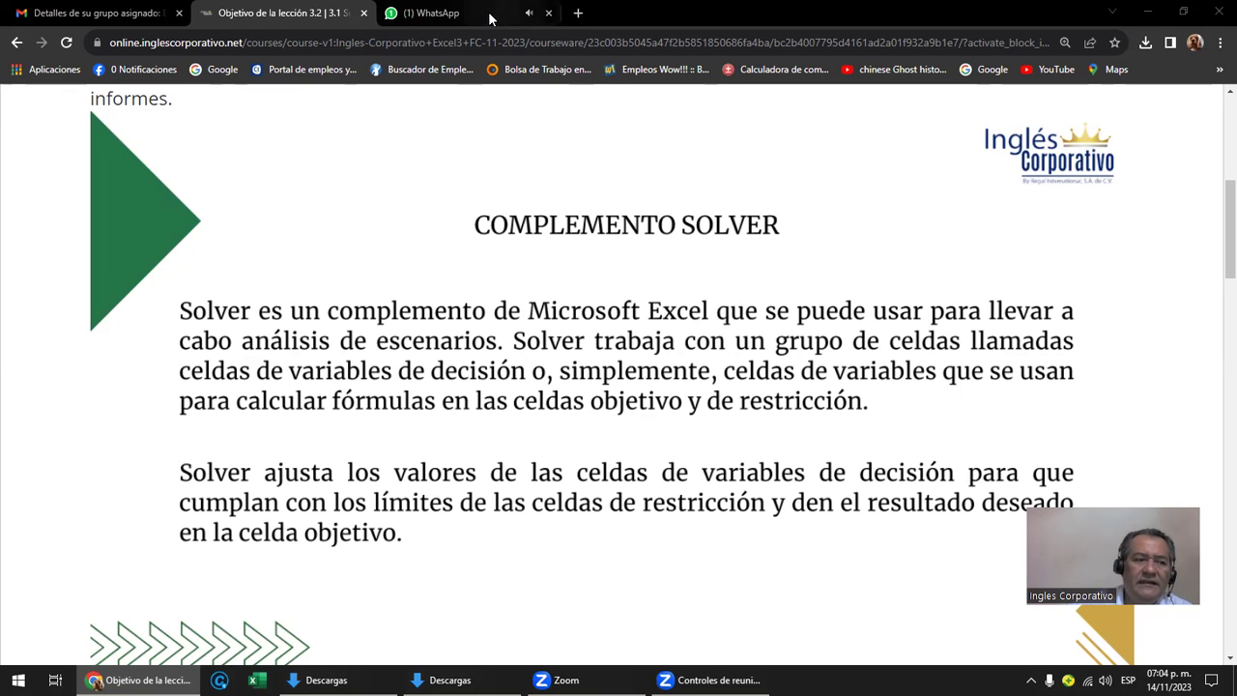
pyautogui.click(410, 7)
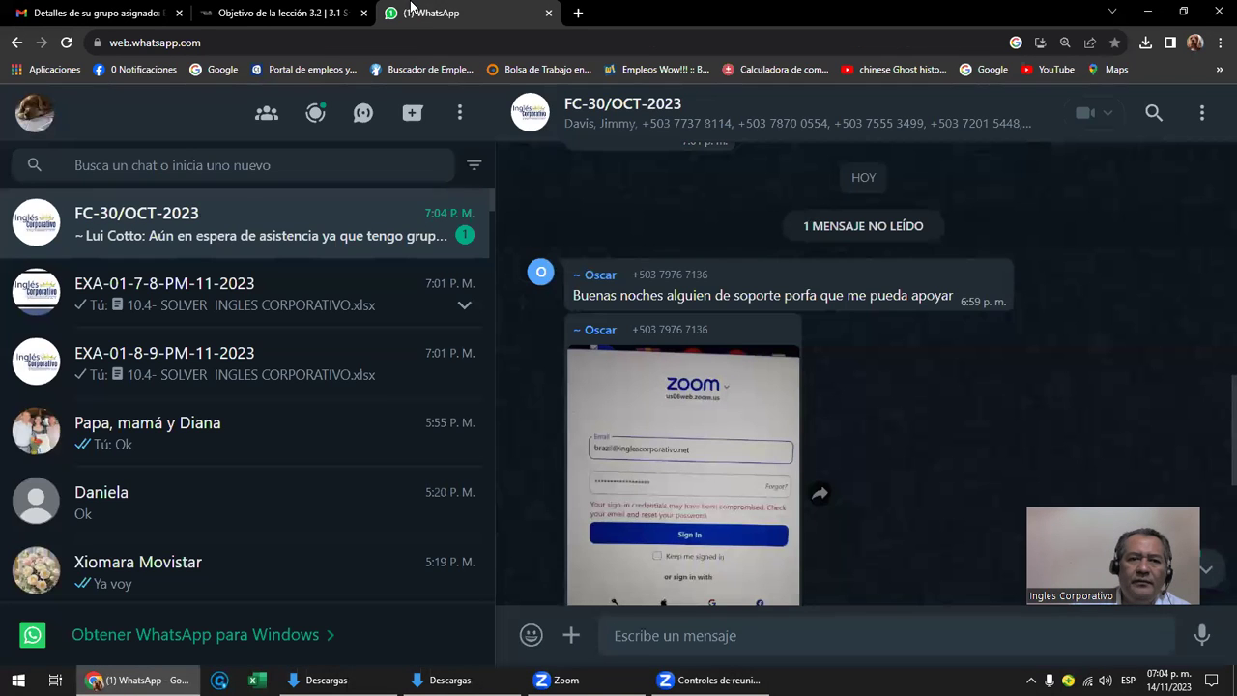
pyautogui.moveTo(204, 223)
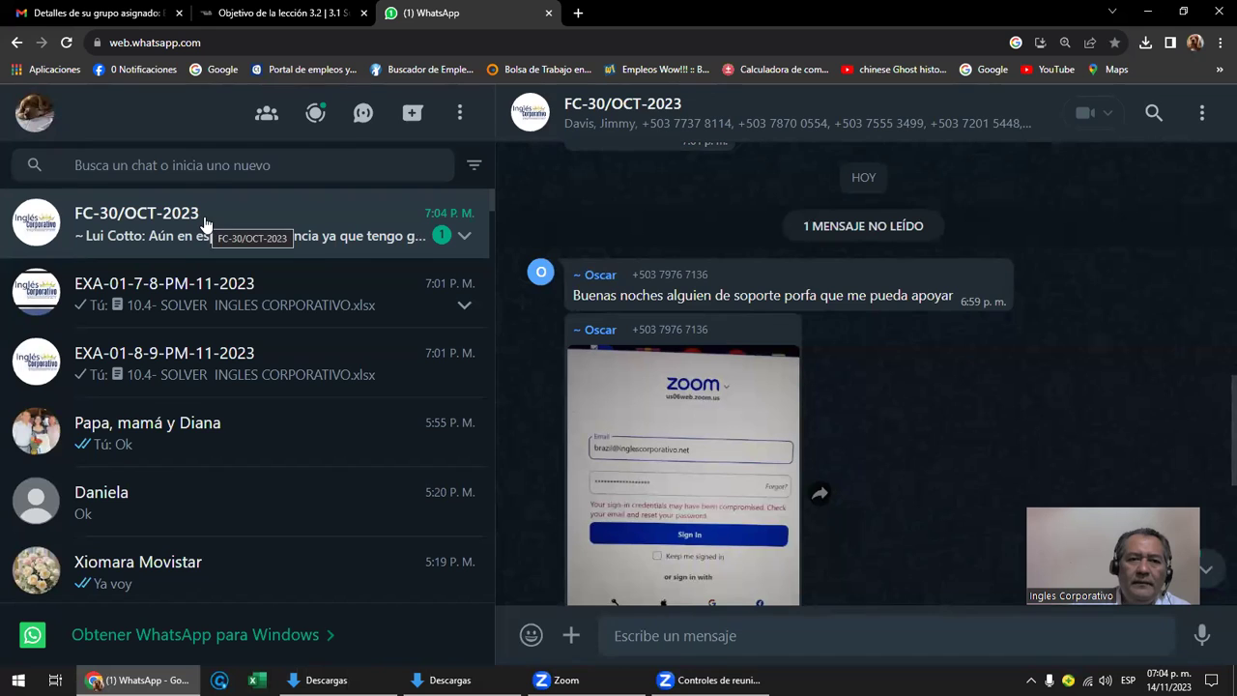
pyautogui.click(285, 13)
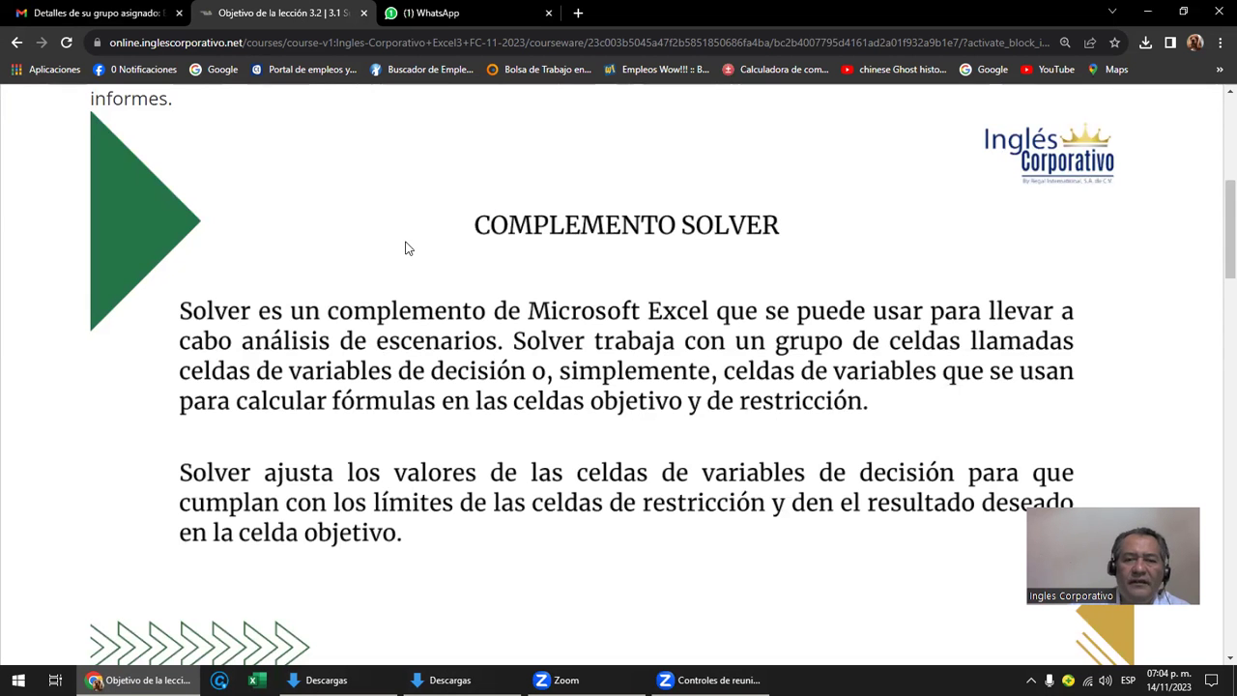
pyautogui.scroll(-2, 406, 248)
pyautogui.scroll(-2, 406, 248)
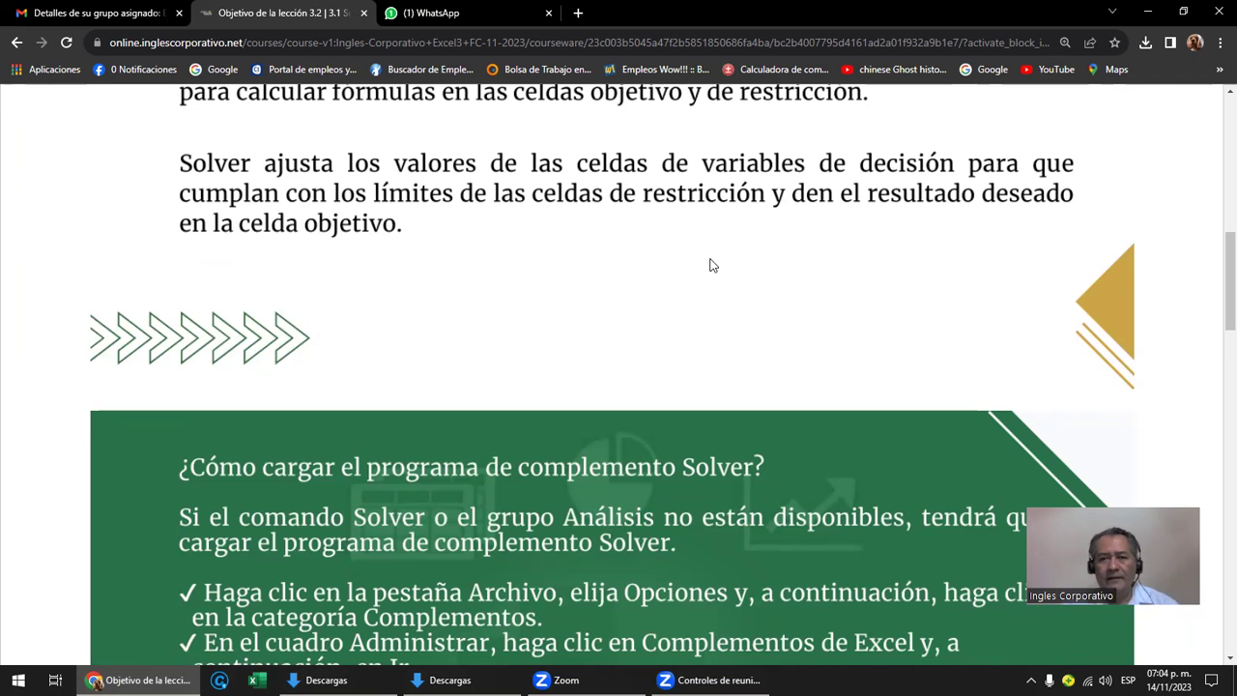
pyautogui.scroll(-1, 616, 306)
pyautogui.scroll(-1, 615, 305)
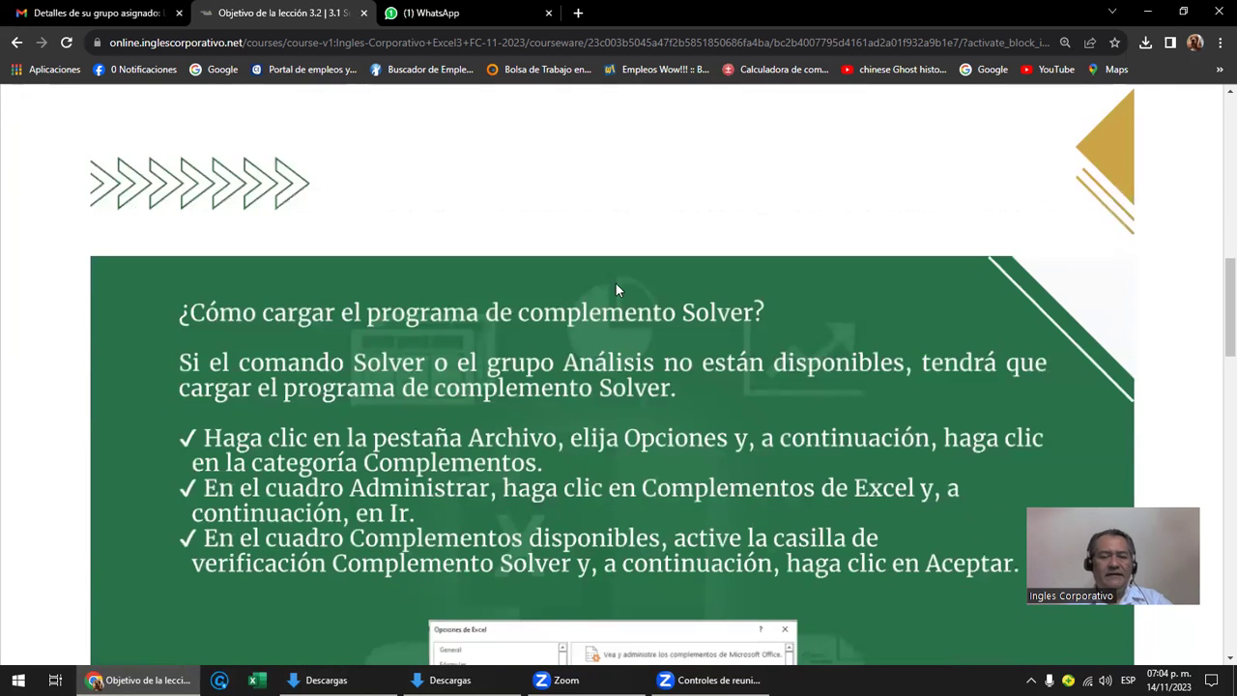
pyautogui.scroll(-1, 619, 280)
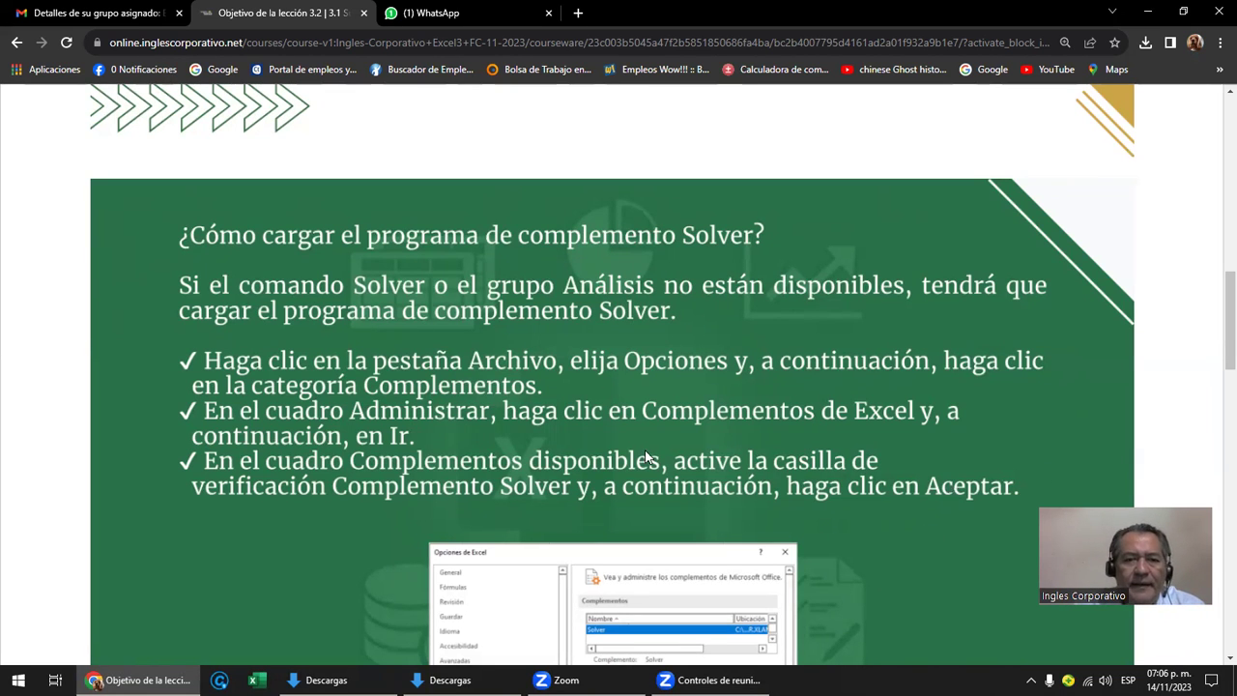
pyautogui.scroll(4, 646, 457)
pyautogui.scroll(4, 633, 474)
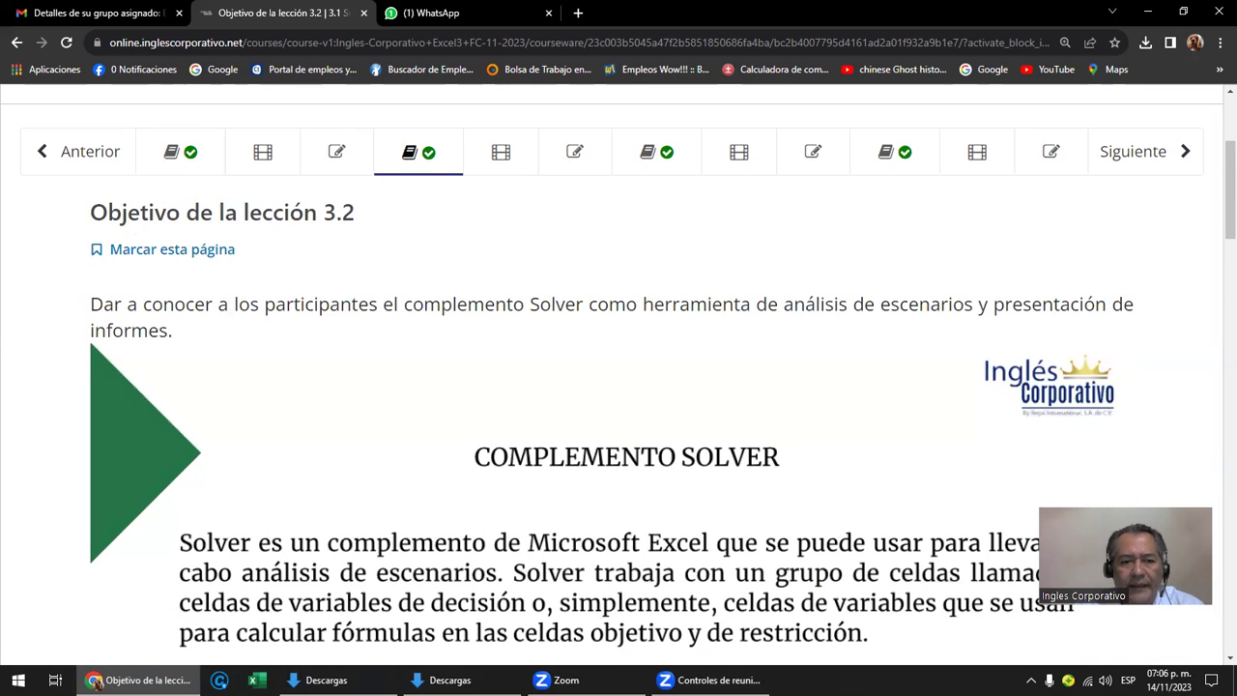
pyautogui.click(256, 680)
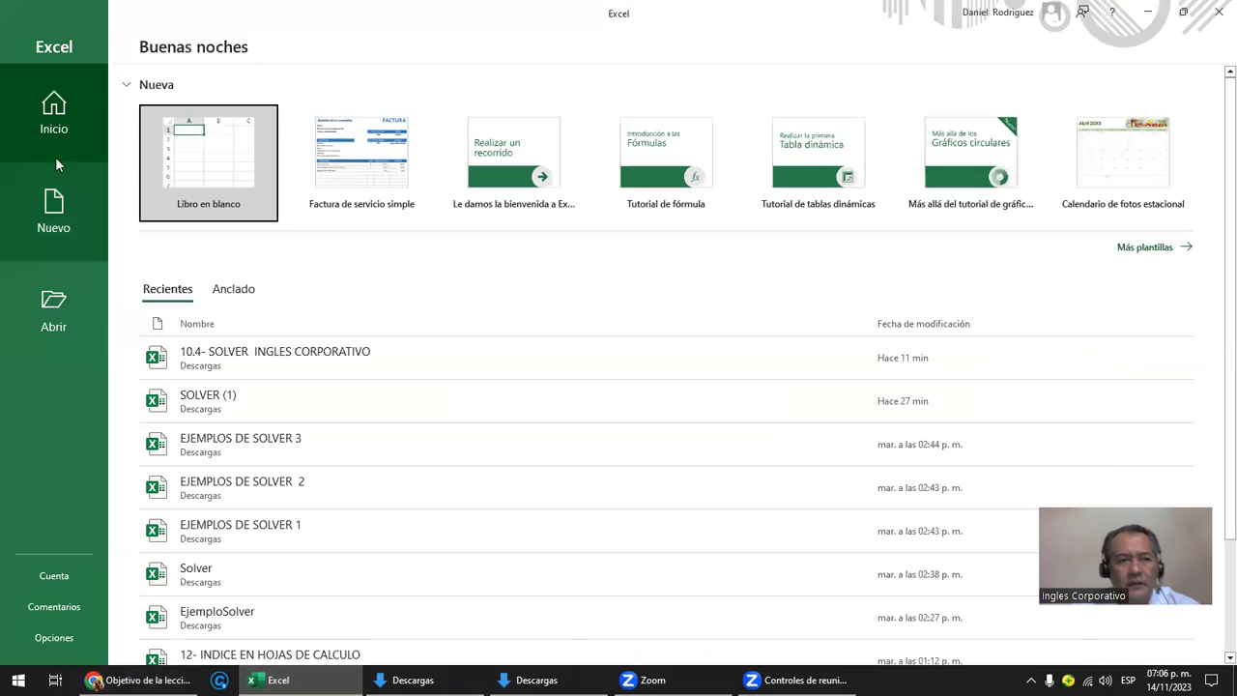
# Step: Create a 'Libro en blanco' workbook, opening an empty Libro1 on Hoja1
pyautogui.click(191, 165)
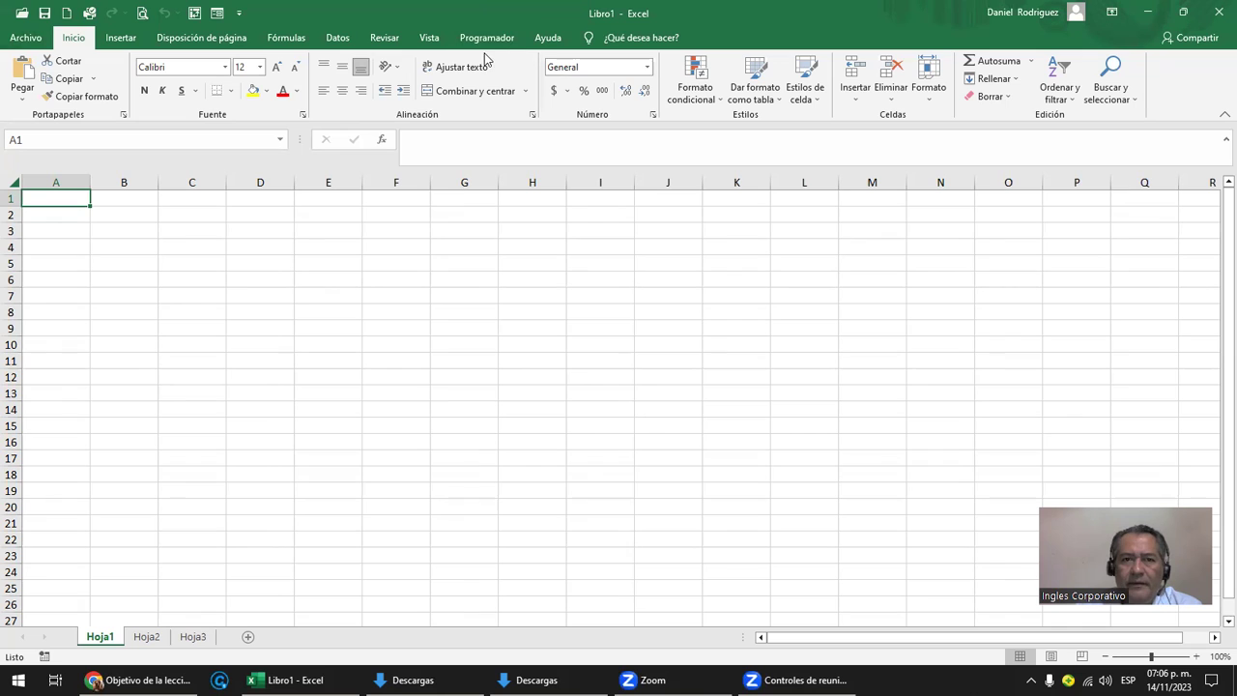
pyautogui.click(488, 43)
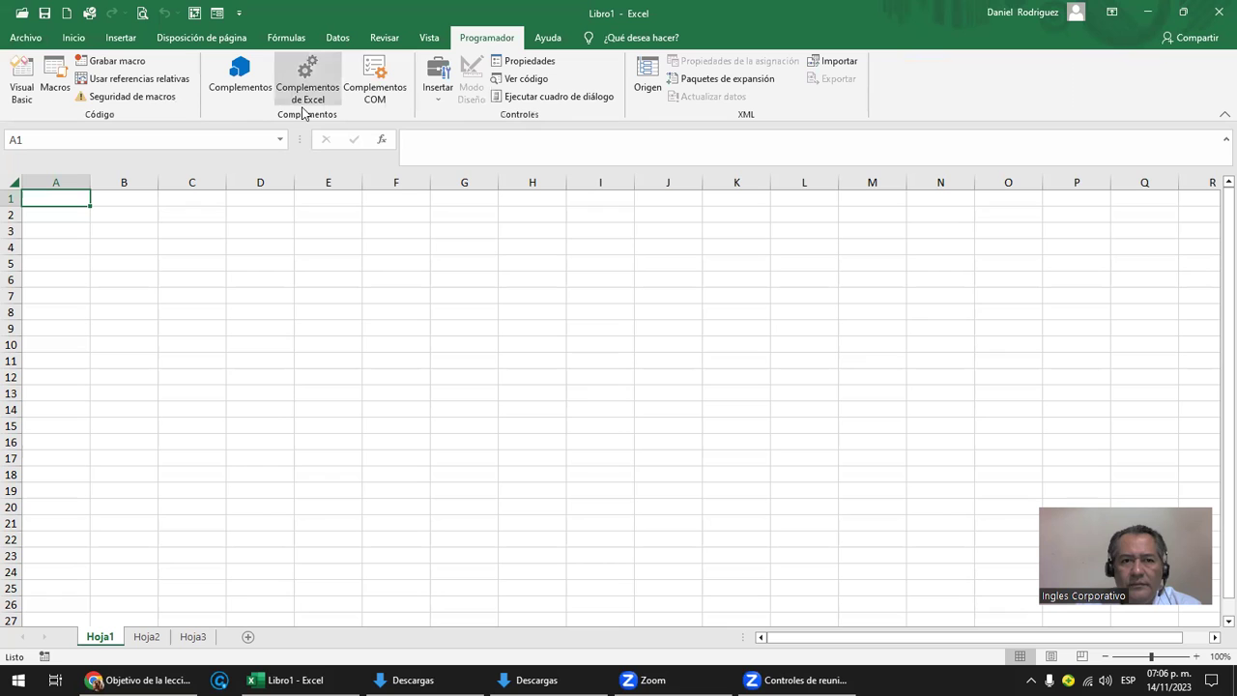
pyautogui.click(306, 78)
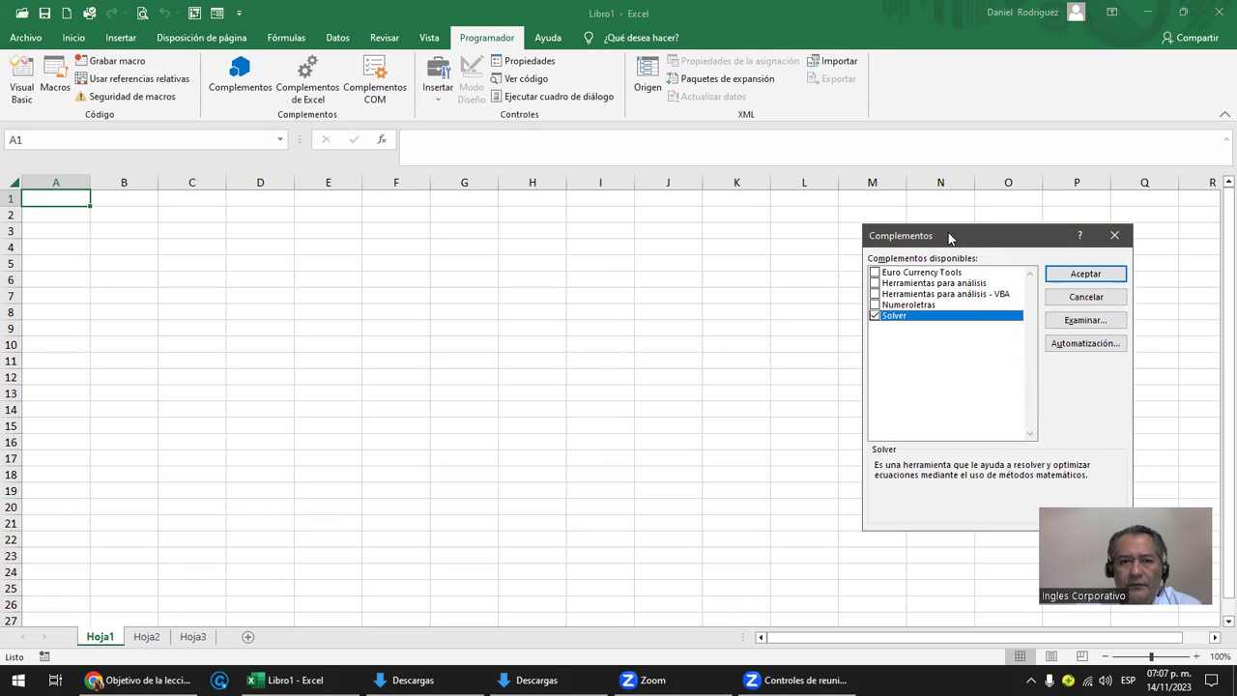
pyautogui.moveTo(949, 237); pyautogui.dragTo(436, 161)
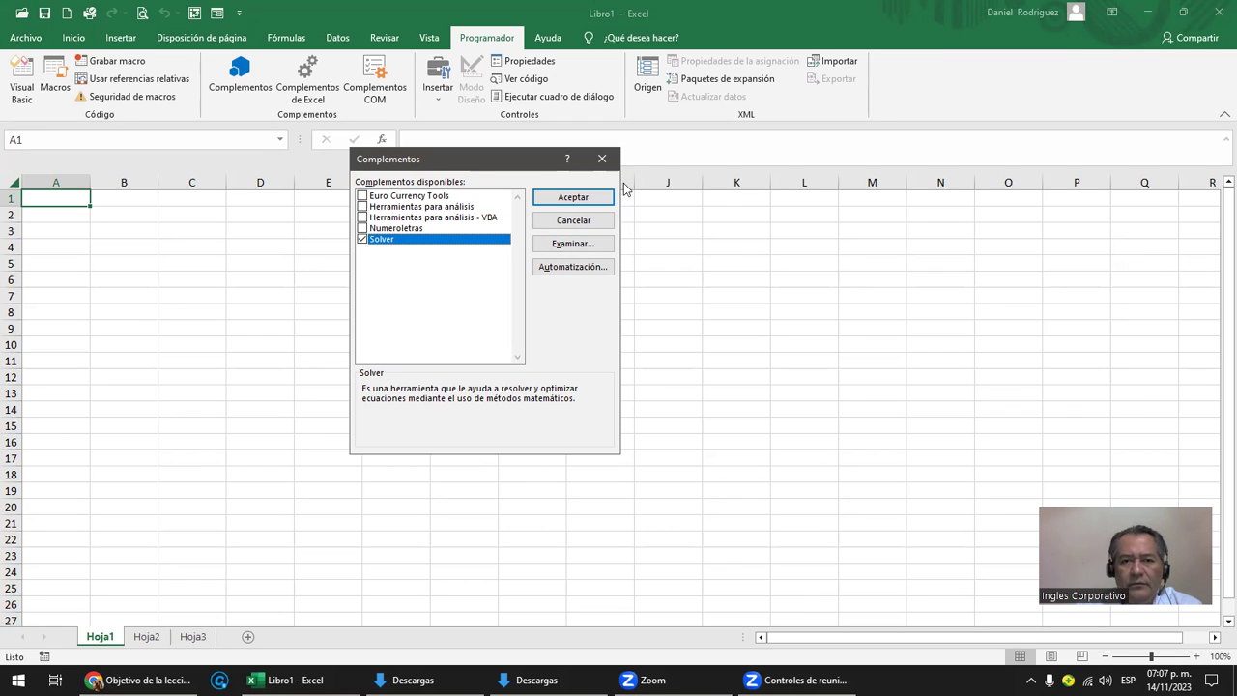
pyautogui.click(601, 159)
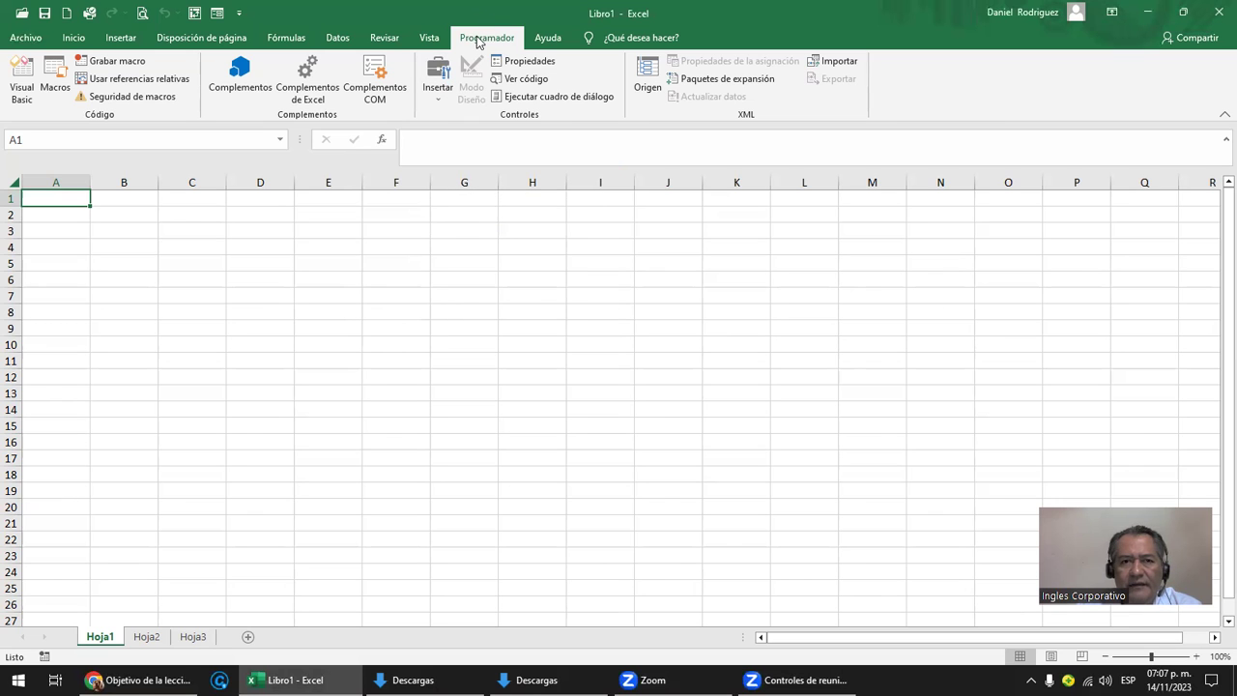
pyautogui.click(307, 87)
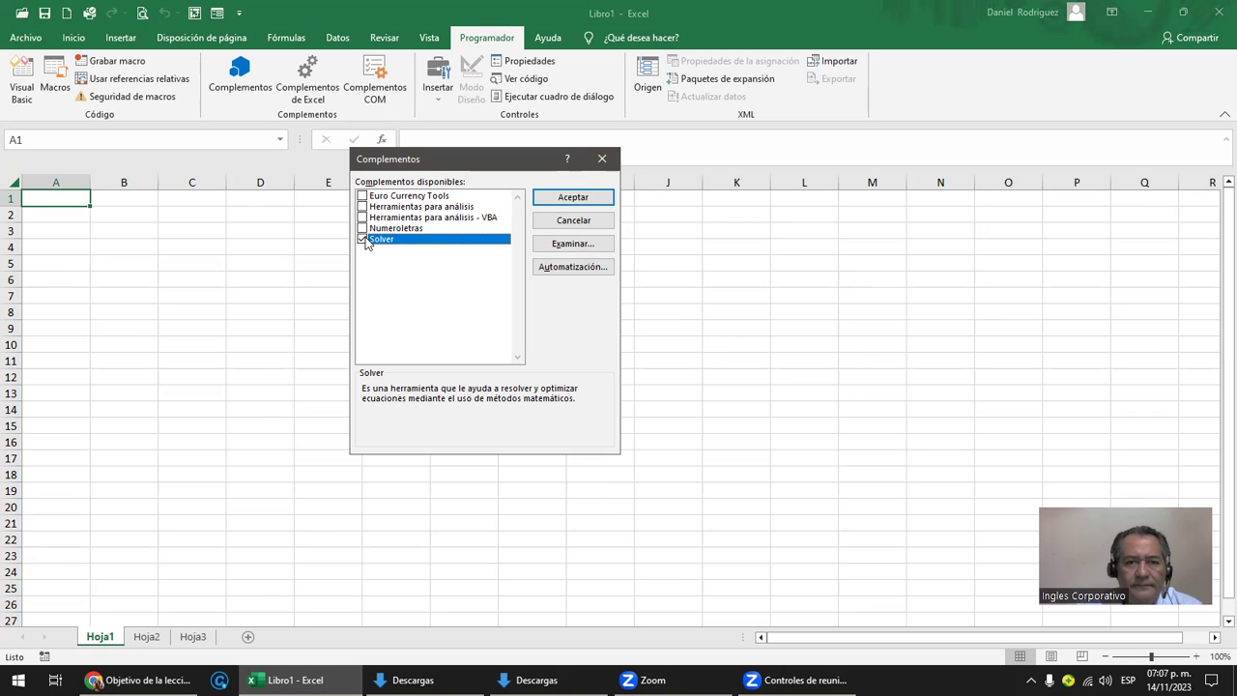
pyautogui.click(577, 198)
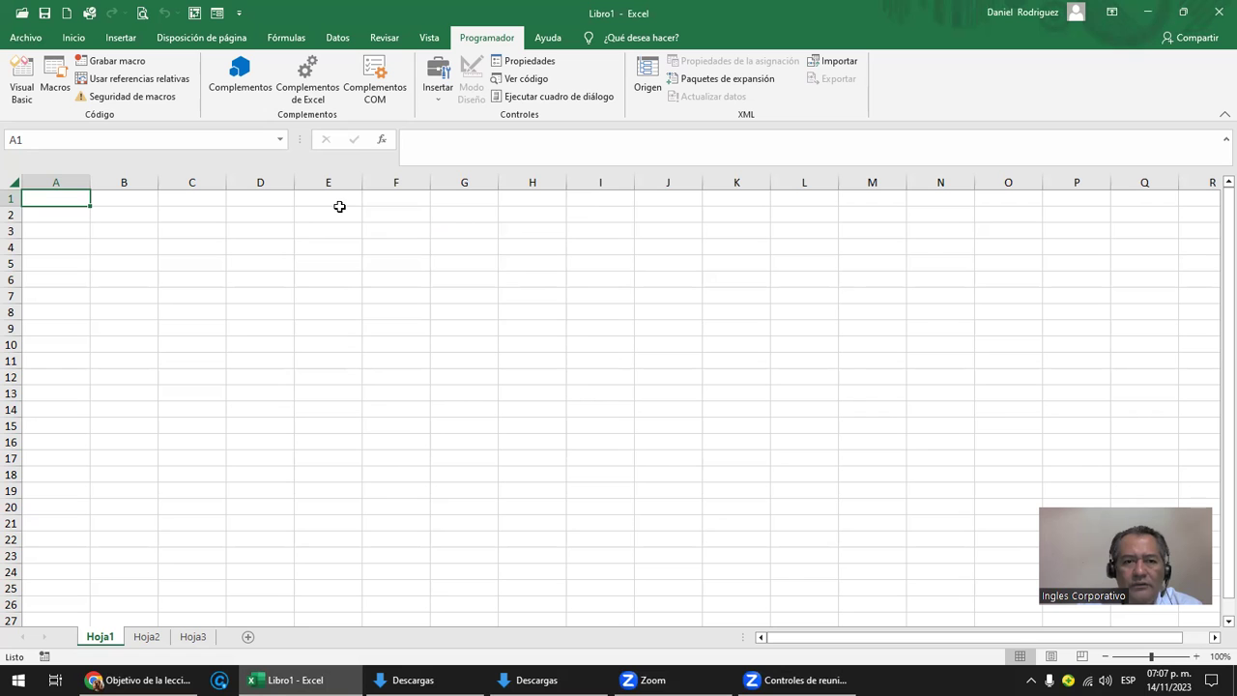
pyautogui.click(334, 41)
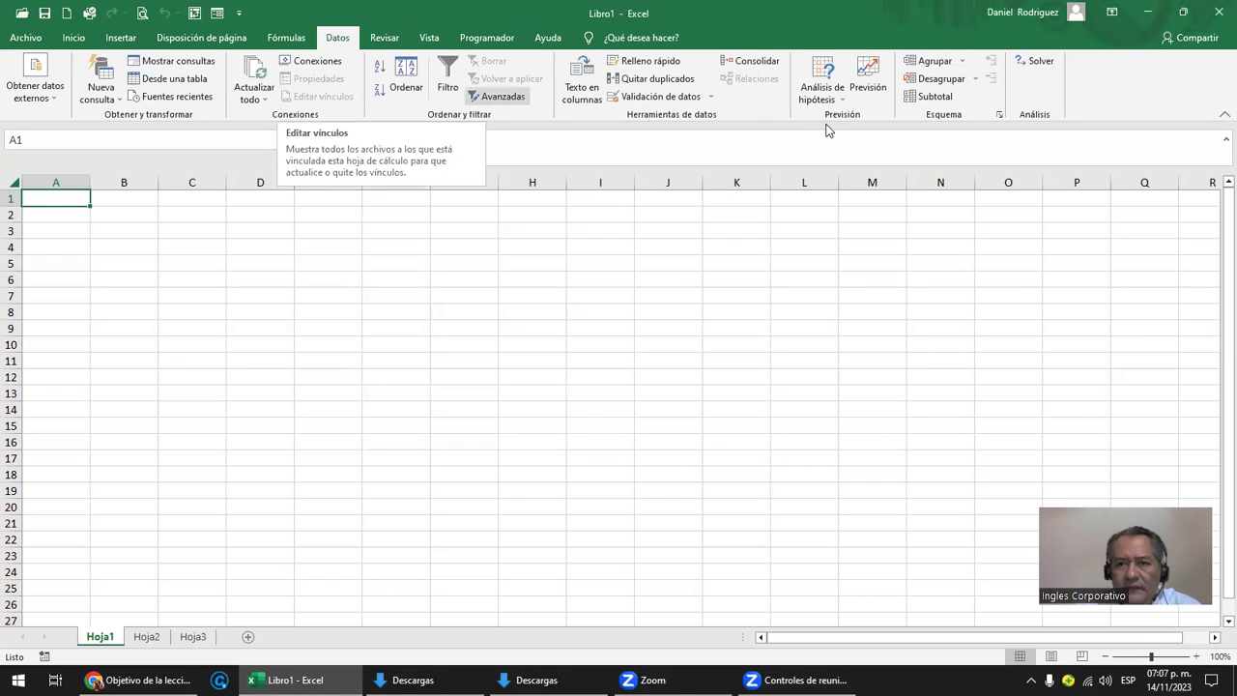
pyautogui.click(1026, 66)
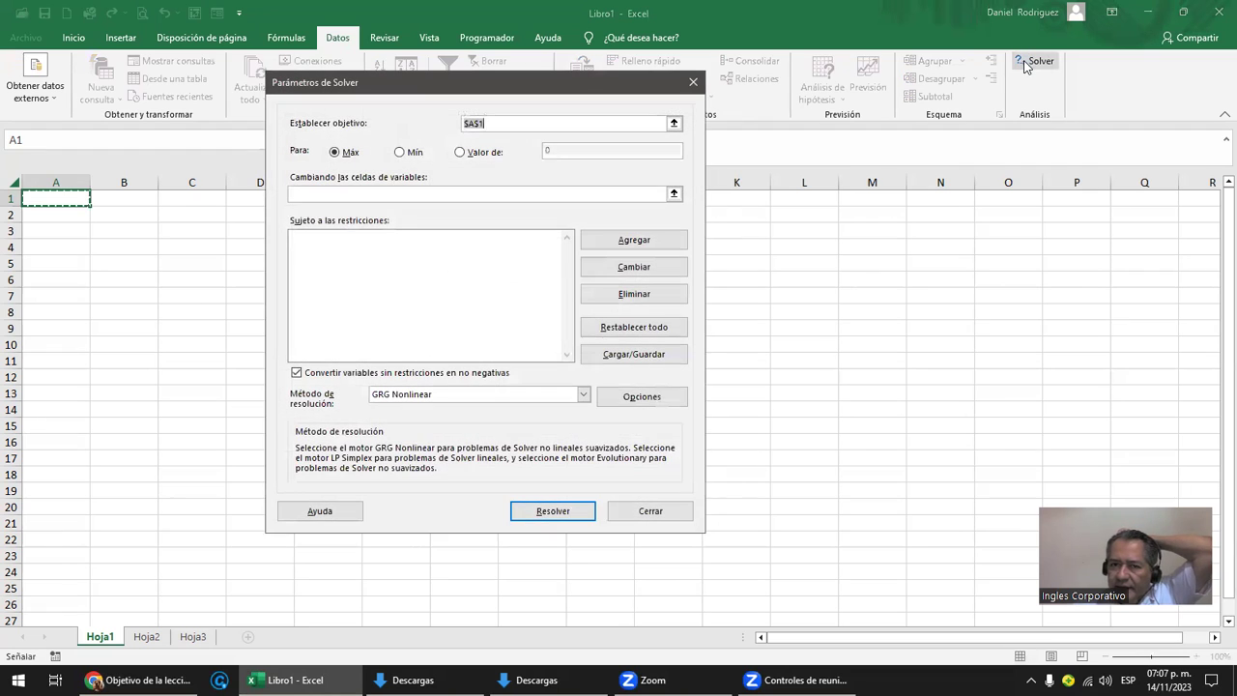
pyautogui.moveTo(533, 97); pyautogui.dragTo(762, 121)
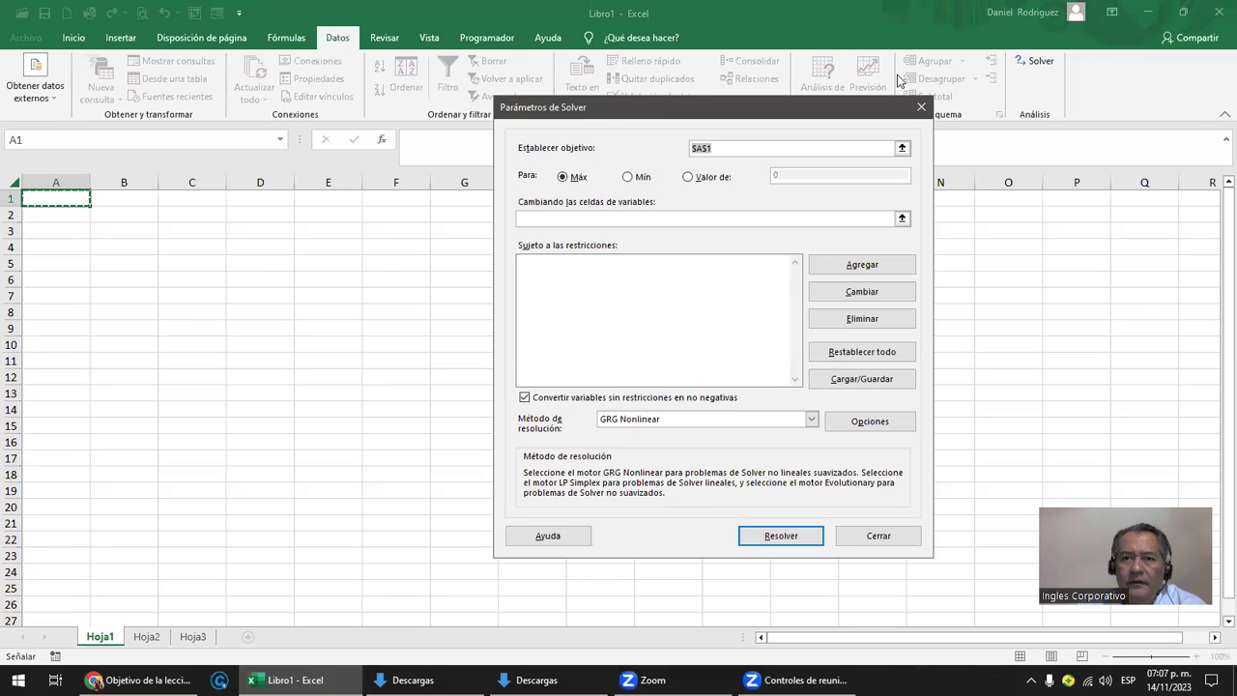
pyautogui.click(921, 106)
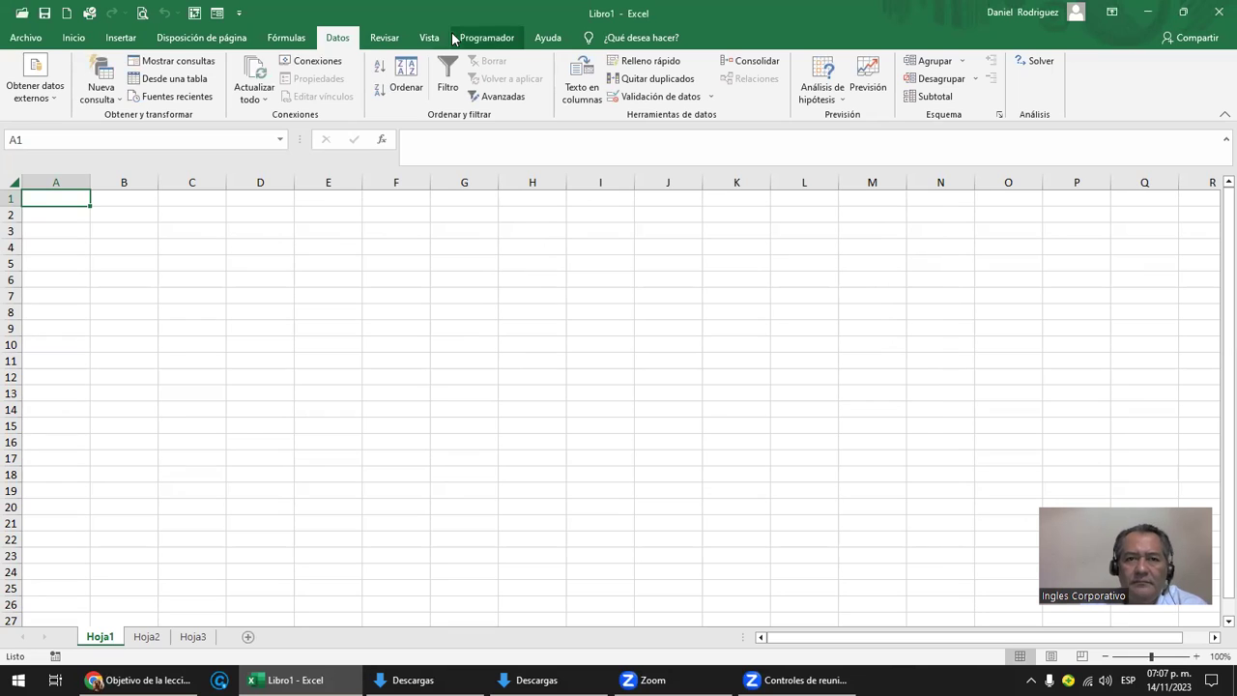
# Step: Open the Complementos list from Programador, close it unchanged, and review the Datos tab
pyautogui.click(489, 38)
pyautogui.click(313, 89)
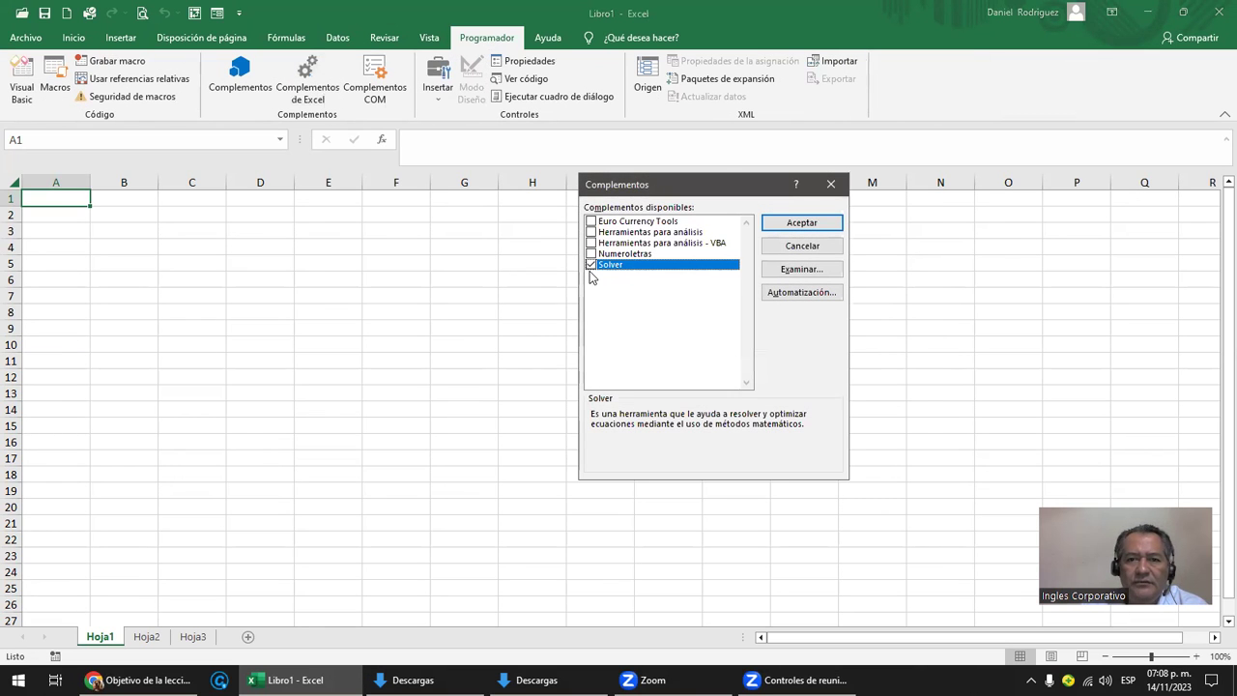
pyautogui.click(830, 184)
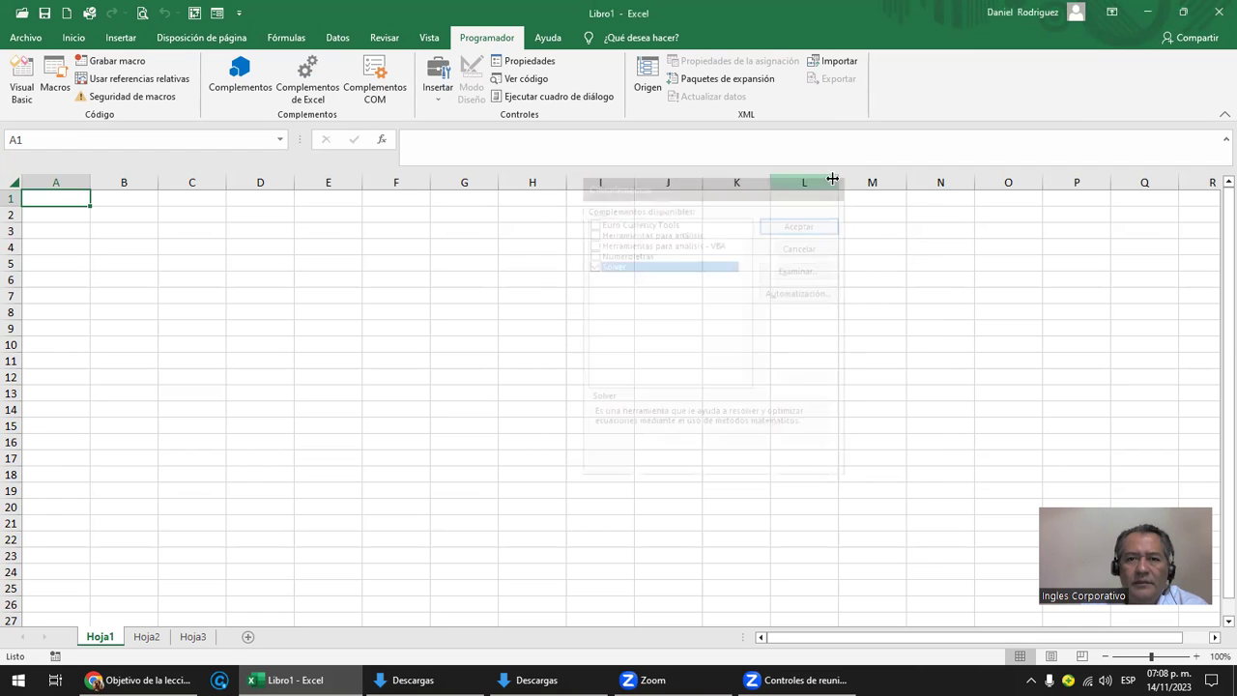
pyautogui.click(338, 39)
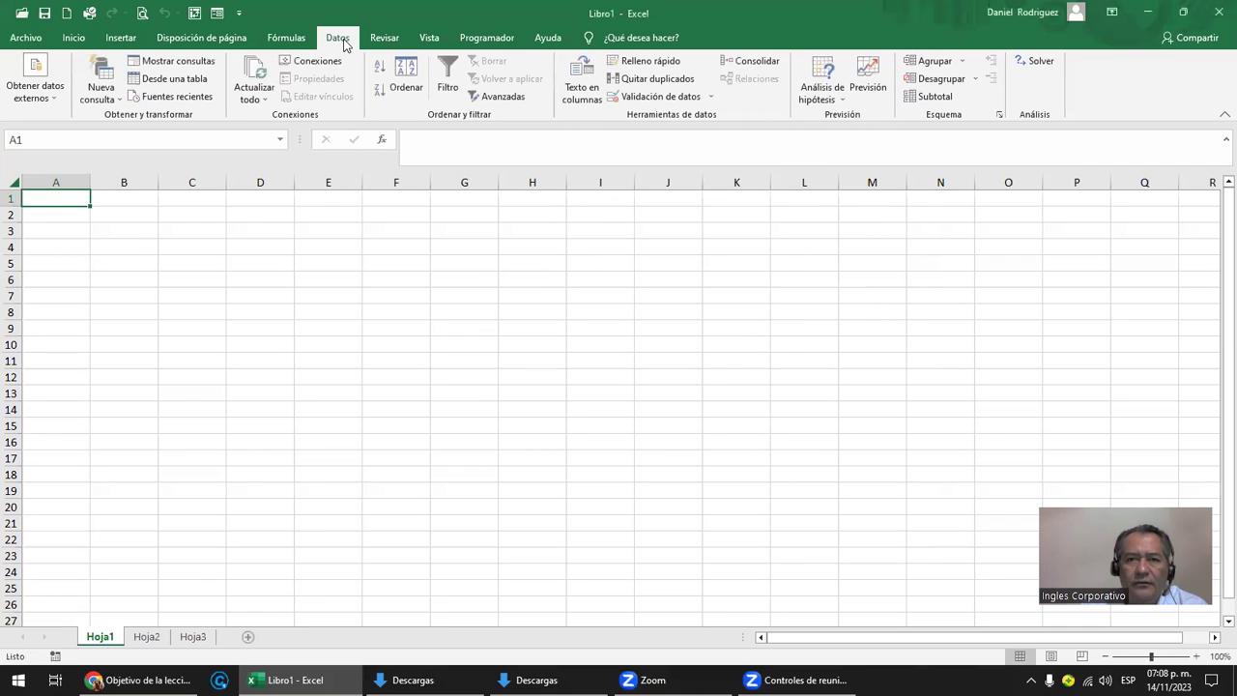
pyautogui.click(734, 278)
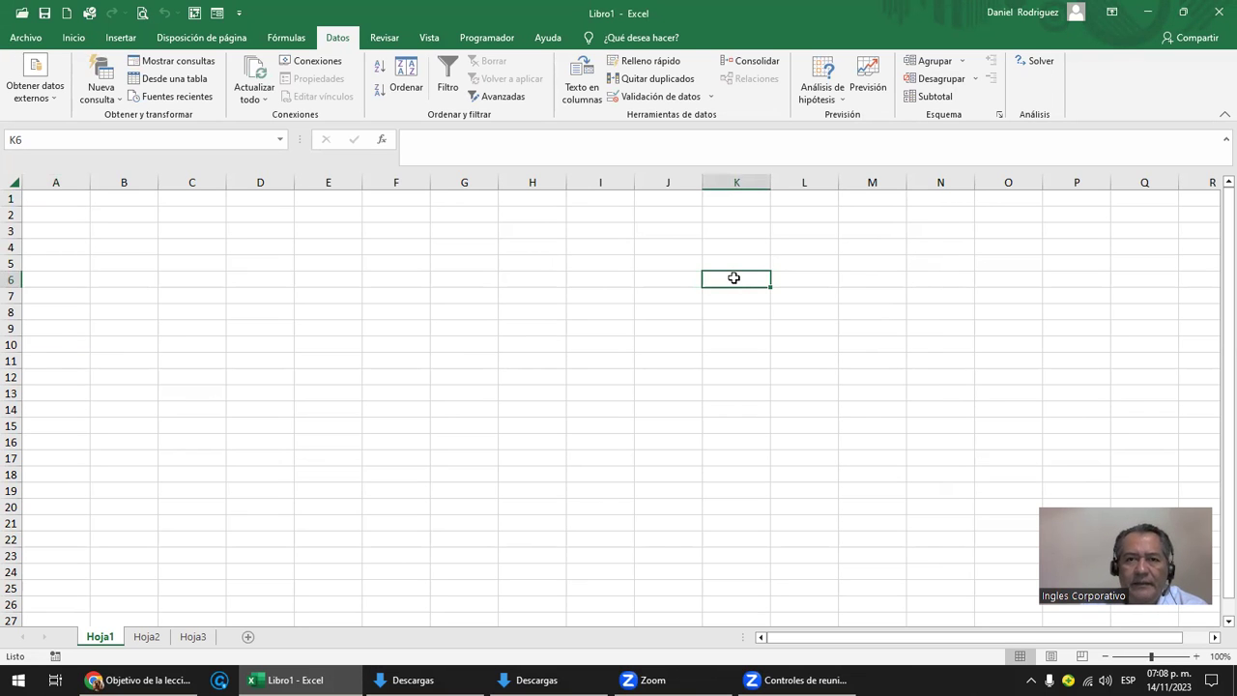
# Step: Untick Solver in Complementos, confirm with Aceptar, and check the Datos tab for Solver
pyautogui.click(489, 41)
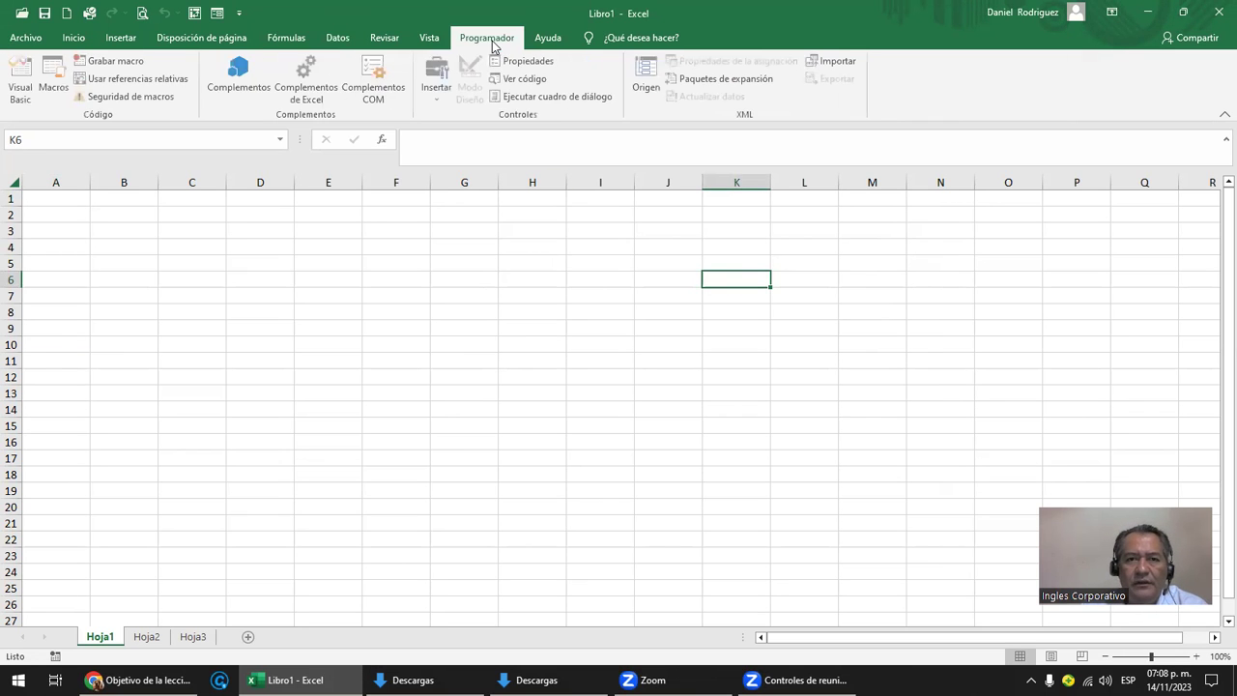
pyautogui.click(306, 87)
pyautogui.click(591, 265)
pyautogui.click(591, 264)
pyautogui.click(798, 225)
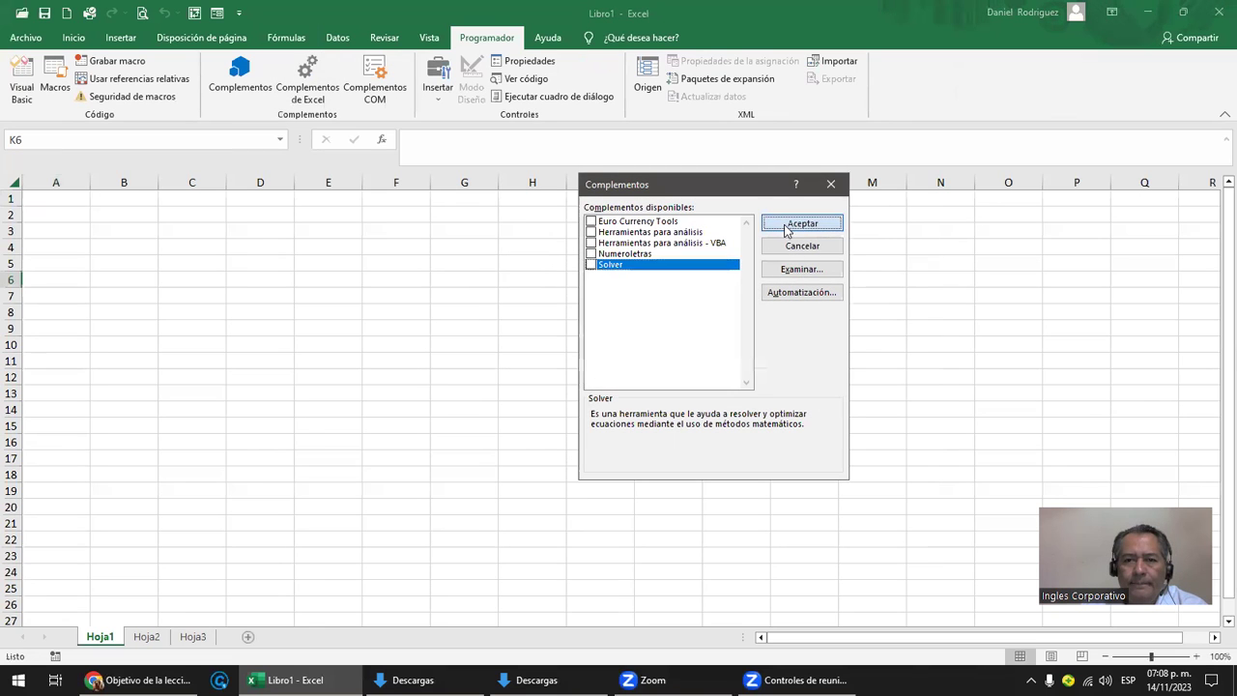
pyautogui.click(337, 36)
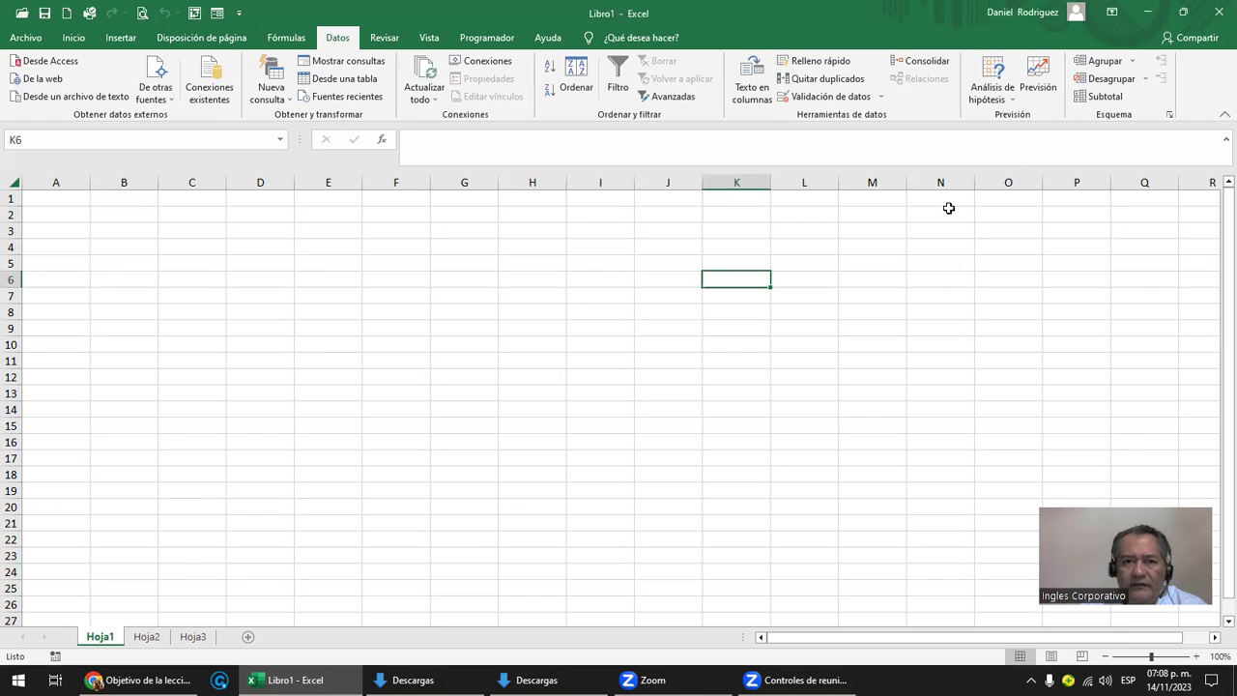
pyautogui.click(514, 237)
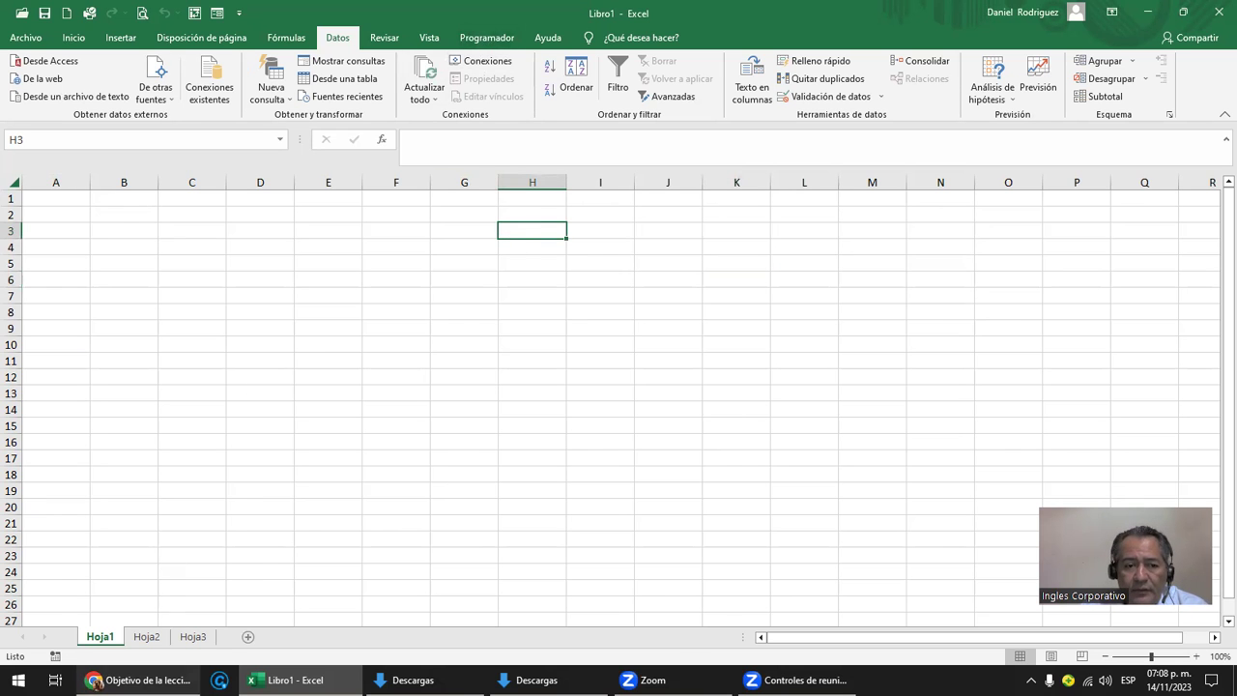
pyautogui.click(142, 679)
# Step: Read through the lesson's steps for loading the Solver add-in, then return to Excel
pyautogui.scroll(-1, 518, 410)
pyautogui.scroll(-2, 541, 412)
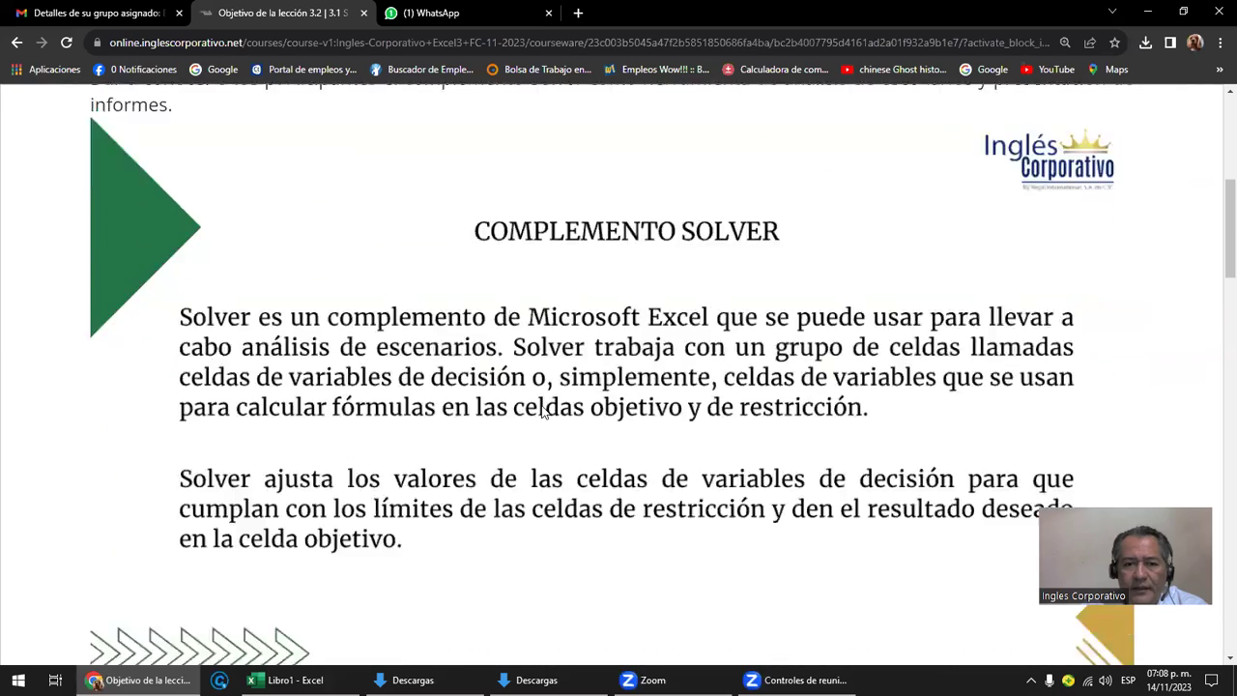
pyautogui.scroll(-3, 543, 412)
pyautogui.scroll(-3, 552, 406)
pyautogui.scroll(-2, 554, 403)
pyautogui.scroll(-2, 554, 403)
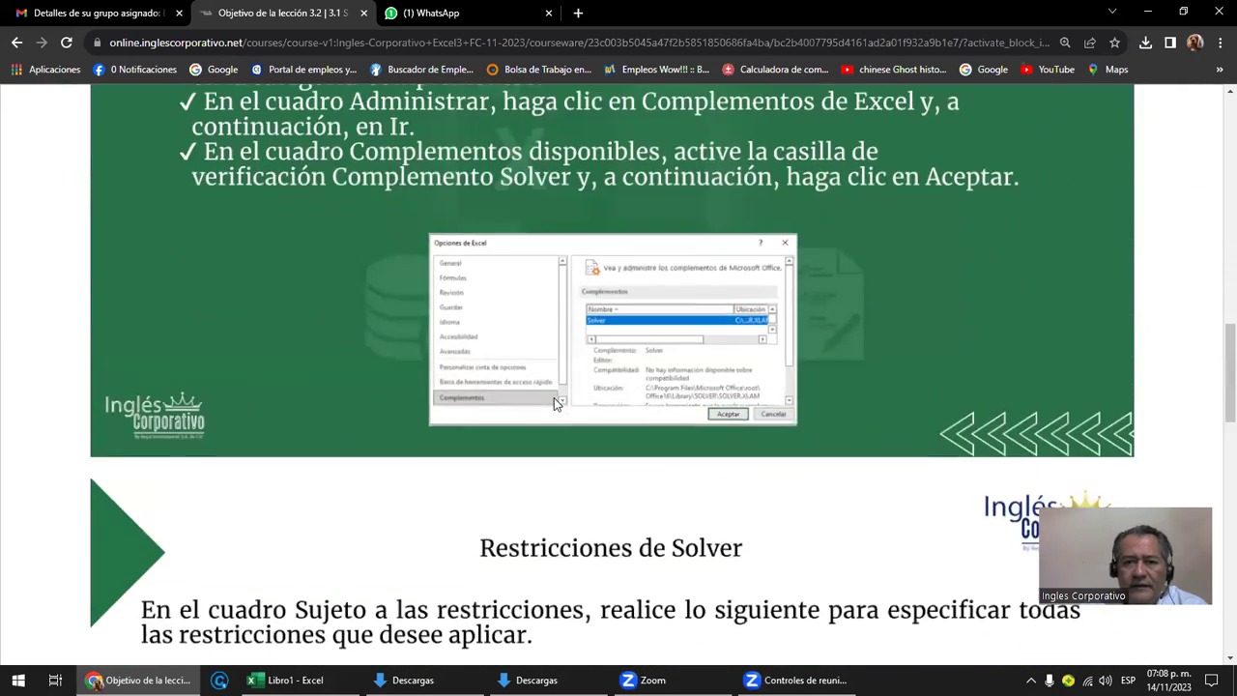
pyautogui.scroll(-1, 554, 403)
pyautogui.scroll(-1, 554, 403)
pyautogui.scroll(-1, 553, 403)
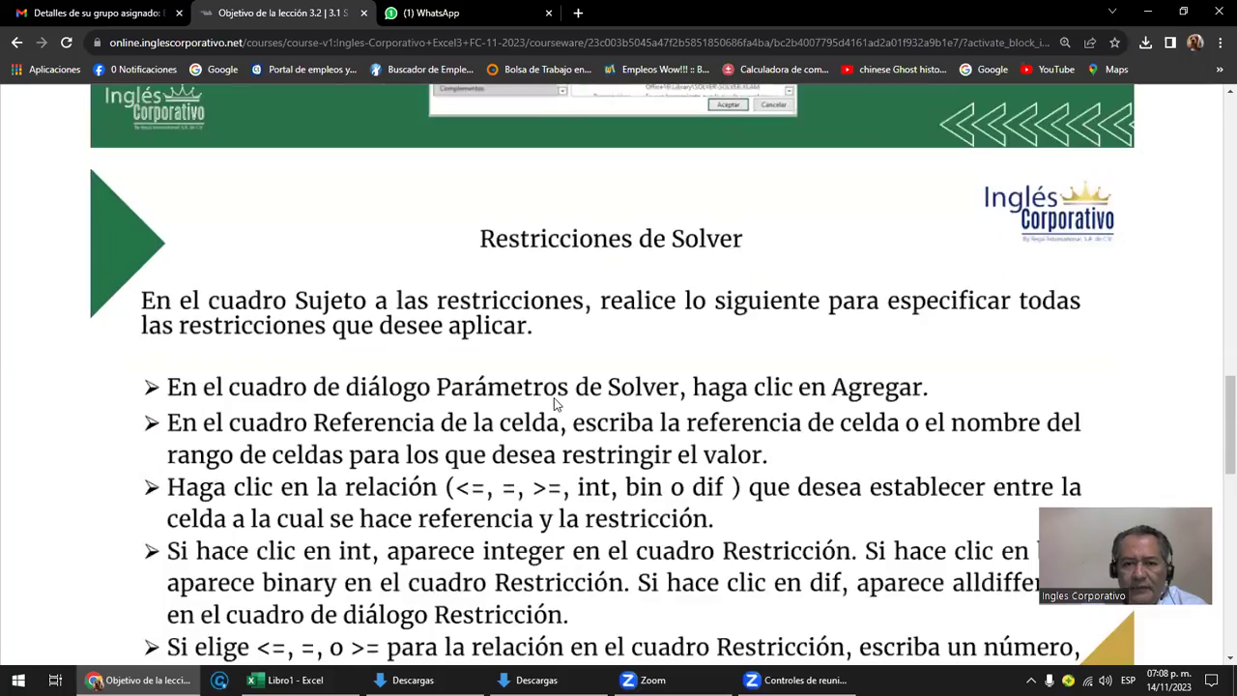
pyautogui.scroll(-1, 554, 403)
pyautogui.scroll(1, 553, 403)
pyautogui.scroll(3, 554, 403)
pyautogui.scroll(3, 554, 403)
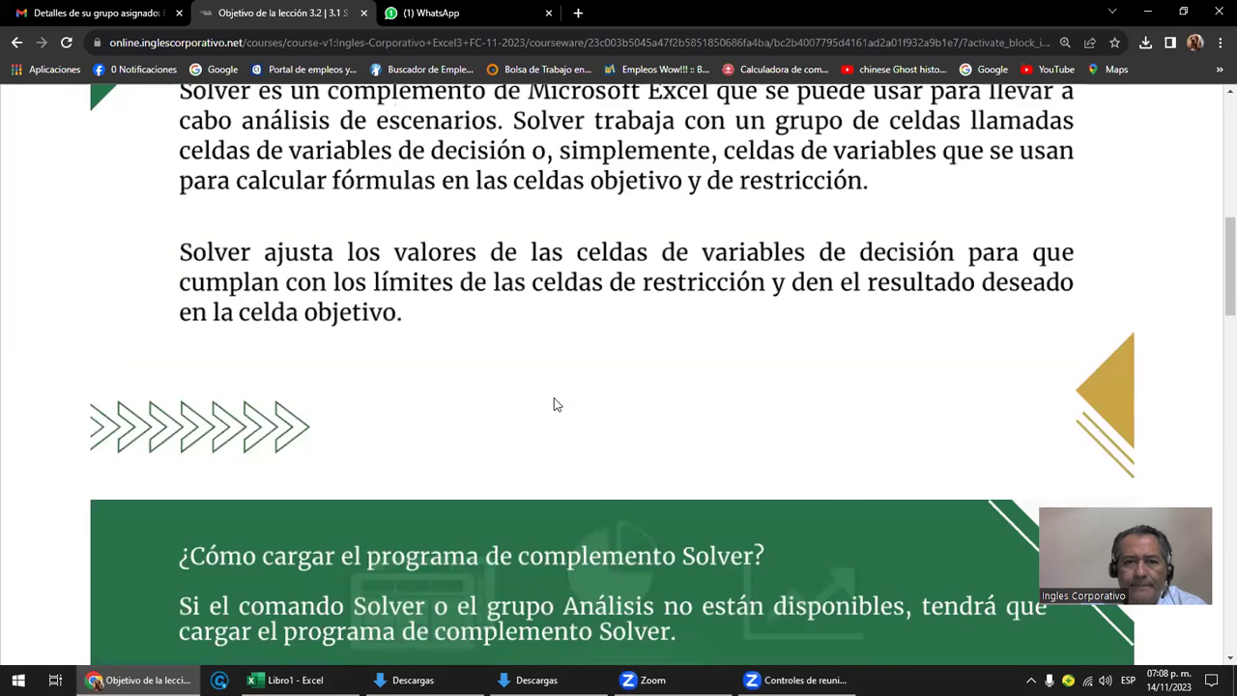
pyautogui.scroll(2, 554, 403)
pyautogui.scroll(1, 556, 404)
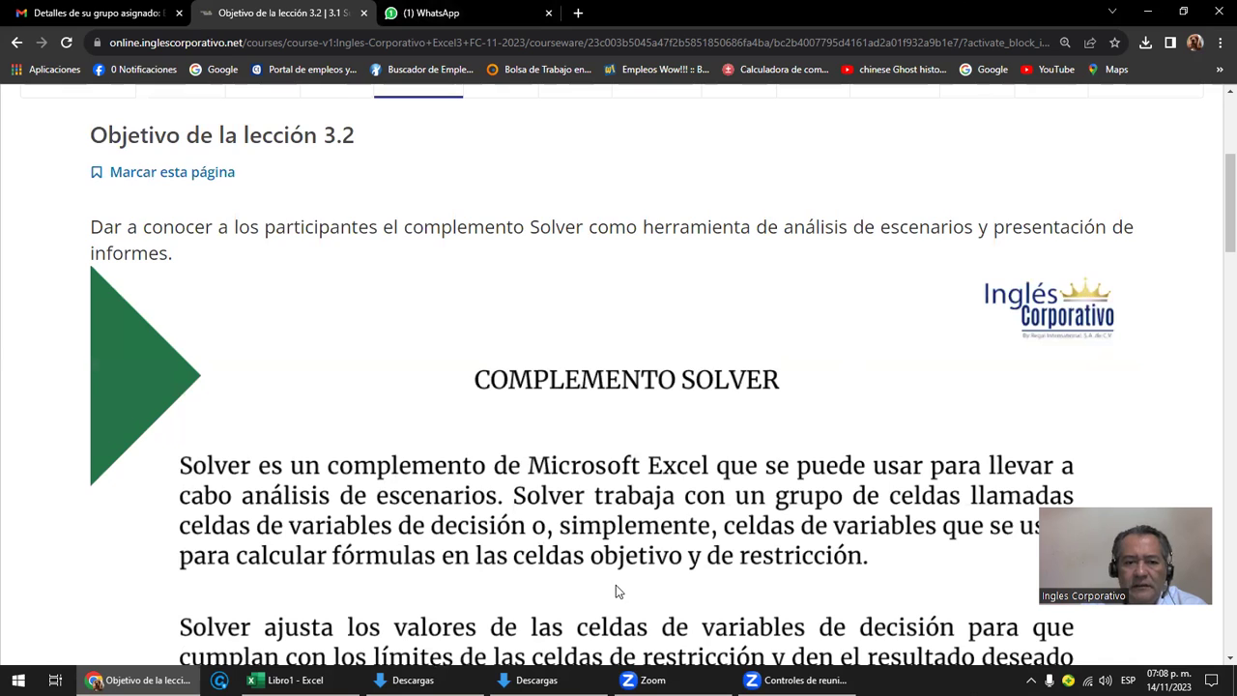
pyautogui.hotkey('alt', 'Tab')
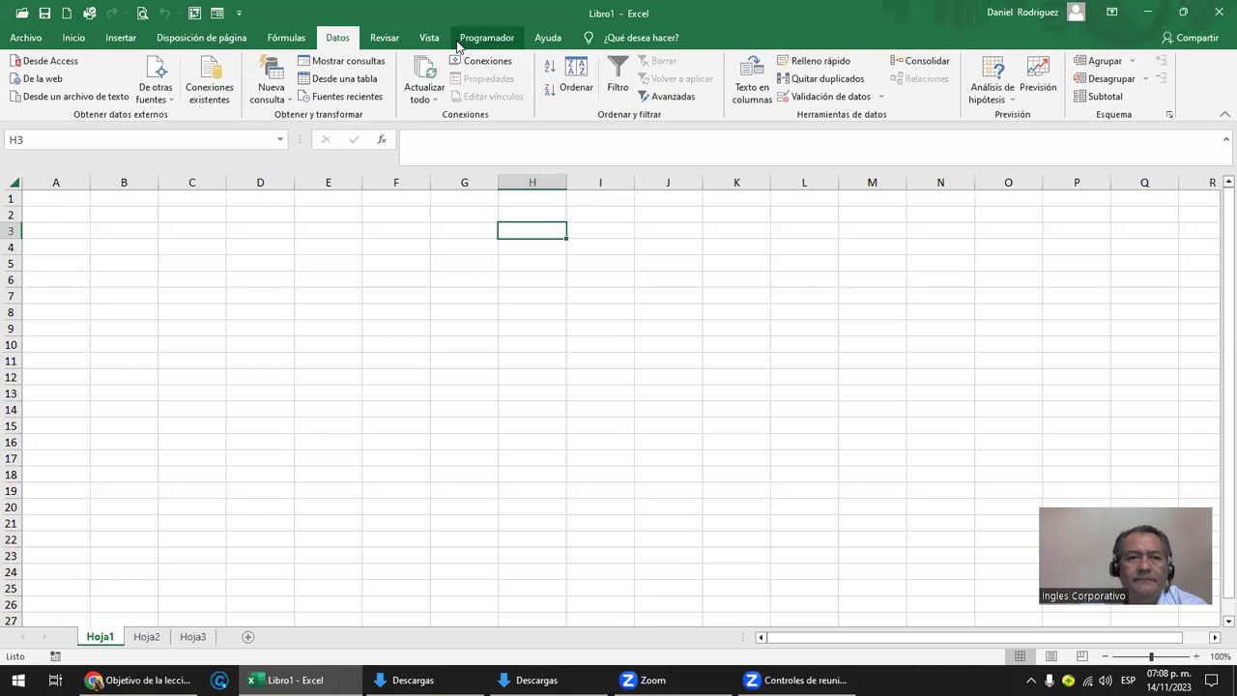
# Step: Tick Solver via Archivo > Opciones > Complementos, managing Complementos de Excel, and accept
pyautogui.click(24, 39)
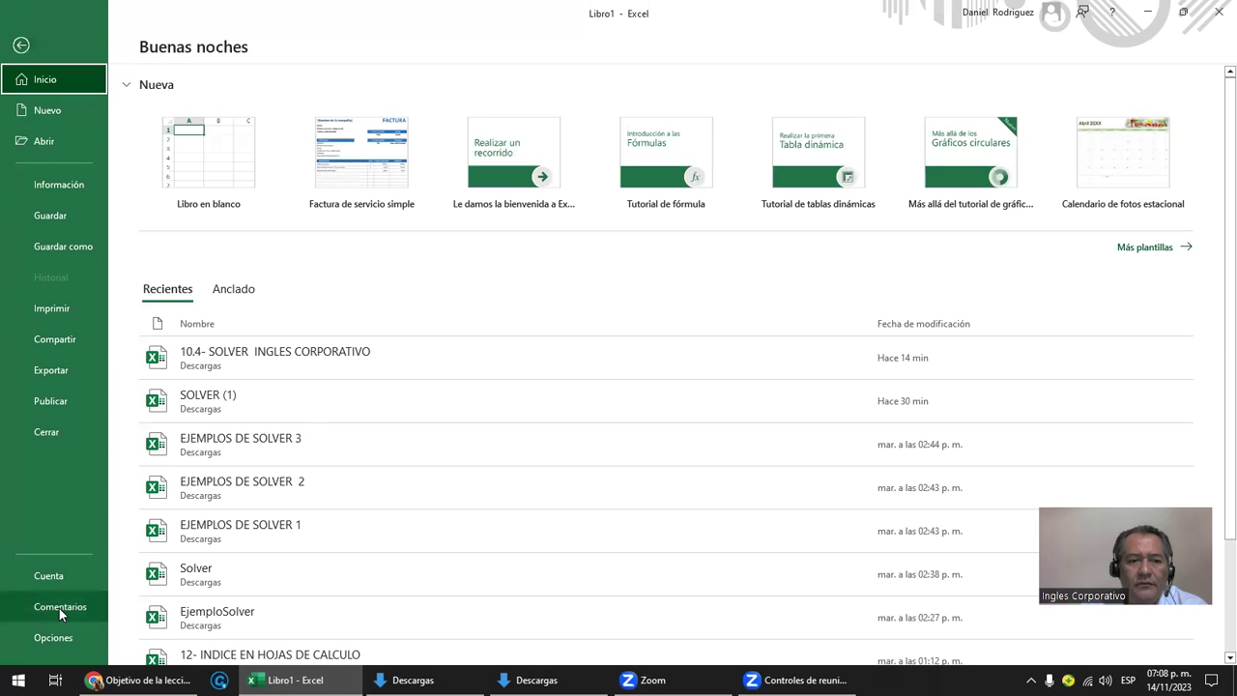
pyautogui.click(53, 638)
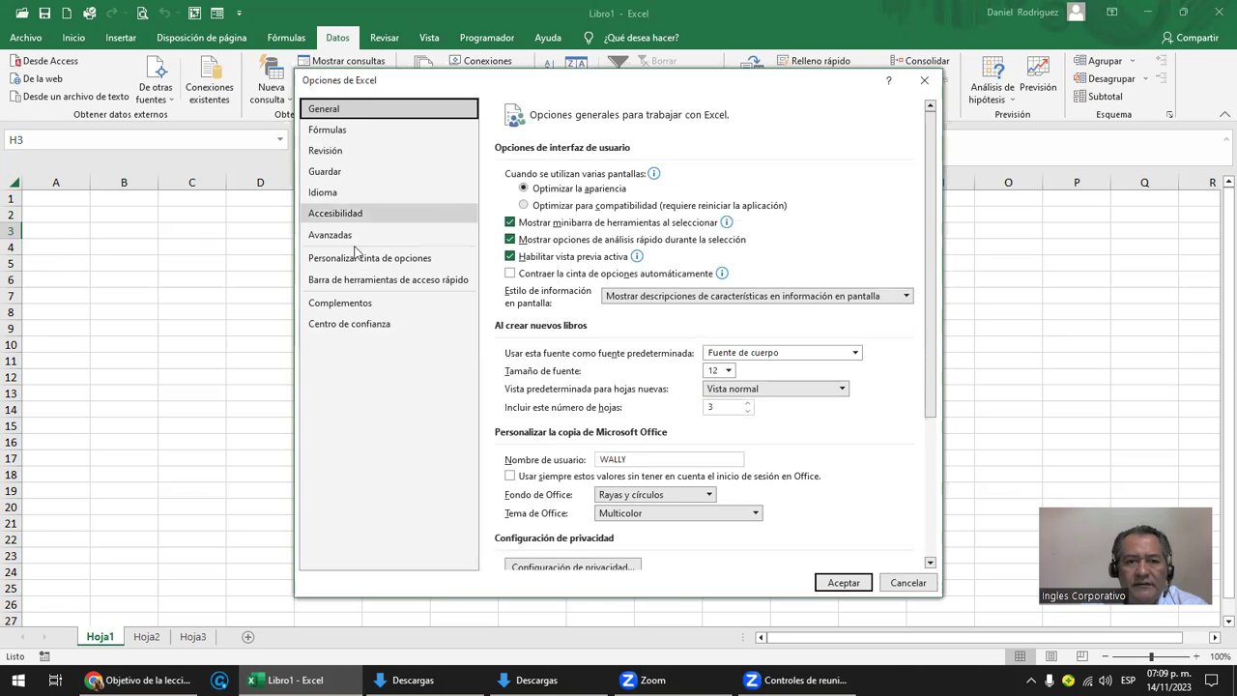
pyautogui.click(347, 305)
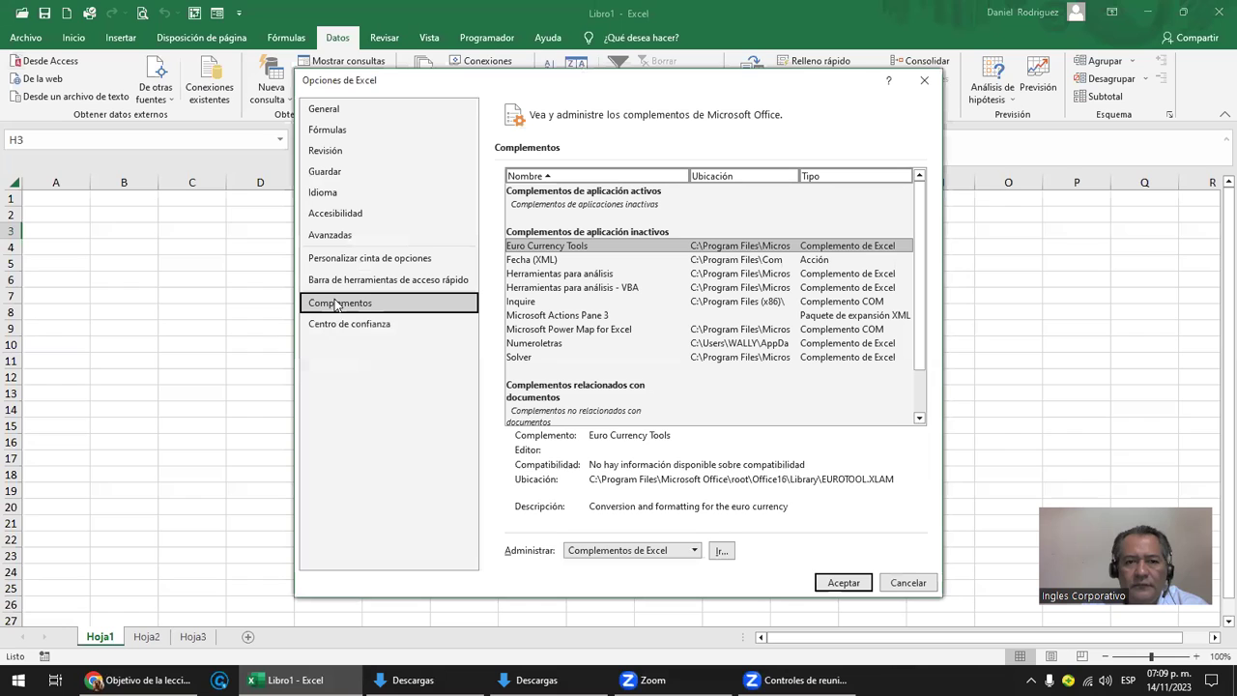
pyautogui.click(696, 551)
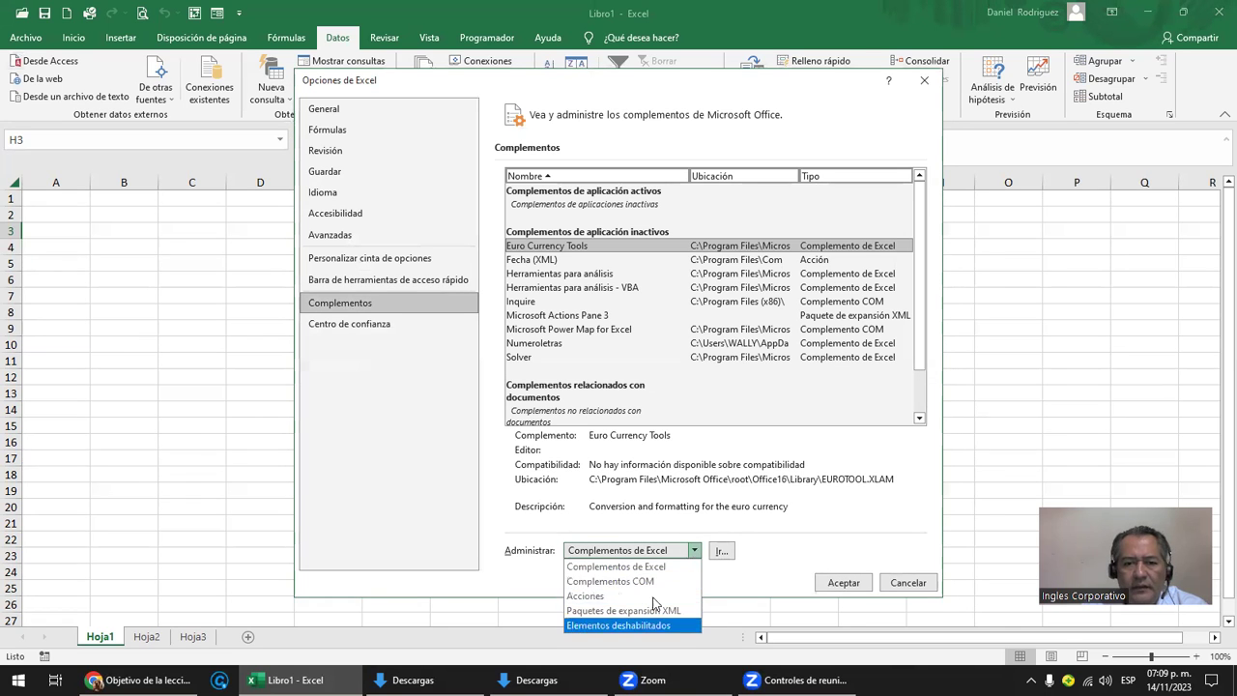
pyautogui.click(647, 568)
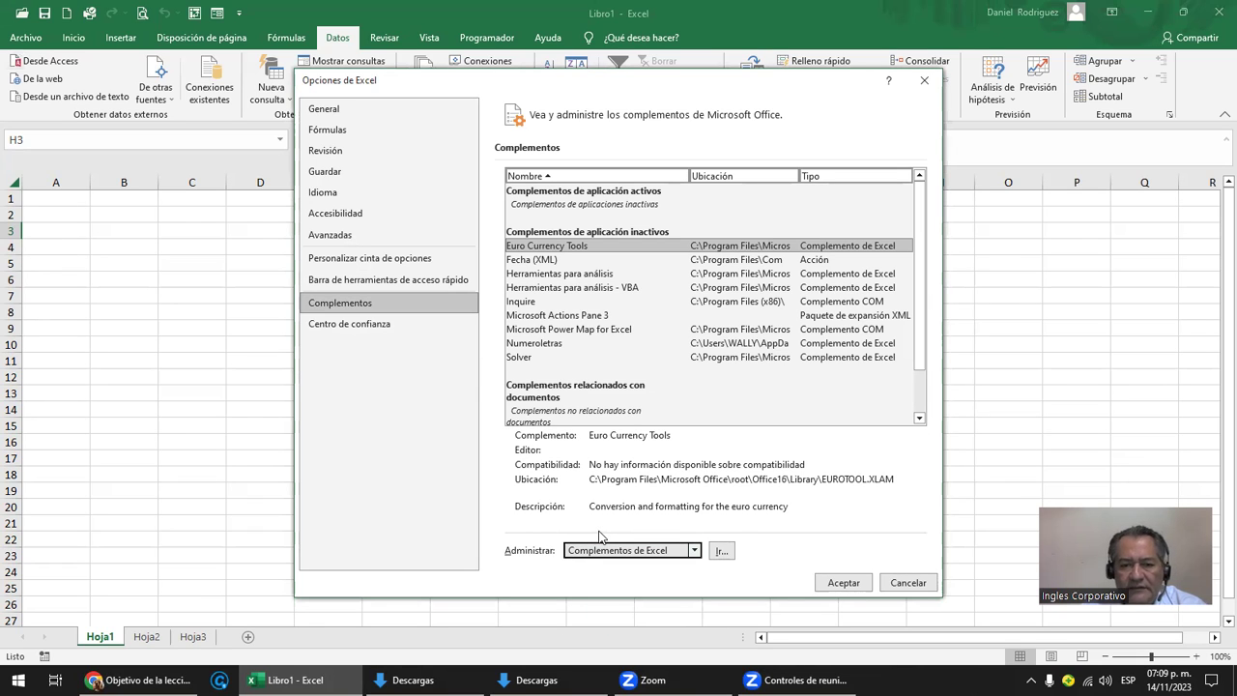
pyautogui.click(719, 551)
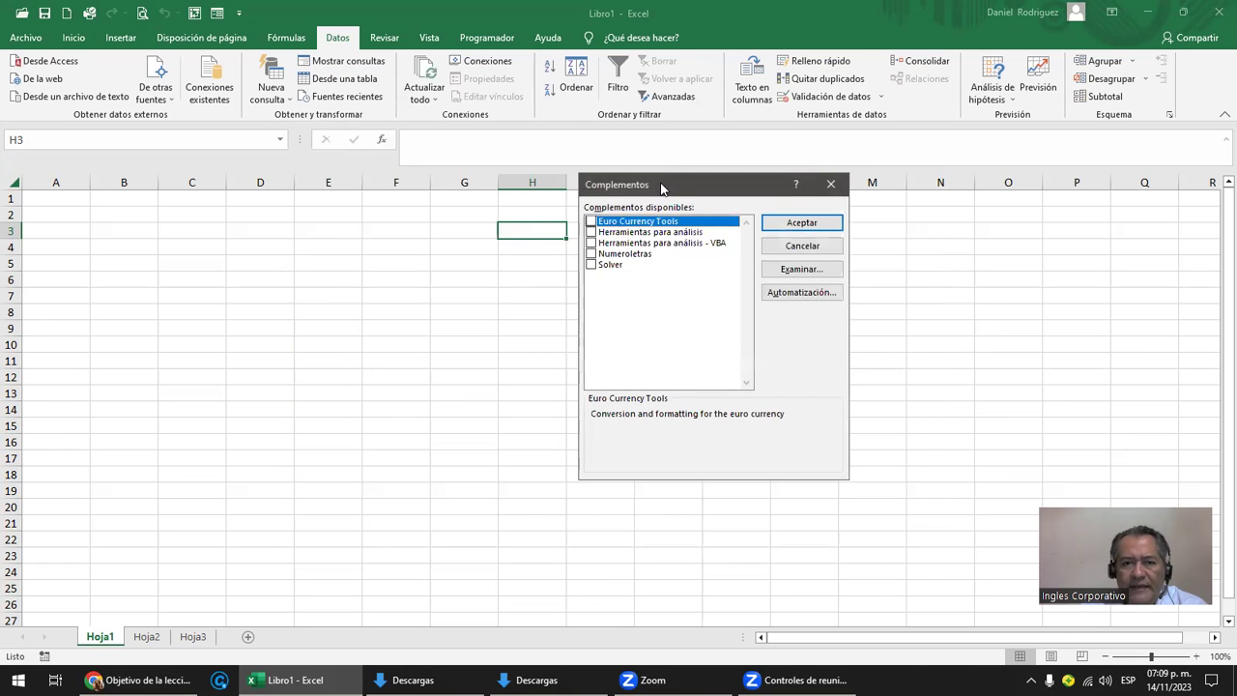
pyautogui.moveTo(661, 186); pyautogui.dragTo(538, 132)
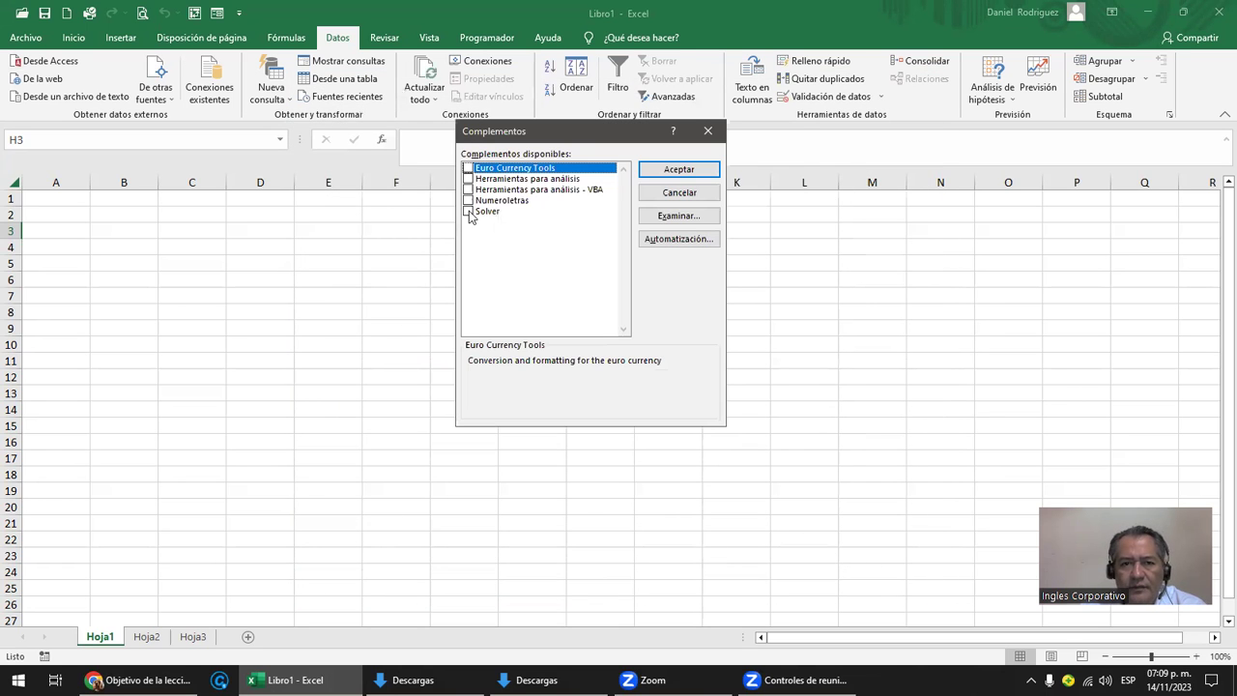
pyautogui.click(469, 213)
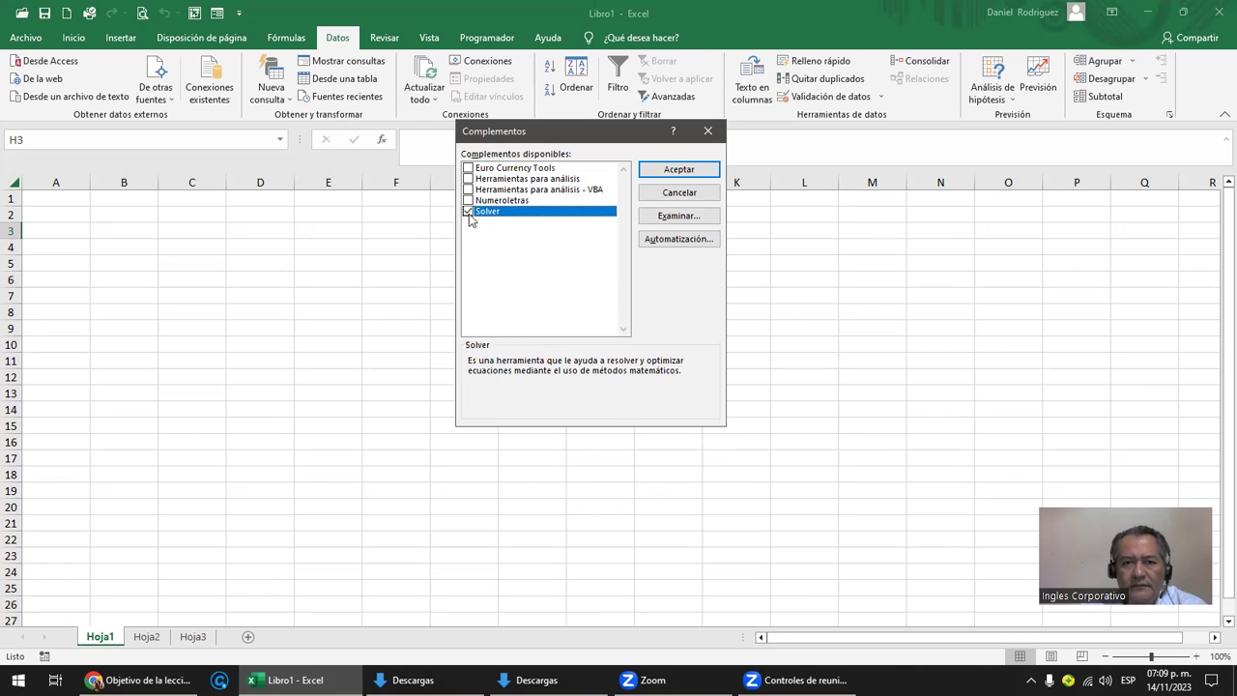
pyautogui.click(681, 172)
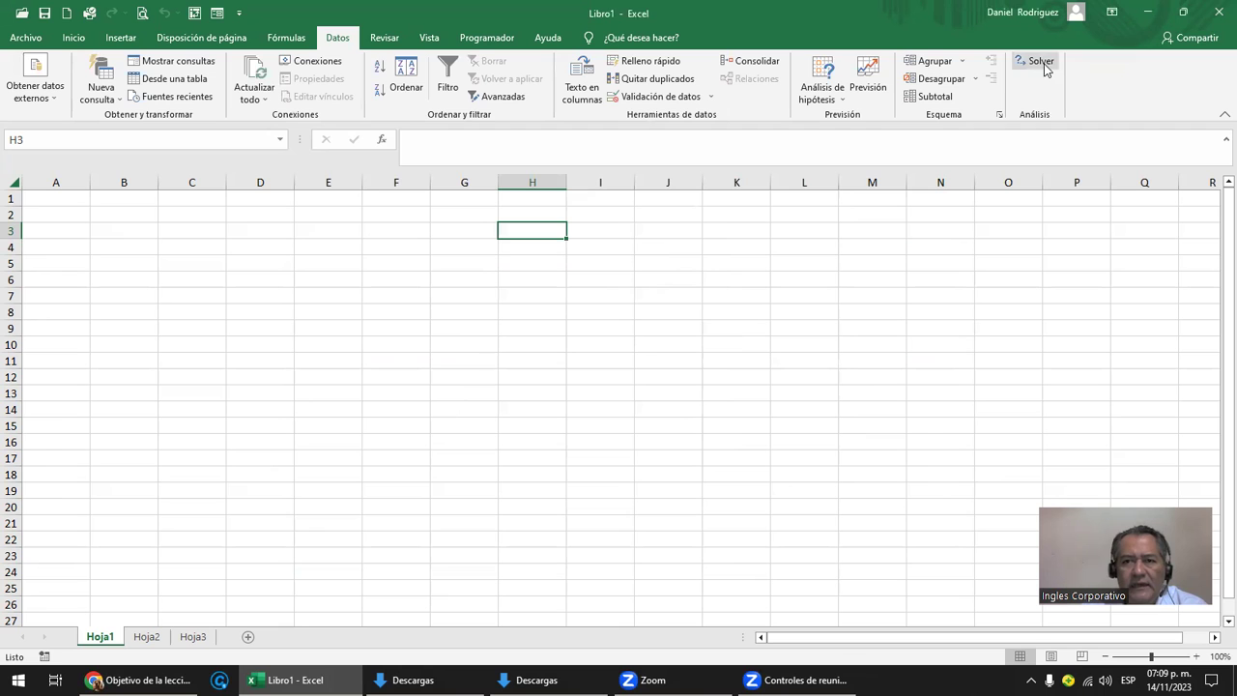
pyautogui.click(1044, 62)
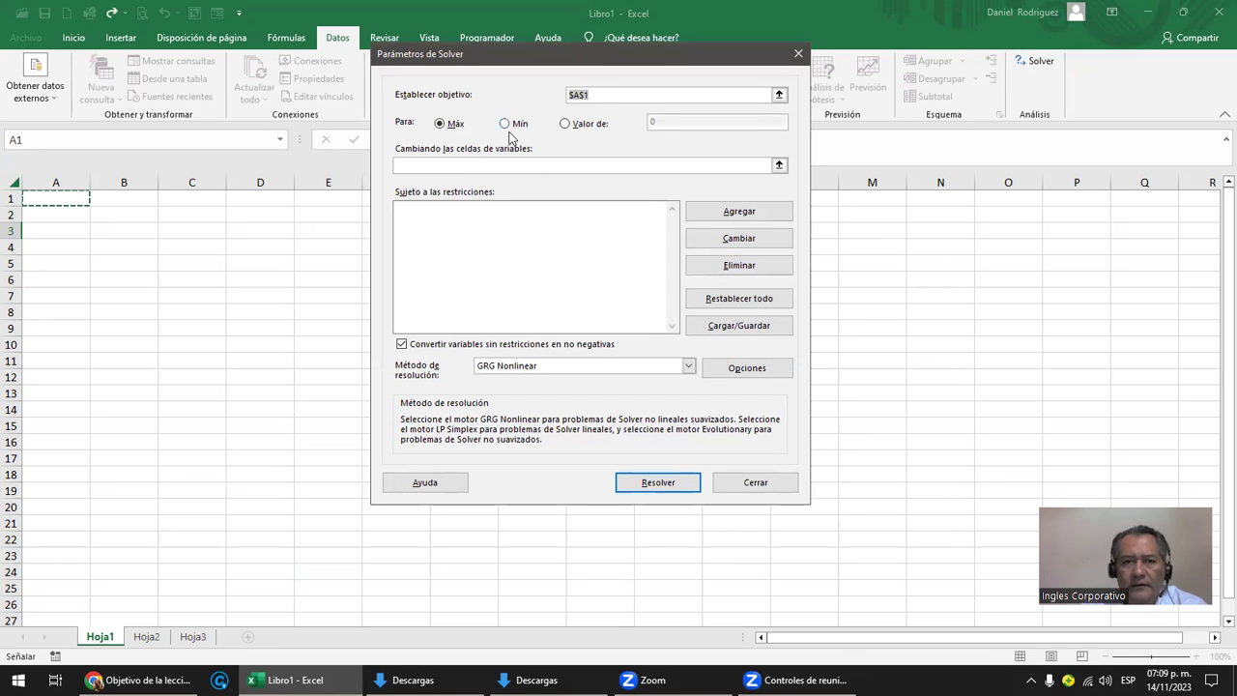
pyautogui.press('Escape')
pyautogui.click(686, 280)
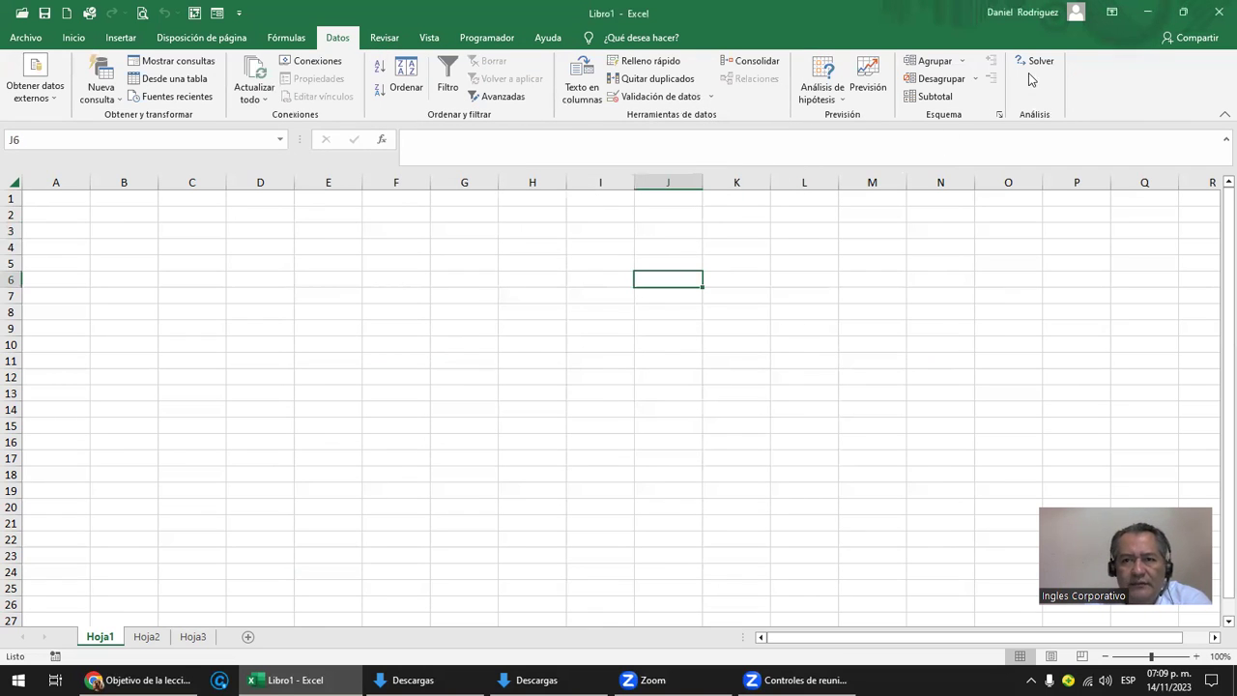
# Step: Untick Solver in the Complementos de Excel list reached through Archivo > Opciones, then accept
pyautogui.click(27, 43)
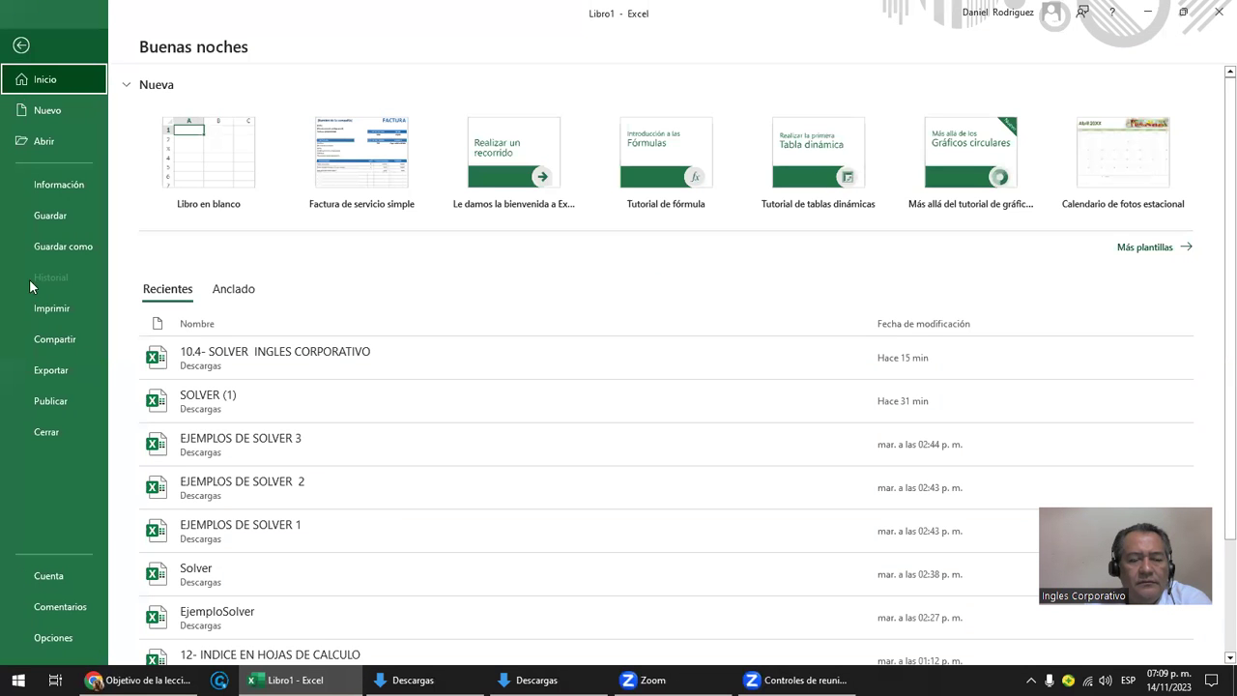
pyautogui.click(53, 640)
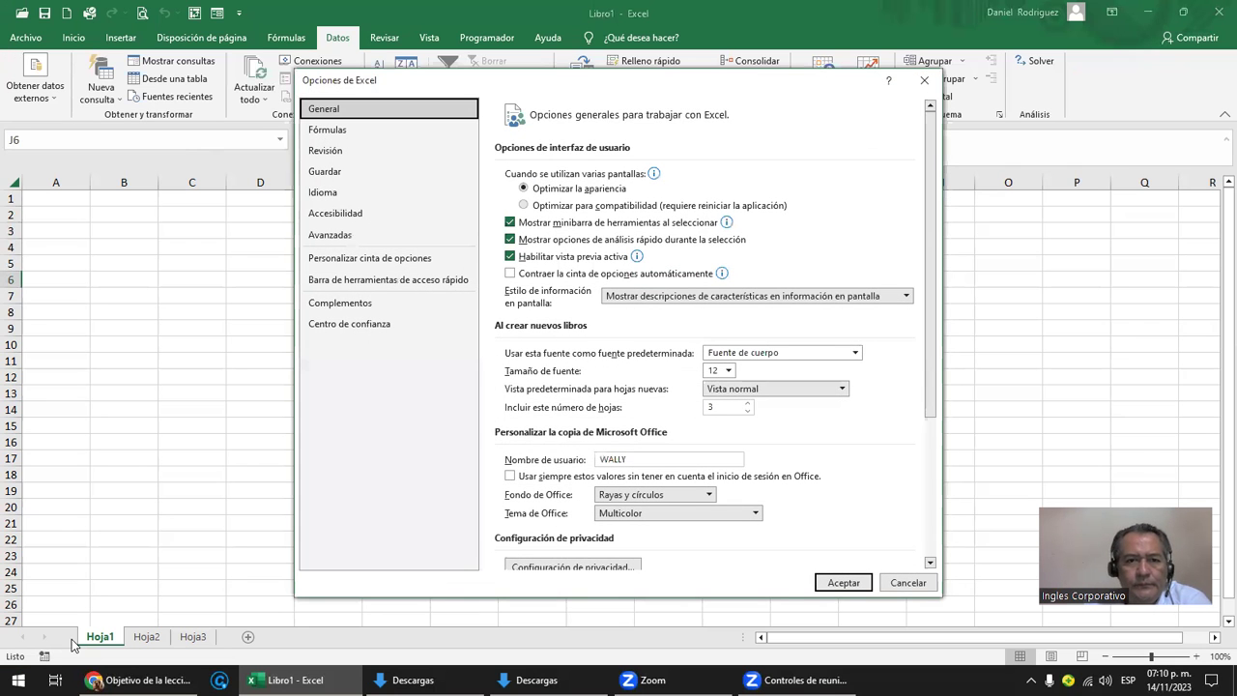
pyautogui.click(361, 307)
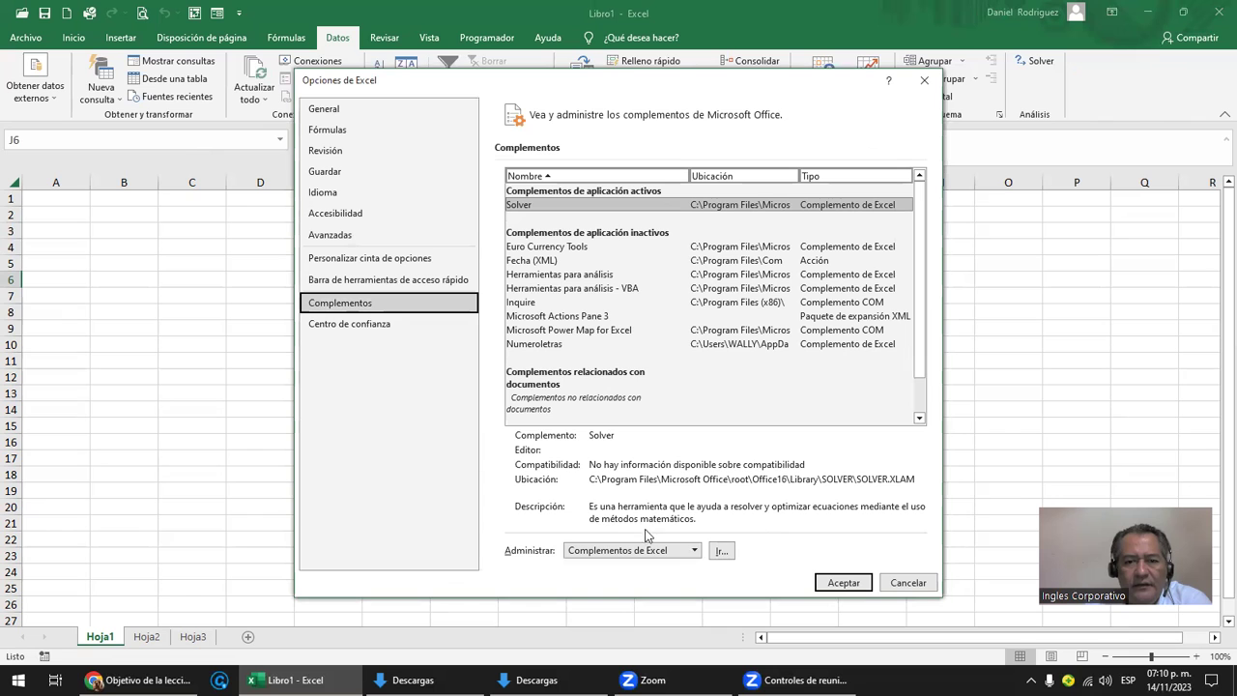
pyautogui.click(724, 551)
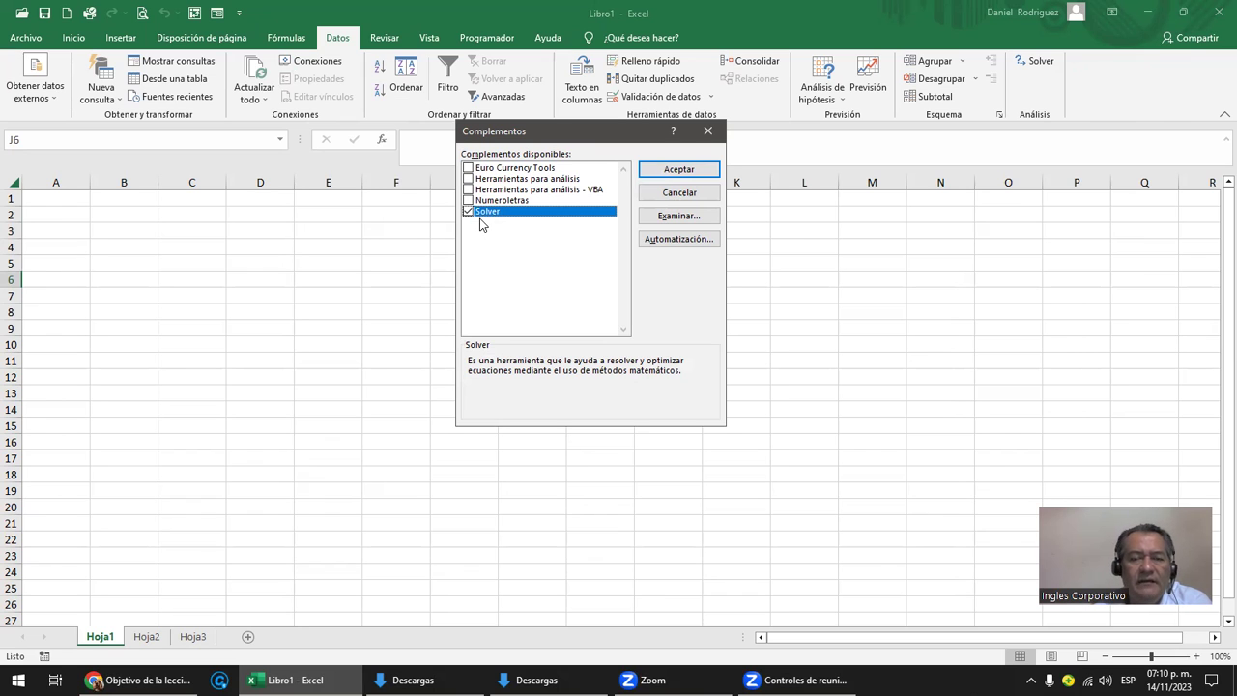
pyautogui.click(467, 212)
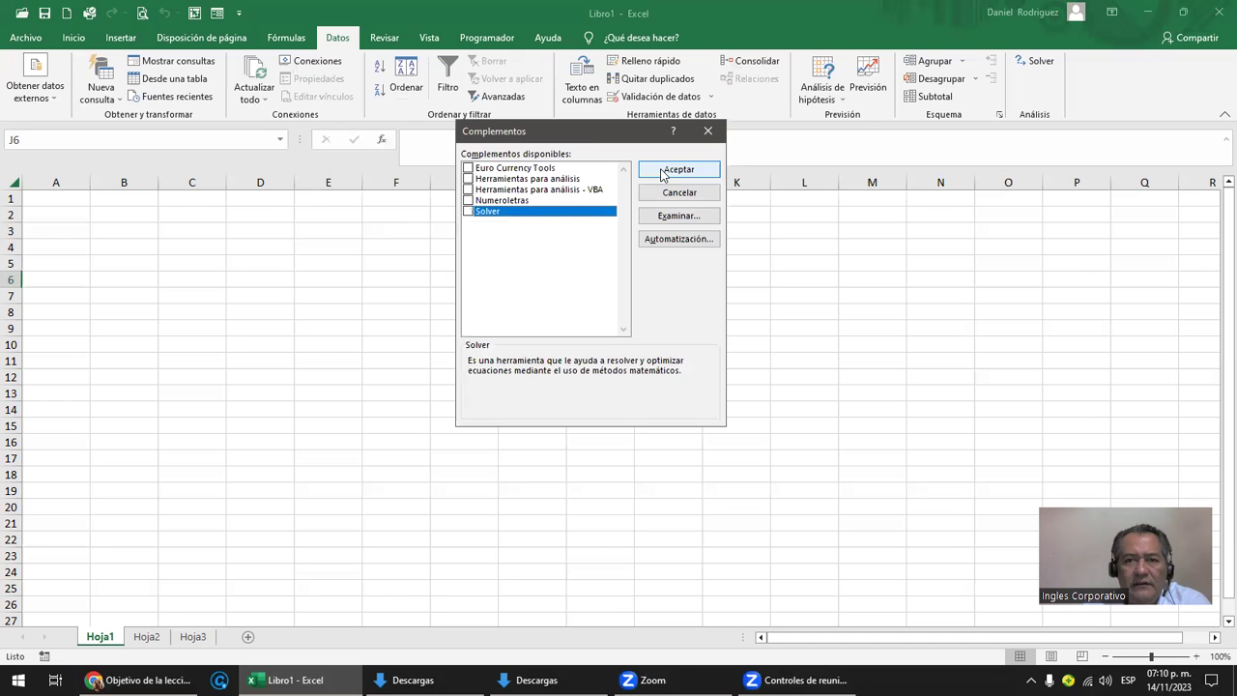
pyautogui.click(663, 171)
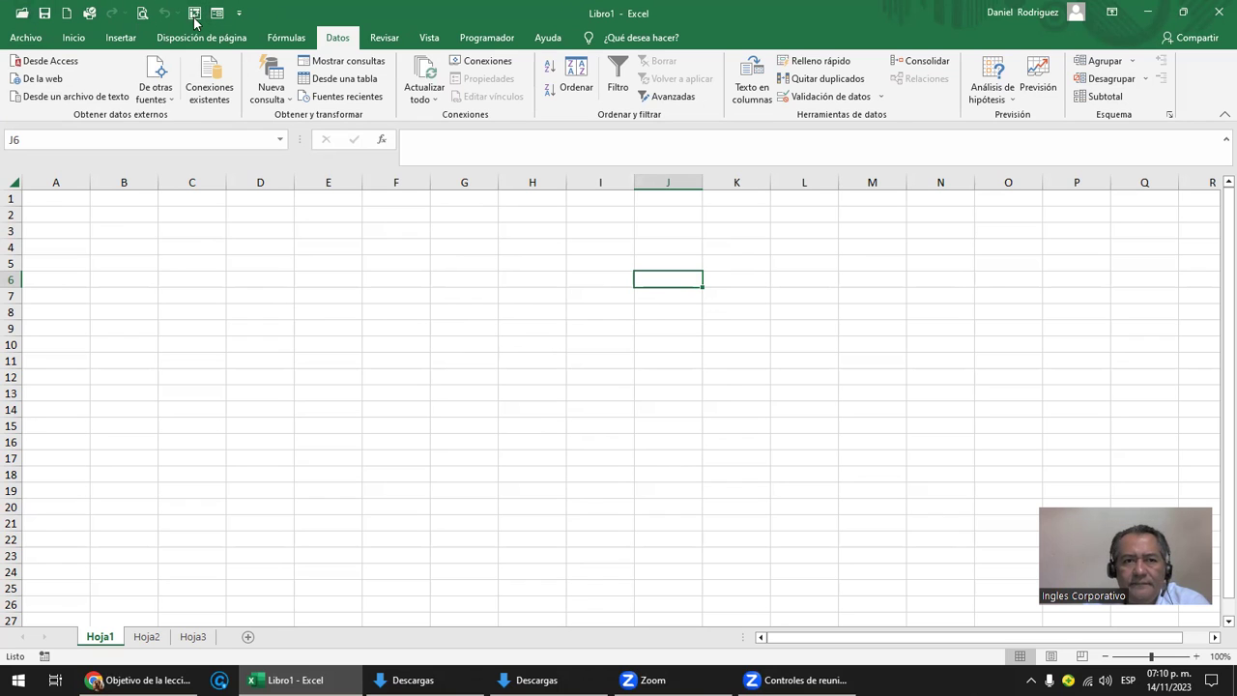
# Step: Tick Solver via Quick Access Toolbar > Más comandos > Complementos > Ir..., then Aceptar
pyautogui.click(240, 13)
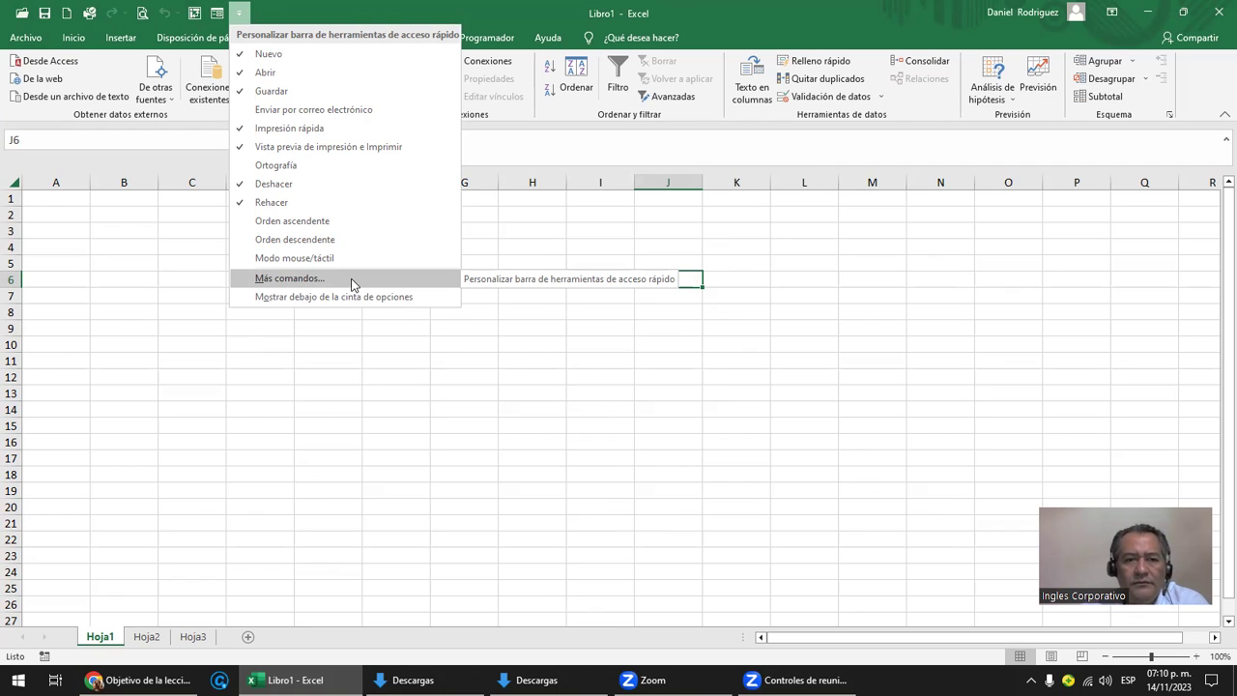
pyautogui.click(353, 280)
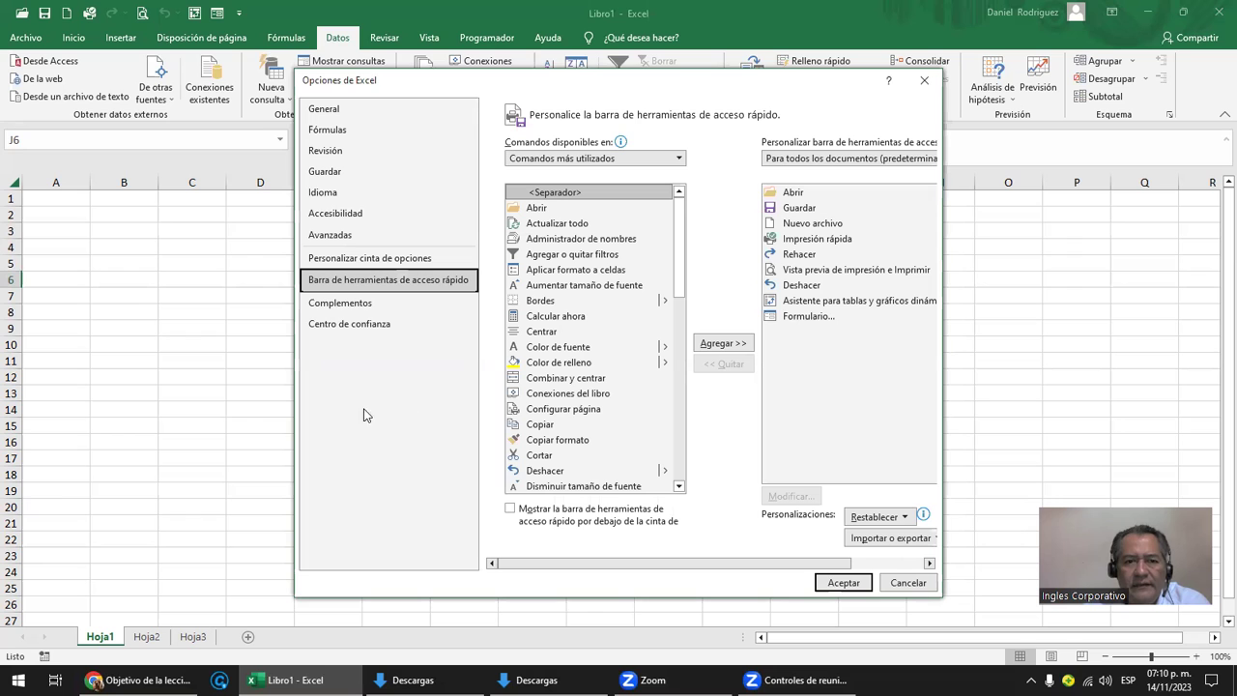
pyautogui.click(333, 306)
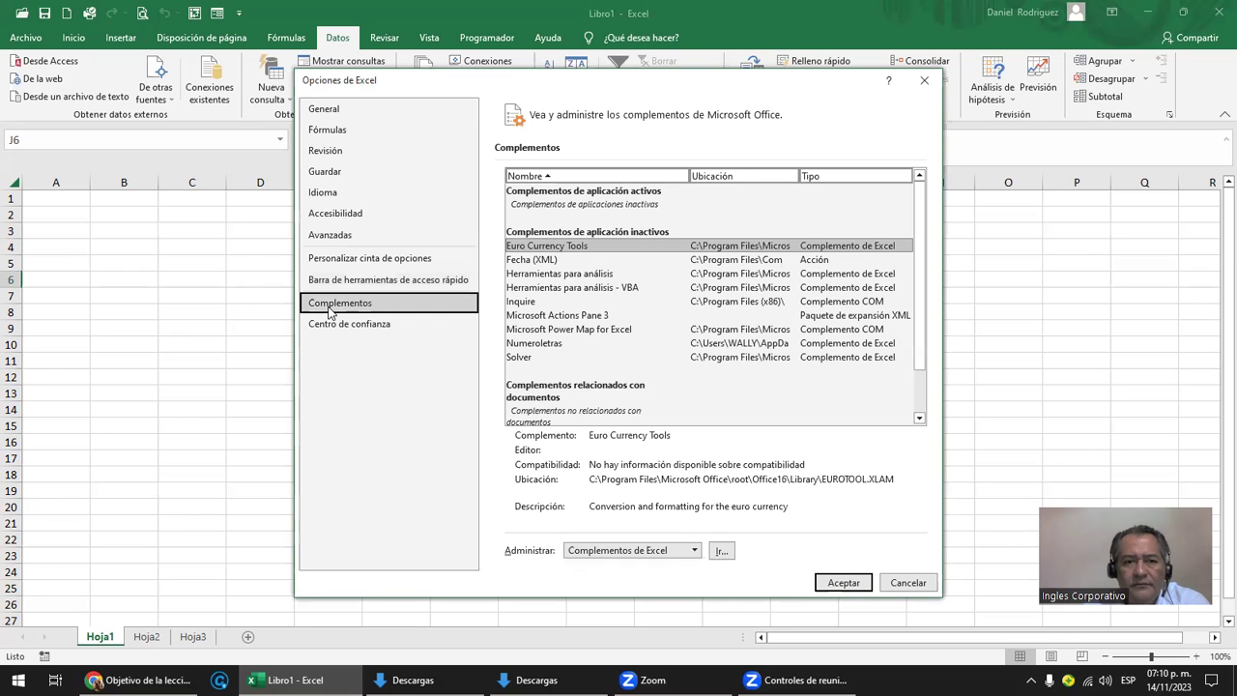
pyautogui.click(720, 552)
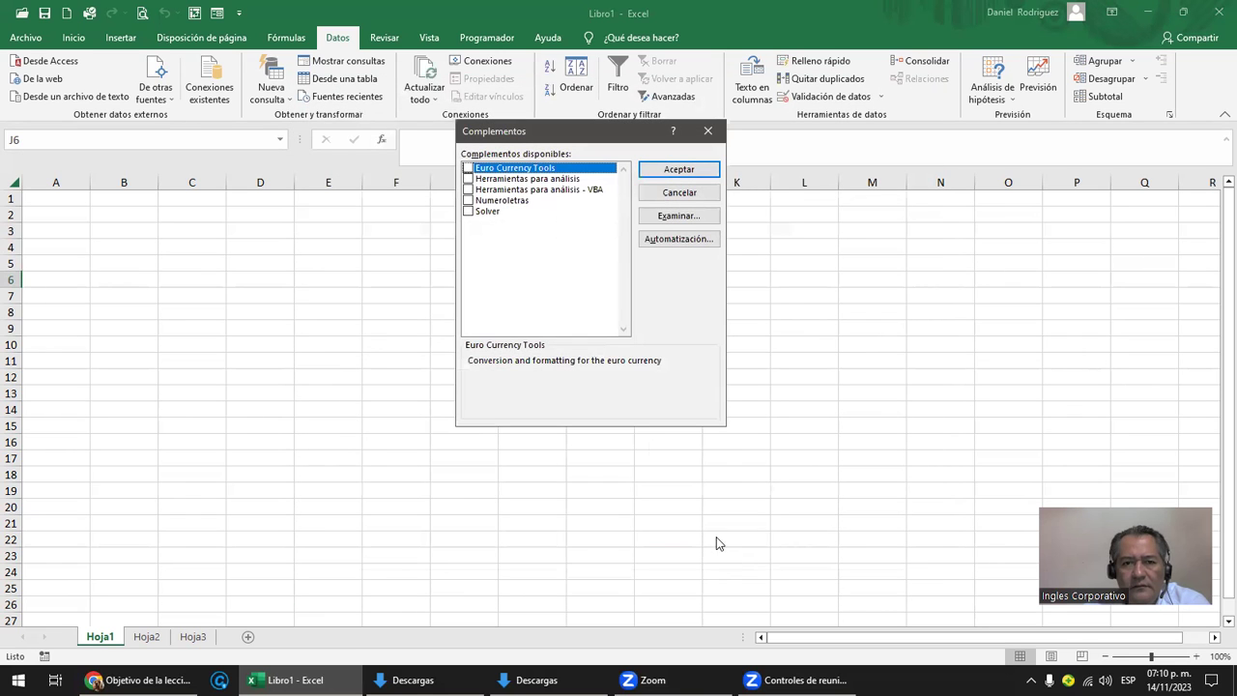
pyautogui.click(475, 213)
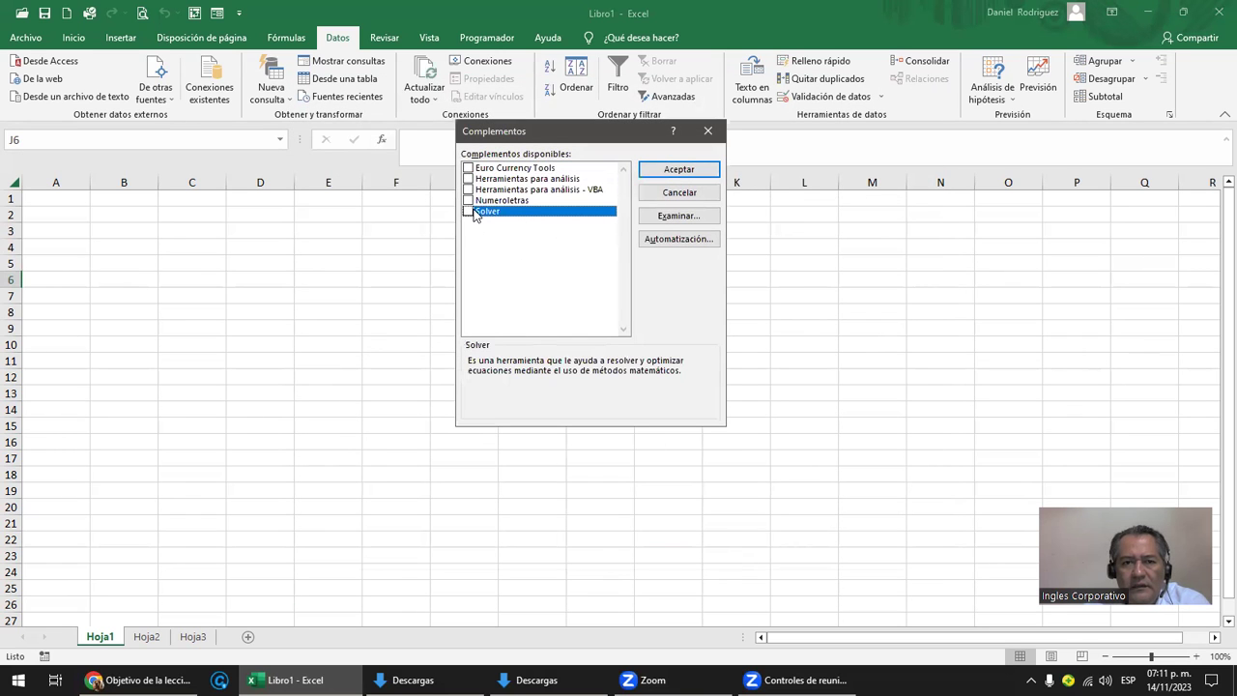
pyautogui.click(469, 210)
pyautogui.click(678, 169)
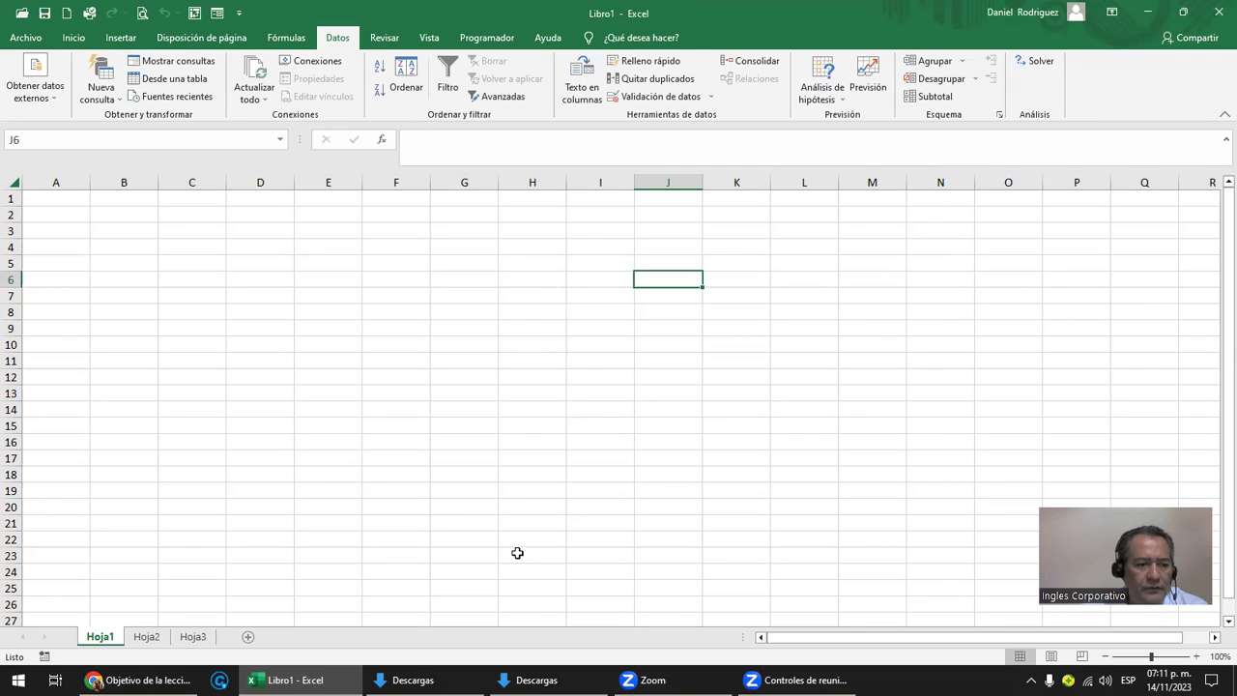
# Step: Open the EXA-01-7-8-PM-11-2023 group chat in WhatsApp Web, then go back to Excel
pyautogui.click(145, 679)
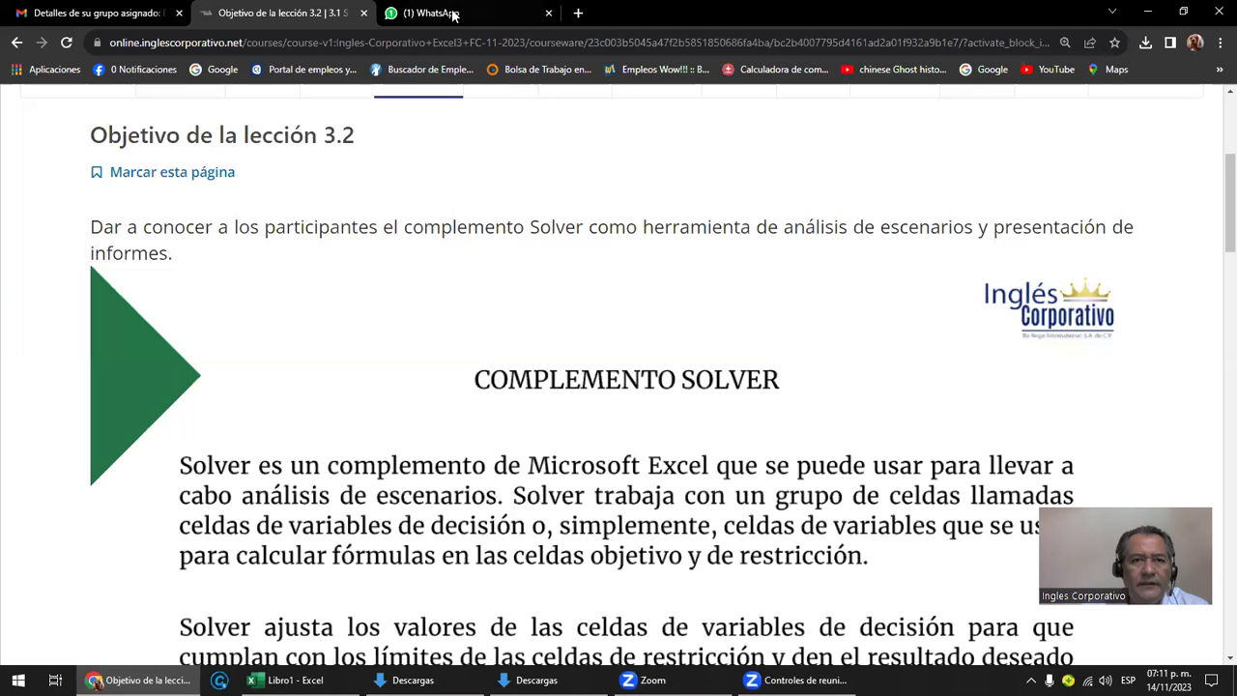
pyautogui.click(456, 12)
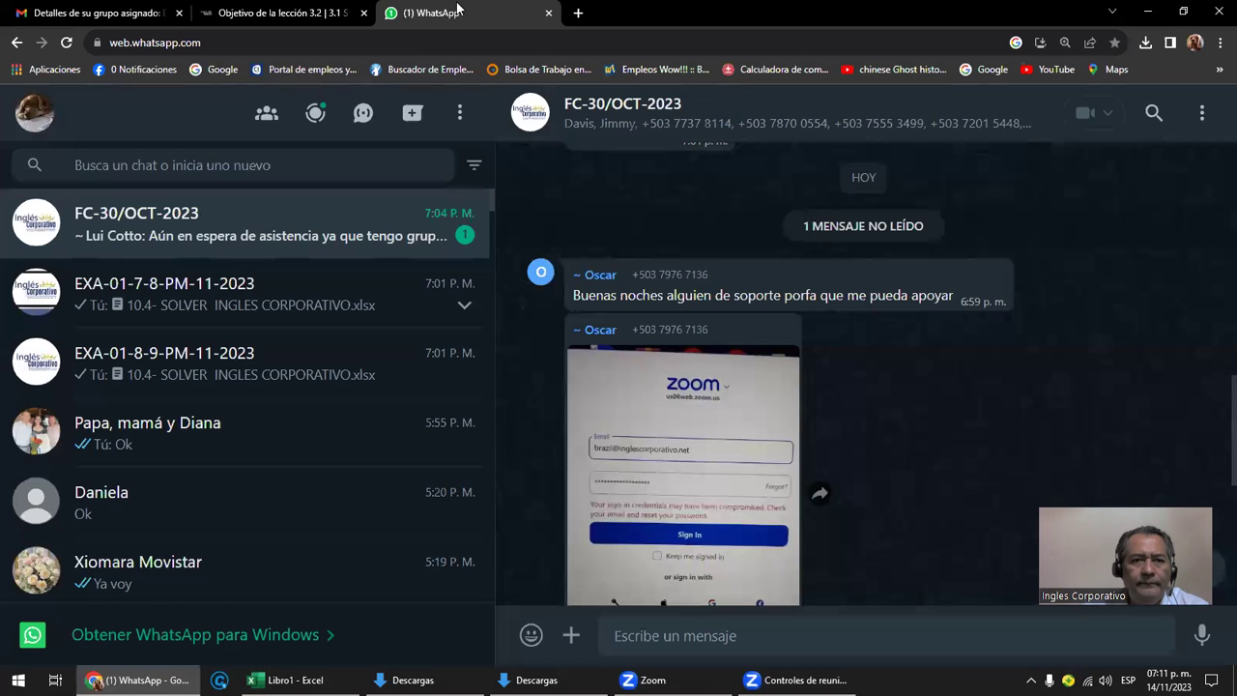
pyautogui.click(240, 305)
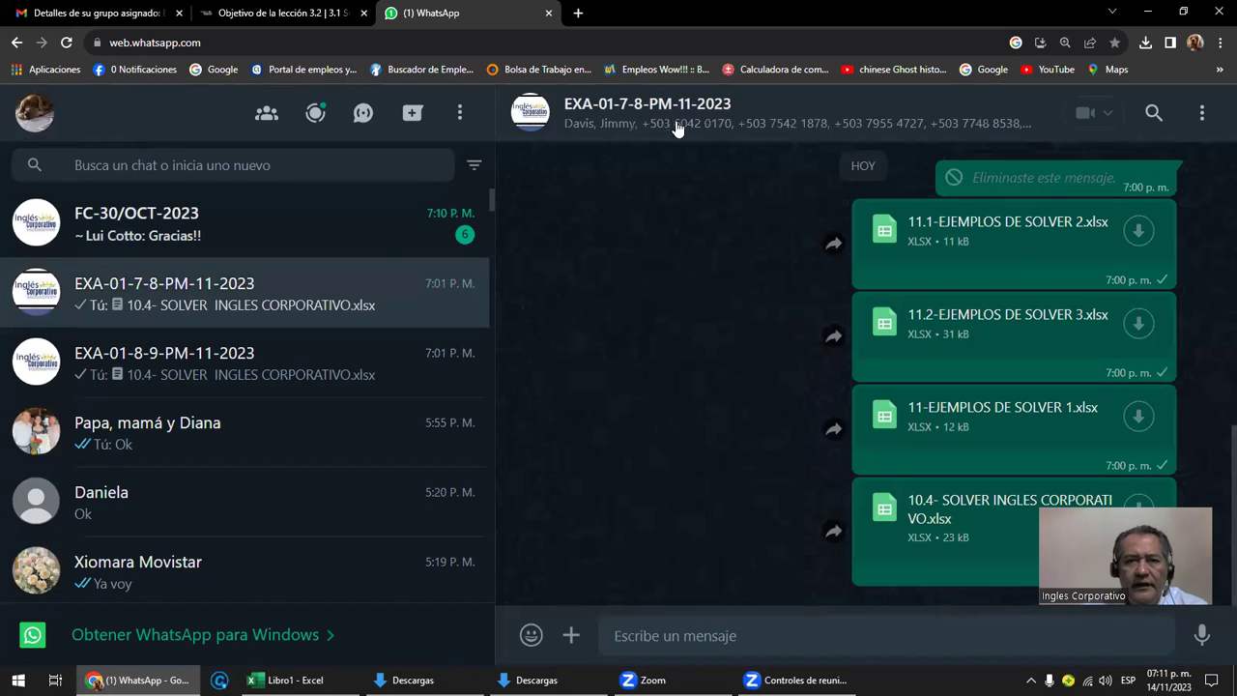
pyautogui.click(290, 679)
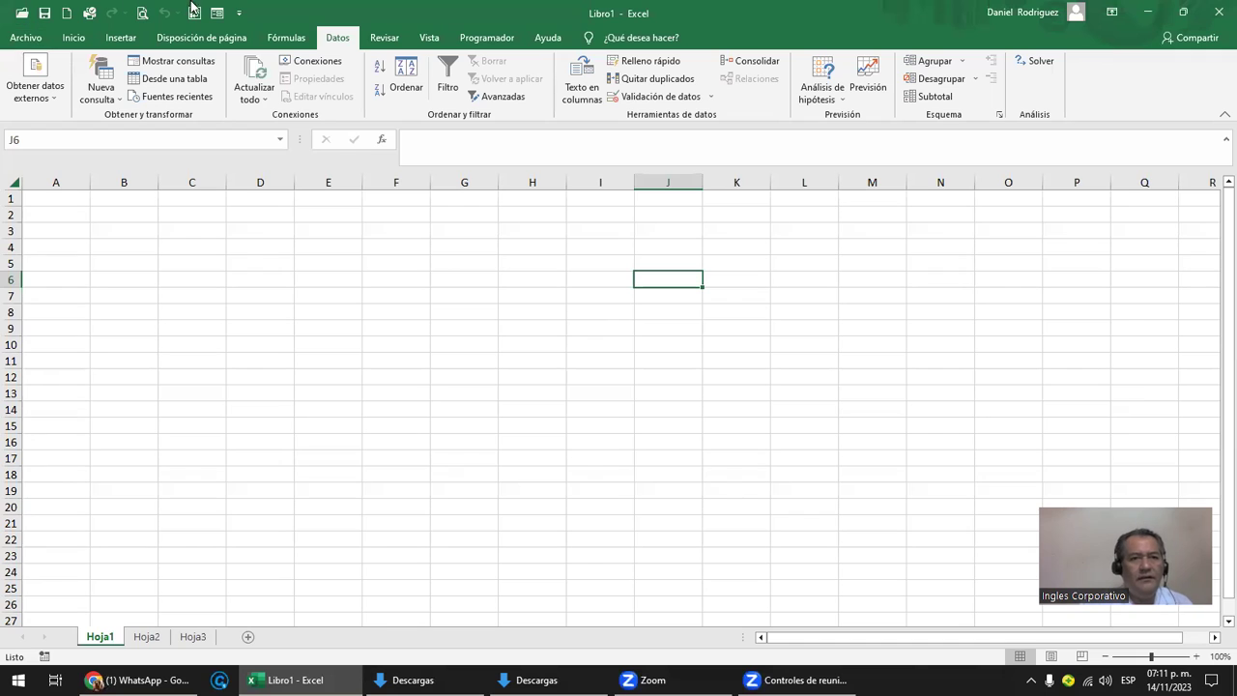
pyautogui.click(238, 13)
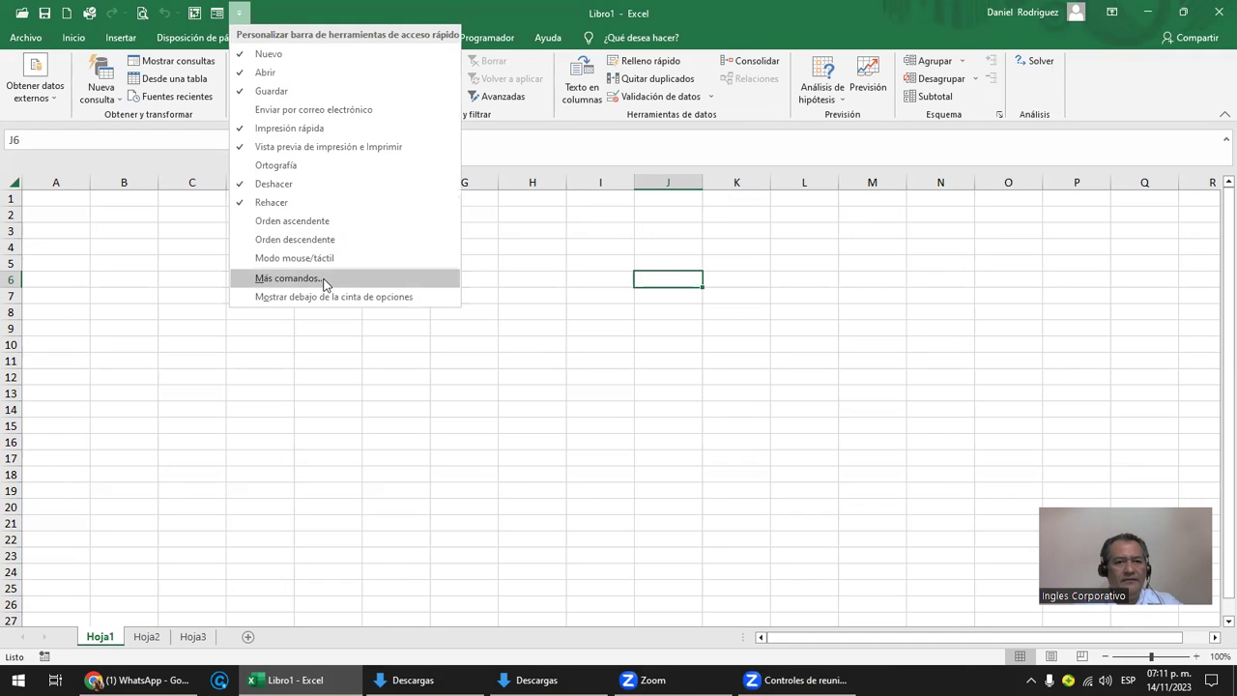
pyautogui.click(596, 459)
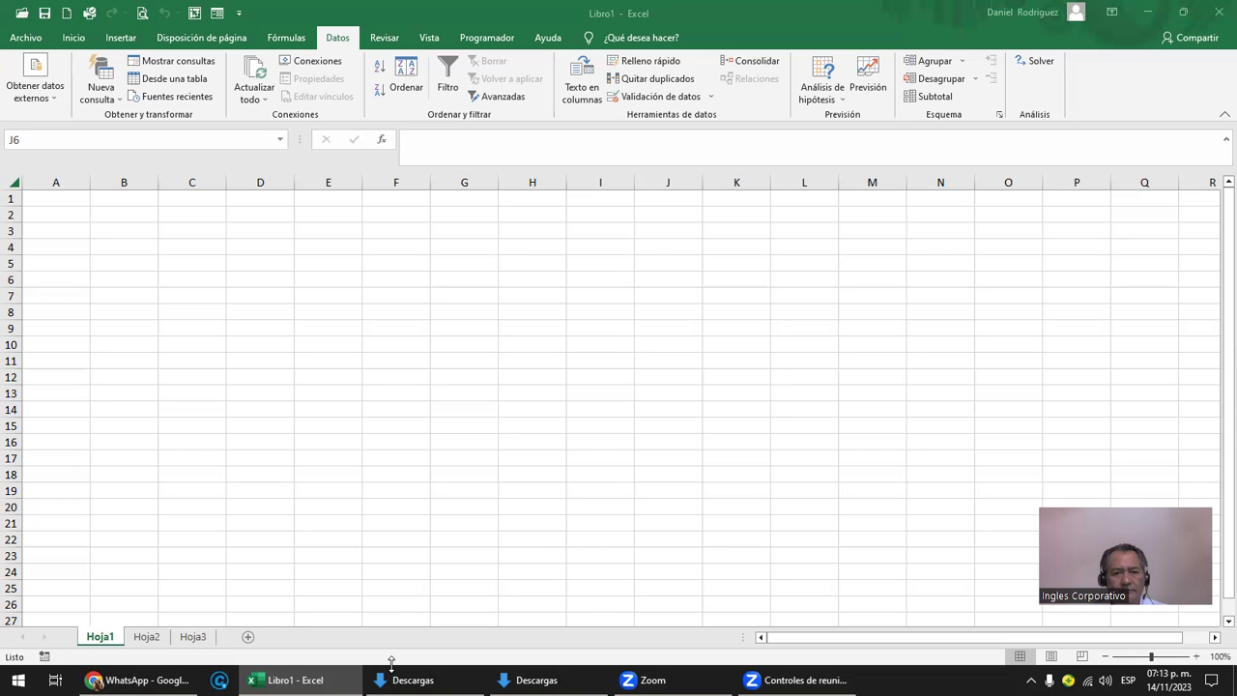
pyautogui.click(141, 679)
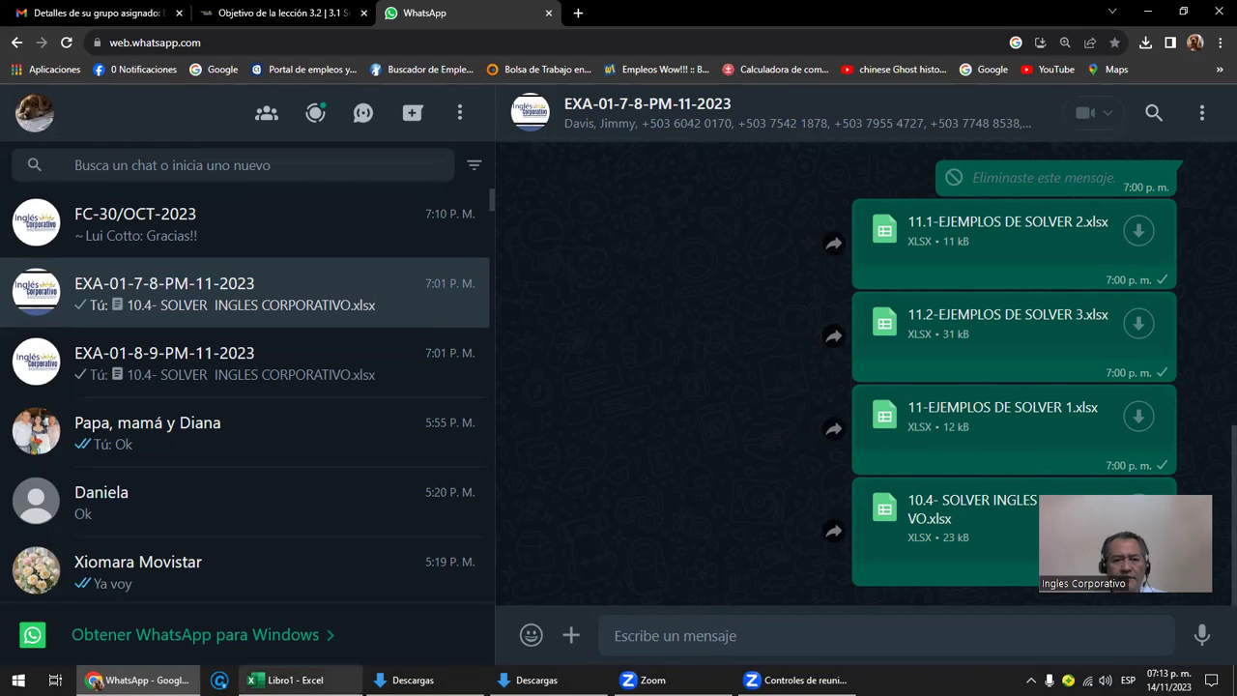
pyautogui.click(290, 680)
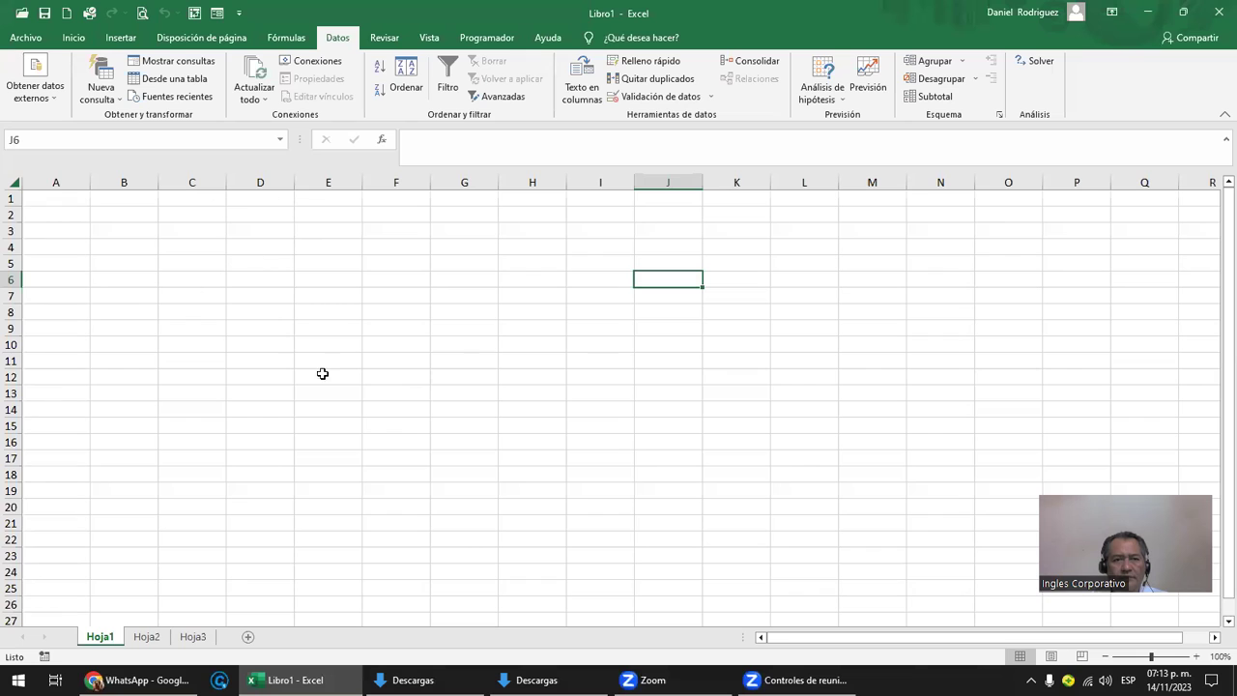
pyautogui.click(1037, 64)
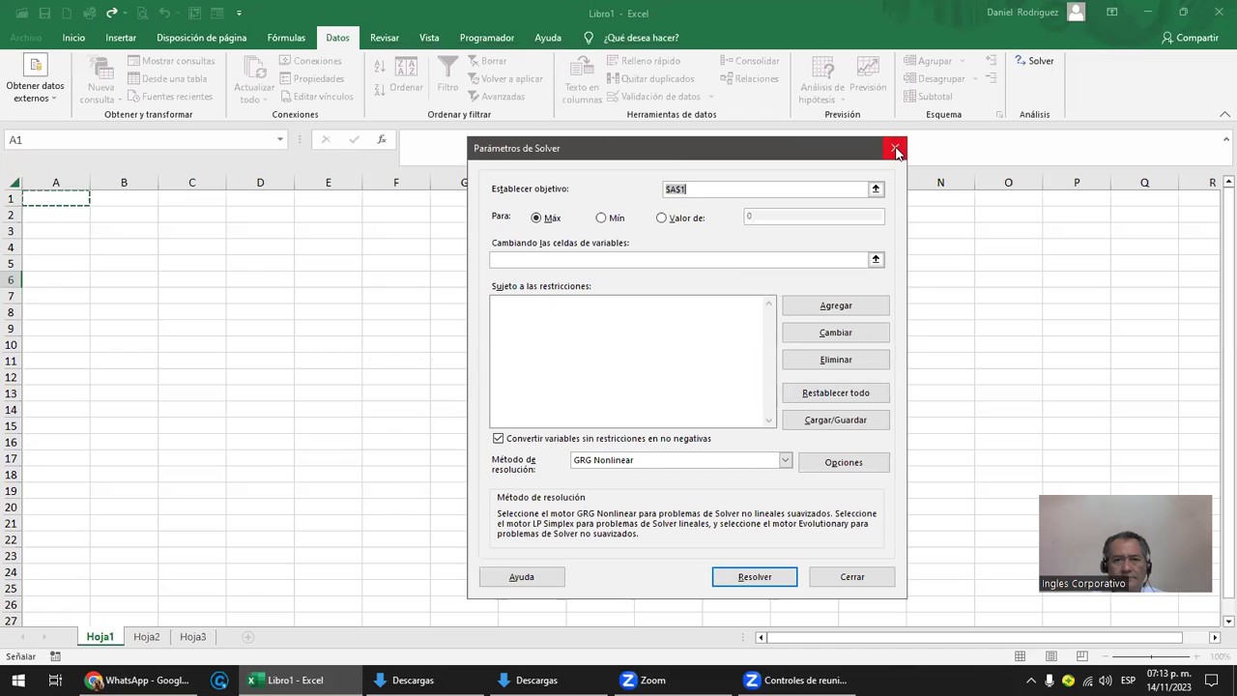
pyautogui.click(896, 150)
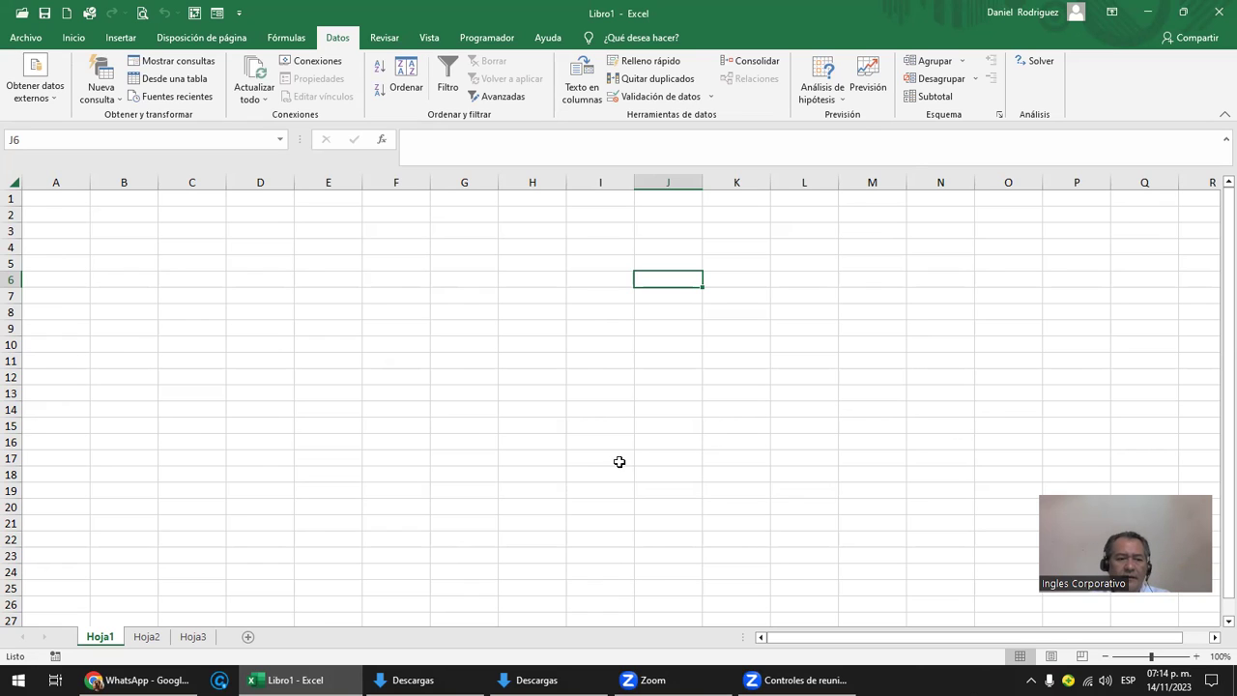
pyautogui.click(26, 39)
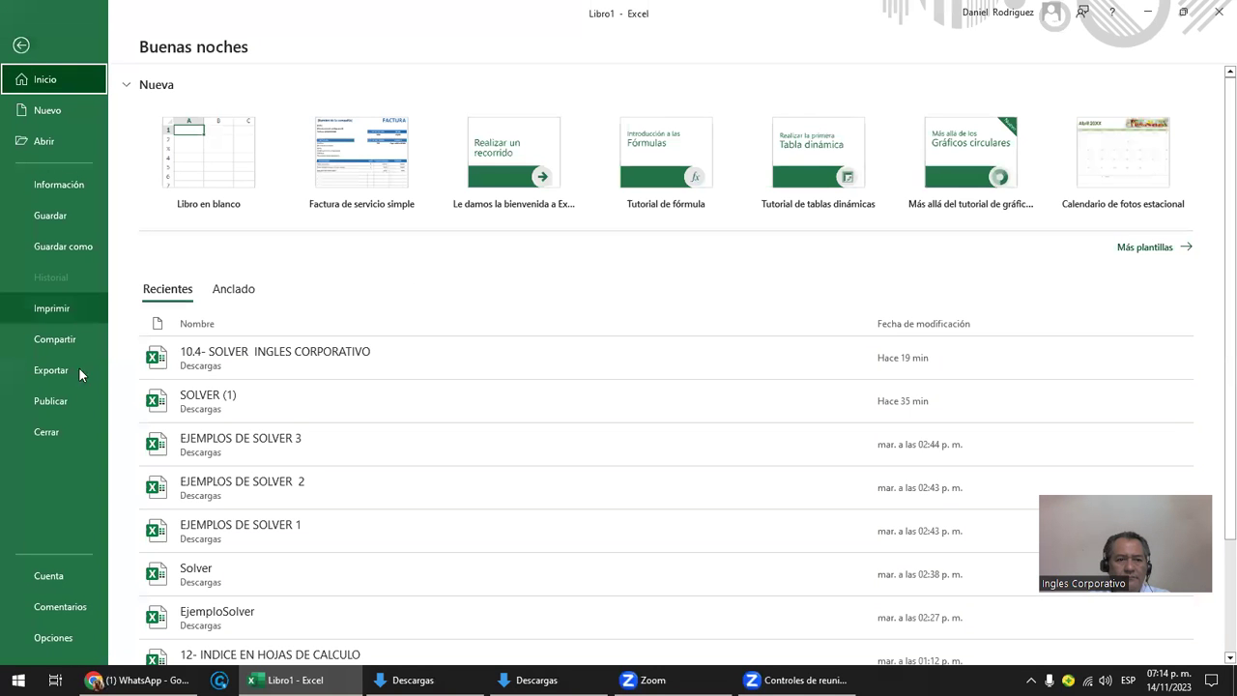
pyautogui.click(53, 638)
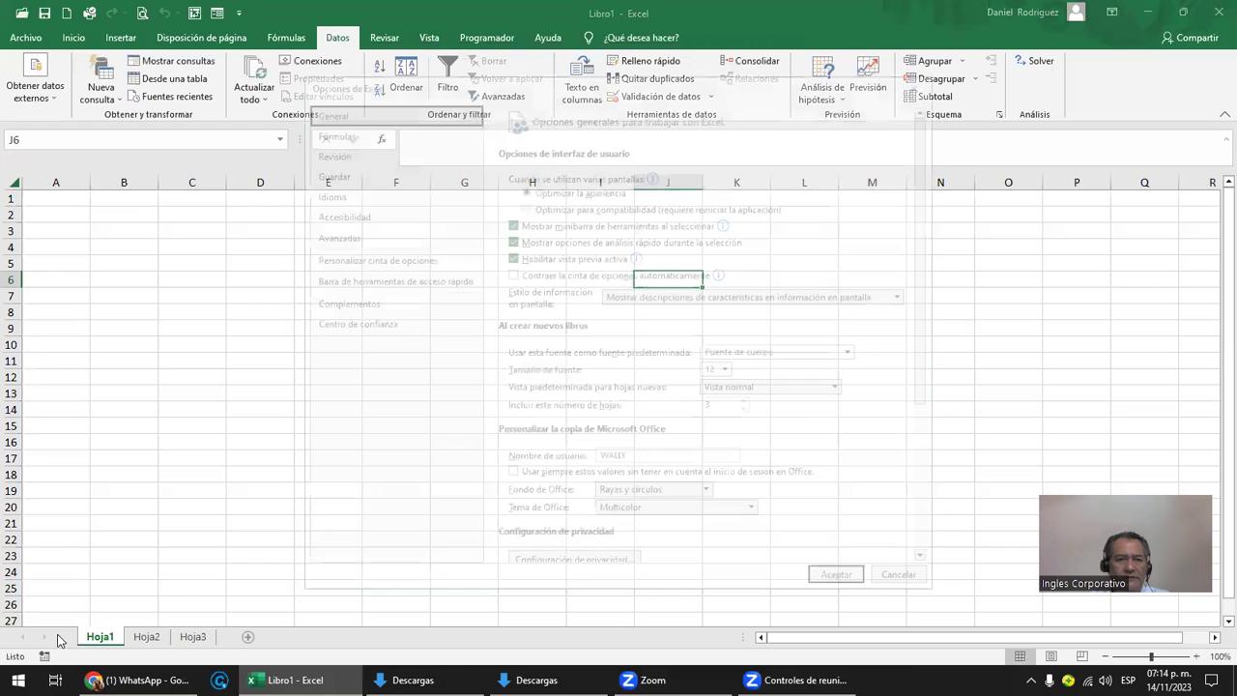
pyautogui.click(351, 307)
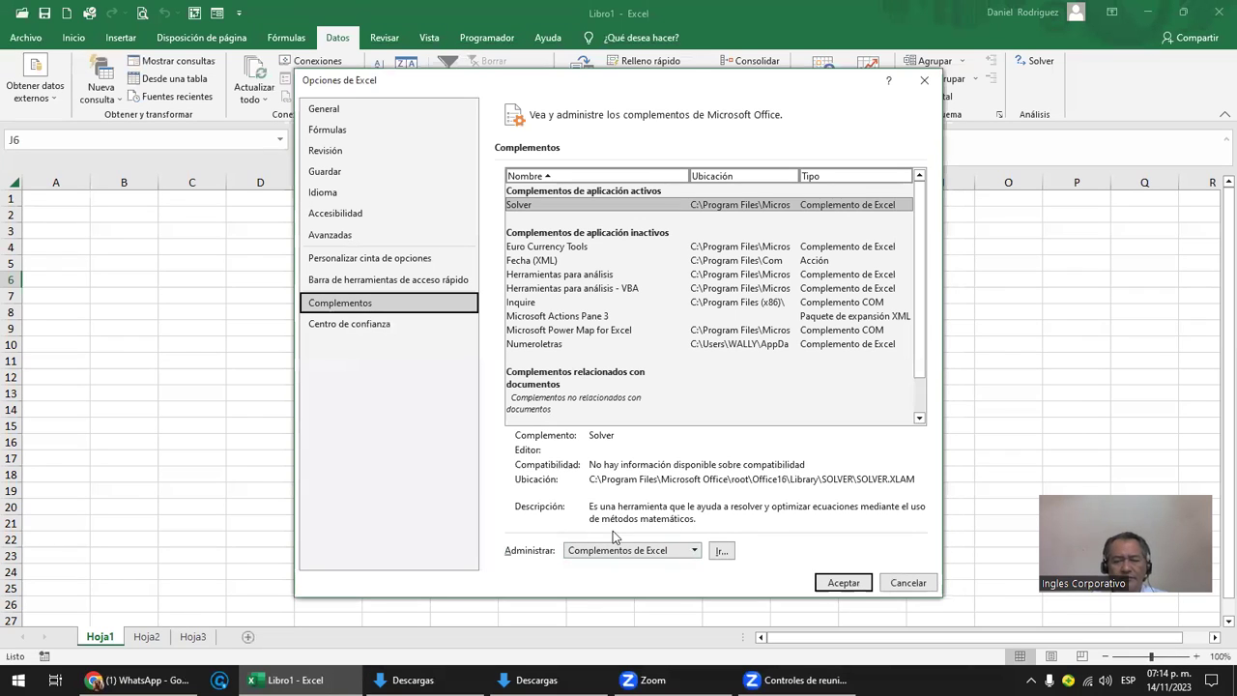
pyautogui.click(723, 552)
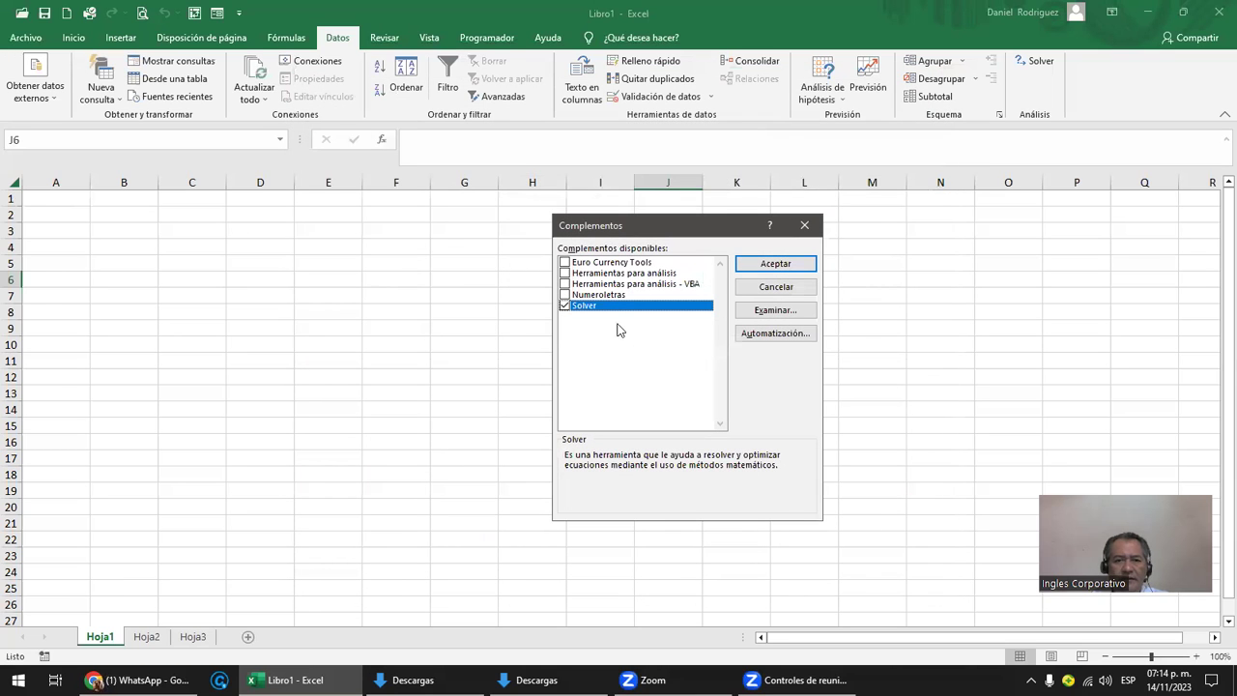
pyautogui.click(566, 306)
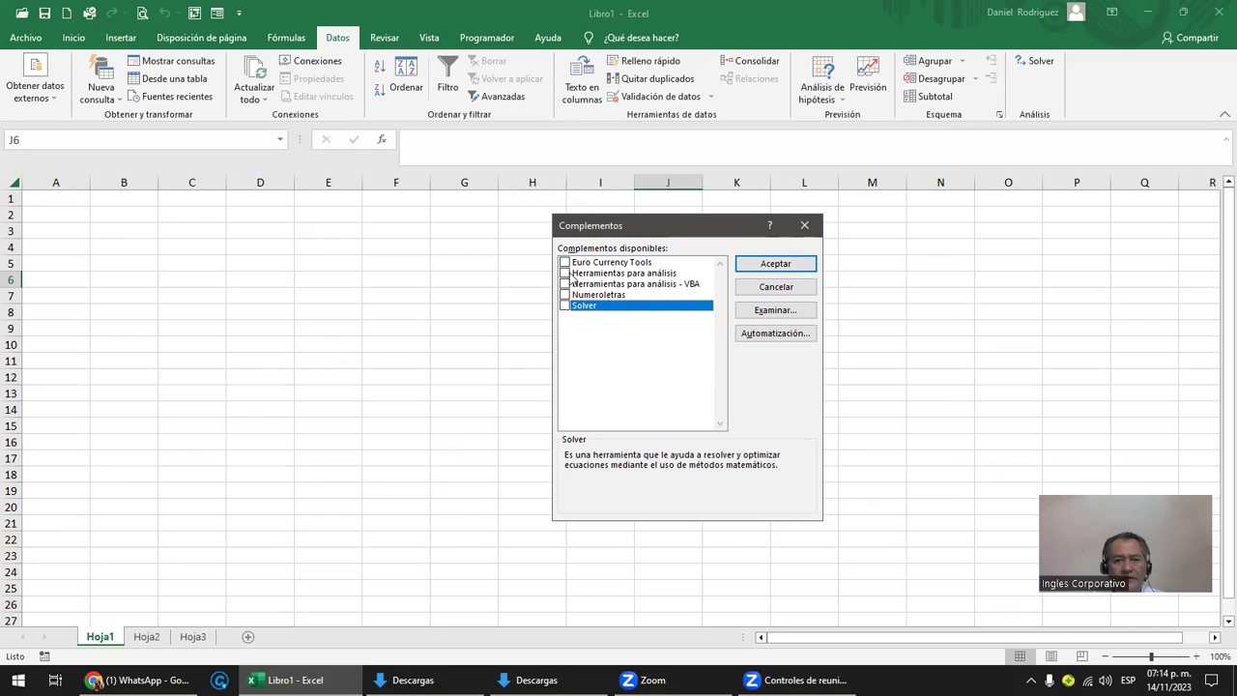
pyautogui.click(566, 307)
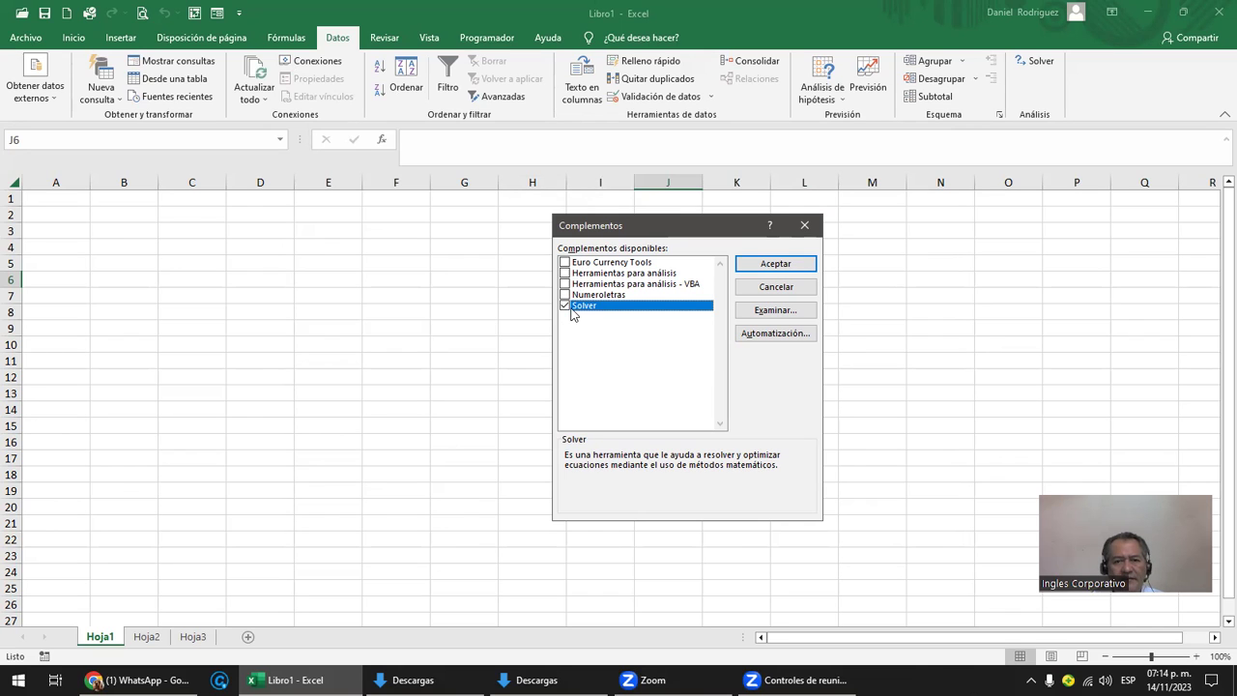
pyautogui.click(771, 267)
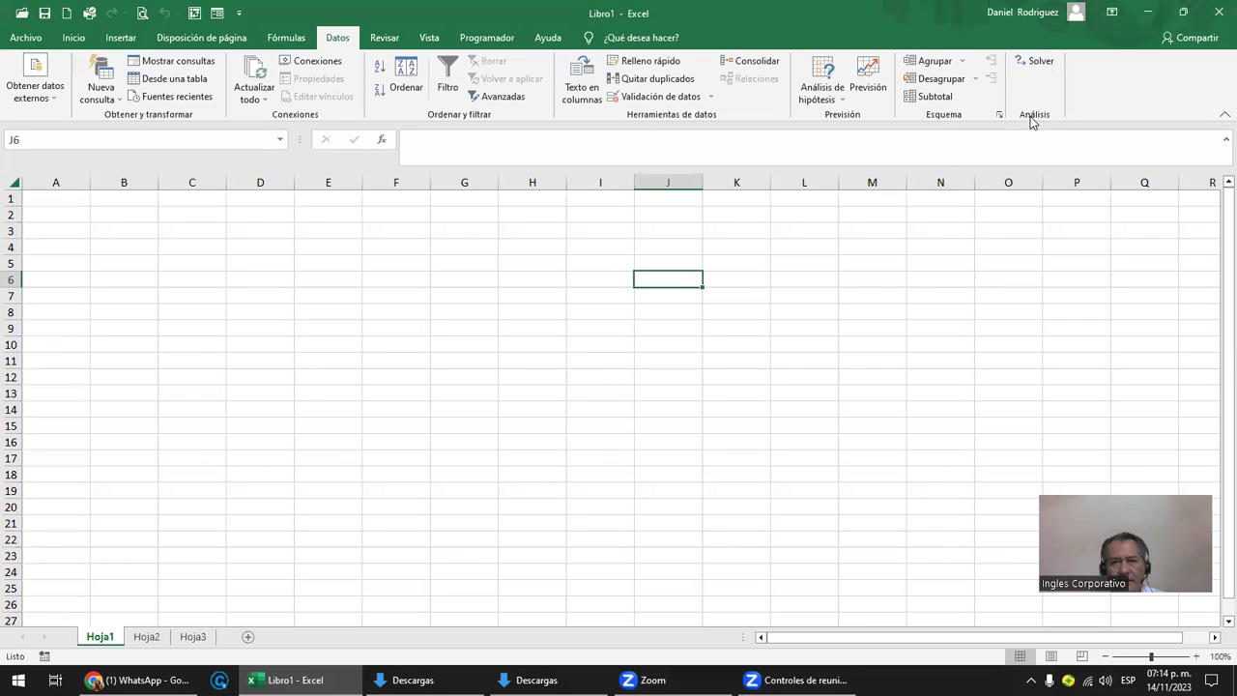
# Step: Open Parámetros de Solver, move the dialog up-left, and close it without solving
pyautogui.click(1041, 64)
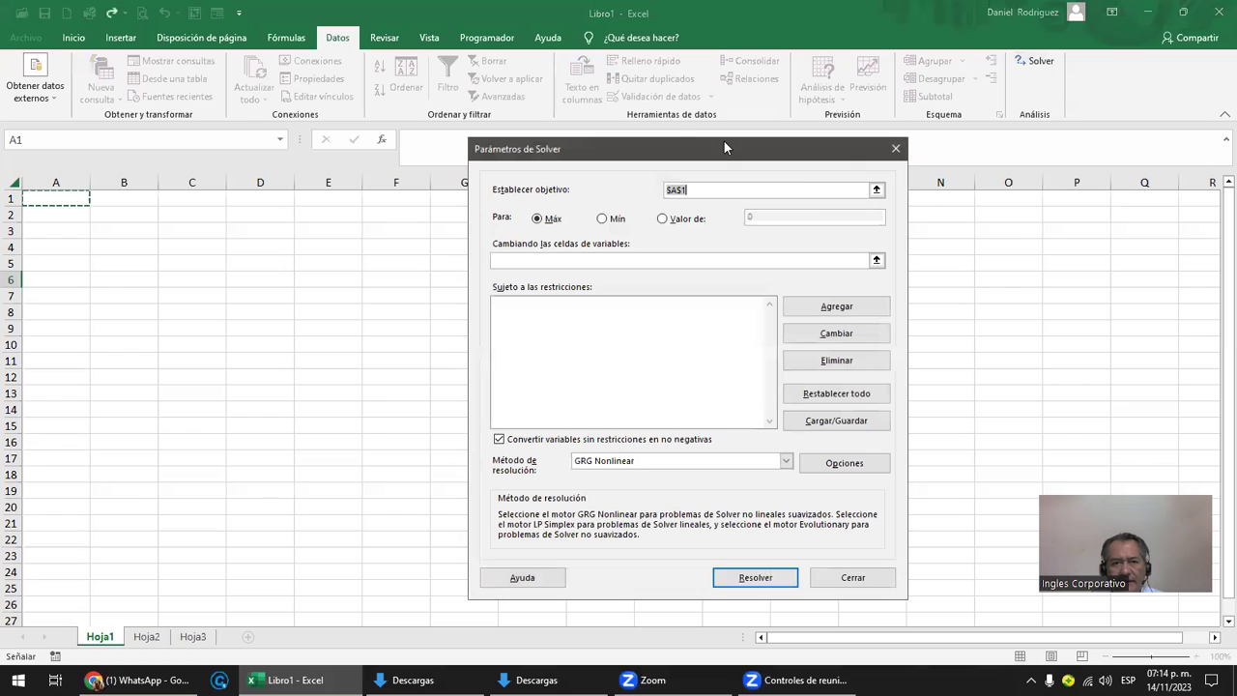
pyautogui.moveTo(724, 148); pyautogui.dragTo(701, 78)
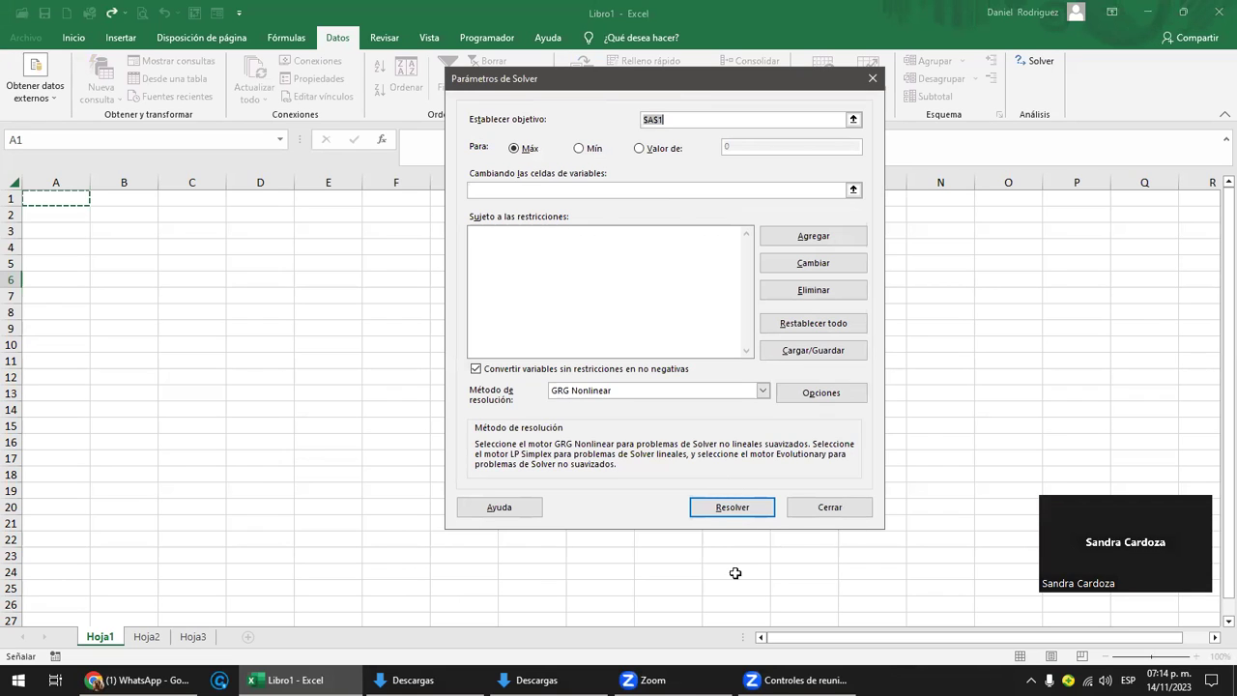
pyautogui.click(828, 508)
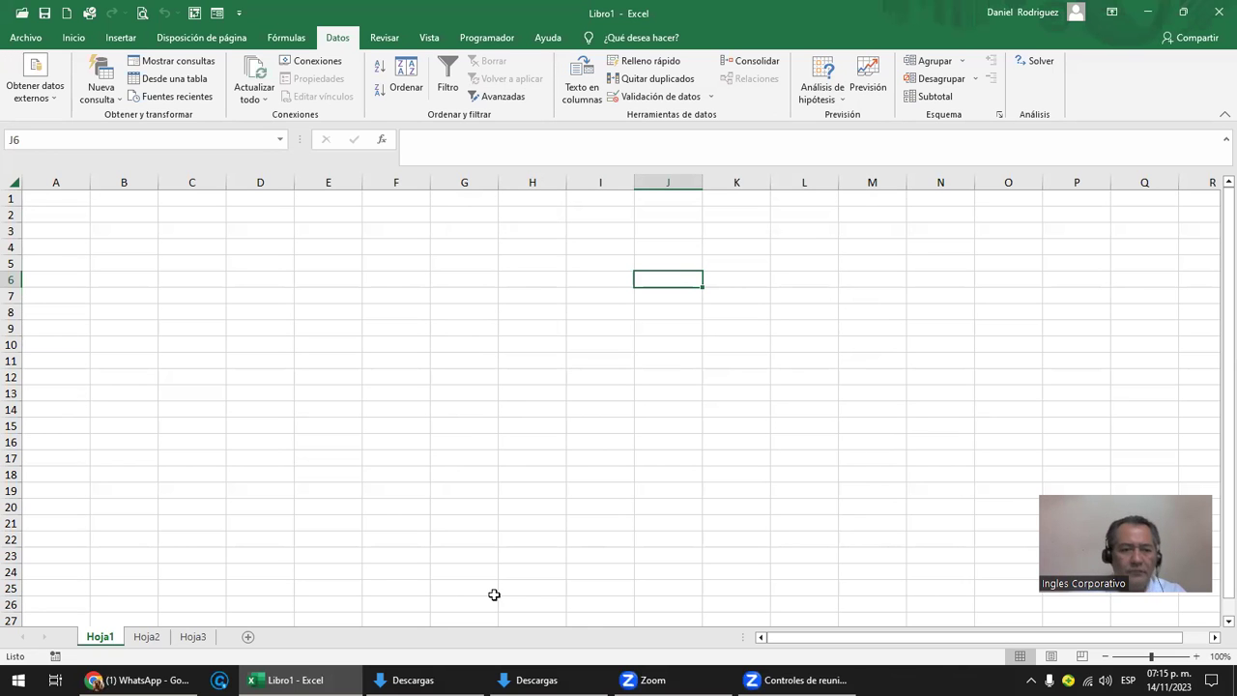
# Step: Enlarge the Excel-screen photo in the WhatsApp group chat, then go back to the lesson 3.2 page
pyautogui.click(135, 679)
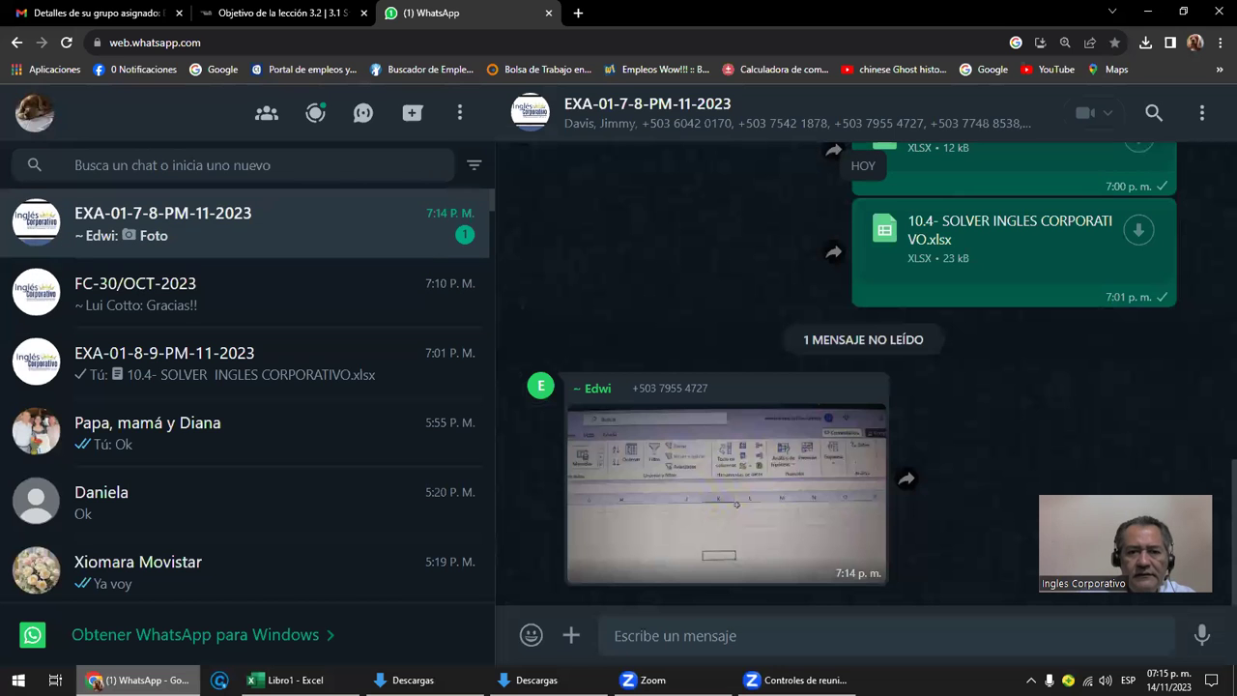
pyautogui.click(765, 509)
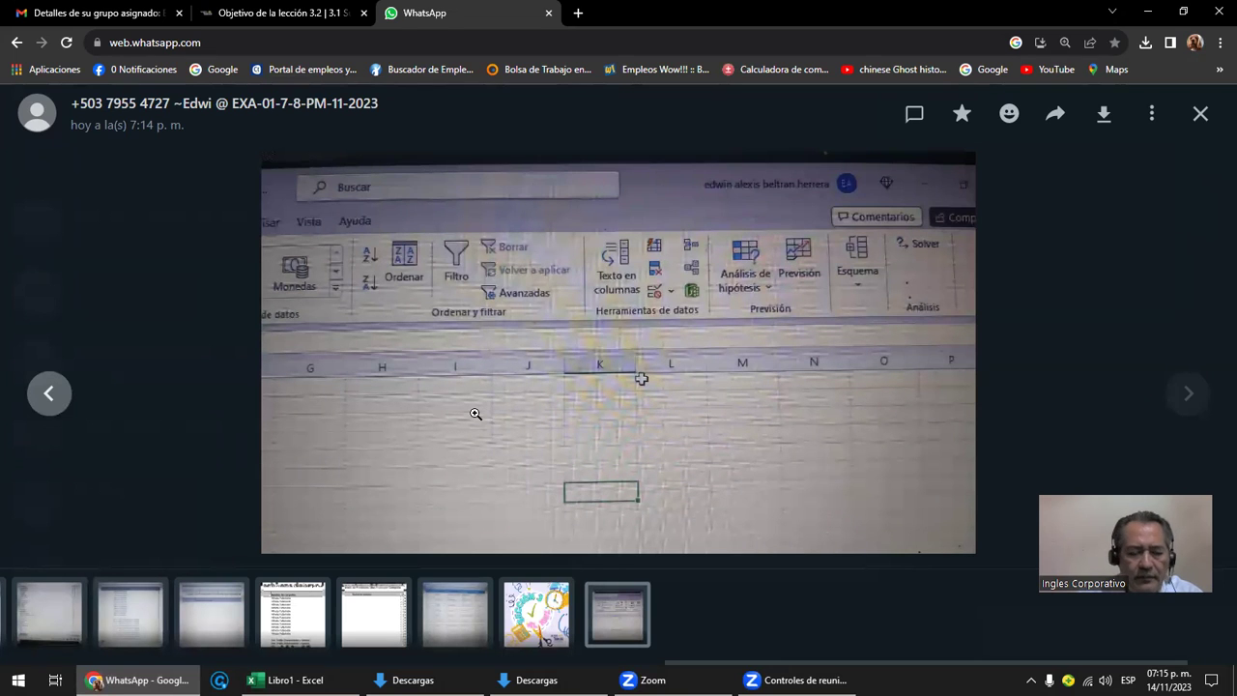
pyautogui.press('Escape')
pyautogui.moveTo(725, 221)
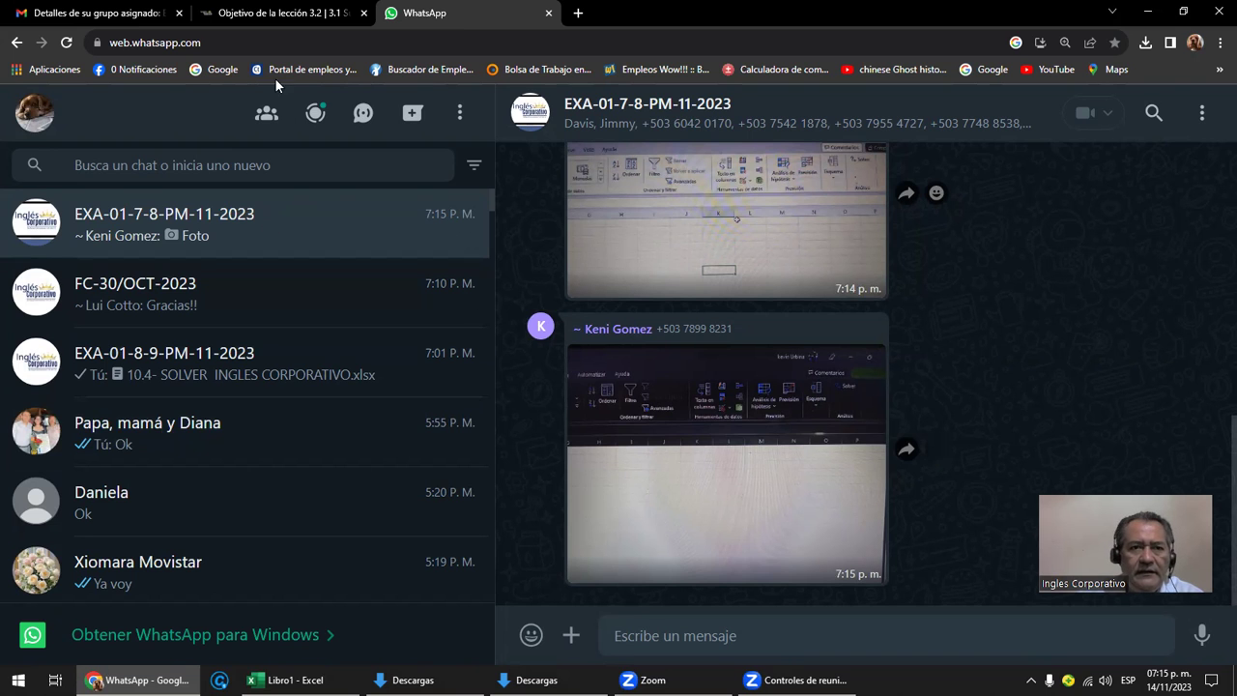
pyautogui.click(273, 14)
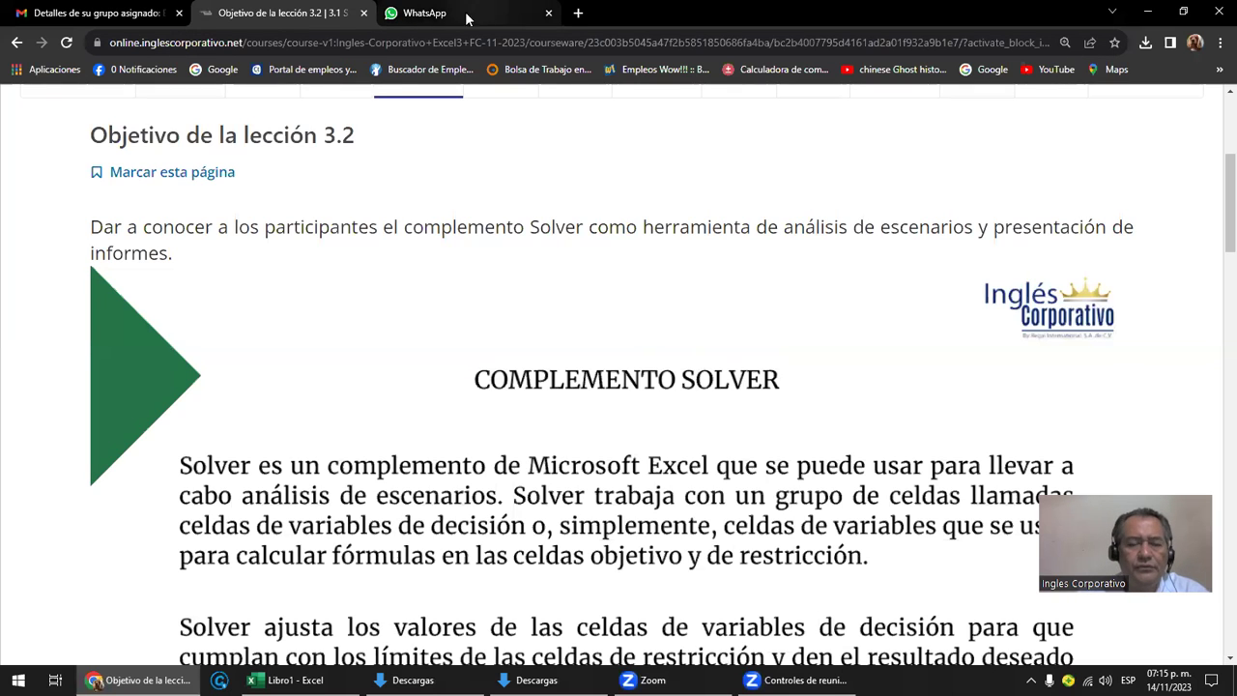
pyautogui.click(289, 679)
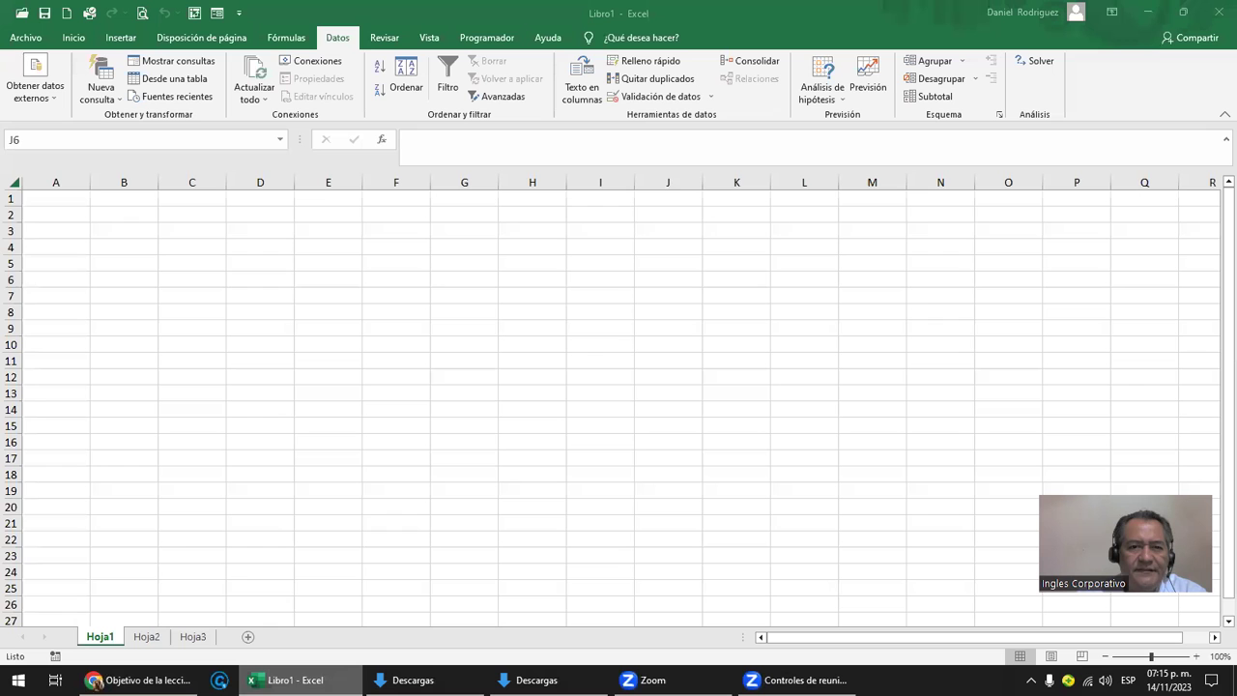
pyautogui.click(232, 397)
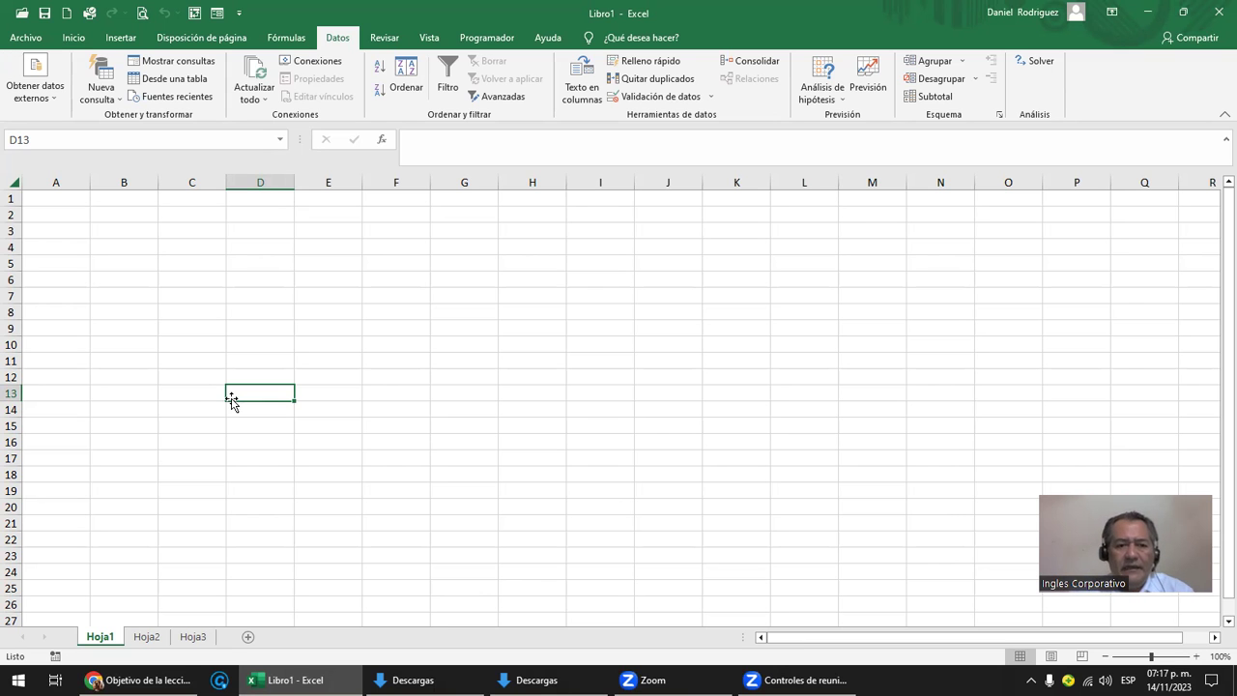
pyautogui.click(135, 679)
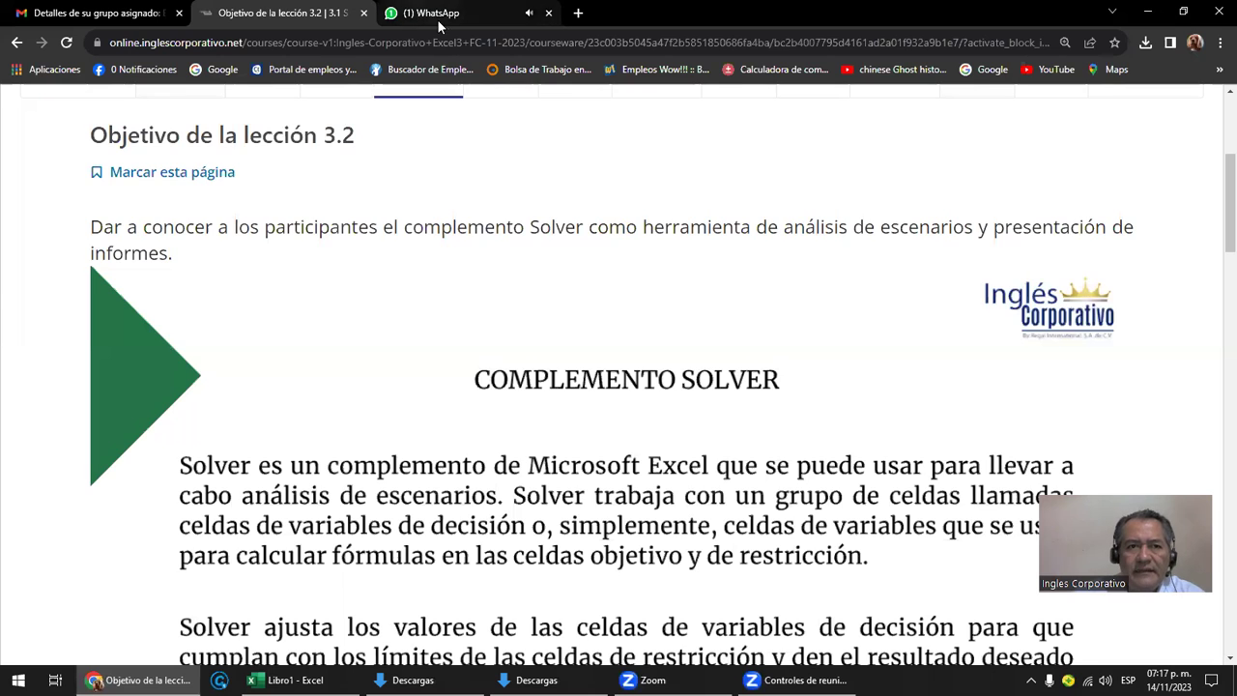
pyautogui.click(443, 22)
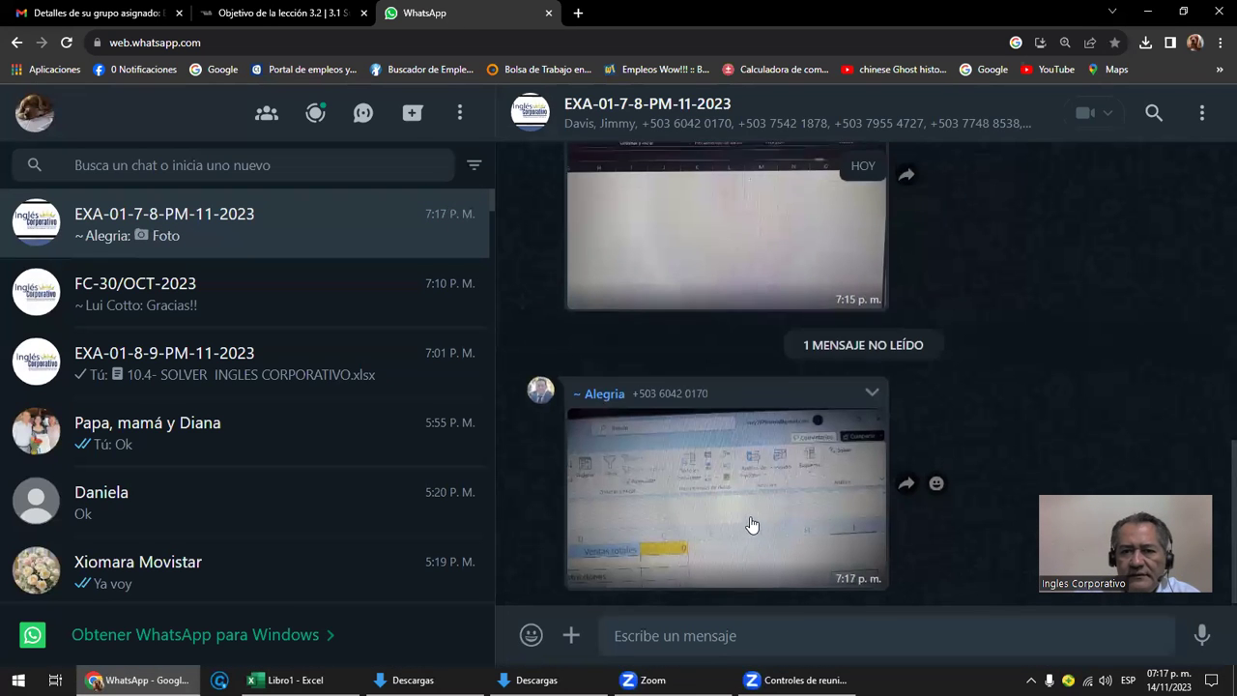
pyautogui.scroll(3, 752, 525)
pyautogui.scroll(1, 751, 525)
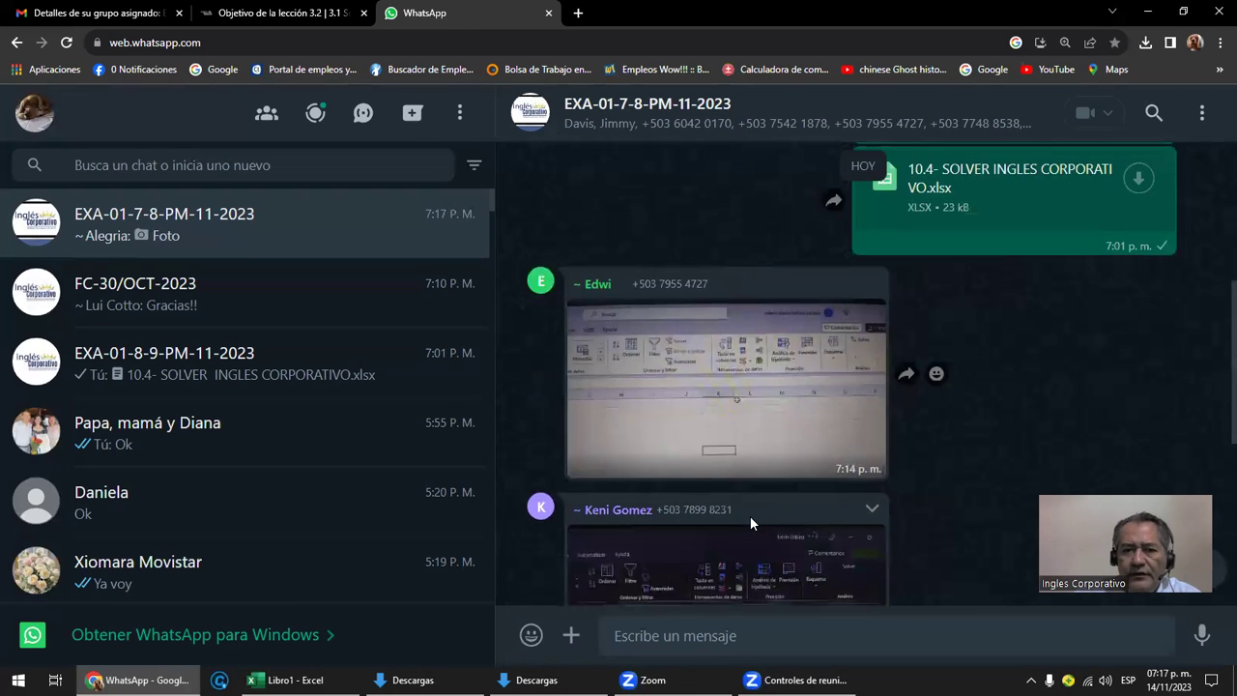
pyautogui.scroll(-2, 752, 525)
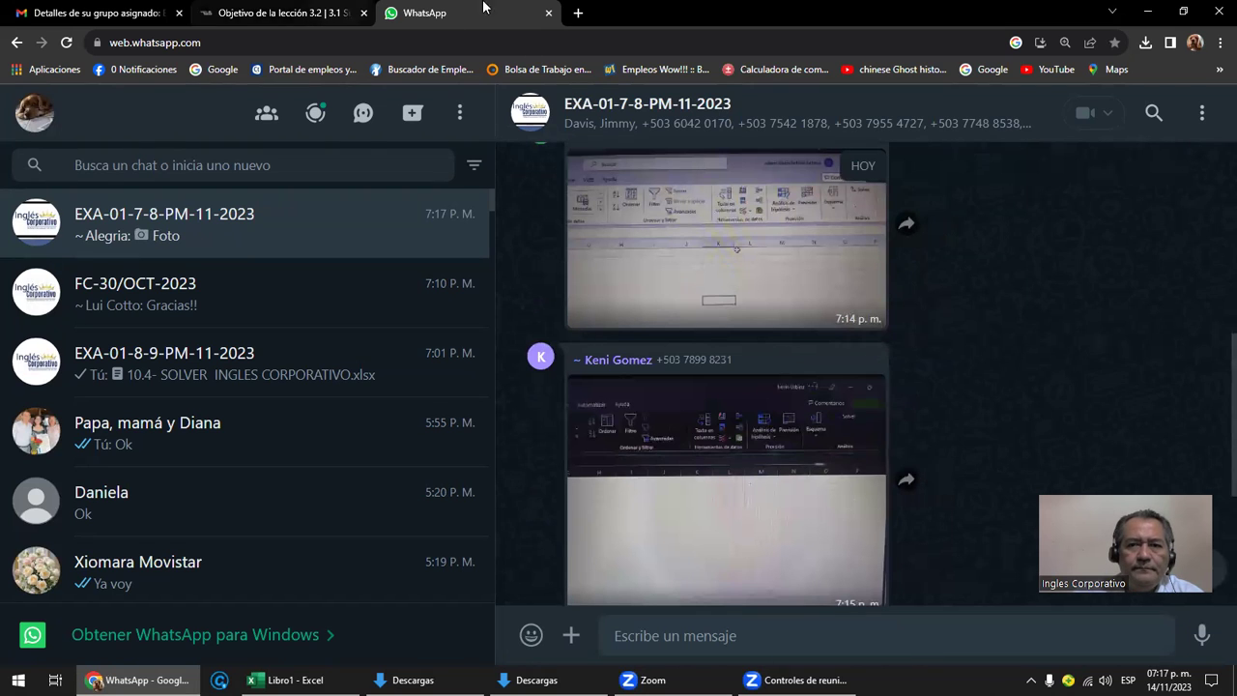
pyautogui.click(1149, 12)
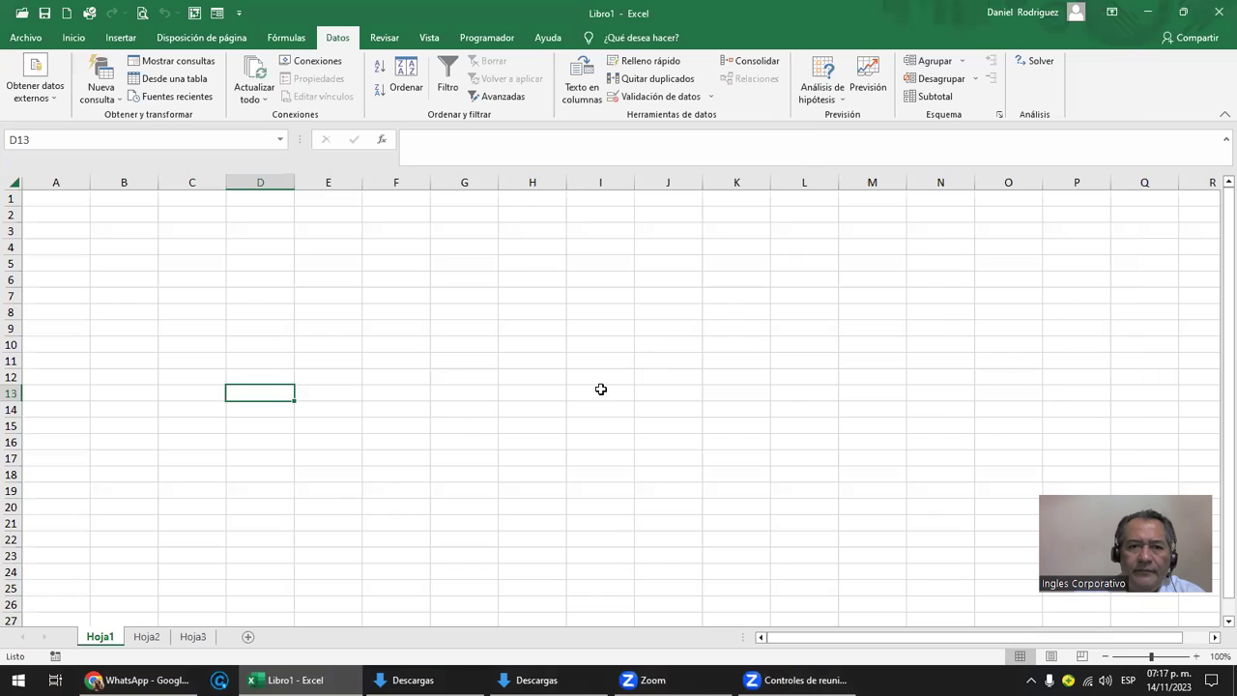
# Step: Close Libro1 without saving, start a new blank workbook and check the Datos tab
pyautogui.click(459, 373)
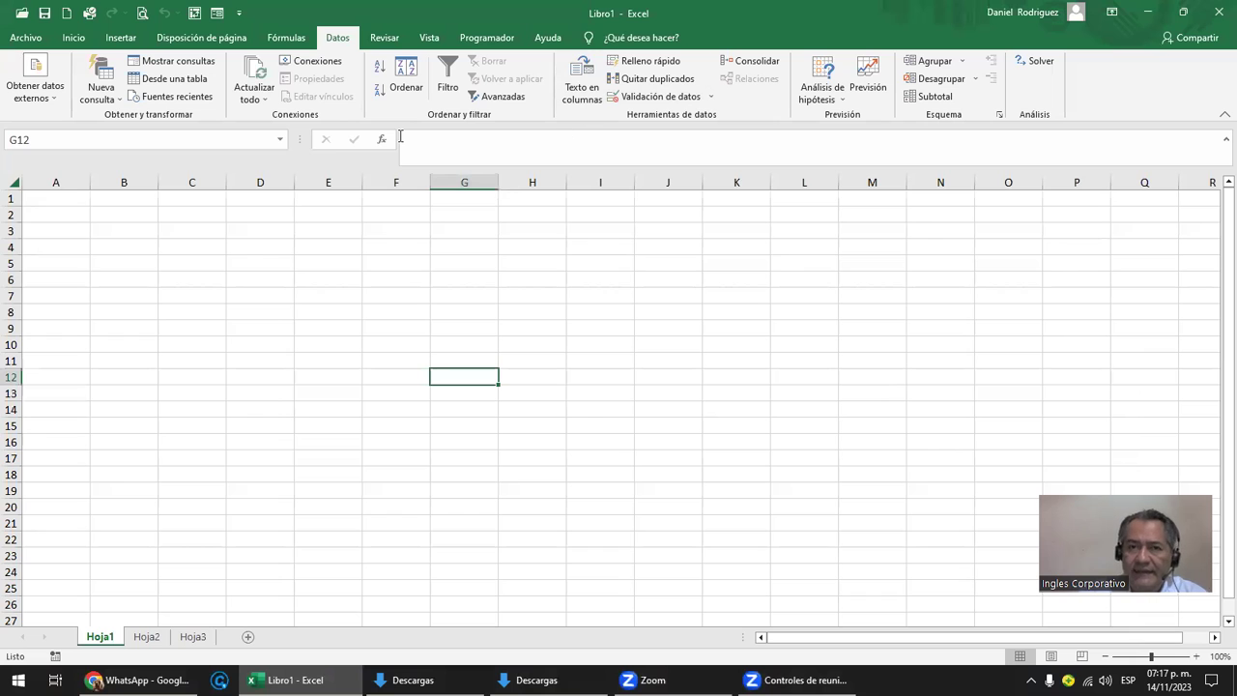
pyautogui.click(1215, 13)
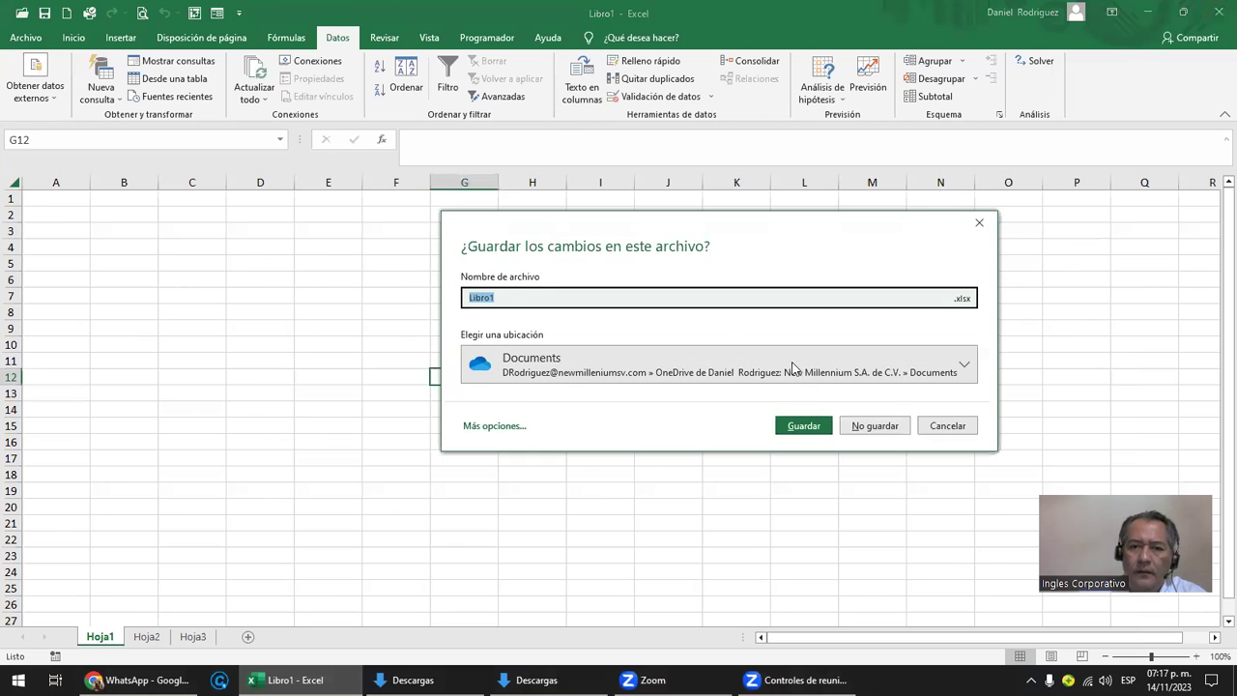
pyautogui.click(882, 431)
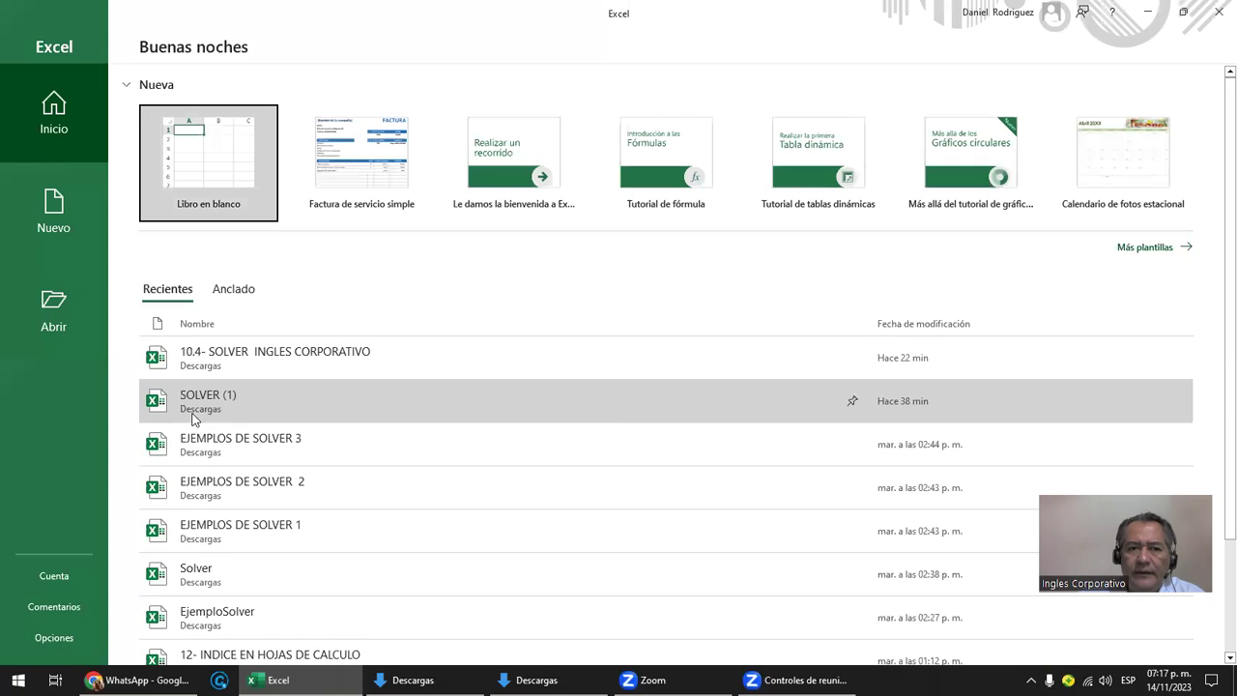
pyautogui.click(182, 155)
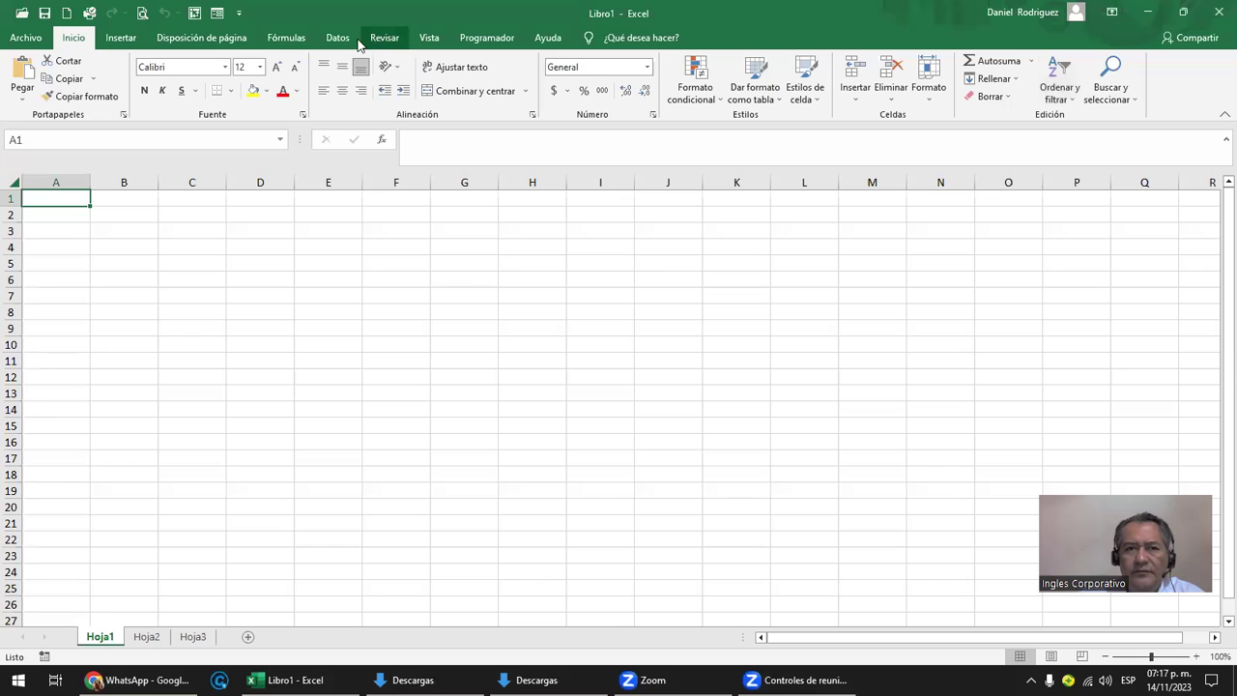
pyautogui.click(343, 40)
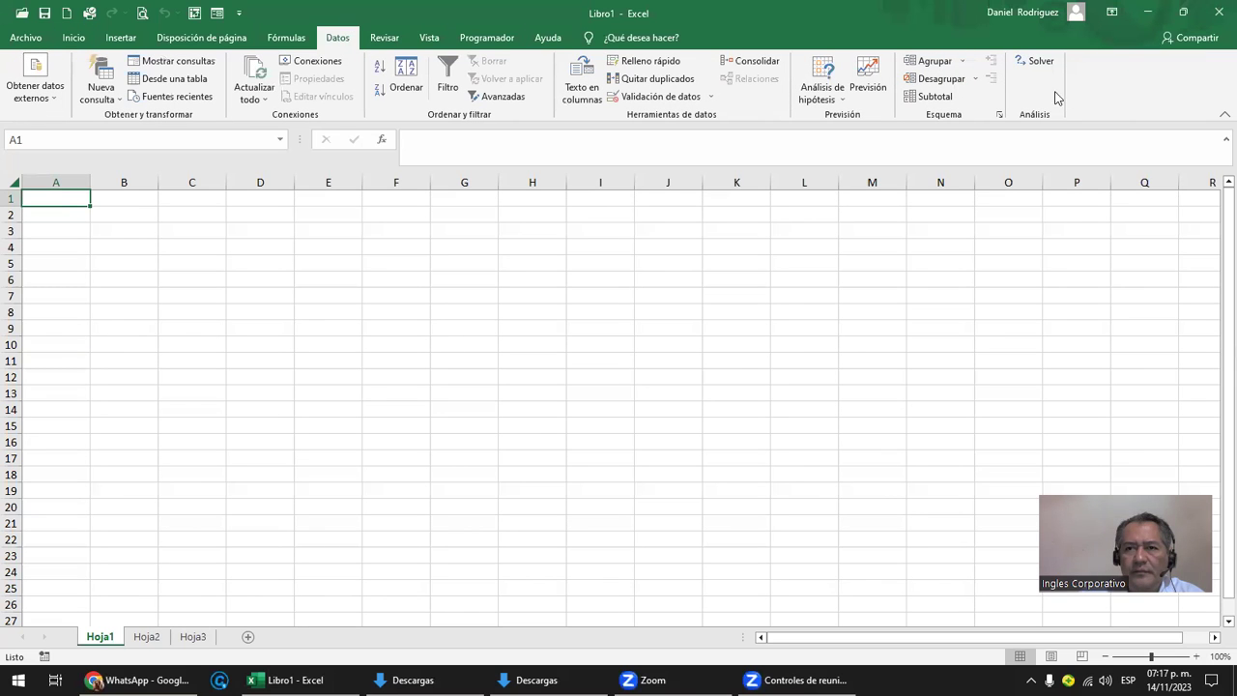
# Step: Close Excel and open 11-EJEMPLOS DE SOLVER 1 from INGLES CORPORATIVO > EXCEL AVANZADO > EXCEL AVANZADO 7 PM
pyautogui.click(1216, 10)
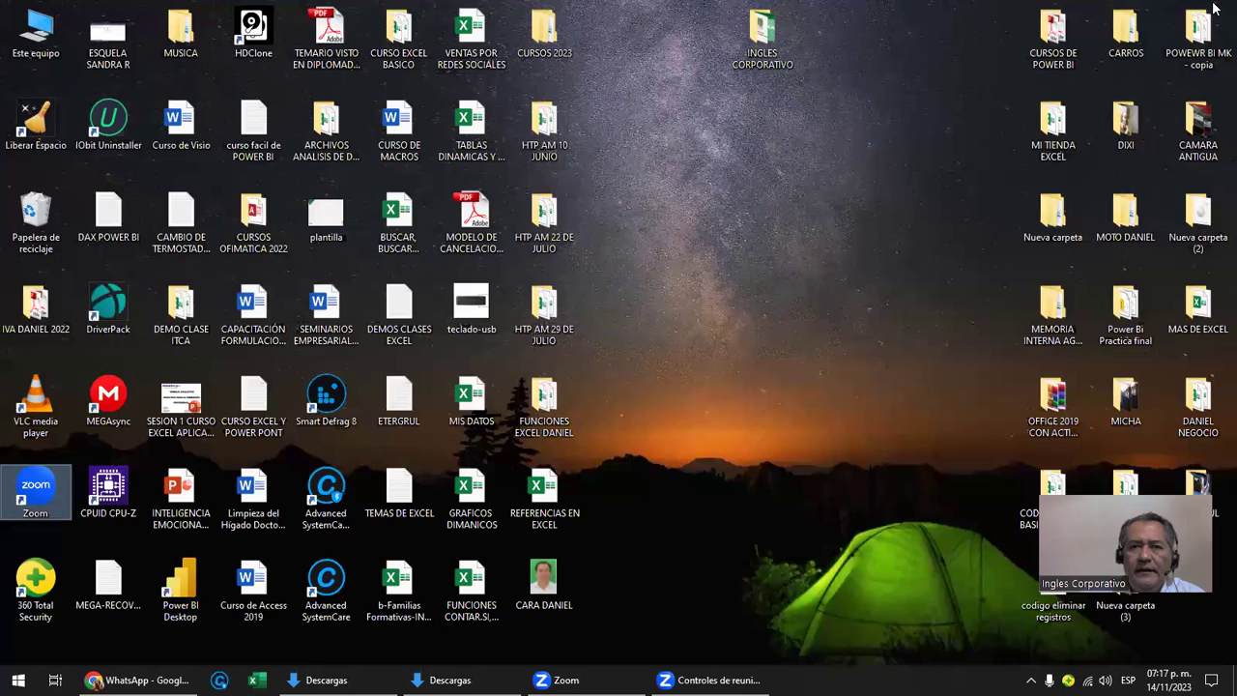
pyautogui.click(763, 37)
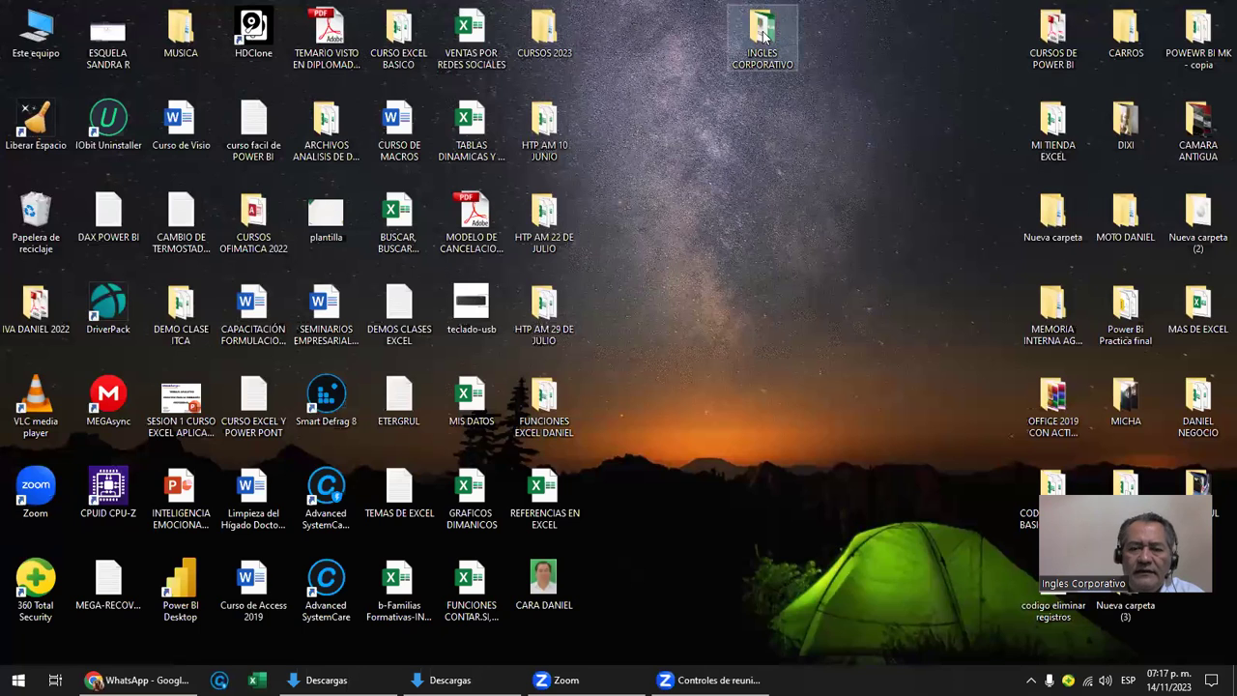
pyautogui.doubleClick(762, 37)
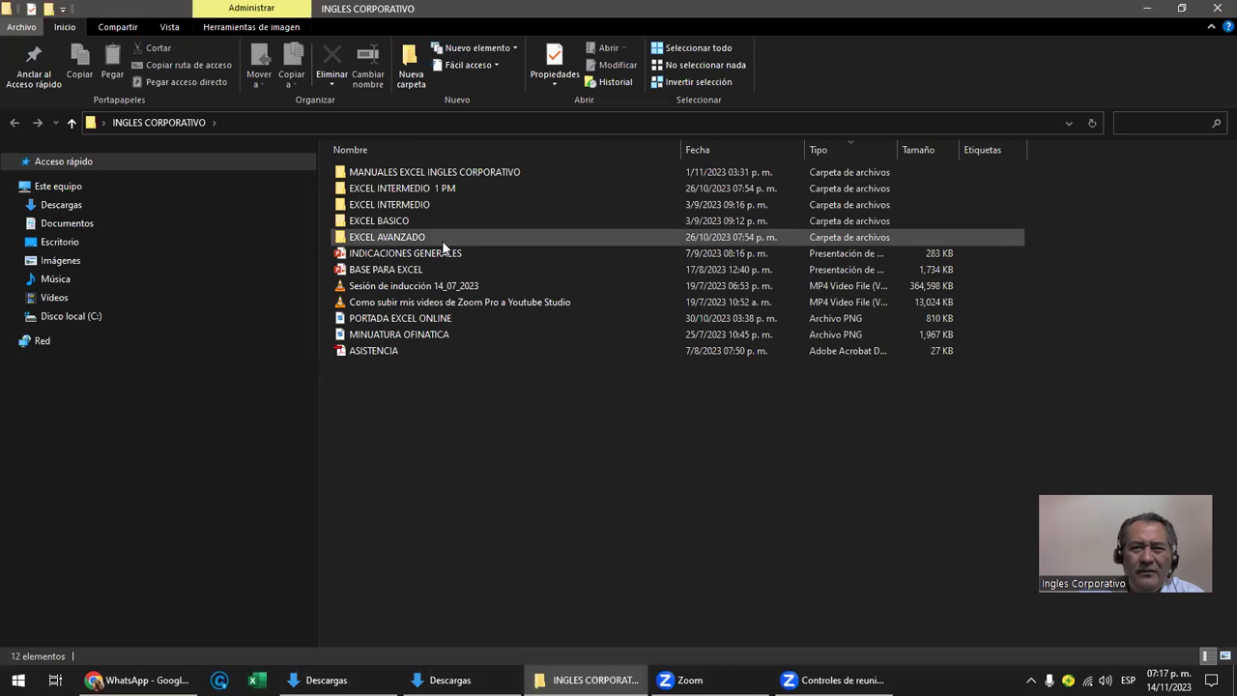
pyautogui.doubleClick(391, 239)
pyautogui.doubleClick(425, 173)
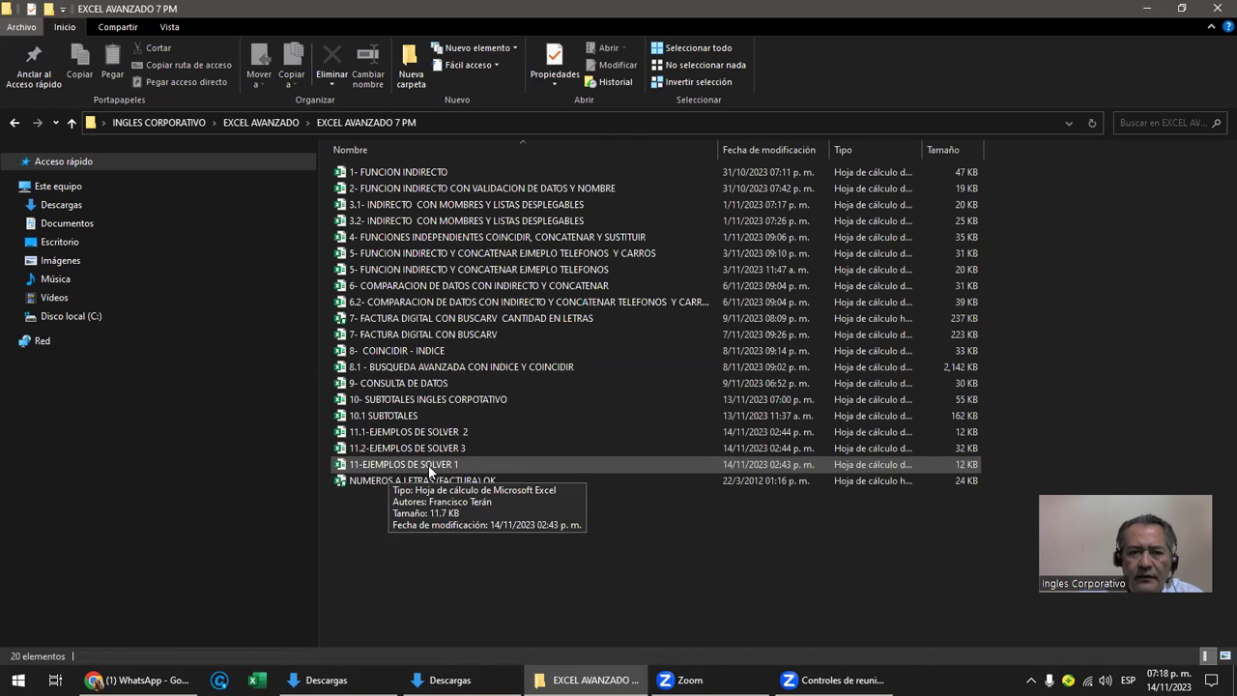
pyautogui.click(428, 465)
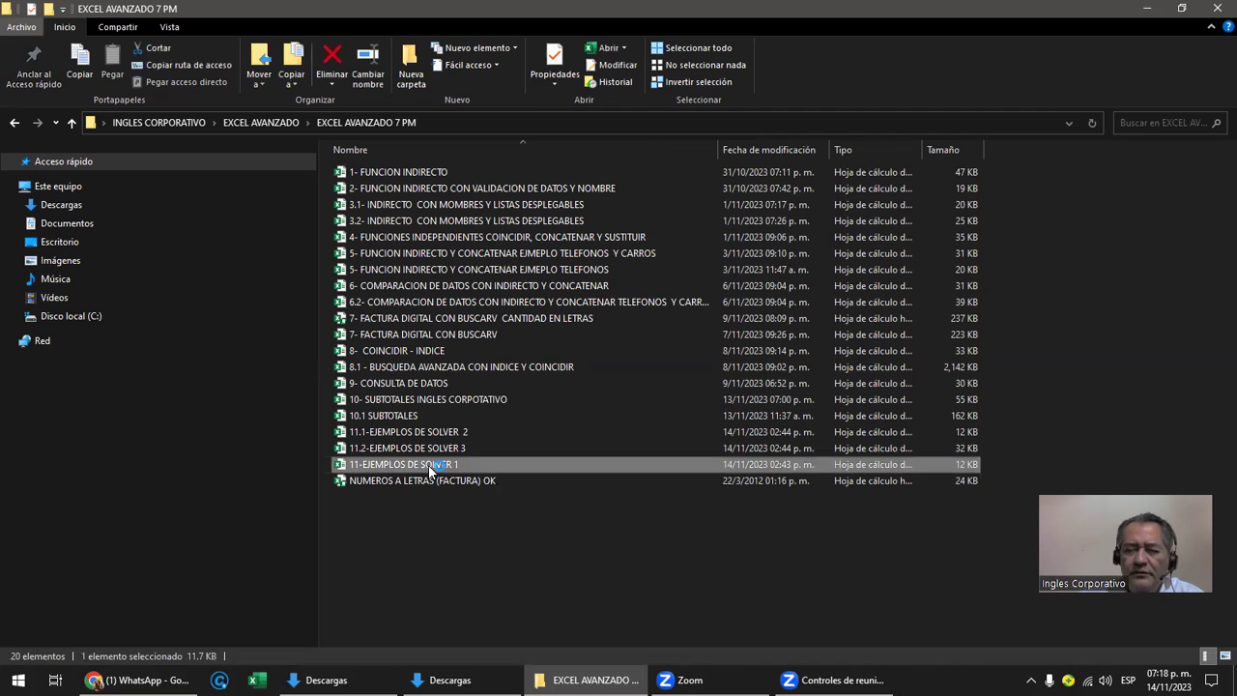
pyautogui.doubleClick(428, 465)
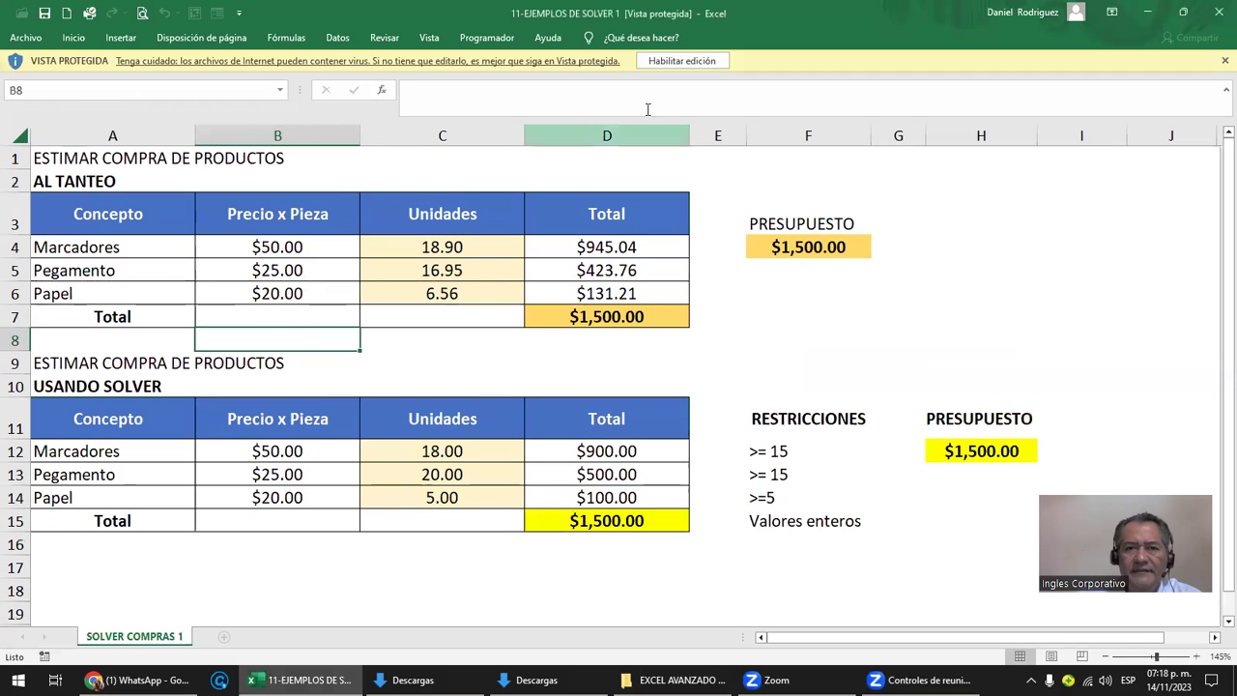
pyautogui.click(681, 62)
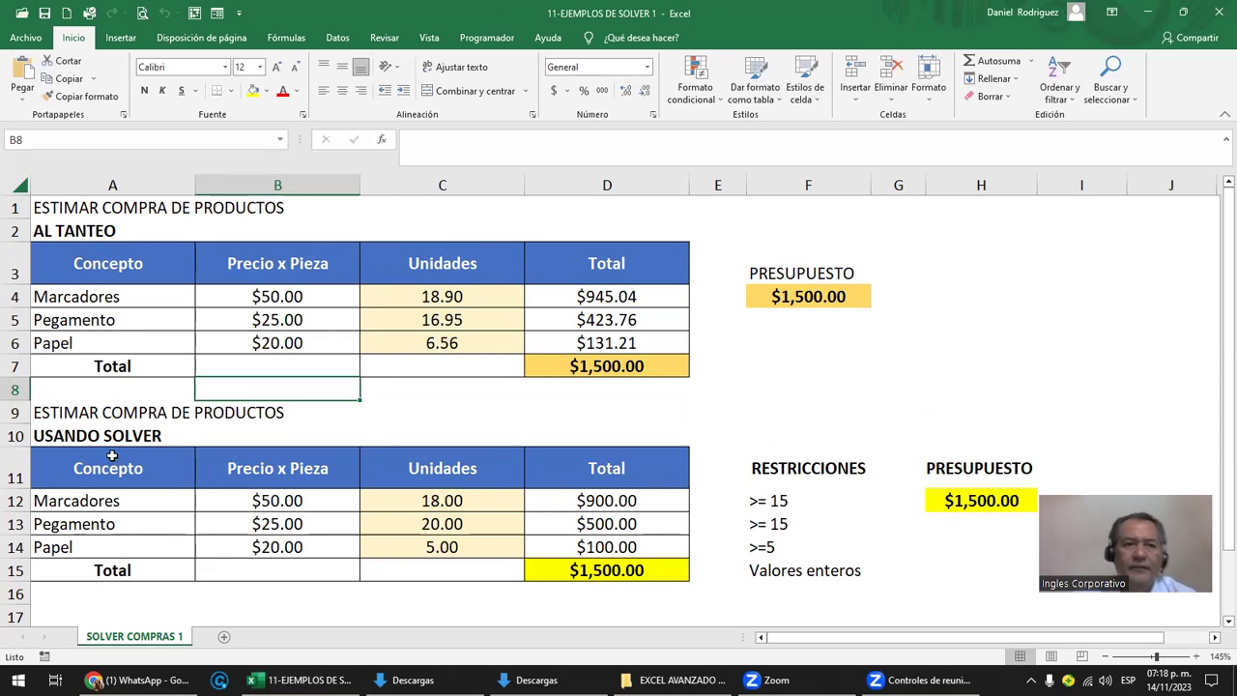
pyautogui.click(61, 204)
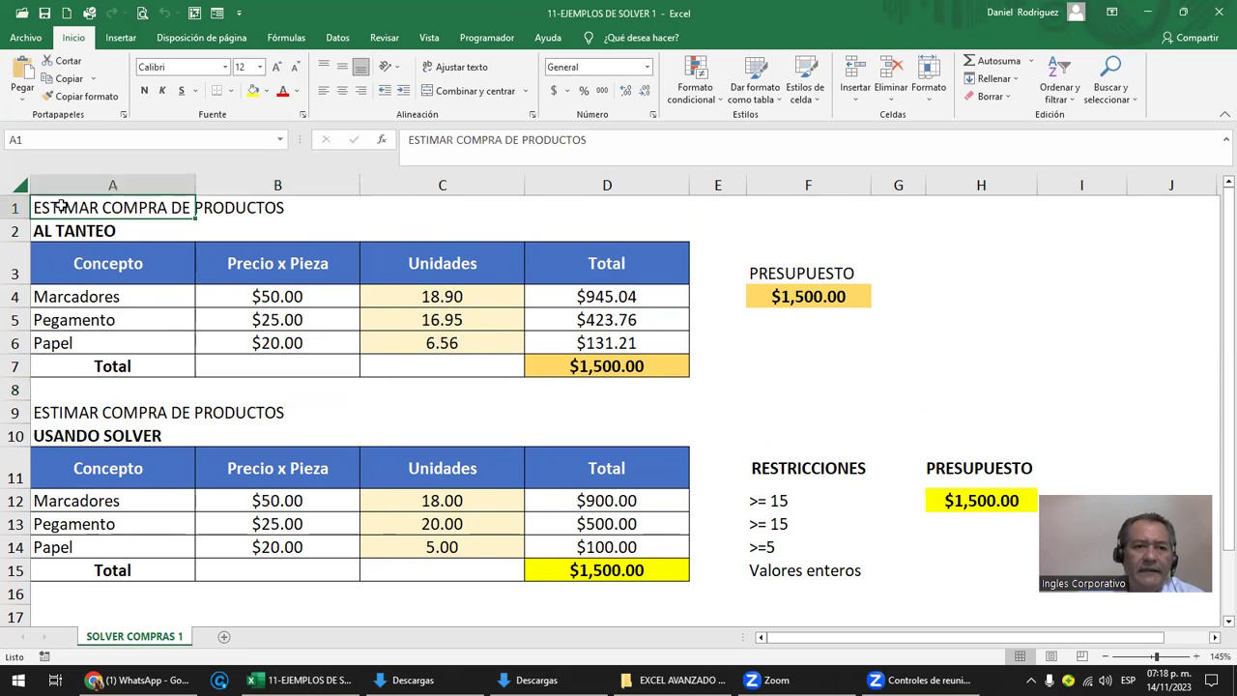
pyautogui.moveTo(96, 267); pyautogui.dragTo(650, 368)
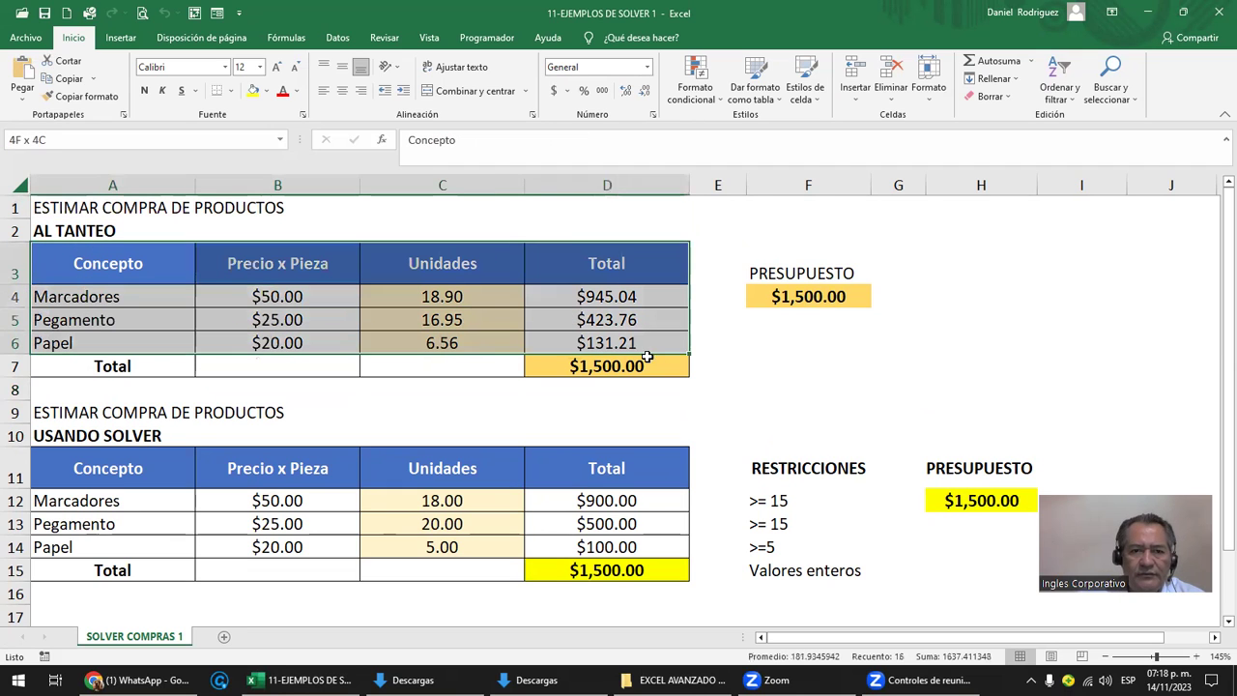
pyautogui.moveTo(112, 270); pyautogui.dragTo(112, 344)
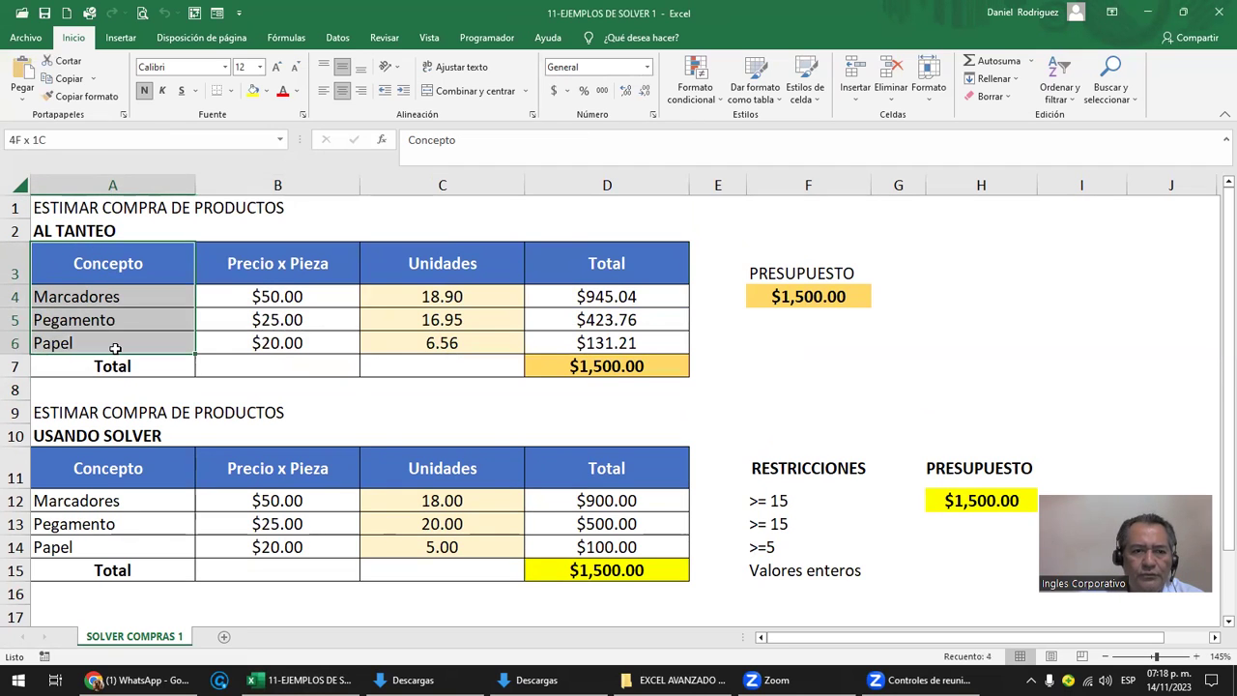
pyautogui.click(58, 209)
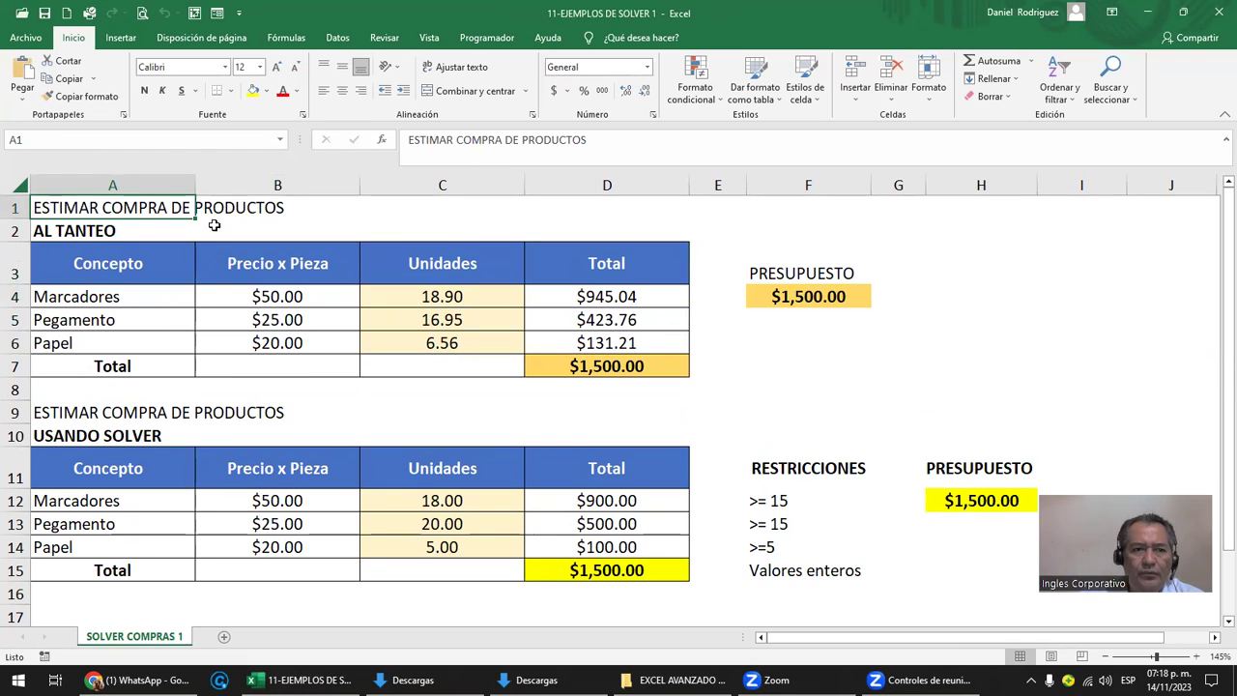
pyautogui.click(89, 228)
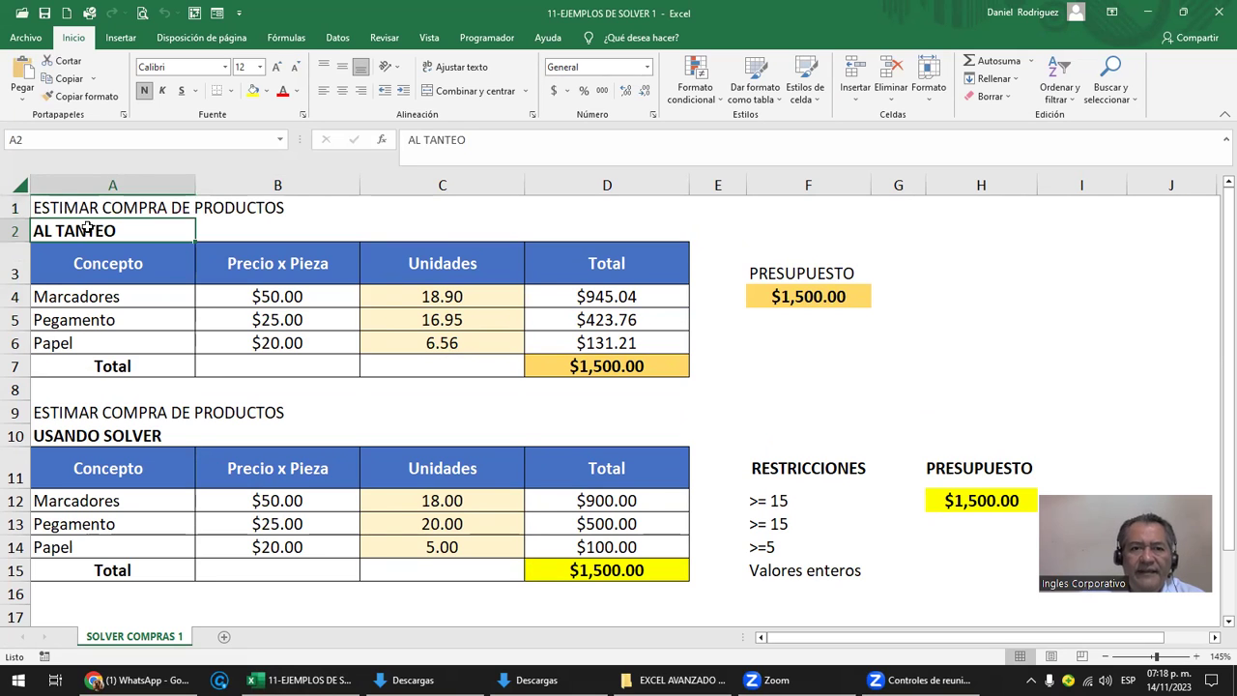
pyautogui.moveTo(416, 296); pyautogui.dragTo(422, 343)
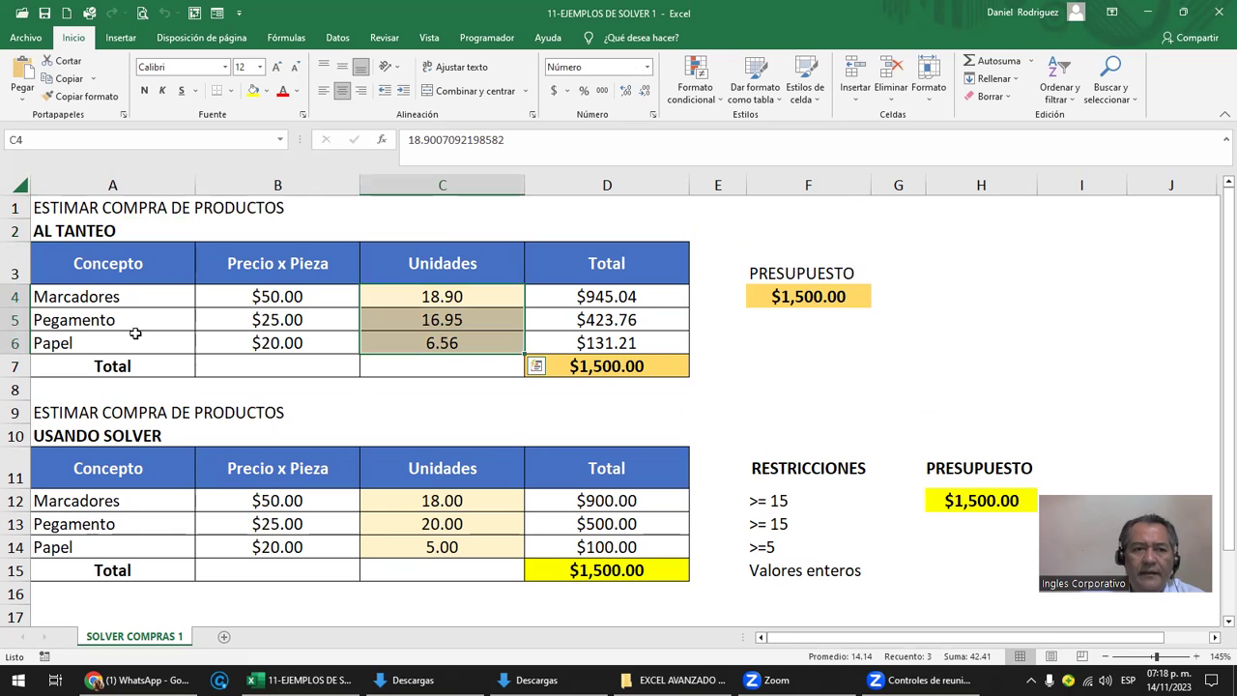
pyautogui.click(118, 297)
pyautogui.click(98, 323)
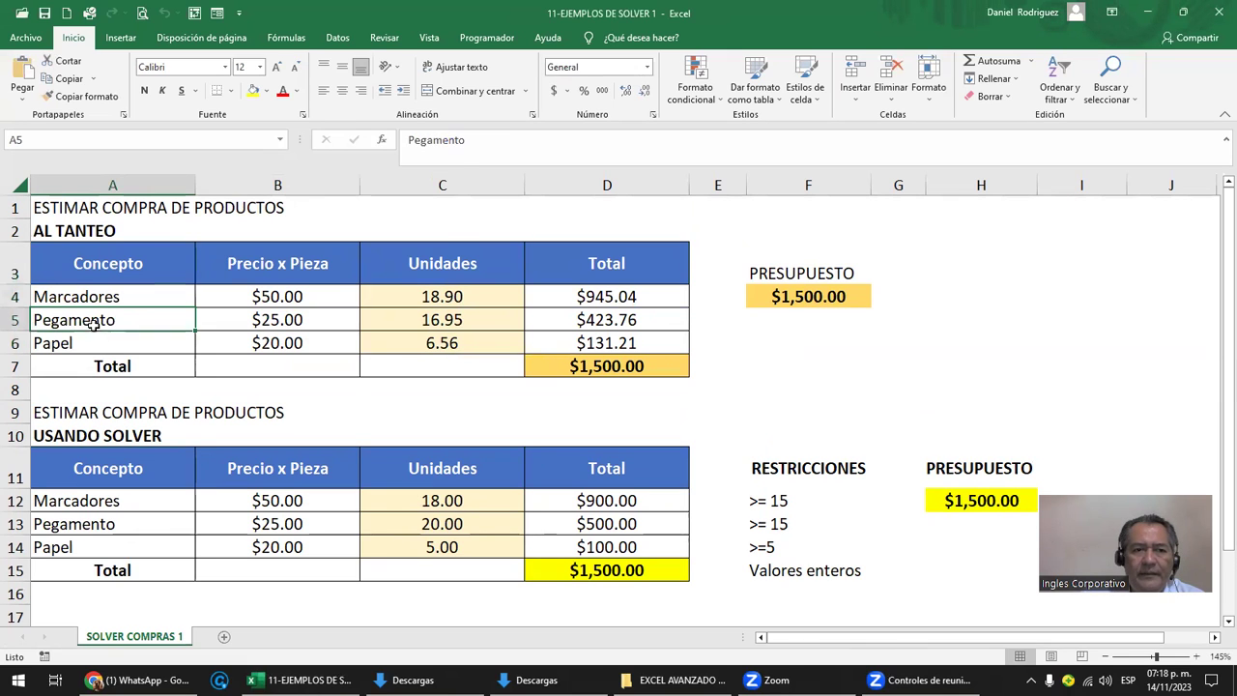
pyautogui.click(97, 345)
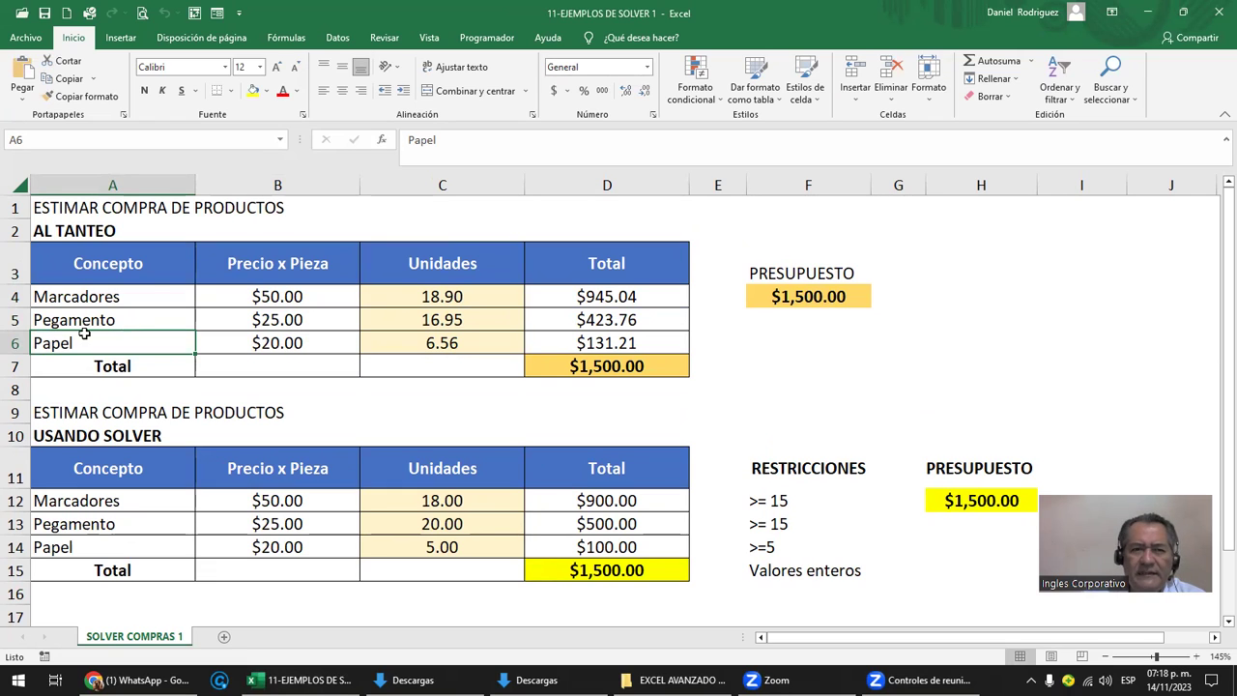
pyautogui.moveTo(70, 300); pyautogui.dragTo(72, 345)
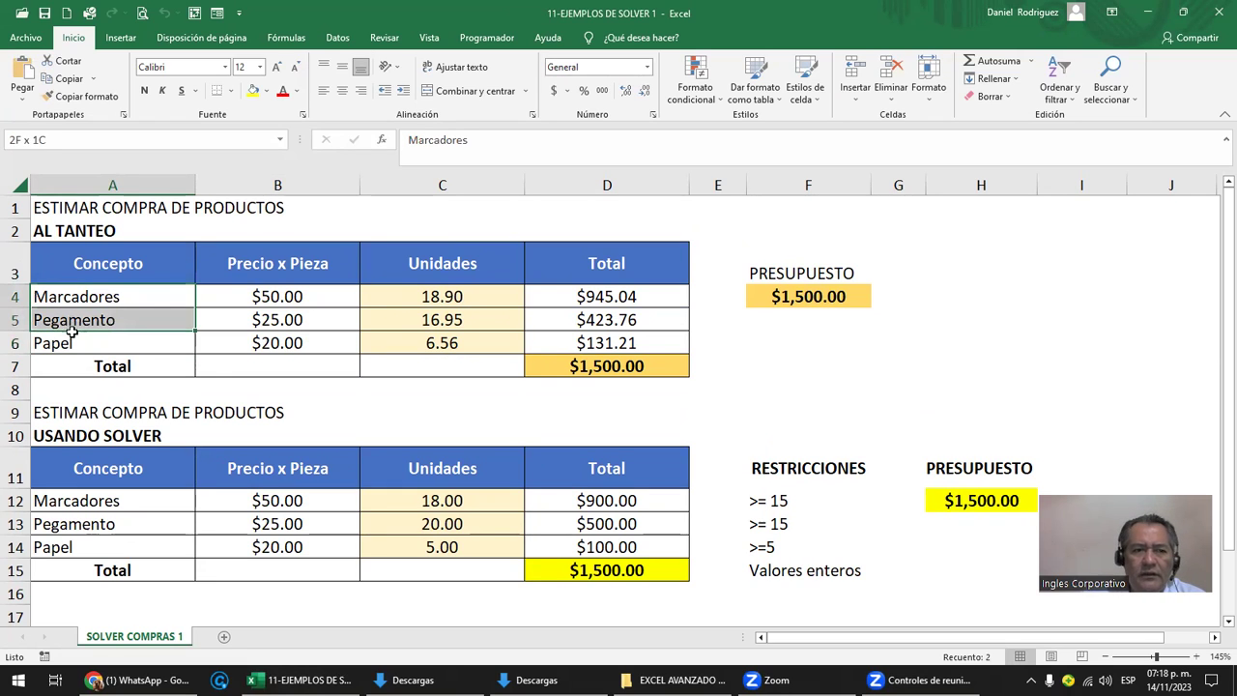
pyautogui.moveTo(268, 296); pyautogui.dragTo(273, 345)
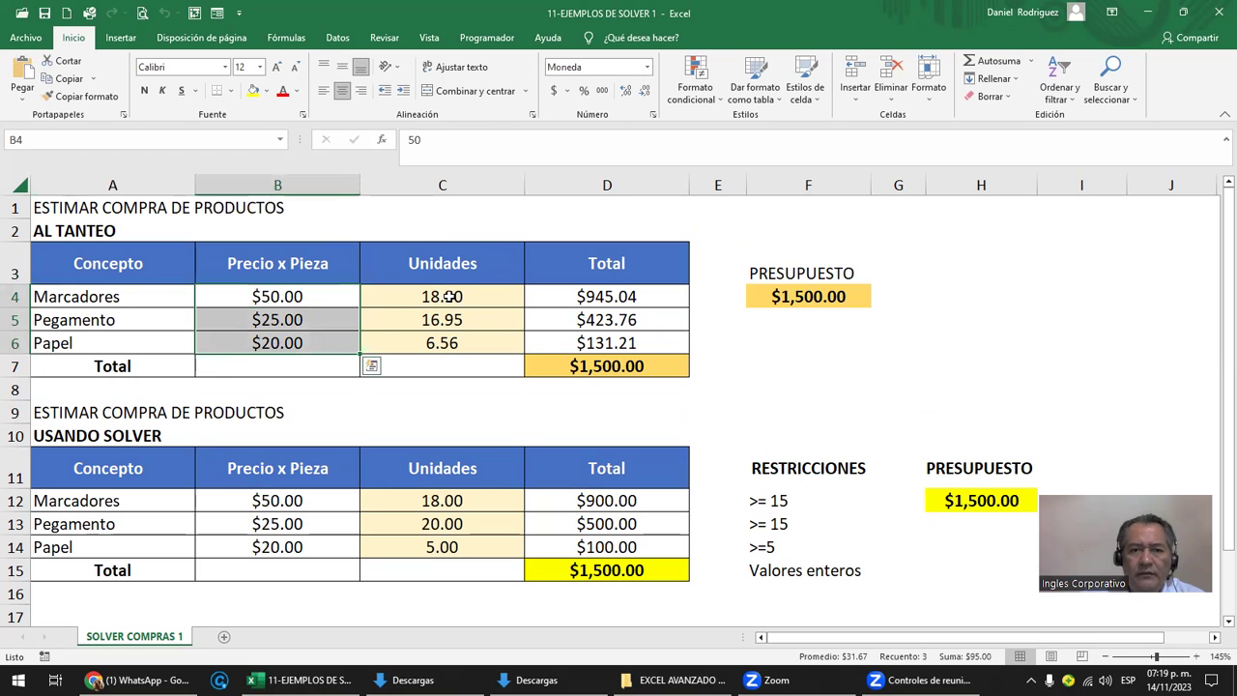
pyautogui.moveTo(440, 300); pyautogui.dragTo(446, 344)
pyautogui.click(632, 298)
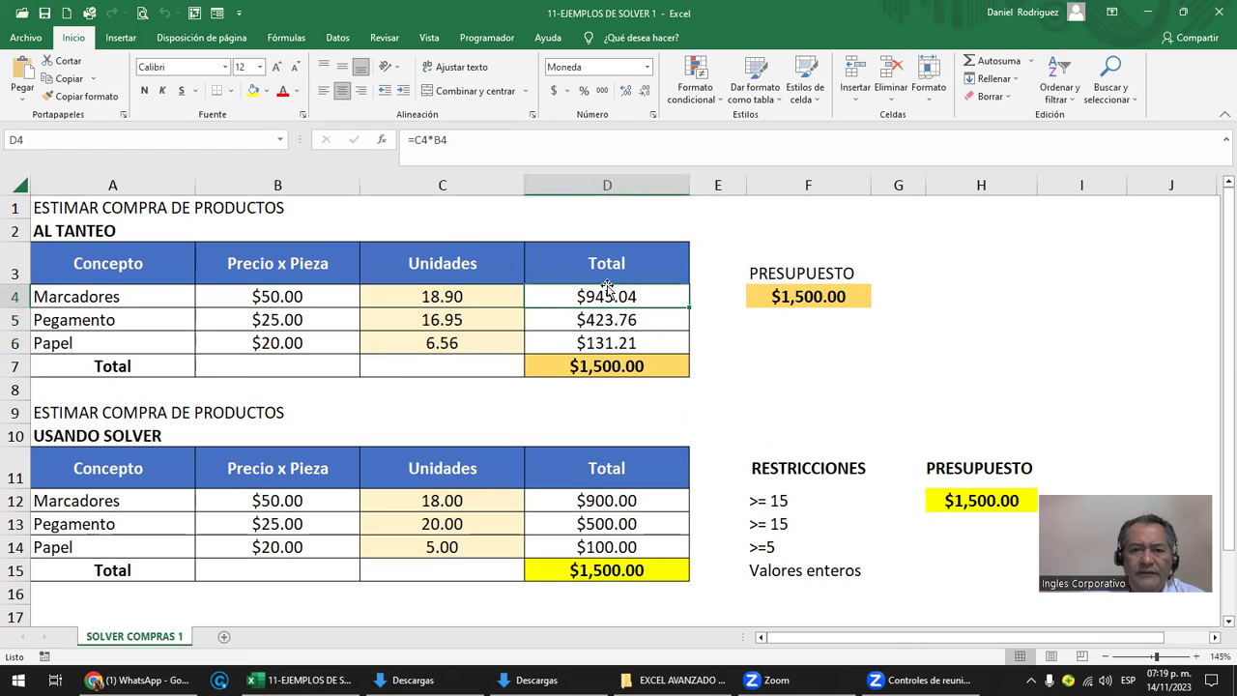
pyautogui.doubleClick(601, 295)
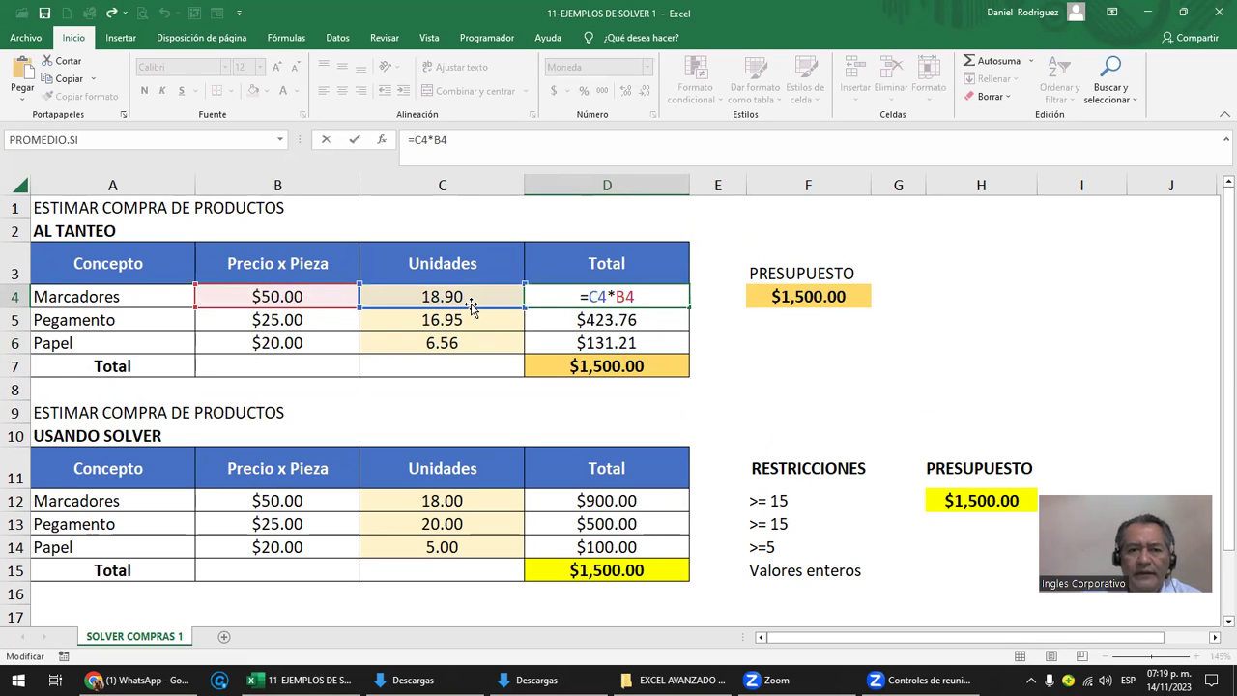
pyautogui.press('Escape')
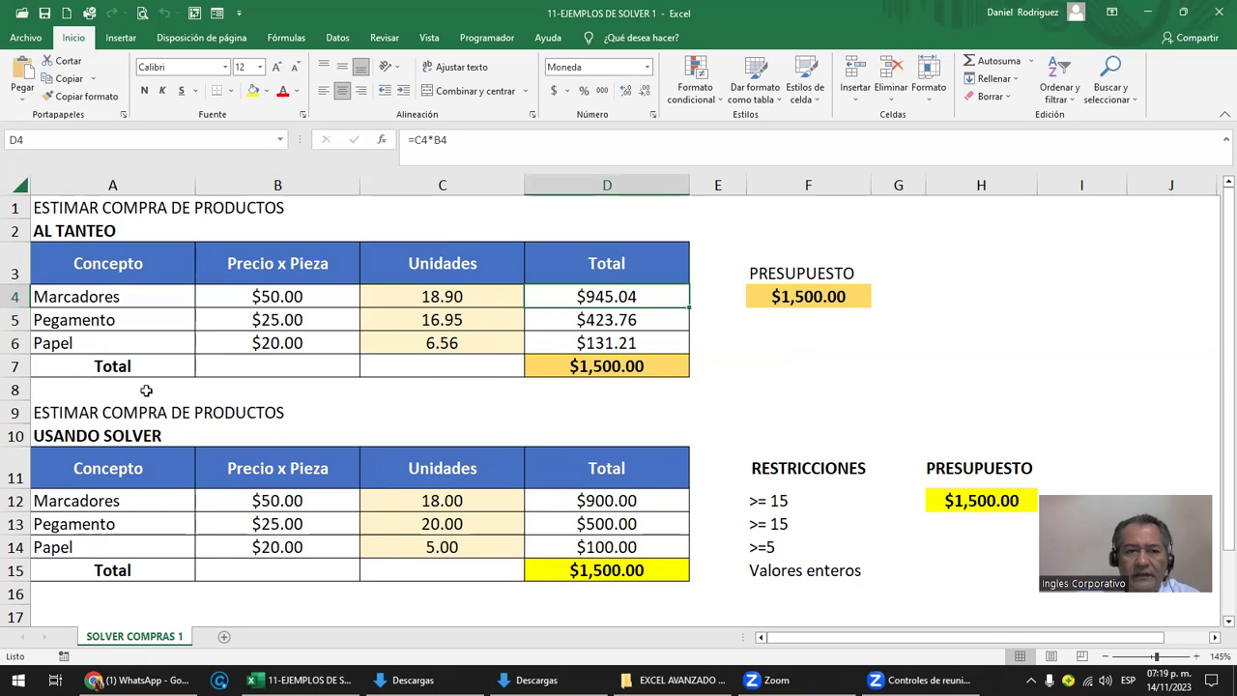
pyautogui.click(87, 369)
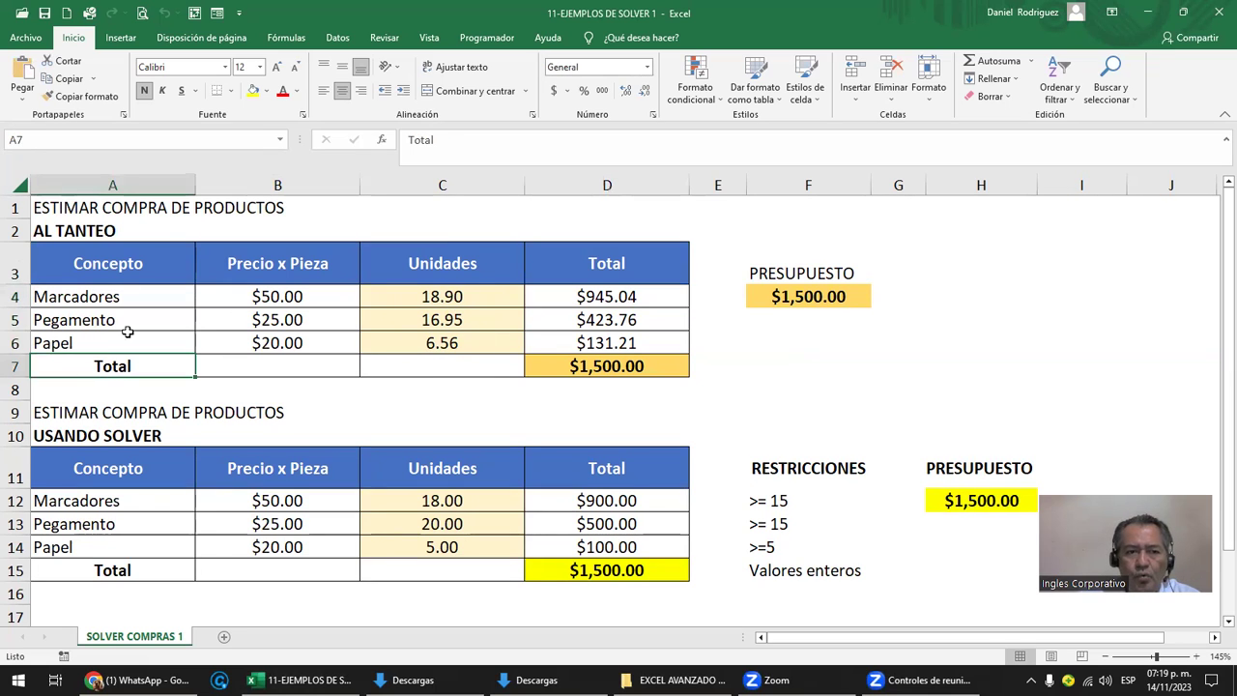
pyautogui.click(614, 361)
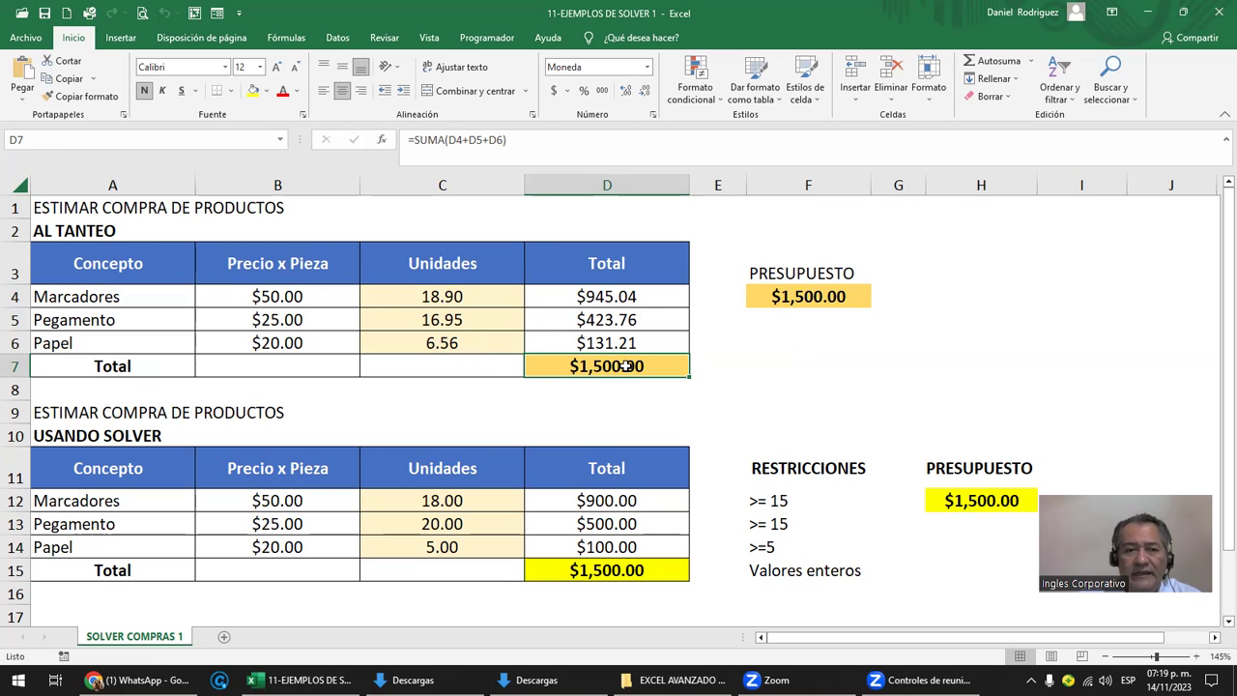
pyautogui.moveTo(90, 295); pyautogui.dragTo(87, 343)
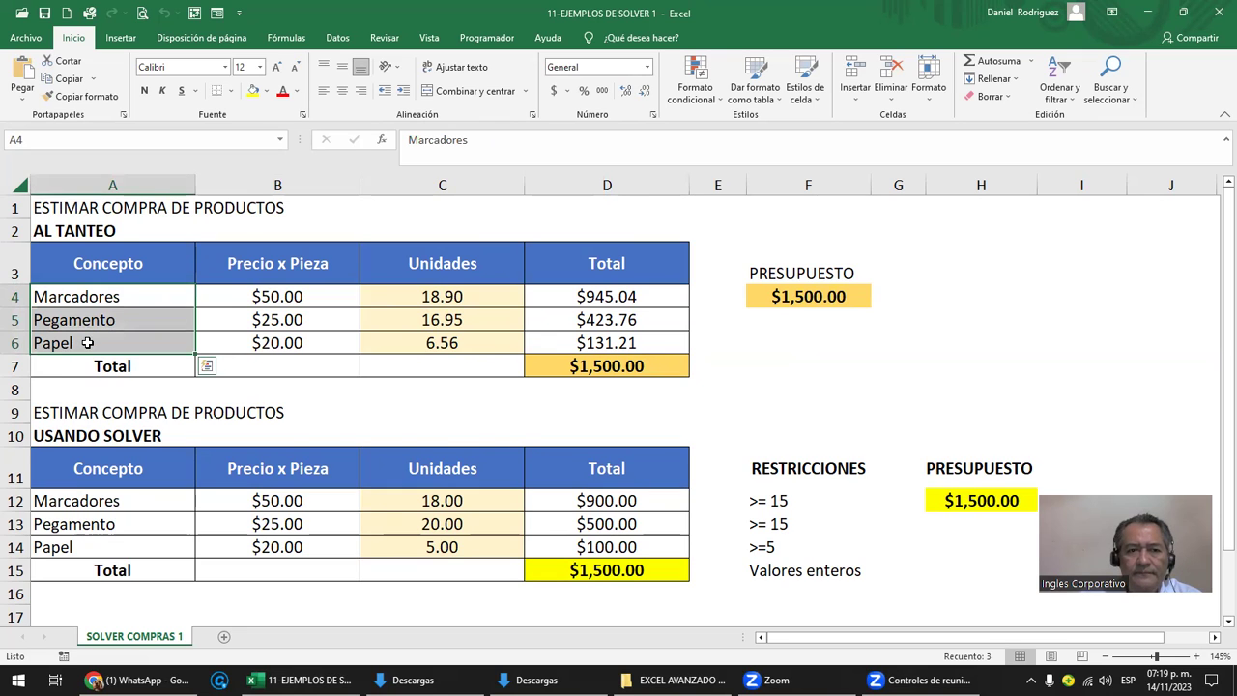
pyautogui.moveTo(292, 300); pyautogui.dragTo(292, 342)
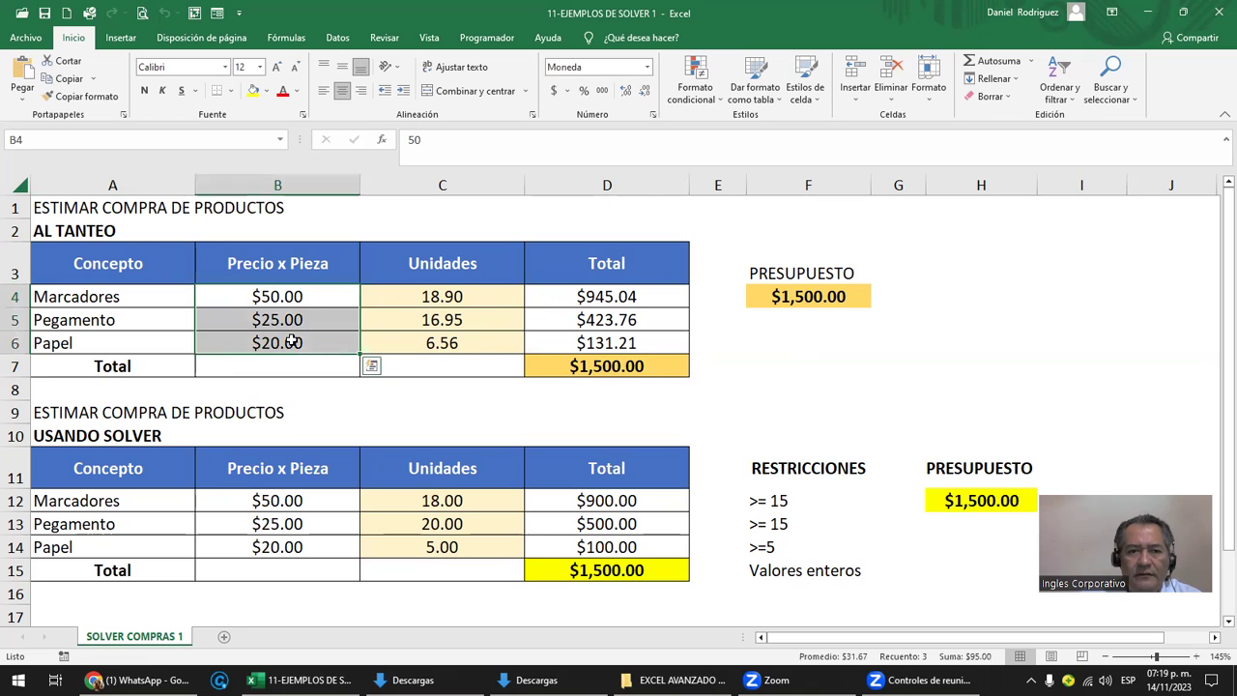
pyautogui.click(455, 297)
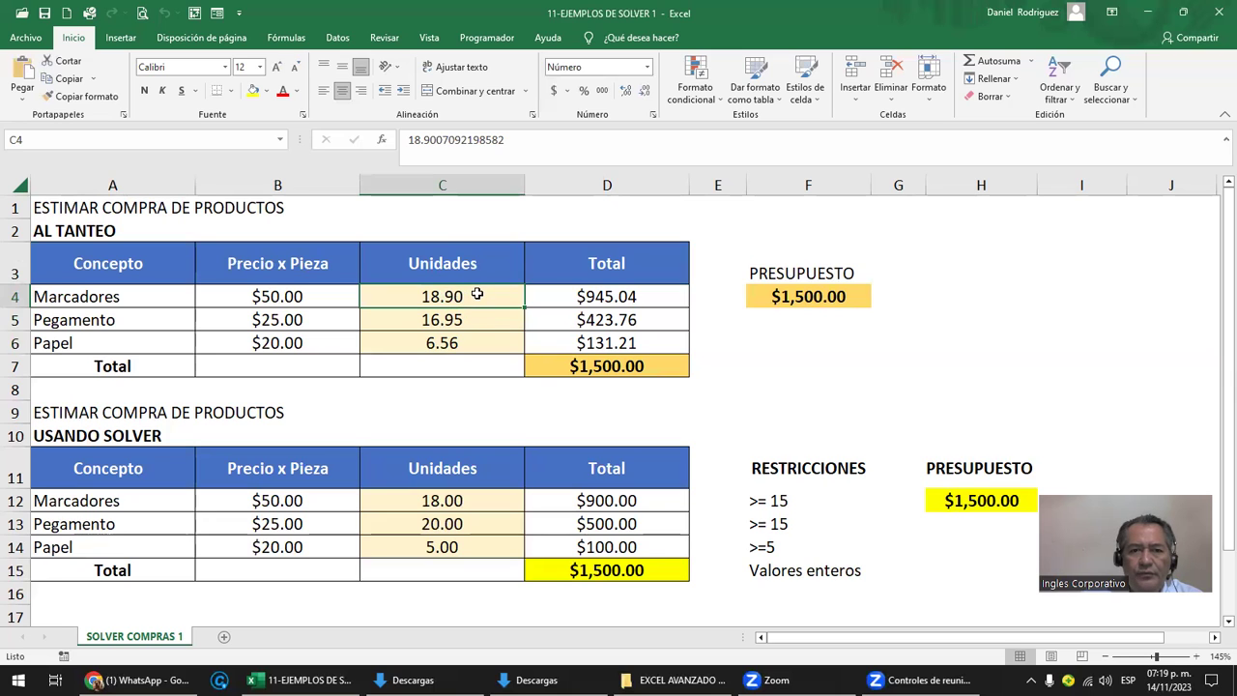
pyautogui.moveTo(464, 290); pyautogui.dragTo(460, 334)
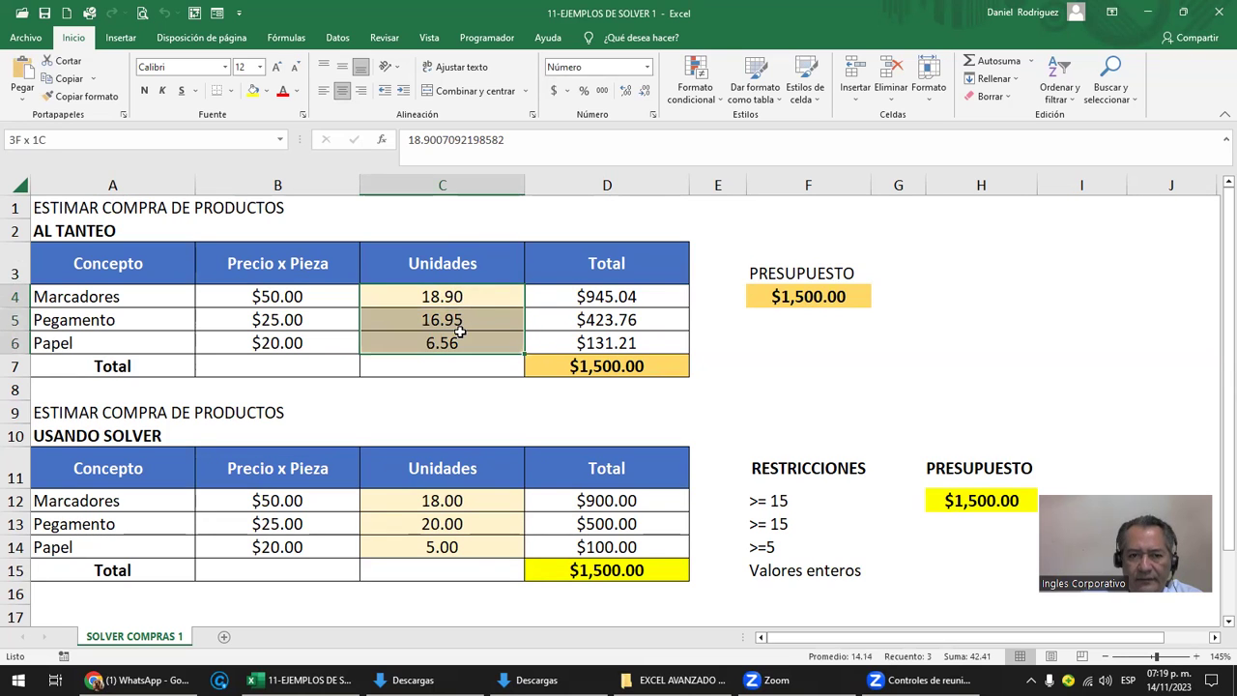
# Step: Enter trial units 19 Marcadores, 20 Pegamento and 7 Papel, then review the $1,500.00 budget
pyautogui.click(442, 297)
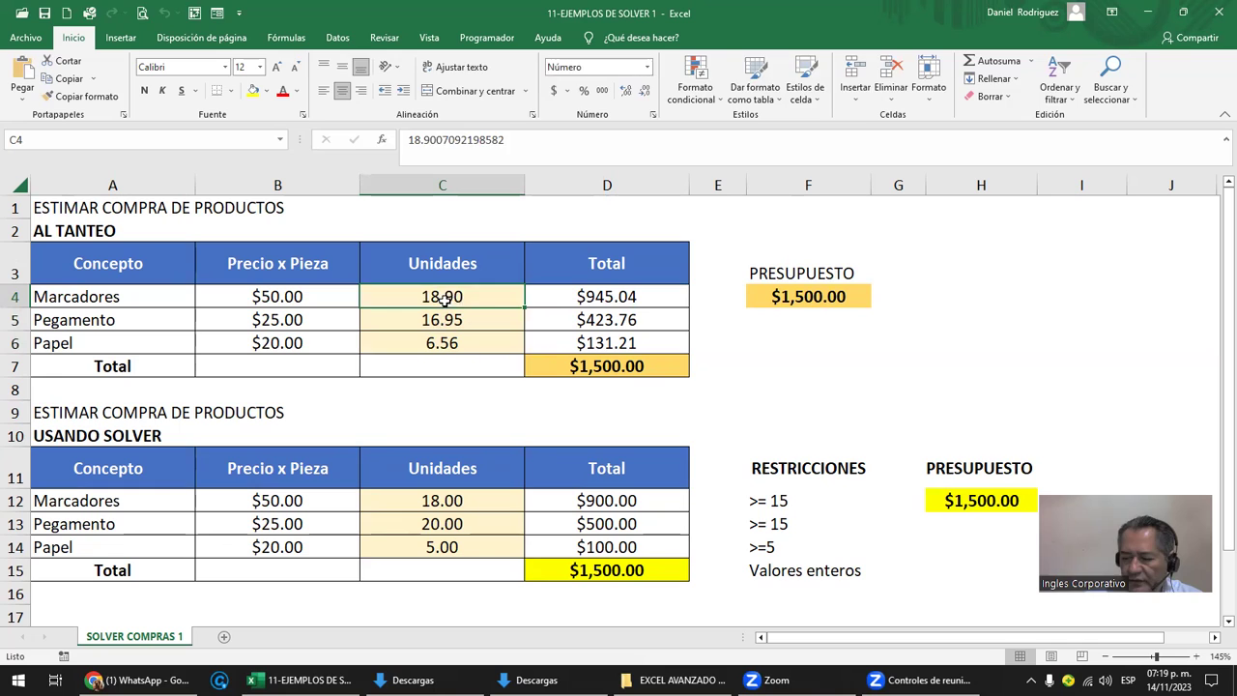
pyautogui.write('19')
pyautogui.press('Return')
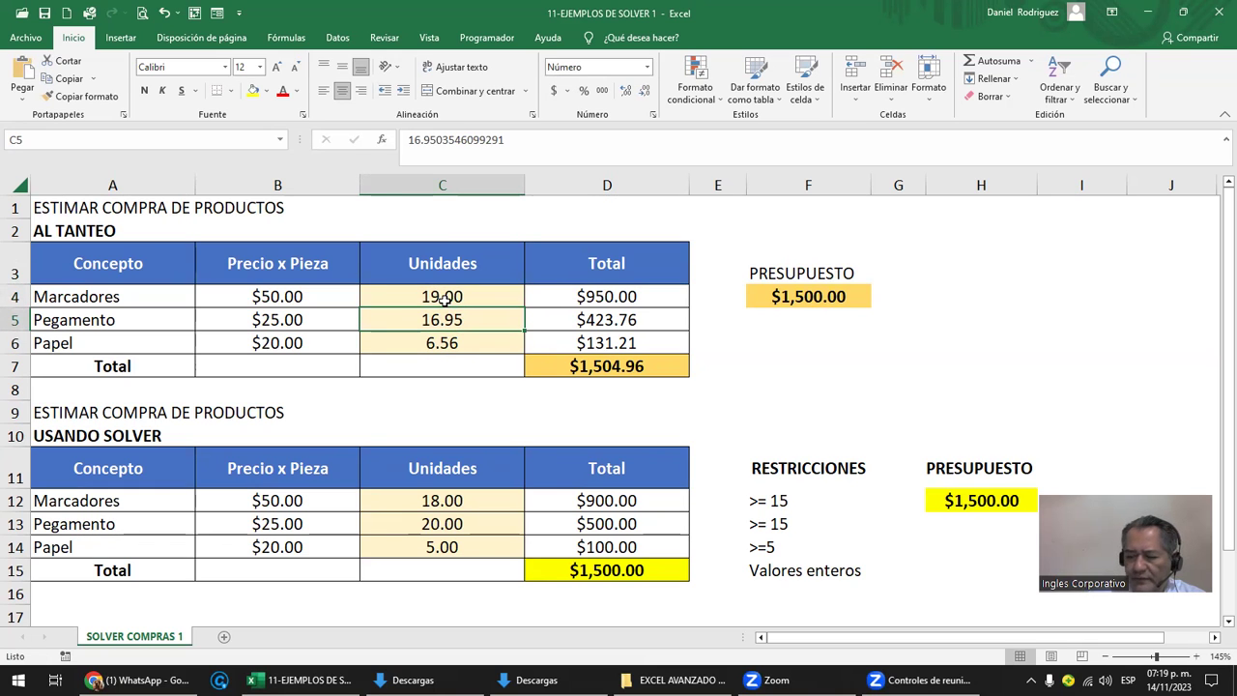
pyautogui.write('20')
pyautogui.press('Return')
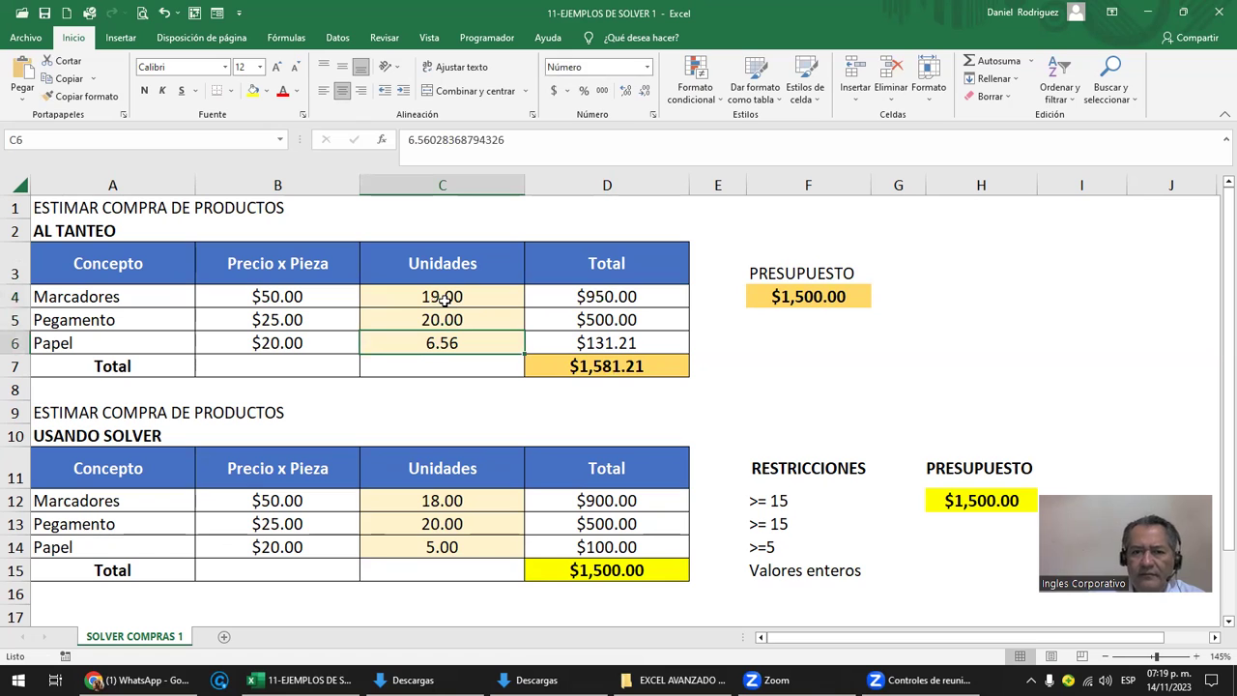
pyautogui.write('7')
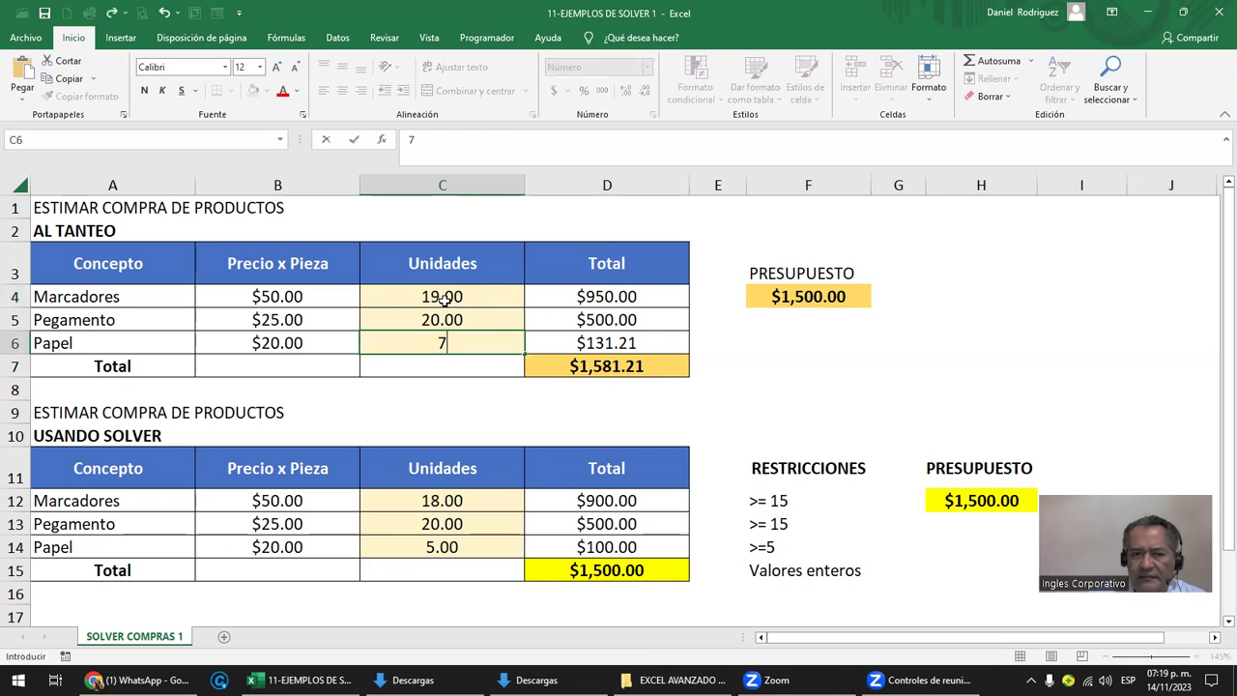
pyautogui.press('Return')
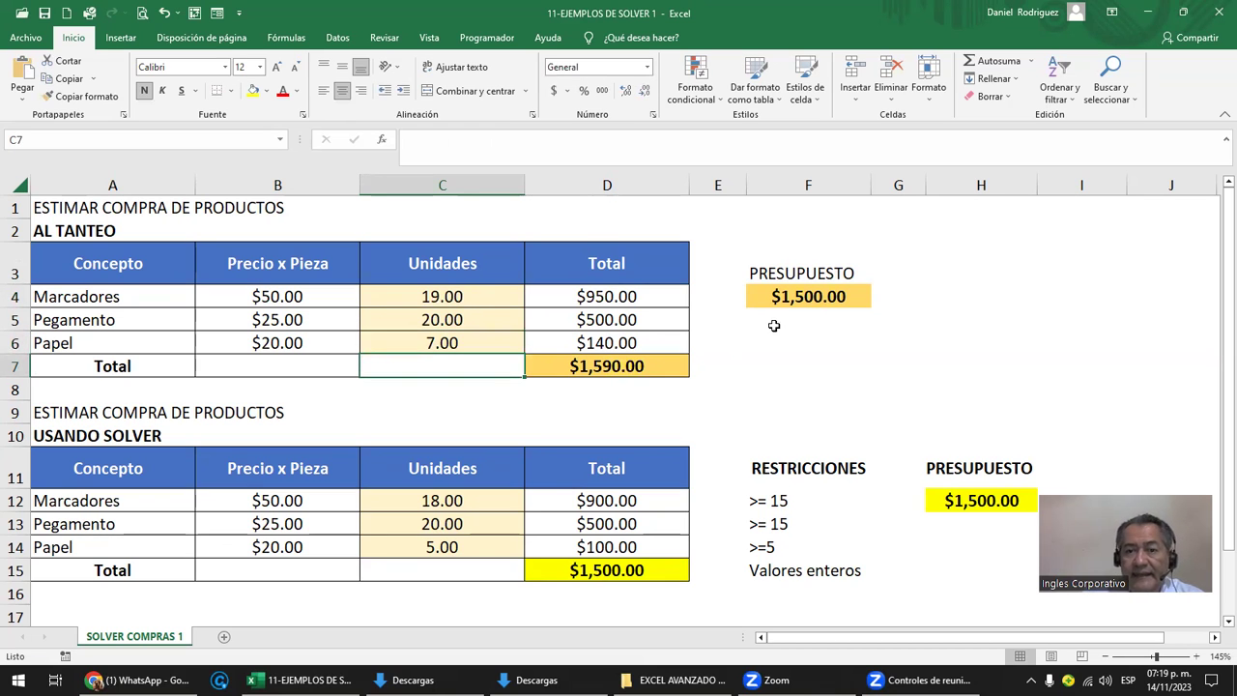
pyautogui.click(805, 297)
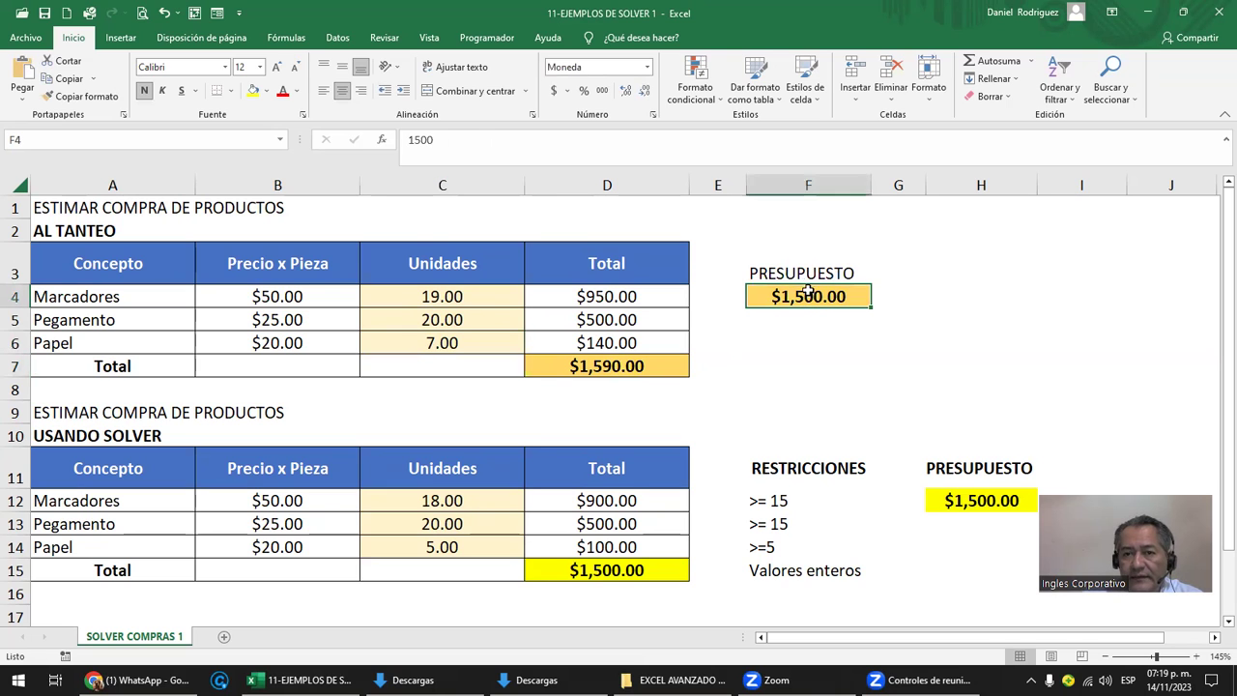
pyautogui.moveTo(799, 274); pyautogui.dragTo(796, 292)
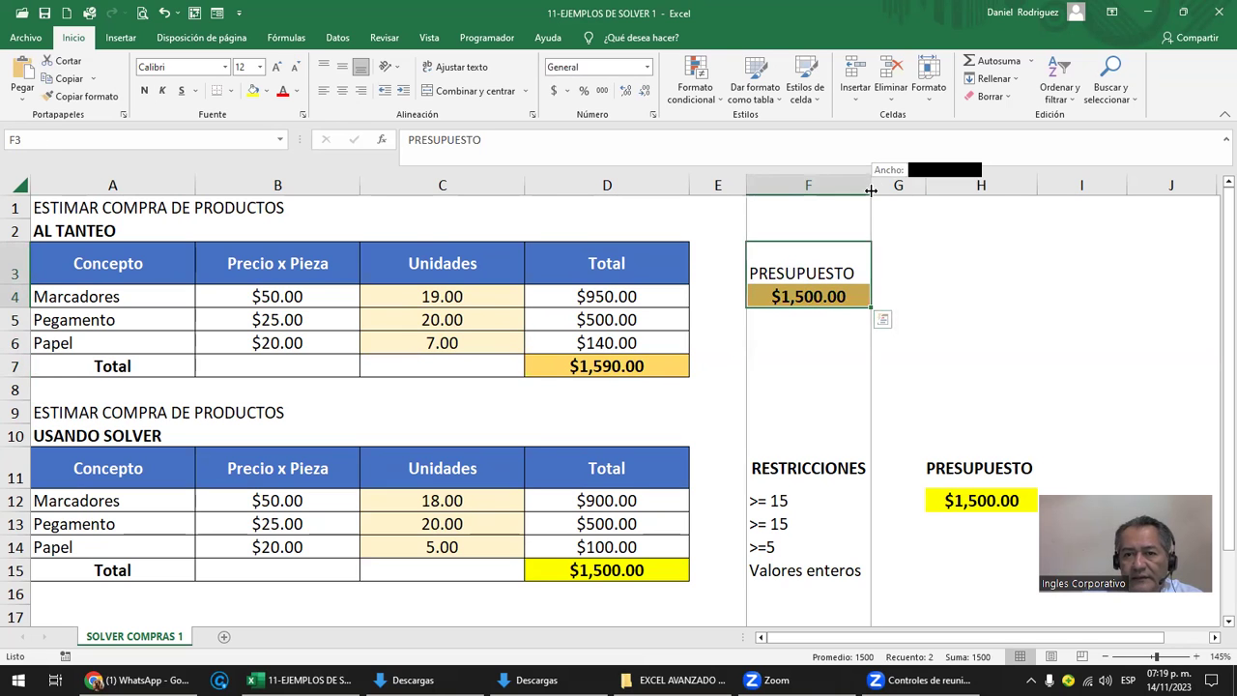
# Step: Widen column F and label cell F7 'diferencia'
pyautogui.moveTo(870, 184); pyautogui.dragTo(890, 185)
pyautogui.doubleClick(638, 367)
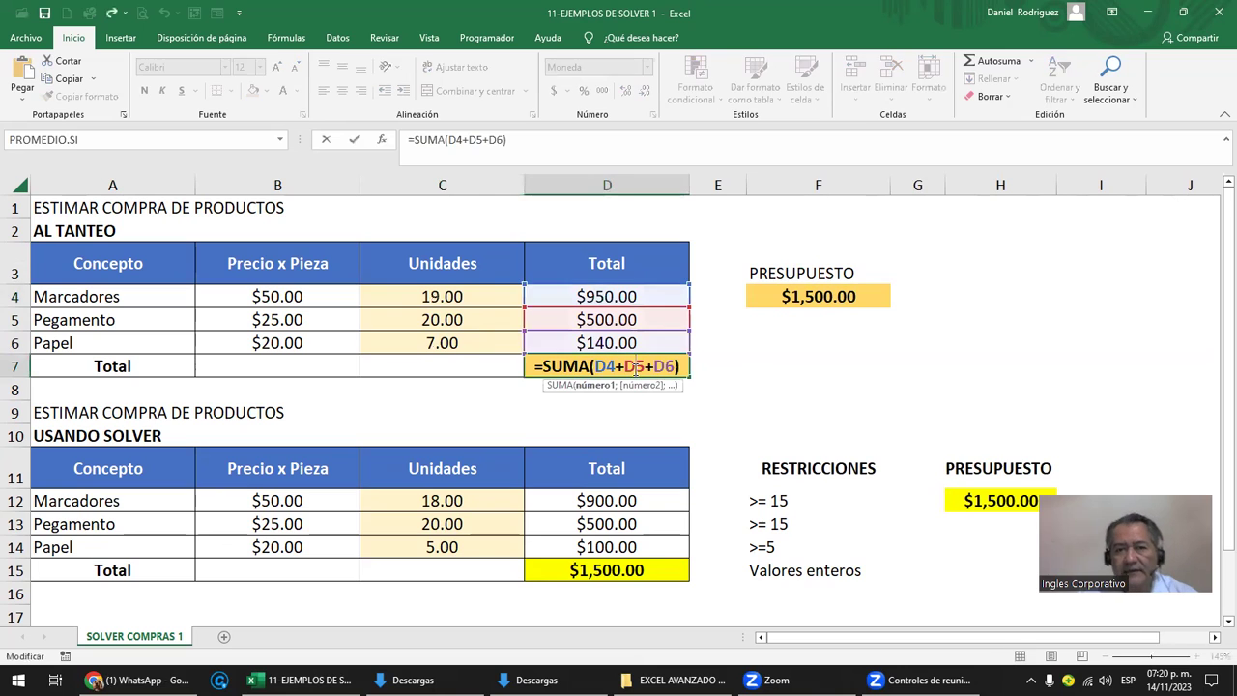
pyautogui.click(815, 365)
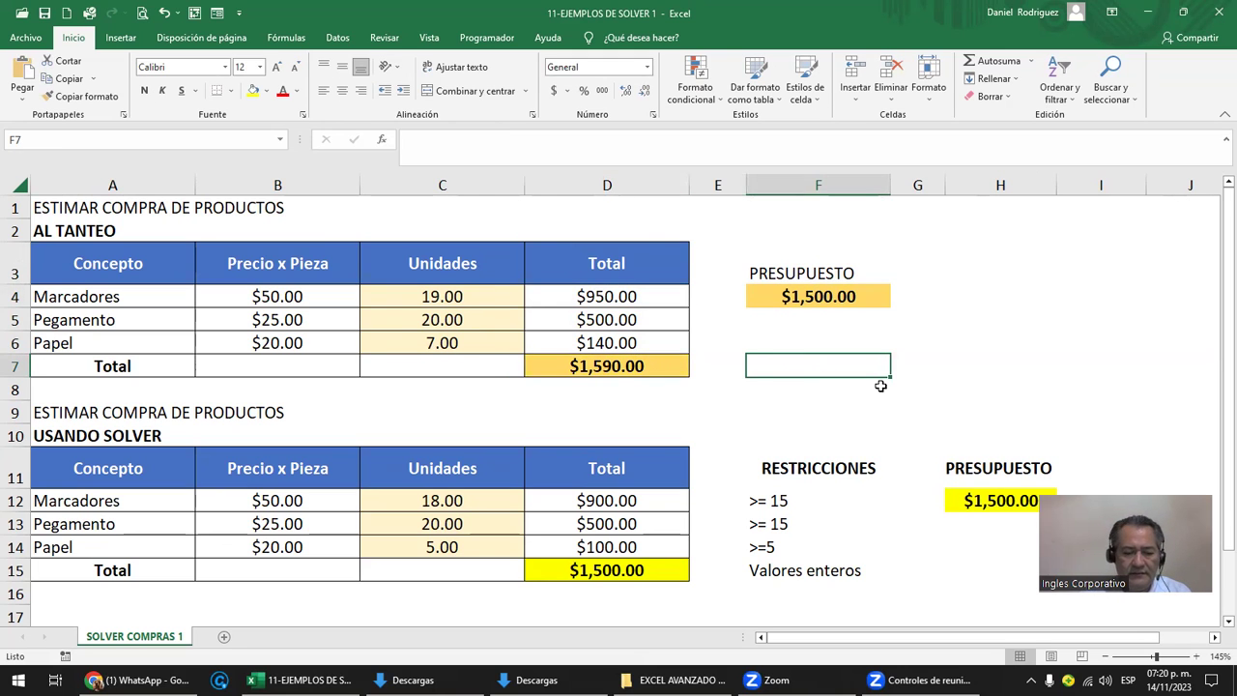
pyautogui.write('dIRE')
pyautogui.press('BackSpace')
pyautogui.press('BackSpace')
pyautogui.press('BackSpace')
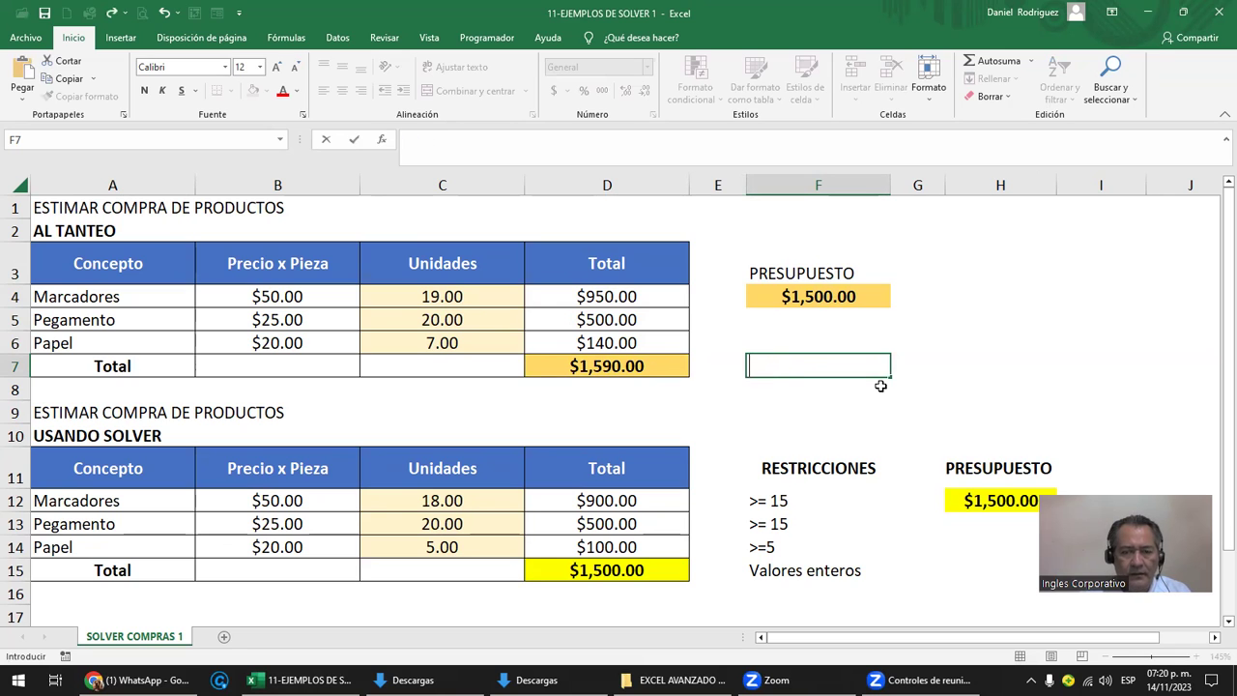
pyautogui.write('diferencci')
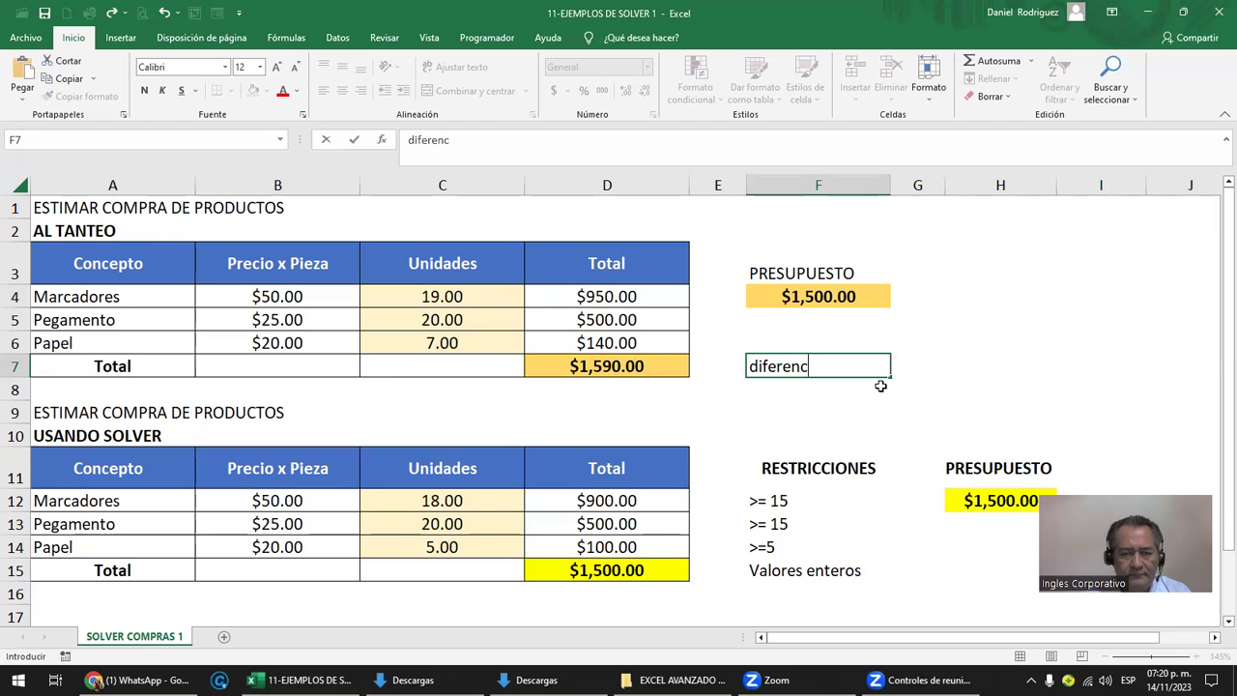
pyautogui.write('cia')
pyautogui.press('Return')
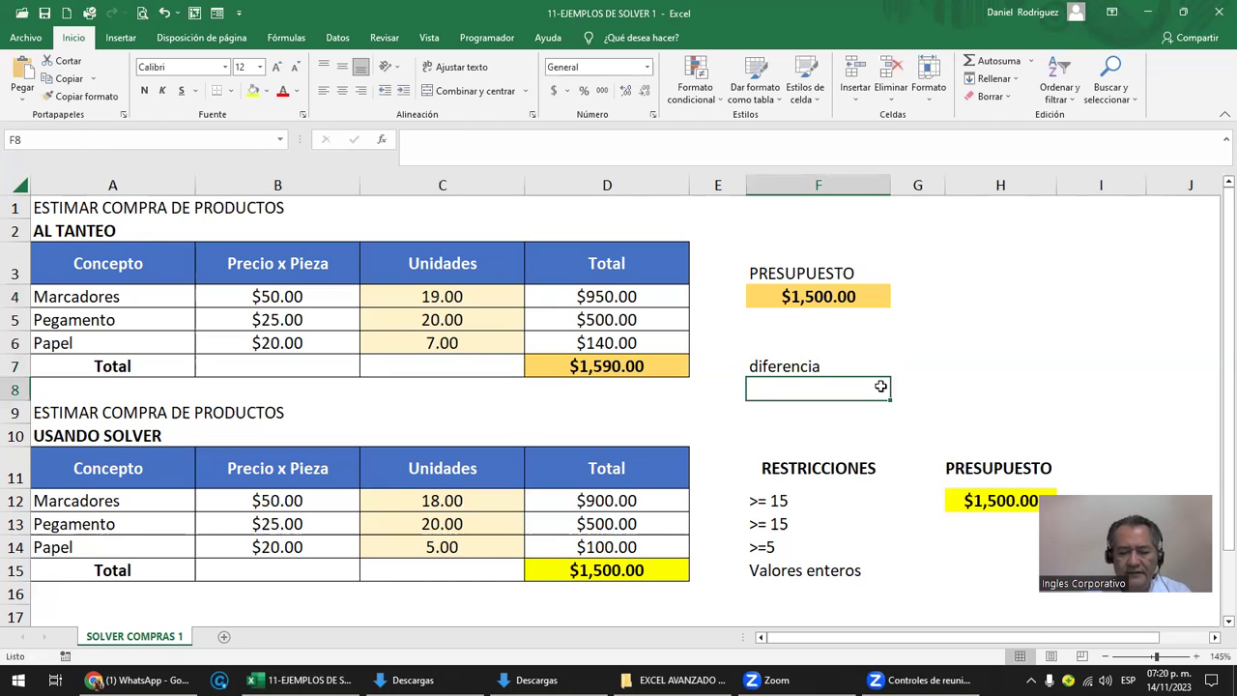
# Step: Enter =F4-D7 in F8 to show -$90.00, formatted in red and centered
pyautogui.write('=')
pyautogui.click(802, 293)
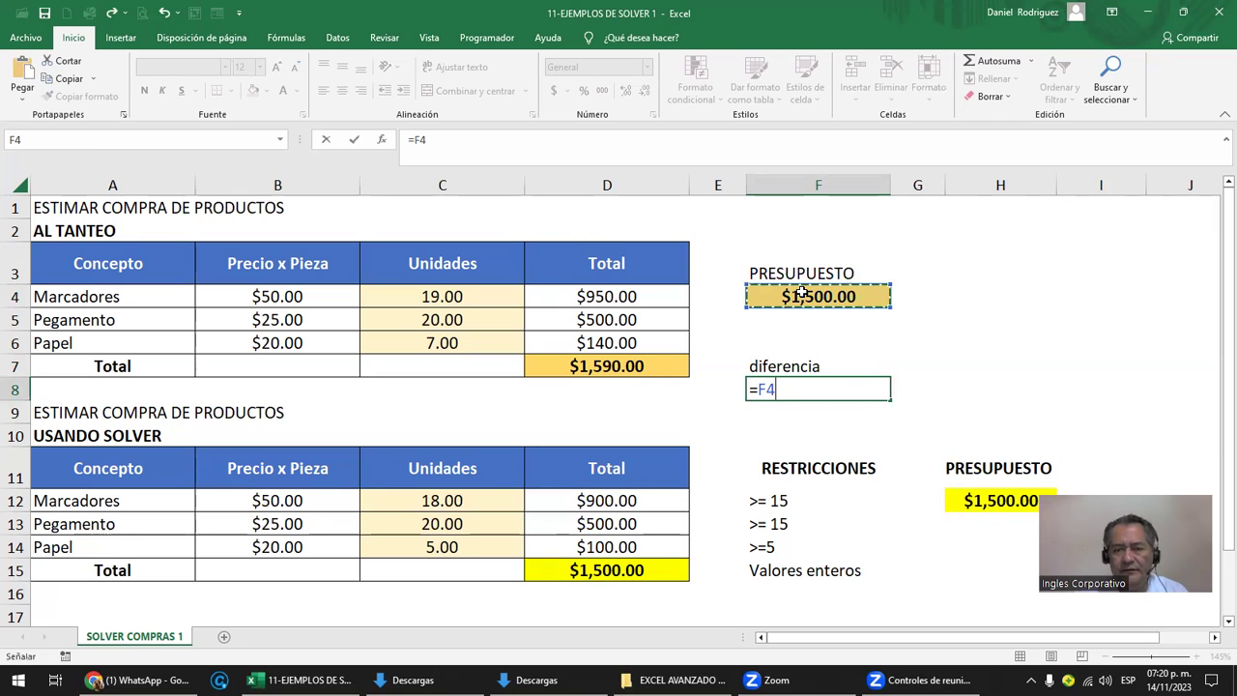
pyautogui.write('-')
pyautogui.click(653, 366)
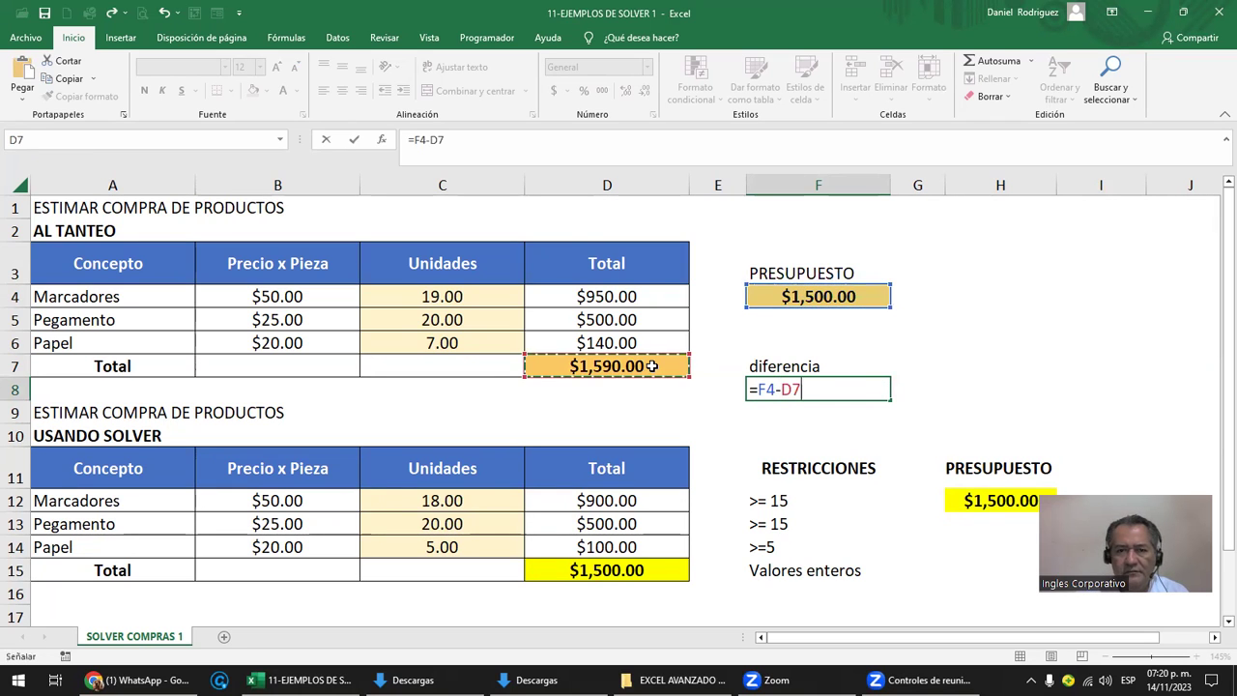
pyautogui.press('Return')
pyautogui.press('Up')
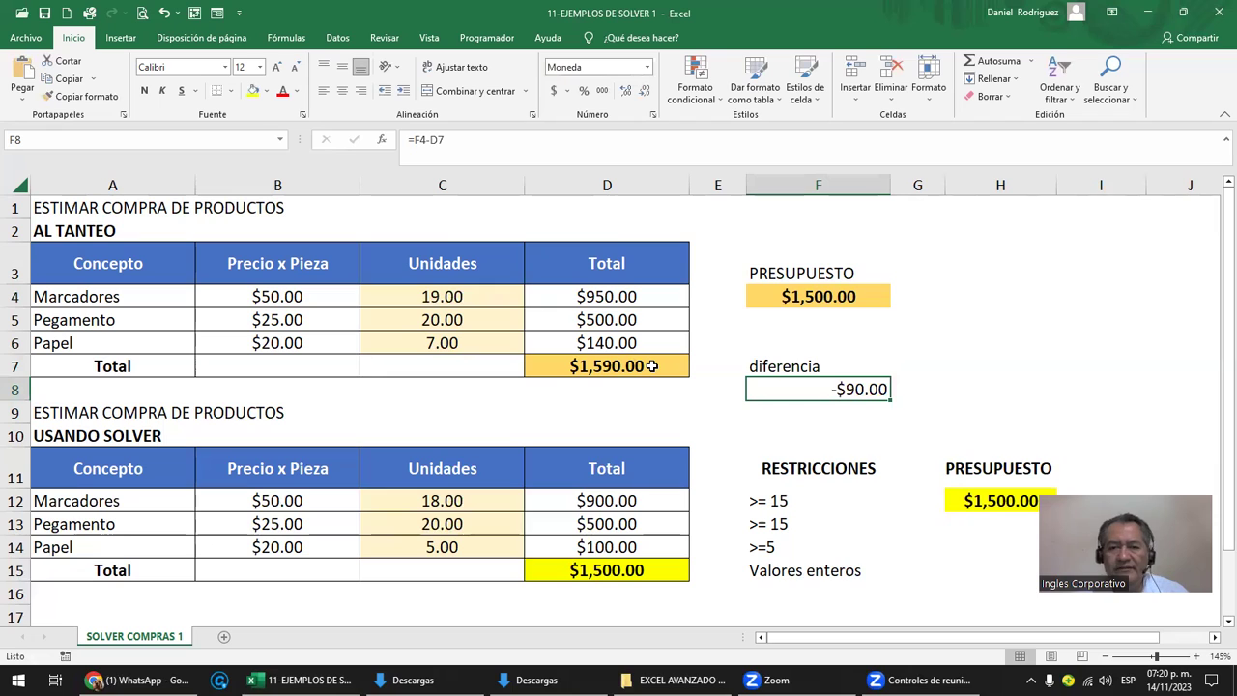
pyautogui.click(282, 91)
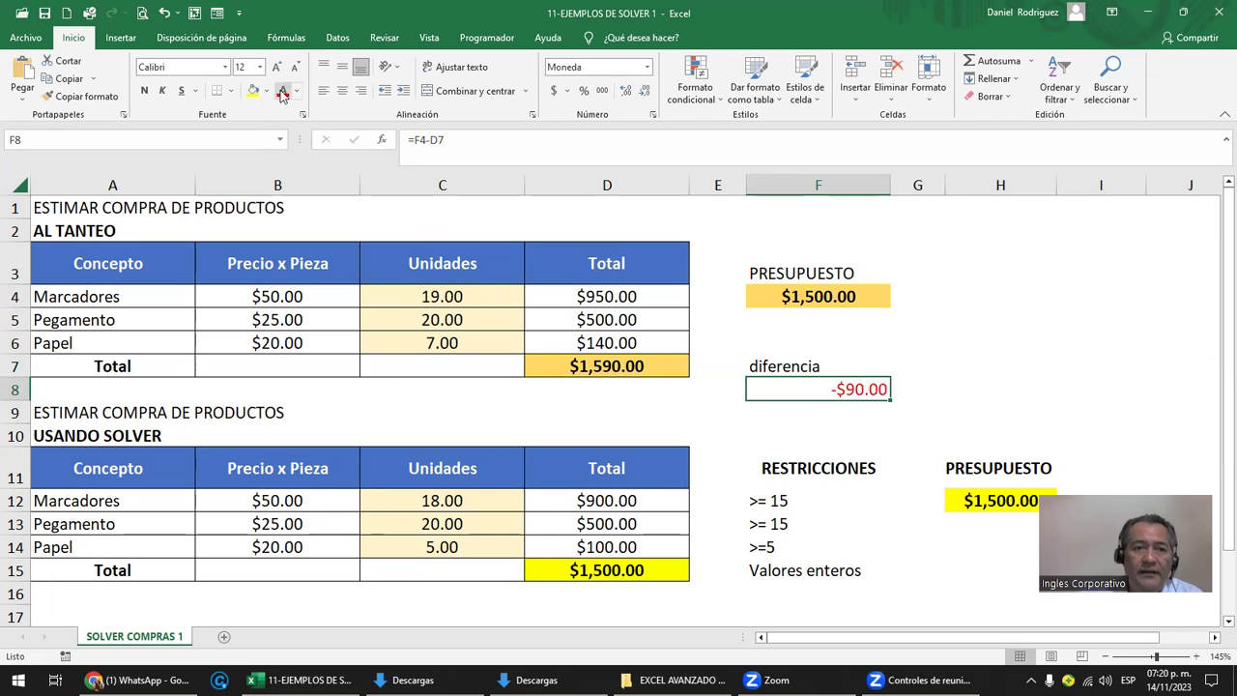
pyautogui.click(342, 91)
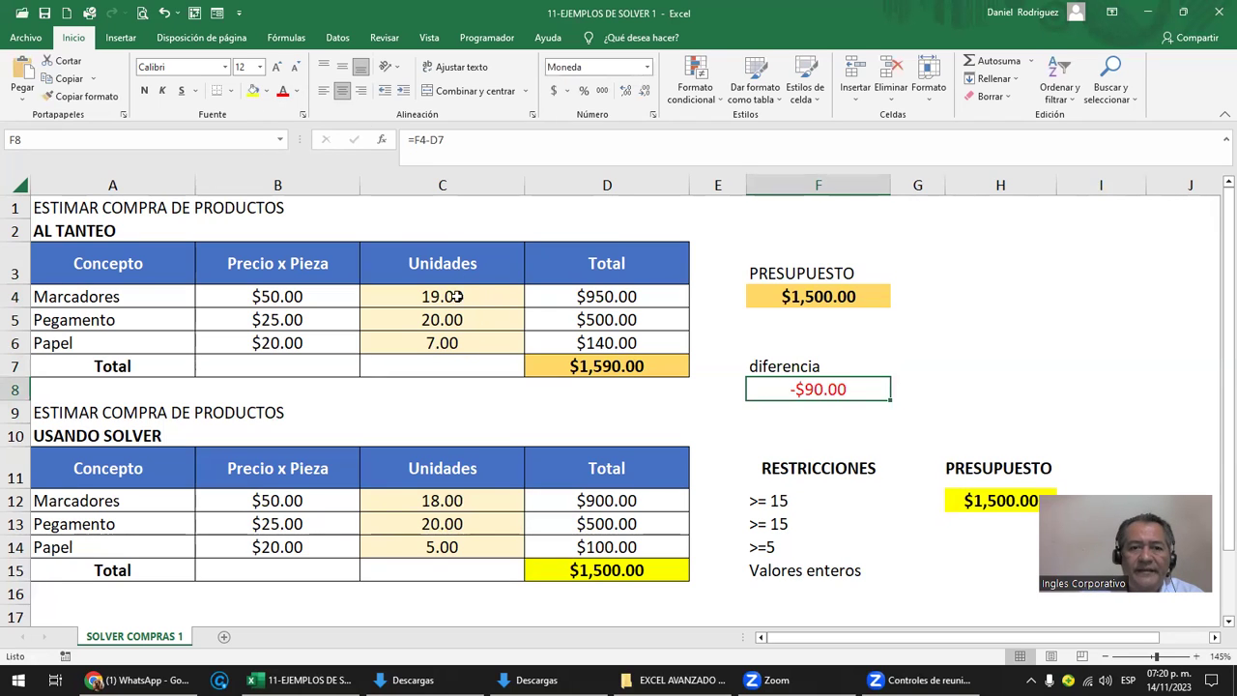
pyautogui.click(454, 297)
pyautogui.click(465, 346)
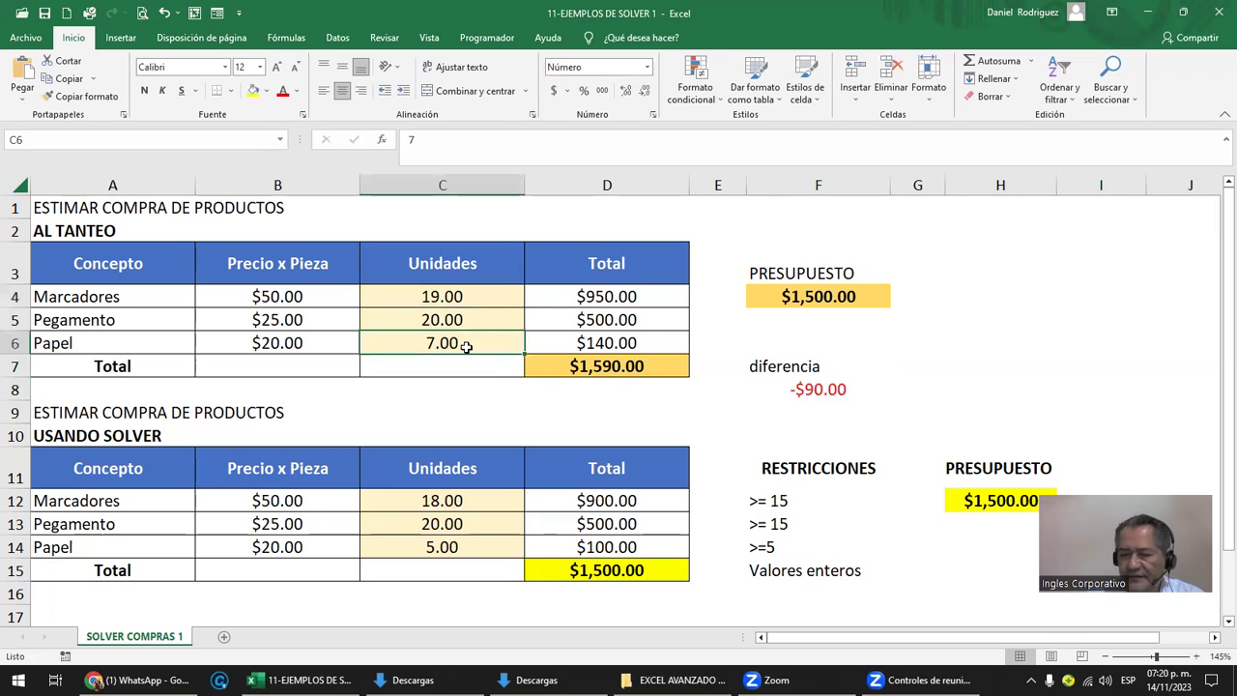
# Step: Set Papel to 6 units and try Pegamento at 18, then 15 units
pyautogui.write('6')
pyautogui.press('Return')
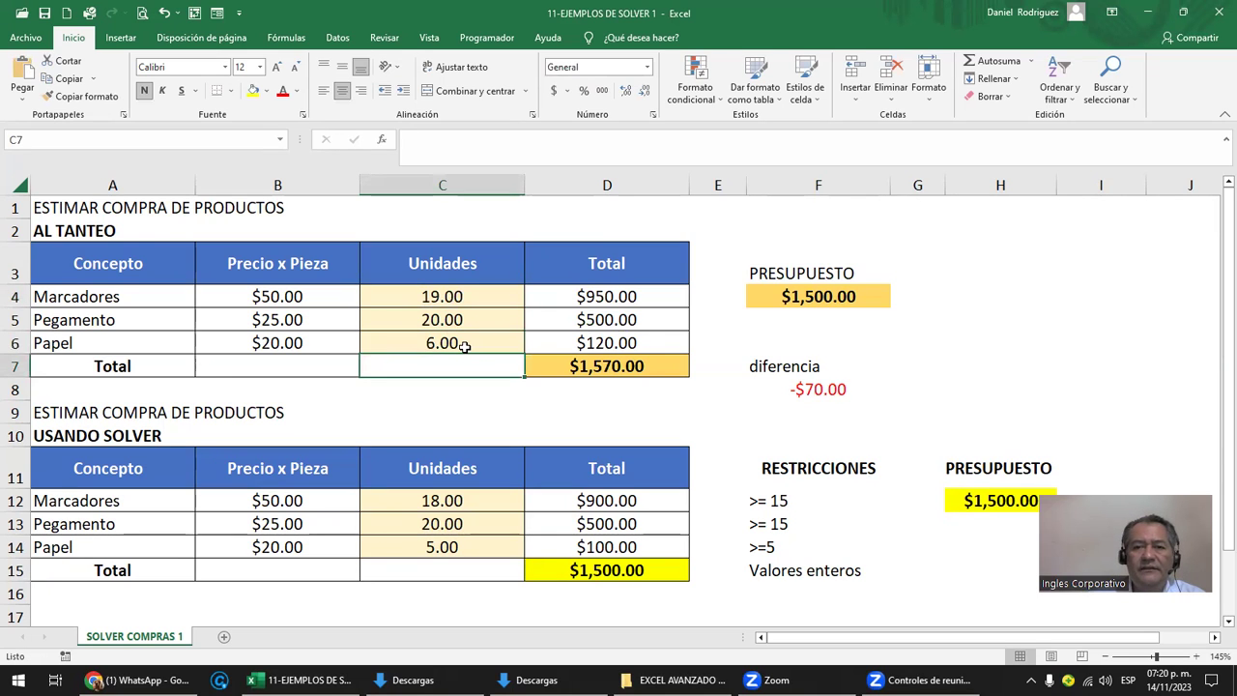
pyautogui.press('Up')
pyautogui.press('Up')
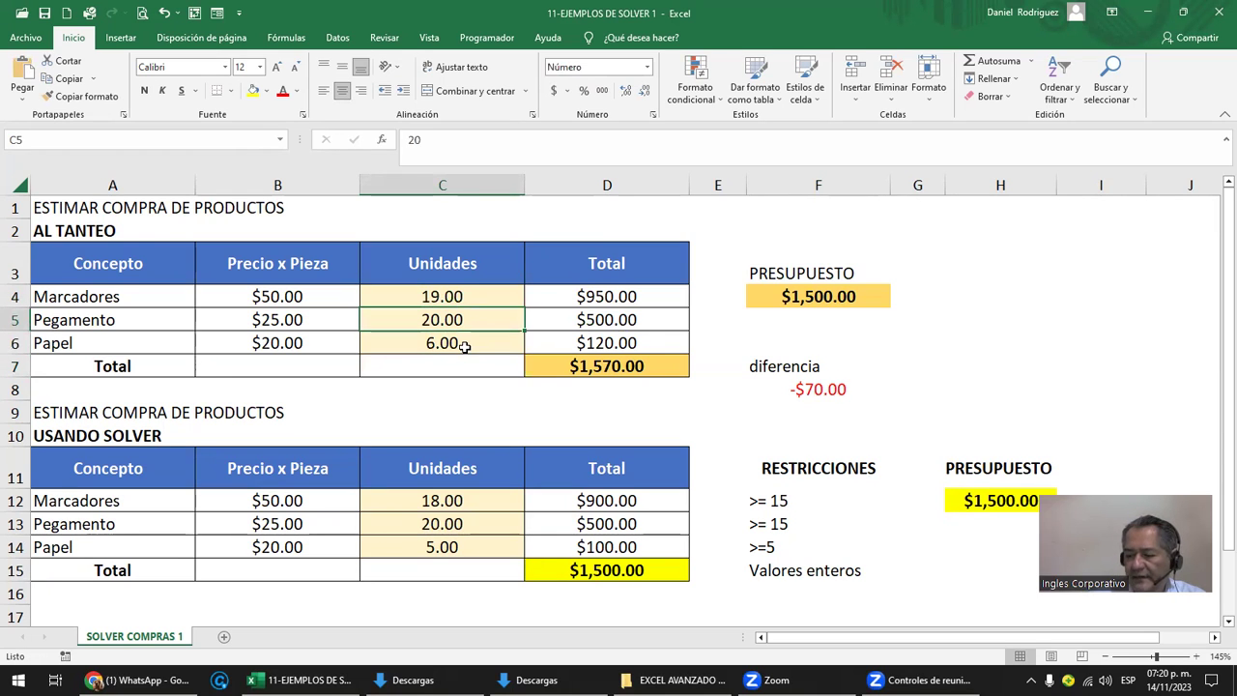
pyautogui.write('18')
pyautogui.press('Return')
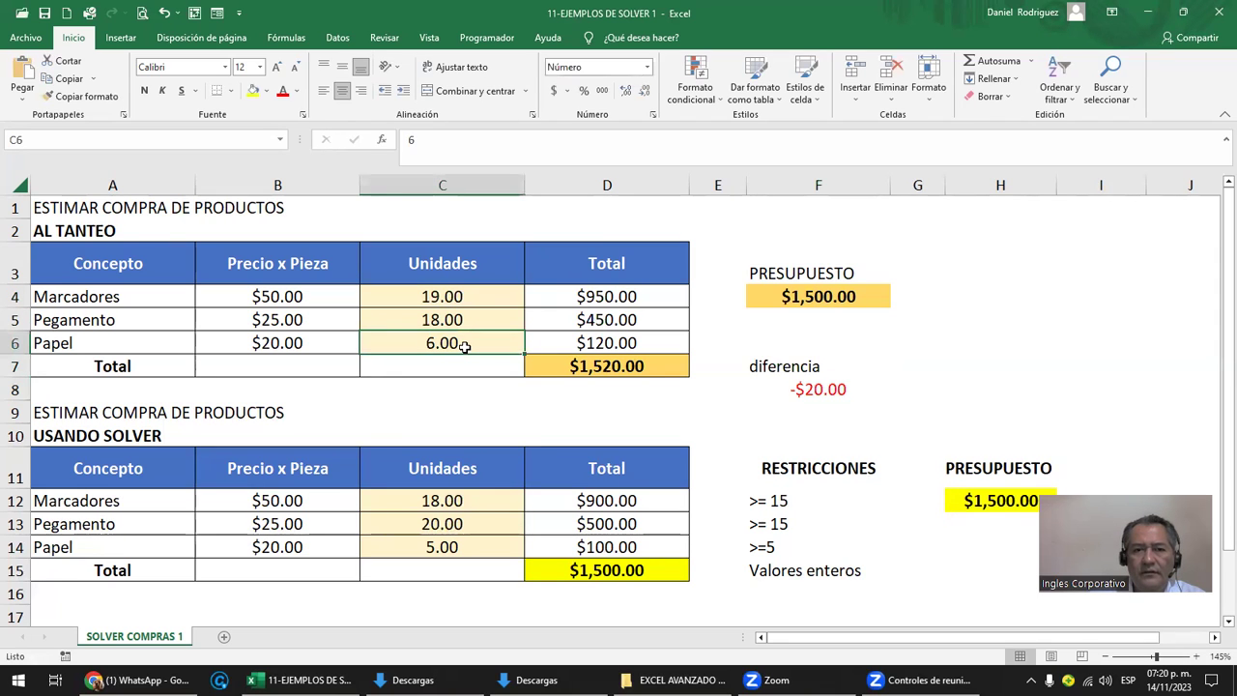
pyautogui.press('Up')
pyautogui.write('15')
pyautogui.press('Return')
# Step: Try Marcadores at 20, then 21, finally 21.5 units for a $1,570.00 total
pyautogui.press('Up')
pyautogui.press('Up')
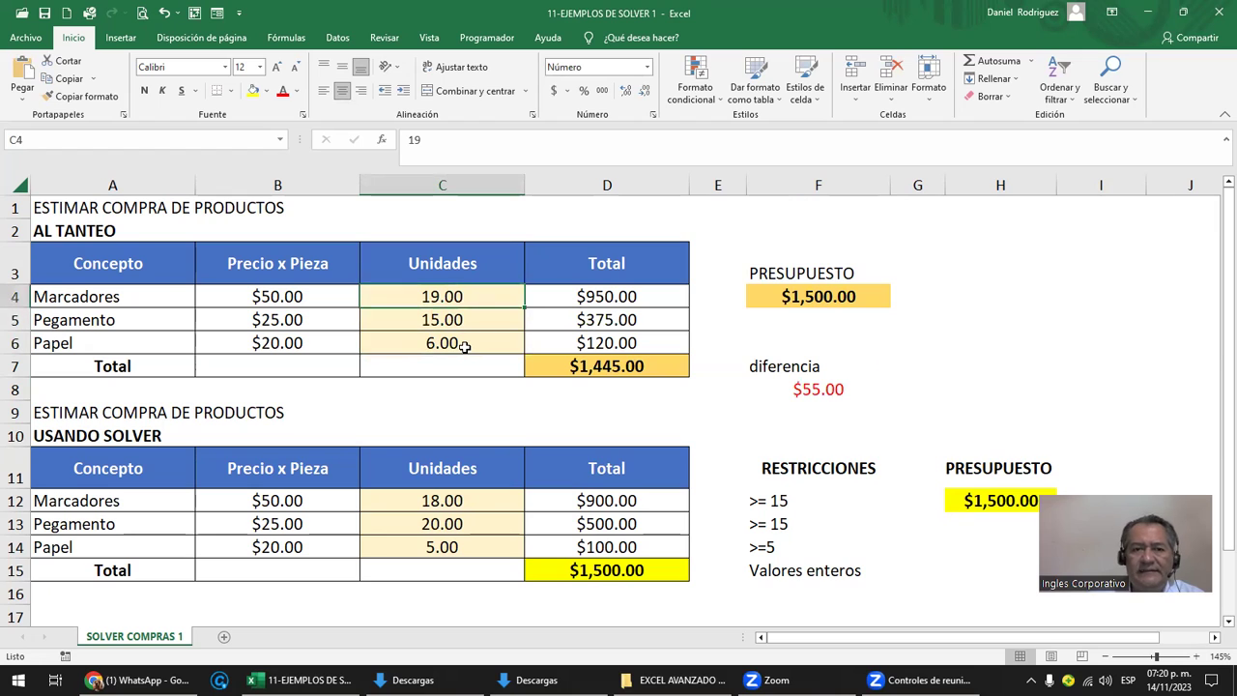
pyautogui.write('20')
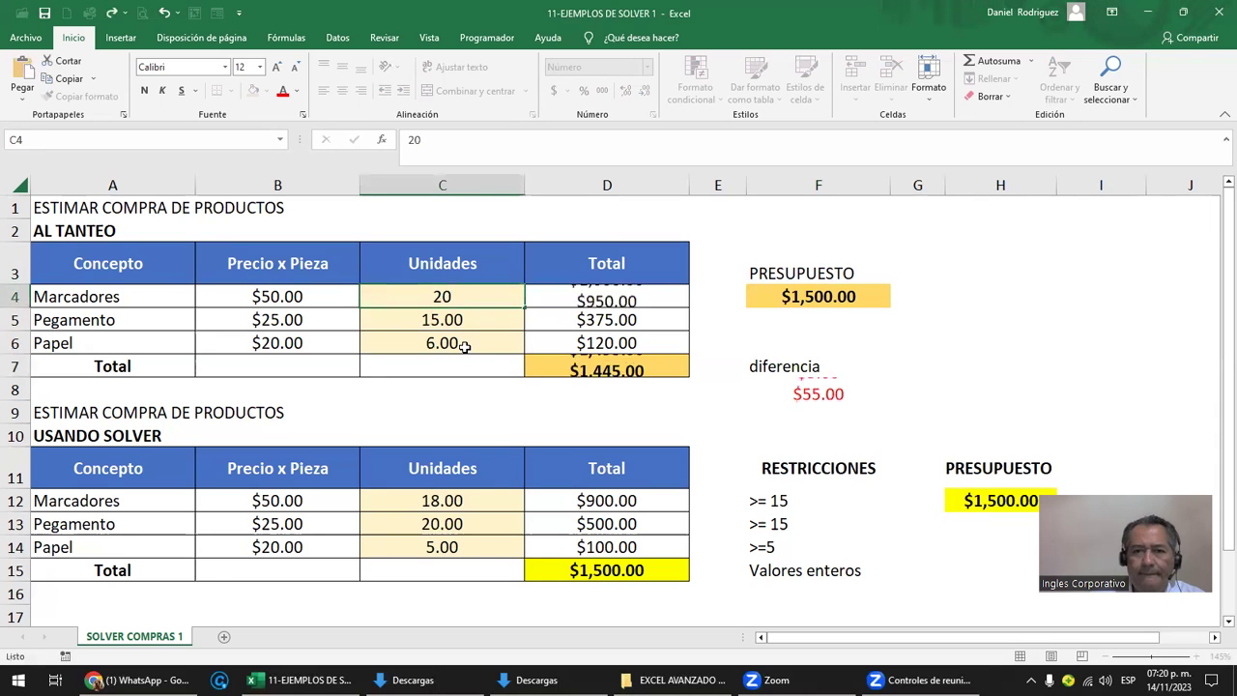
pyautogui.press('Return')
pyautogui.press('Up')
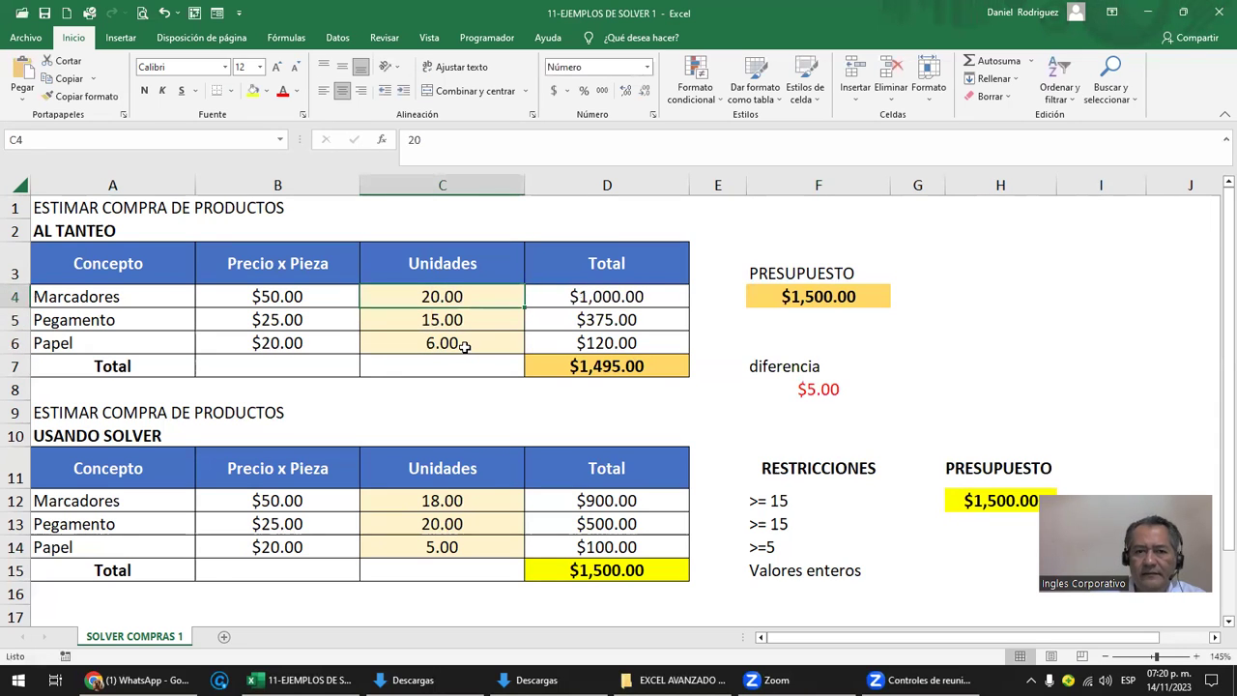
pyautogui.write('21')
pyautogui.press('Return')
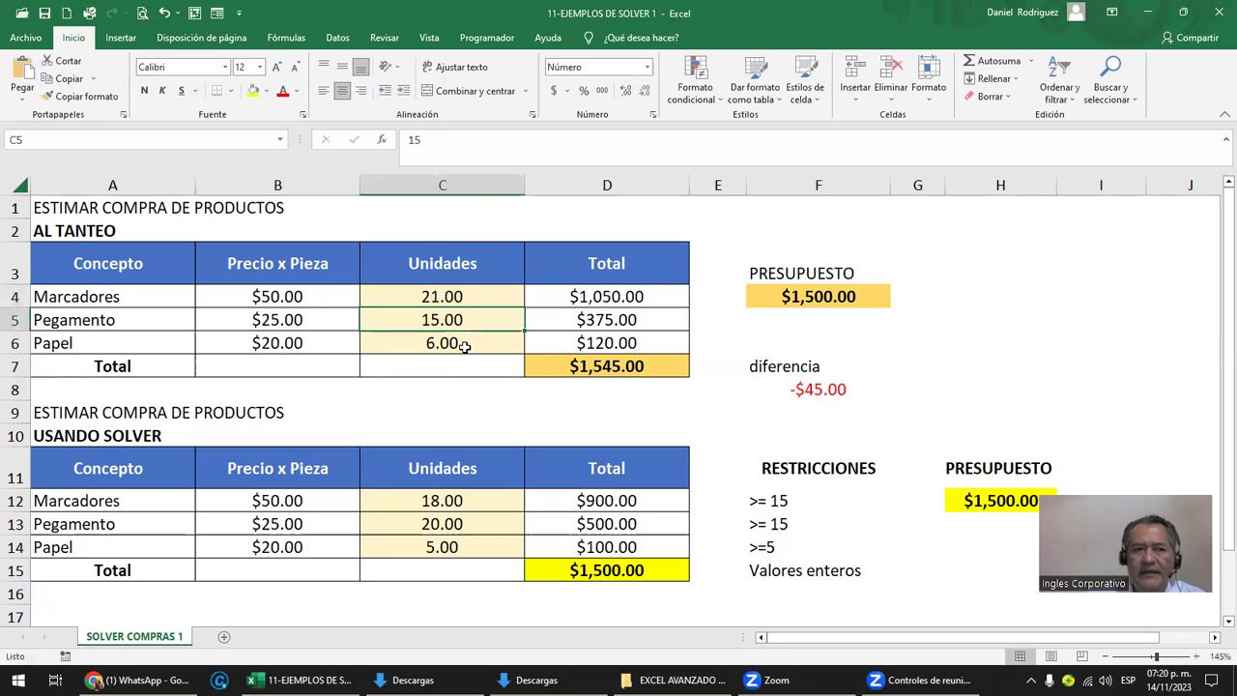
pyautogui.click(76, 302)
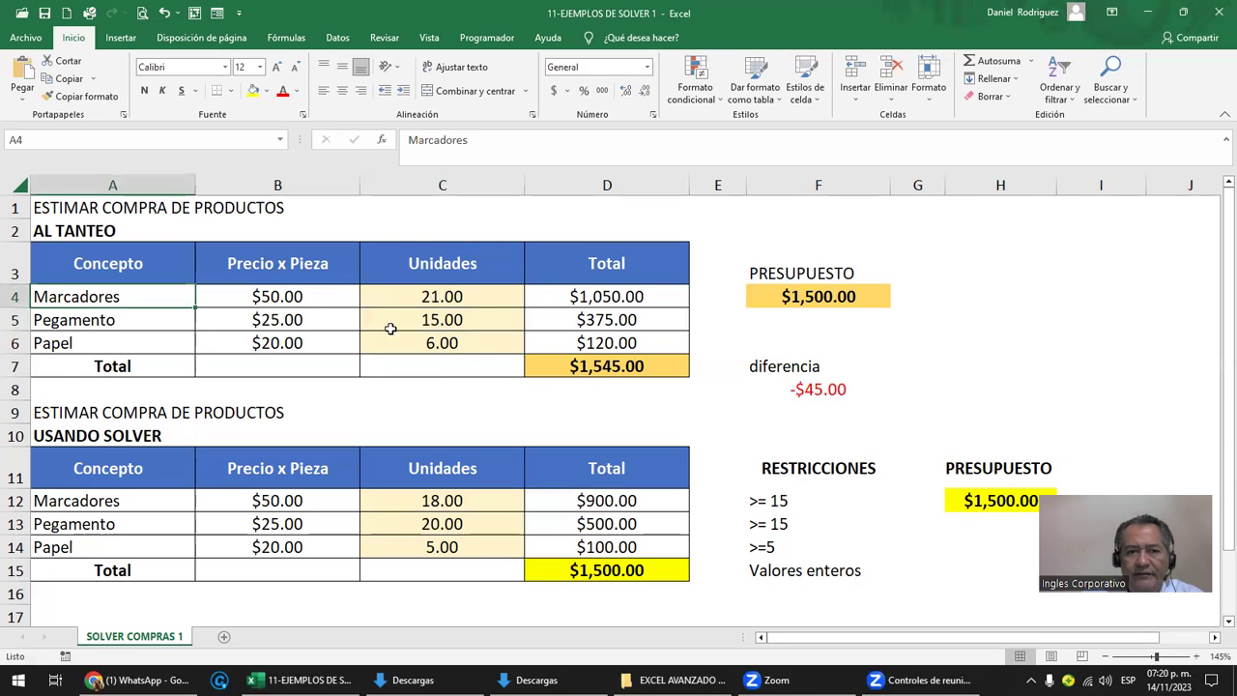
pyautogui.click(452, 297)
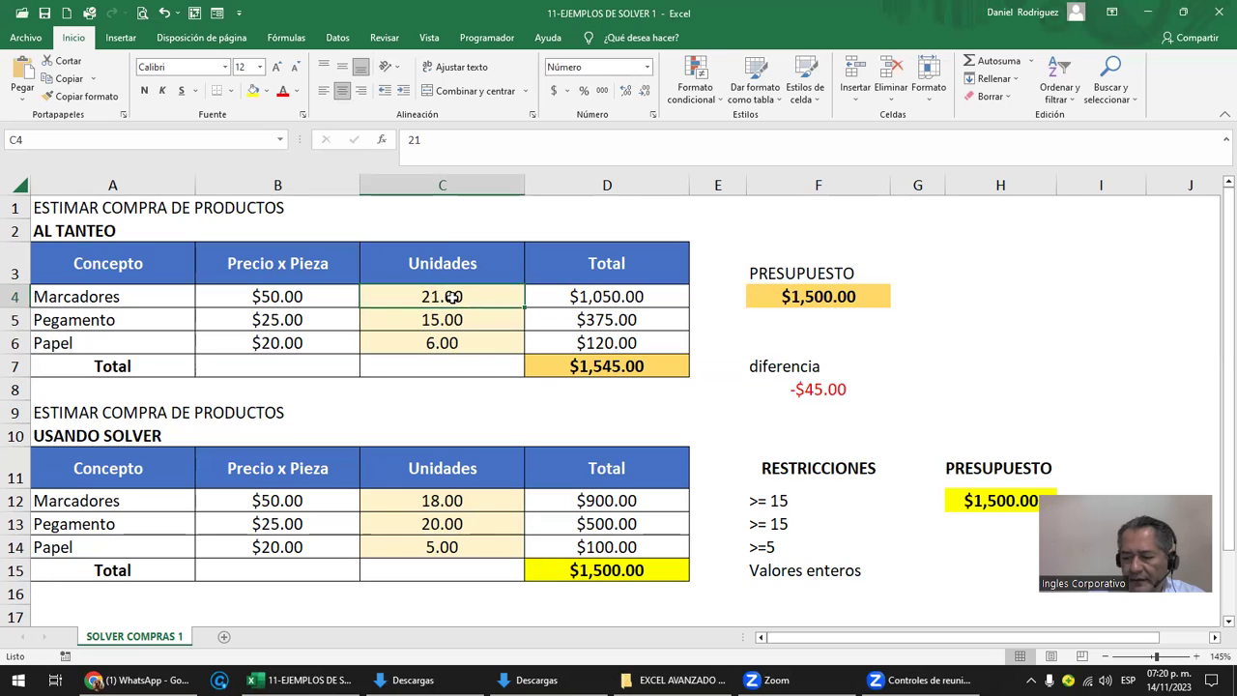
pyautogui.write('21.5')
pyautogui.press('Return')
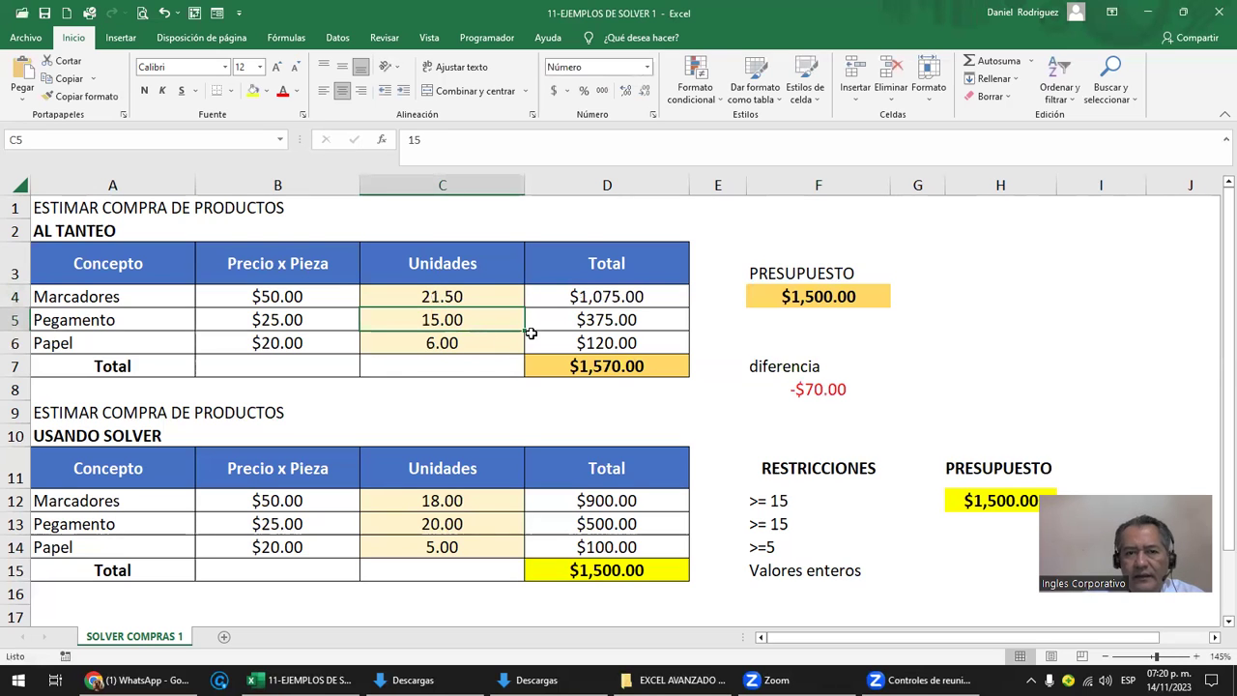
# Step: Remove the decimals from the units in C4:C7 so they show as whole numbers
pyautogui.moveTo(447, 291); pyautogui.dragTo(446, 362)
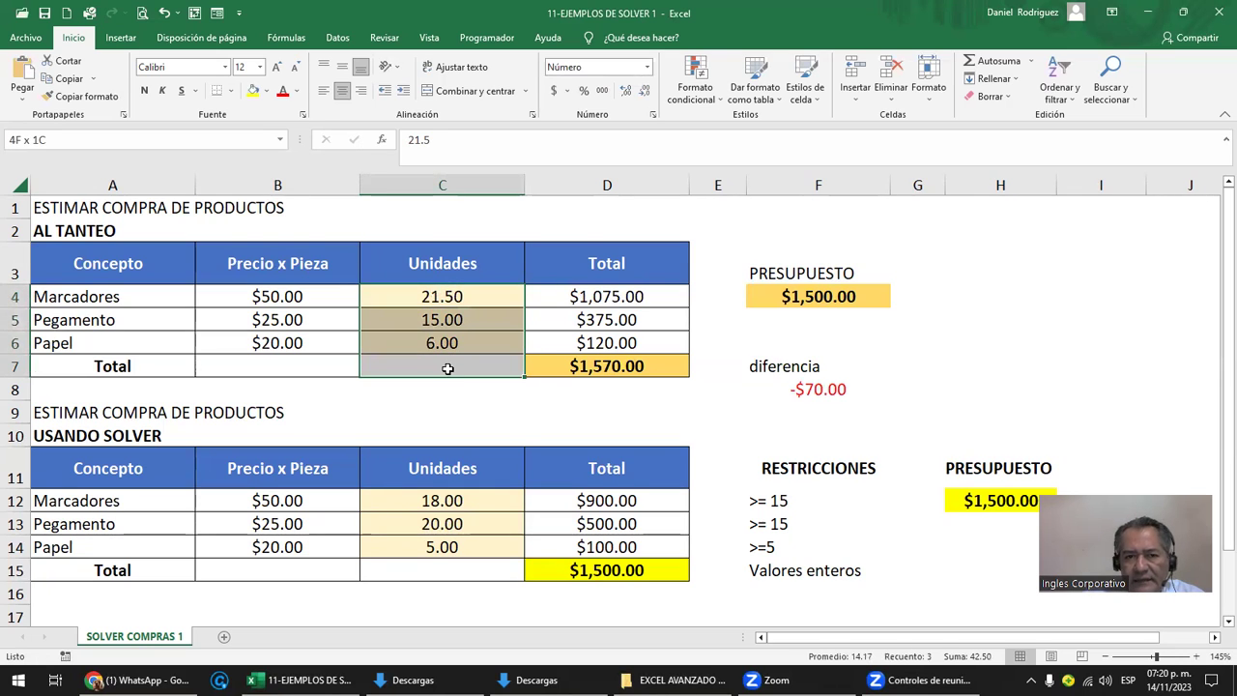
pyautogui.click(625, 91)
pyautogui.click(646, 92)
pyautogui.click(645, 92)
pyautogui.click(645, 92)
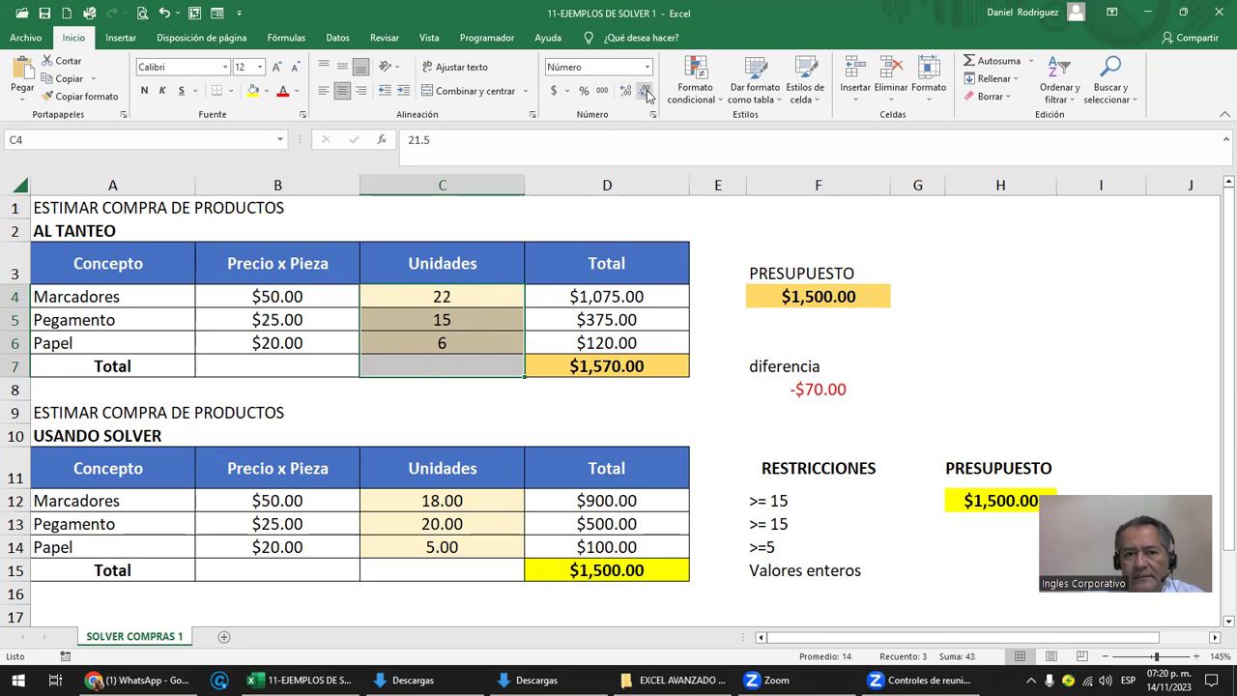
# Step: Set Marcadores to 19 units and compare the D7 total against the F4 budget
pyautogui.click(428, 304)
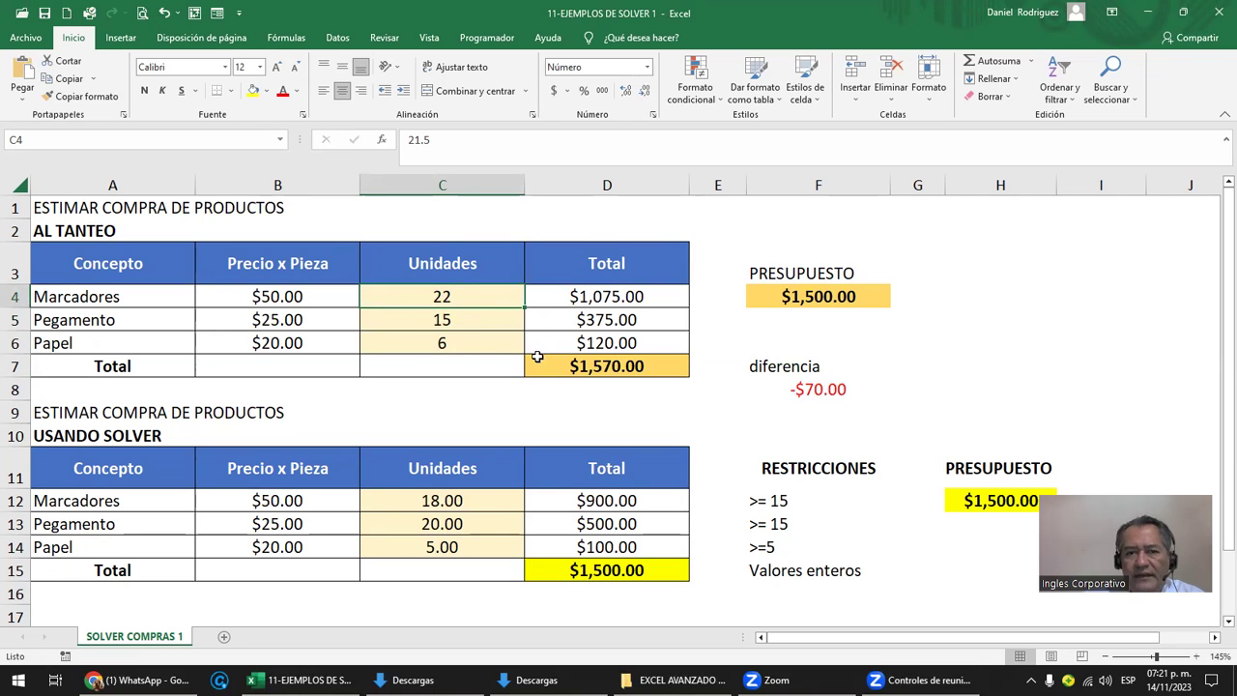
pyautogui.click(442, 324)
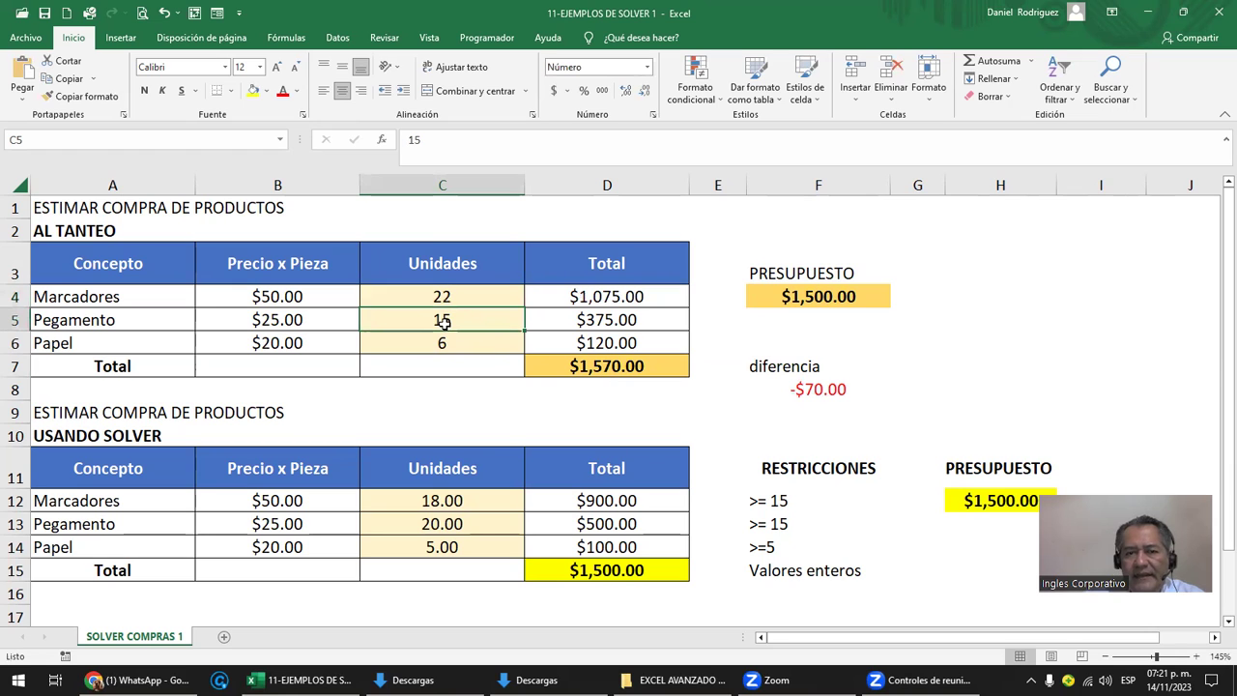
pyautogui.press('Up')
pyautogui.write('19')
pyautogui.press('Return')
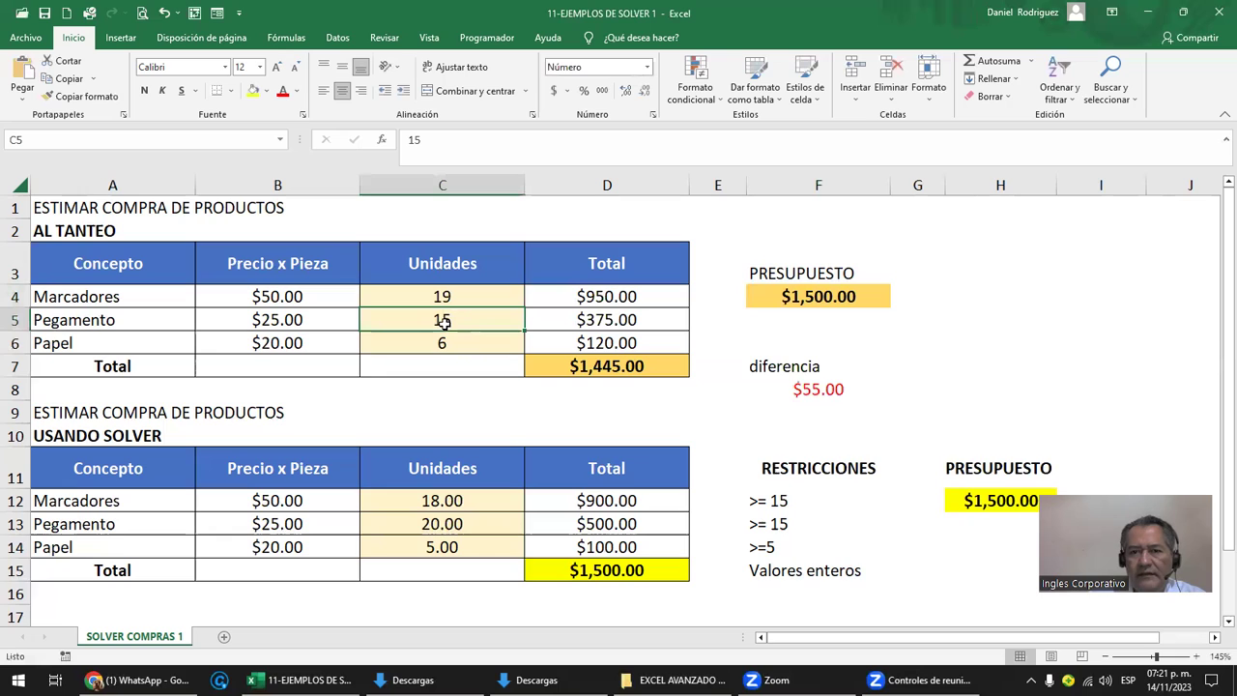
pyautogui.click(817, 296)
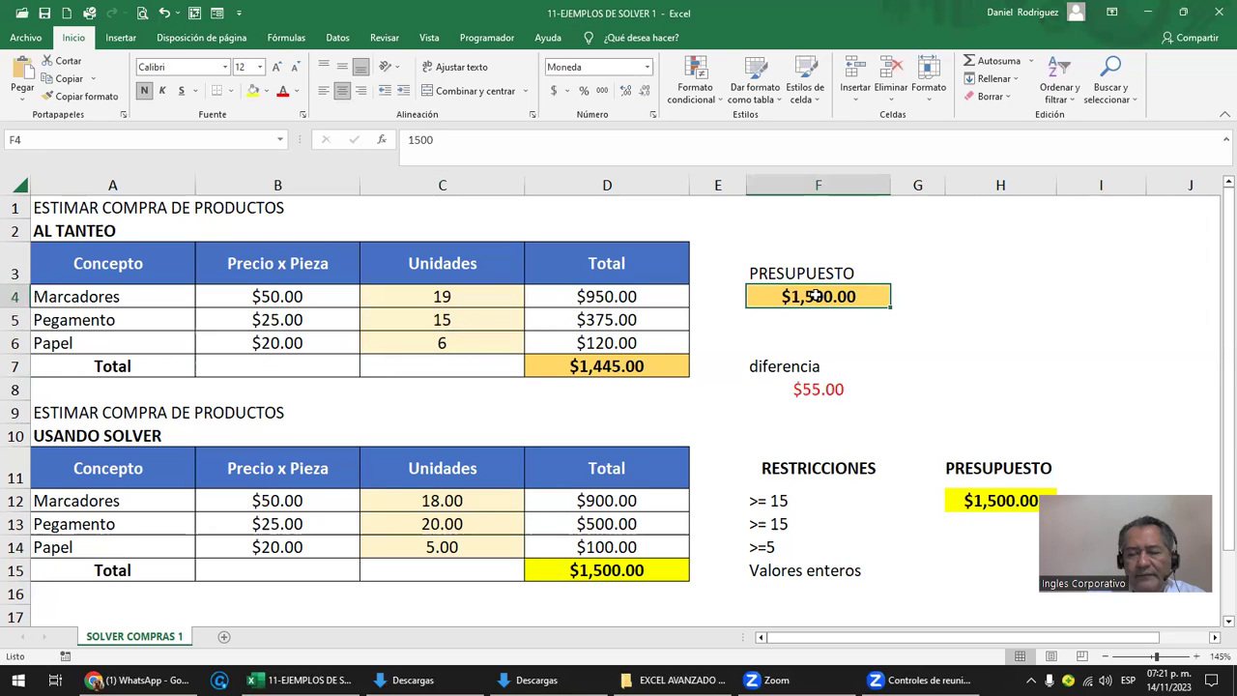
pyautogui.click(615, 362)
pyautogui.click(771, 295)
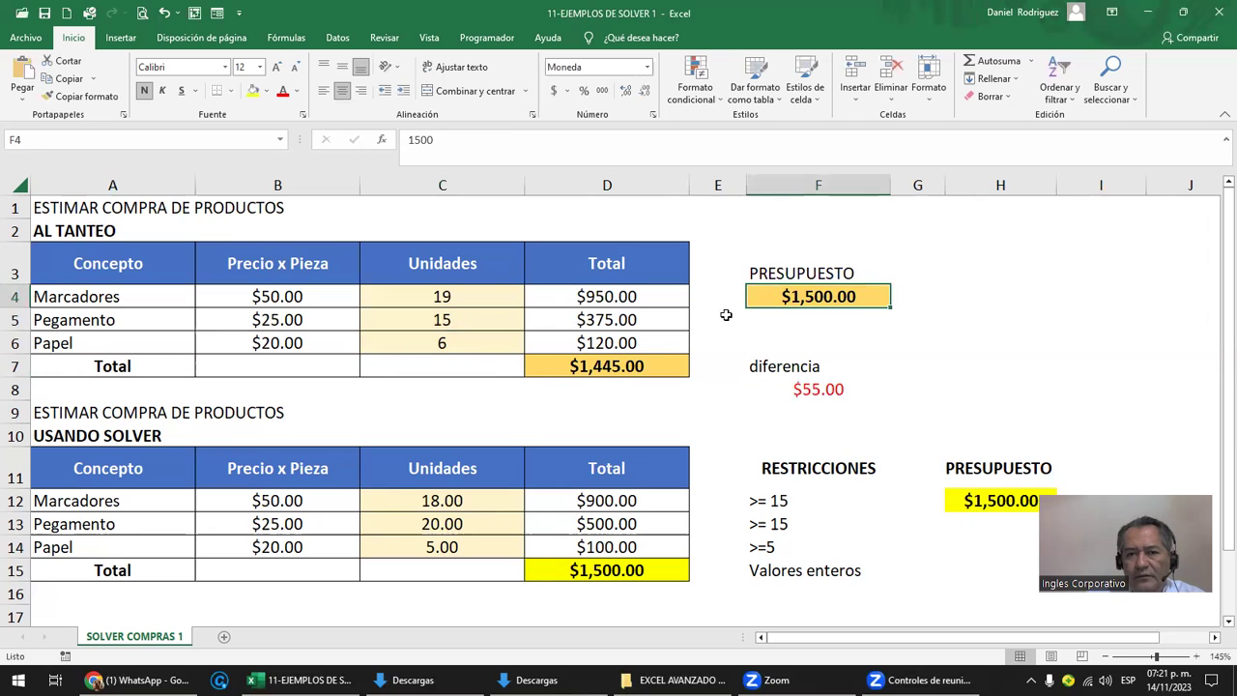
pyautogui.click(605, 372)
# Step: Set Pegamento to 16 and Papel to 8 units, bringing the total to $1,510.00
pyautogui.click(470, 301)
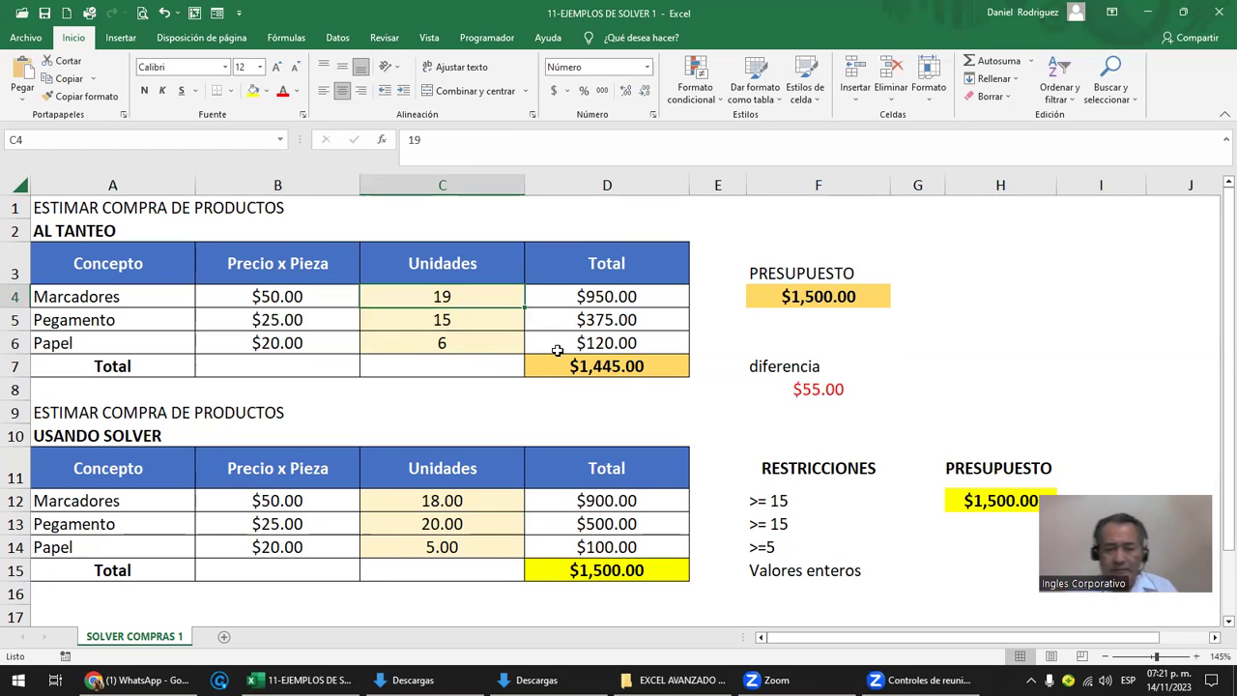
pyautogui.press('Down')
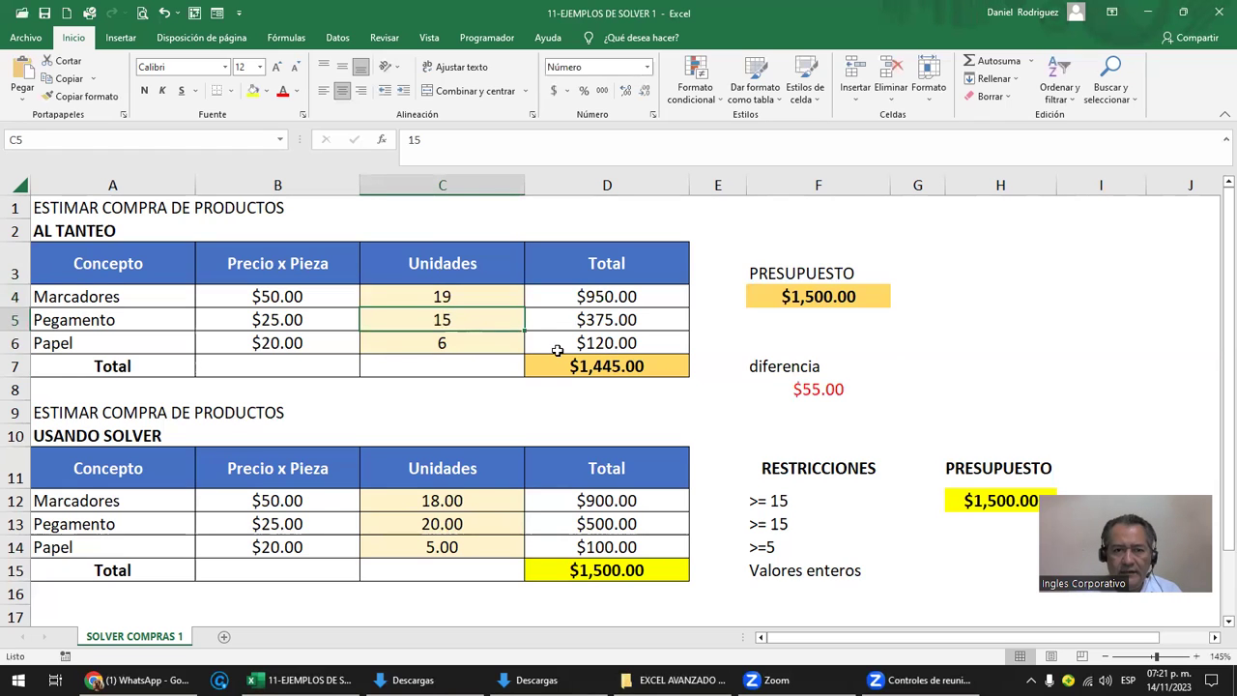
pyautogui.press('Down')
pyautogui.write('7')
pyautogui.press('Return')
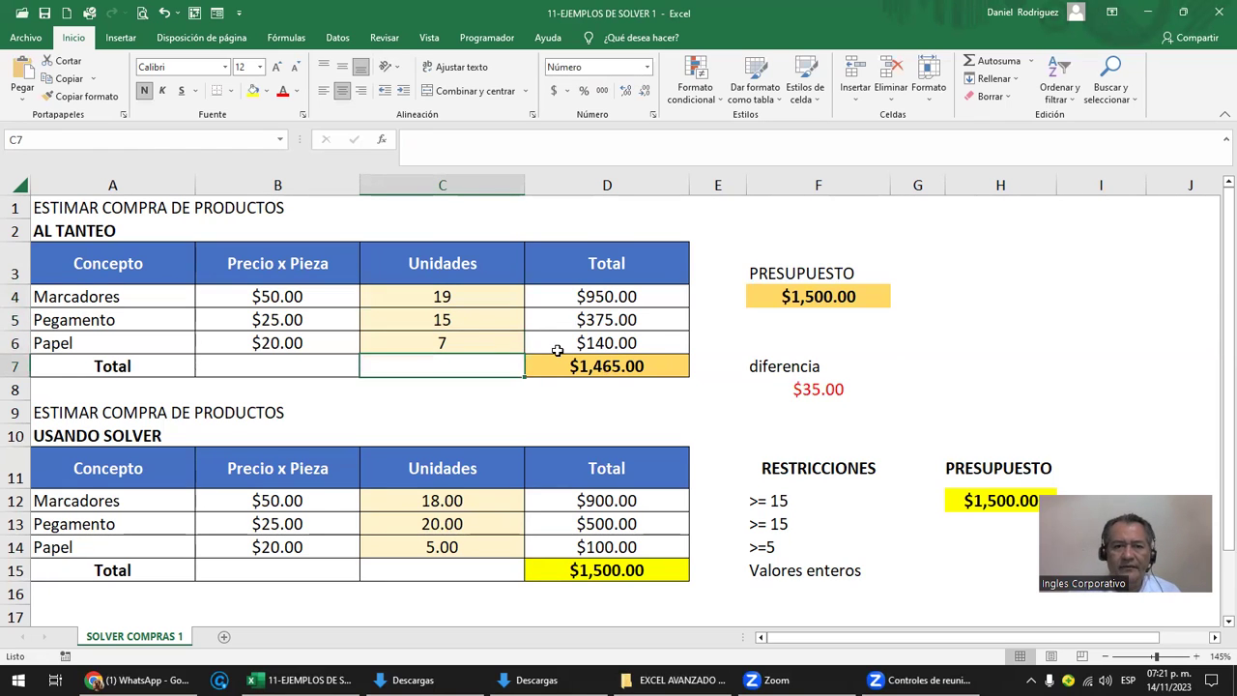
pyautogui.click(473, 322)
pyautogui.write('16')
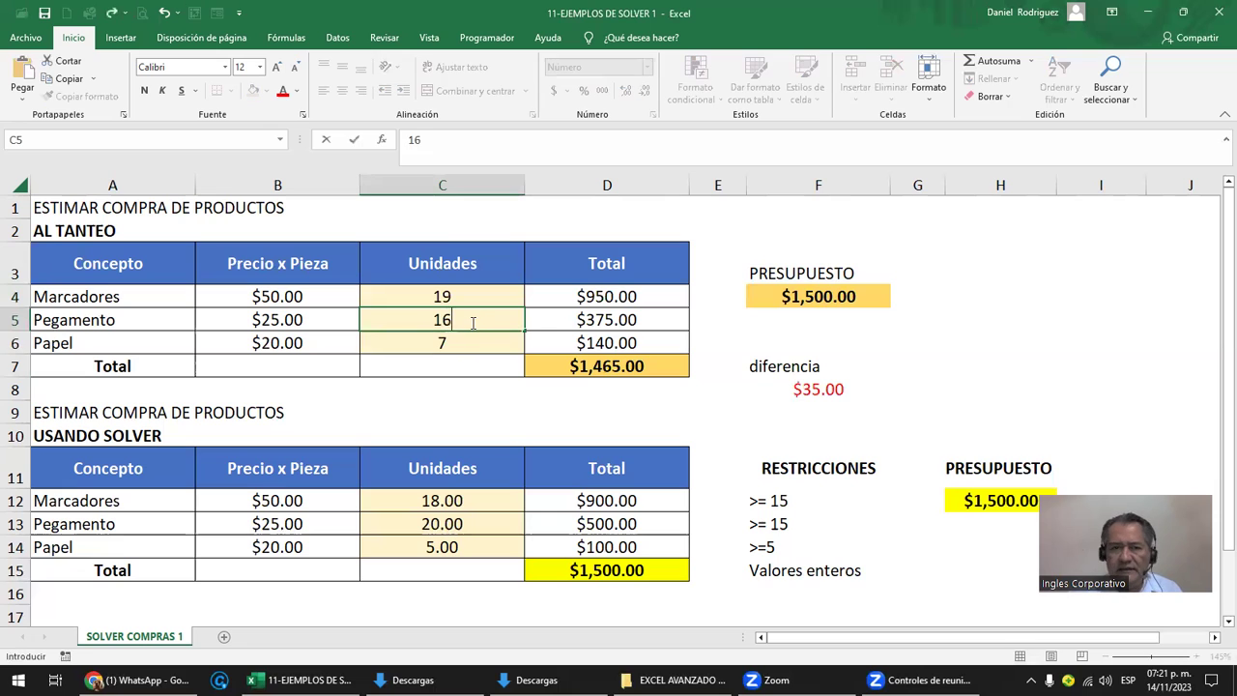
pyautogui.press('Return')
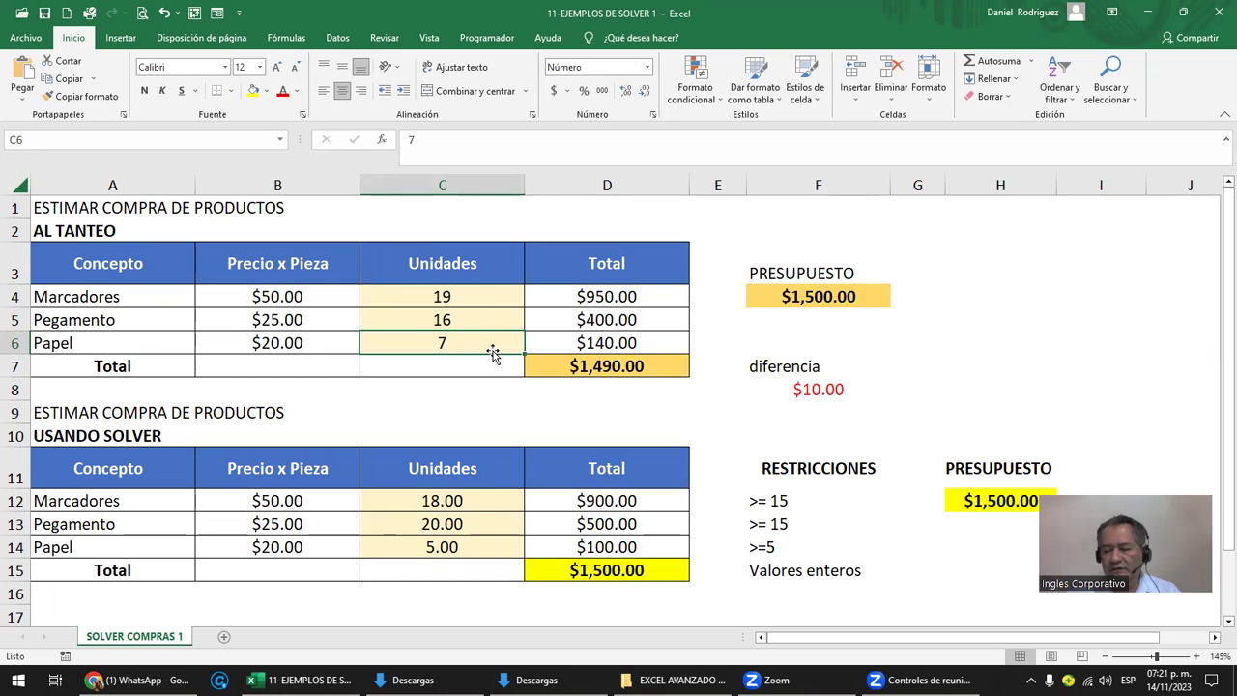
pyautogui.write('8')
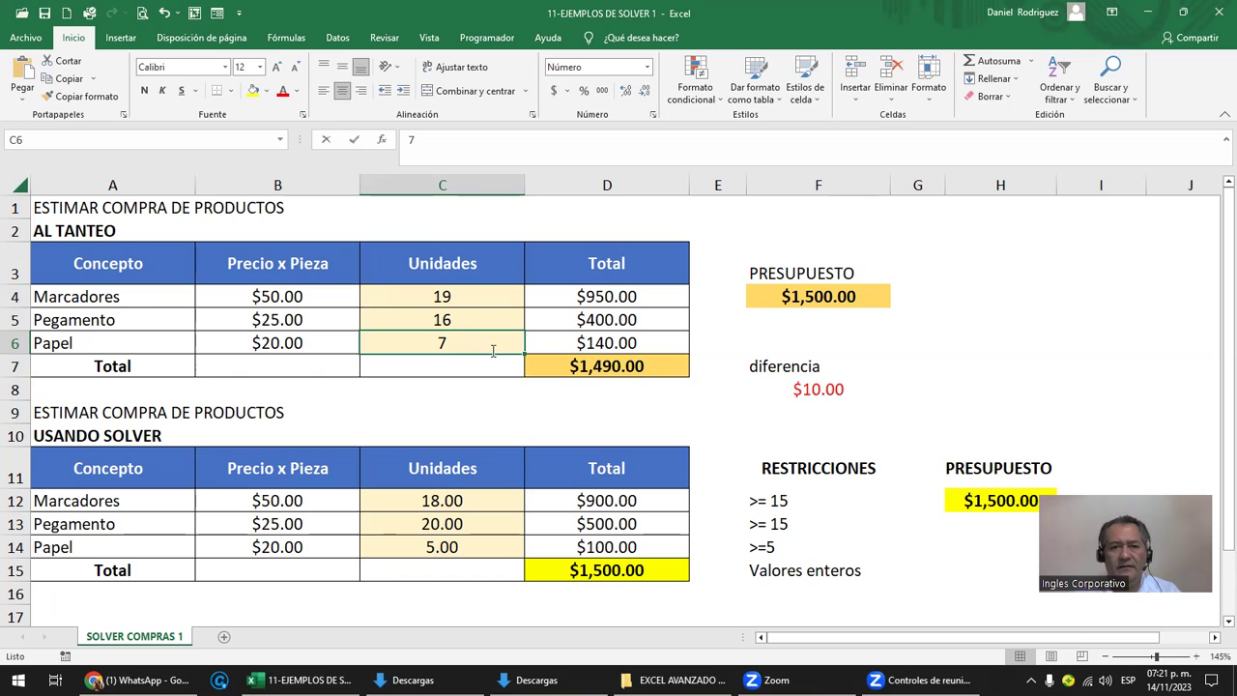
pyautogui.press('Return')
pyautogui.click(621, 366)
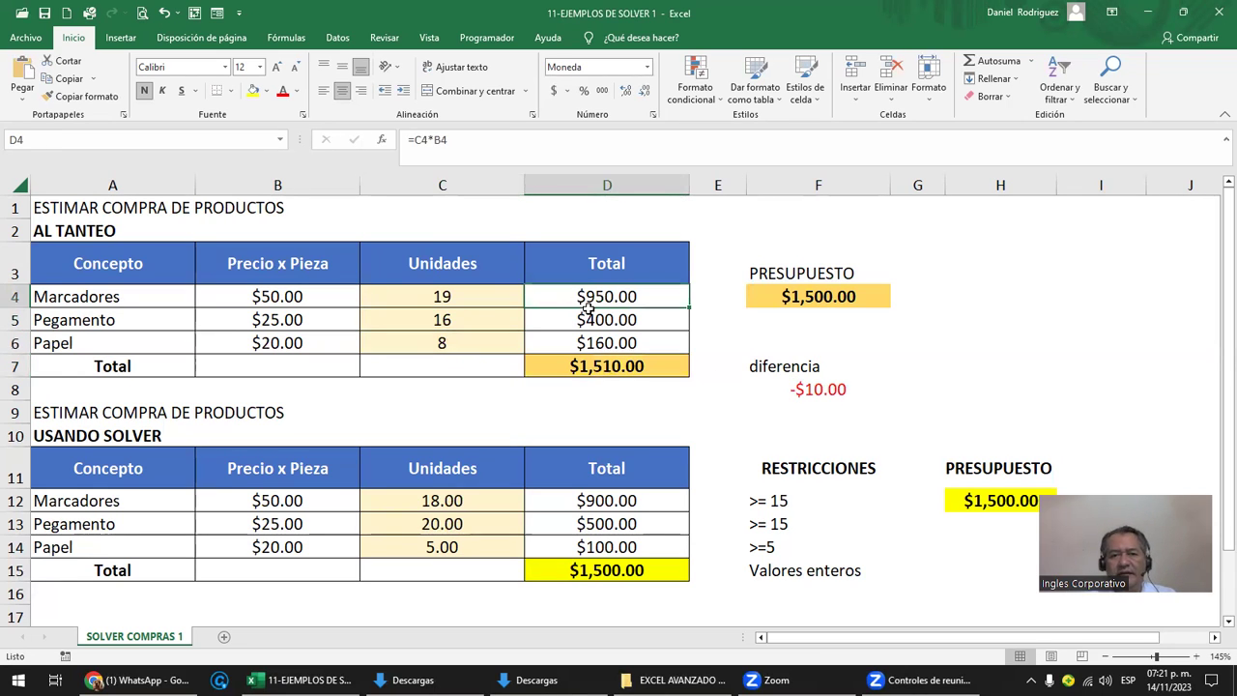
pyautogui.moveTo(582, 296); pyautogui.dragTo(611, 339)
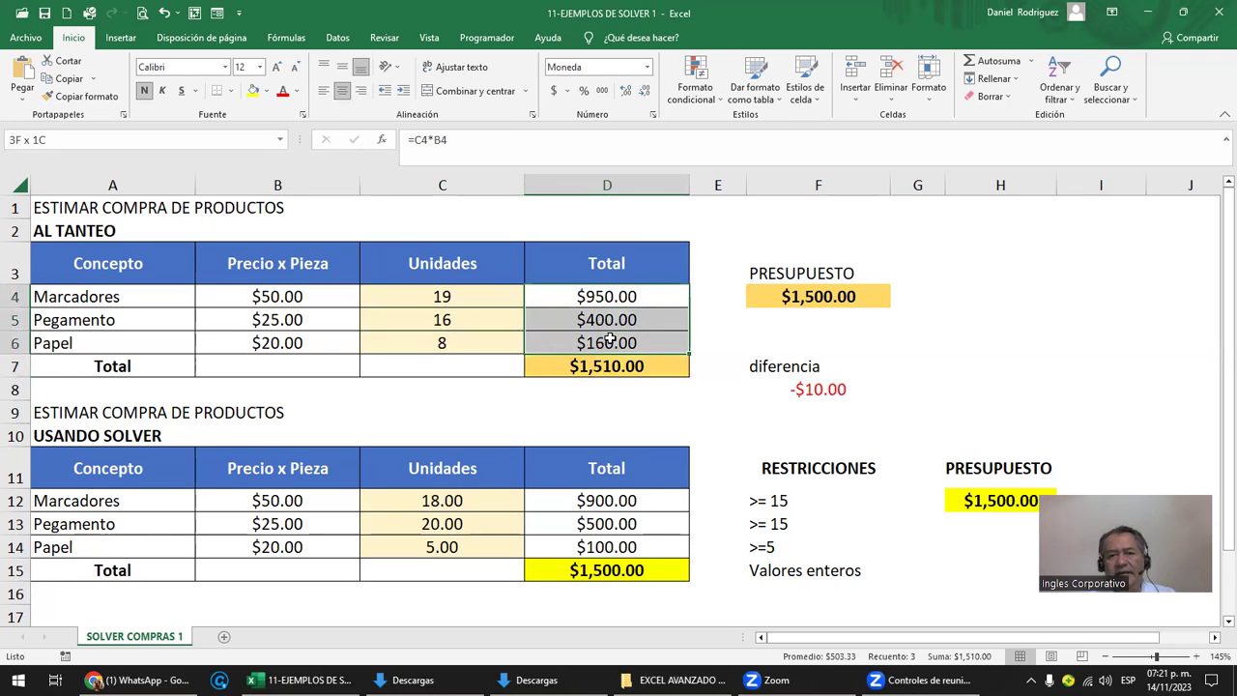
pyautogui.click(809, 387)
pyautogui.click(640, 363)
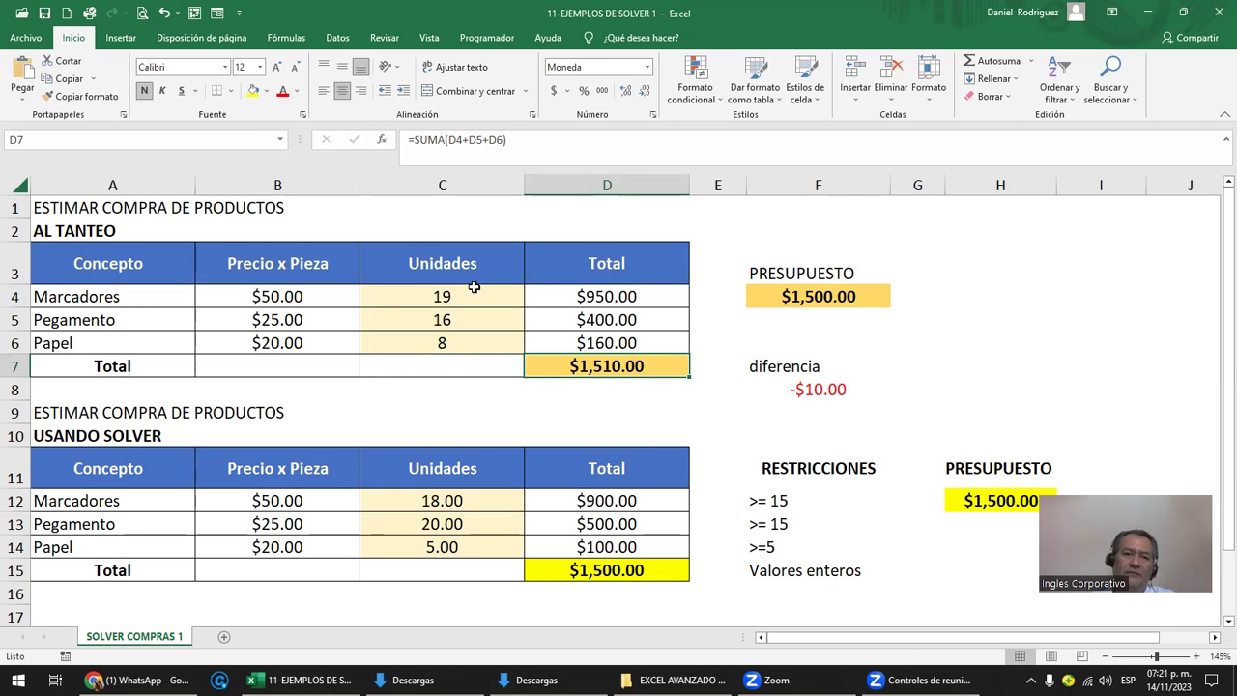
pyautogui.moveTo(441, 265); pyautogui.dragTo(428, 350)
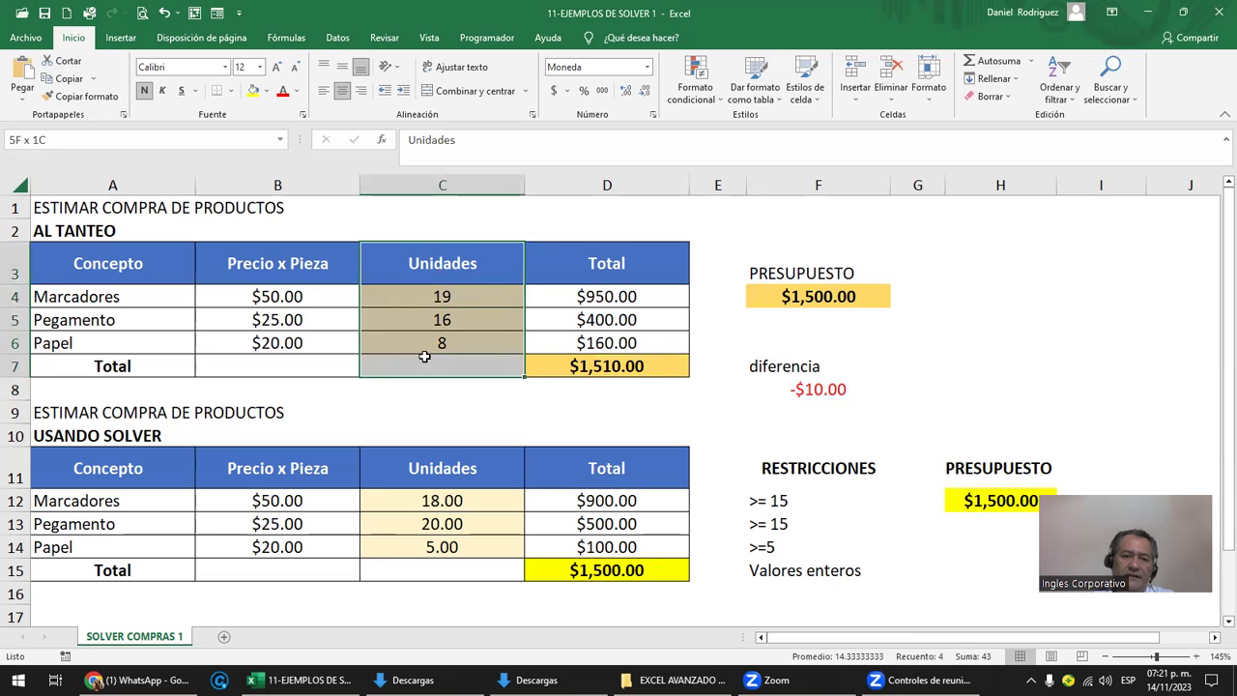
pyautogui.click(453, 298)
pyautogui.moveTo(449, 323); pyautogui.dragTo(441, 343)
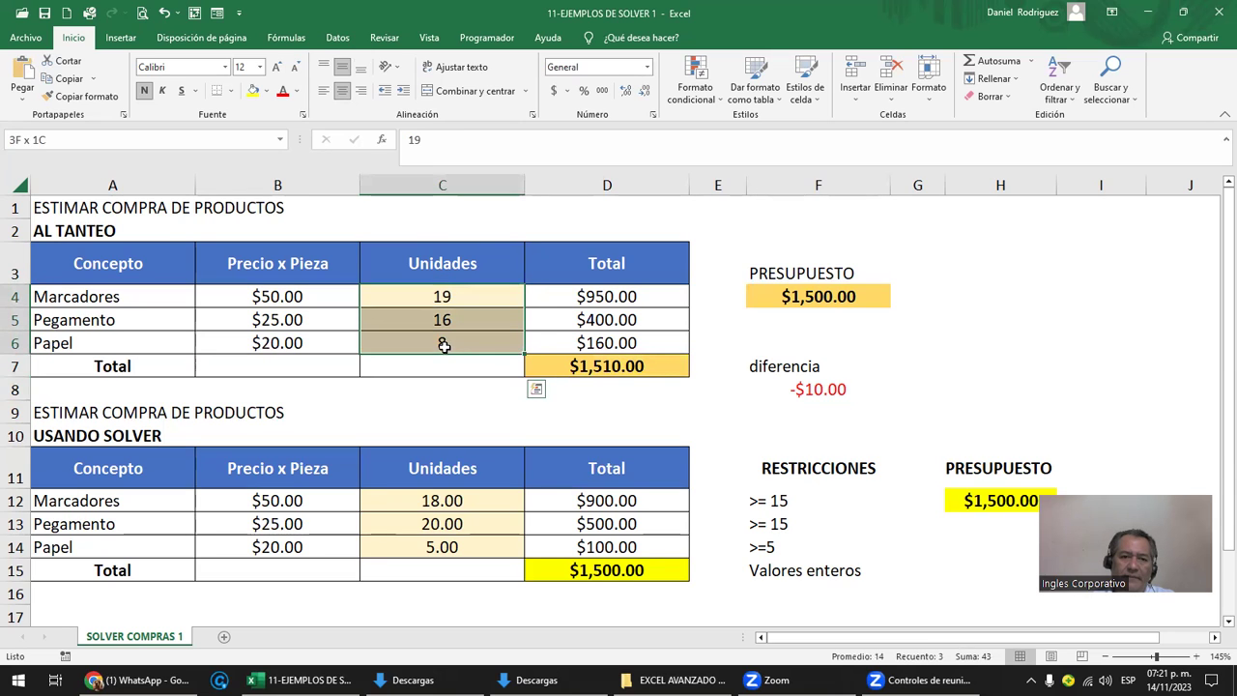
pyautogui.click(604, 369)
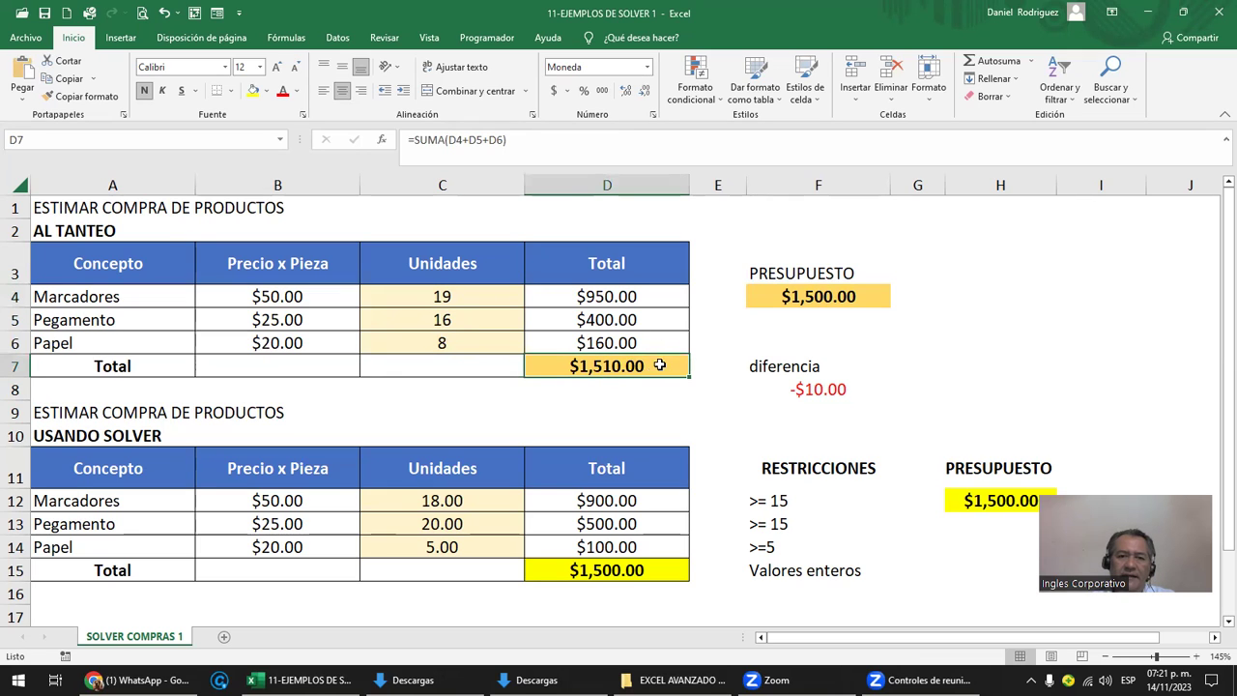
pyautogui.moveTo(446, 295); pyautogui.dragTo(445, 342)
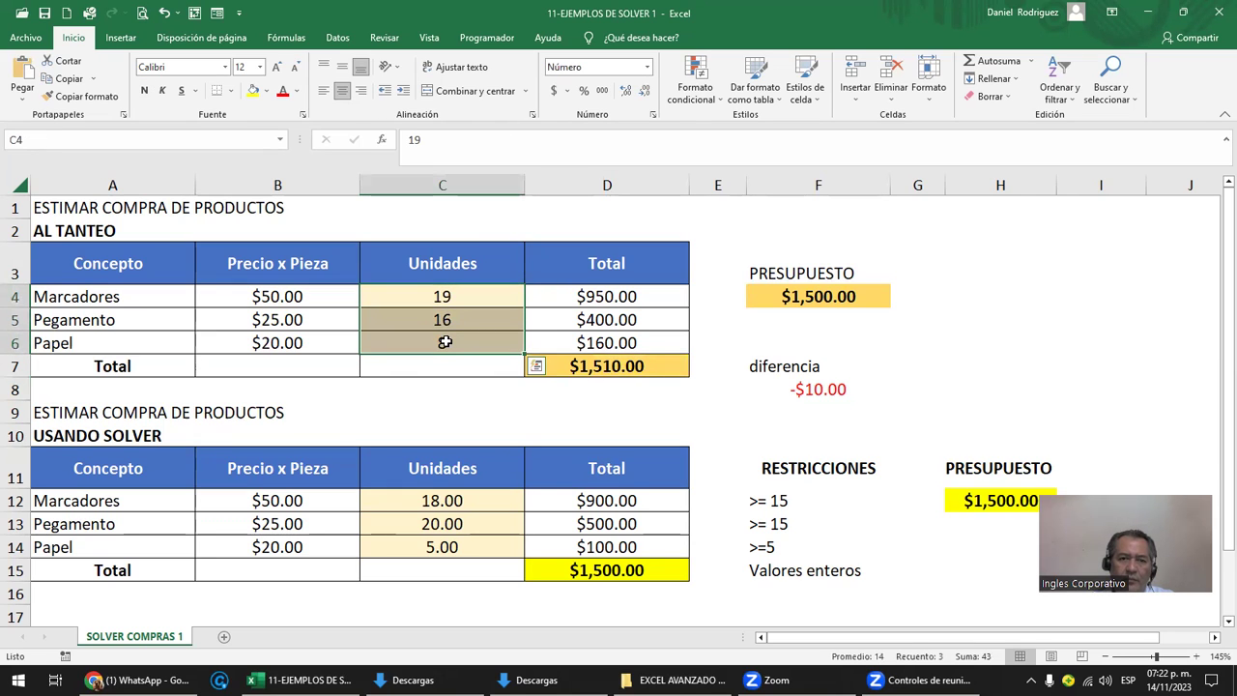
pyautogui.moveTo(266, 179); pyautogui.dragTo(140, 184)
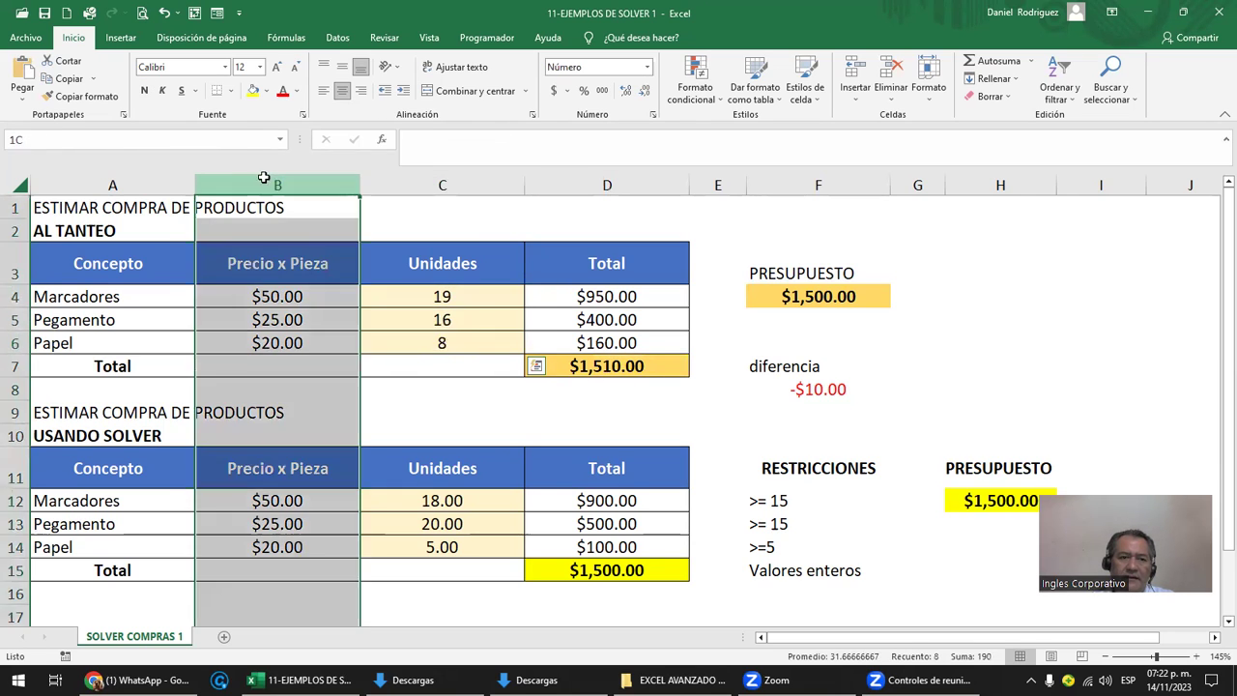
pyautogui.doubleClick(597, 295)
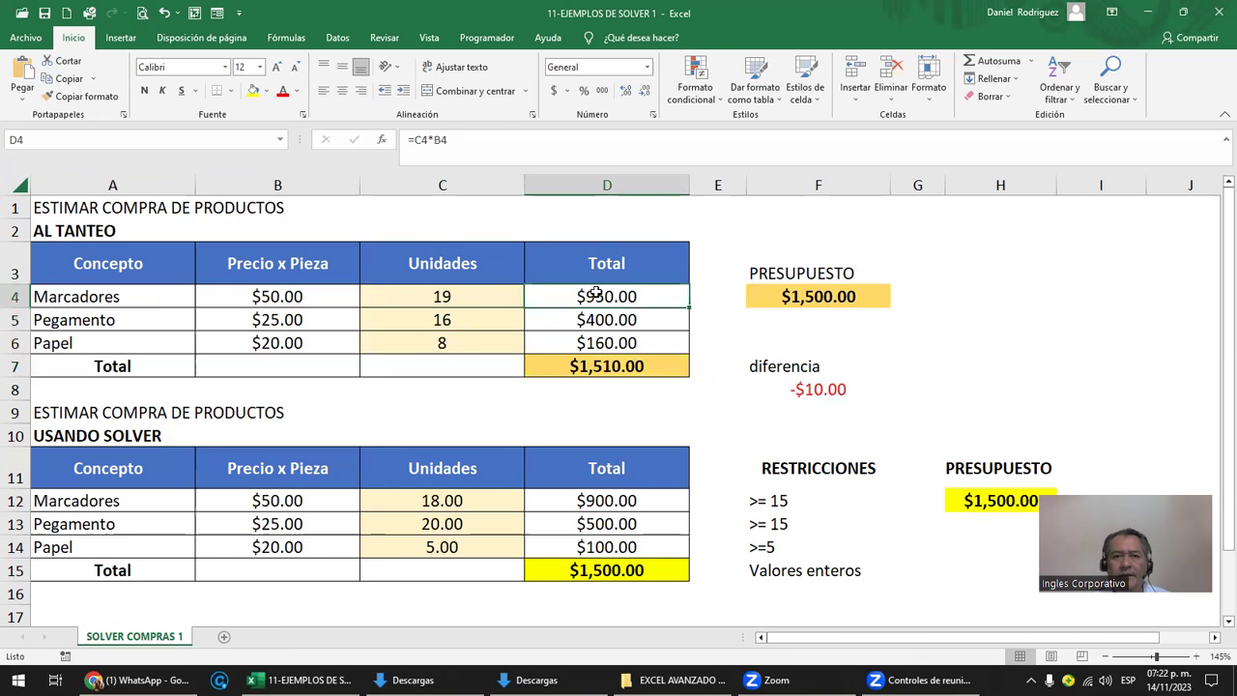
pyautogui.press('Escape')
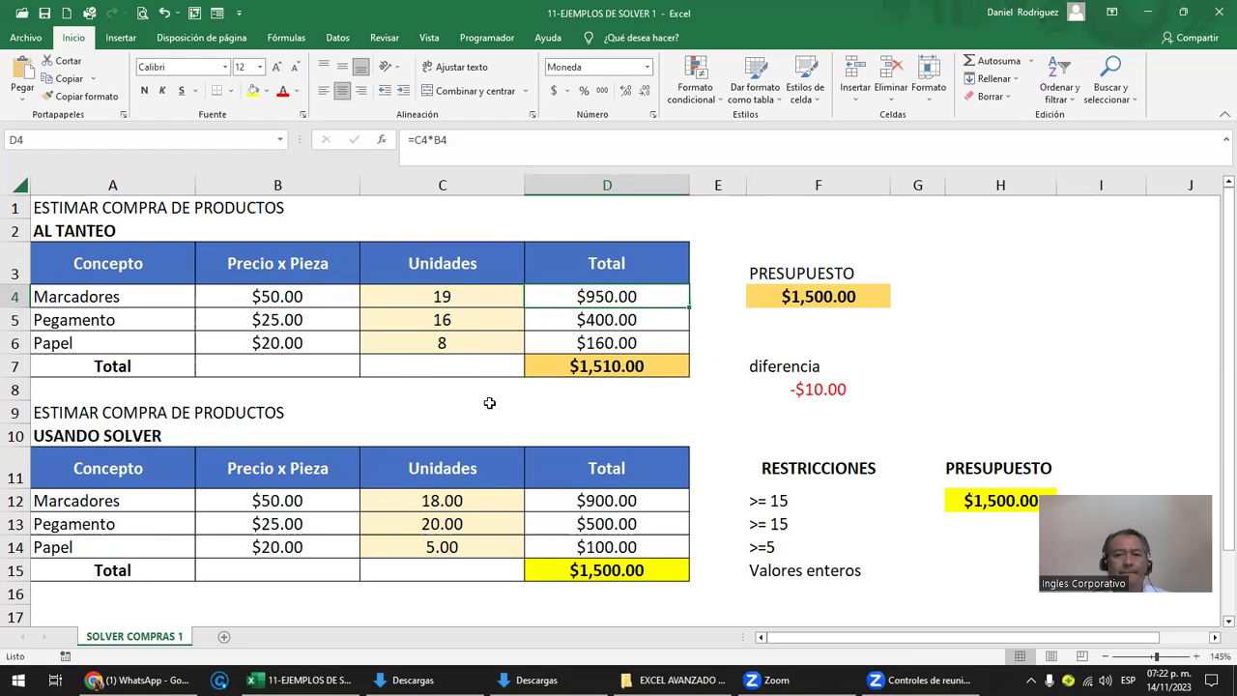
# Step: Zoom the sheet to 175%, return to the first column and select the trial units
pyautogui.keyDown('ctrl'); pyautogui.scroll(2, 489, 402); pyautogui.keyUp('ctrl')
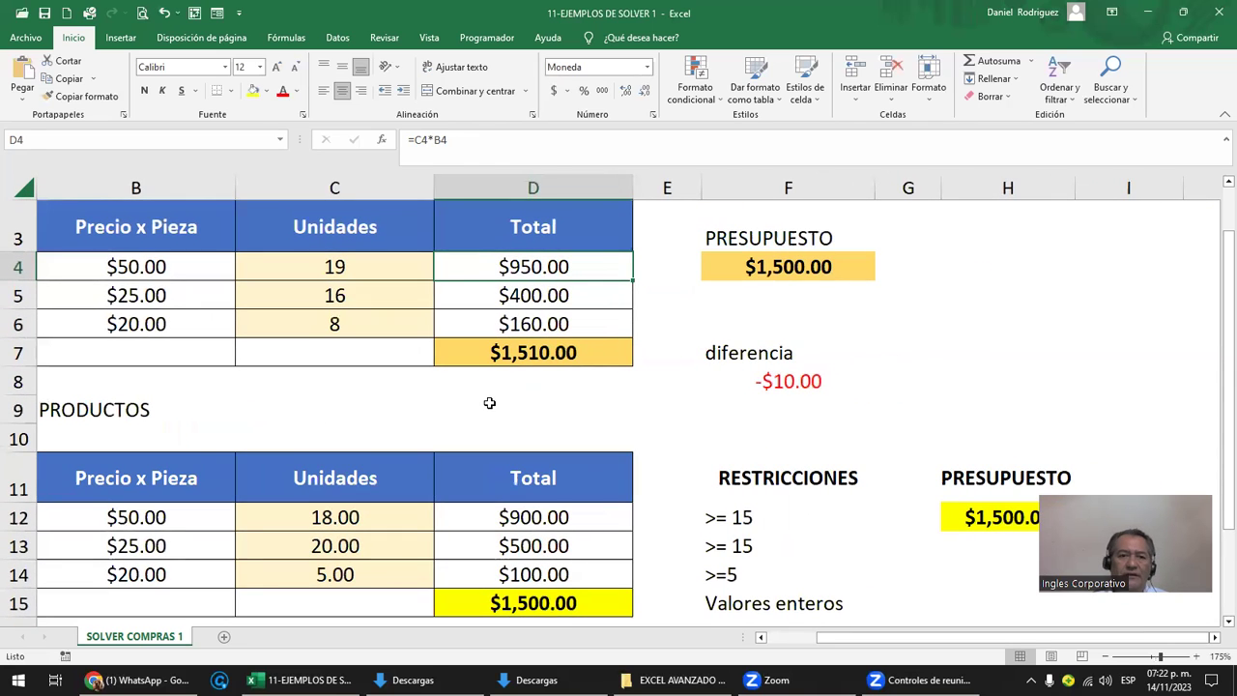
pyautogui.press('Left')
pyautogui.press('Left')
pyautogui.press('Left')
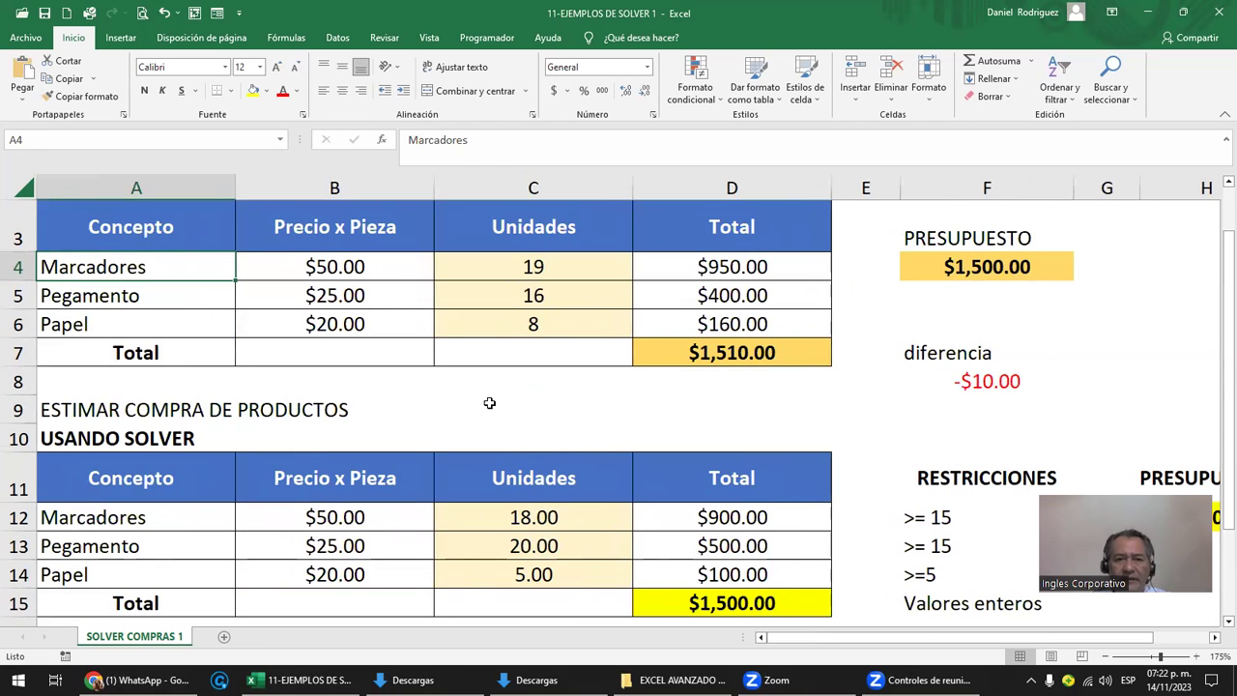
pyautogui.moveTo(539, 267); pyautogui.dragTo(536, 322)
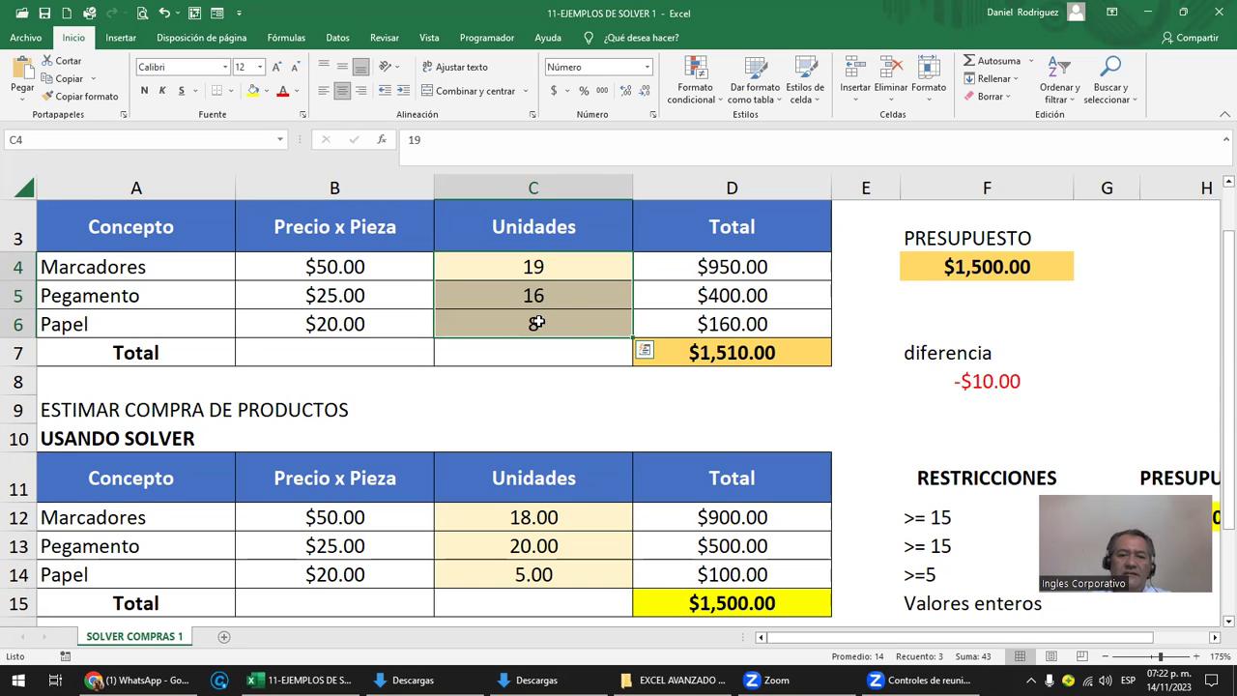
# Step: Review the Solver table's Marcadores, Pegamento and Papel unit values
pyautogui.scroll(-1, 536, 323)
pyautogui.scroll(-1, 536, 323)
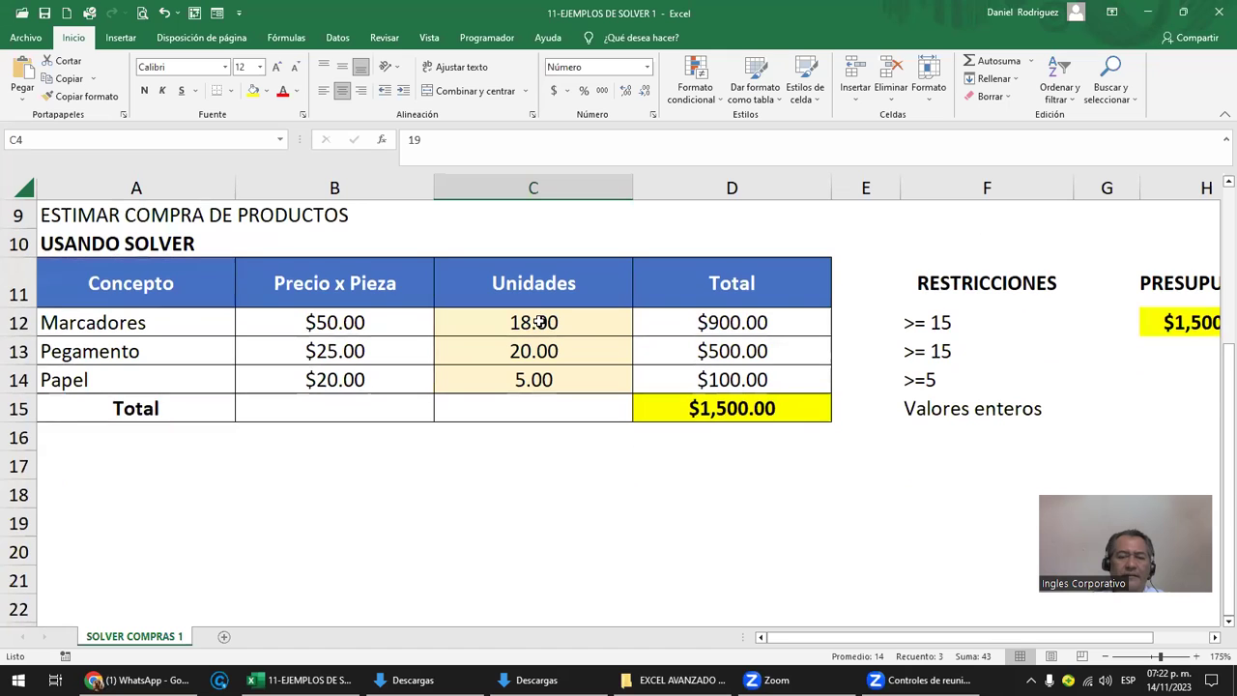
pyautogui.click(541, 322)
pyautogui.click(547, 349)
pyautogui.click(549, 379)
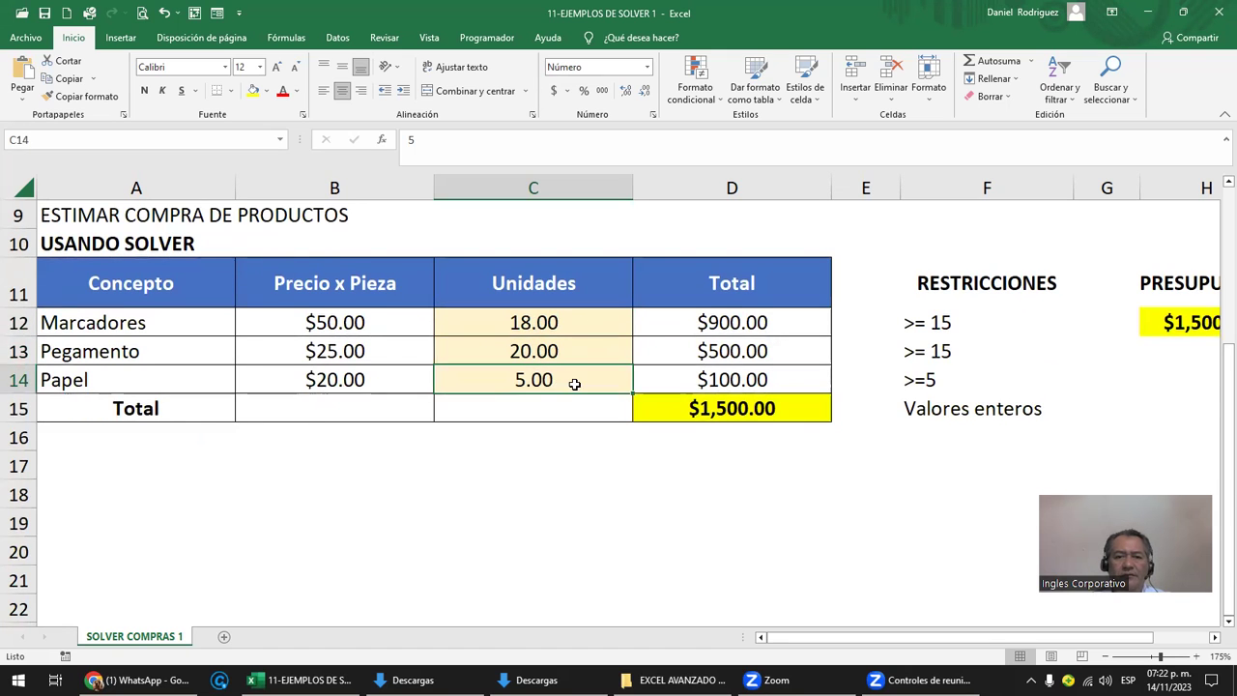
pyautogui.scroll(2, 561, 380)
# Step: Enter 18 Marcadores, 20 Pegamento and 5 Papel trial units, reaching exactly $1,500.00
pyautogui.click(534, 267)
pyautogui.write('18')
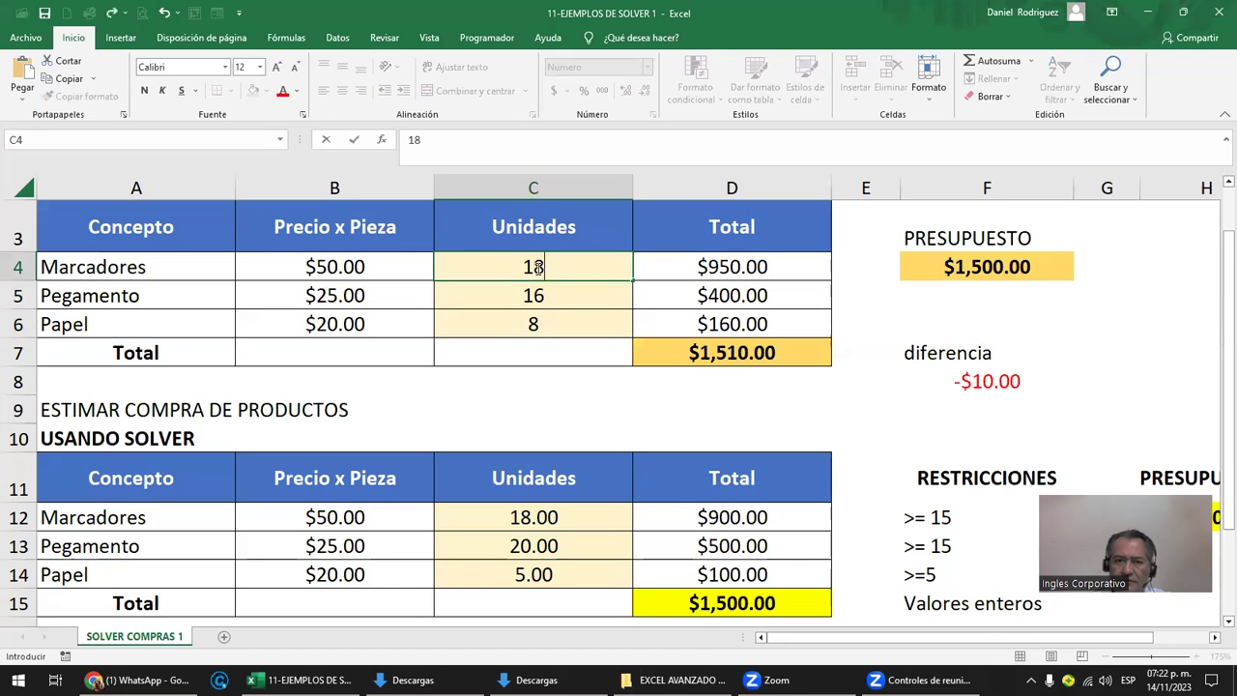
pyautogui.press('Return')
pyautogui.write('20')
pyautogui.press('Return')
pyautogui.write('5')
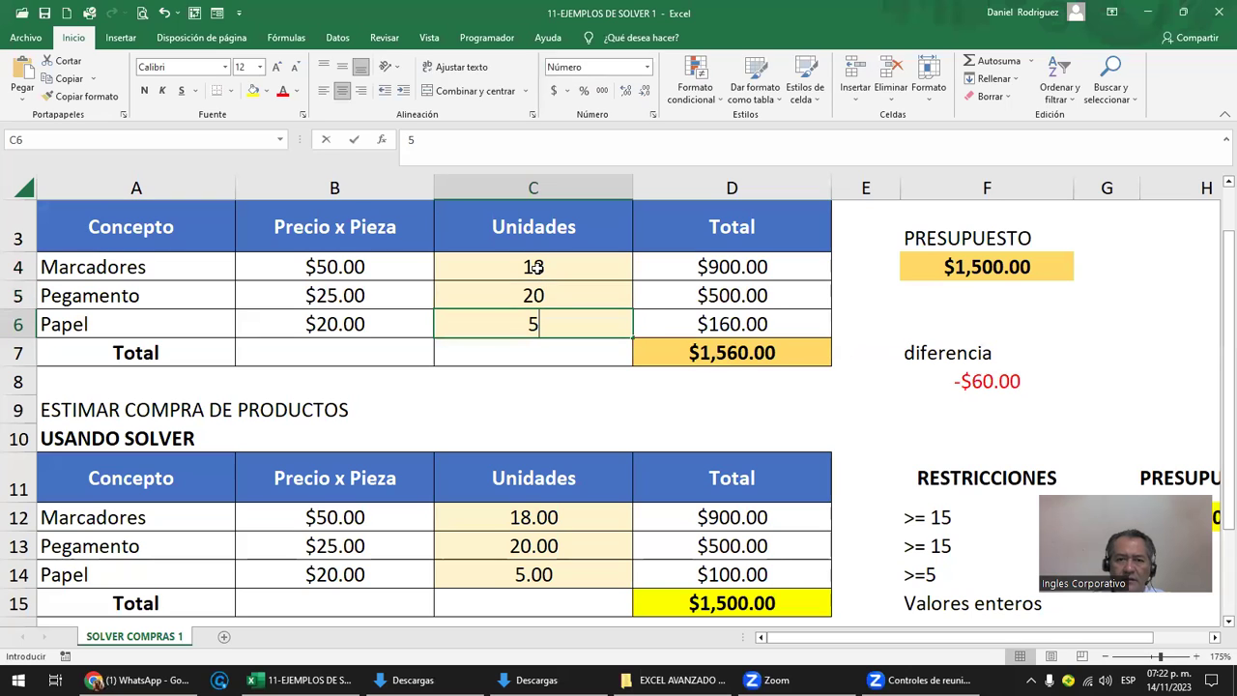
pyautogui.press('Return')
pyautogui.moveTo(539, 271); pyautogui.dragTo(532, 322)
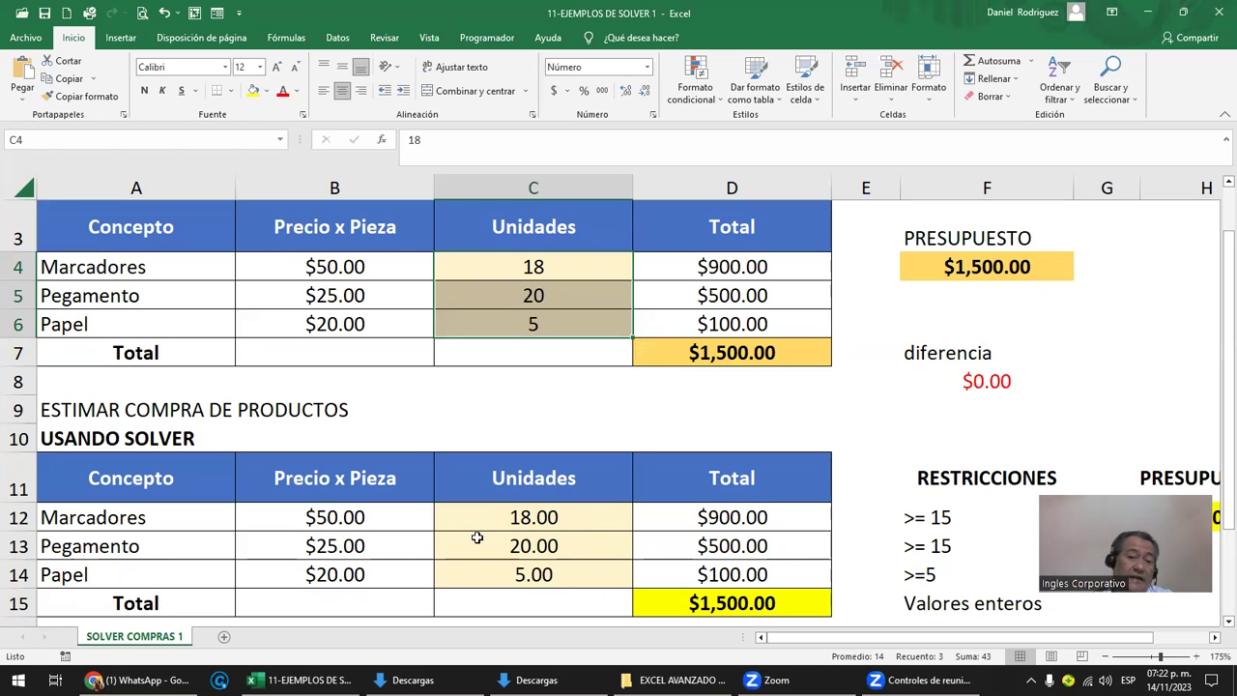
pyautogui.click(512, 380)
# Step: Delete the RESTRICCIONES notes in F11:F15 beside the Solver table
pyautogui.moveTo(529, 270); pyautogui.dragTo(539, 326)
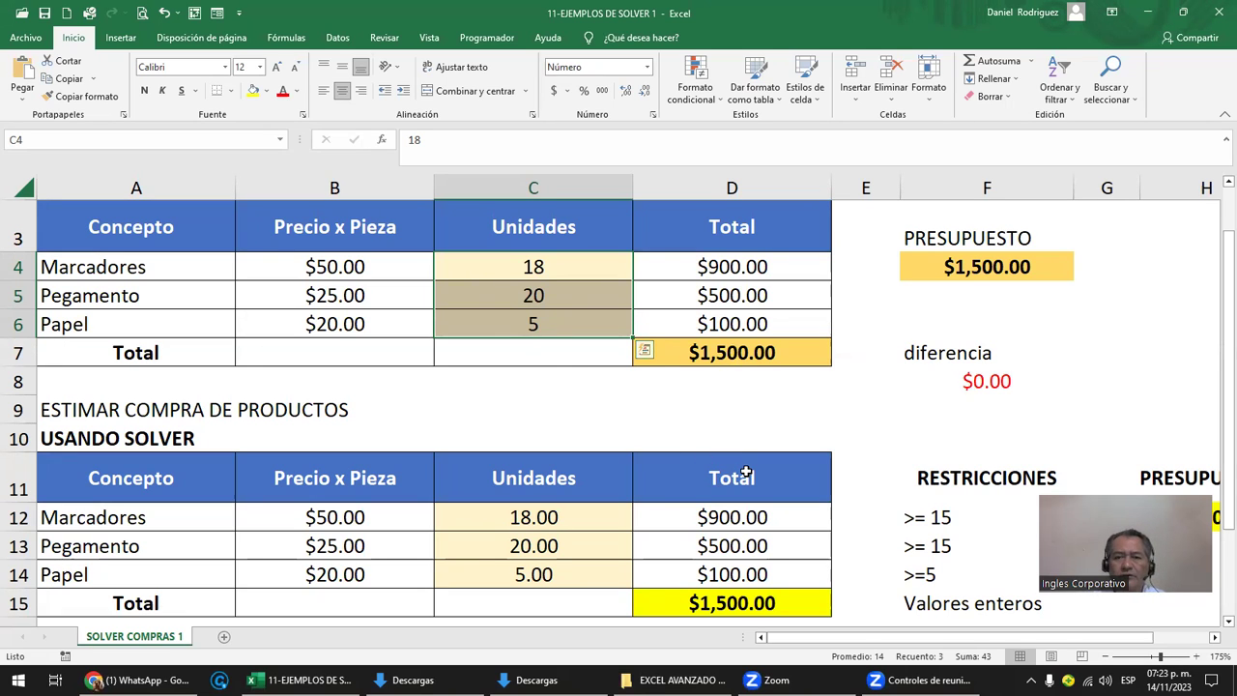
pyautogui.scroll(1, 746, 472)
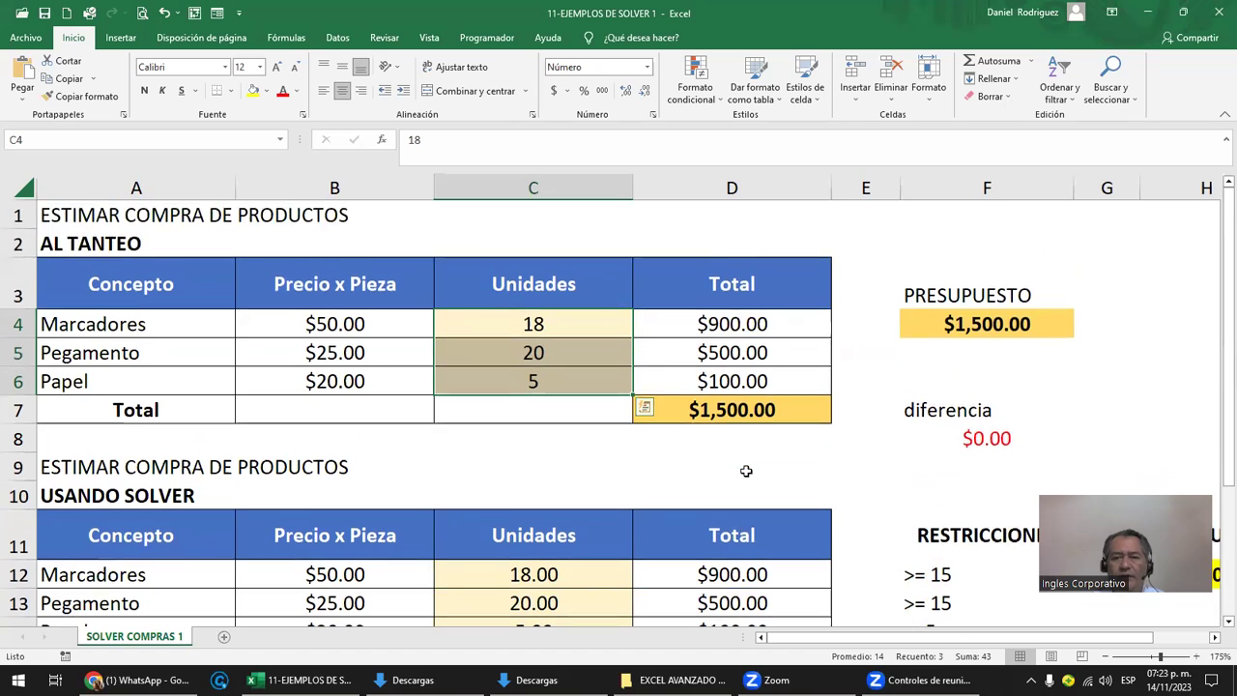
pyautogui.scroll(-2, 746, 472)
pyautogui.scroll(-1, 746, 472)
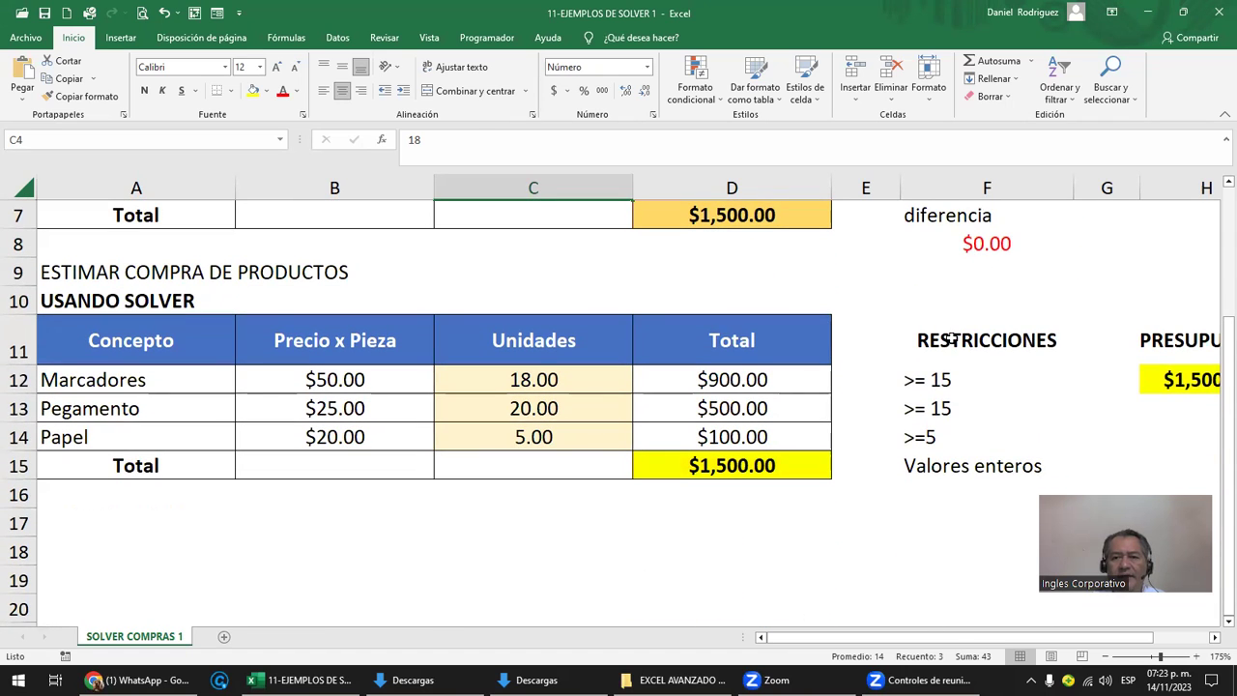
pyautogui.moveTo(952, 338); pyautogui.dragTo(1011, 464)
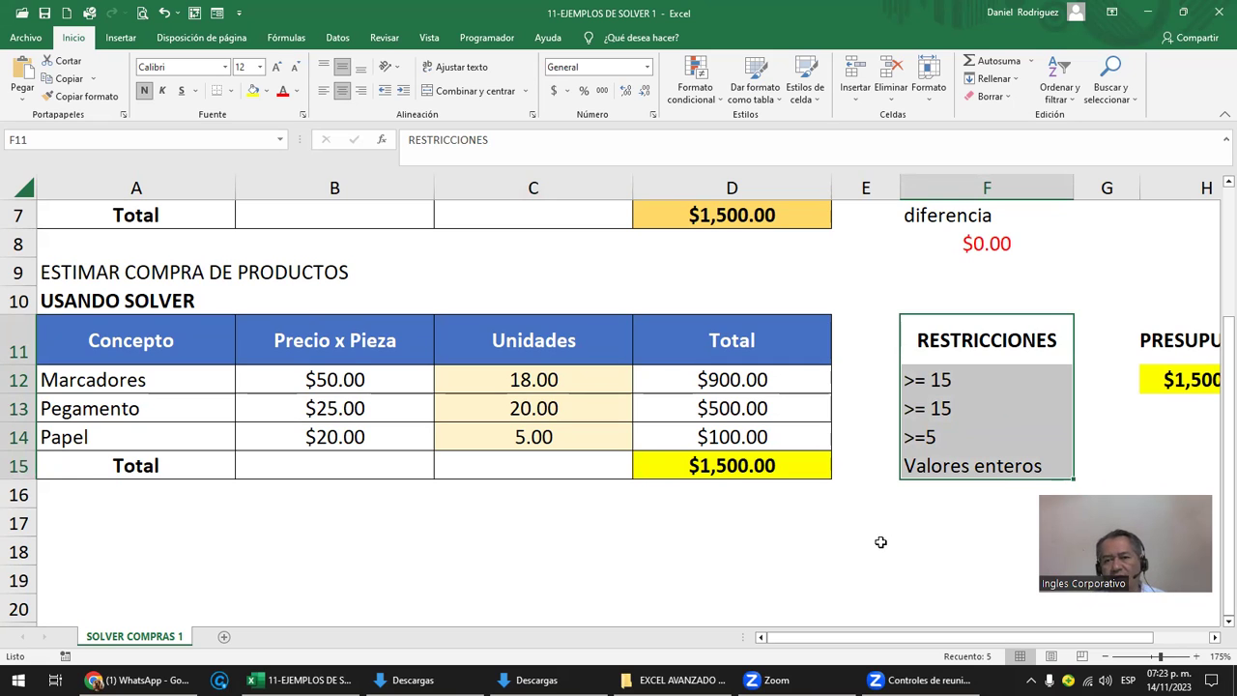
pyautogui.press('Delete')
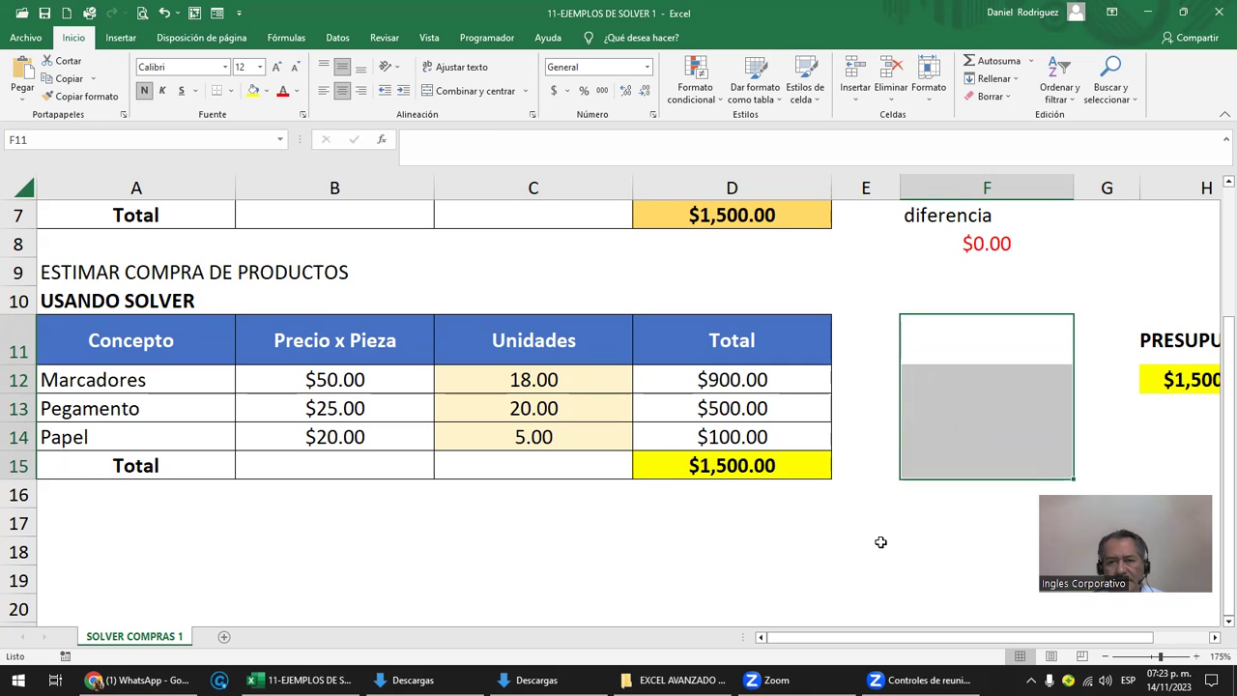
pyautogui.click(834, 300)
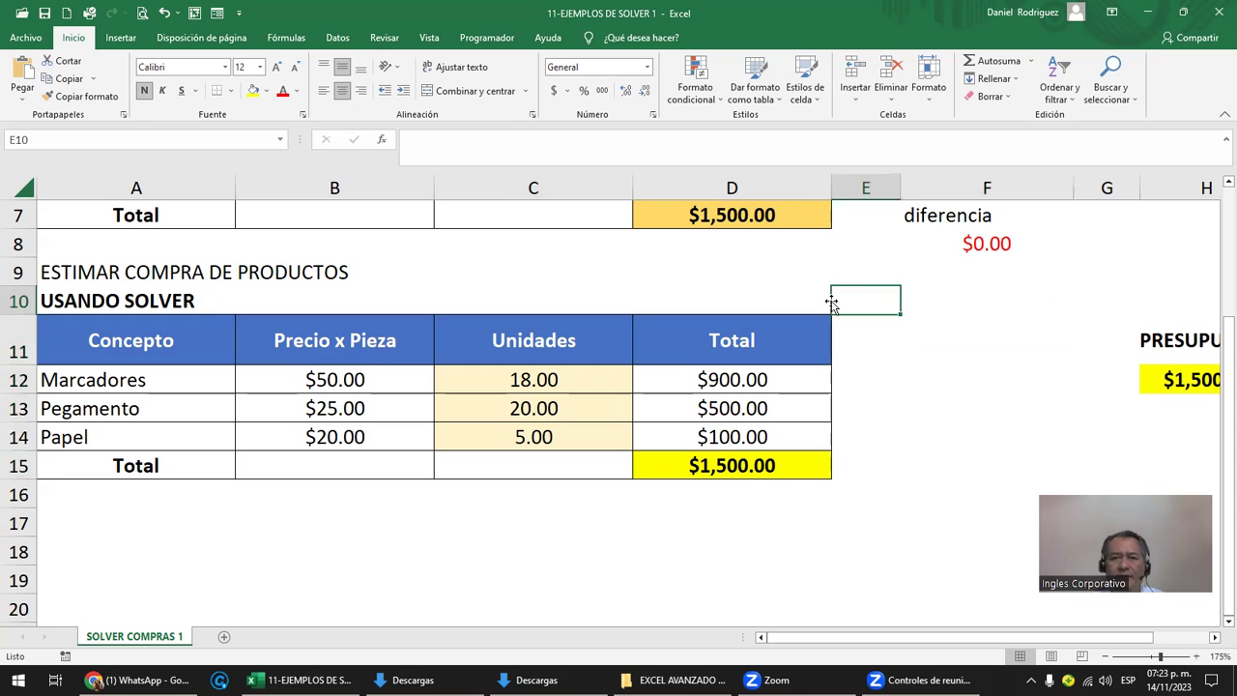
pyautogui.scroll(1, 831, 305)
pyautogui.scroll(1, 831, 305)
pyautogui.scroll(1, 831, 305)
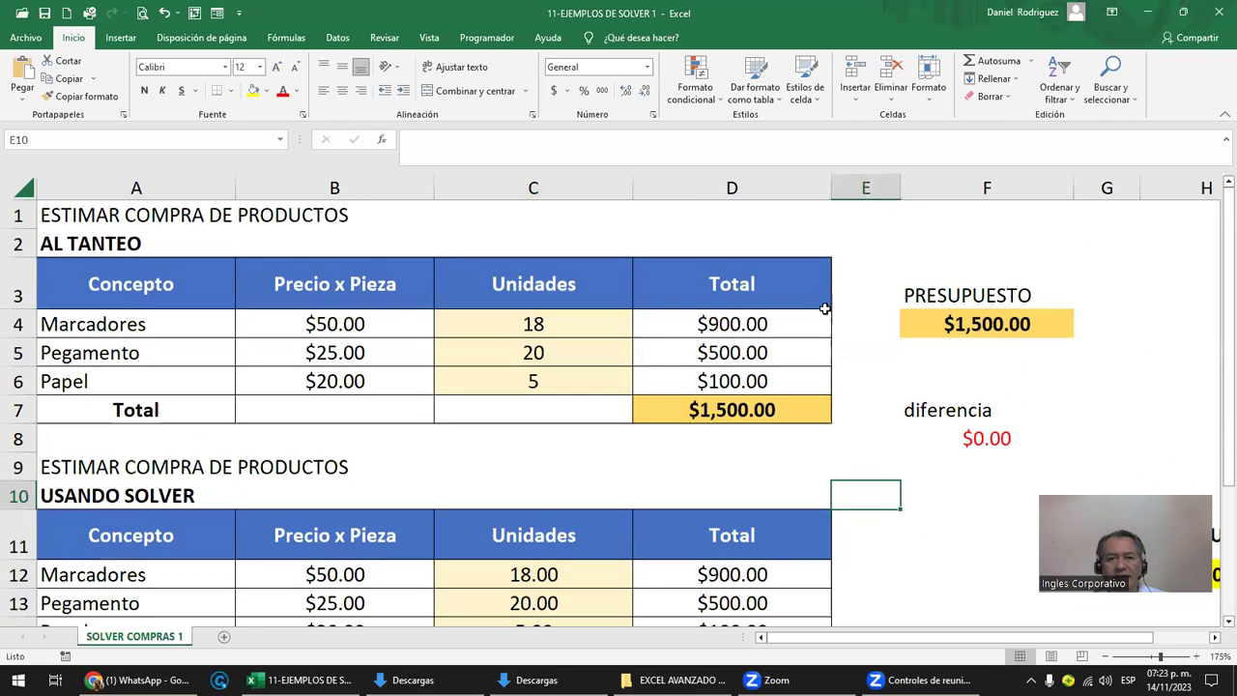
pyautogui.moveTo(521, 320); pyautogui.dragTo(527, 377)
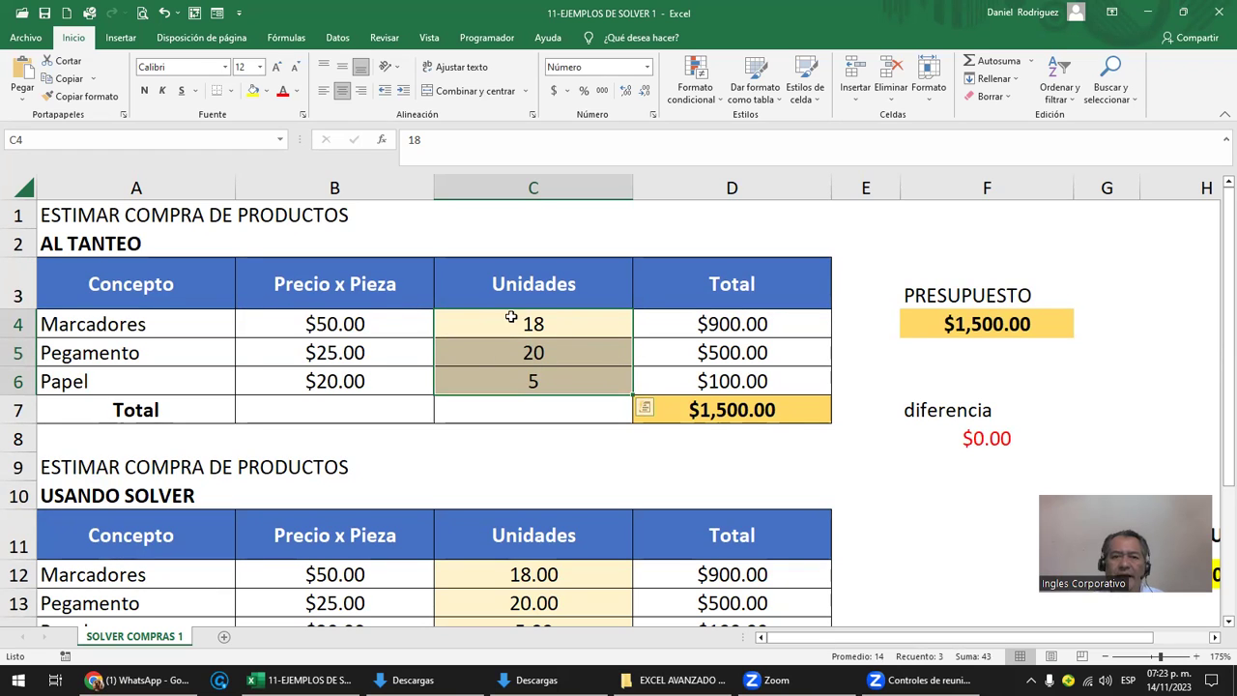
pyautogui.click(487, 326)
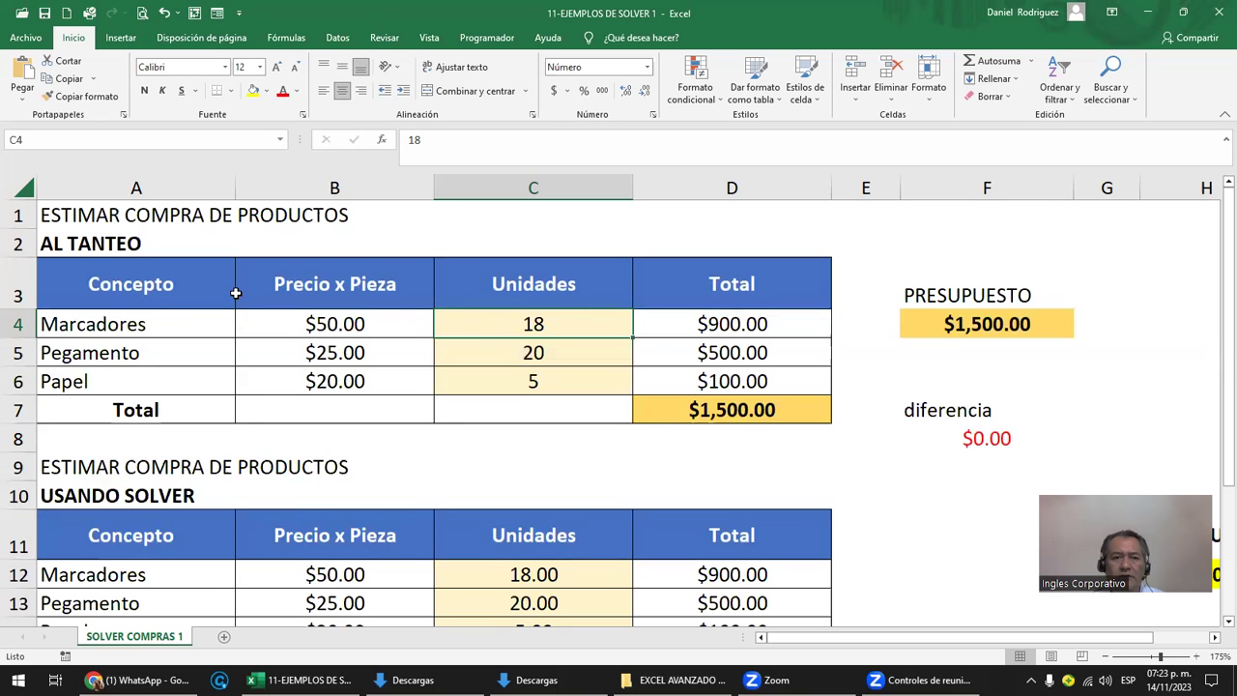
pyautogui.click(141, 326)
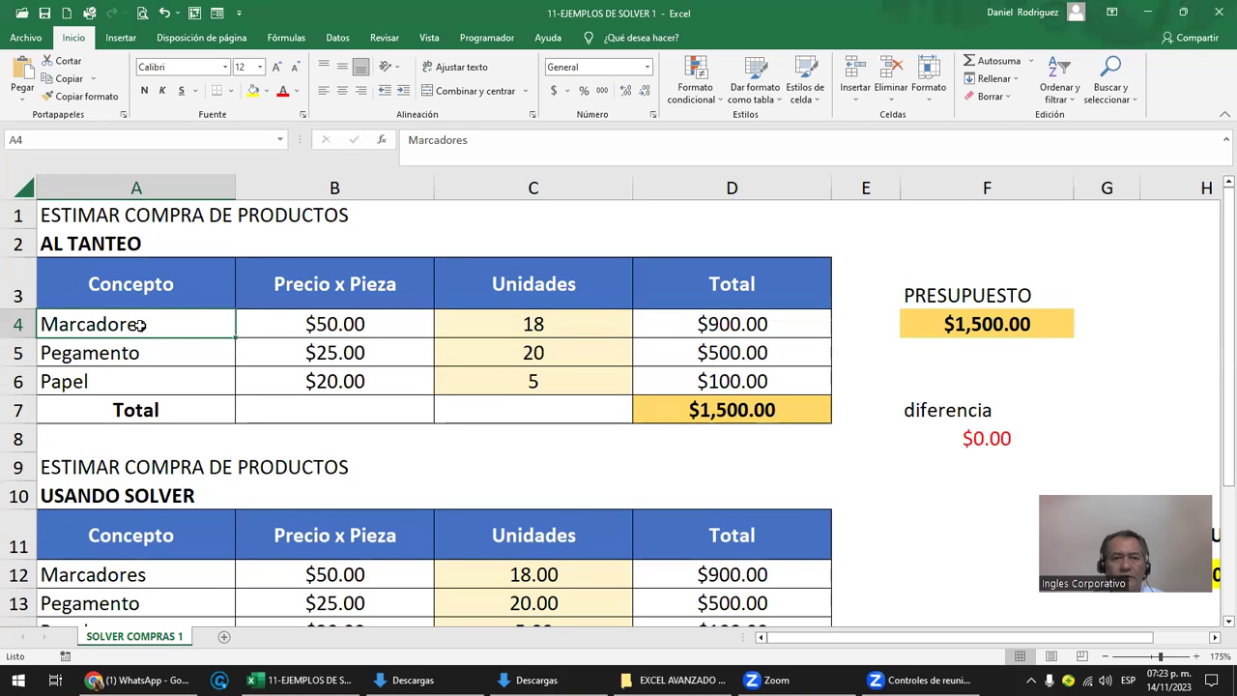
pyautogui.click(534, 353)
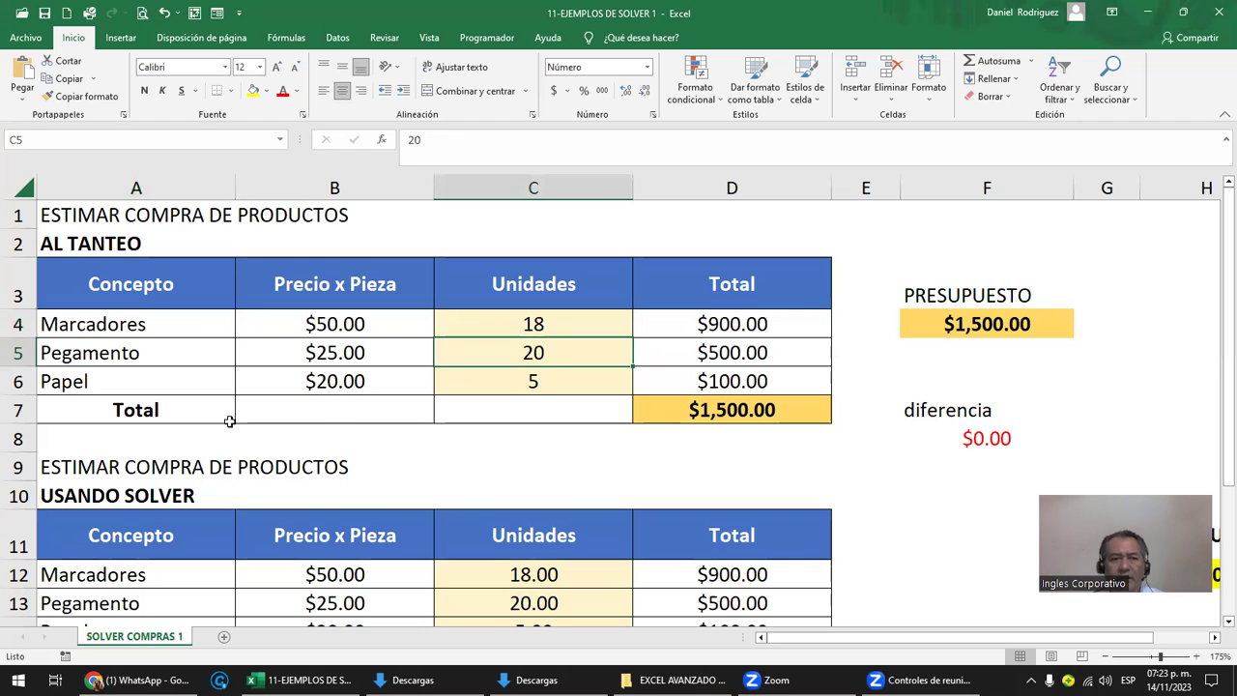
pyautogui.click(516, 383)
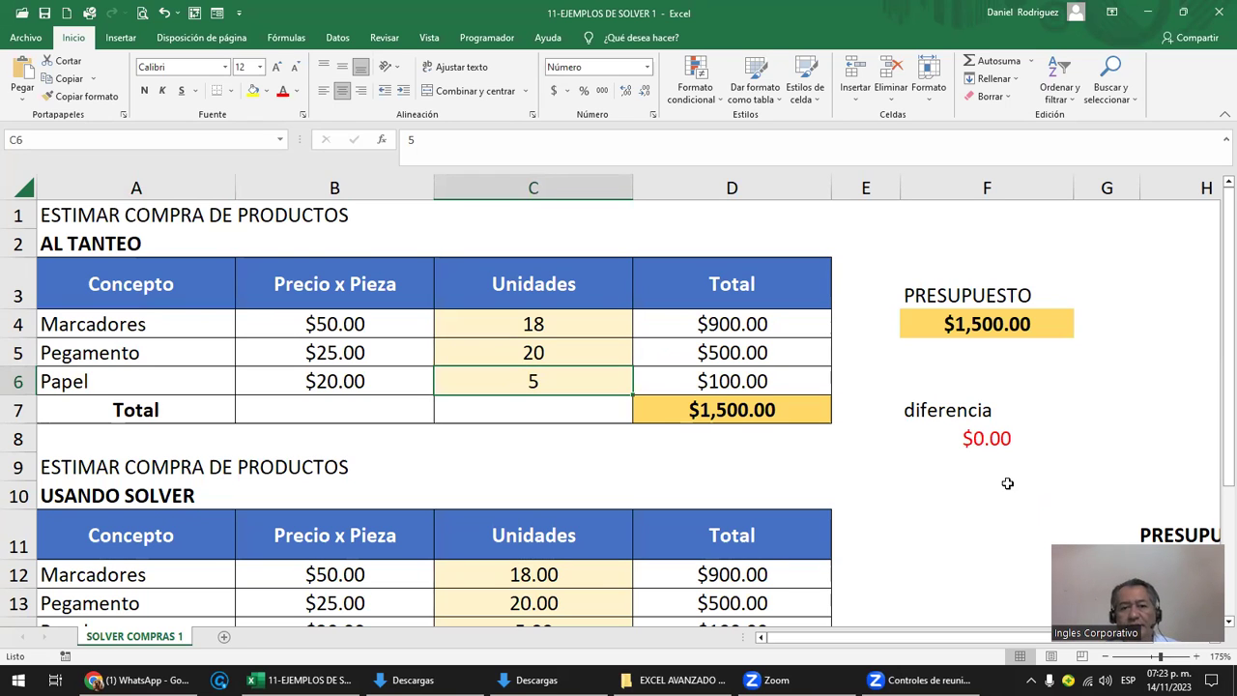
pyautogui.scroll(-1, 961, 502)
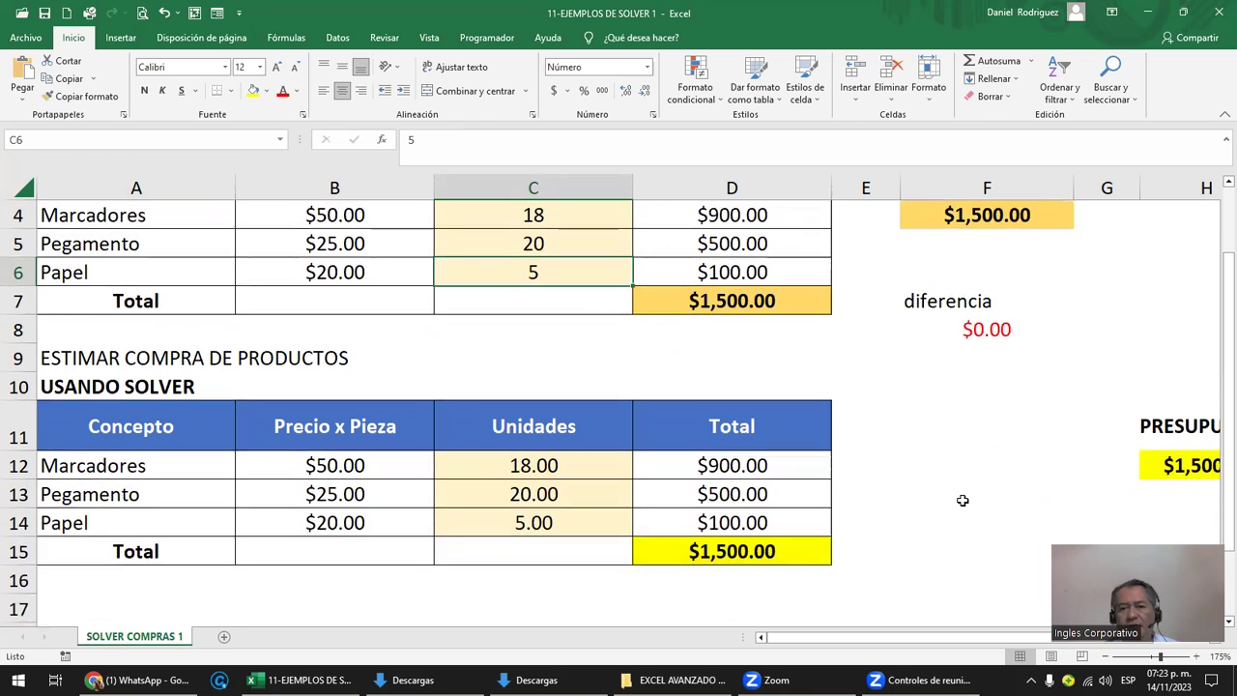
pyautogui.scroll(-1, 961, 502)
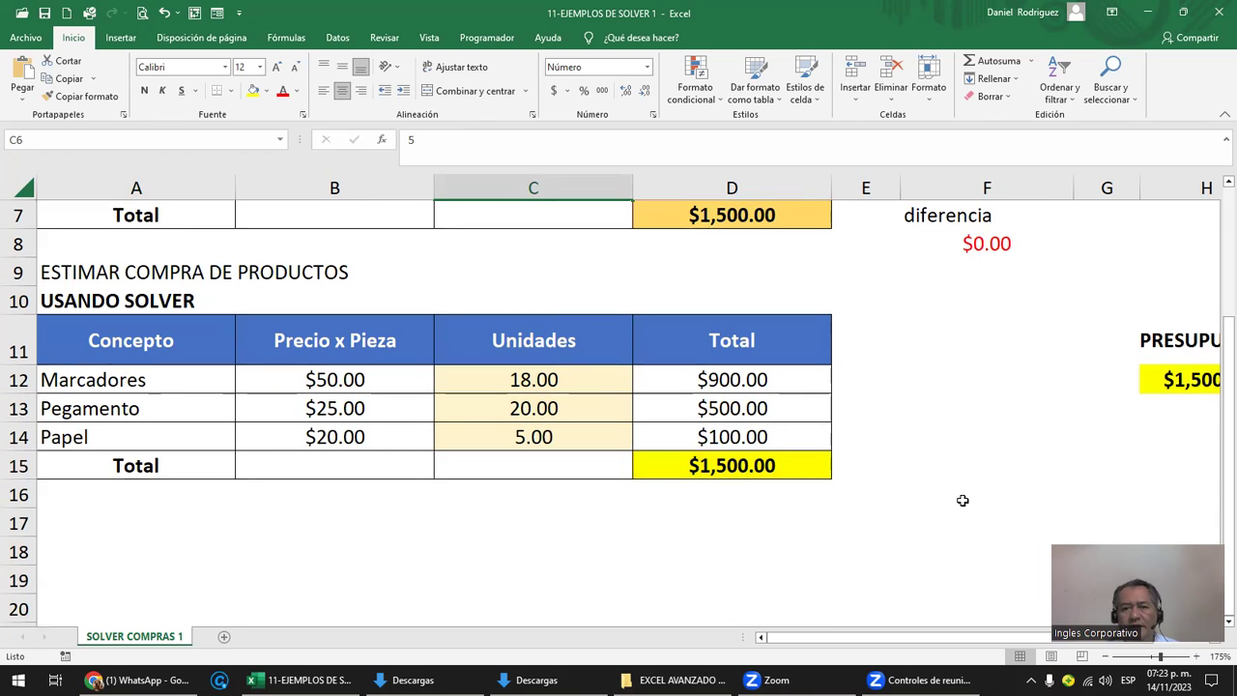
pyautogui.click(521, 382)
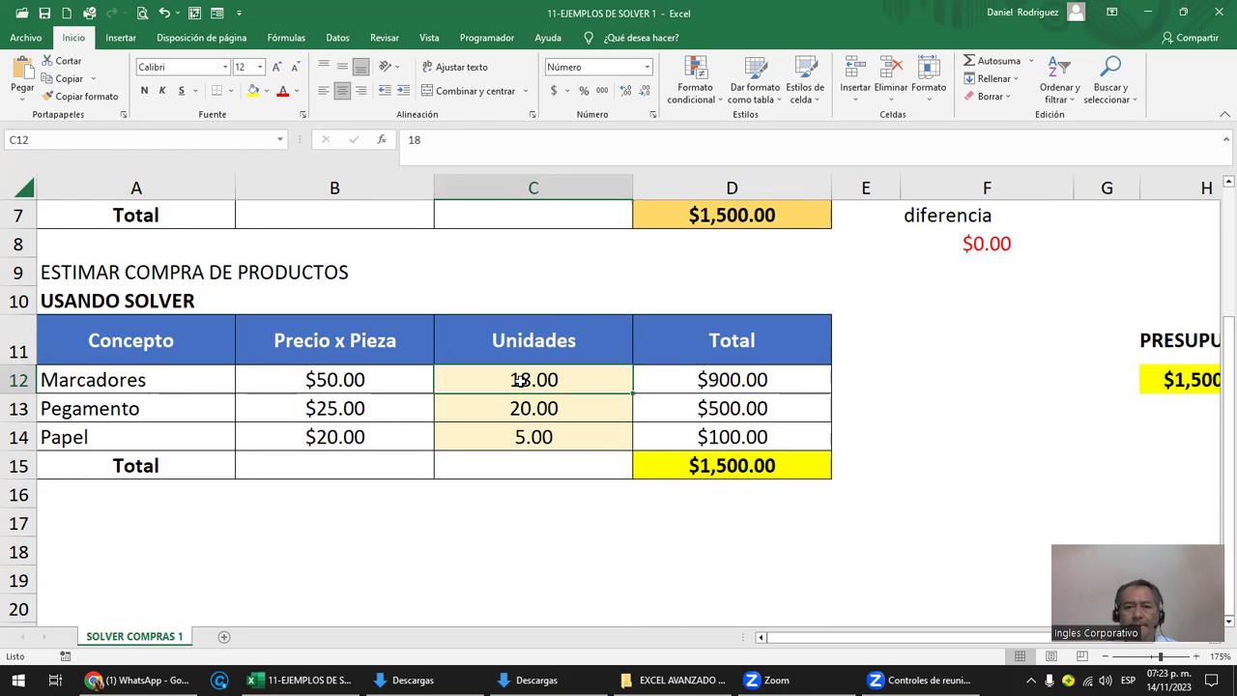
pyautogui.scroll(2, 526, 409)
pyautogui.click(539, 325)
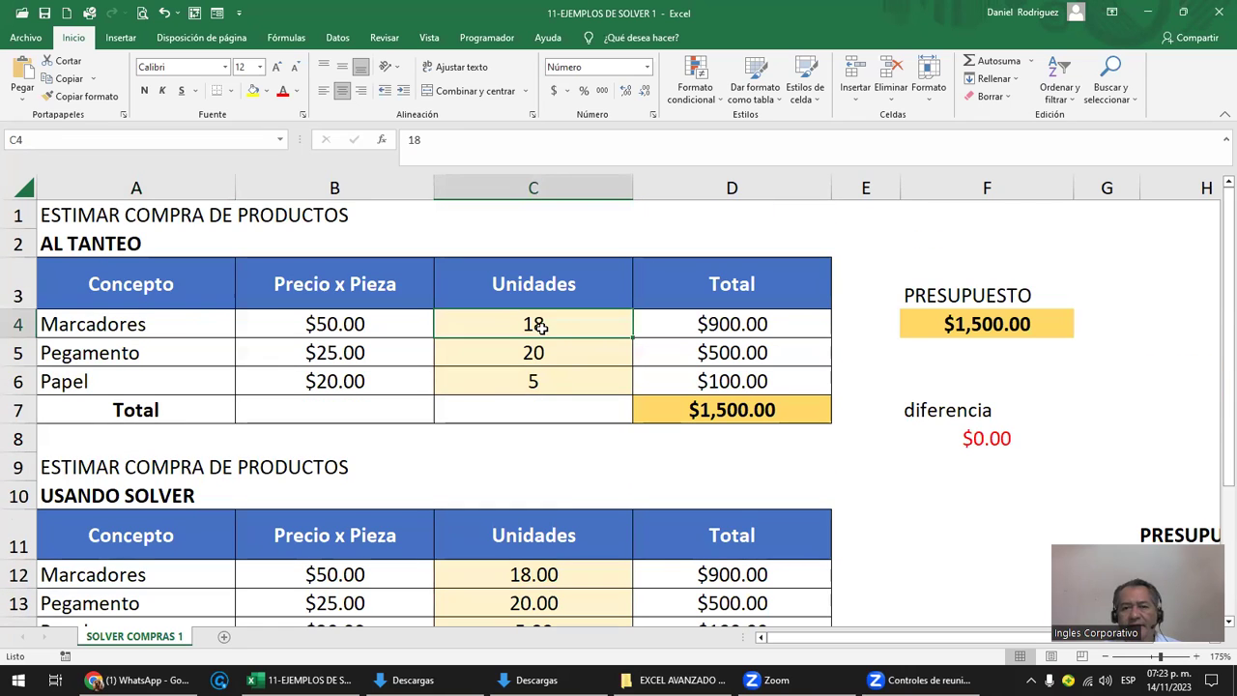
pyautogui.scroll(-1, 561, 481)
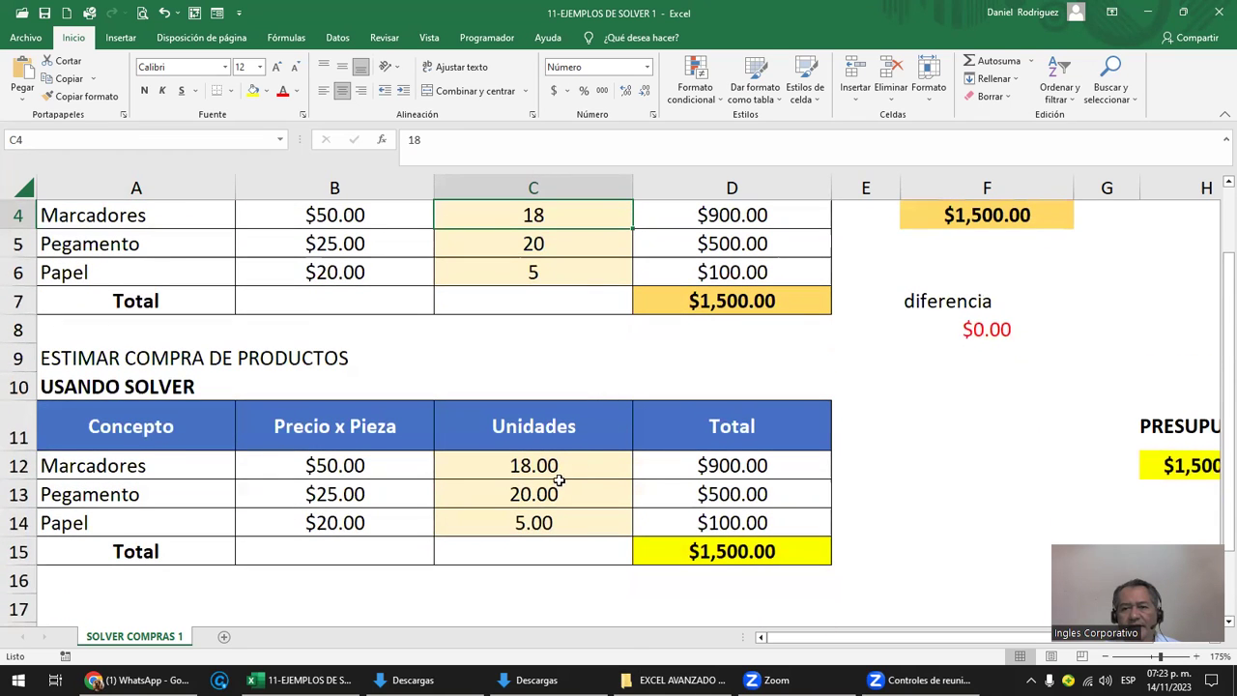
pyautogui.click(613, 469)
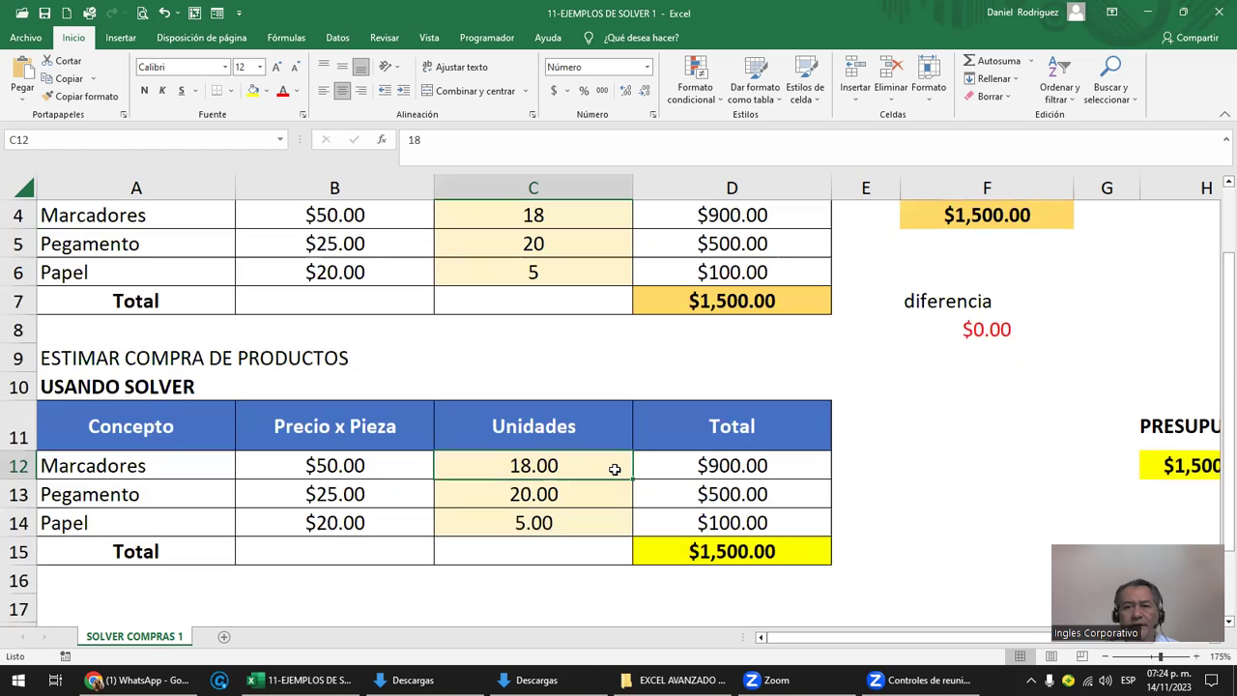
pyautogui.scroll(1, 615, 469)
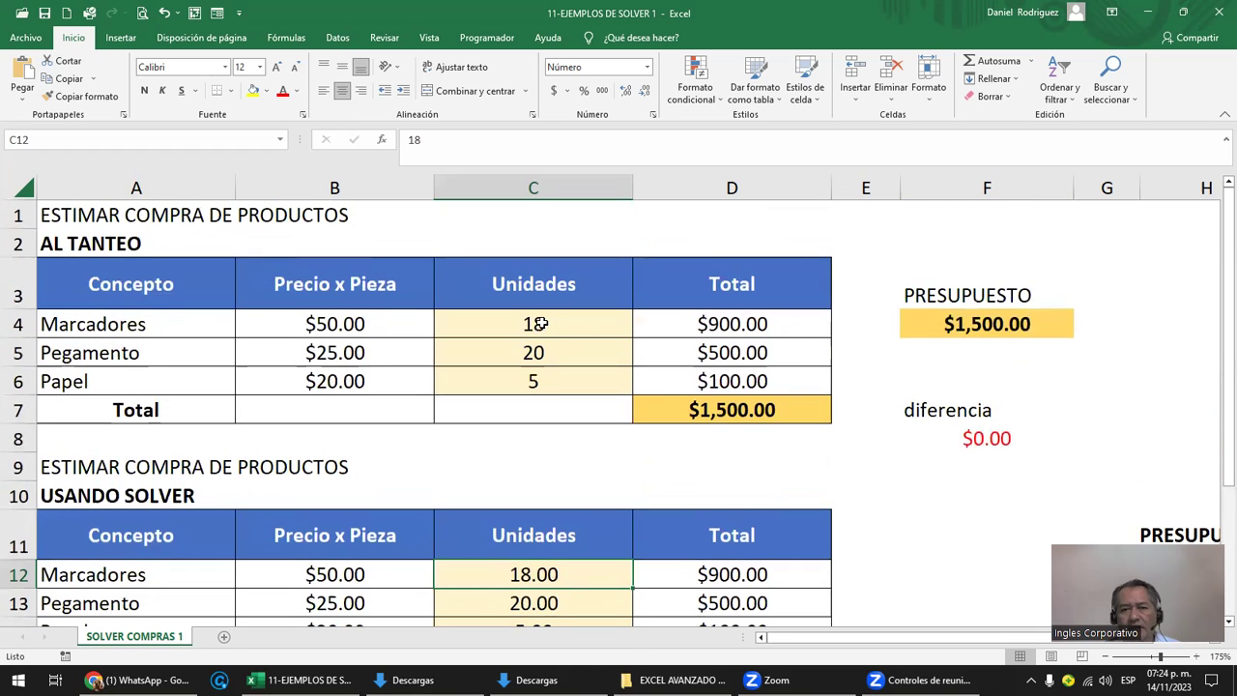
# Step: Try a $2,800 budget in cell F4 of the trial-and-error table
pyautogui.click(995, 326)
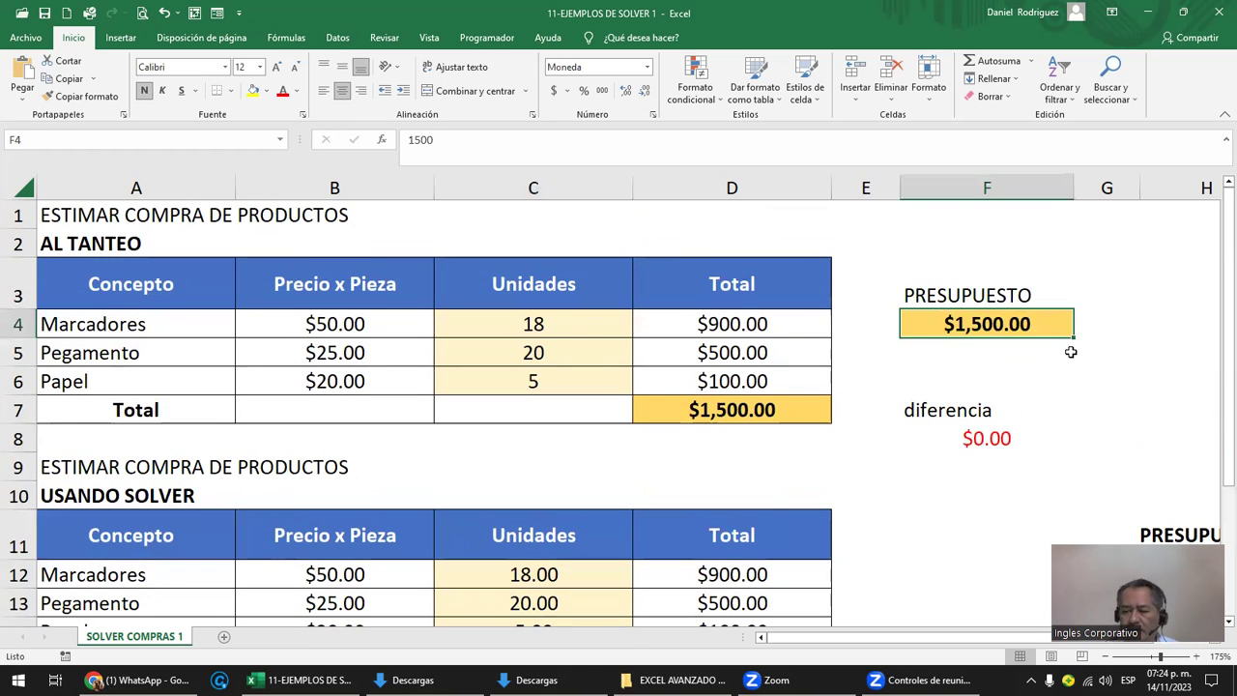
pyautogui.write('2800')
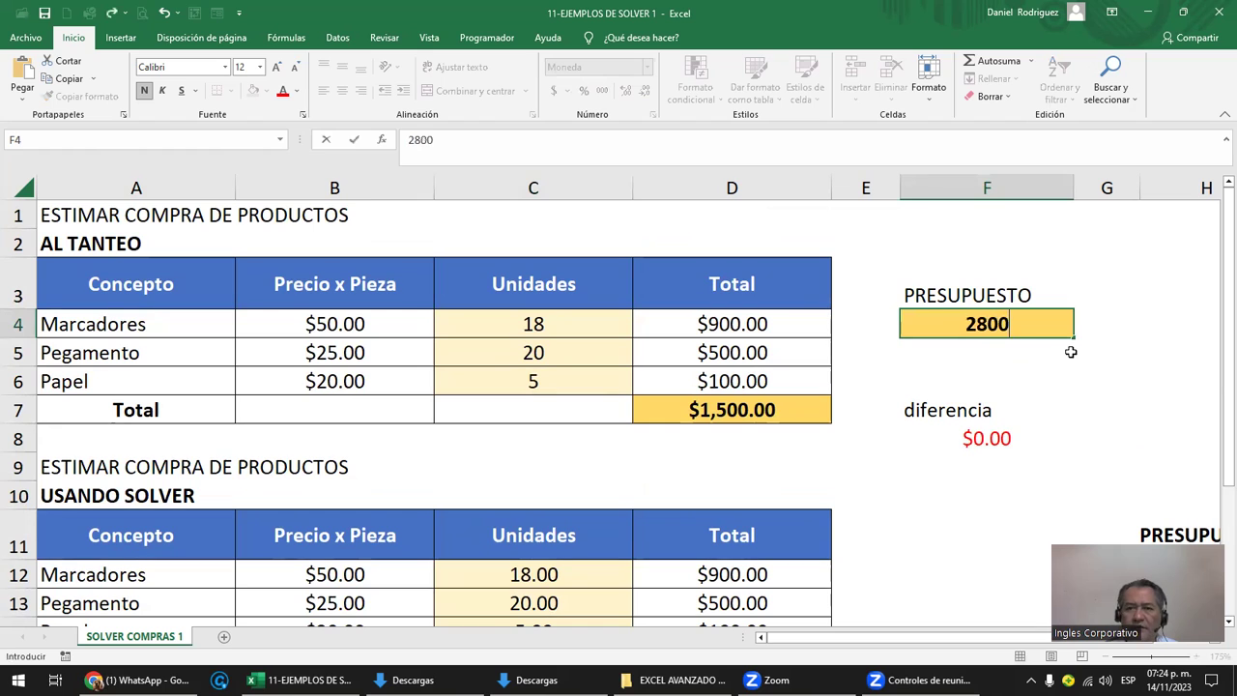
pyautogui.press('Return')
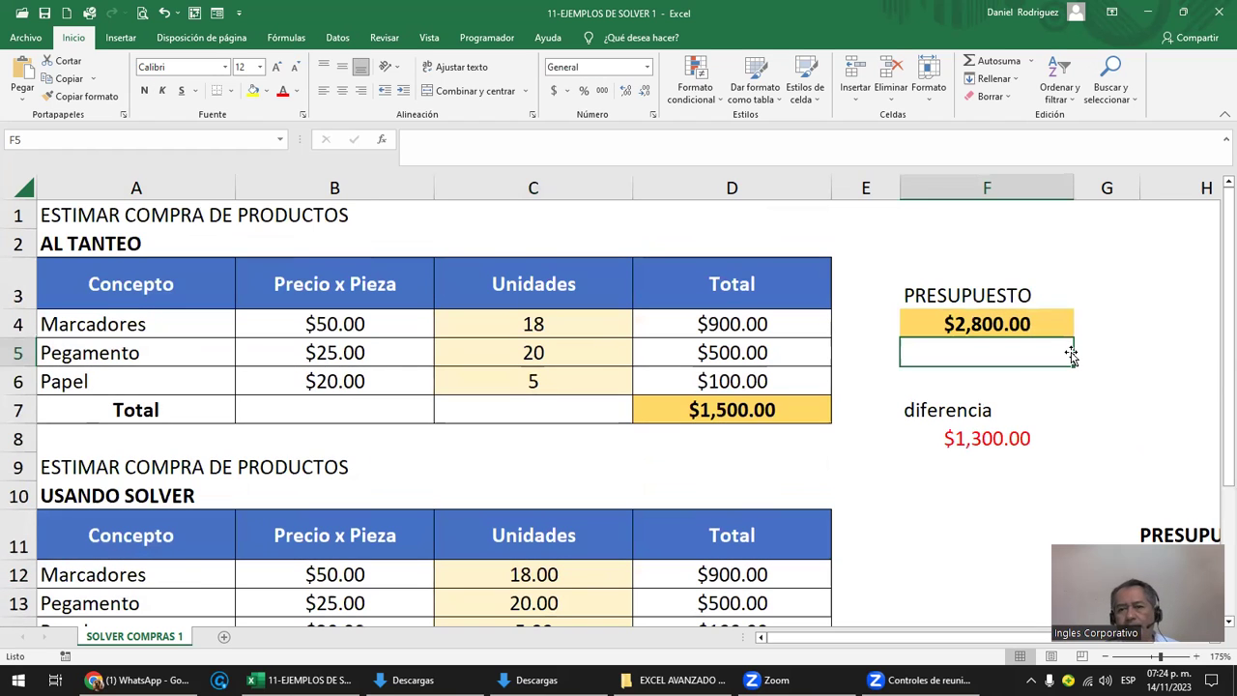
pyautogui.moveTo(568, 326); pyautogui.dragTo(566, 375)
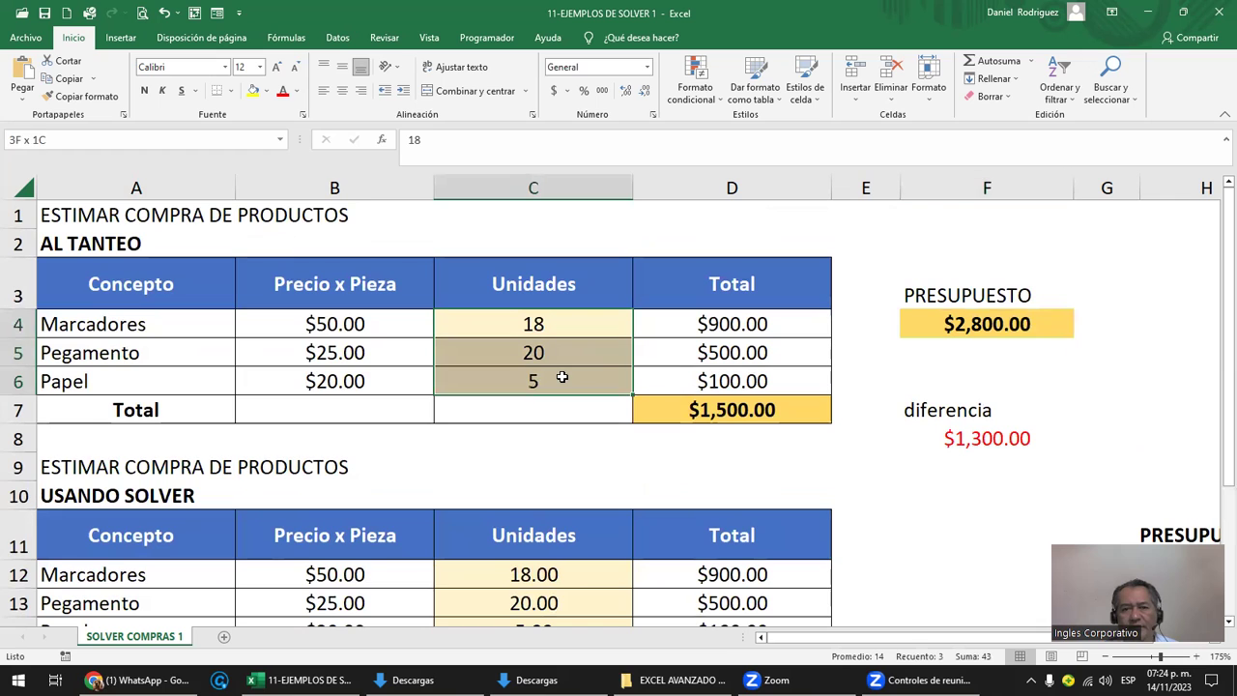
# Step: Change the F4 budget to $2,000, leaving a $500.00 diferencia
pyautogui.click(952, 325)
pyautogui.write('2,00')
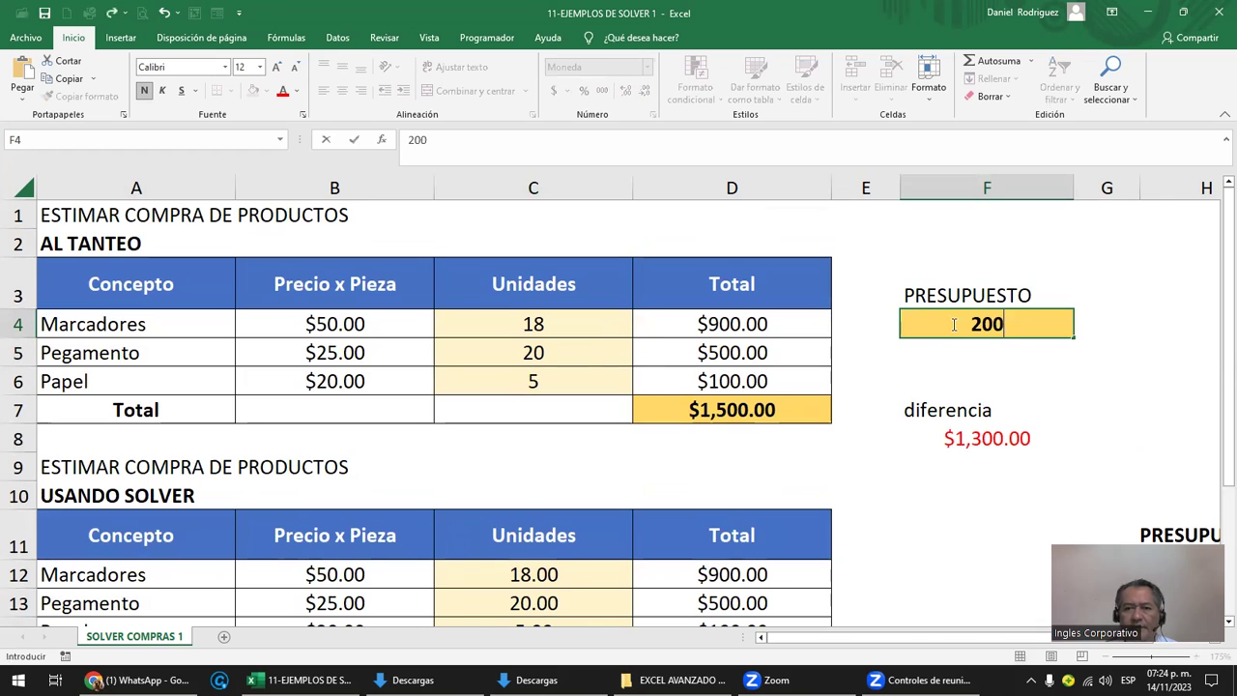
pyautogui.write('0')
pyautogui.press('Return')
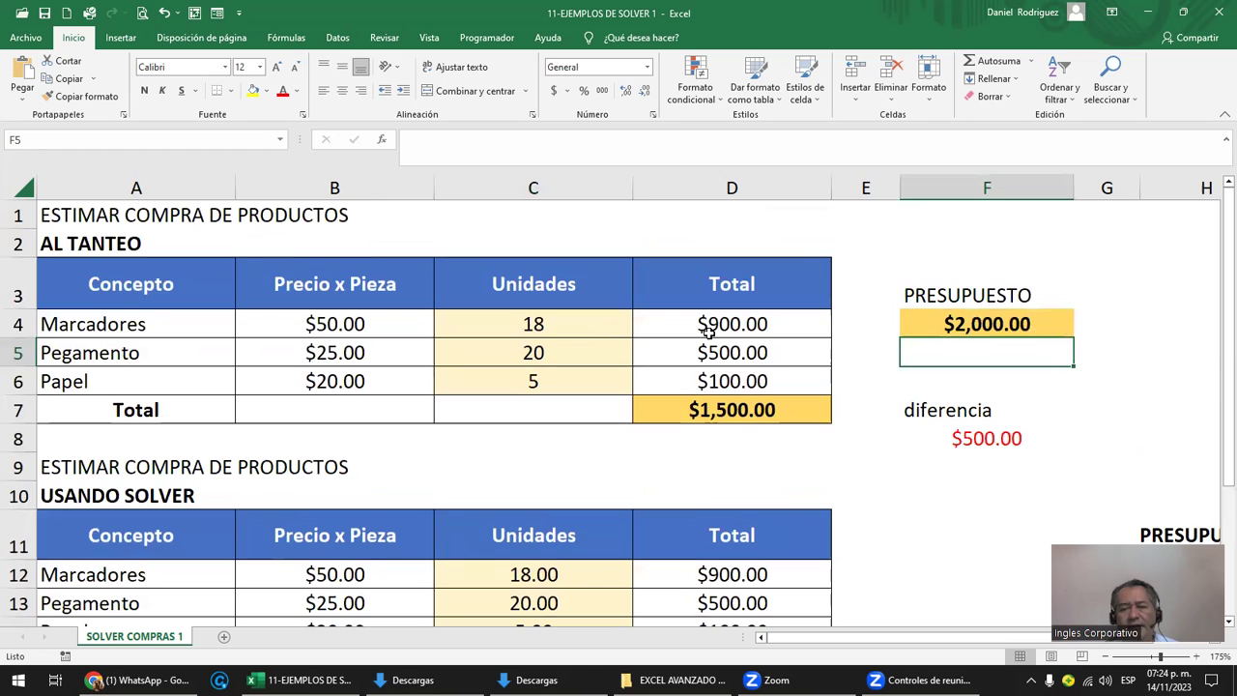
pyautogui.click(343, 319)
pyautogui.scroll(-1, 345, 338)
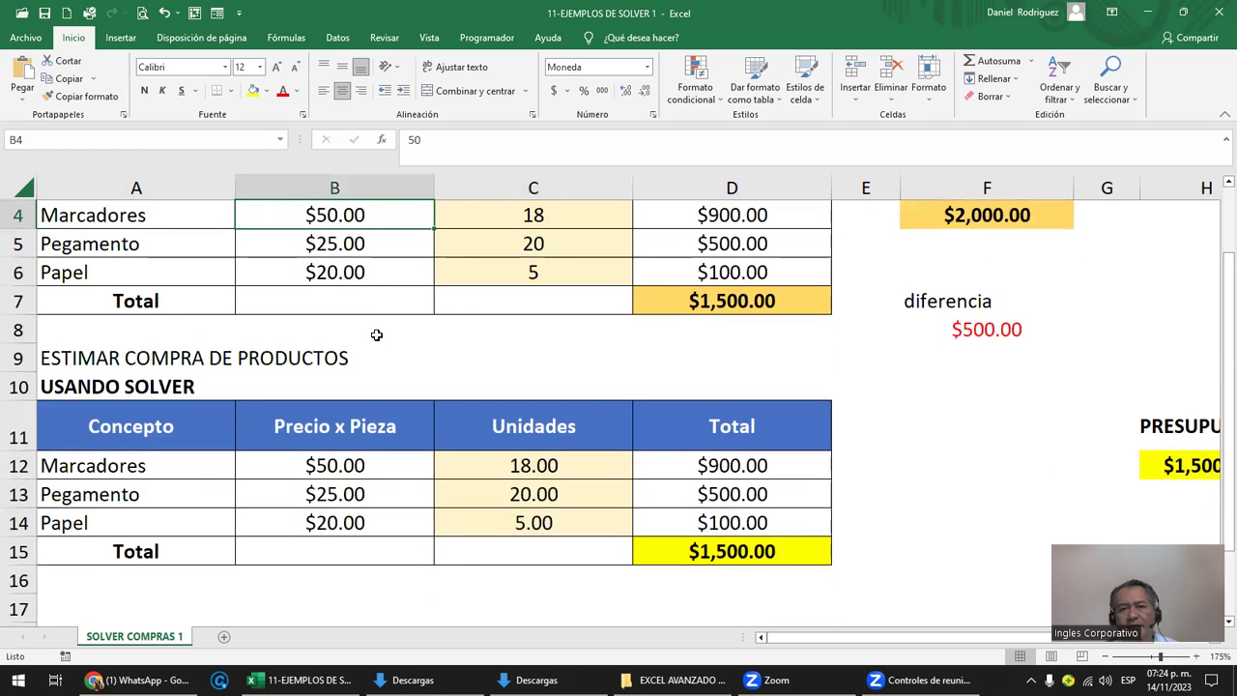
pyautogui.scroll(1, 376, 334)
pyautogui.scroll(-1, 376, 335)
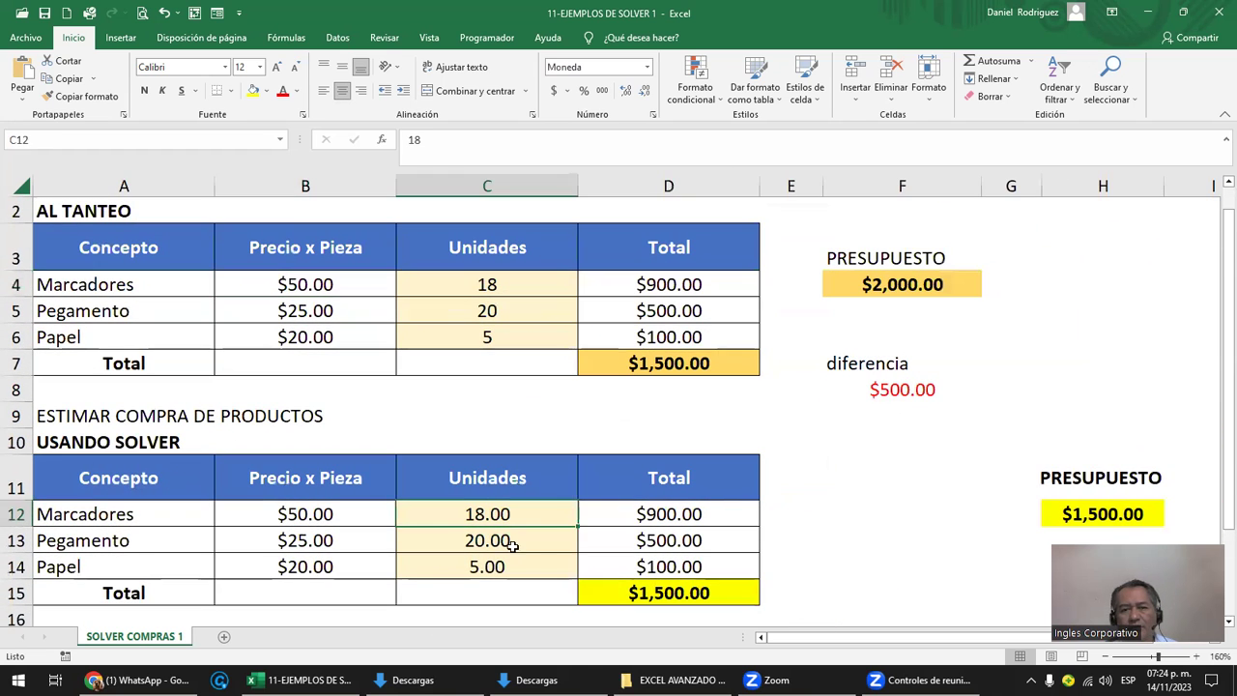
# Step: Insert a blank row above the Total row (row 7)
pyautogui.moveTo(516, 513); pyautogui.dragTo(514, 560)
pyautogui.click(516, 410)
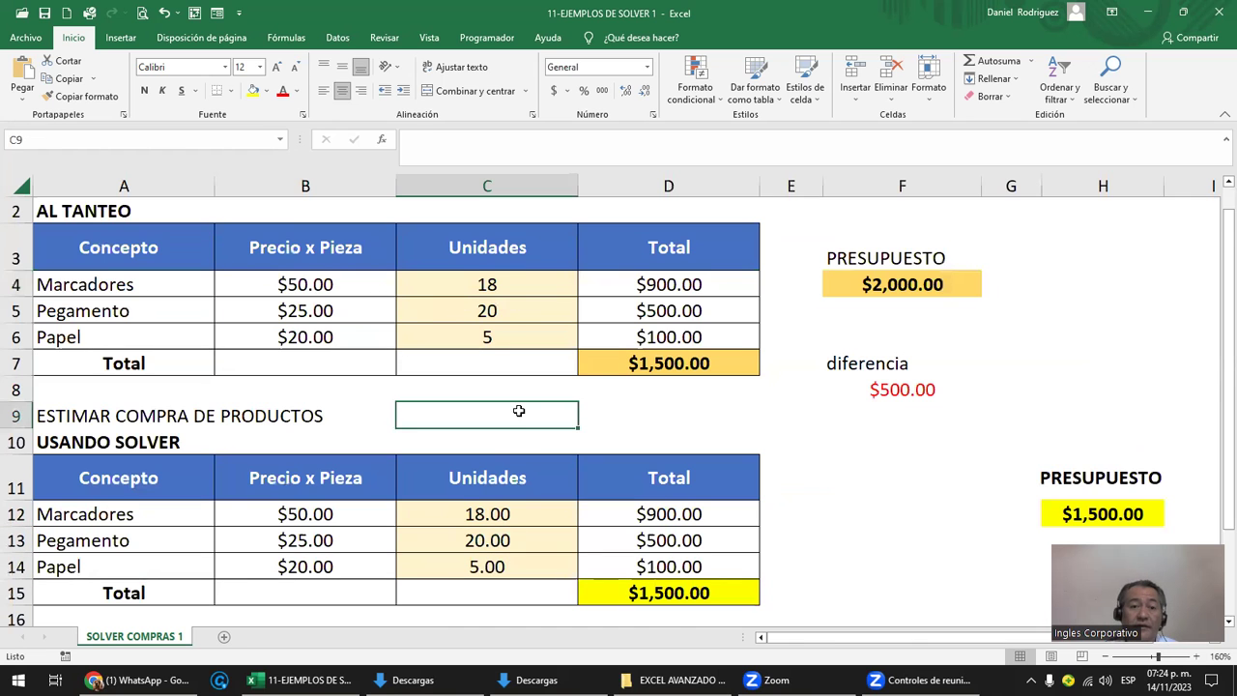
pyautogui.scroll(1, 519, 411)
pyautogui.scroll(1, 519, 411)
pyautogui.click(513, 406)
pyautogui.press('Left')
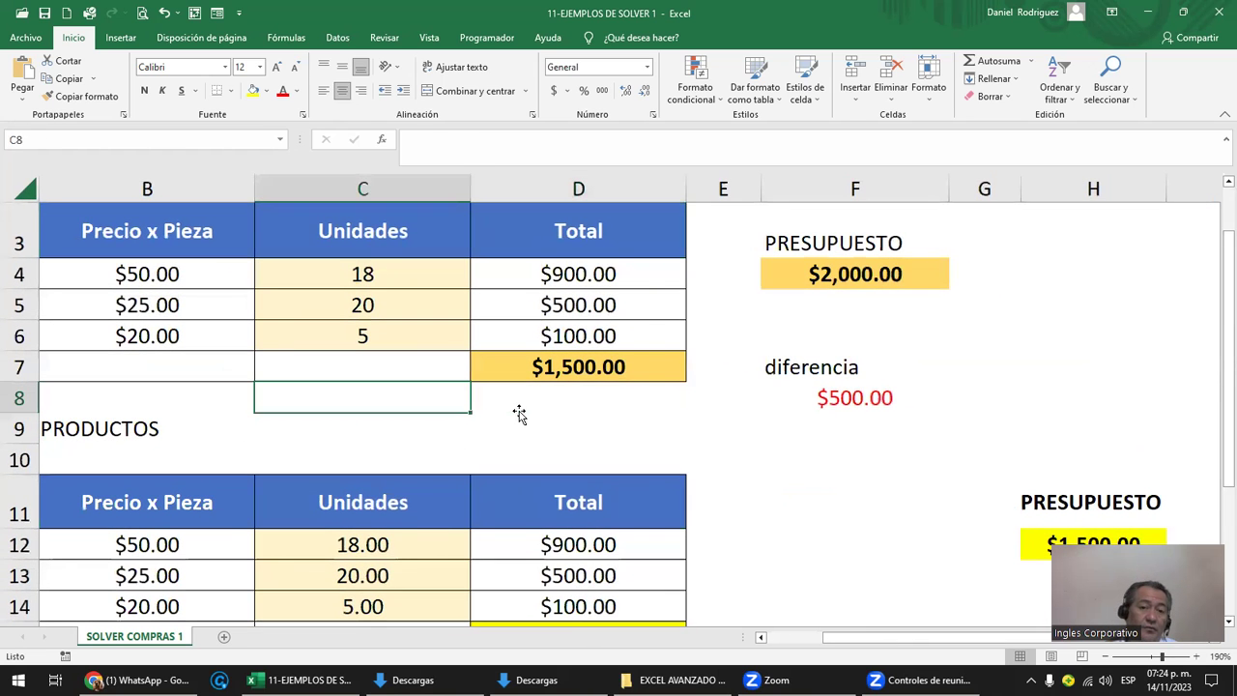
pyautogui.press('Left')
pyautogui.press('Left')
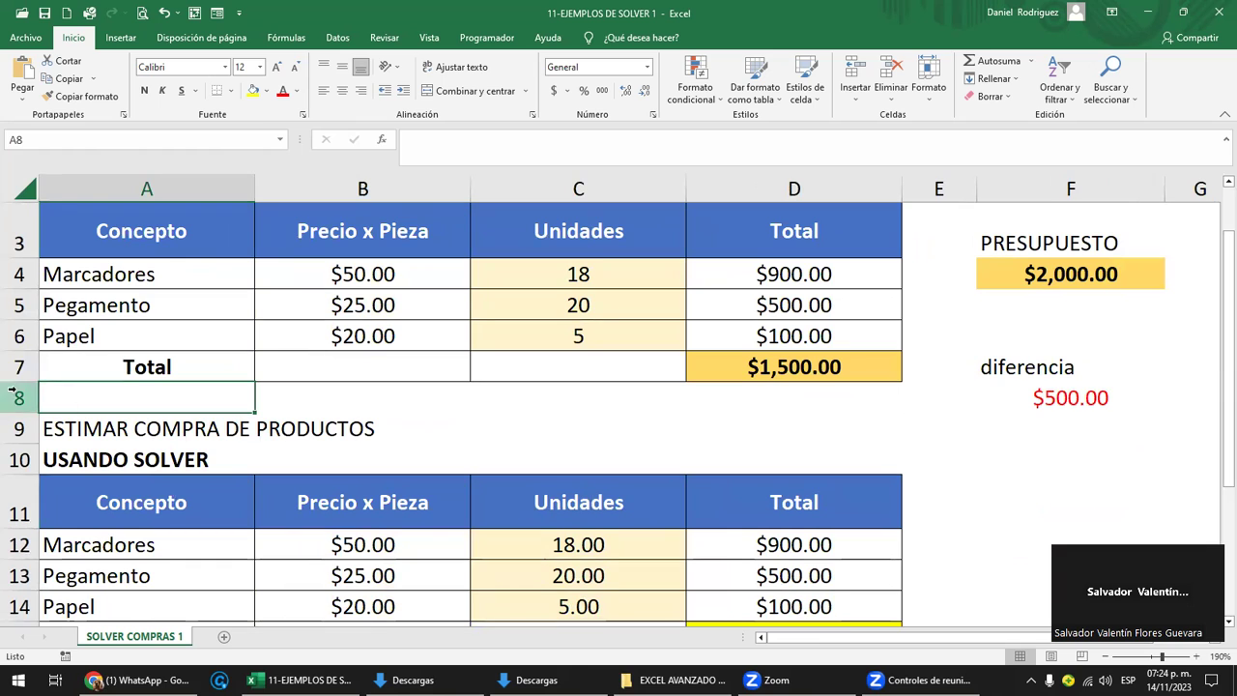
pyautogui.click(16, 366)
pyautogui.rightClick(17, 366)
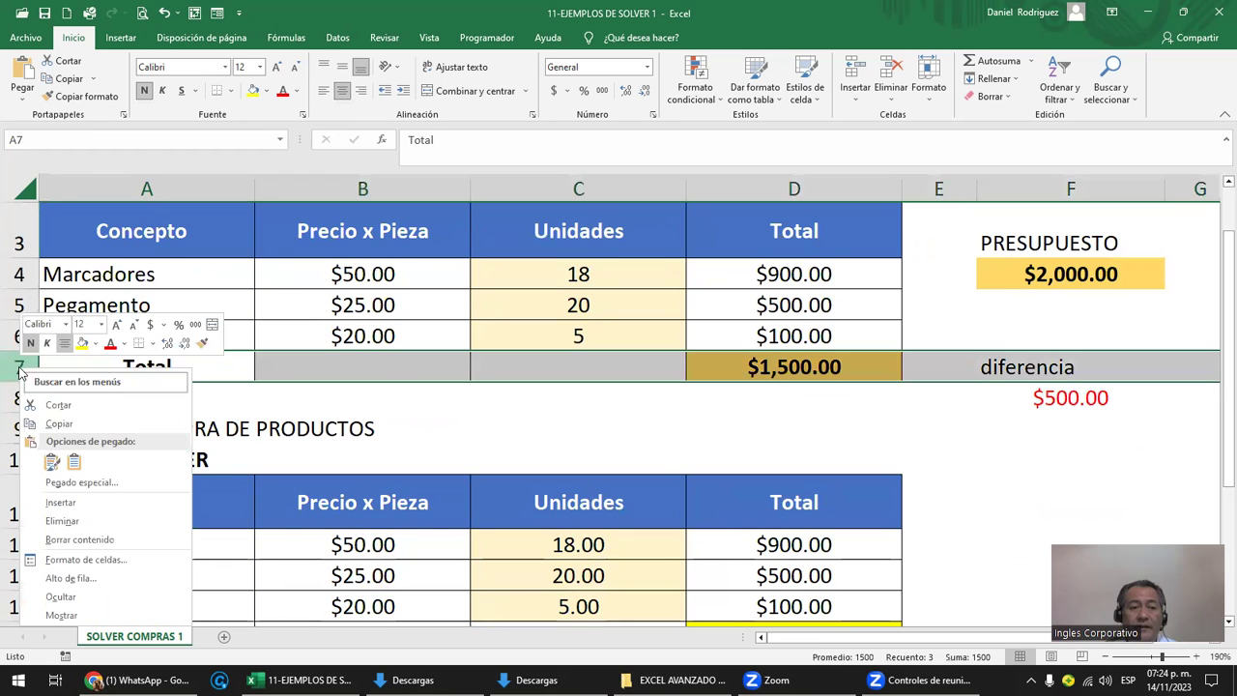
pyautogui.click(93, 503)
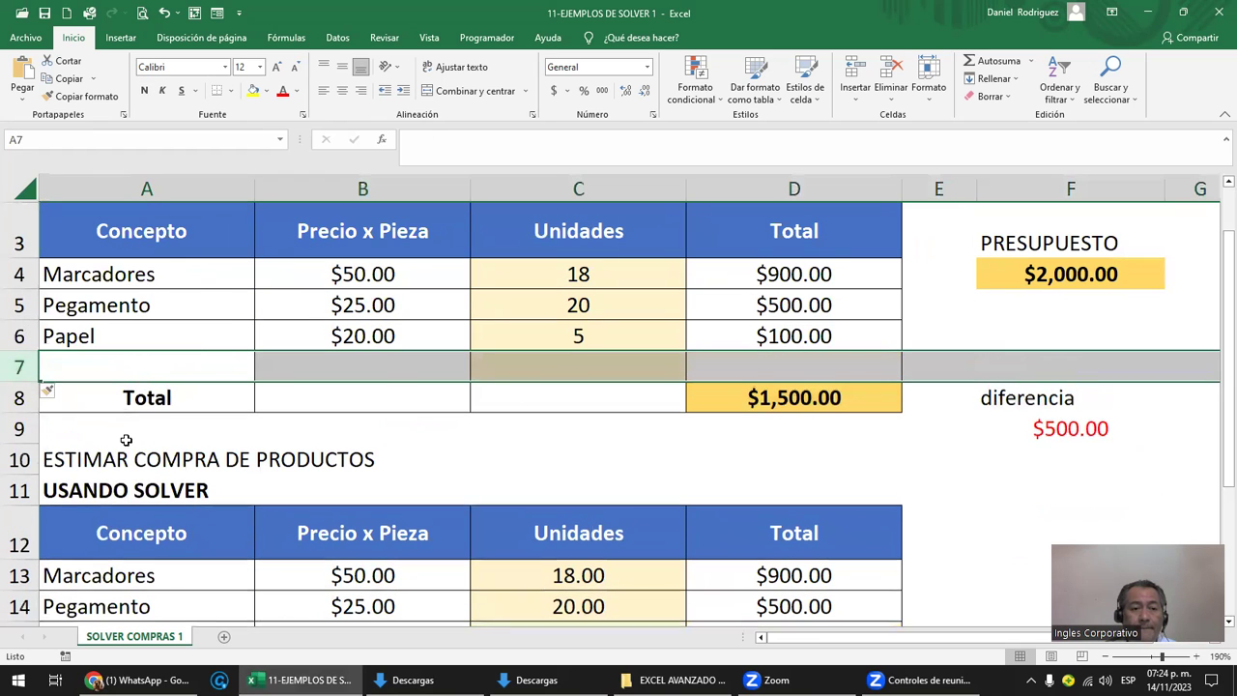
# Step: Enter the product Folder in A7 with a $10.00 price in B7
pyautogui.click(115, 367)
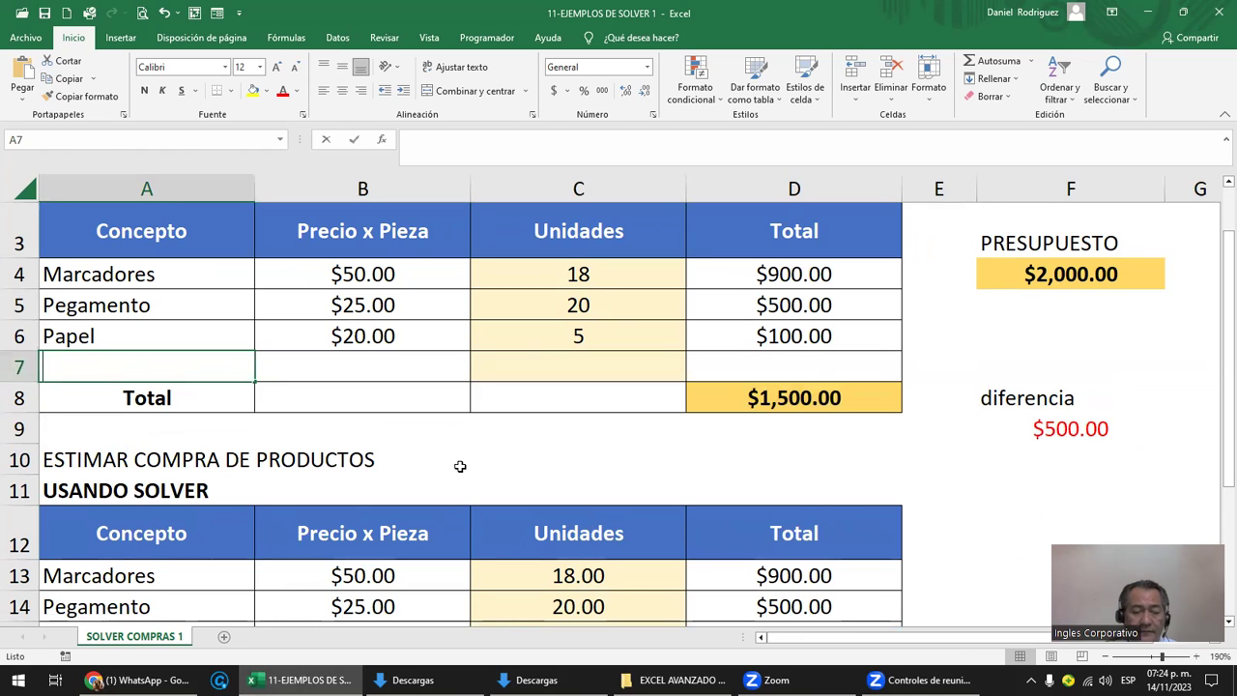
pyautogui.write('Folder')
pyautogui.press('Return')
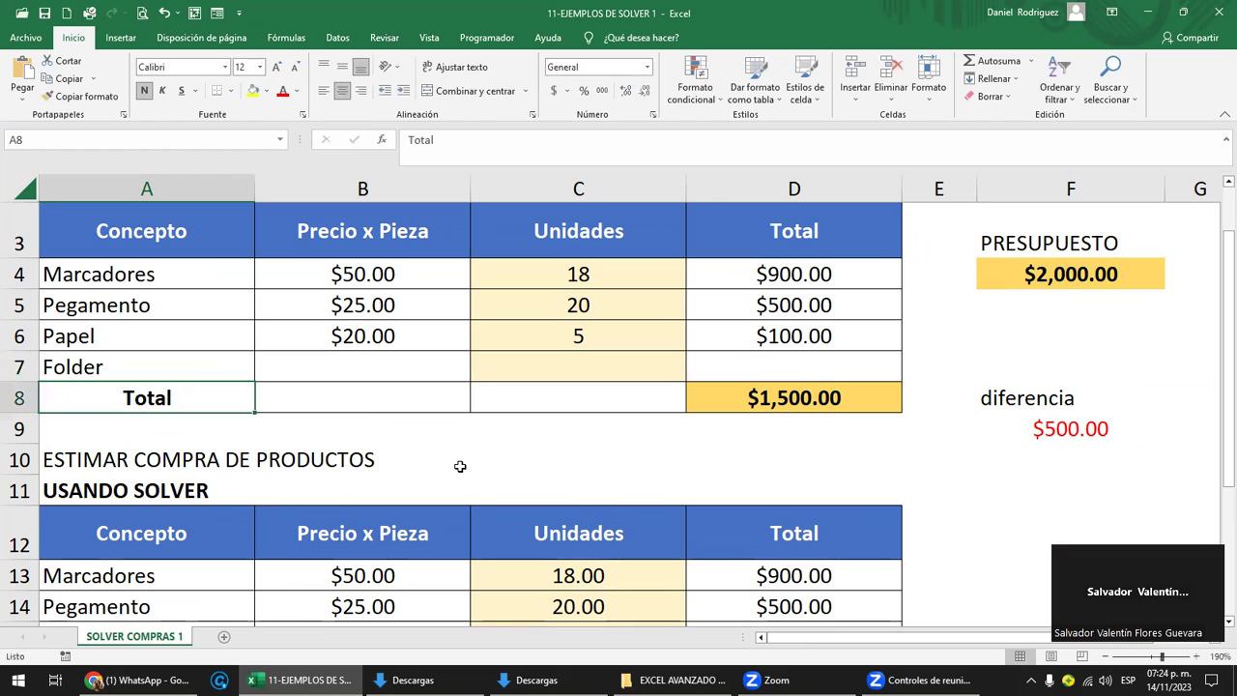
pyautogui.press('Up')
pyautogui.press('Right')
pyautogui.write('10')
pyautogui.press('Return')
# Step: Copy the Papel total formula down so the Folder total reads =C7*B7
pyautogui.press('Up')
pyautogui.press('Right')
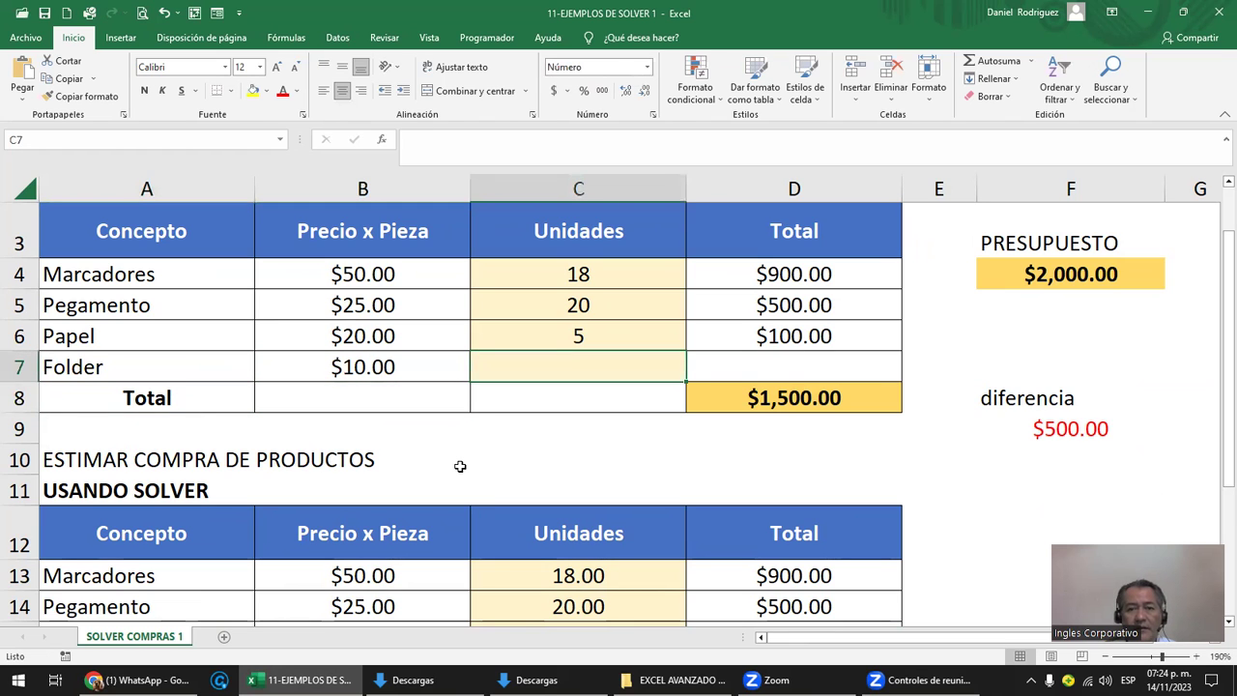
pyautogui.press('Right')
pyautogui.press('Up')
pyautogui.hotkey('ctrl', 'c')
pyautogui.press('Down')
pyautogui.hotkey('ctrl', 'v')
pyautogui.press('Escape')
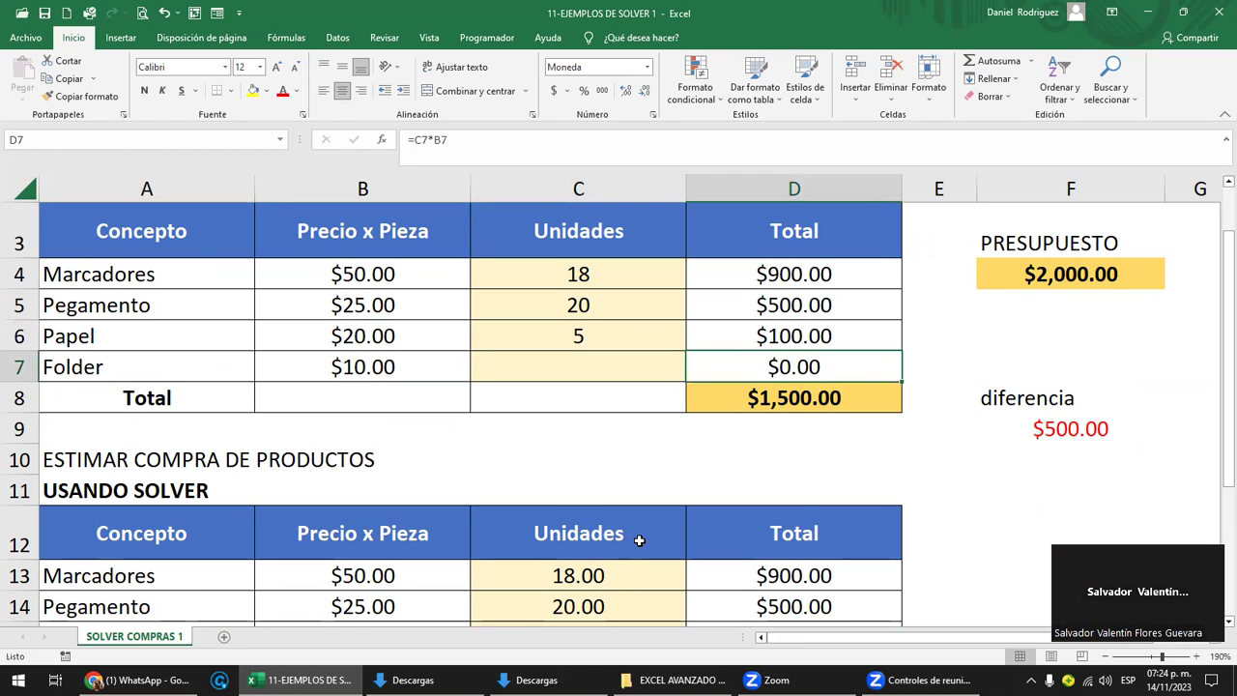
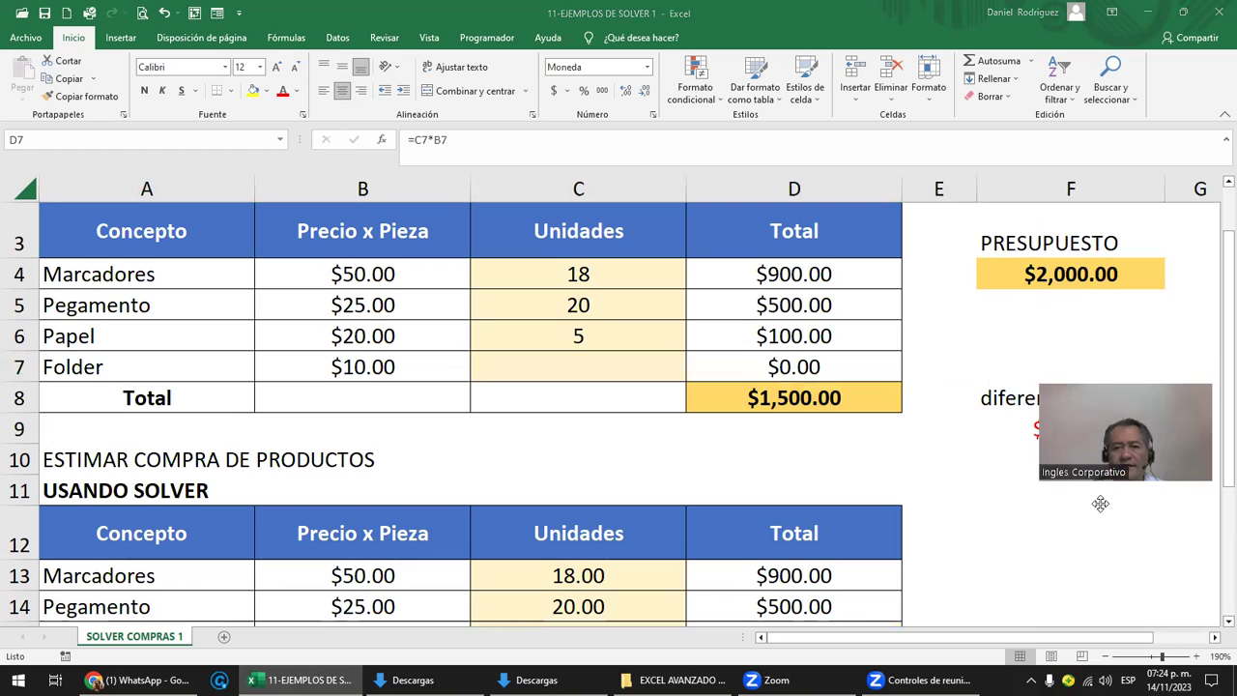
# Step: Enter 50 units for Folder in C7 at its $10.00 price
pyautogui.click(92, 369)
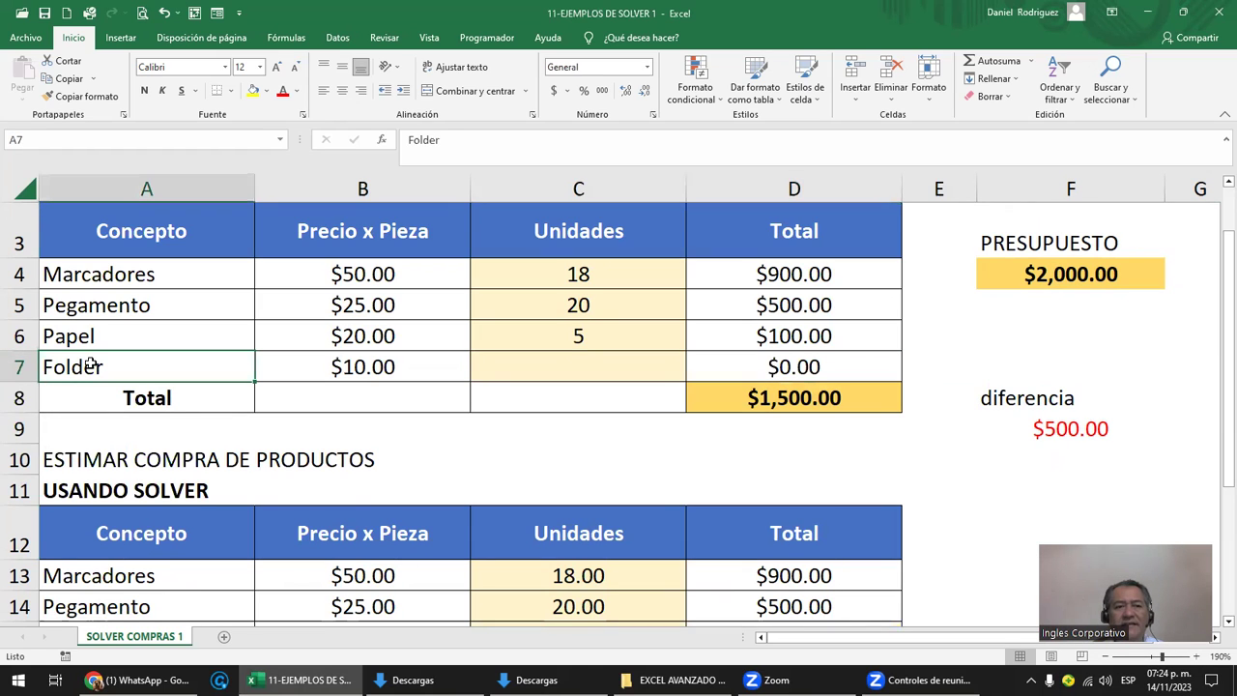
pyautogui.click(548, 366)
pyautogui.moveTo(97, 368); pyautogui.dragTo(779, 354)
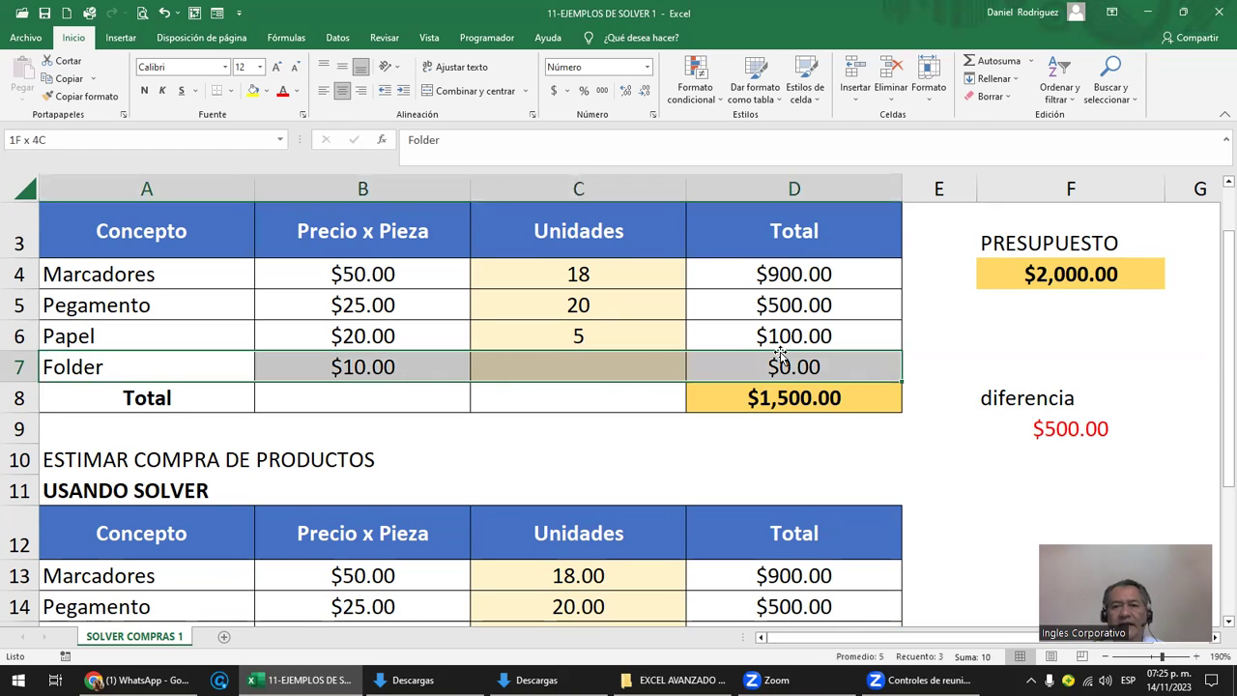
pyautogui.click(1100, 272)
pyautogui.click(586, 363)
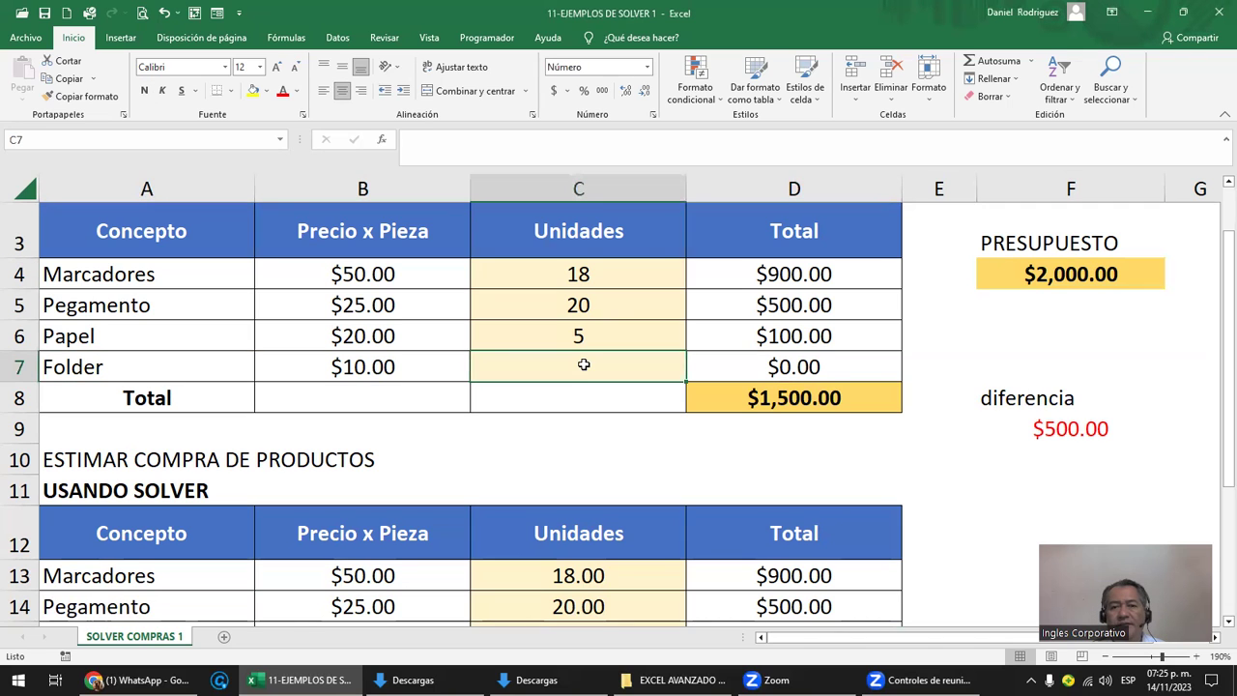
pyautogui.click(382, 361)
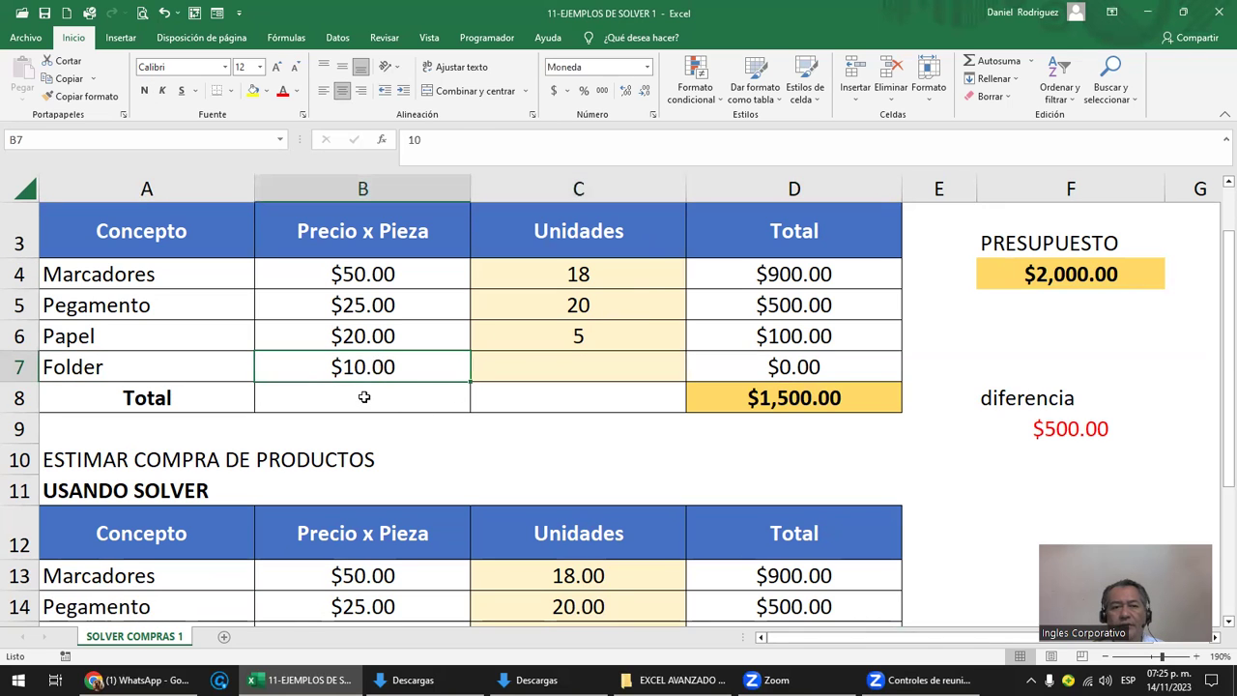
pyautogui.click(600, 364)
pyautogui.write('50')
pyautogui.press('Return')
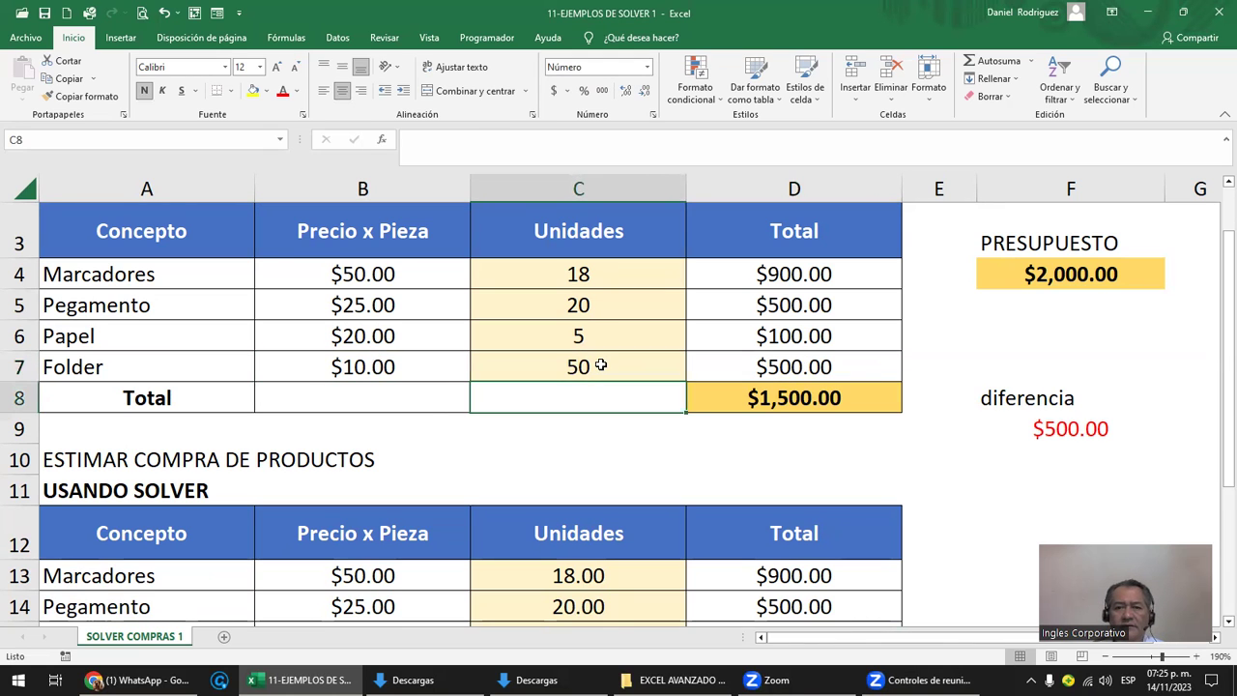
# Step: Extend the D8 total formula to =SUMA(D4+D5+D6+D7), reaching $2,000.00
pyautogui.press('Right')
pyautogui.press('F2')
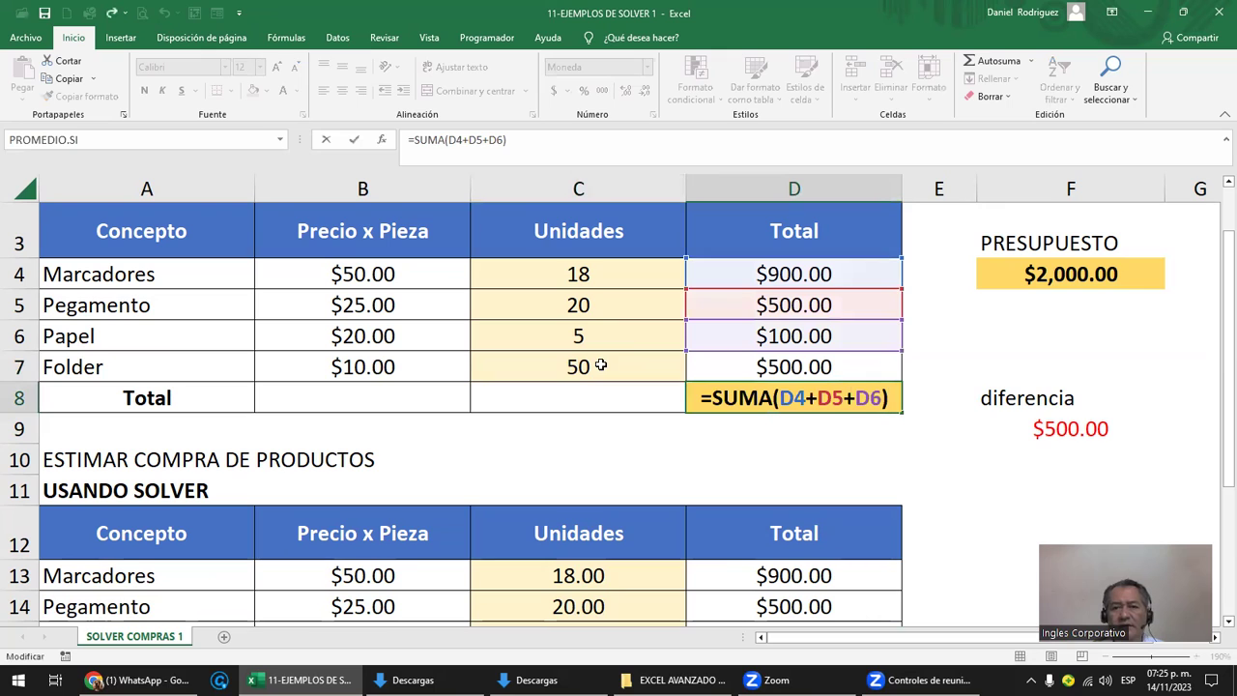
pyautogui.click(882, 405)
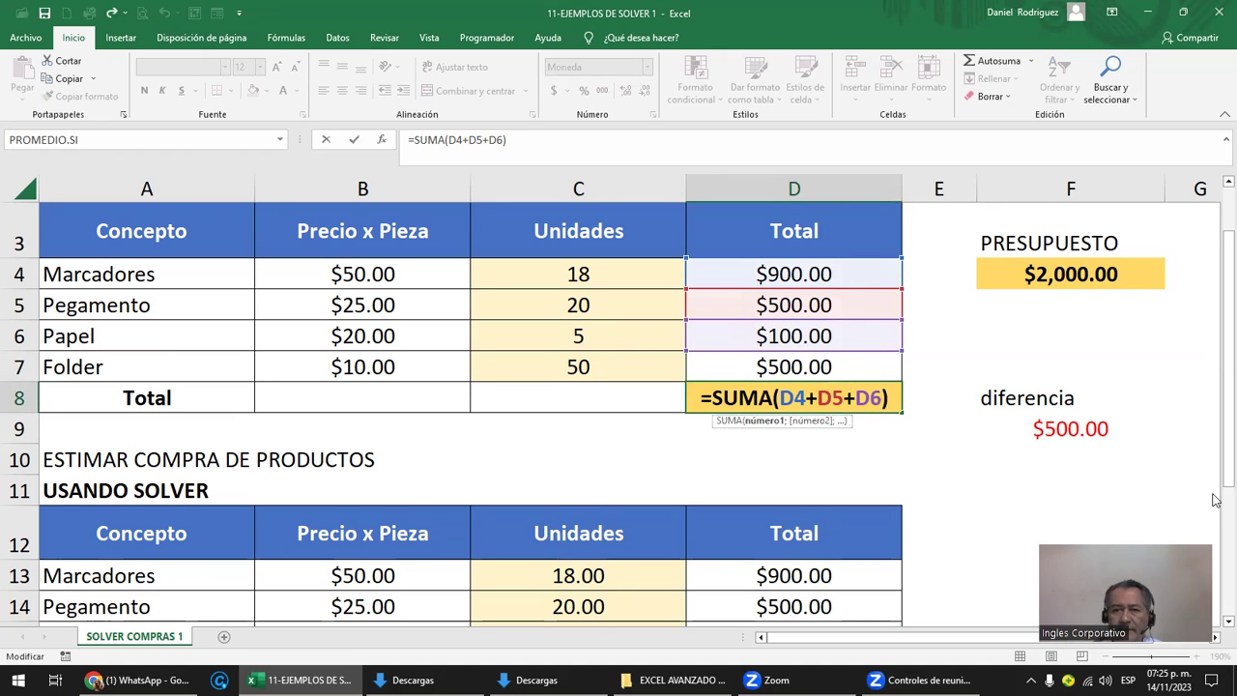
pyautogui.write('+')
pyautogui.click(808, 369)
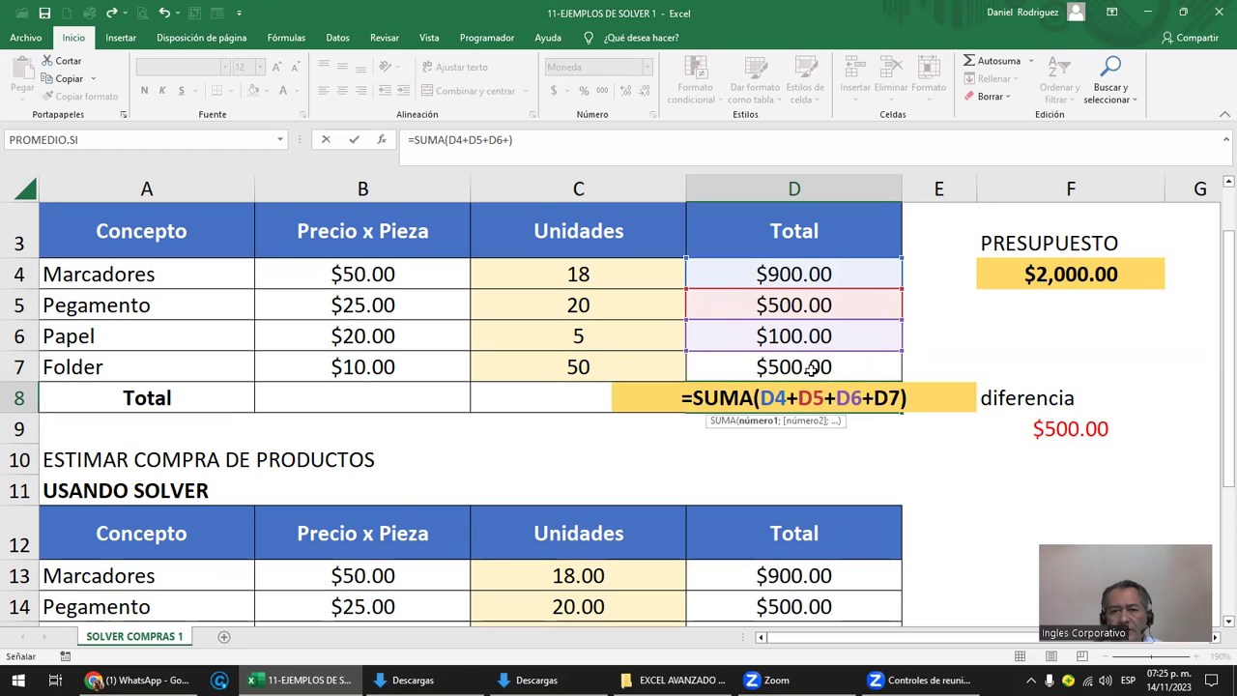
pyautogui.press('Return')
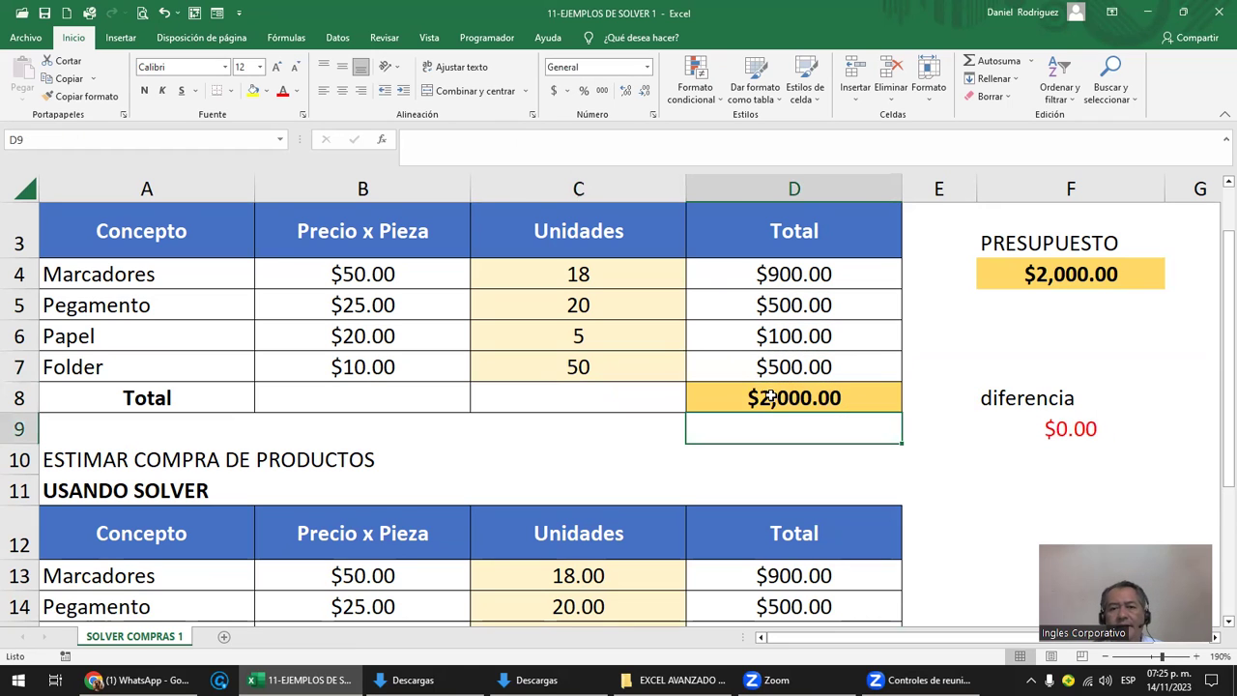
pyautogui.click(782, 397)
pyautogui.click(819, 357)
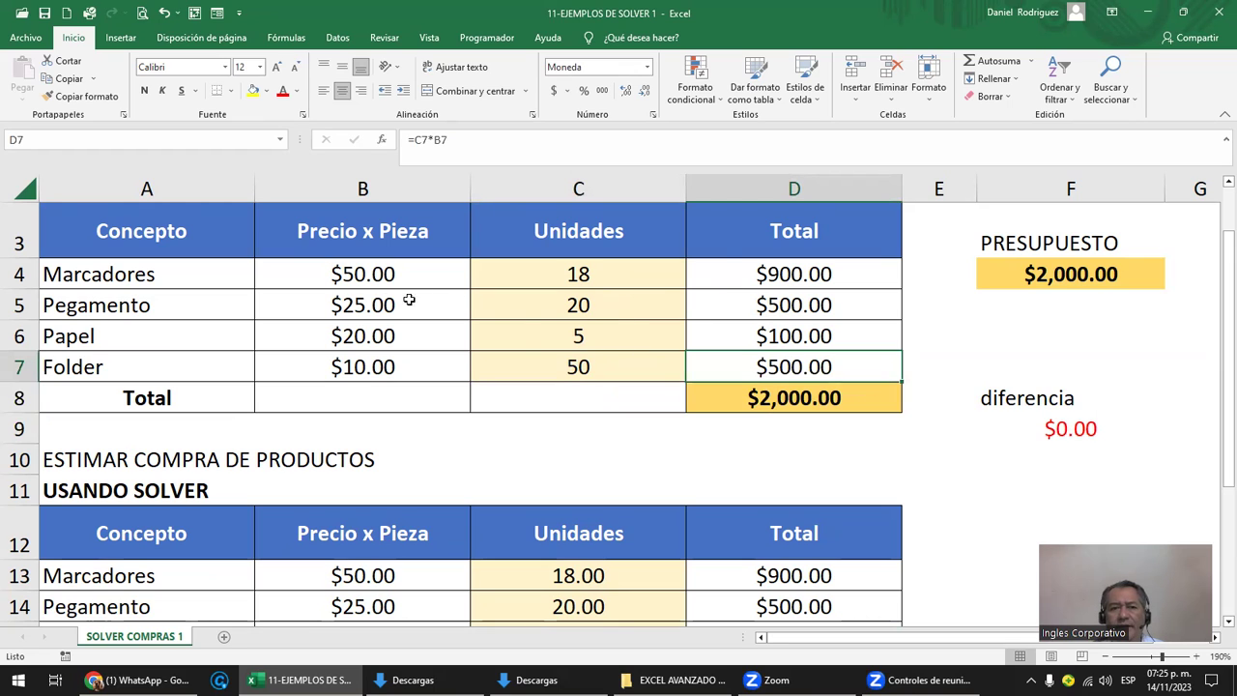
pyautogui.click(376, 302)
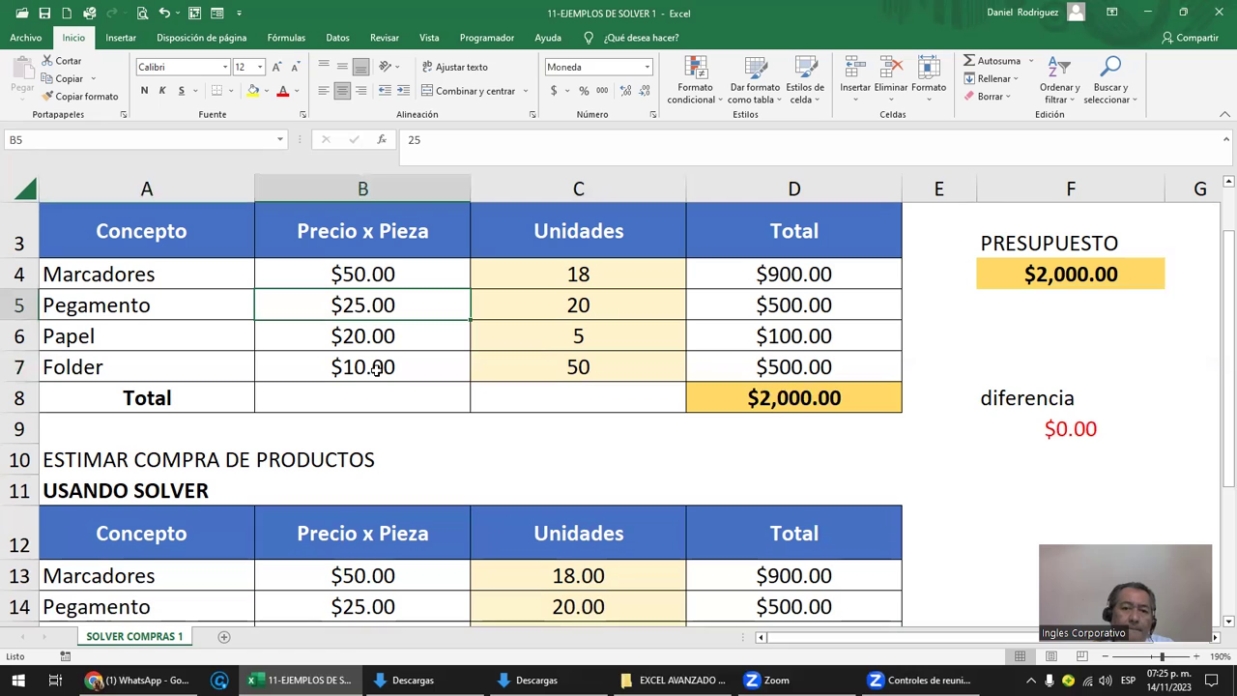
pyautogui.click(1083, 278)
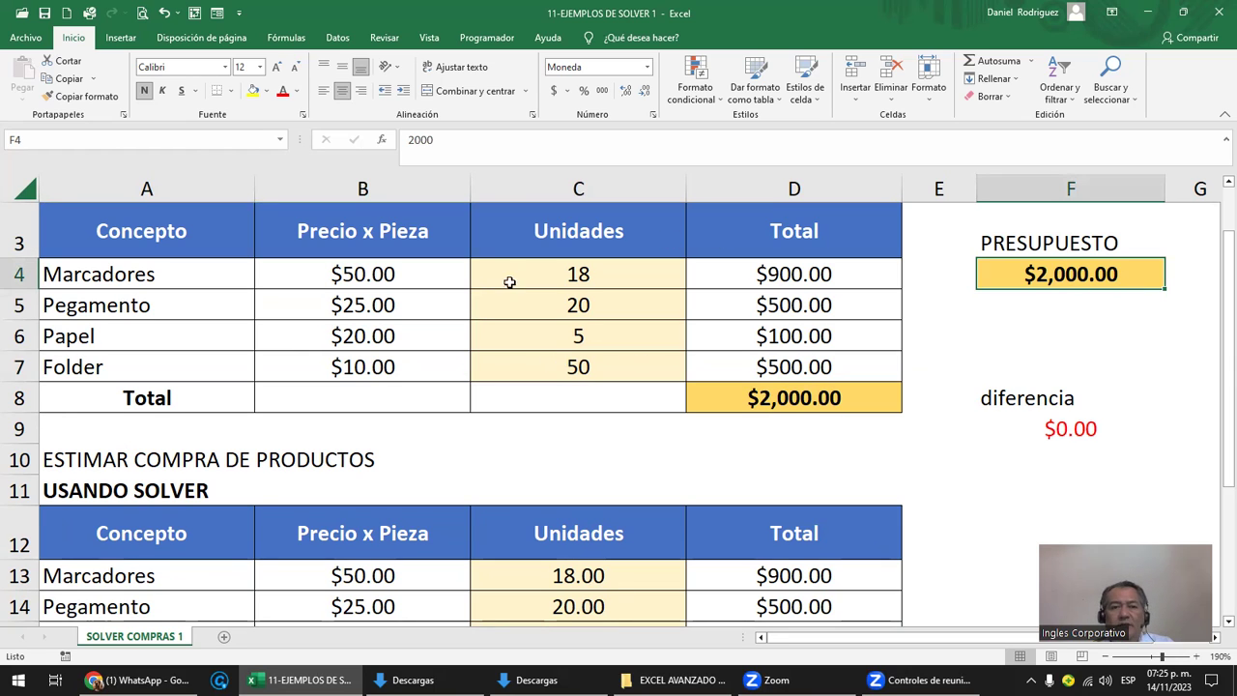
pyautogui.moveTo(509, 279); pyautogui.dragTo(519, 365)
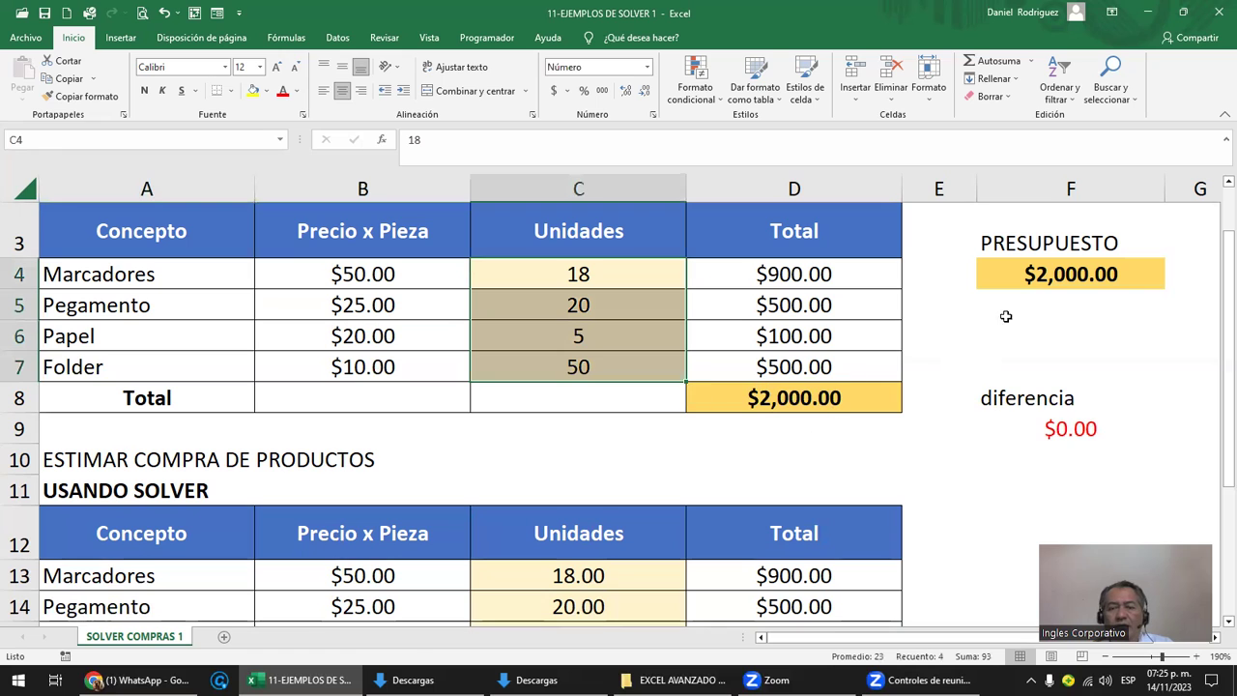
pyautogui.click(1012, 357)
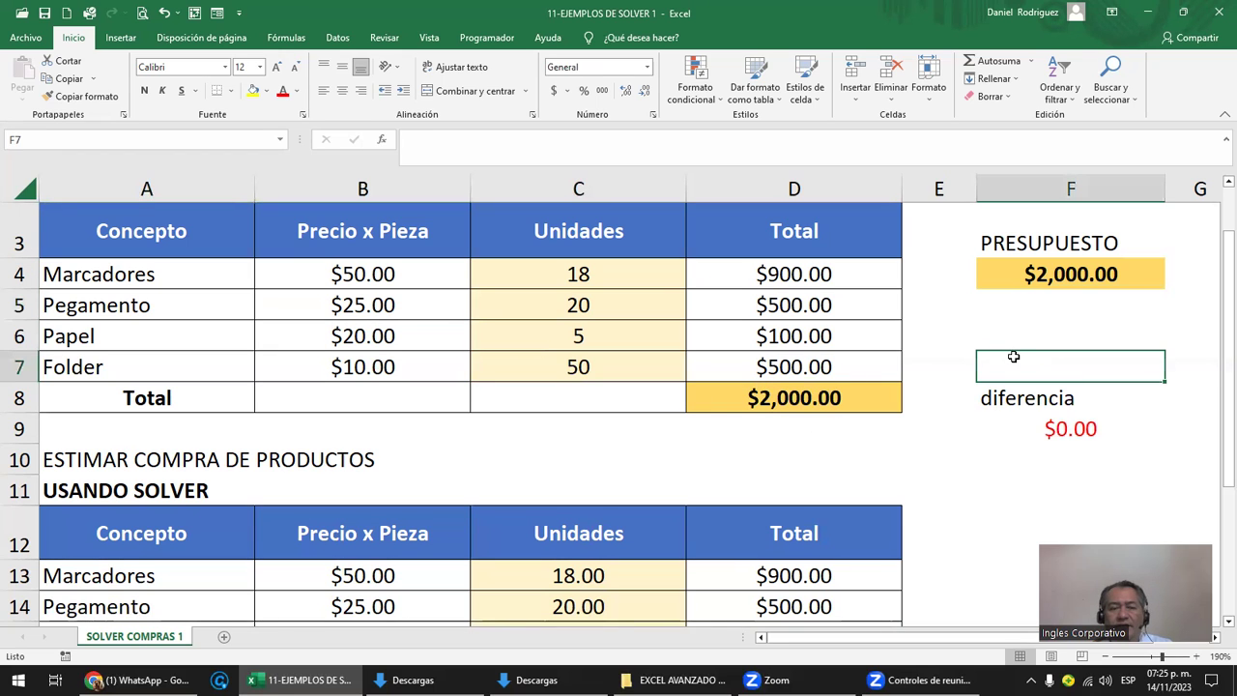
pyautogui.scroll(1, 978, 357)
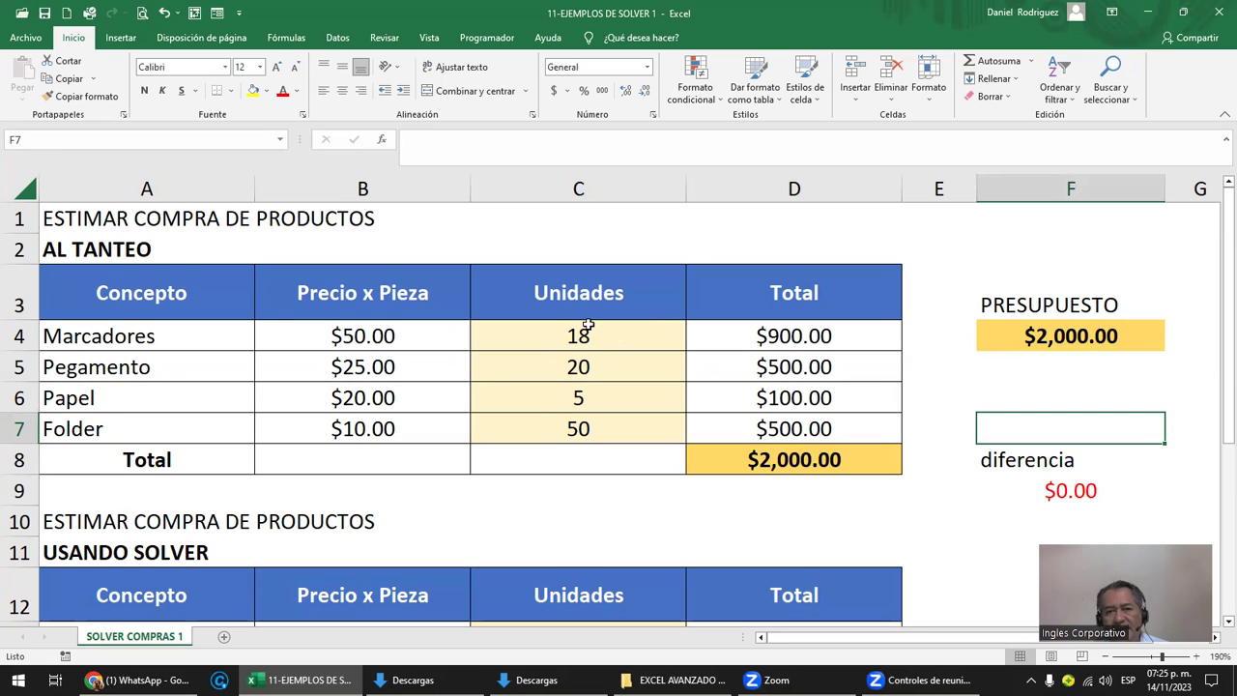
pyautogui.moveTo(581, 329); pyautogui.dragTo(572, 428)
pyautogui.hotkey('ctrl', 'c')
pyautogui.press('Delete')
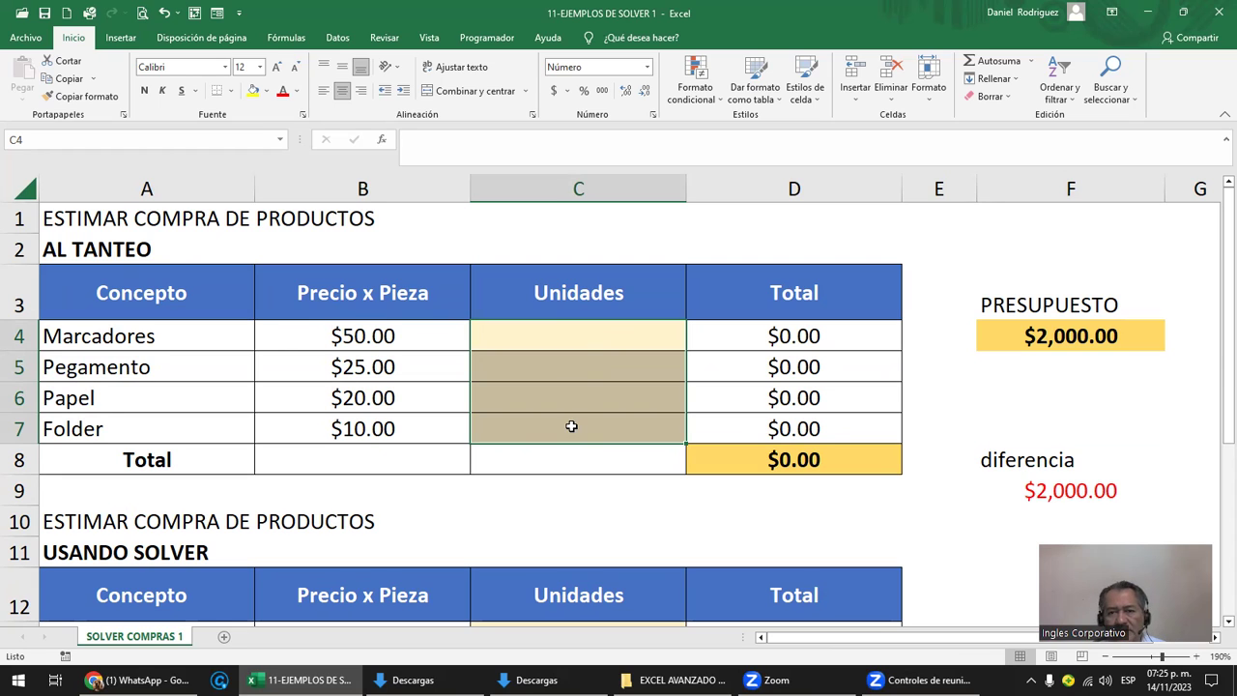
pyautogui.hotkey('ctrl', 'v')
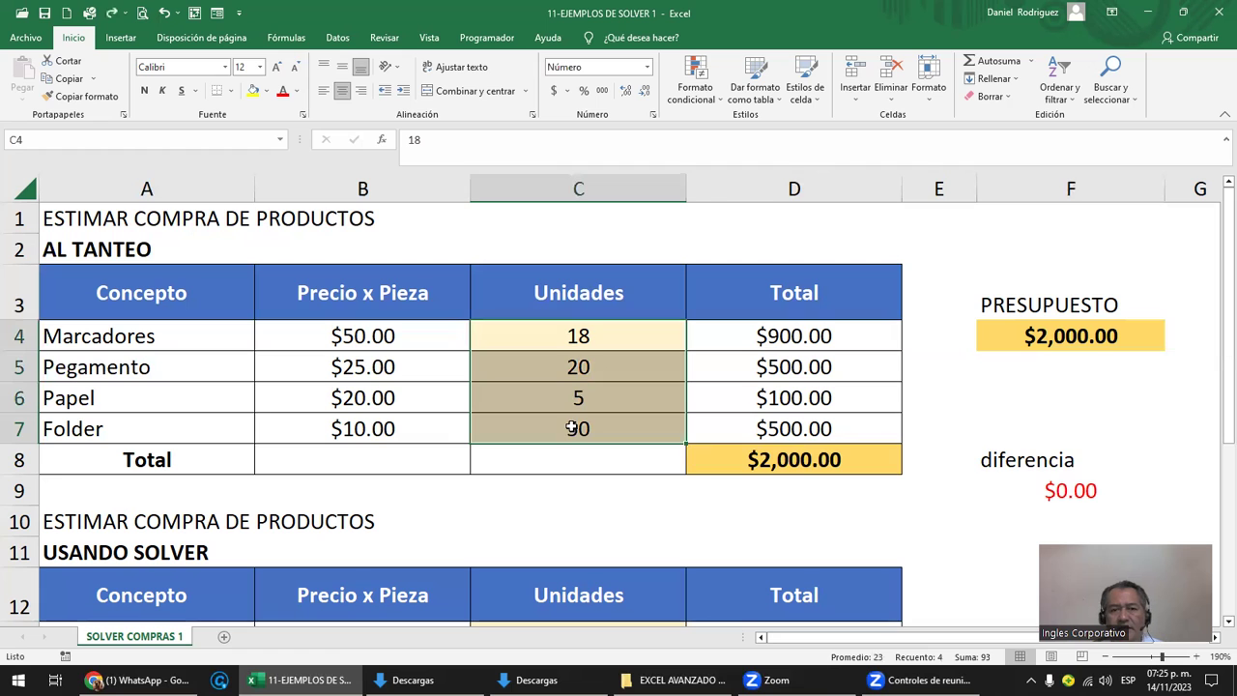
# Step: Insert a blank row above the Solver Total and copy the Folder row into row 16
pyautogui.scroll(-2, 596, 340)
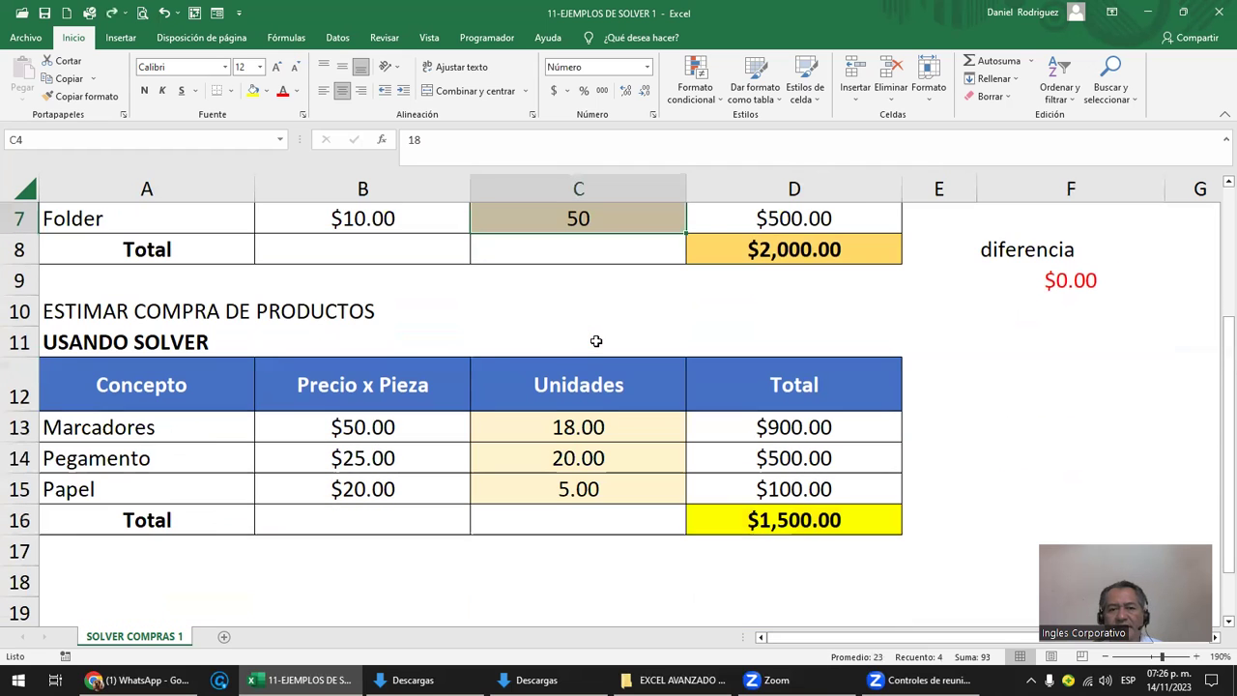
pyautogui.click(11, 520)
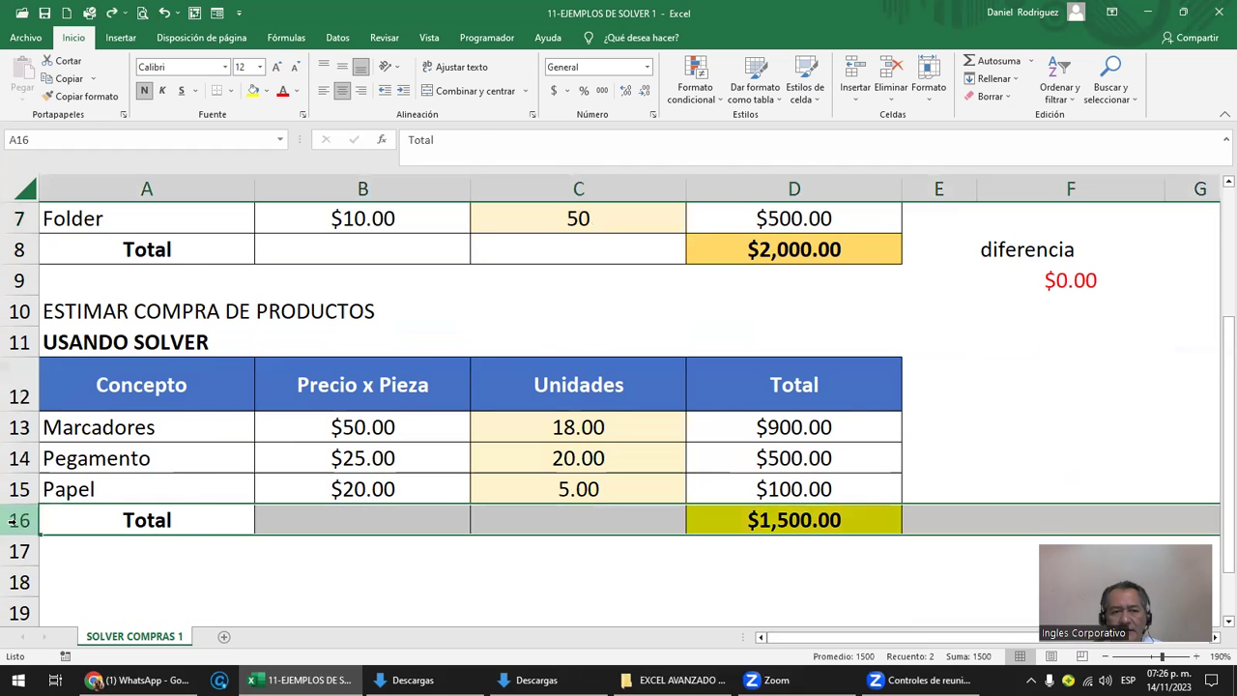
pyautogui.click(429, 280)
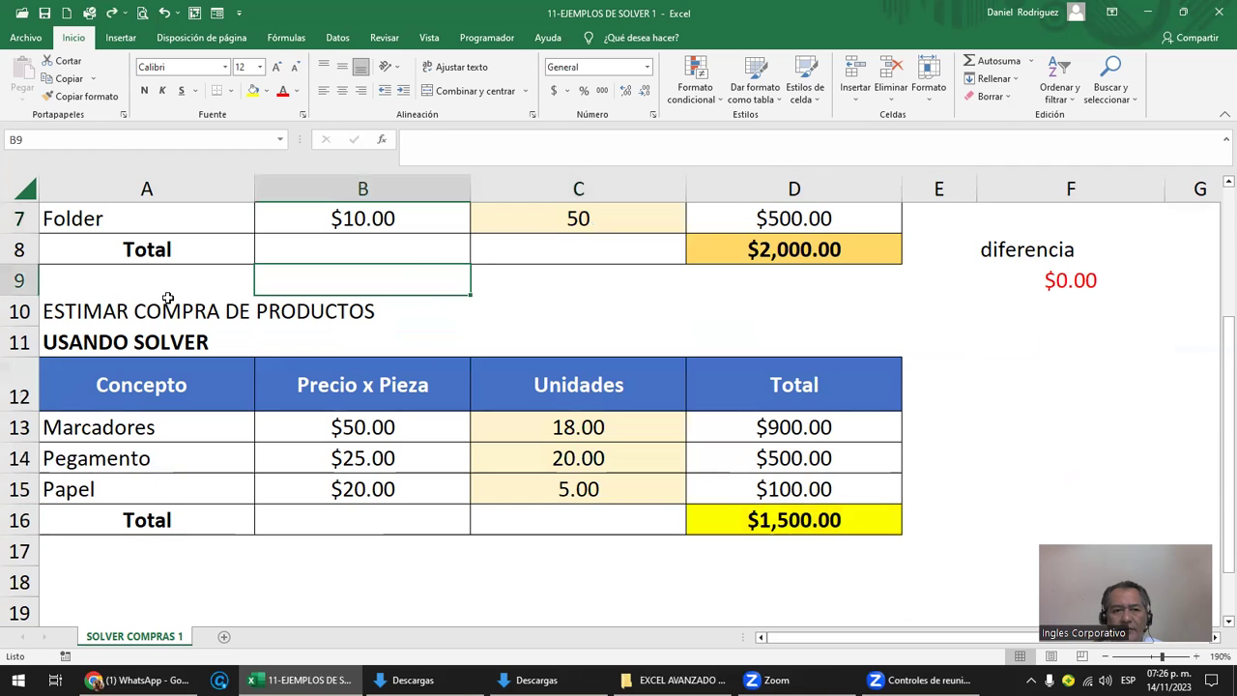
pyautogui.rightClick(23, 526)
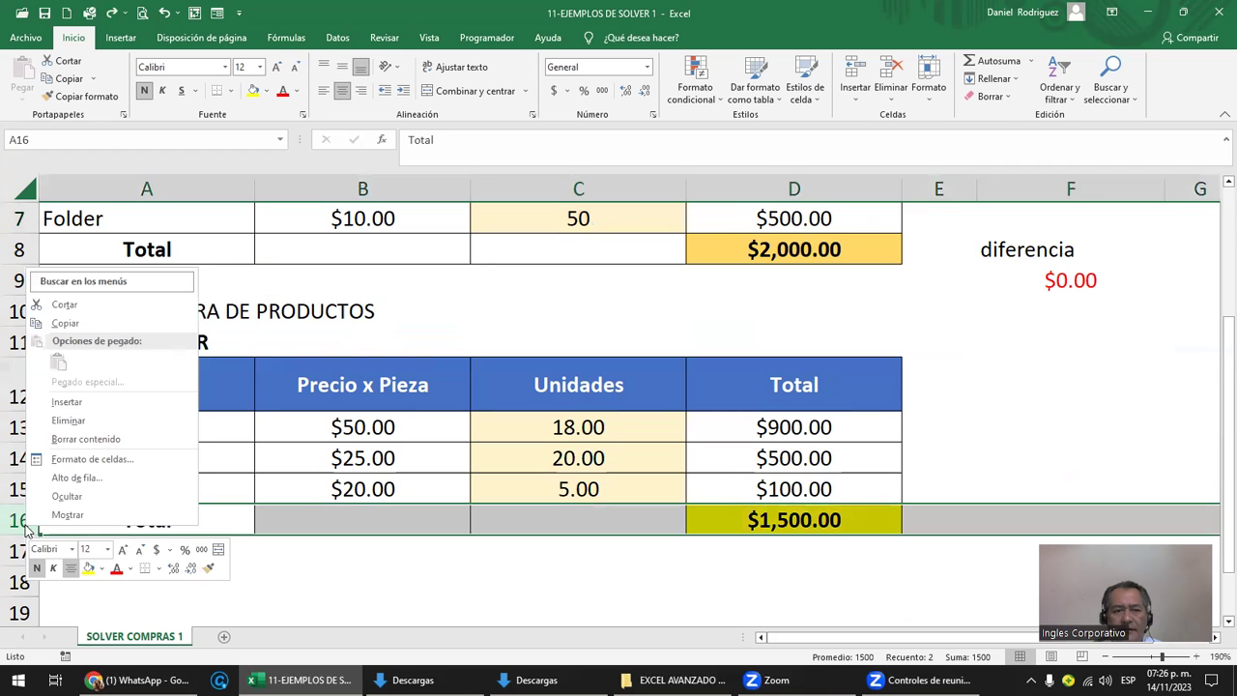
pyautogui.click(112, 402)
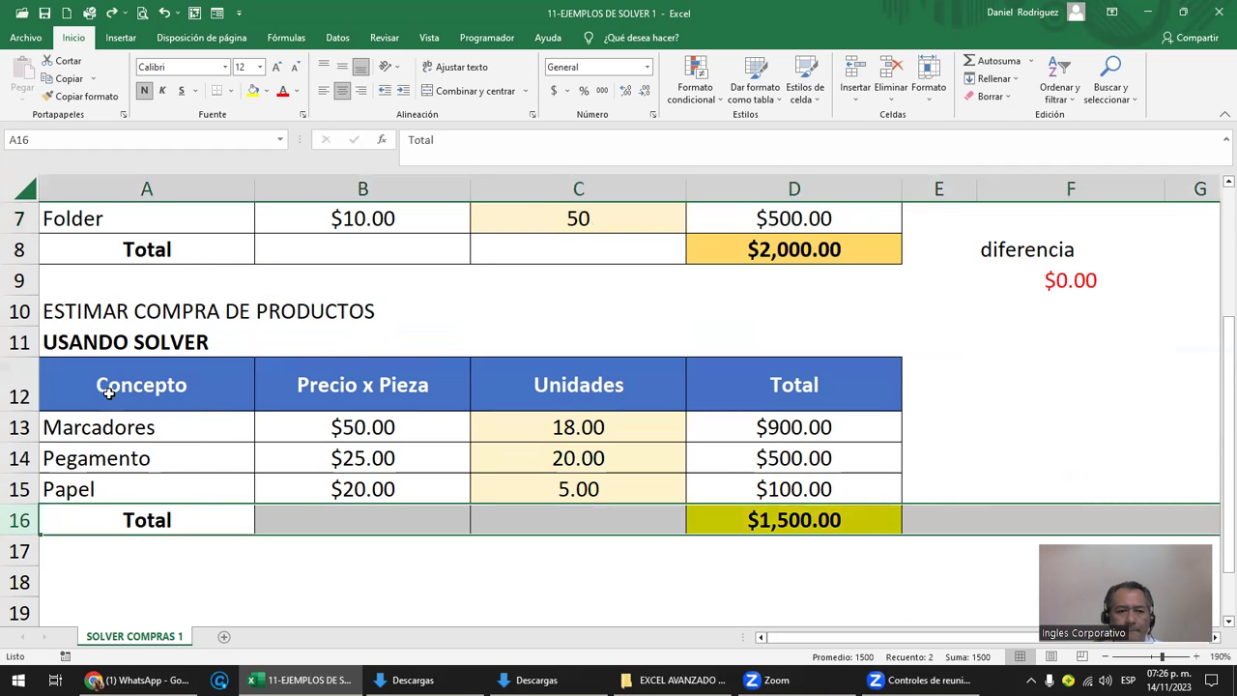
pyautogui.click(97, 219)
pyautogui.hotkey('shift', 'Right')
pyautogui.hotkey('shift', 'Right')
pyautogui.hotkey('shift', 'Right')
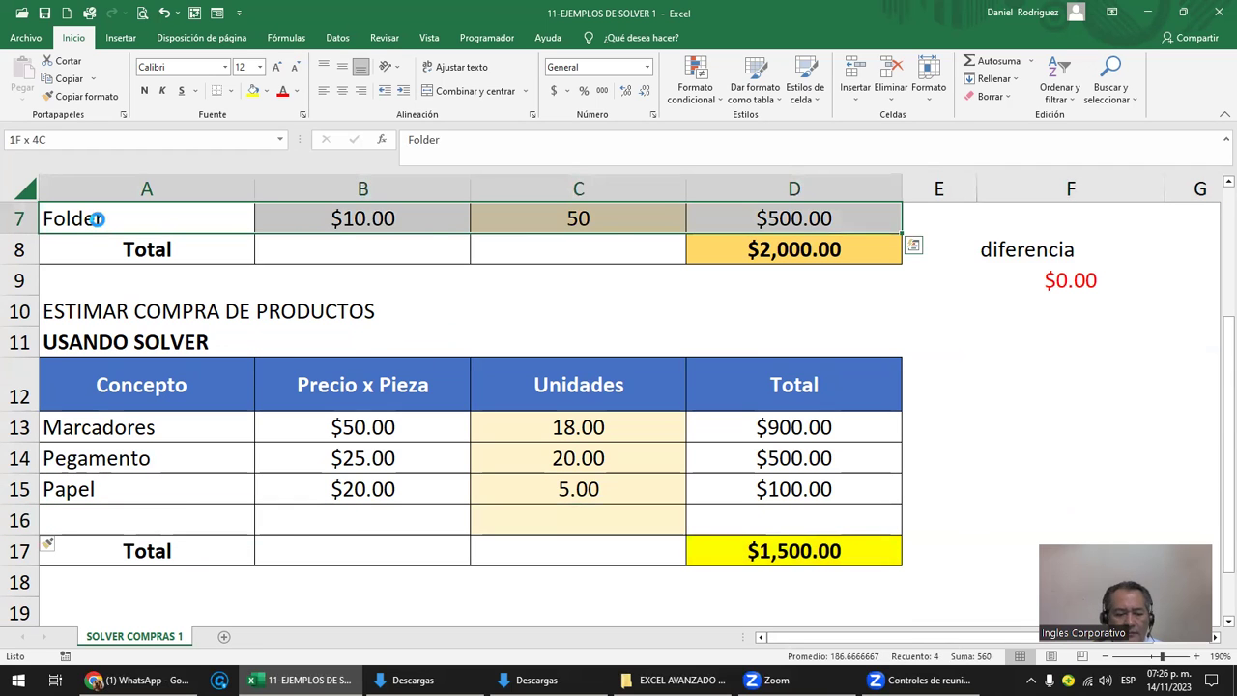
pyautogui.hotkey('ctrl', 'c')
pyautogui.press('Down')
pyautogui.press('Down')
pyautogui.press('Down')
pyautogui.press('Down')
pyautogui.press('Down')
pyautogui.press('Down')
pyautogui.press('Down')
pyautogui.press('Down')
pyautogui.press('Down')
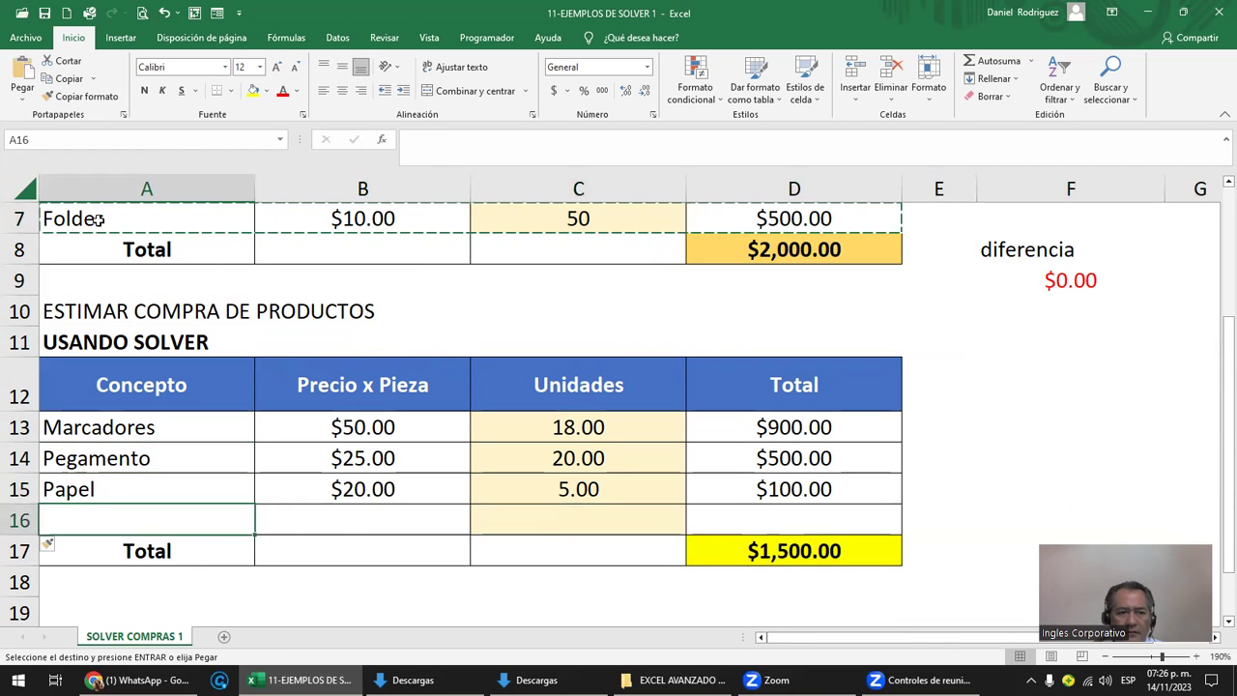
pyautogui.press('Return')
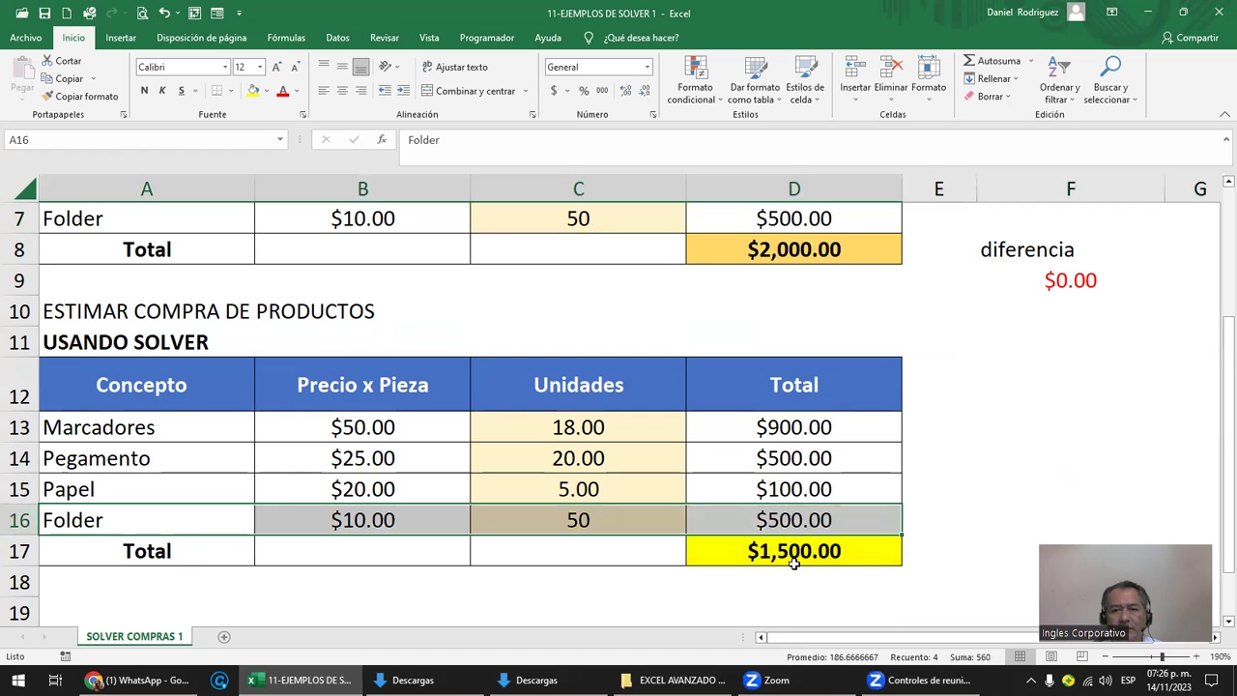
# Step: Edit the D17 total to =SUMA(D13+D14+D15+D16), giving $2,000.00
pyautogui.click(794, 563)
pyautogui.click(167, 550)
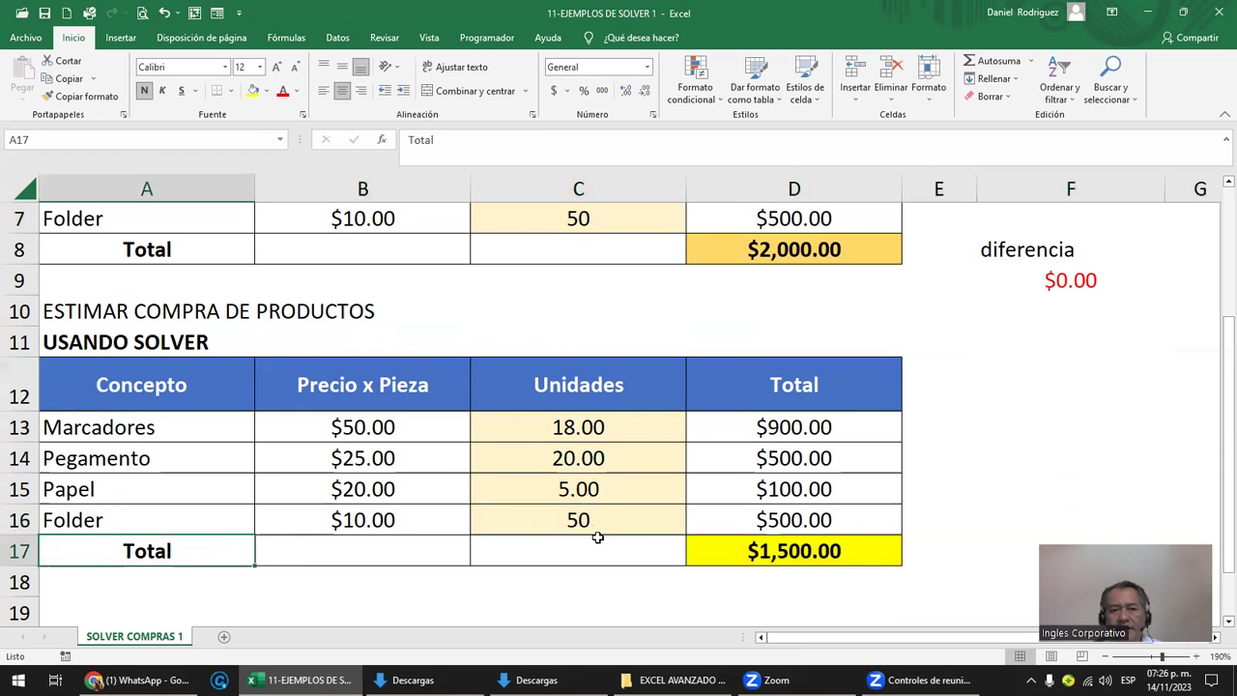
pyautogui.doubleClick(792, 551)
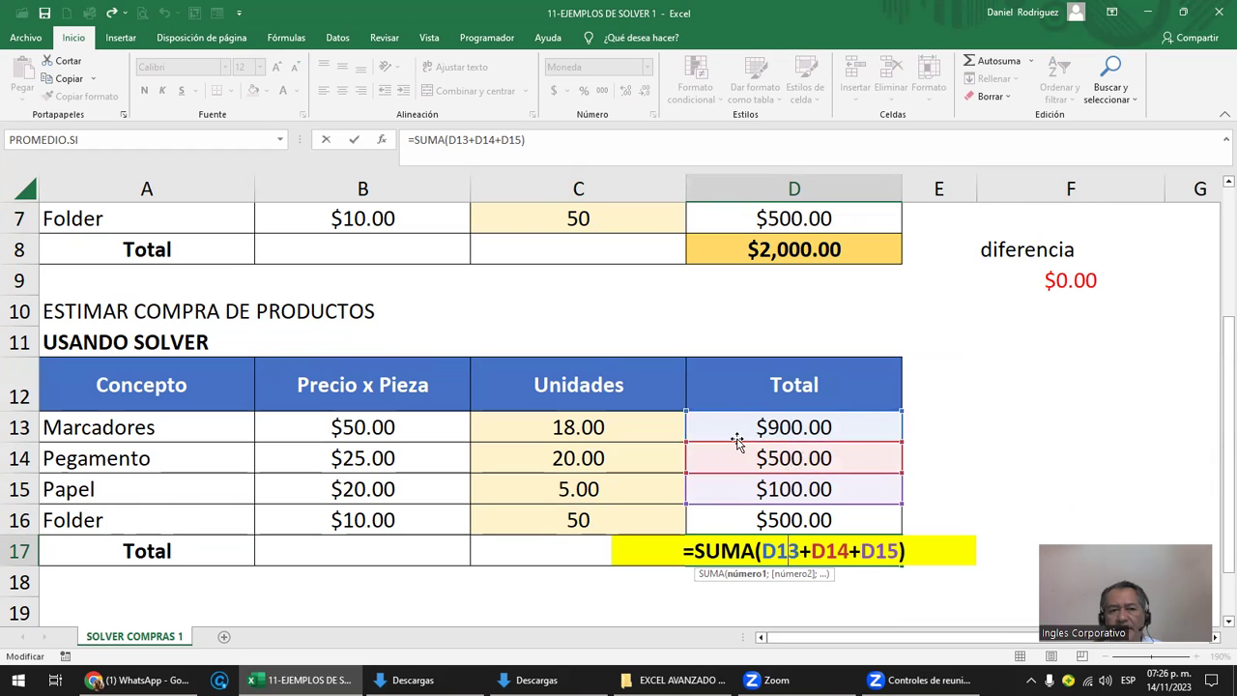
pyautogui.click(899, 551)
pyautogui.write('+')
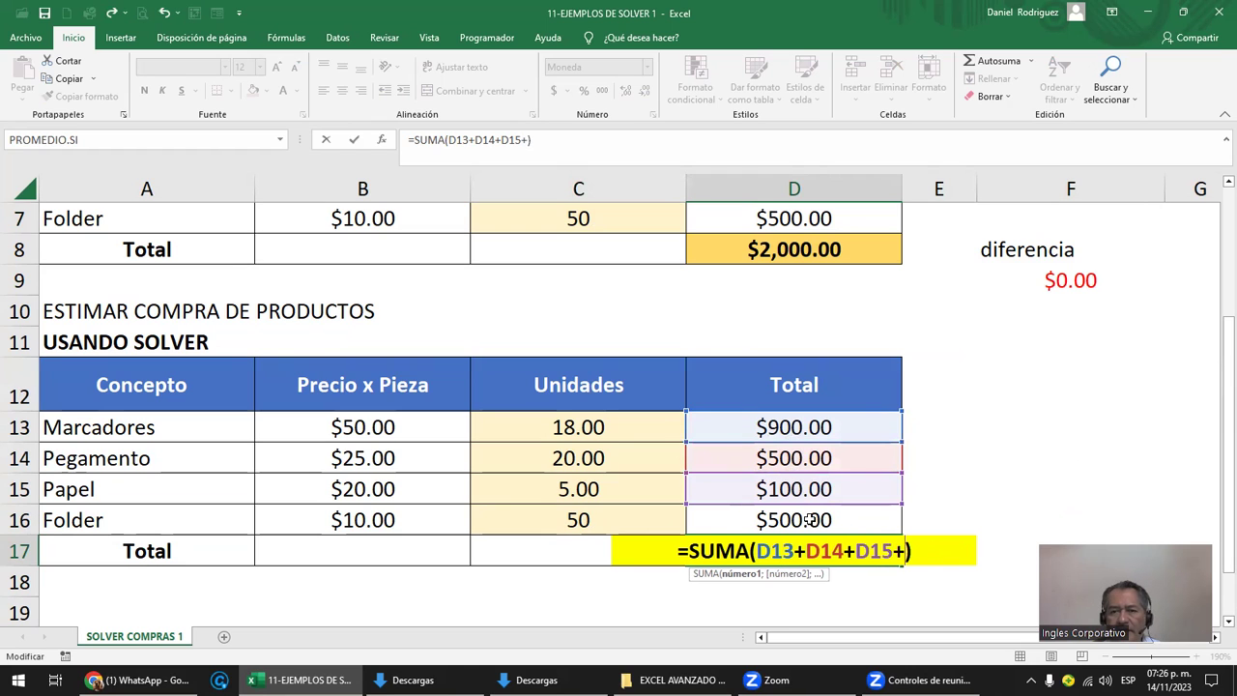
pyautogui.click(810, 519)
pyautogui.press('Return')
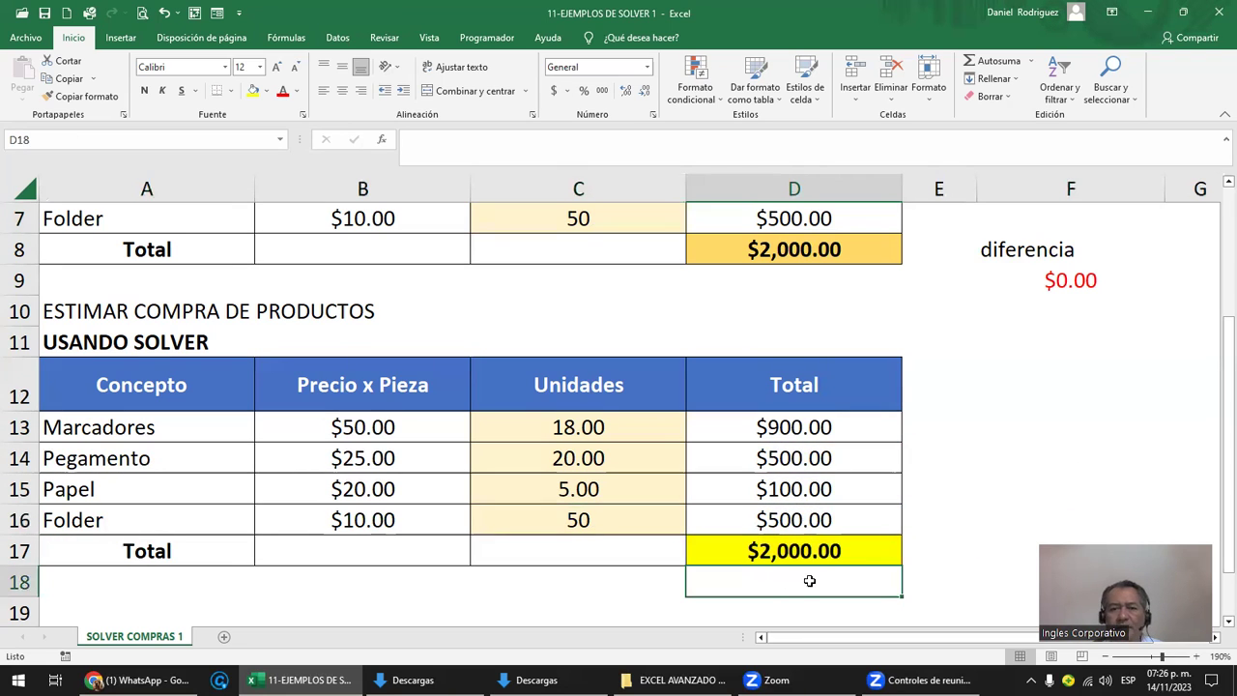
pyautogui.click(817, 551)
pyautogui.scroll(2, 816, 551)
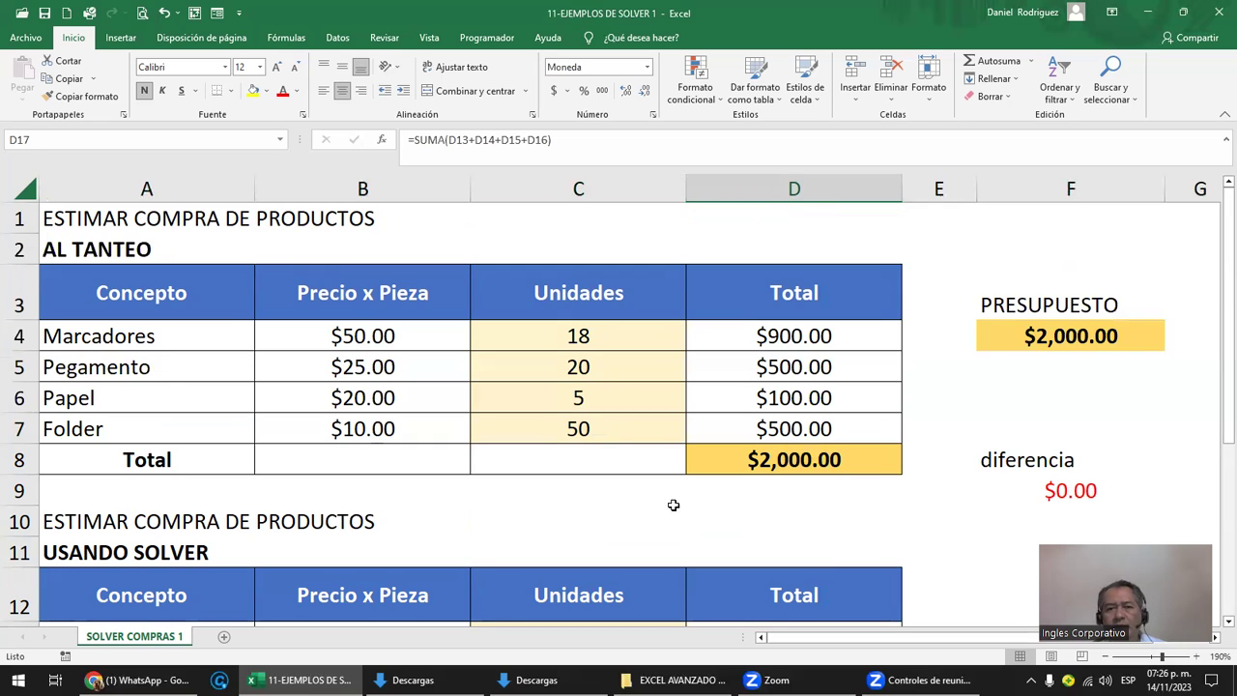
# Step: Change the trial table's Folder price in B7 to $7.00
pyautogui.click(90, 250)
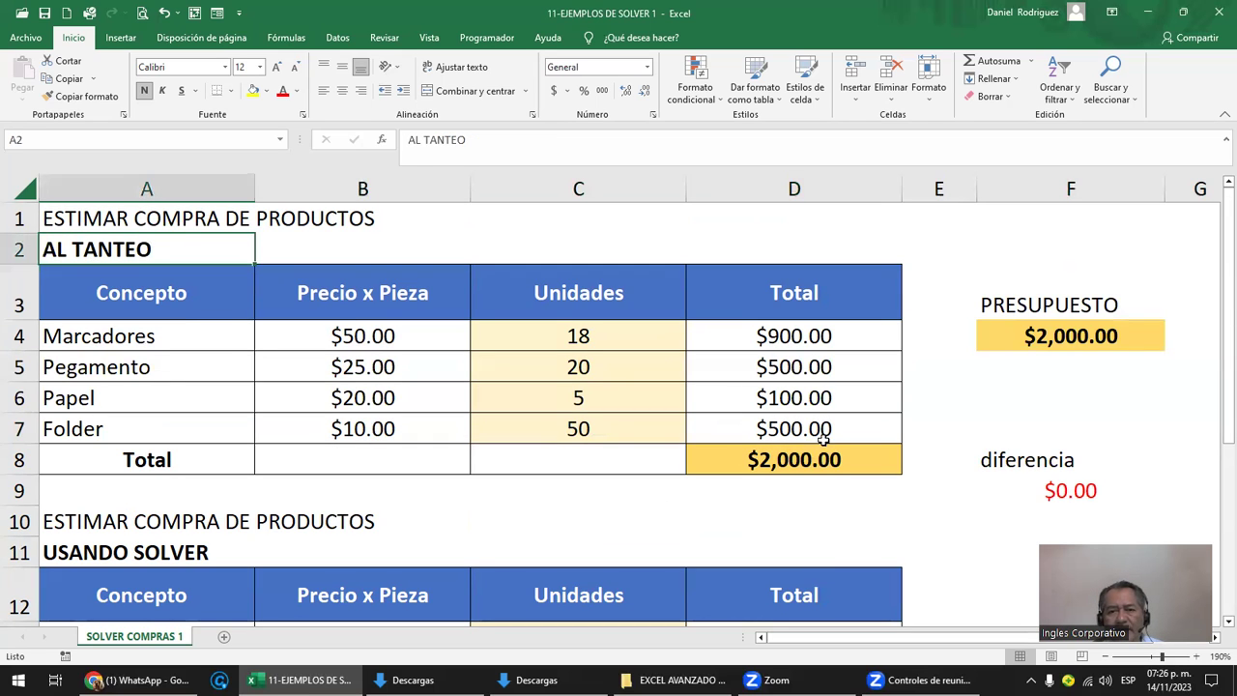
pyautogui.click(803, 459)
pyautogui.click(1100, 330)
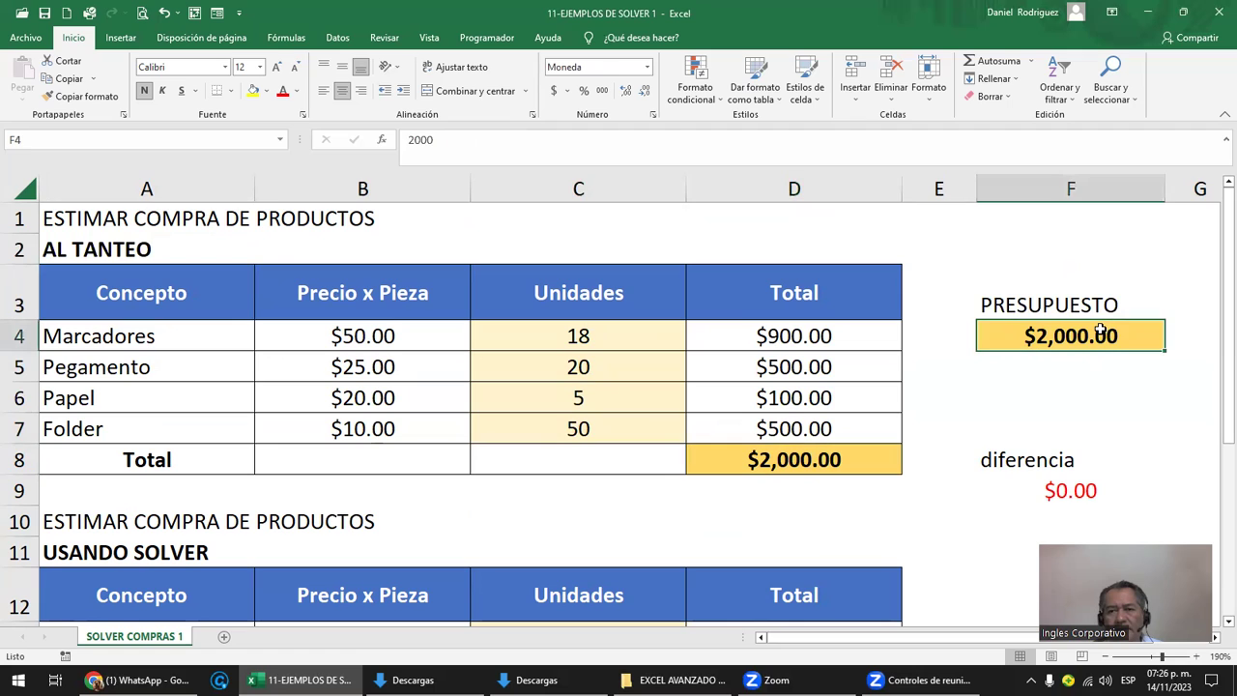
pyautogui.click(1057, 490)
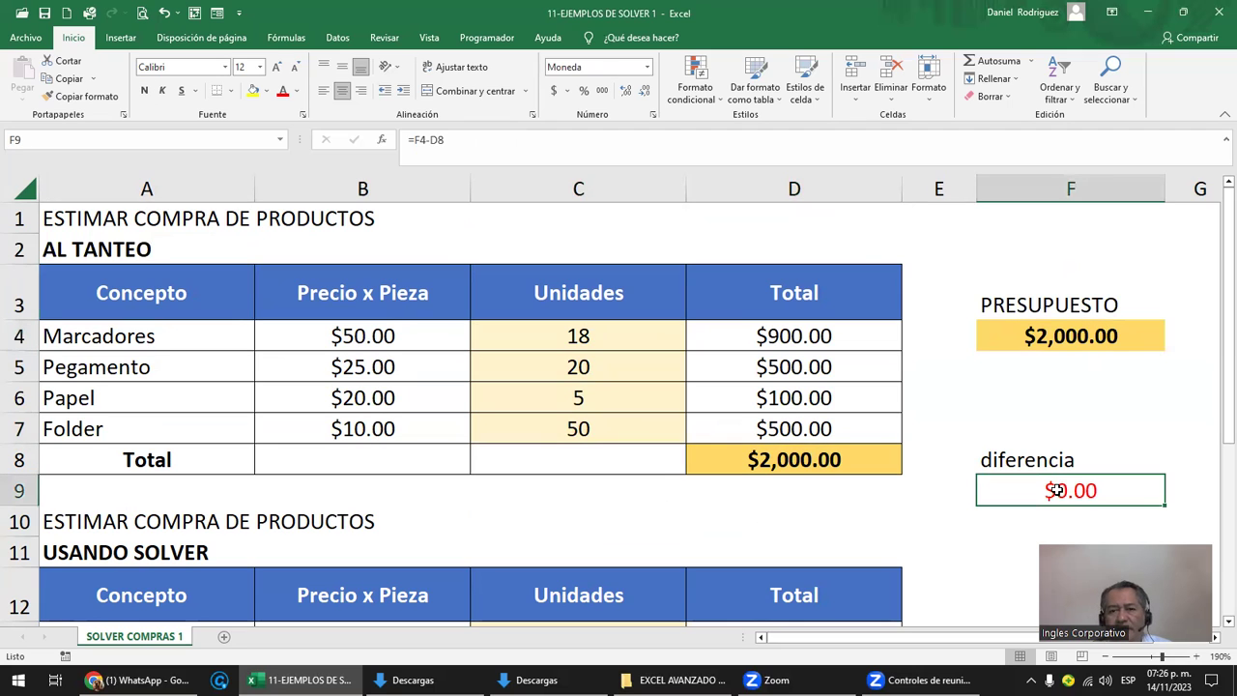
pyautogui.click(379, 429)
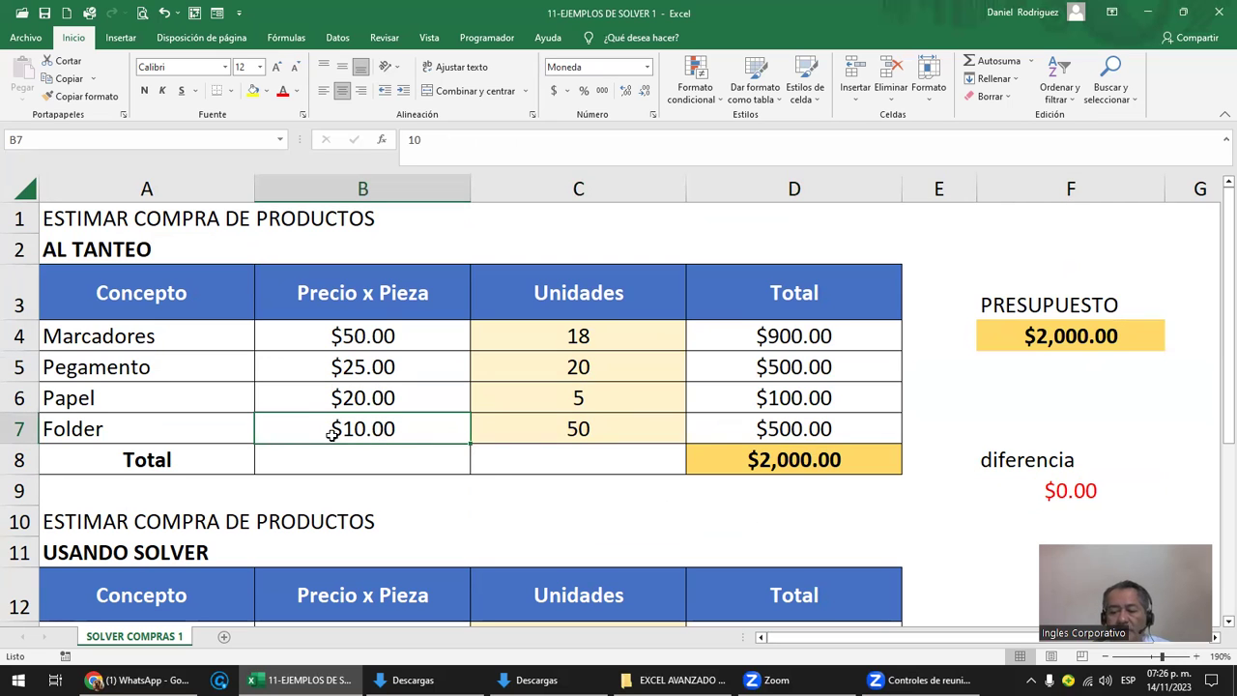
pyautogui.write('7')
pyautogui.press('Return')
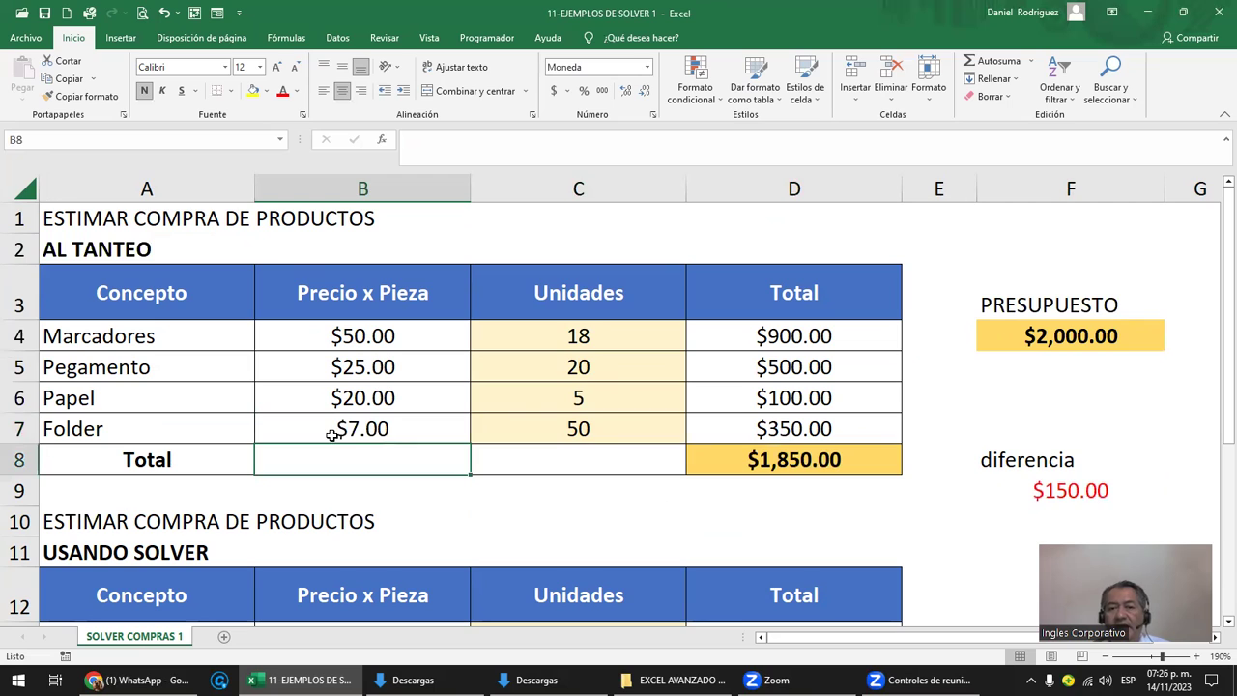
# Step: Try 75 and then 70 Folder units in C7
pyautogui.press('Up')
pyautogui.press('Right')
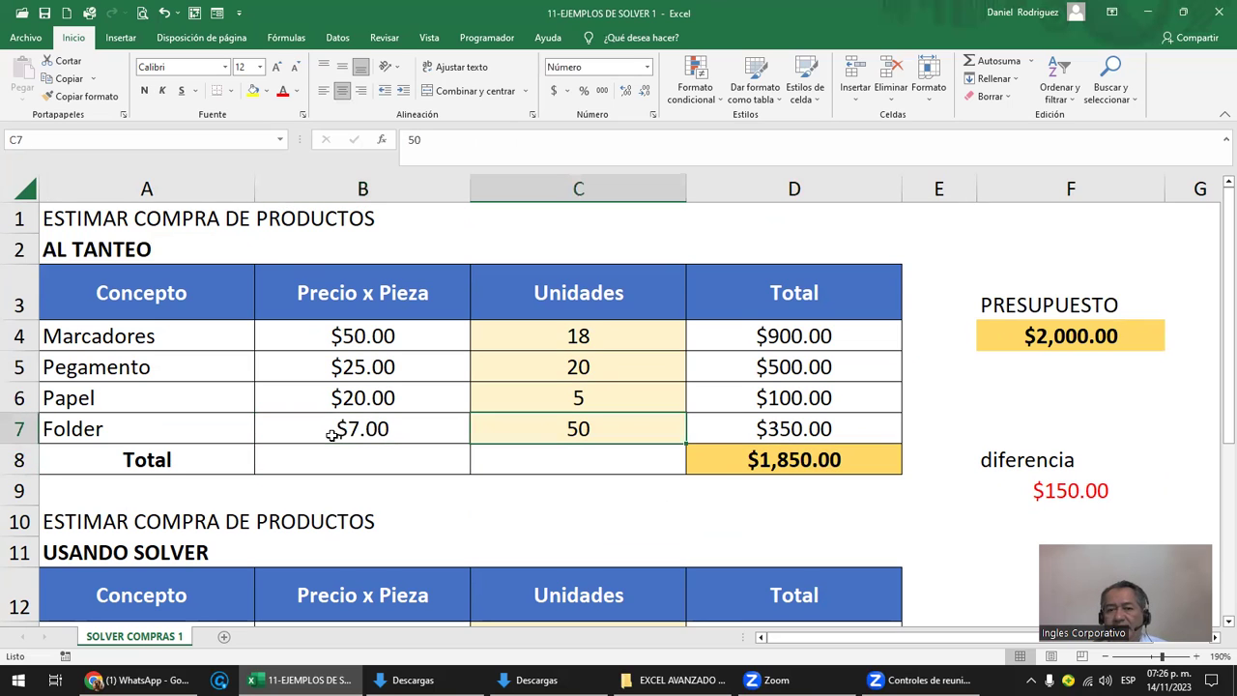
pyautogui.press('Left')
pyautogui.press('Right')
pyautogui.write('75')
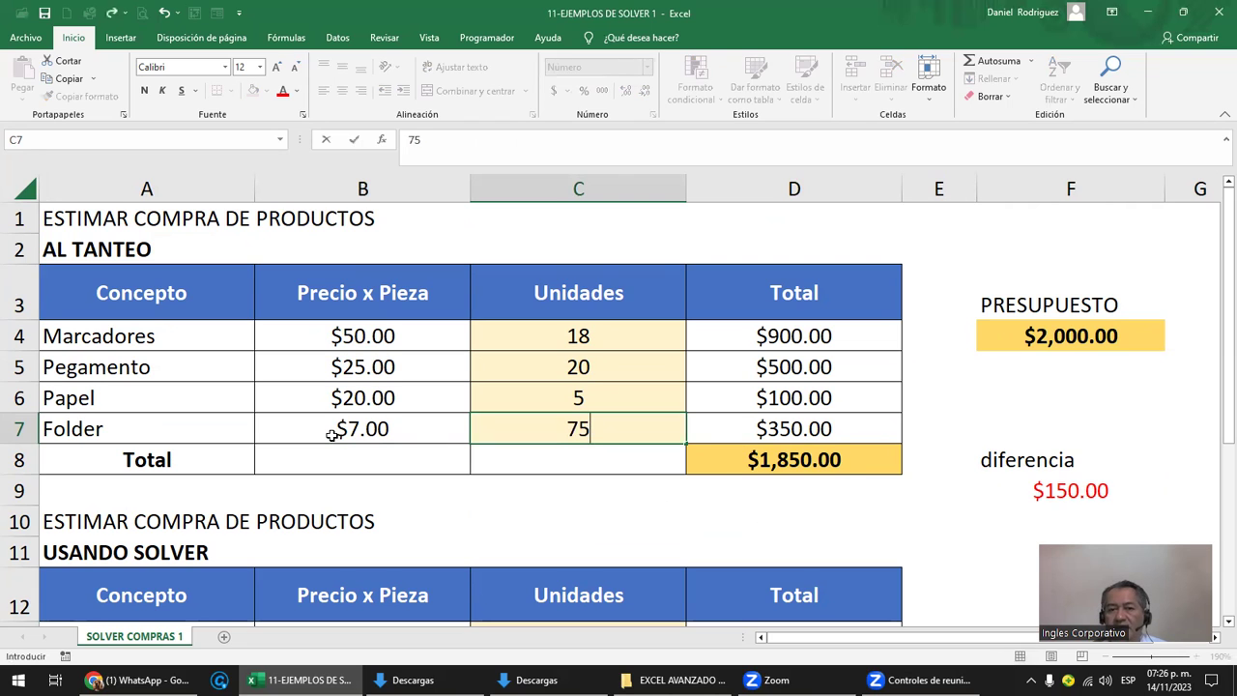
pyautogui.press('Return')
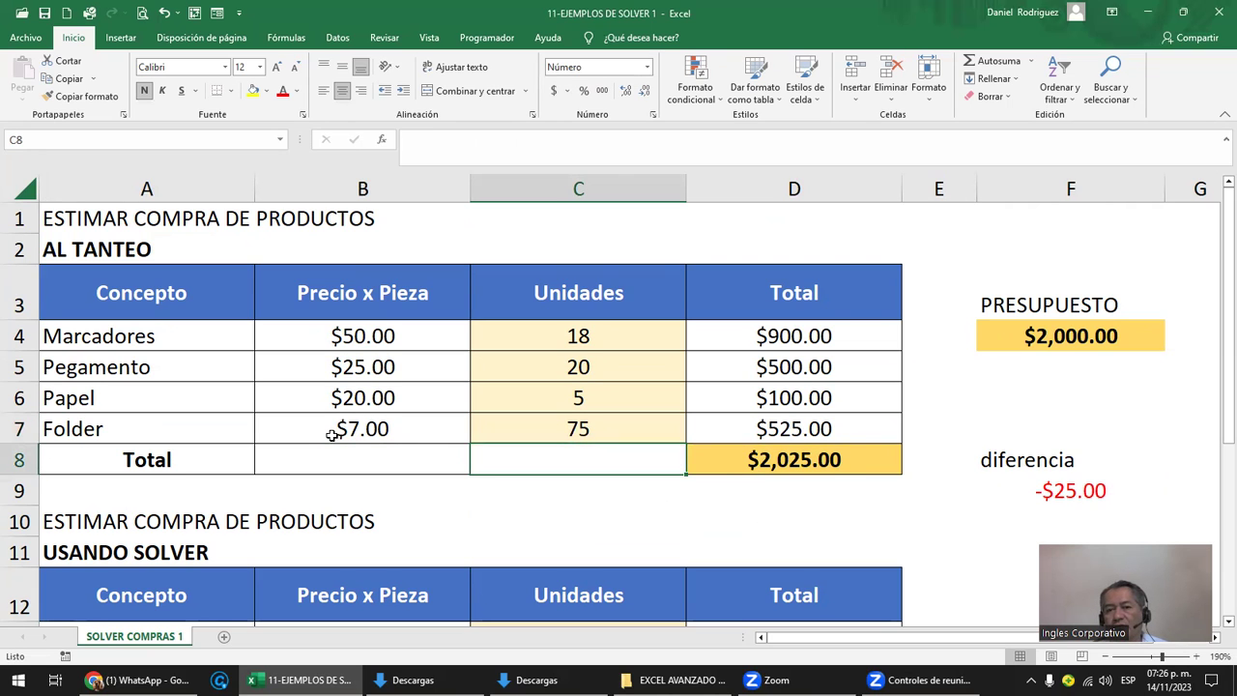
pyautogui.click(609, 427)
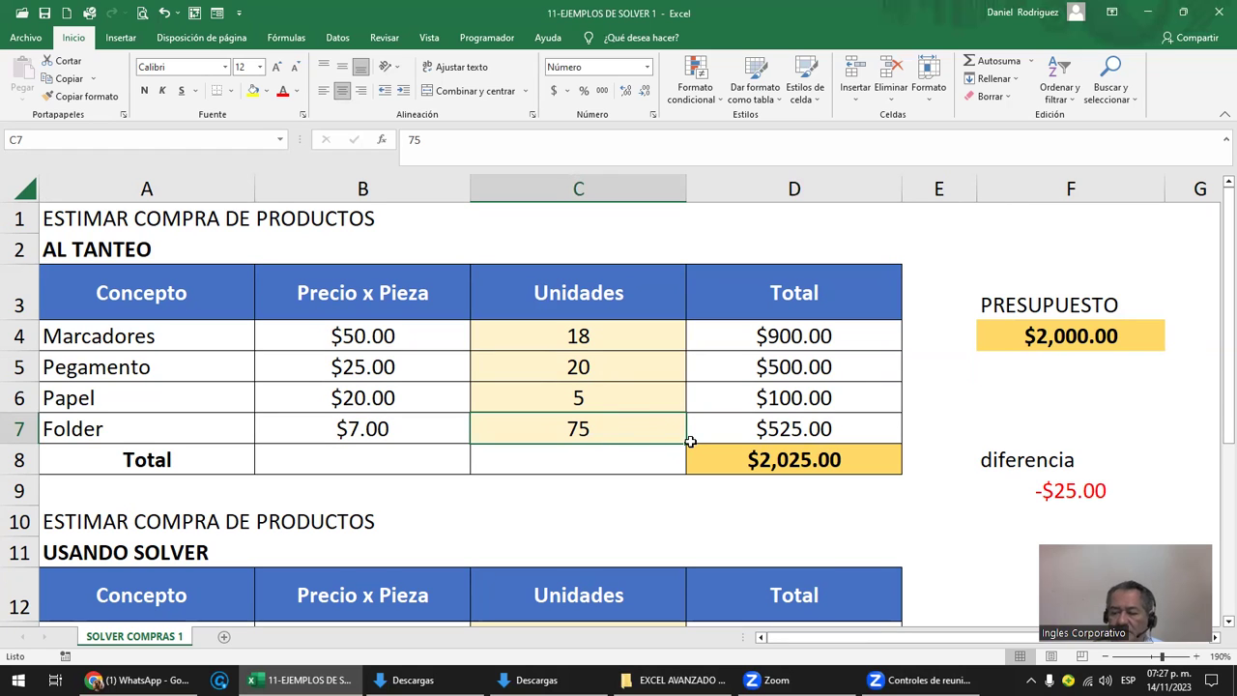
pyautogui.write('70')
pyautogui.press('Return')
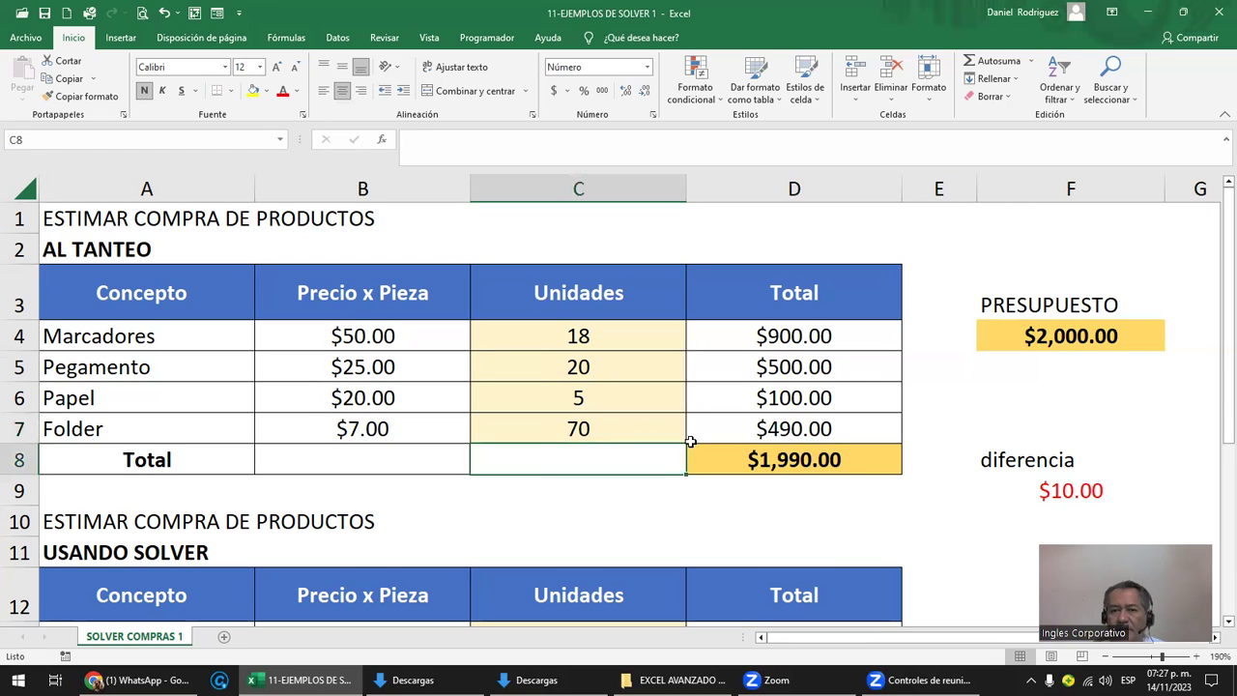
# Step: Try 72, then settle on 71 Folder units, totalling $1,997.00
pyautogui.press('Up')
pyautogui.write('72')
pyautogui.press('Return')
pyautogui.press('Up')
pyautogui.write('71')
pyautogui.press('Return')
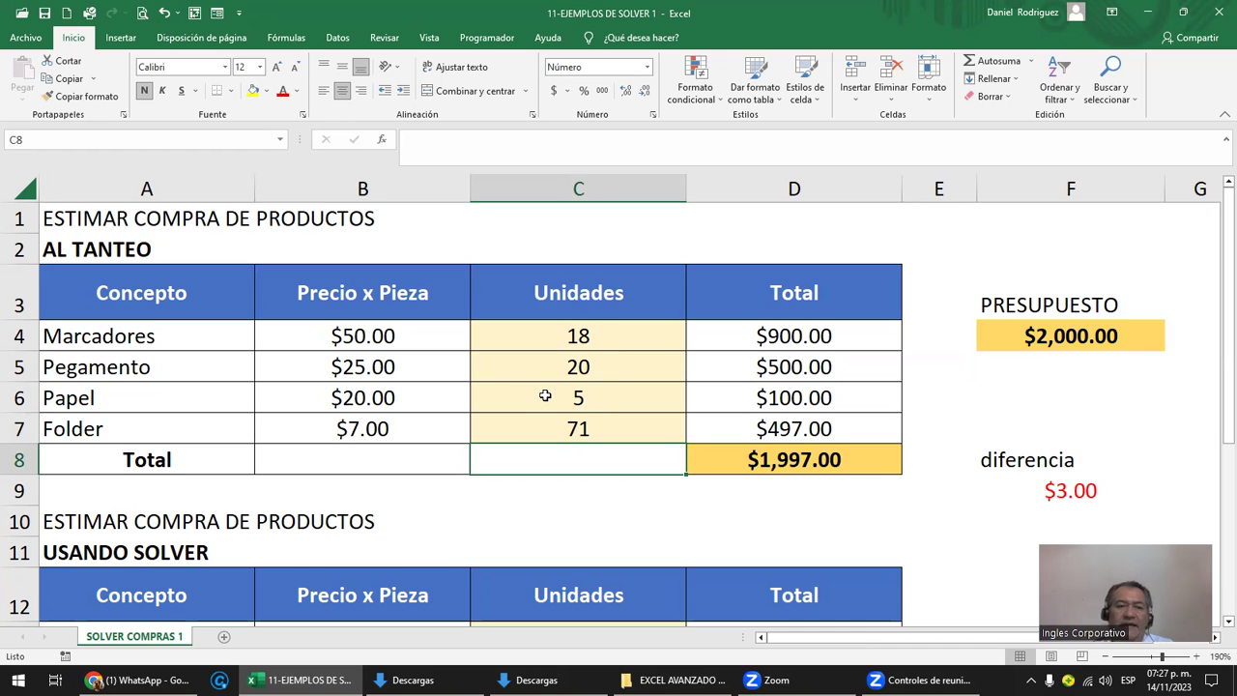
# Step: Set the Solver table's Folder price in B16 to $7.00
pyautogui.scroll(-1, 545, 395)
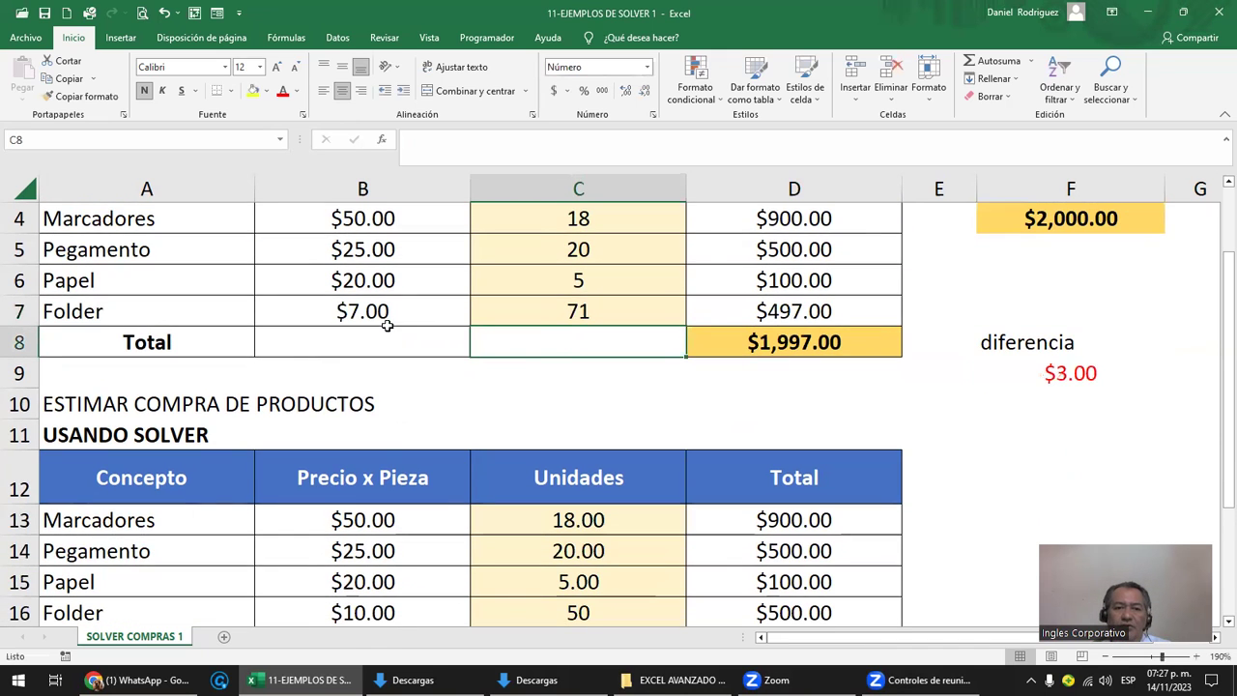
pyautogui.scroll(-2, 380, 309)
pyautogui.click(377, 427)
pyautogui.write('7')
pyautogui.press('Return')
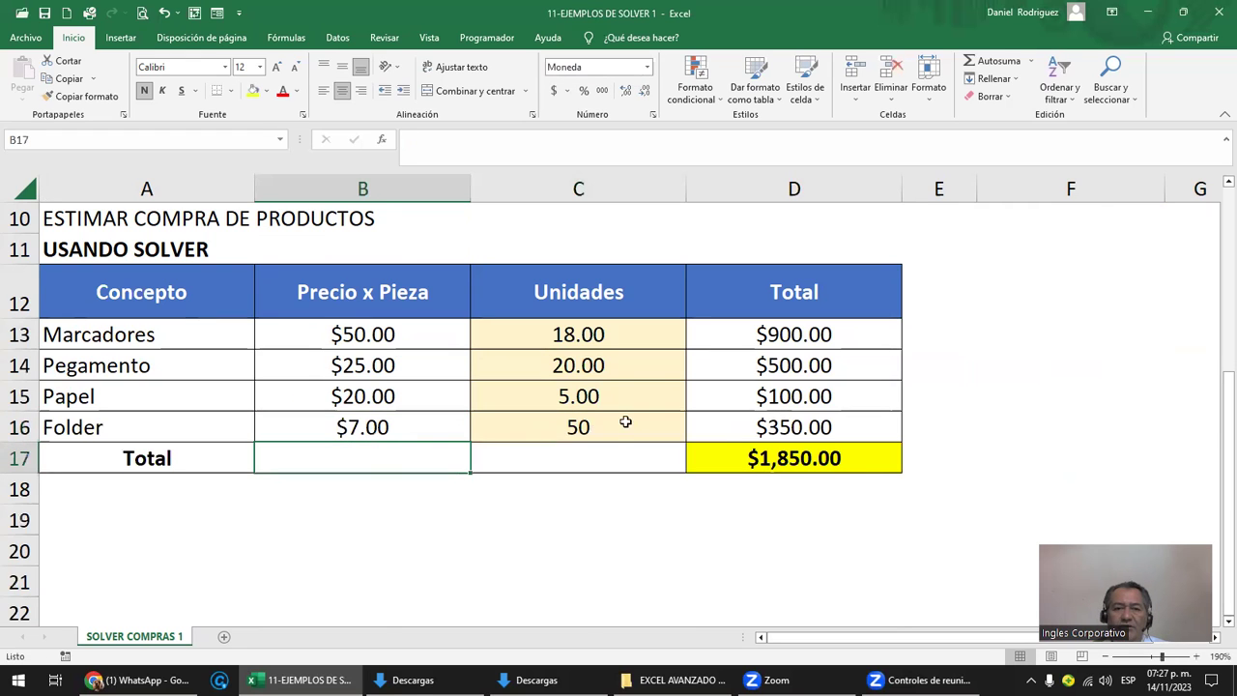
pyautogui.scroll(2, 623, 425)
pyautogui.scroll(-2, 577, 547)
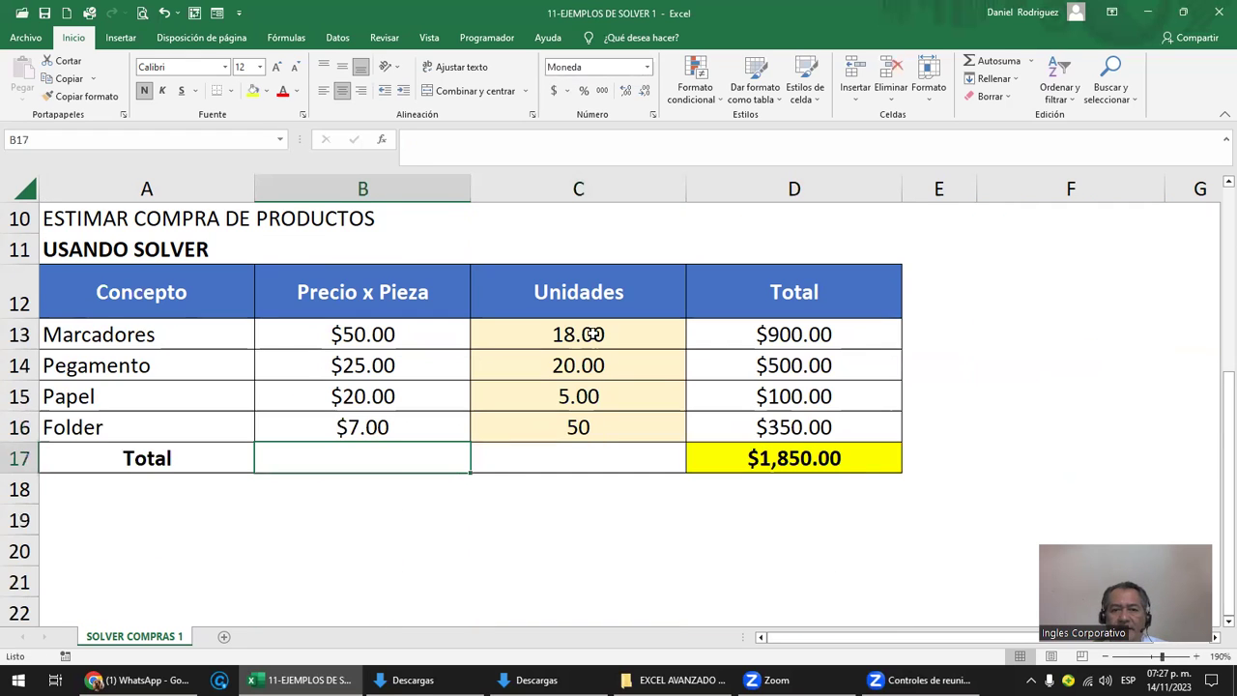
# Step: Clear the unit quantities in C13:C16 so the Solver totals read $0.00
pyautogui.click(598, 331)
pyautogui.moveTo(598, 331); pyautogui.dragTo(582, 425)
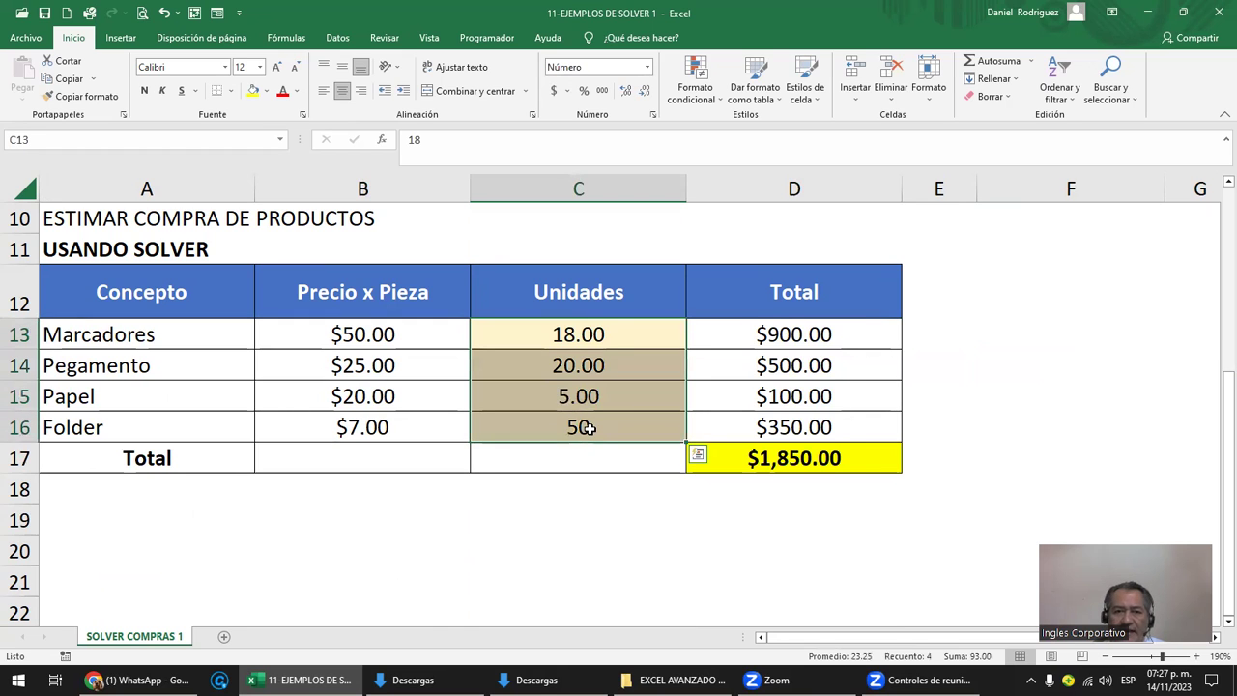
pyautogui.press('Delete')
pyautogui.scroll(1, 589, 428)
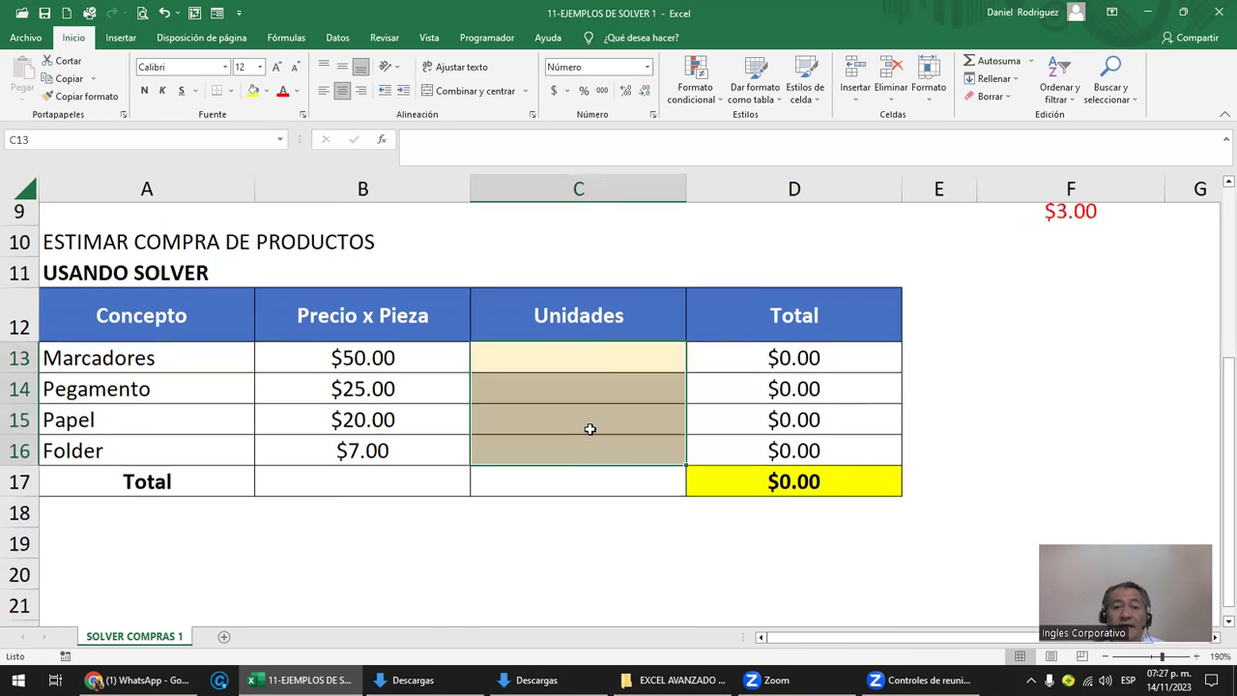
# Step: Select the USANDO SOLVER heading and show the Datos ribbon tab
pyautogui.click(77, 336)
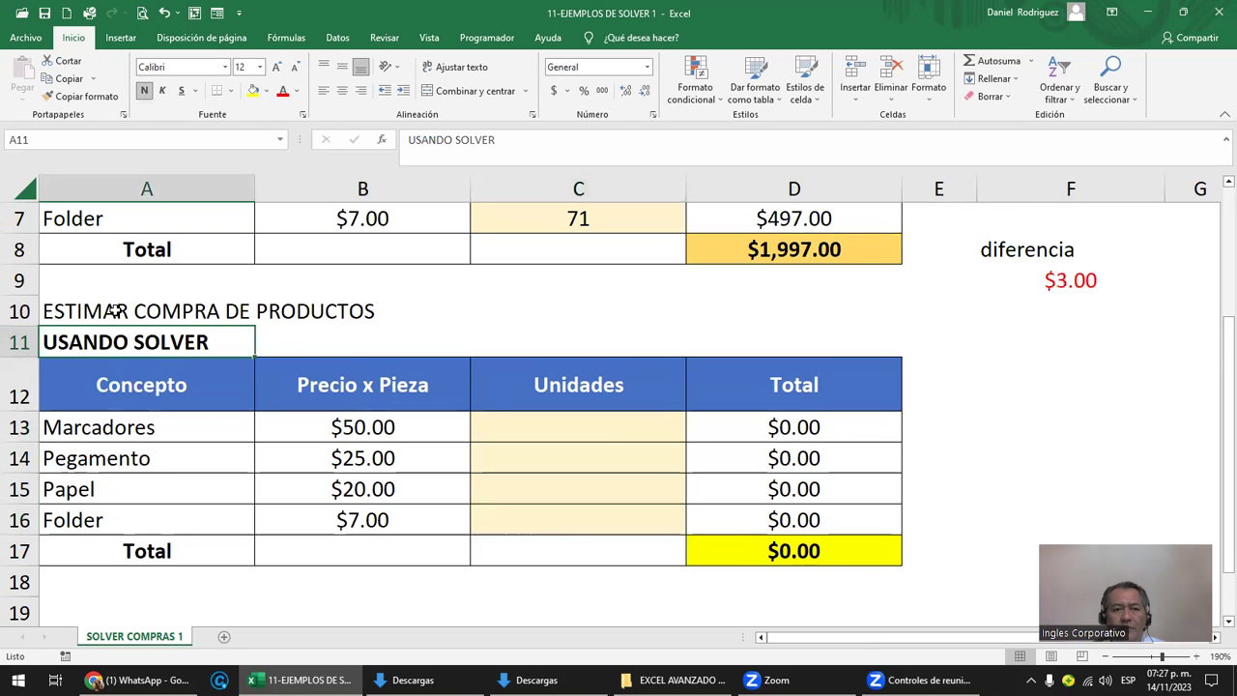
pyautogui.click(463, 334)
pyautogui.click(566, 342)
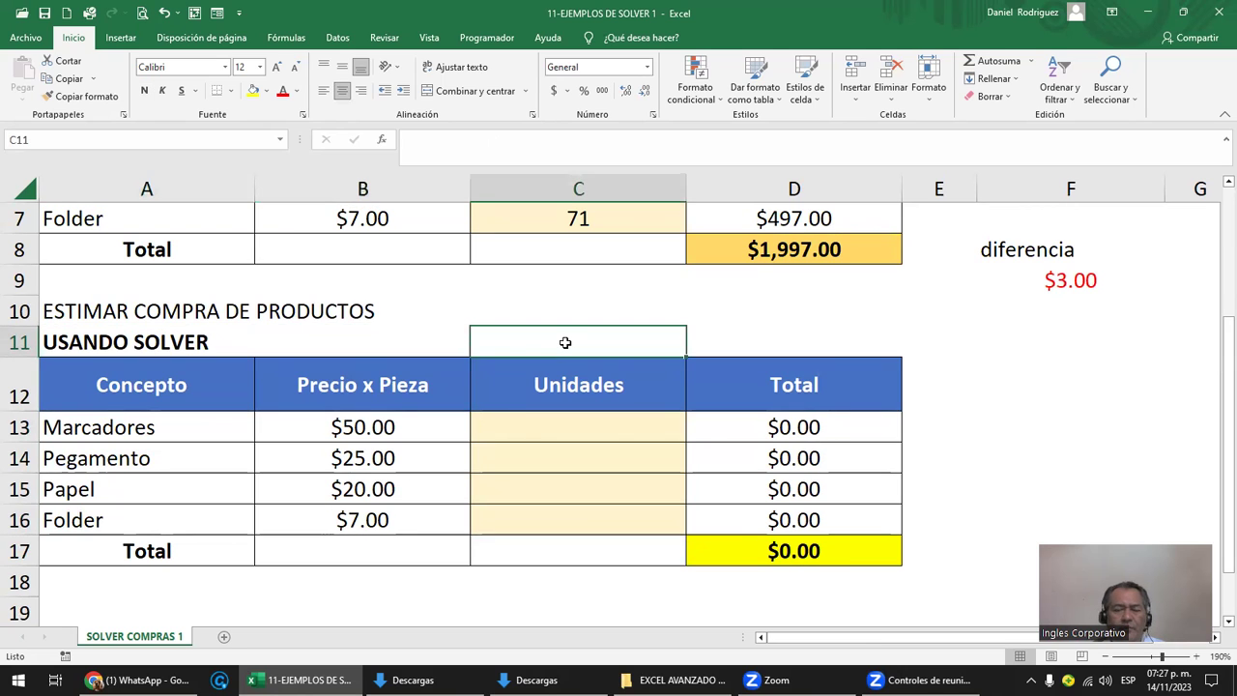
pyautogui.click(112, 337)
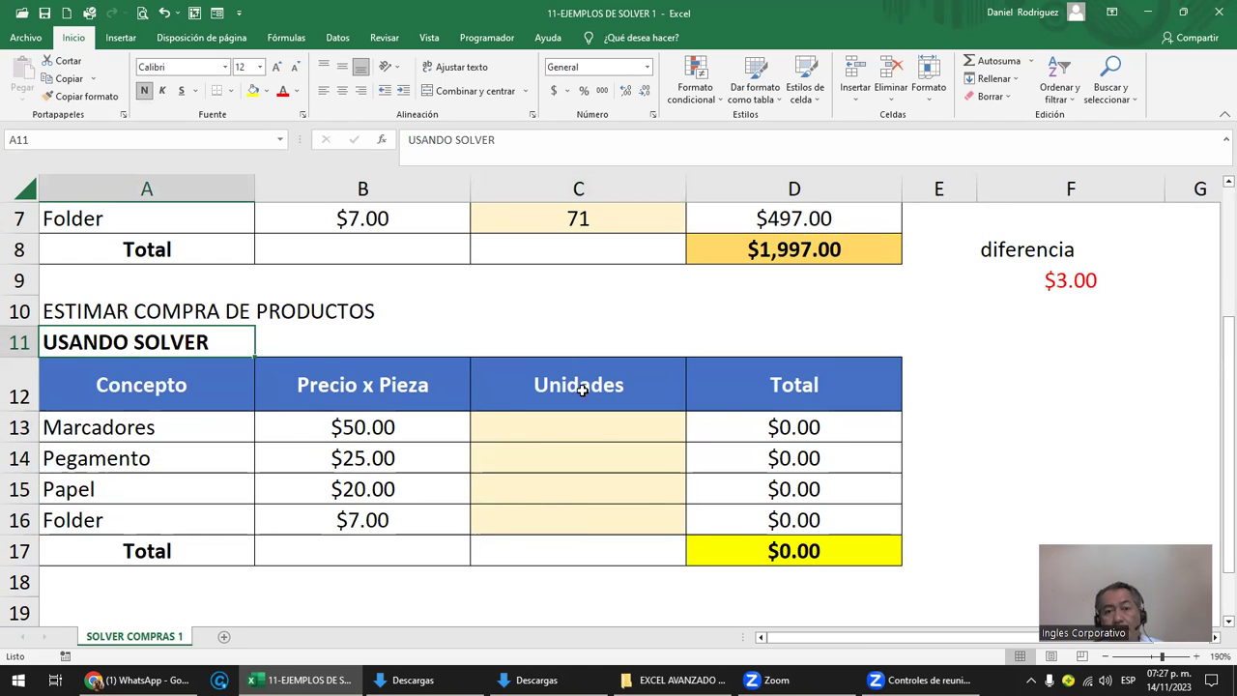
pyautogui.click(336, 37)
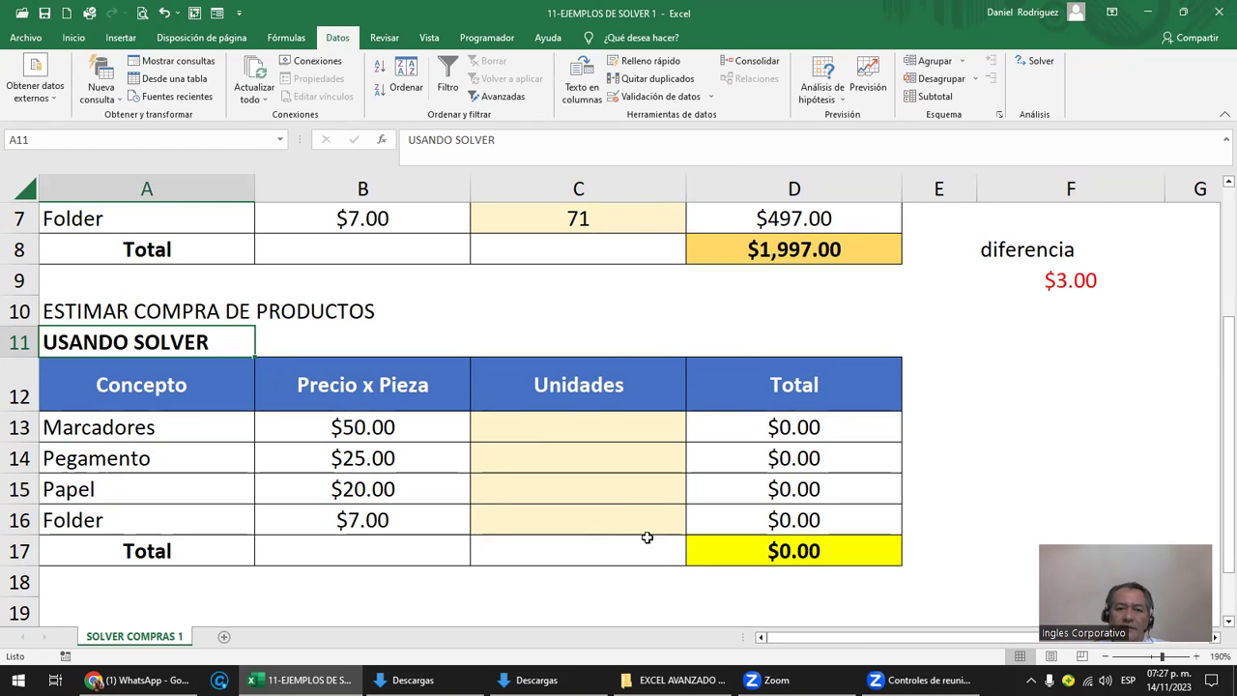
# Step: Set the Solver table's budget in H13 to $200.00
pyautogui.click(687, 557)
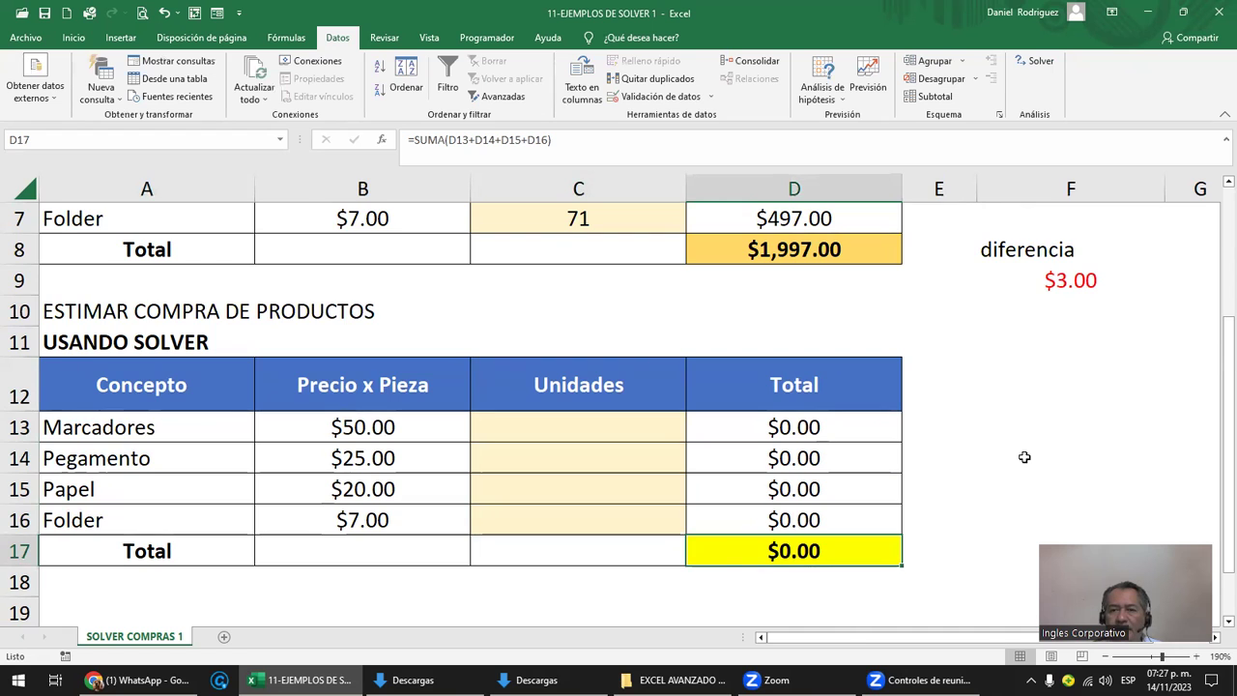
pyautogui.scroll(1, 1024, 457)
pyautogui.scroll(-2, 1026, 436)
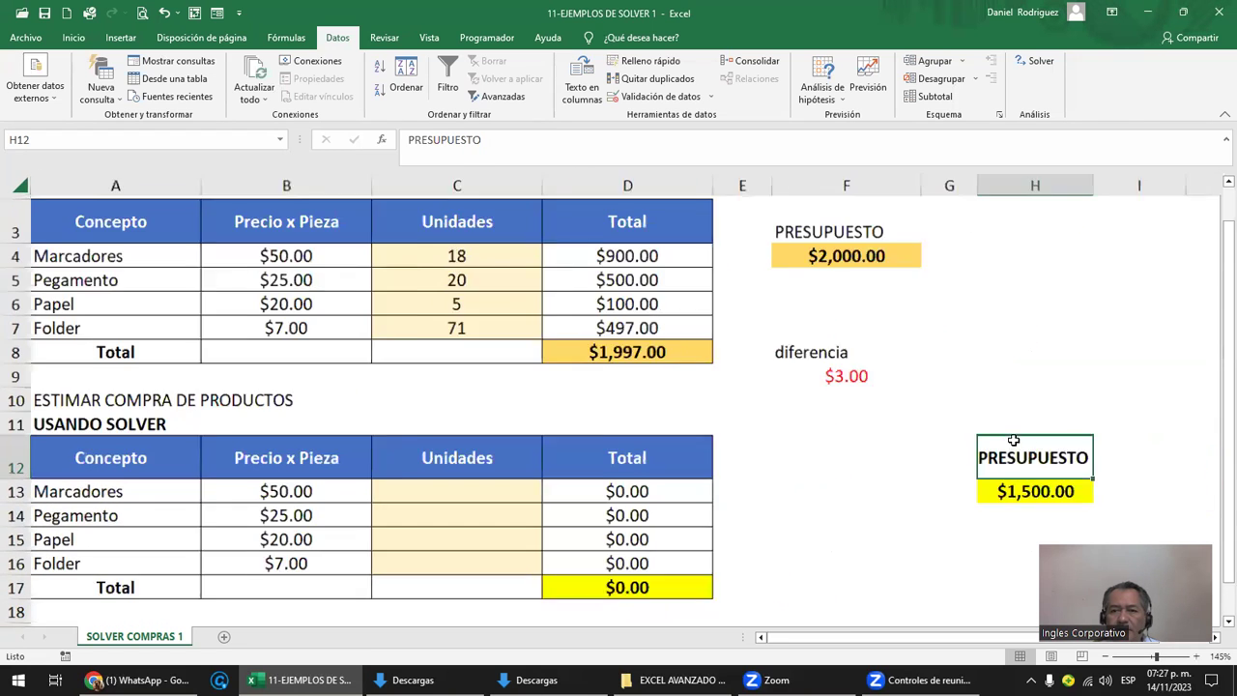
pyautogui.scroll(-1, 964, 460)
pyautogui.click(874, 495)
pyautogui.click(887, 461)
pyautogui.click(892, 487)
pyautogui.write('200')
pyautogui.press('Return')
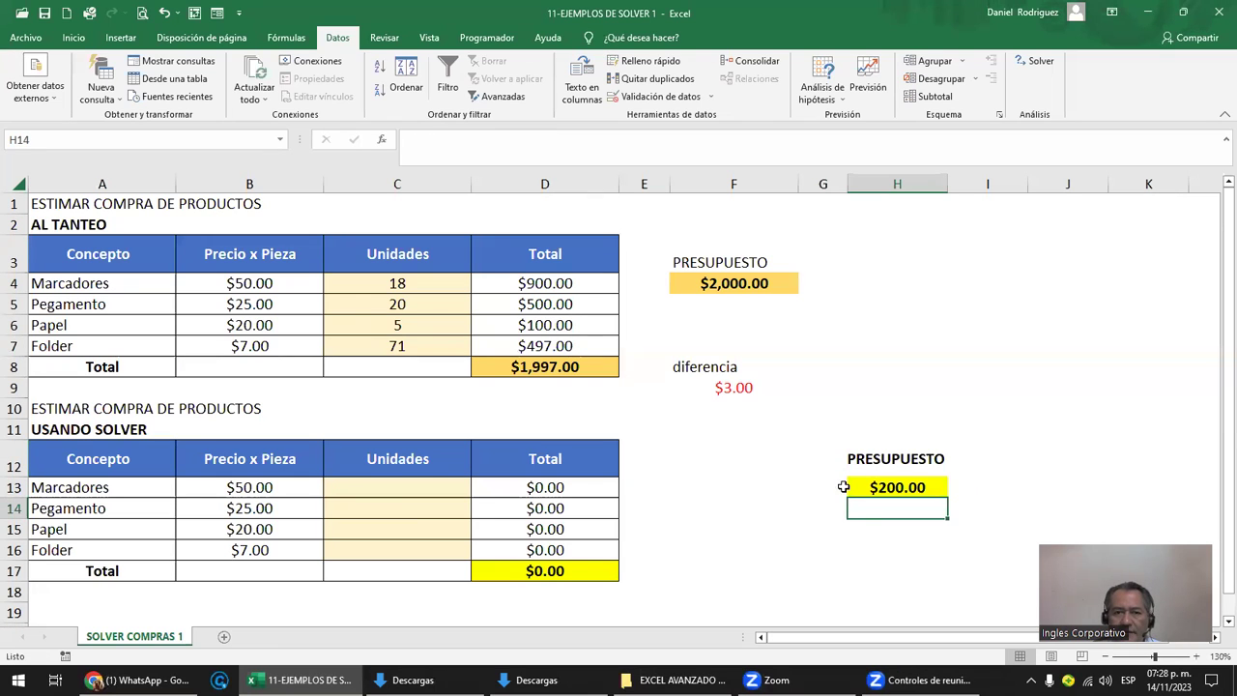
# Step: Review the D17 total formula's references, leaving it unchanged
pyautogui.click(547, 572)
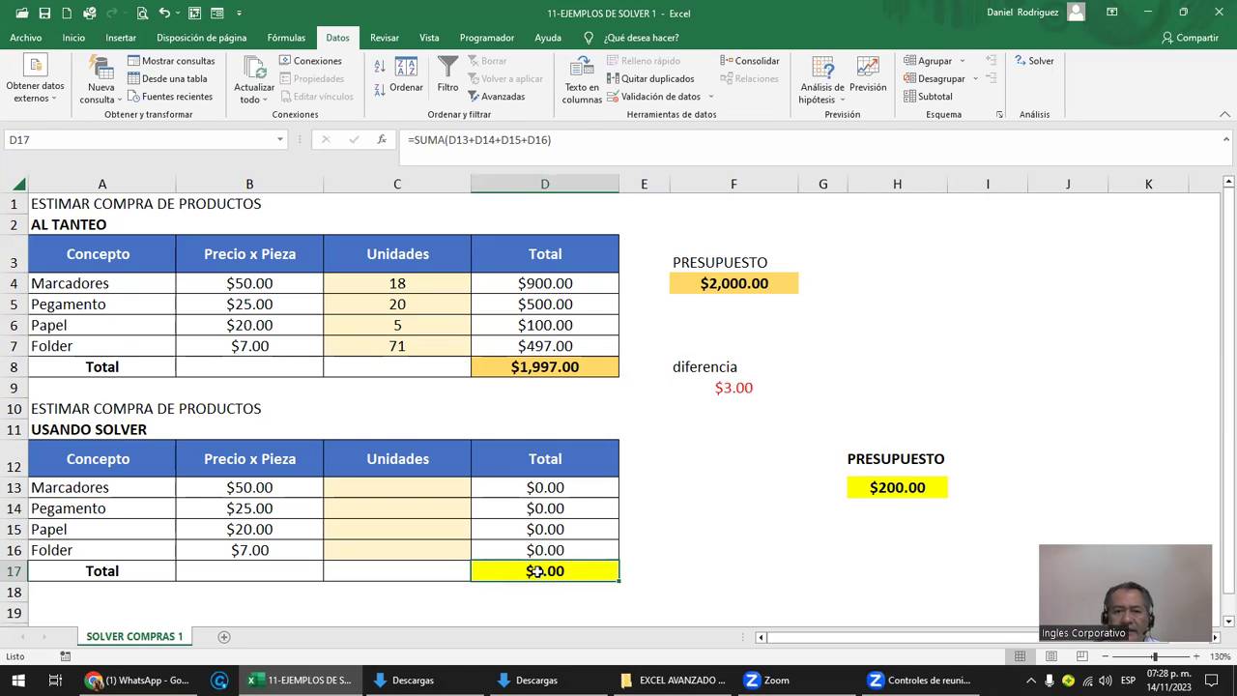
pyautogui.doubleClick(537, 571)
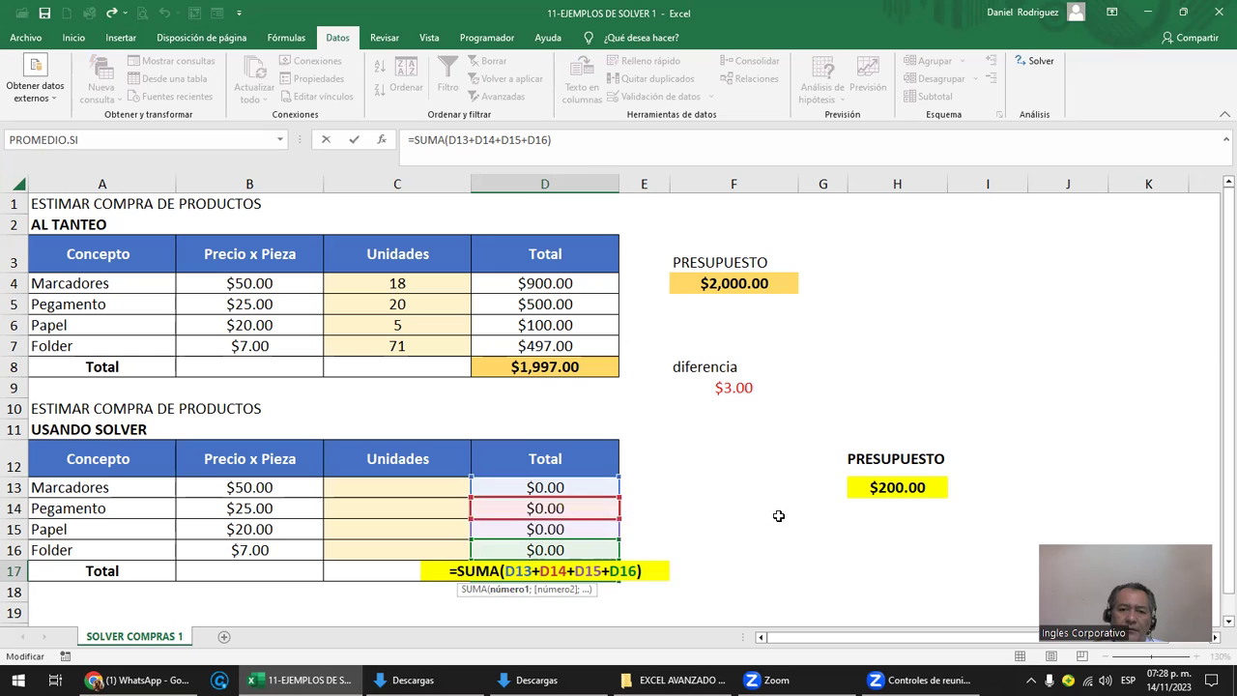
pyautogui.press('Escape')
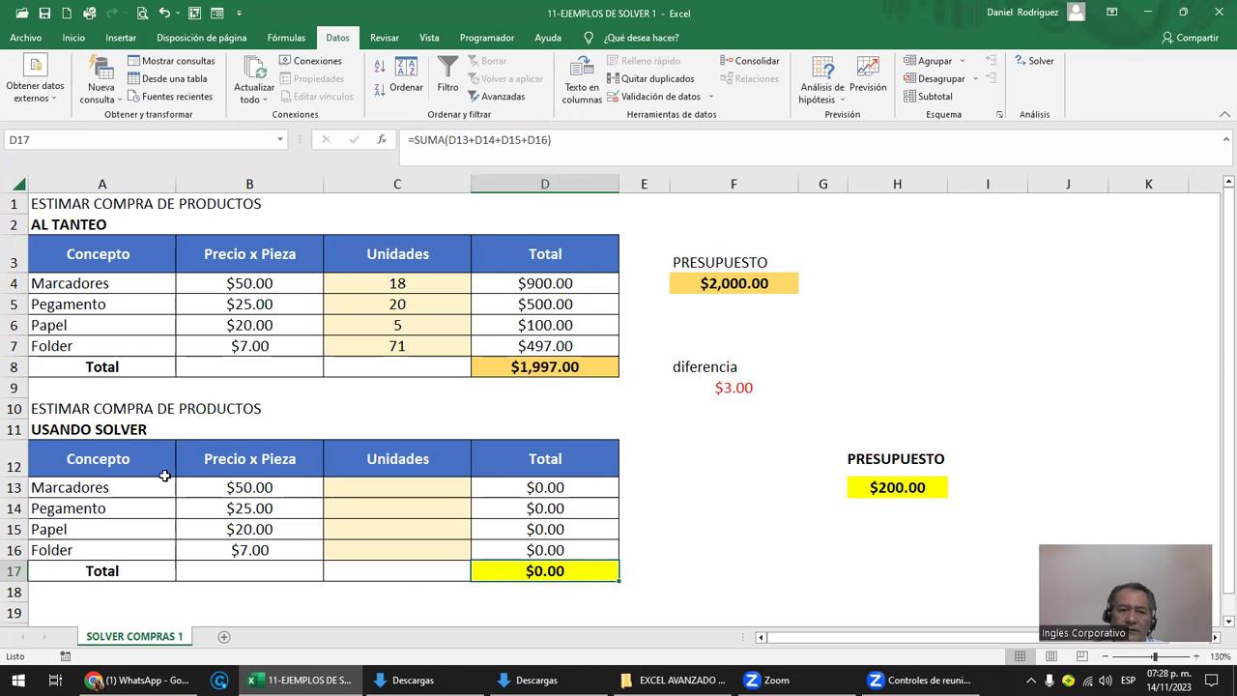
pyautogui.click(550, 488)
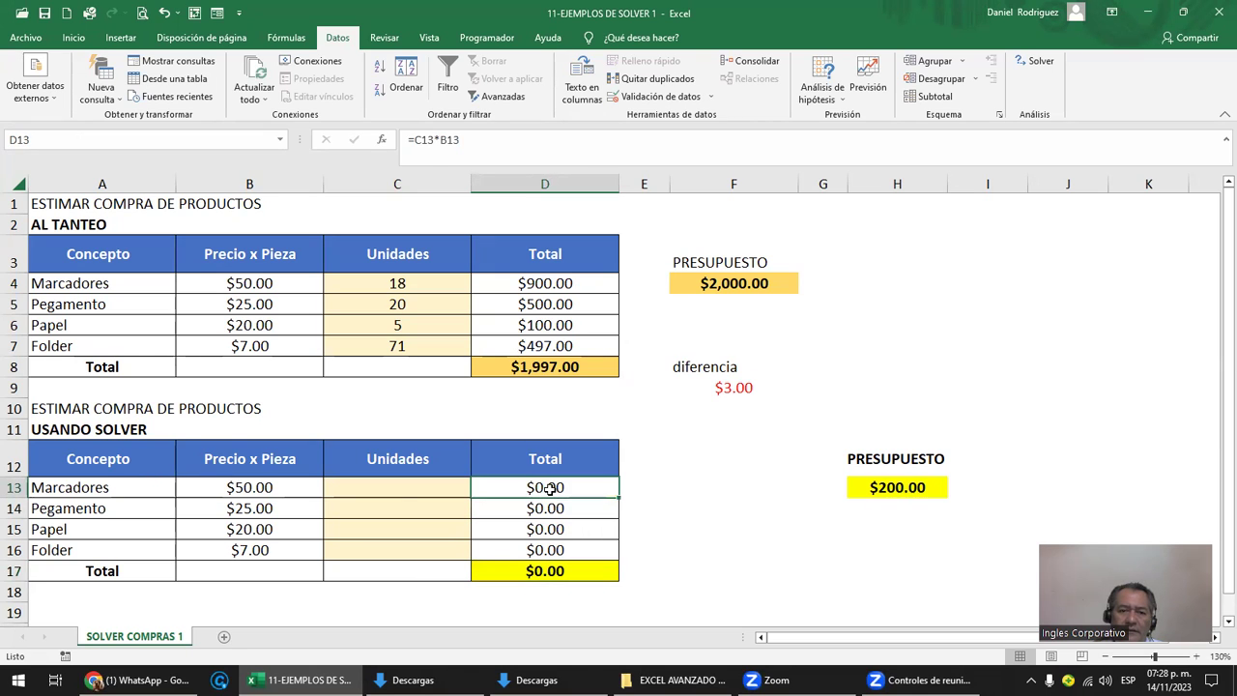
# Step: Enter 1 unit for each product in C13 through C16
pyautogui.click(368, 483)
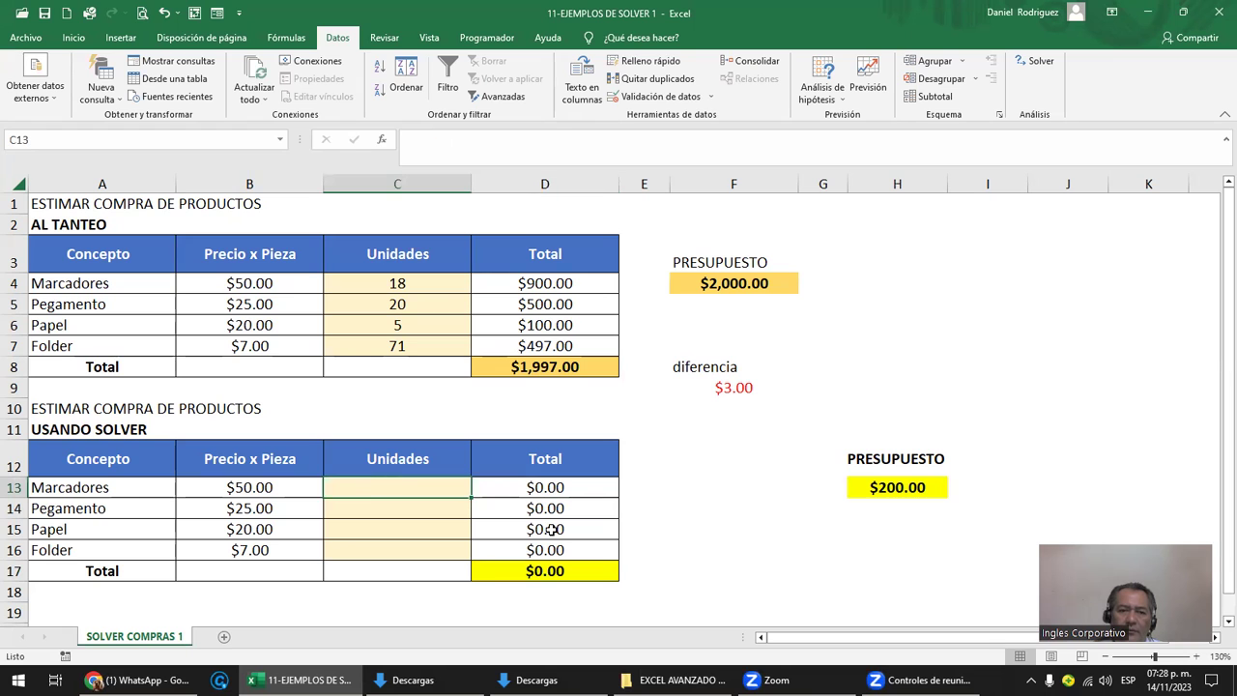
pyautogui.write('1')
pyautogui.press('Return')
pyautogui.write('1')
pyautogui.press('Return')
pyautogui.write('1')
pyautogui.press('Return')
pyautogui.write('1')
pyautogui.press('Return')
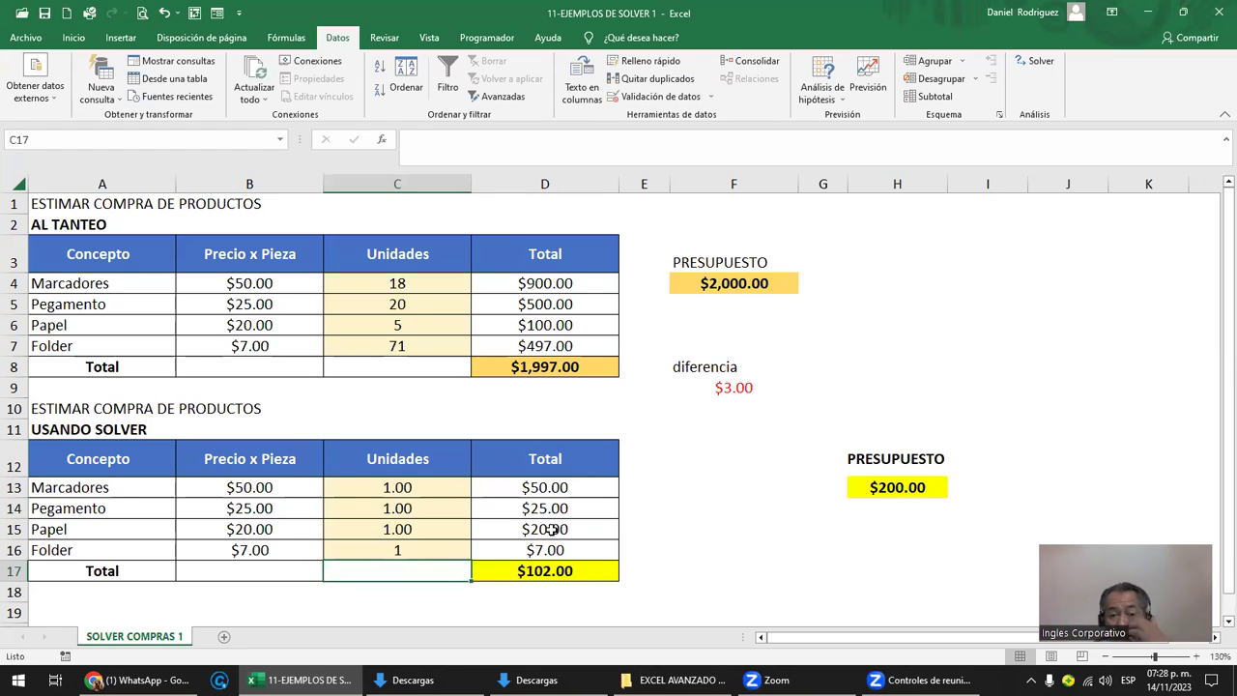
# Step: Change the Solver budget in H13 to $2,000.00
pyautogui.click(130, 570)
pyautogui.click(546, 572)
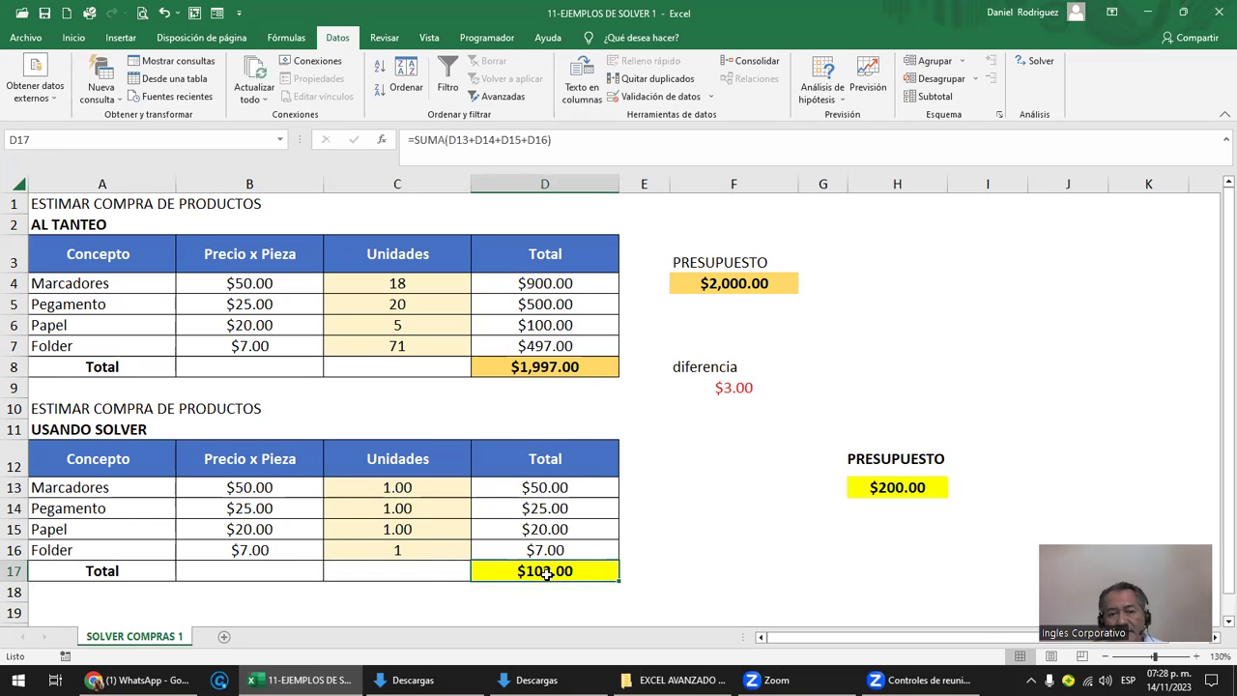
pyautogui.keyDown('ctrl'); pyautogui.click(887, 492); pyautogui.keyUp('ctrl')
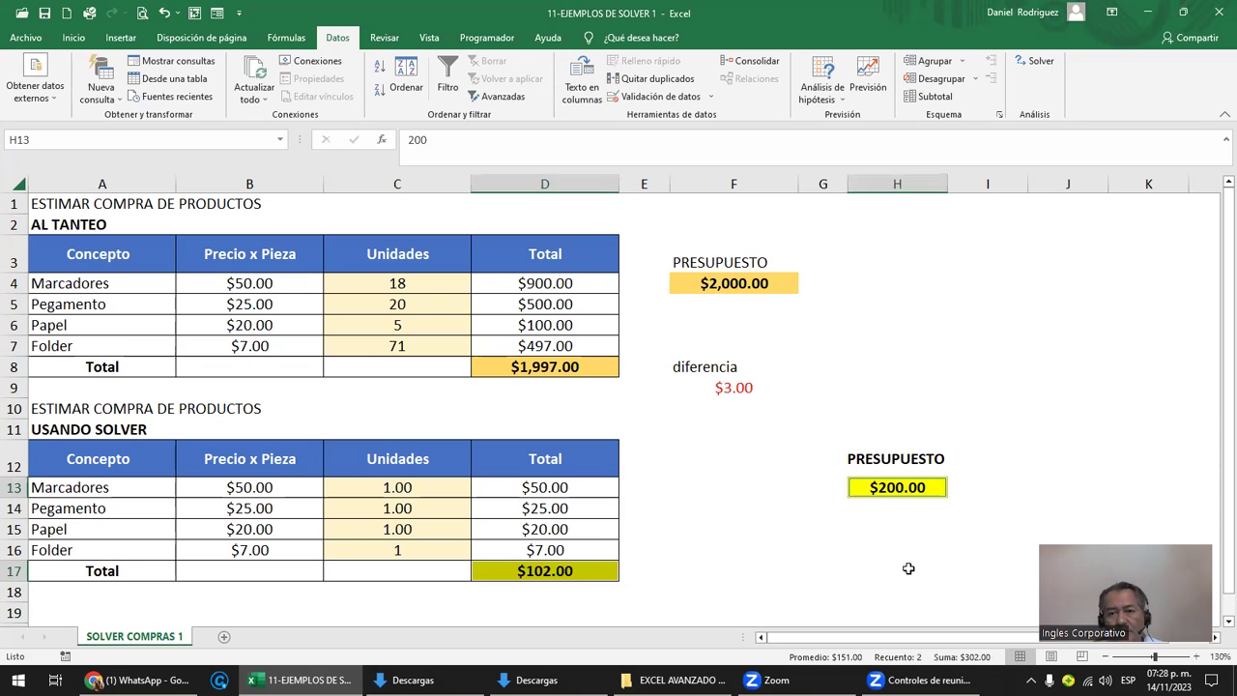
pyautogui.click(910, 486)
pyautogui.write('2,')
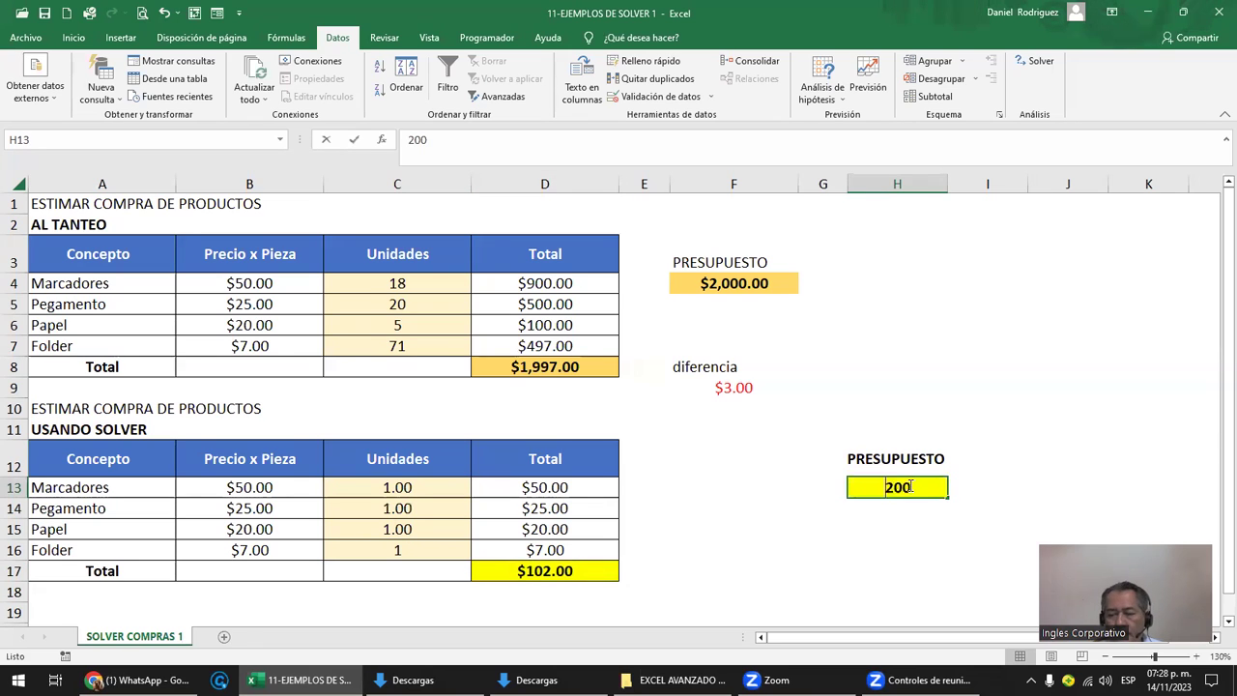
pyautogui.write('000')
pyautogui.press('Return')
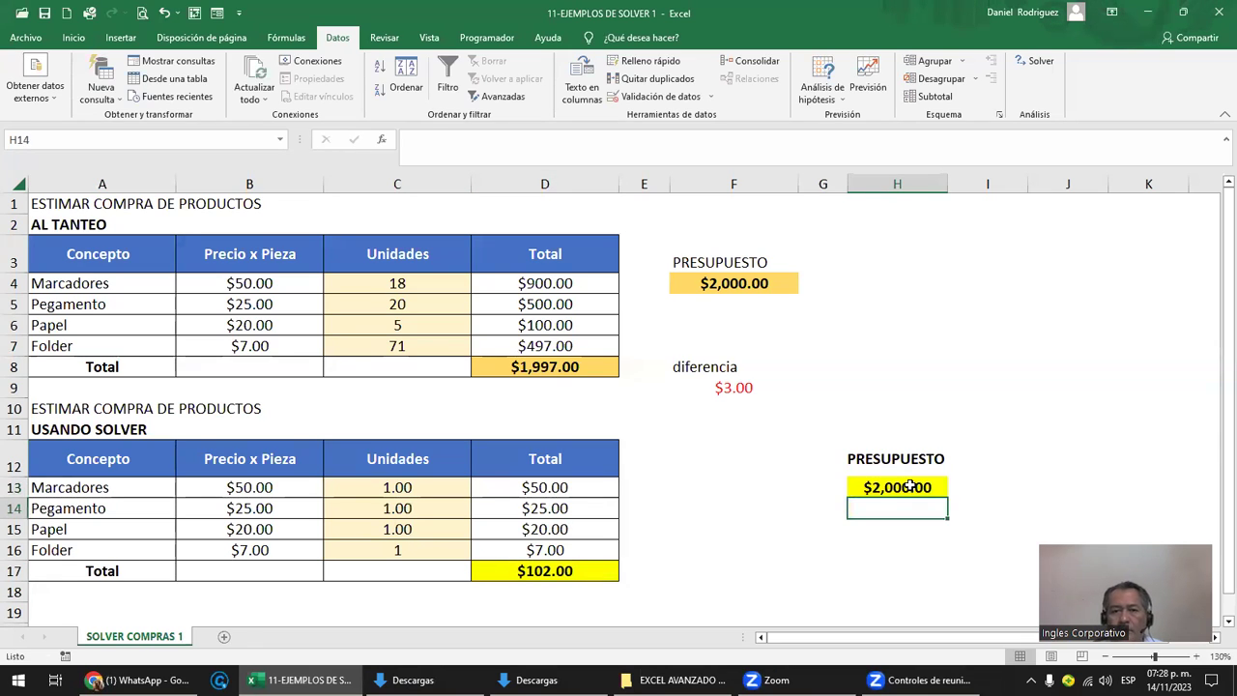
pyautogui.click(908, 485)
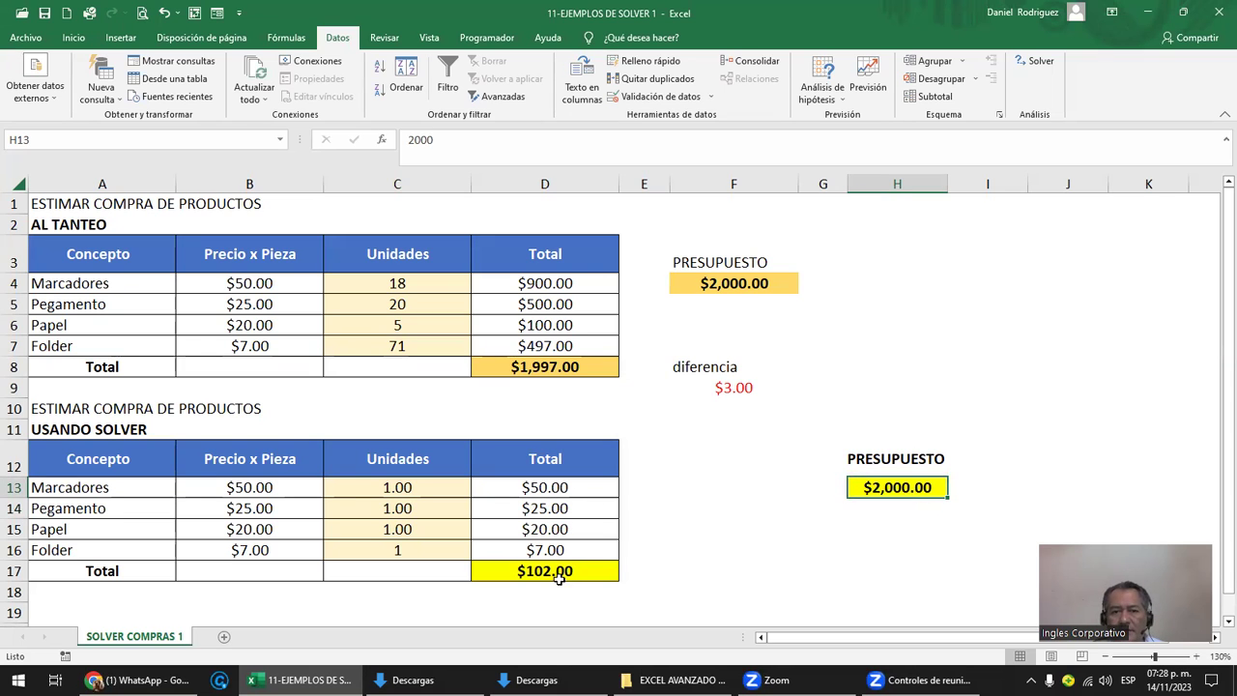
pyautogui.click(544, 569)
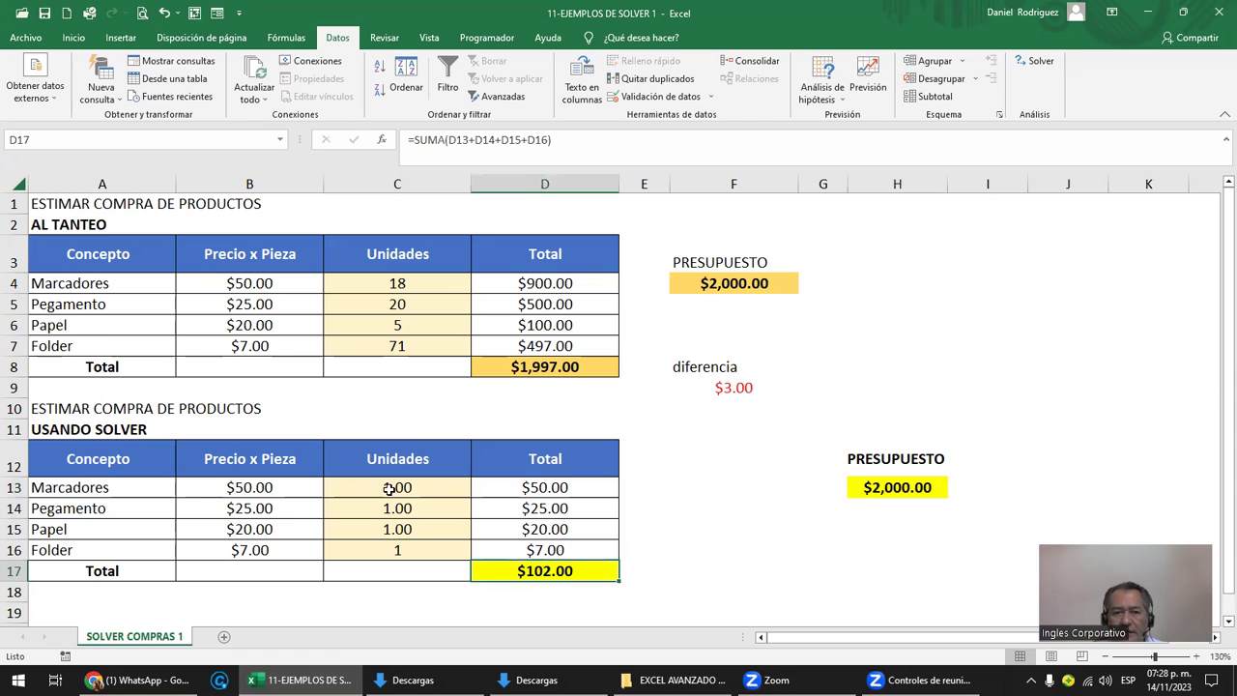
# Step: Copy C16's plain 1 into C13:C15 so all quantities show 1
pyautogui.click(419, 491)
pyautogui.moveTo(419, 526); pyautogui.dragTo(417, 549)
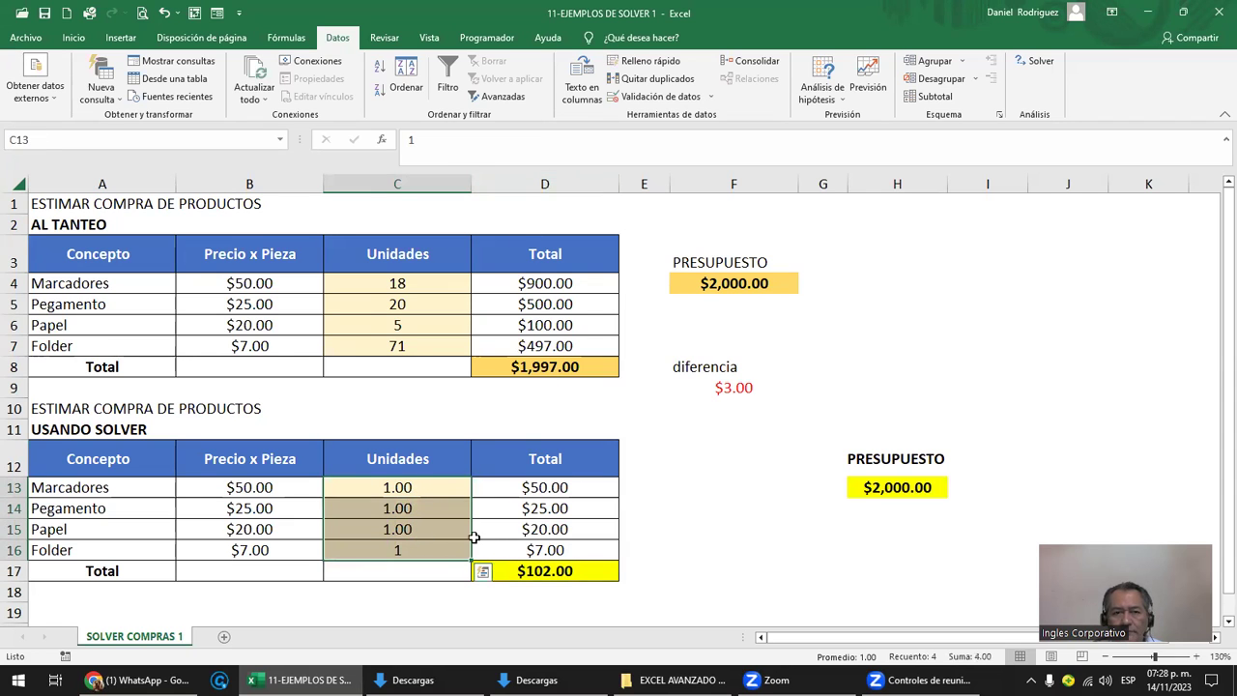
pyautogui.click(419, 549)
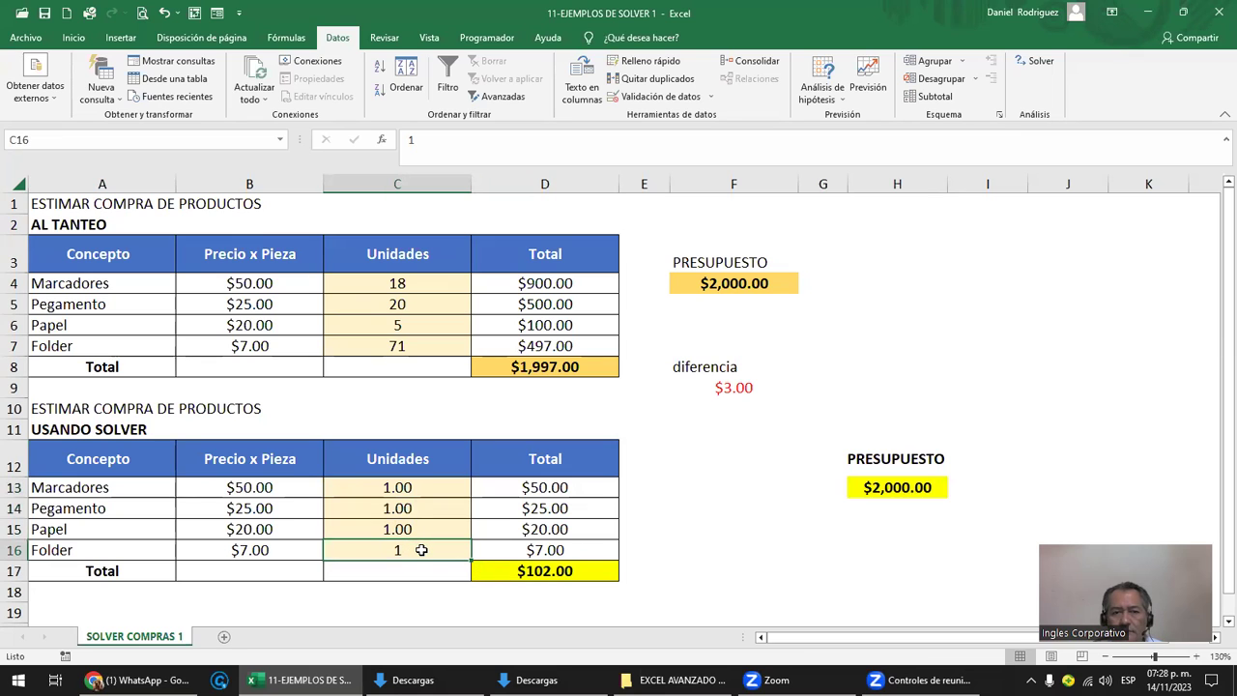
pyautogui.hotkey('ctrl', 'c')
pyautogui.press('Up')
pyautogui.hotkey('shift', 'Up')
pyautogui.hotkey('shift', 'Up')
pyautogui.press('Return')
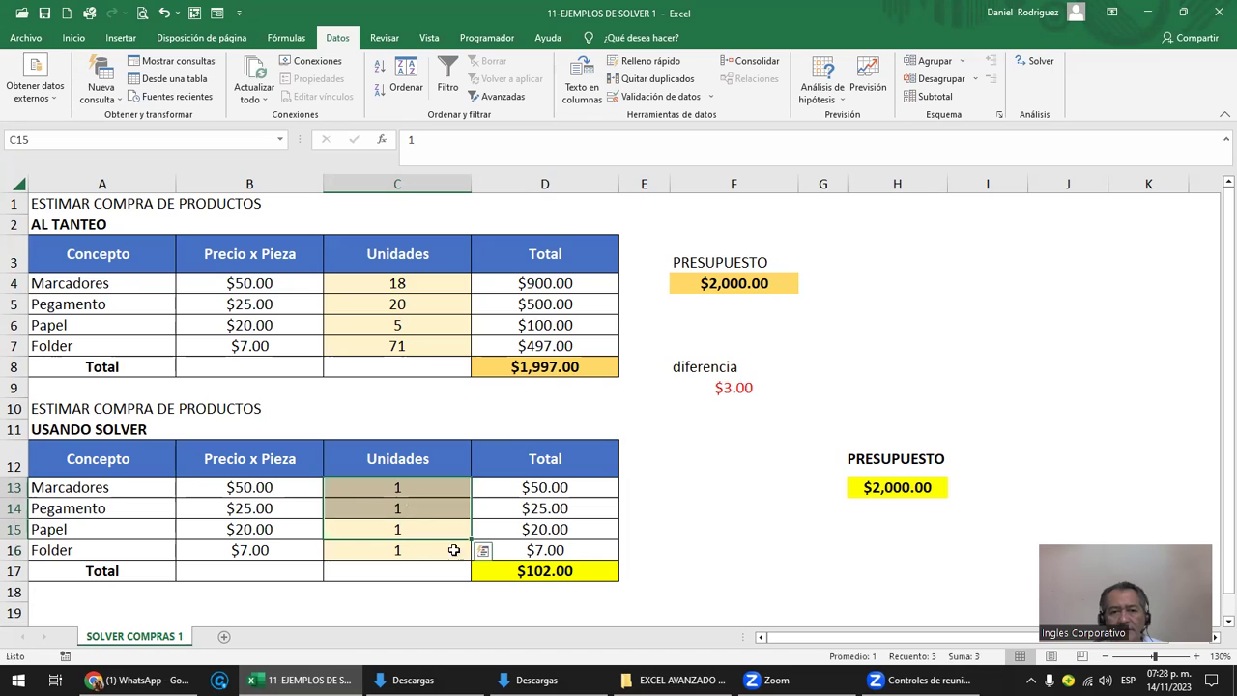
pyautogui.click(432, 490)
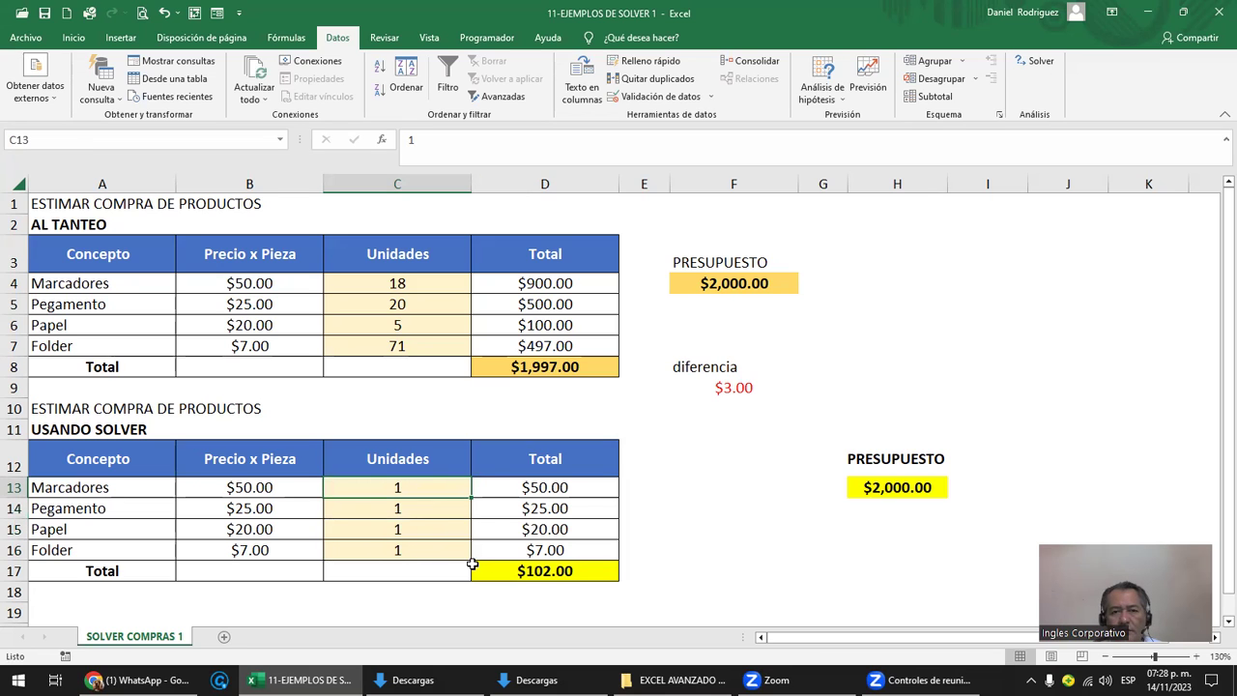
pyautogui.click(546, 572)
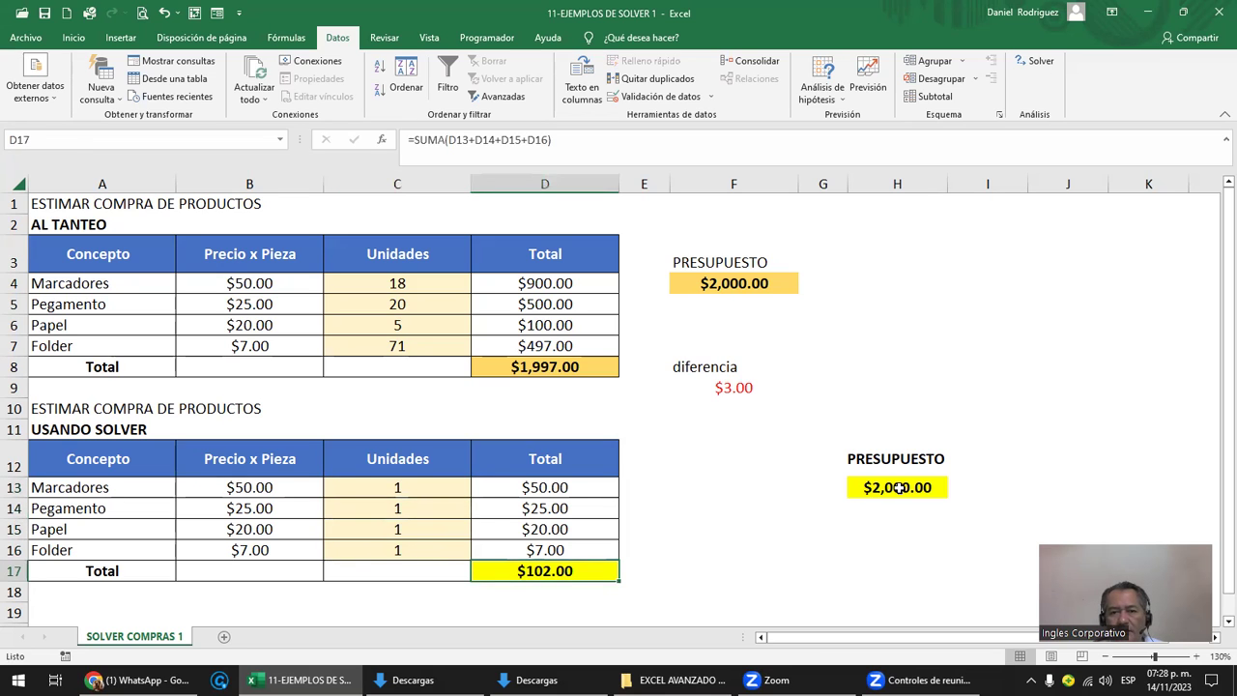
# Step: Clear quantities C13:C16, dropping the D17 total to $0.00, and review its SUMA formula
pyautogui.moveTo(409, 550); pyautogui.dragTo(414, 489)
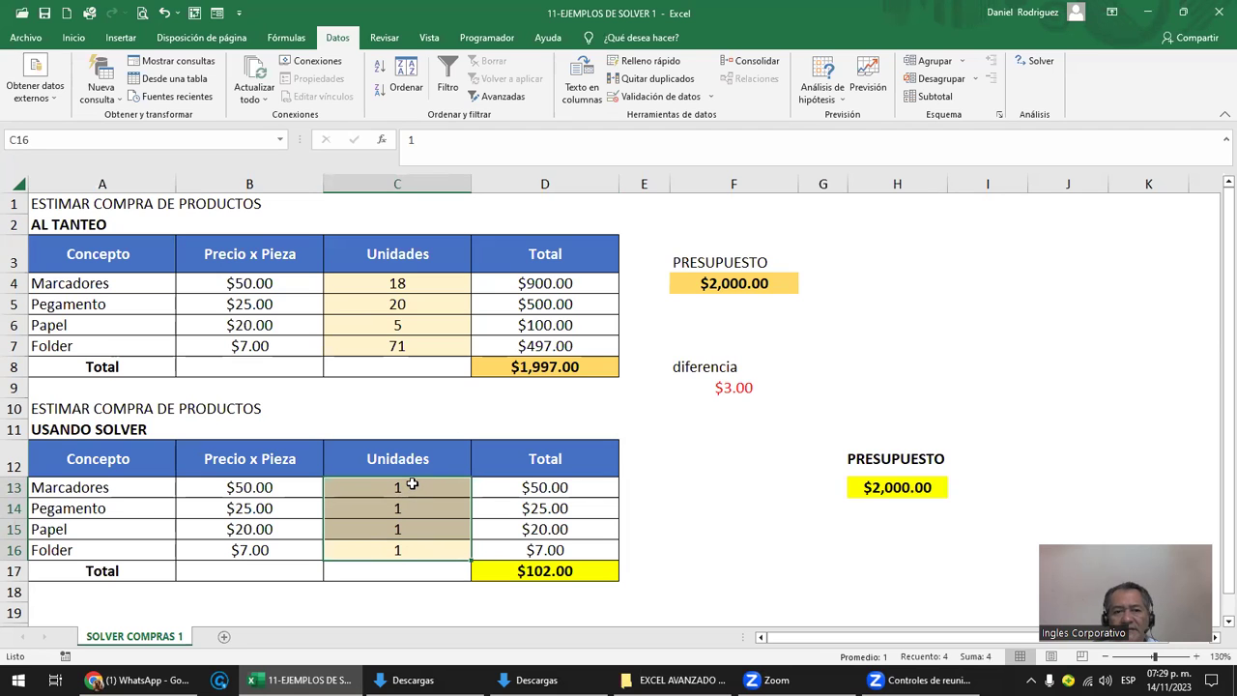
pyautogui.moveTo(412, 485); pyautogui.dragTo(412, 548)
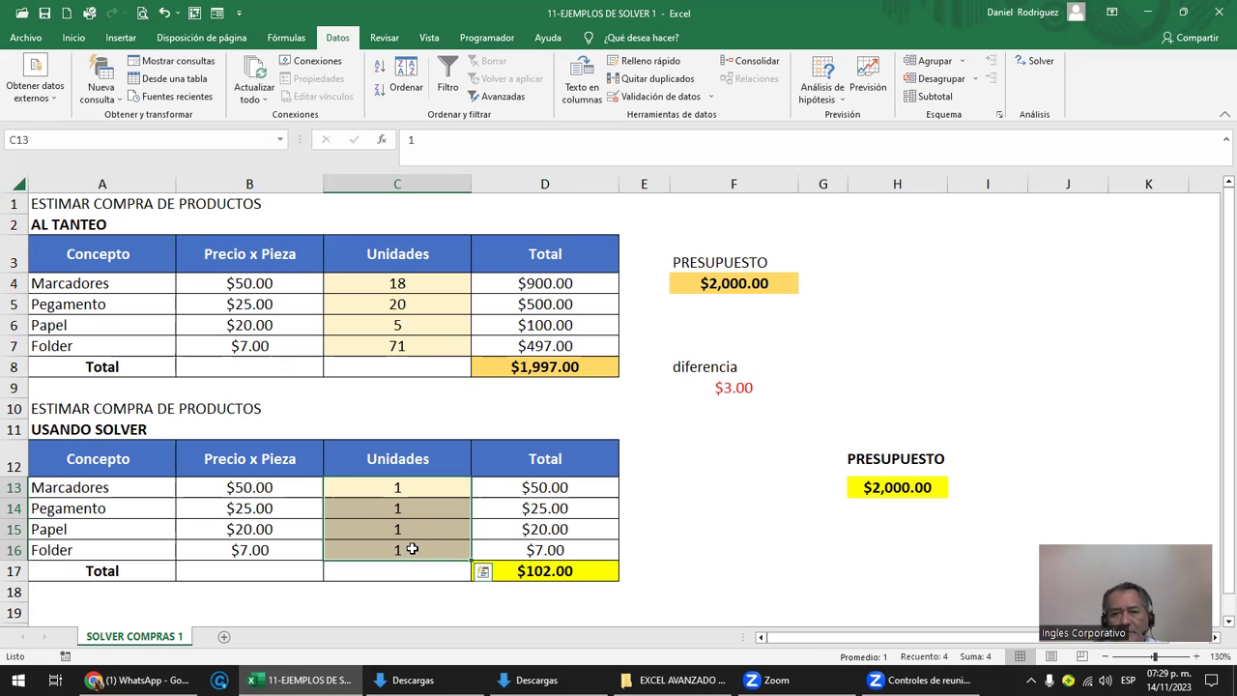
pyautogui.press('Delete')
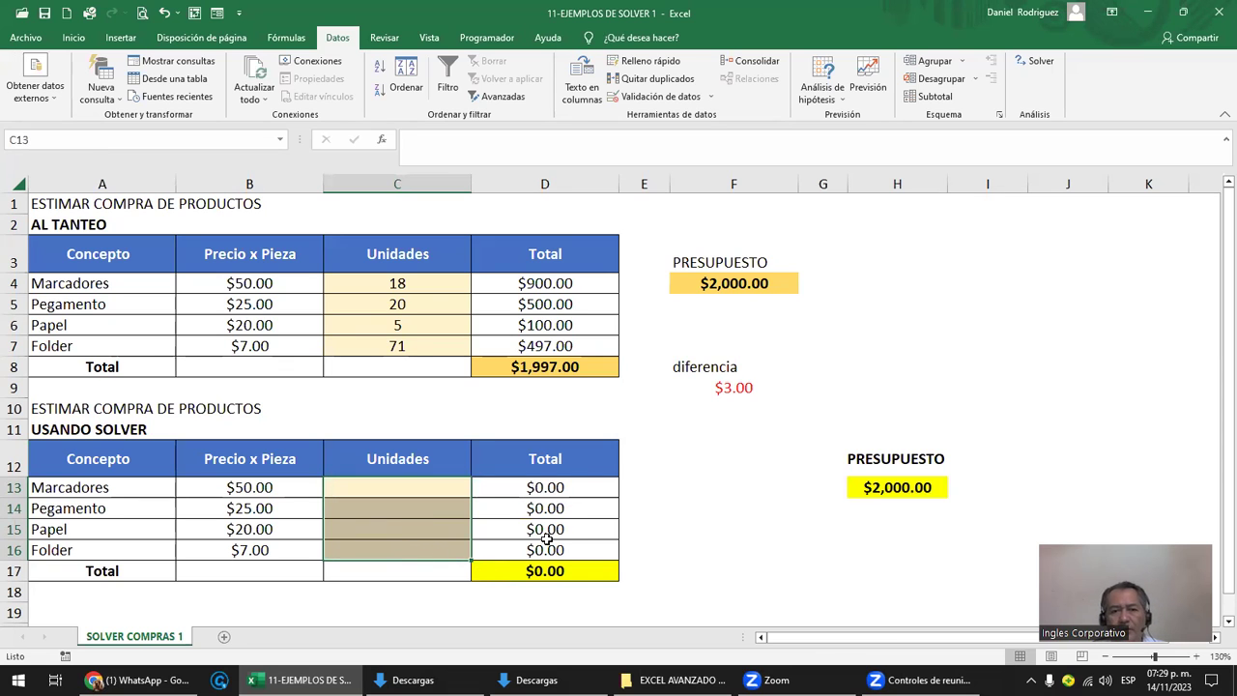
pyautogui.click(579, 578)
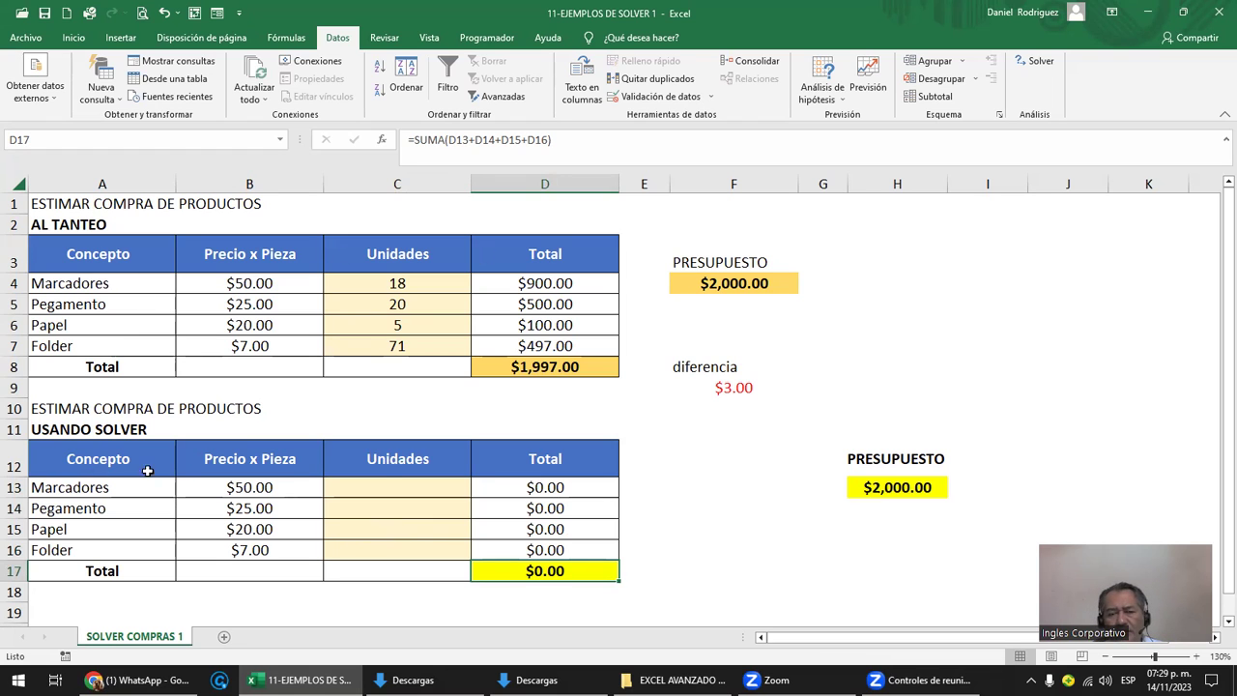
pyautogui.doubleClick(576, 571)
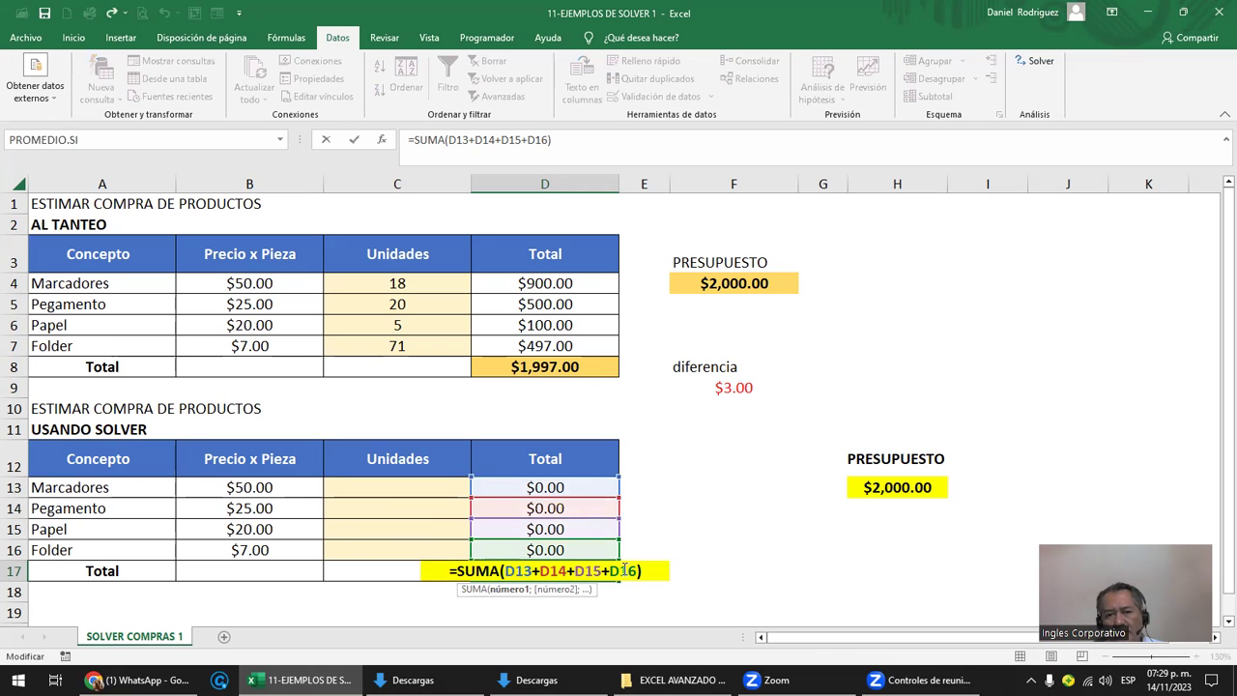
pyautogui.press('Escape')
# Step: Recheck the empty quantity cells and the D17 formula, then switch to Chrome
pyautogui.click(422, 485)
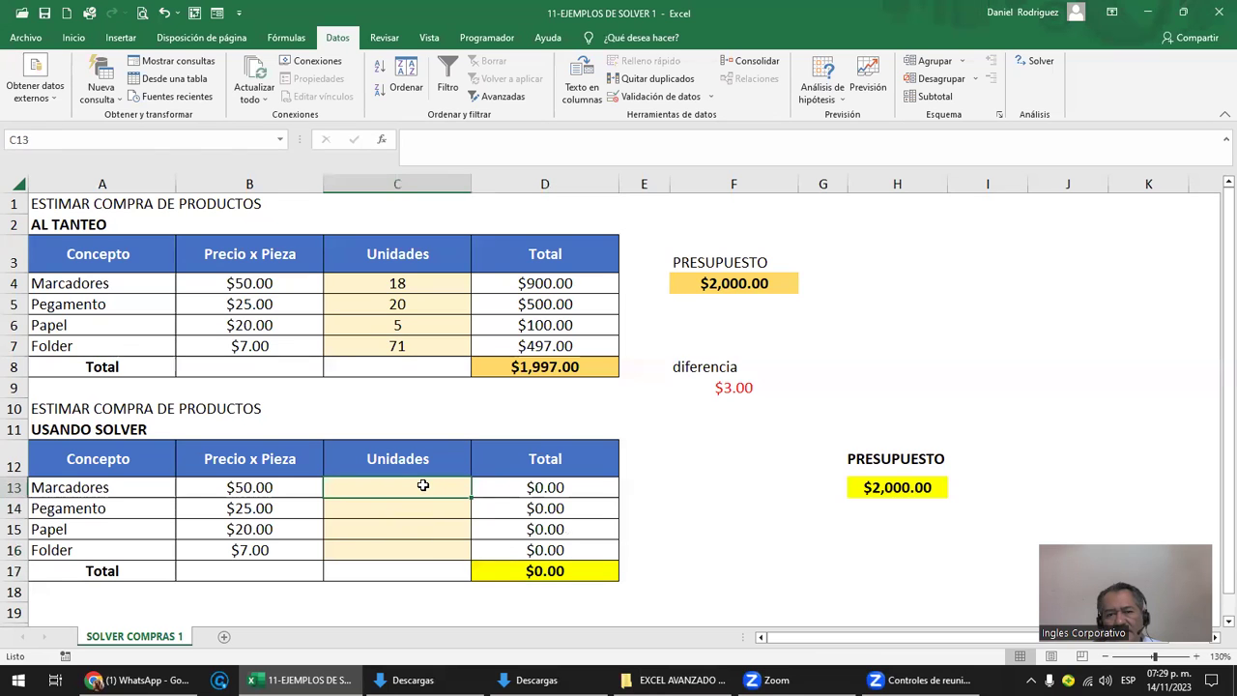
pyautogui.moveTo(422, 485); pyautogui.dragTo(426, 548)
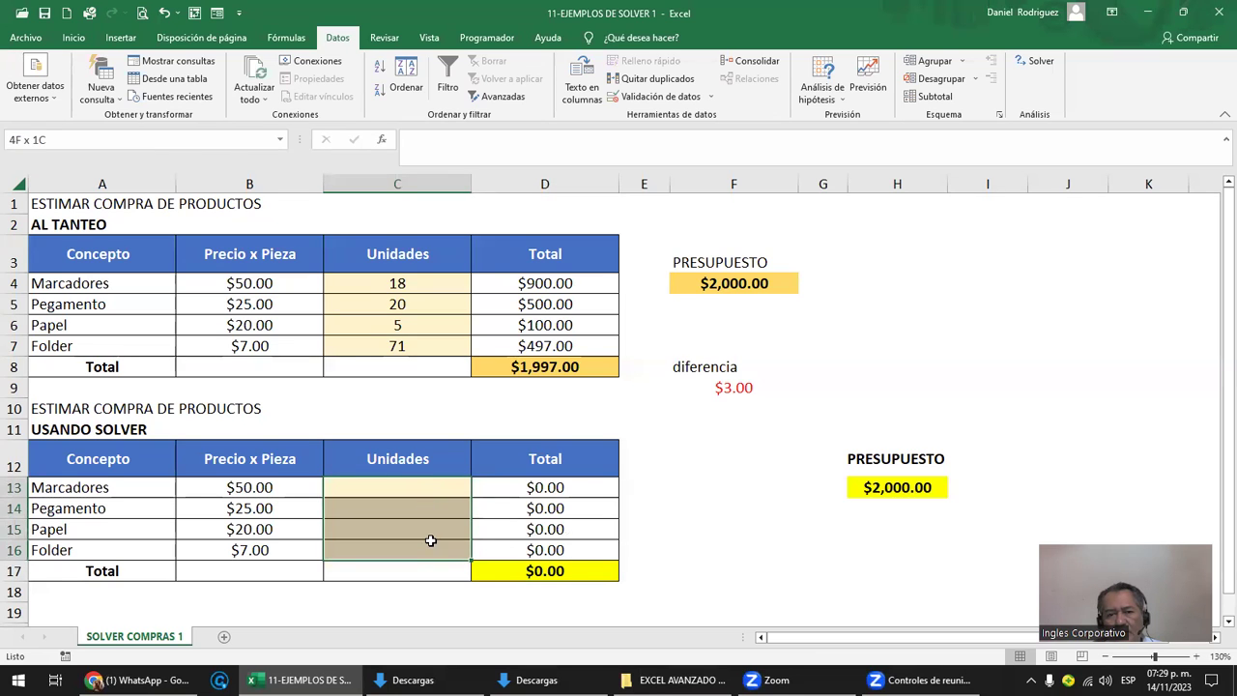
pyautogui.doubleClick(566, 571)
pyautogui.press('Escape')
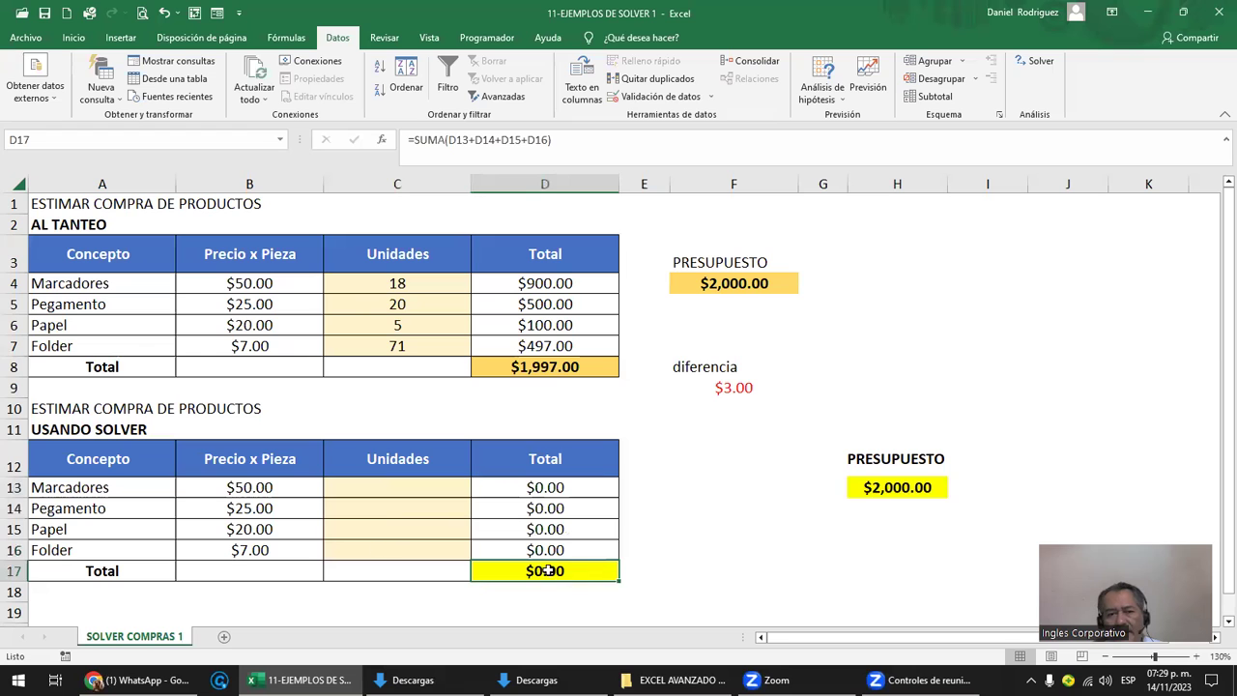
pyautogui.hotkey('alt', 'Tab')
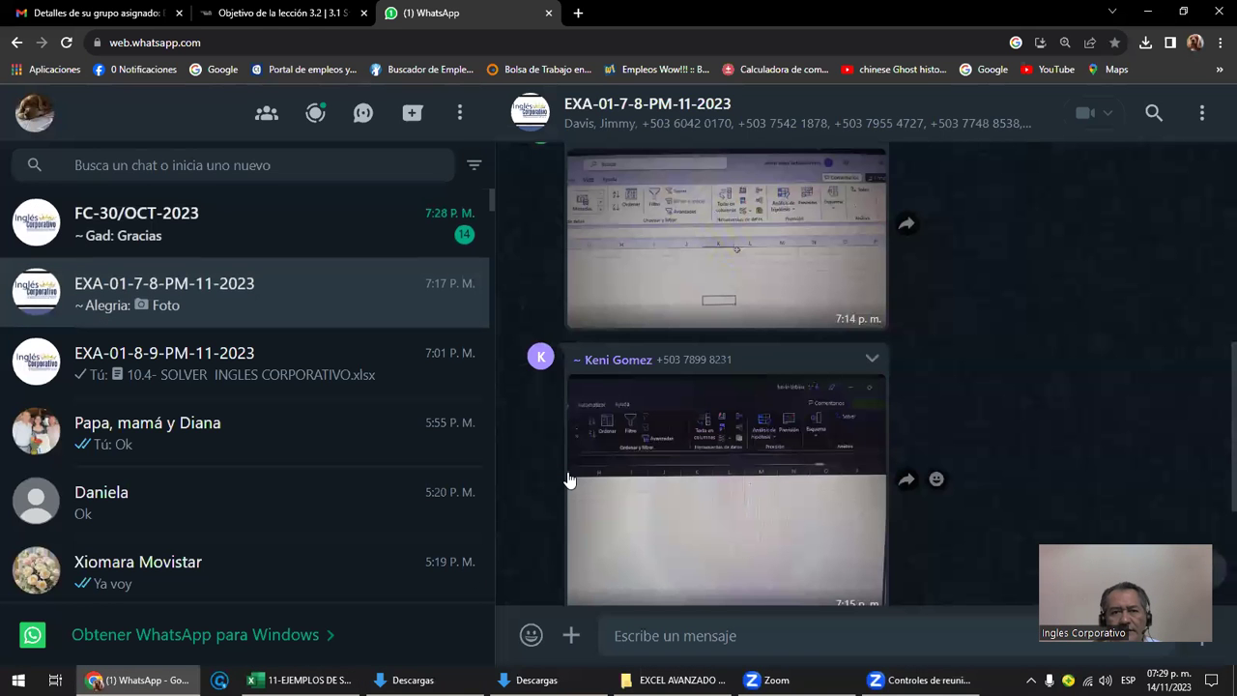
# Step: Read the Solver add-in section of 'Objetivo de la lección 3.2', then return to Excel
pyautogui.click(239, 12)
pyautogui.scroll(-3, 647, 444)
pyautogui.scroll(-2, 646, 443)
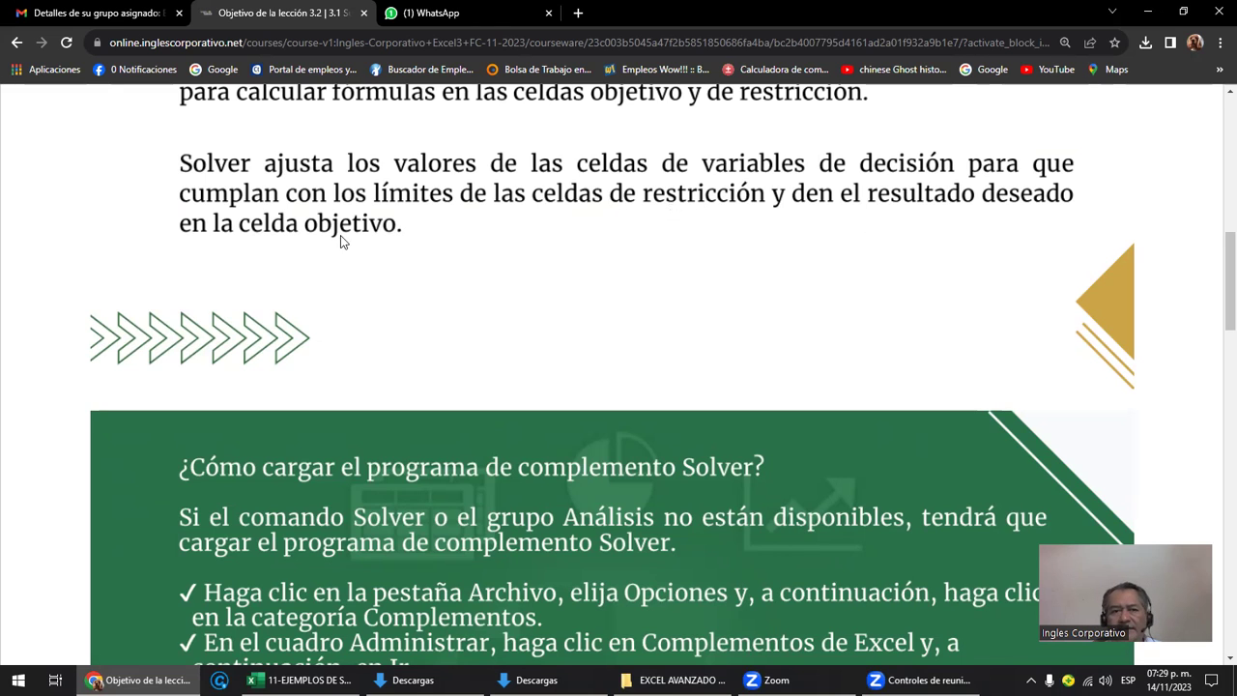
pyautogui.moveTo(139, 679)
pyautogui.click(299, 679)
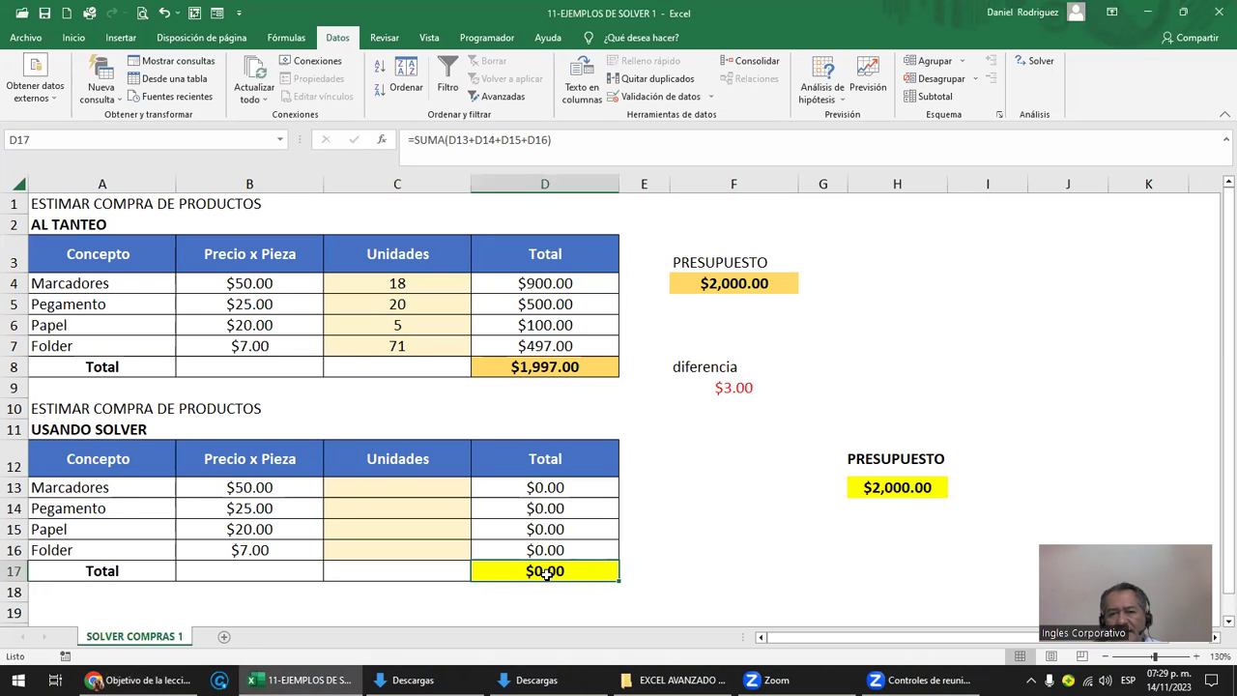
# Step: Review the $2,000.00 budget, empty quantities and $0.00 D17 total on SOLVER COMPRAS 1
pyautogui.keyDown('ctrl'); pyautogui.click(895, 487); pyautogui.keyUp('ctrl')
pyautogui.click(576, 574)
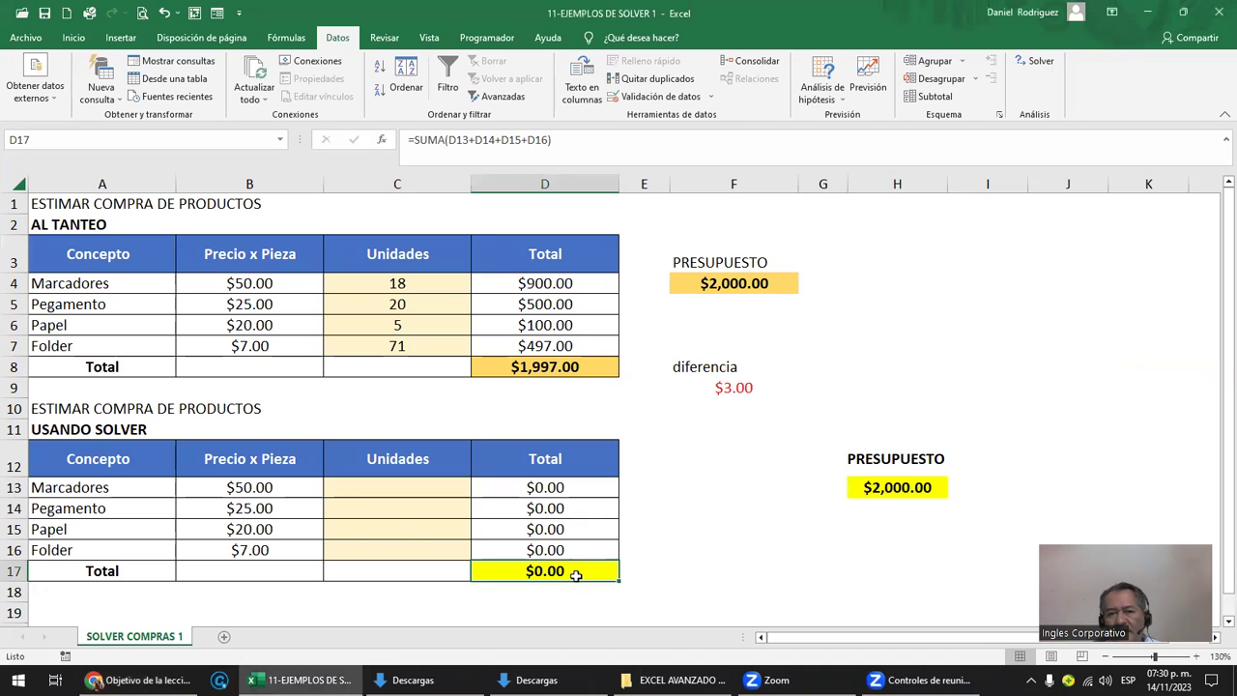
pyautogui.moveTo(373, 487); pyautogui.dragTo(372, 559)
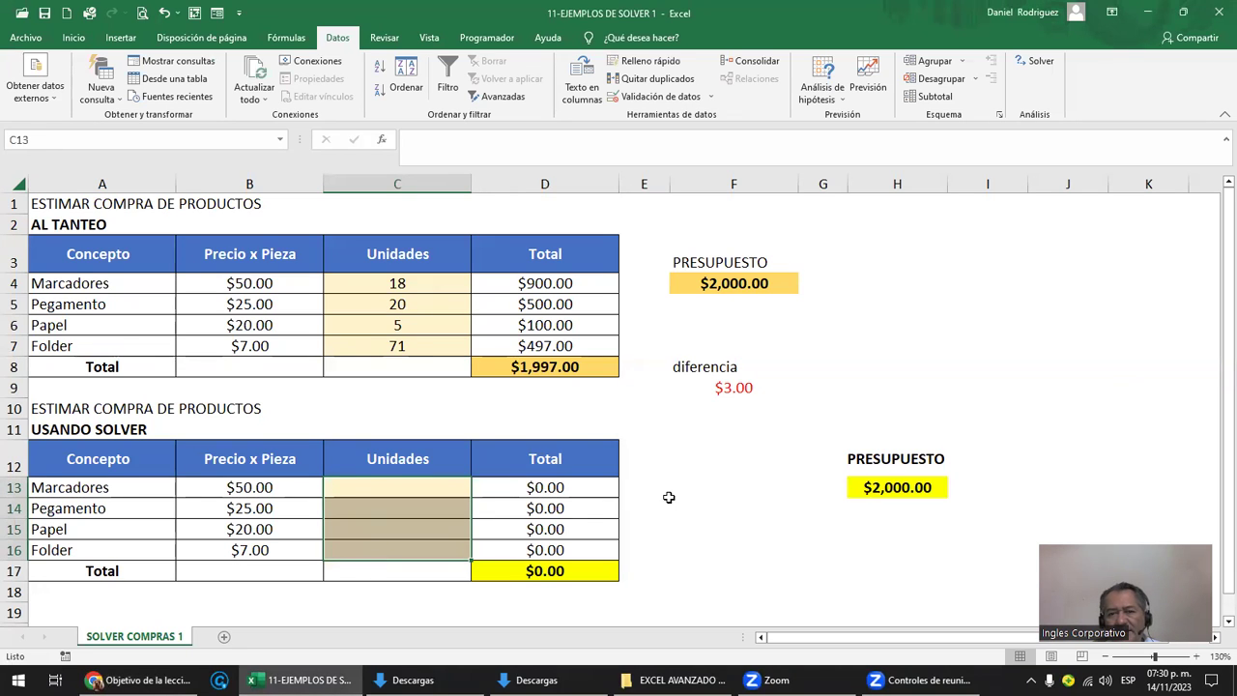
pyautogui.click(750, 472)
pyautogui.moveTo(750, 471); pyautogui.dragTo(762, 574)
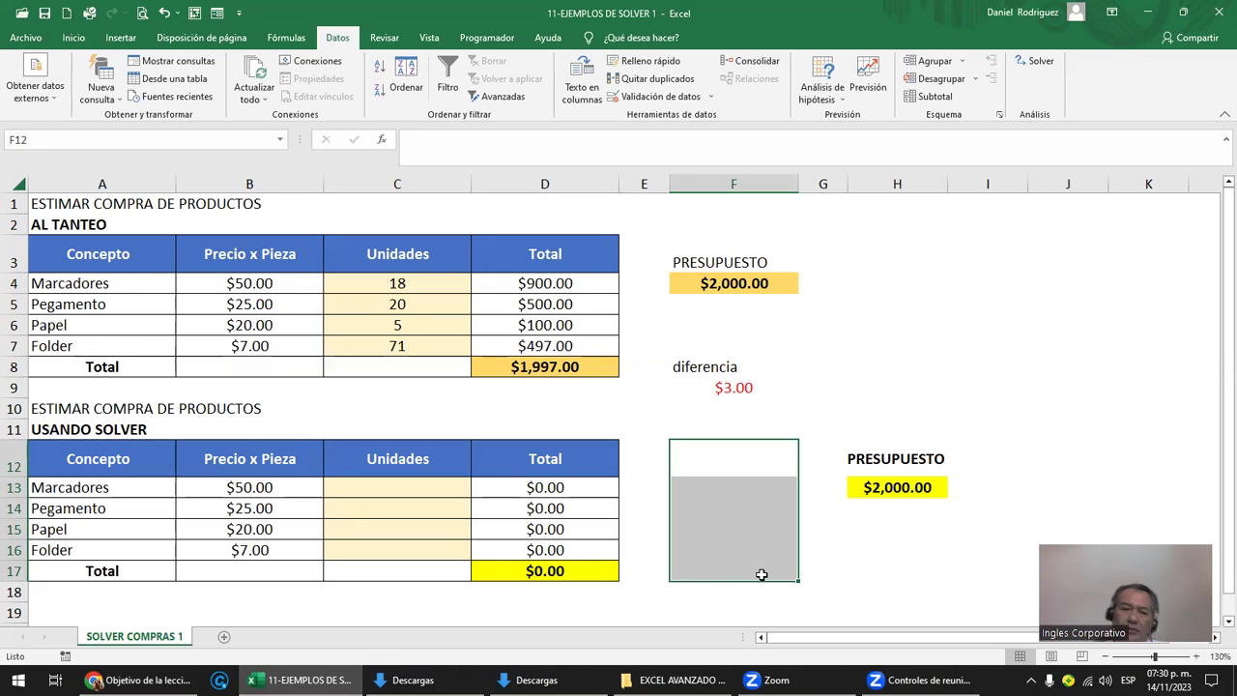
pyautogui.click(549, 571)
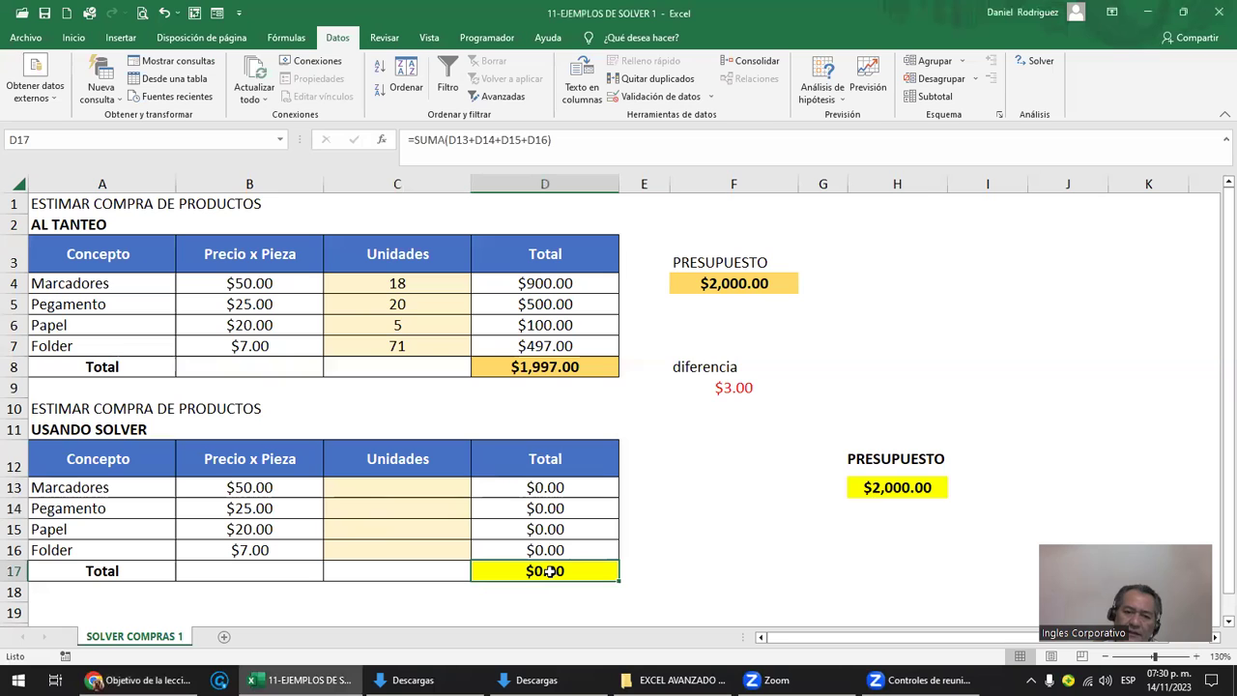
pyautogui.moveTo(399, 486); pyautogui.dragTo(395, 558)
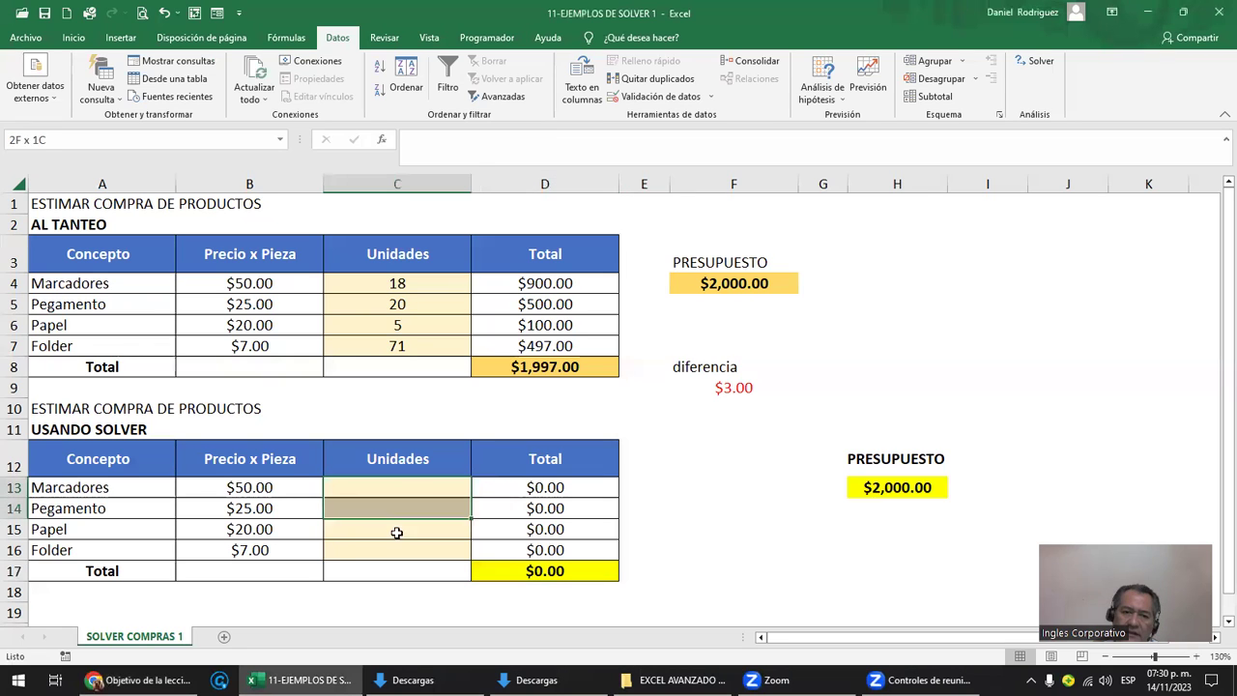
pyautogui.moveTo(757, 453); pyautogui.dragTo(751, 551)
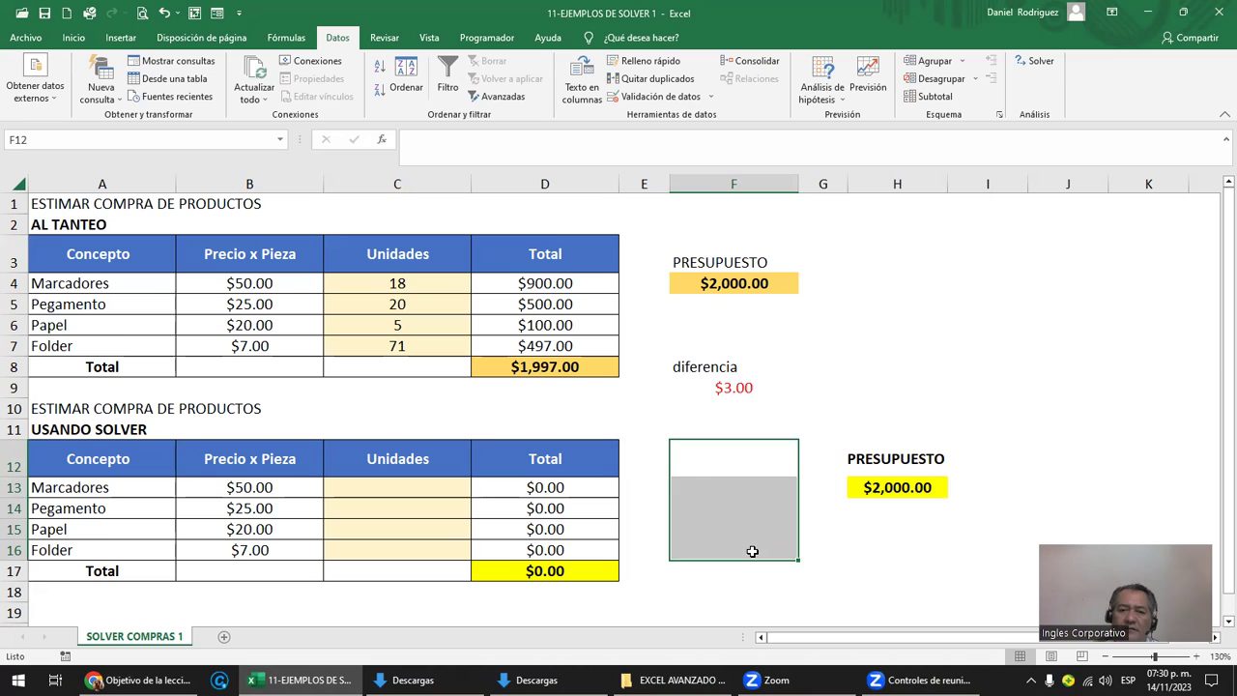
pyautogui.click(656, 442)
# Step: Open Solver Parameters for the purchase sheet and move the dialog off the tables
pyautogui.click(743, 457)
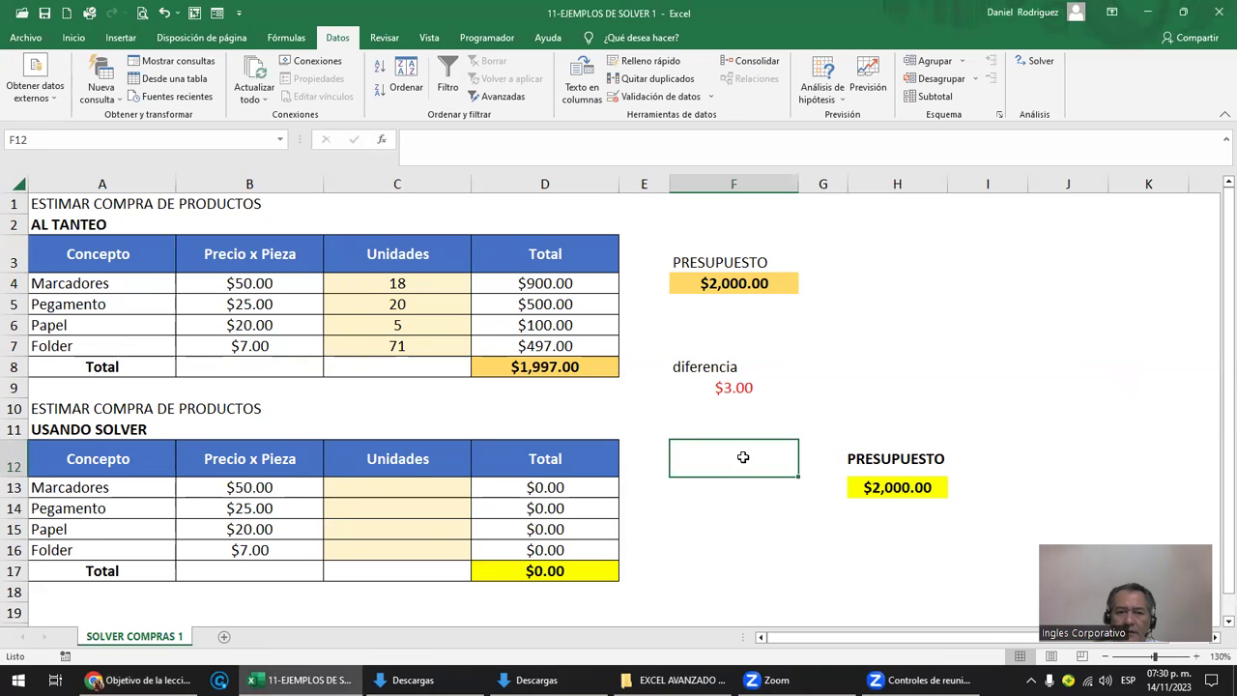
pyautogui.click(1036, 64)
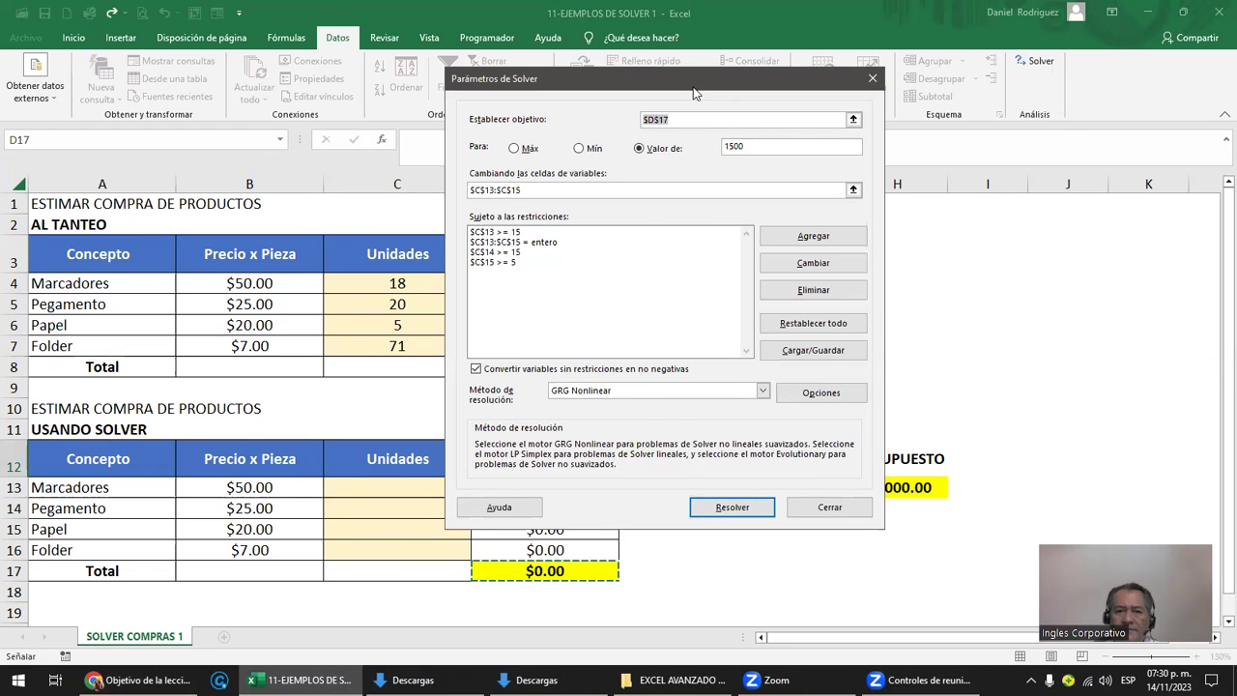
pyautogui.moveTo(693, 92); pyautogui.dragTo(874, 147)
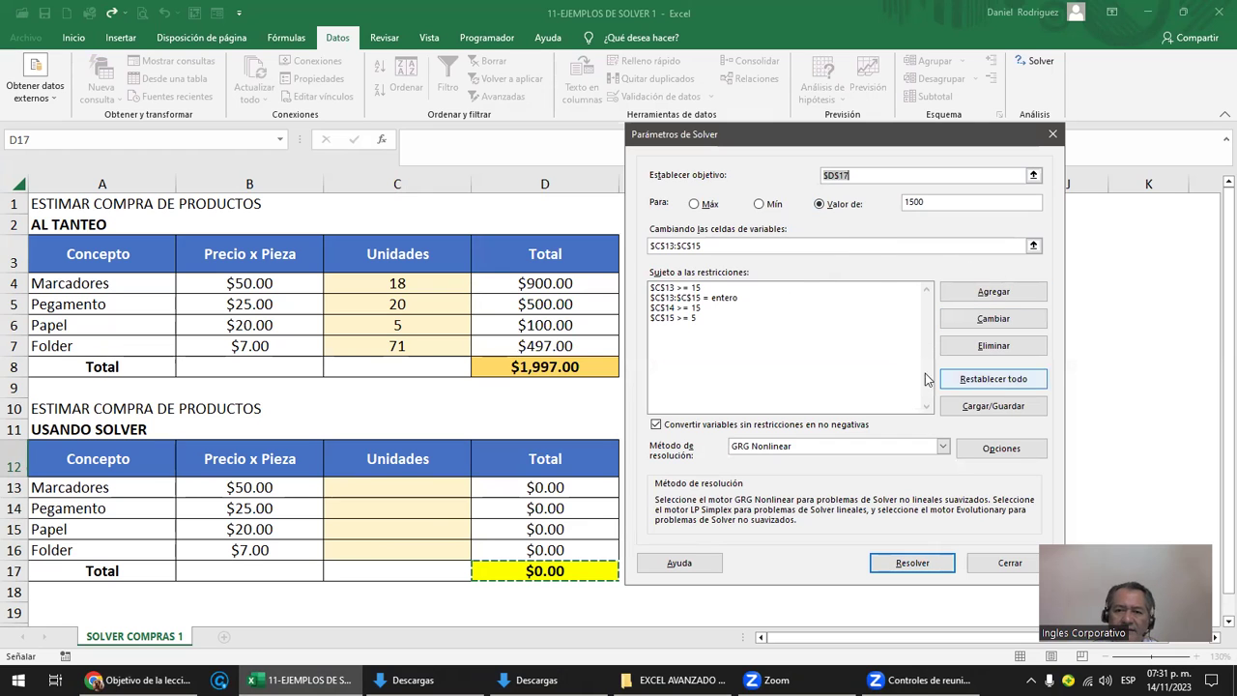
# Step: Delete the $C$15>=5, $C$14>=15, integer and $C$13>=15 constraints from Solver
pyautogui.click(668, 319)
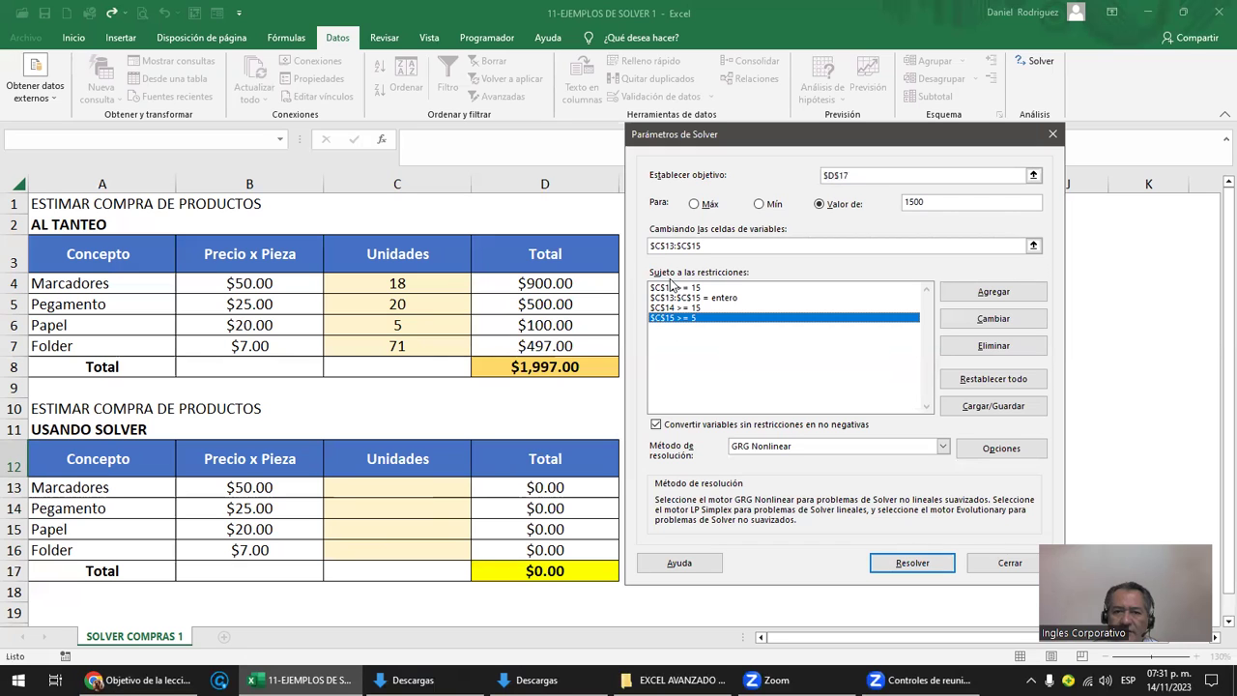
pyautogui.click(1014, 348)
pyautogui.click(687, 311)
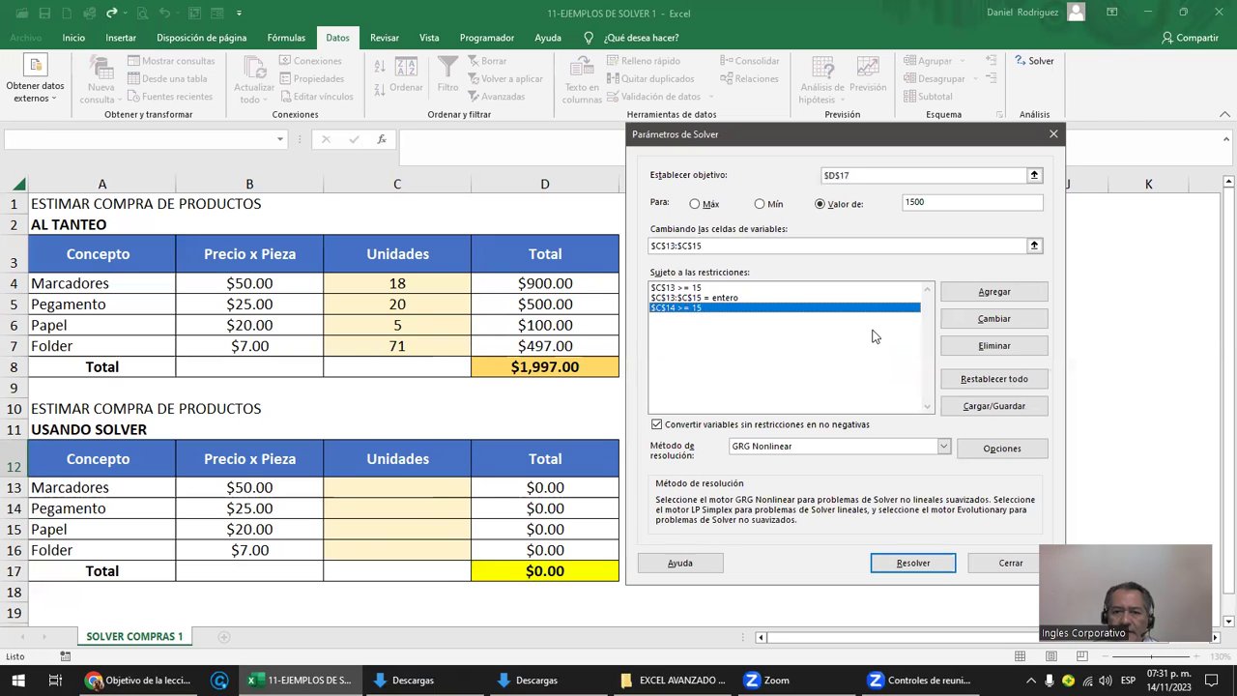
pyautogui.click(966, 346)
pyautogui.click(701, 298)
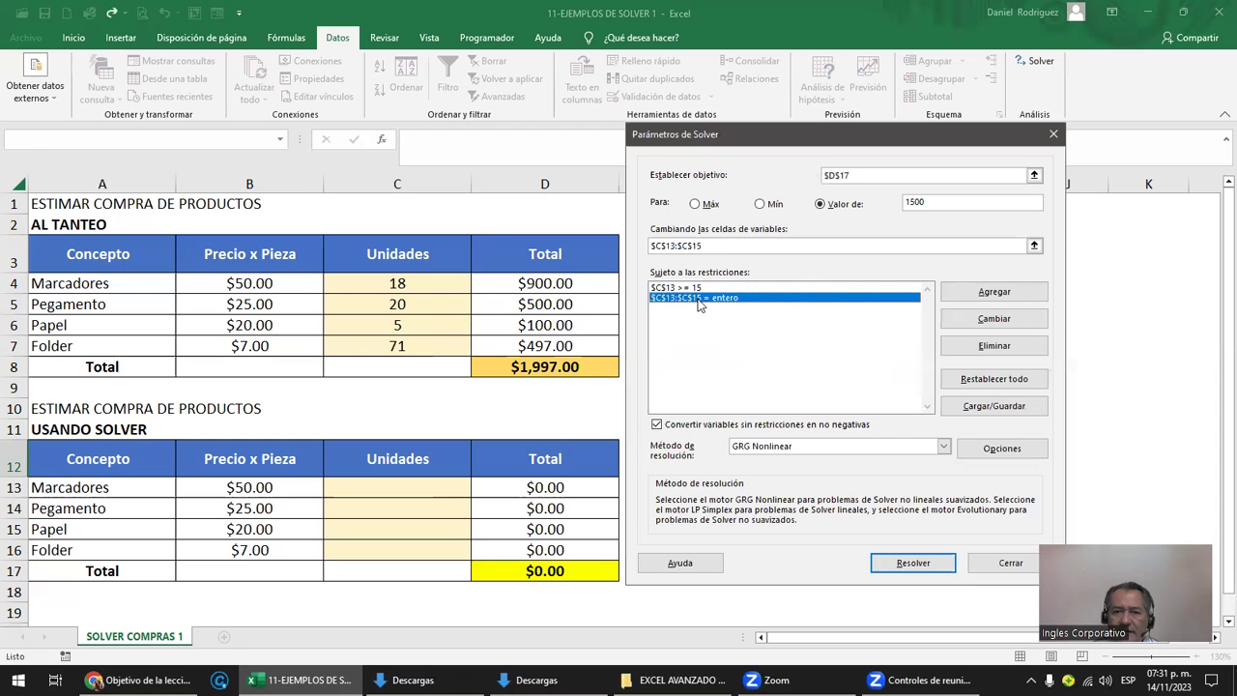
pyautogui.click(994, 345)
pyautogui.press('Escape')
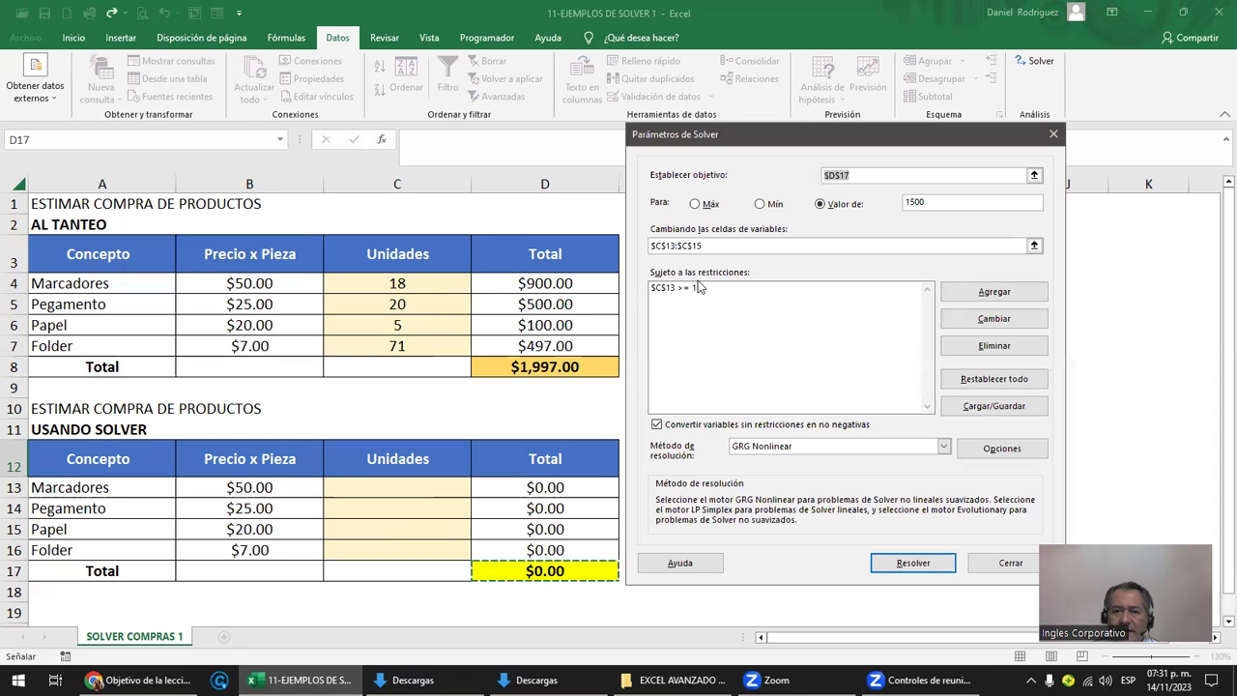
pyautogui.click(687, 290)
pyautogui.click(978, 347)
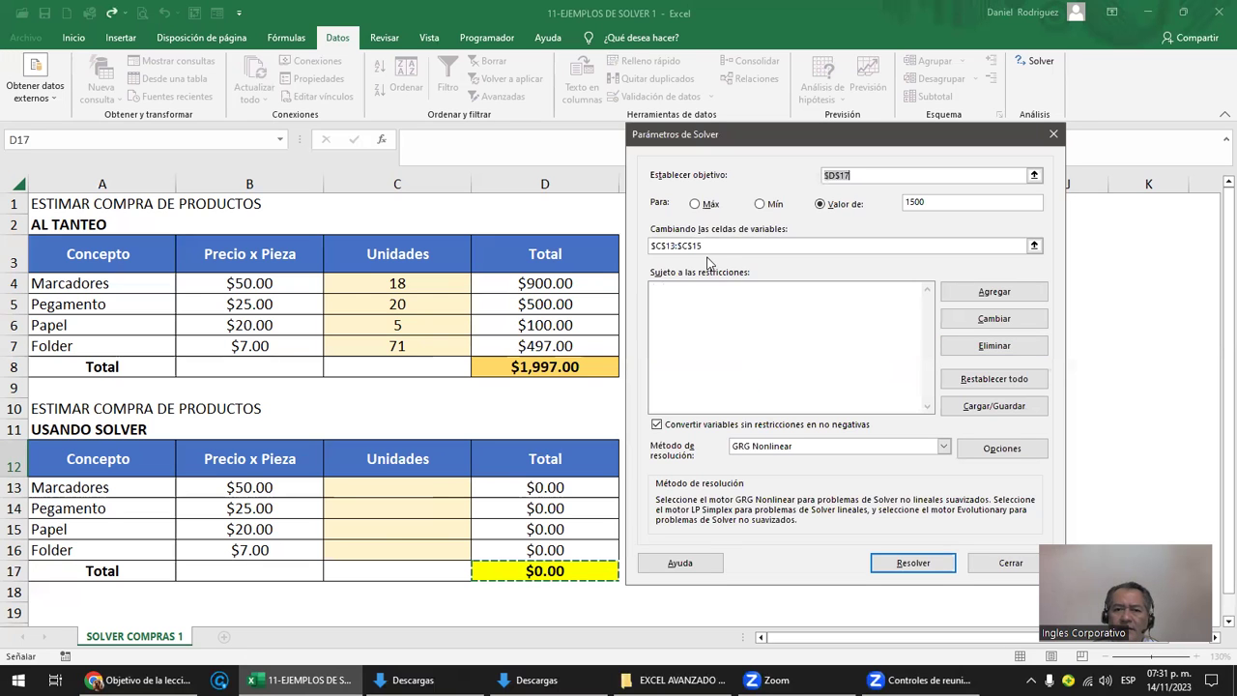
pyautogui.click(715, 246)
# Step: Clear the old $C$13:$C$15 range from By Changing Variable Cells
pyautogui.moveTo(723, 245); pyautogui.dragTo(602, 243)
pyautogui.press('BackSpace')
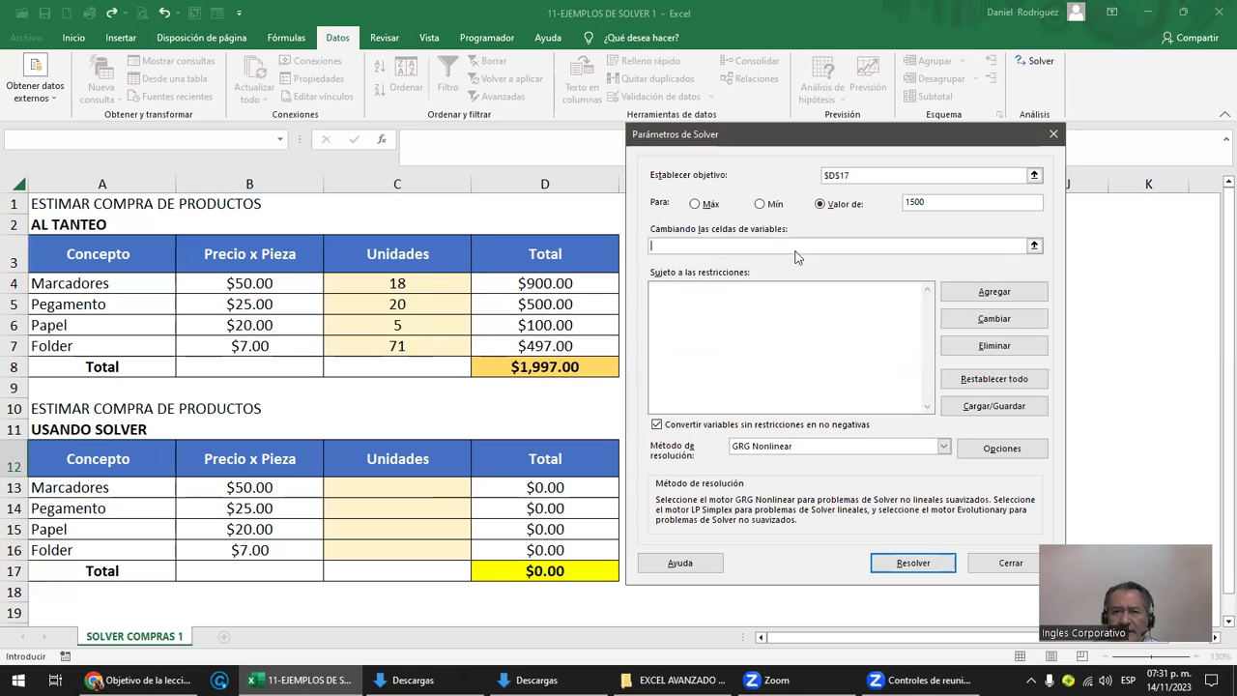
pyautogui.click(850, 177)
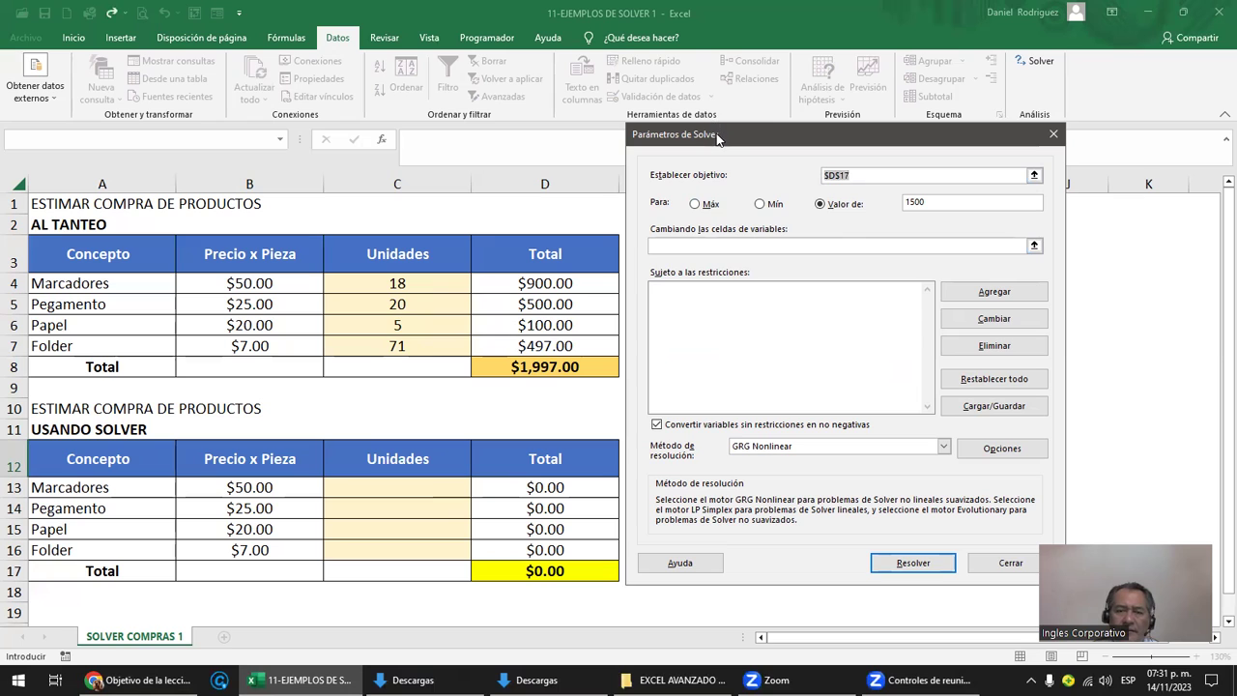
pyautogui.moveTo(717, 136); pyautogui.dragTo(826, 109)
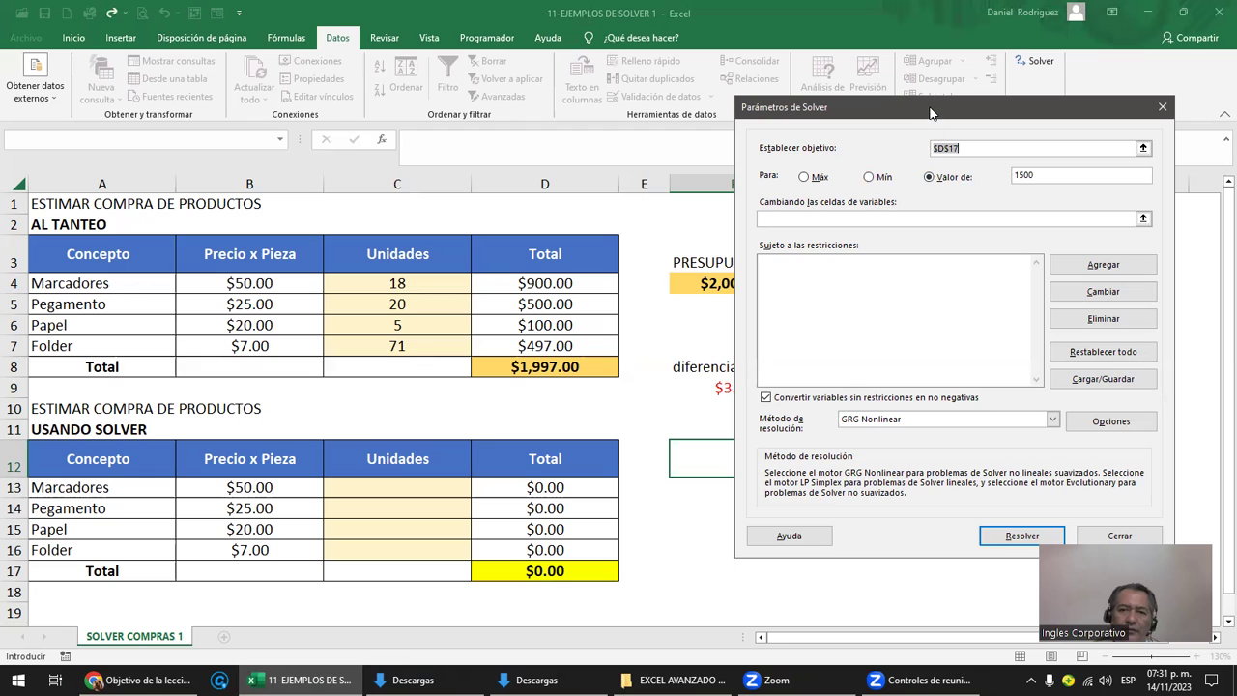
pyautogui.moveTo(929, 113); pyautogui.dragTo(226, 37)
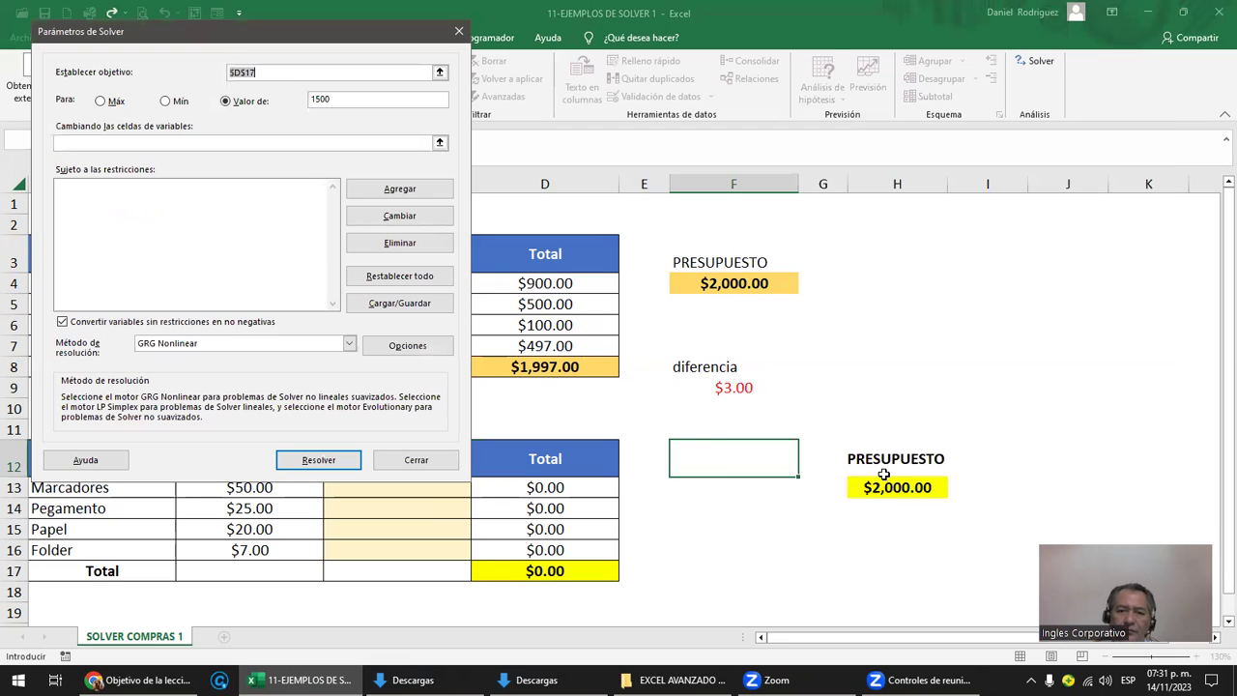
# Step: Set the Solver objective to $D$17 with a target Value Of 2000
pyautogui.click(565, 571)
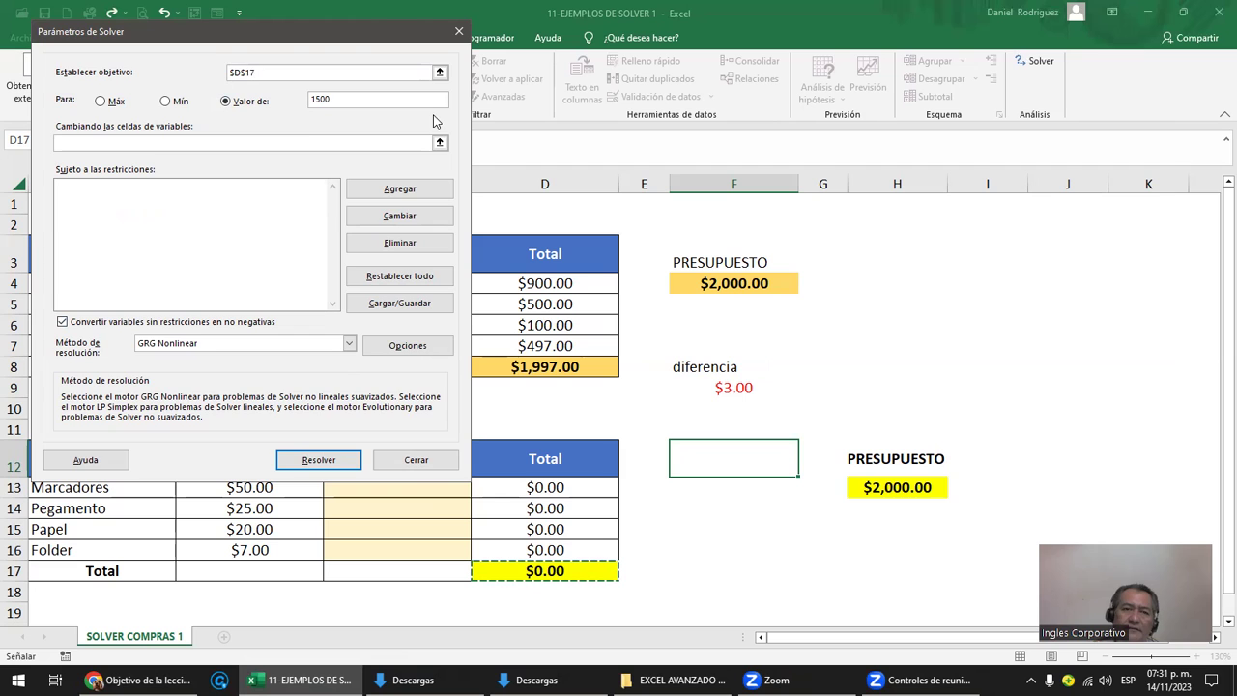
pyautogui.click(440, 73)
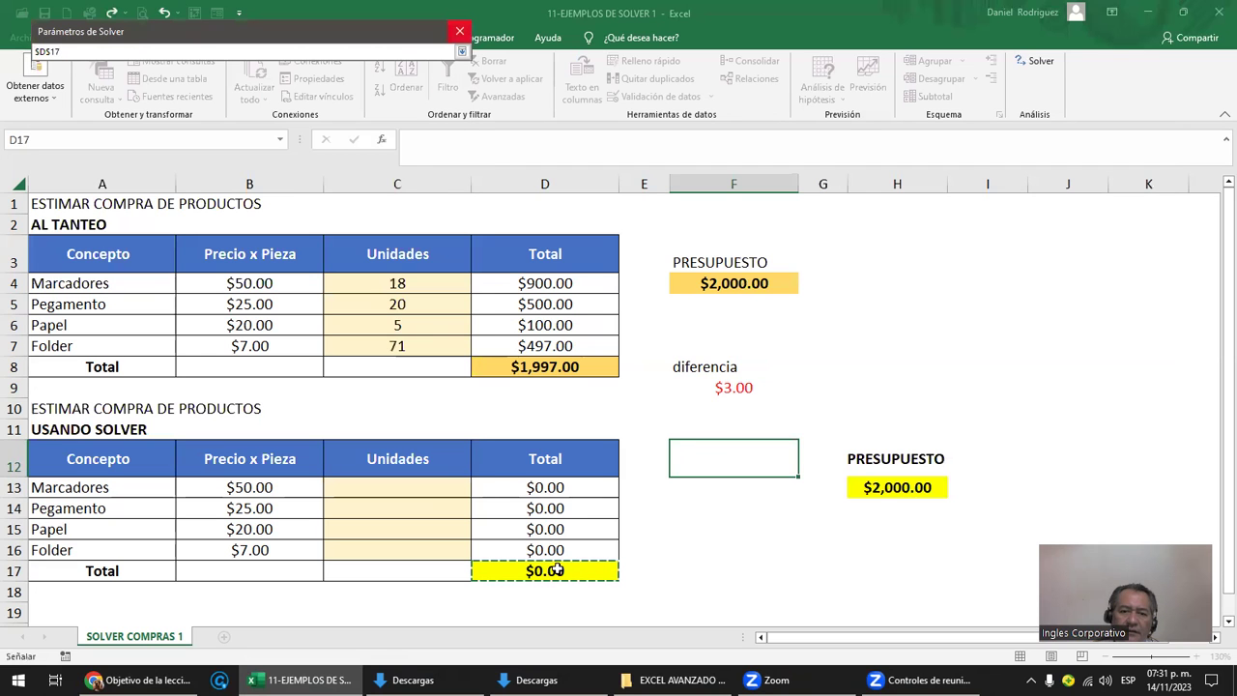
pyautogui.click(461, 51)
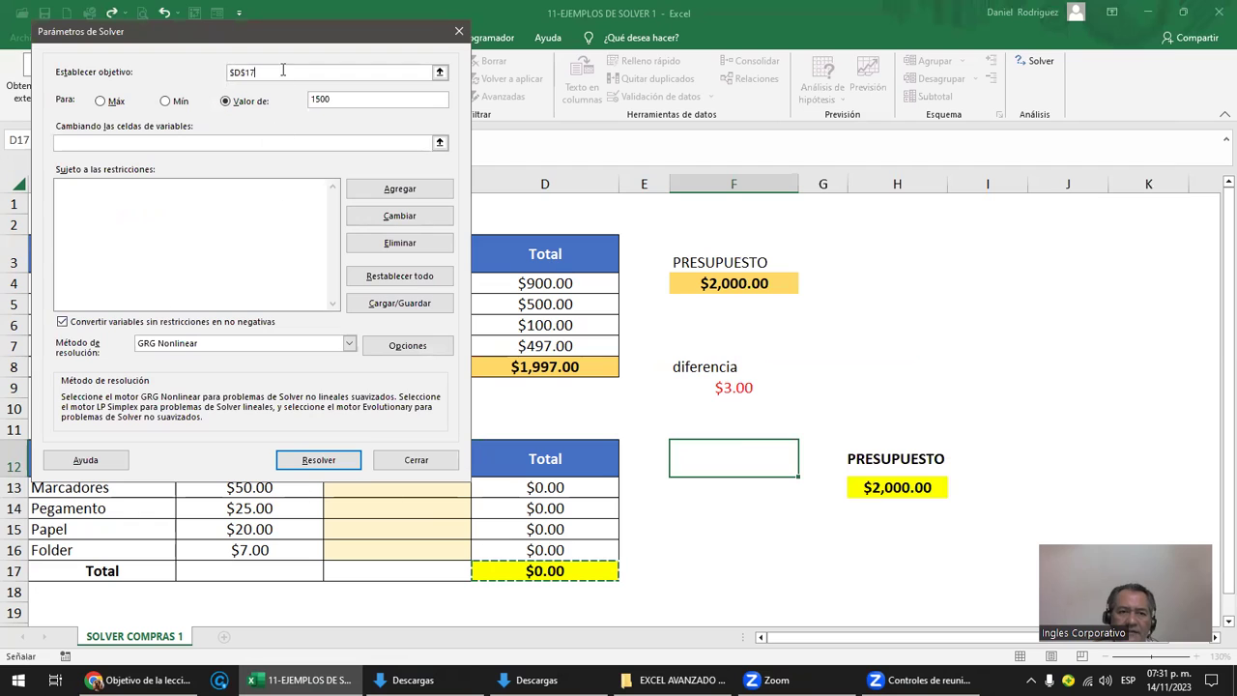
pyautogui.moveTo(283, 71); pyautogui.dragTo(224, 71)
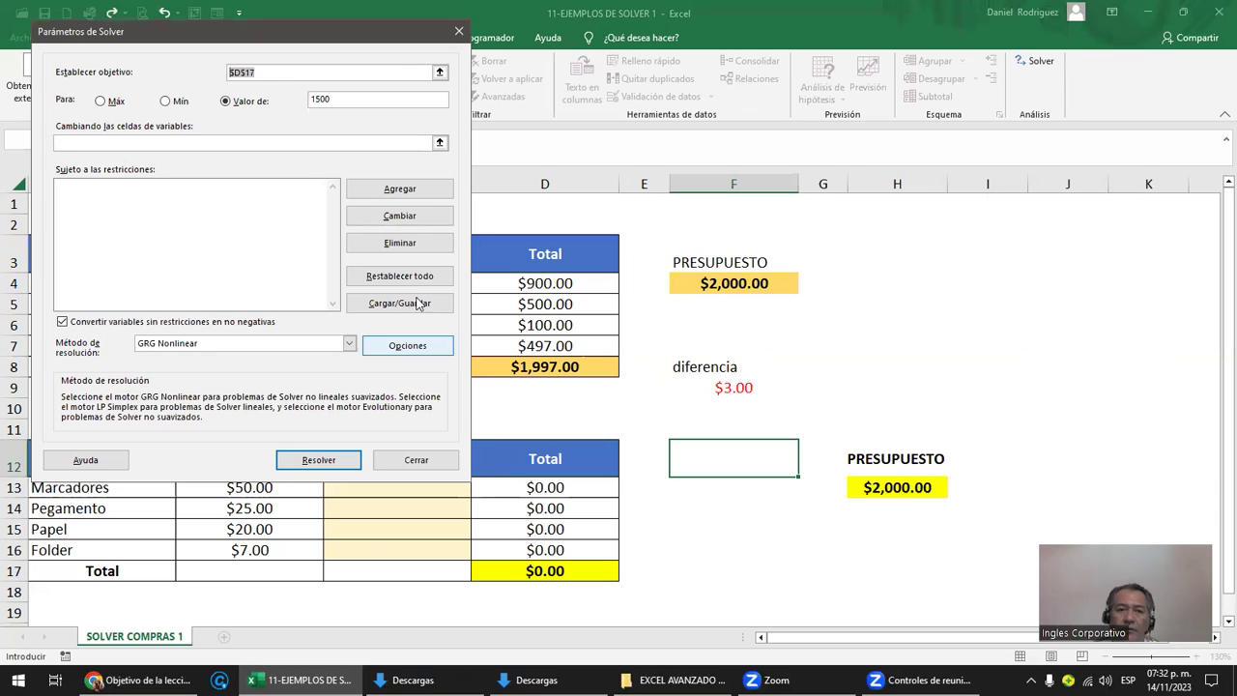
pyautogui.doubleClick(341, 101)
pyautogui.write('0')
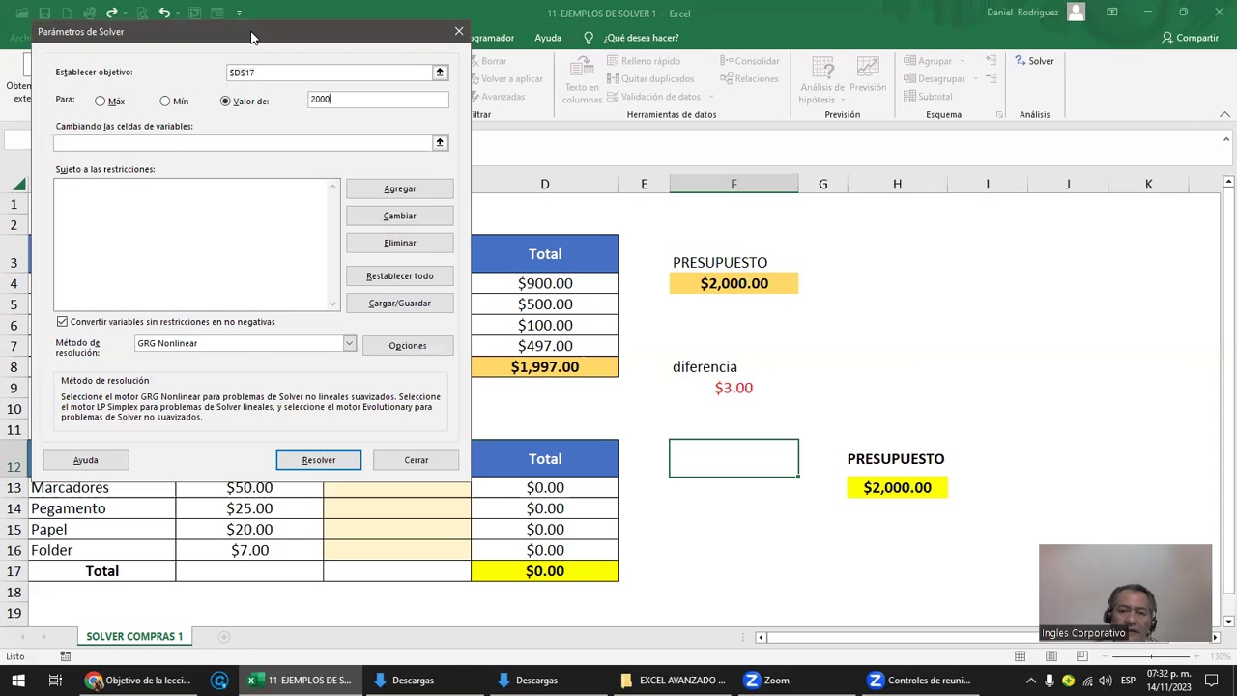
# Step: Use C13:C16 as changing cells, keep GRG Nonlinear, and solve, giving units 28, 14, 11, 4
pyautogui.moveTo(251, 36)
pyautogui.mouseDown()
pyautogui.moveTo(781, 73)
pyautogui.moveTo(871, 54)
pyautogui.mouseUp()
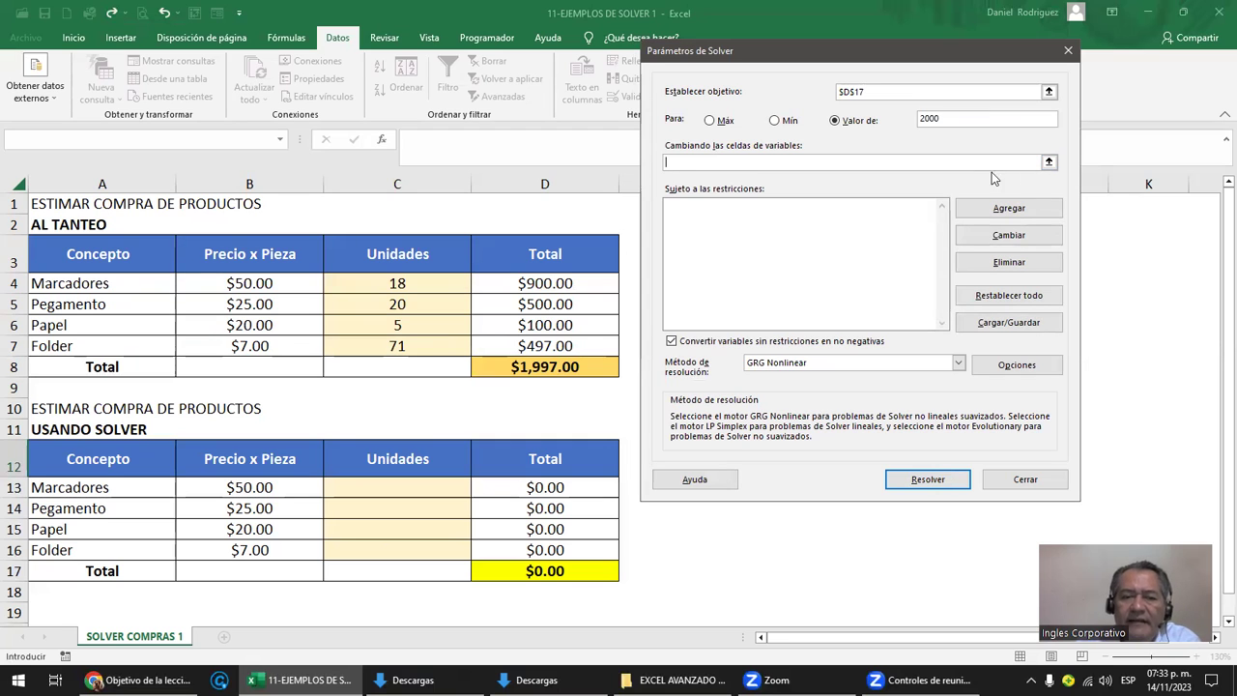
pyautogui.click(393, 487)
pyautogui.moveTo(393, 487); pyautogui.dragTo(386, 549)
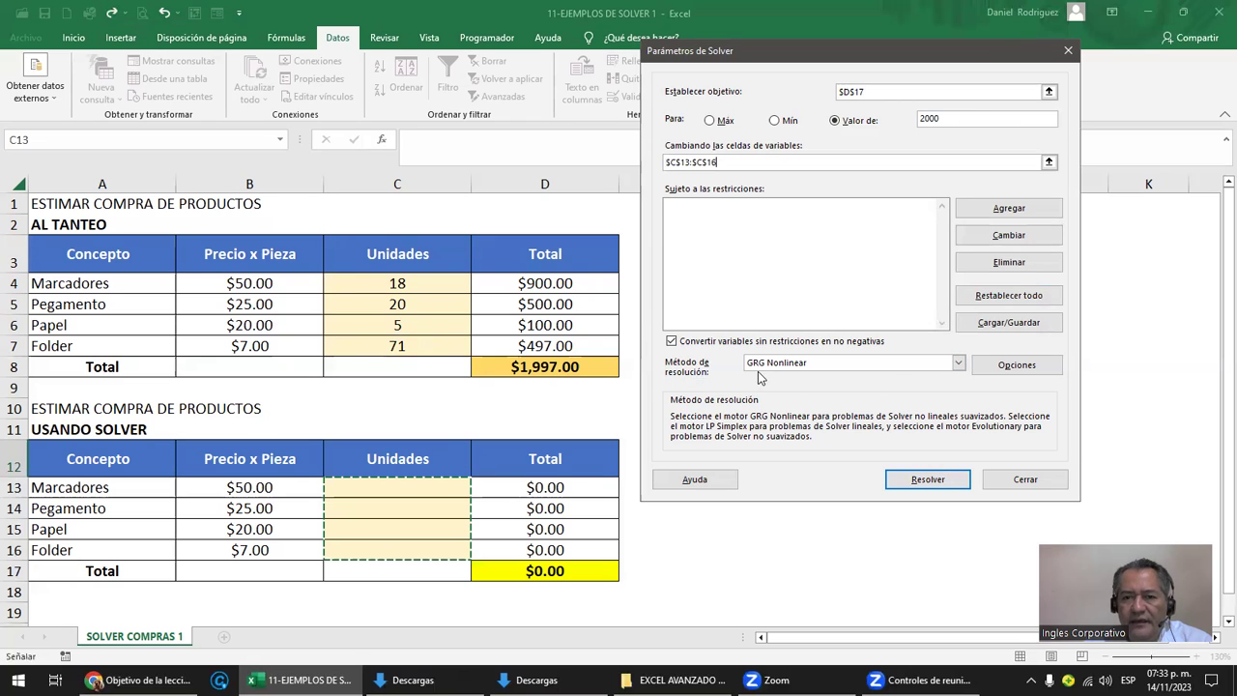
pyautogui.click(958, 363)
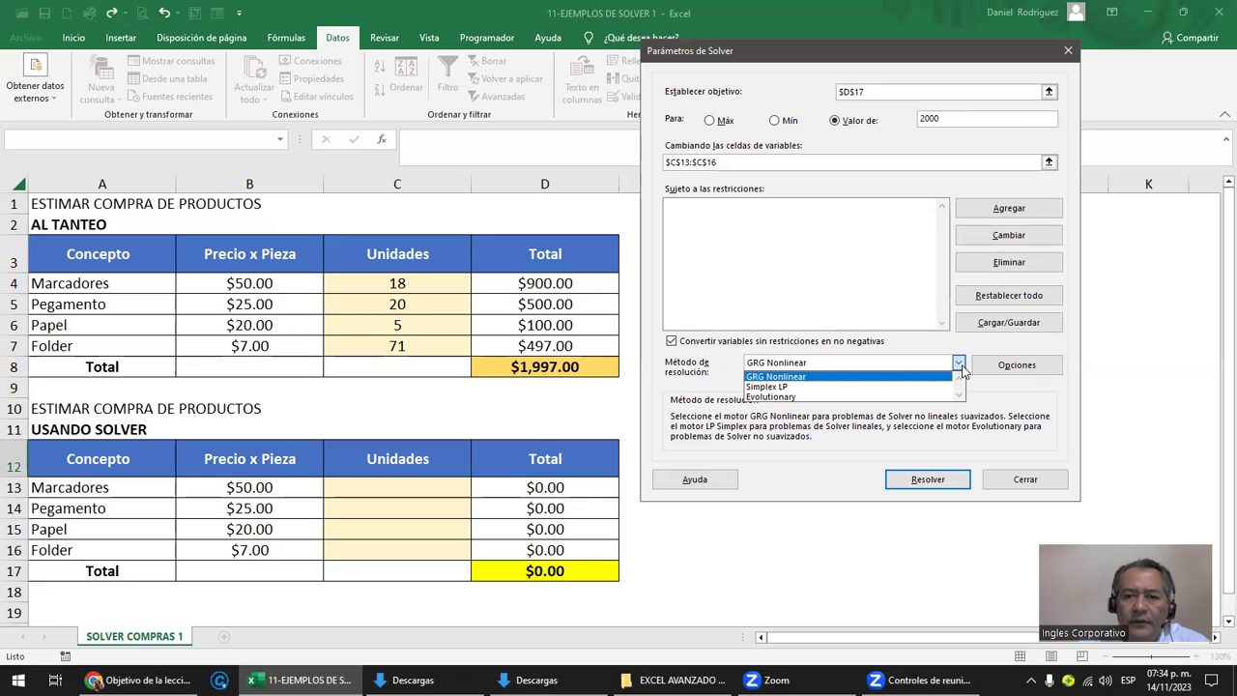
pyautogui.click(1004, 343)
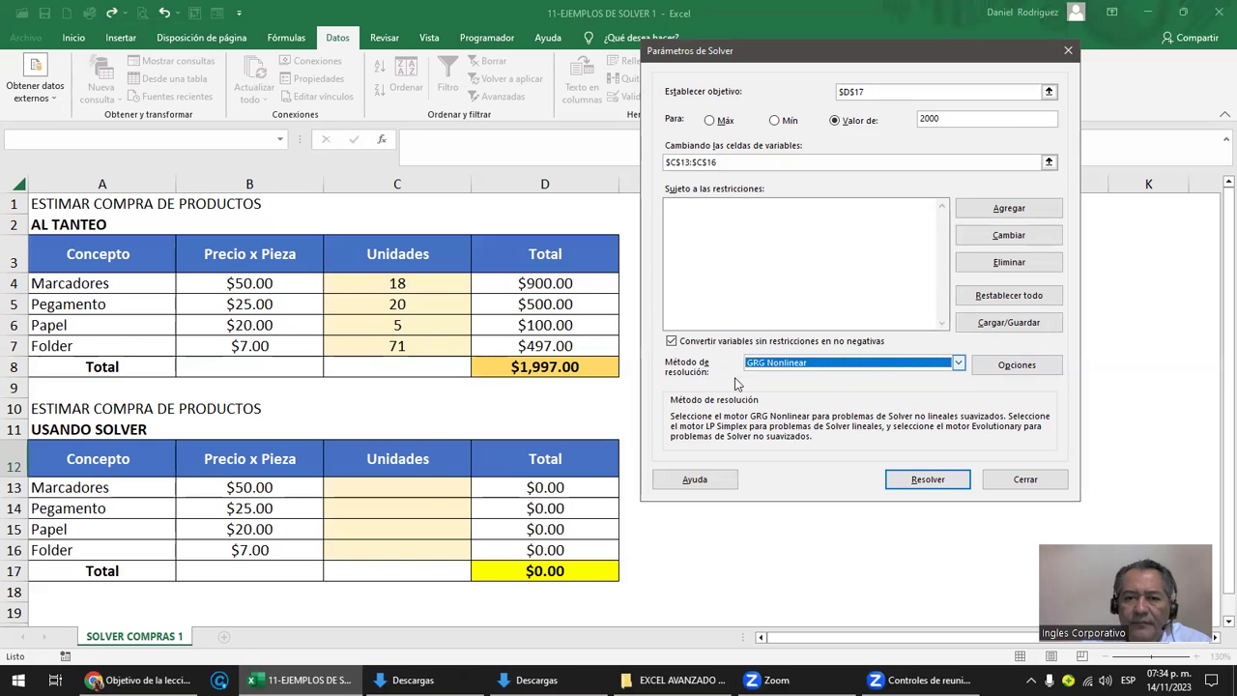
pyautogui.click(927, 480)
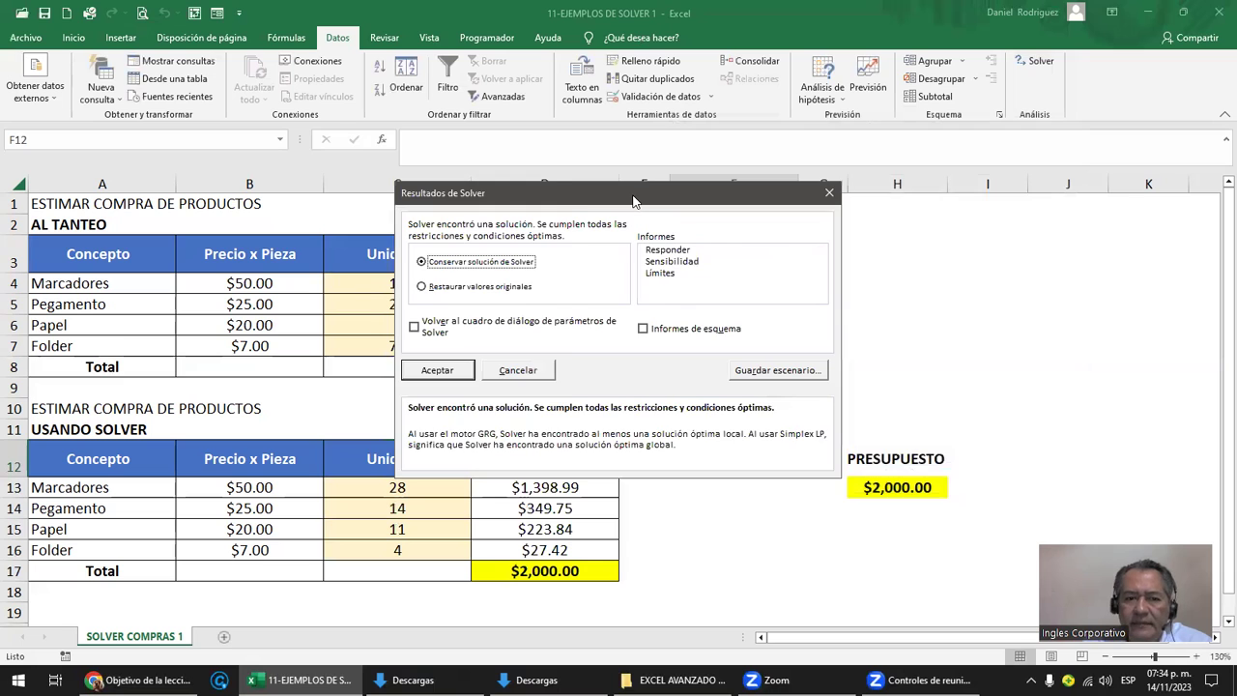
# Step: Review the line totals summing to $2,000.00, then cancel to restore the original zero values
pyautogui.moveTo(634, 200); pyautogui.dragTo(803, 208)
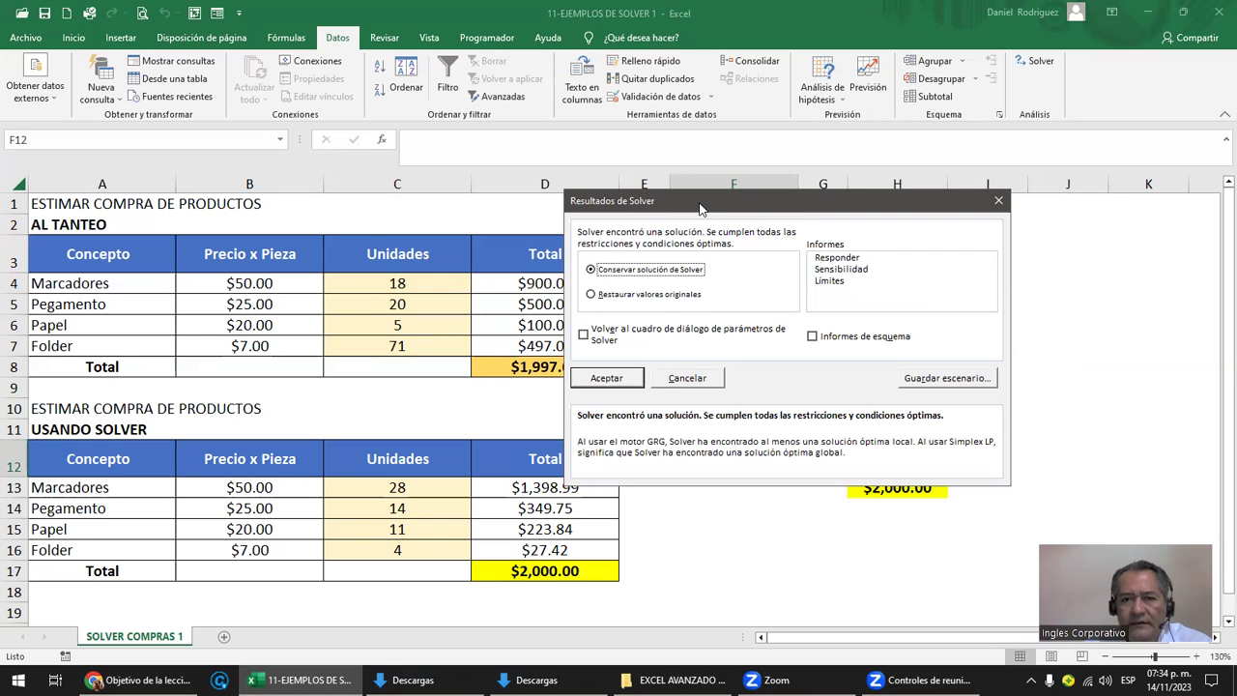
pyautogui.moveTo(700, 208); pyautogui.dragTo(912, 66)
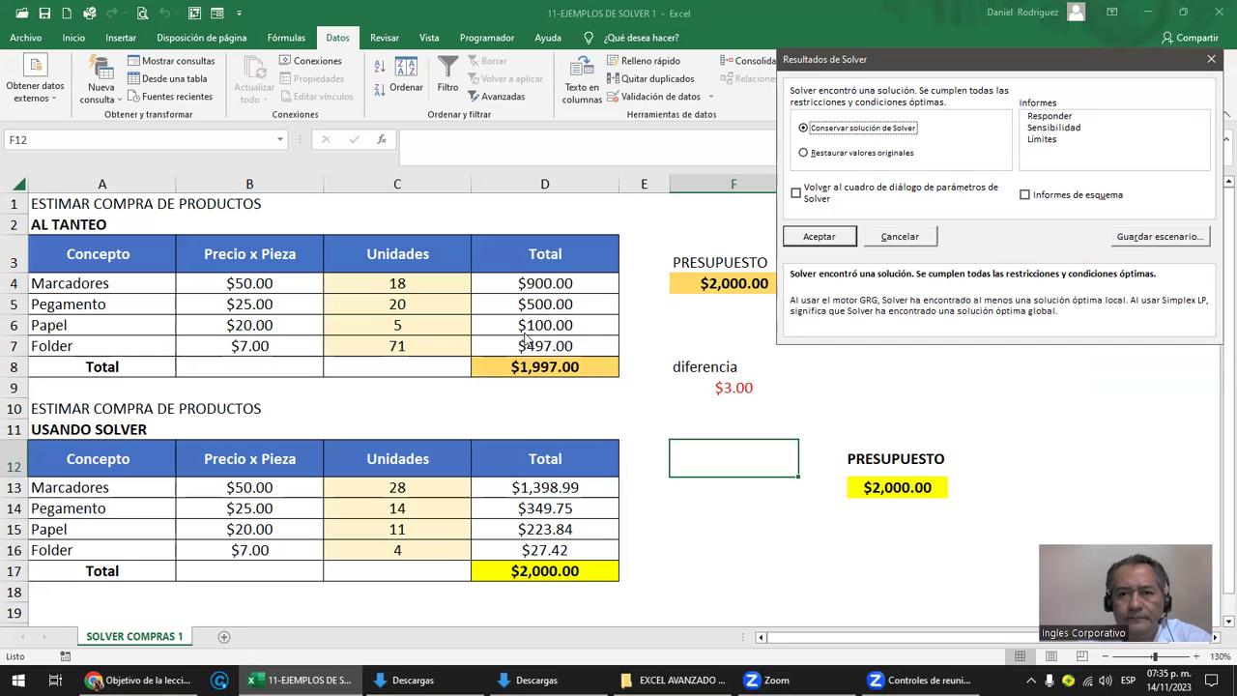
pyautogui.moveTo(989, 64); pyautogui.dragTo(888, 56)
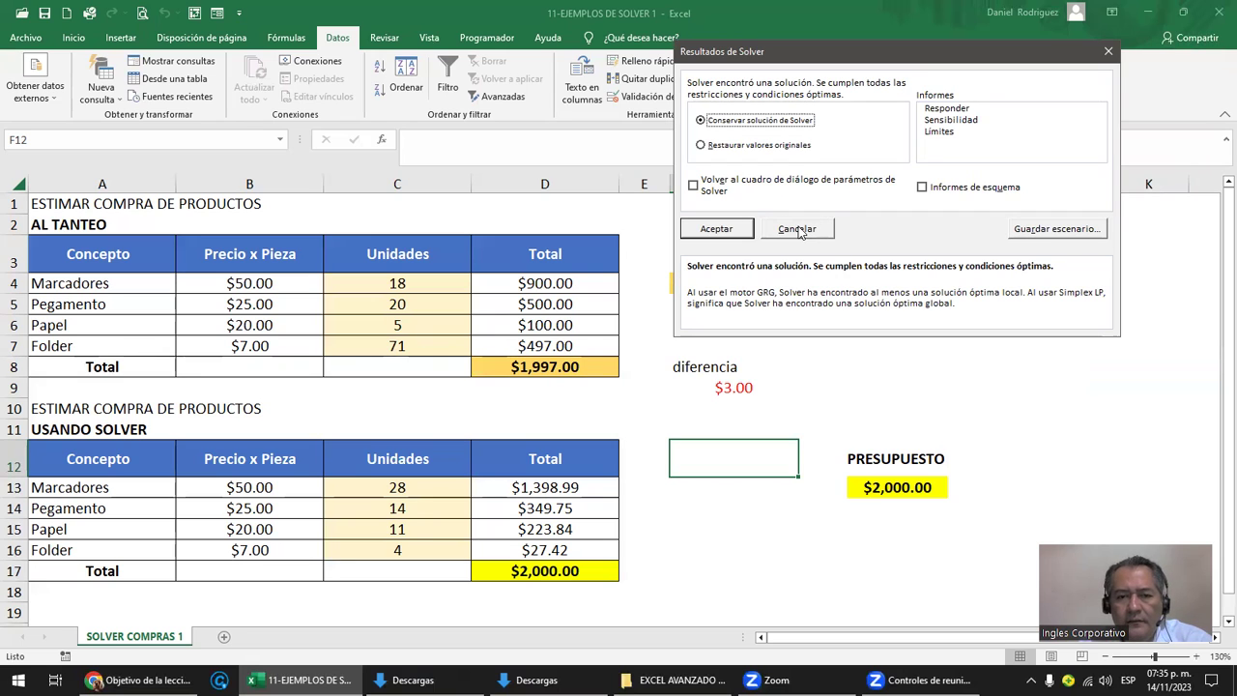
pyautogui.click(798, 230)
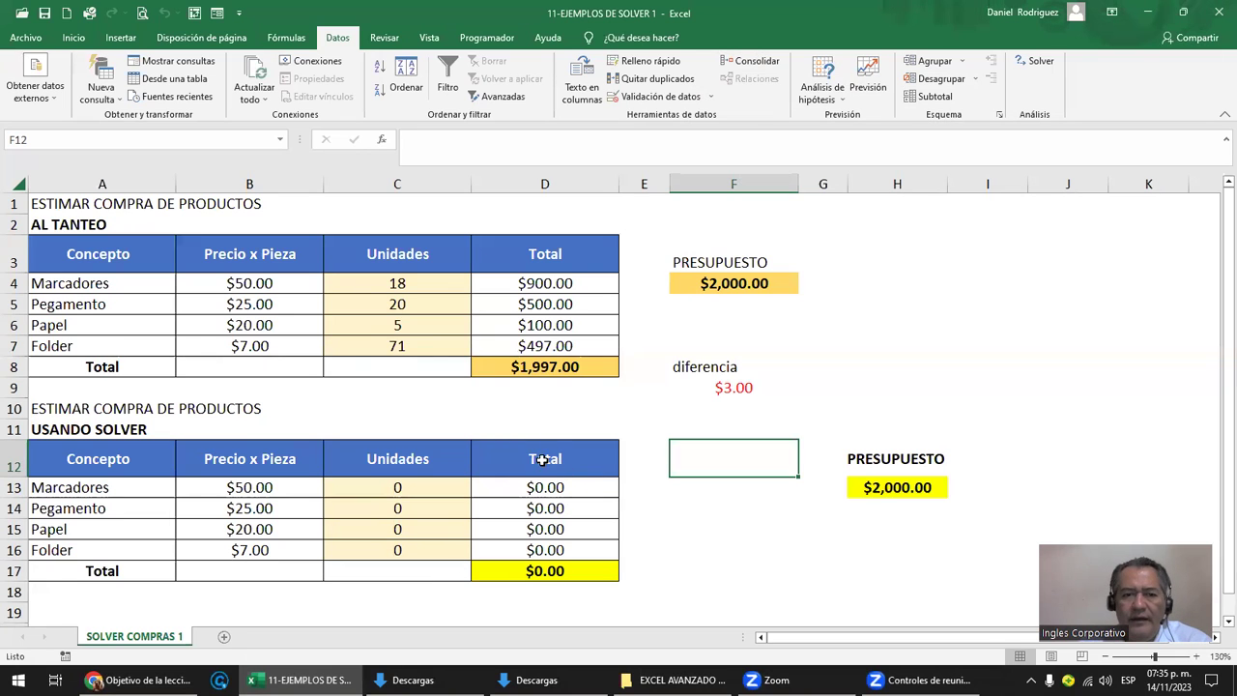
# Step: Rerun Solver twice and discard each result, leaving all units 0 and Total $0.00
pyautogui.click(1039, 62)
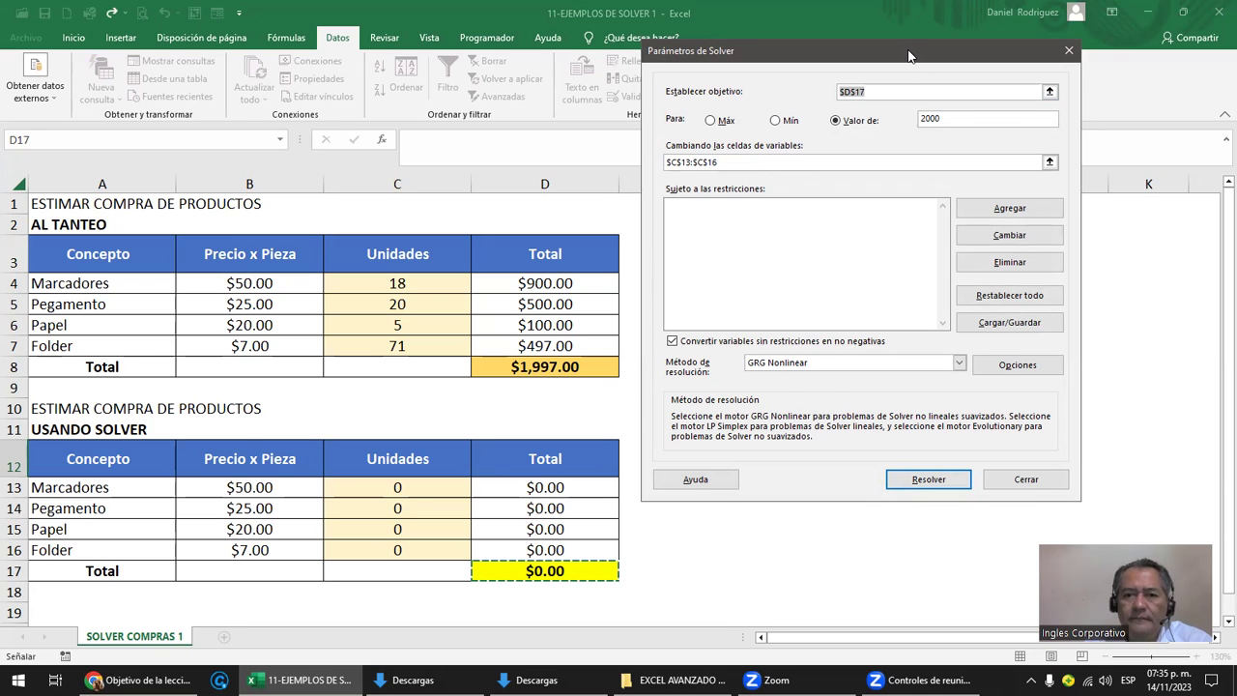
pyautogui.moveTo(909, 55); pyautogui.dragTo(992, 53)
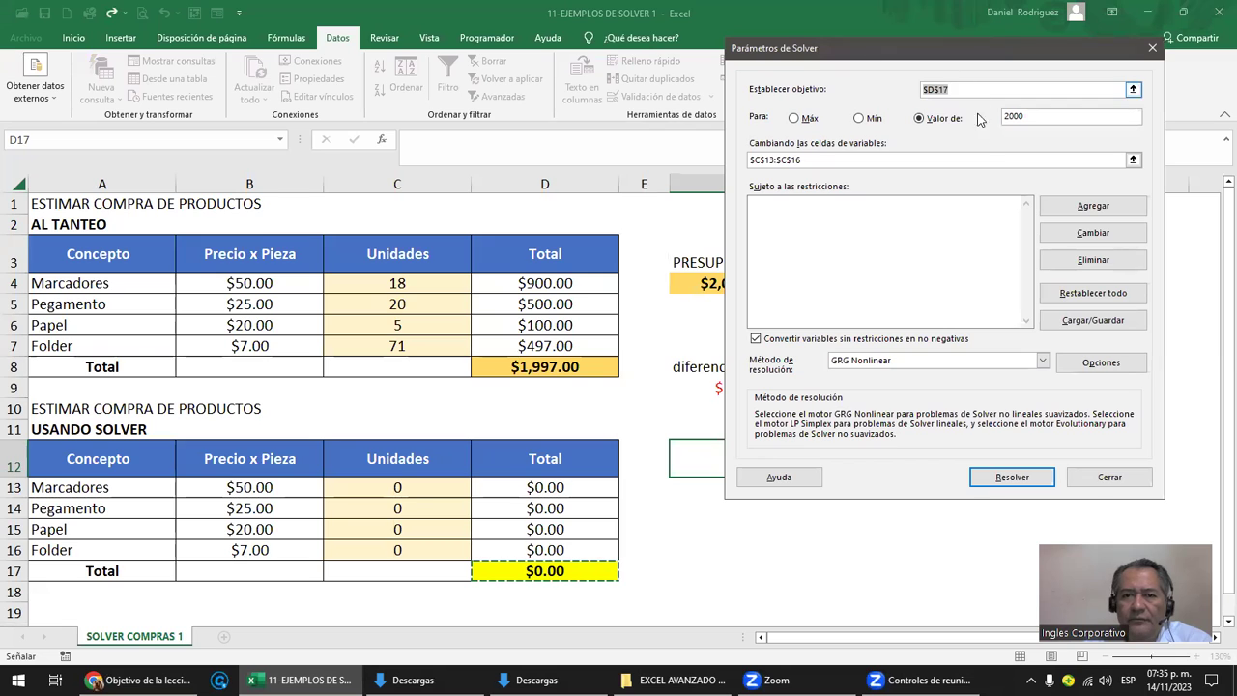
pyautogui.click(1012, 478)
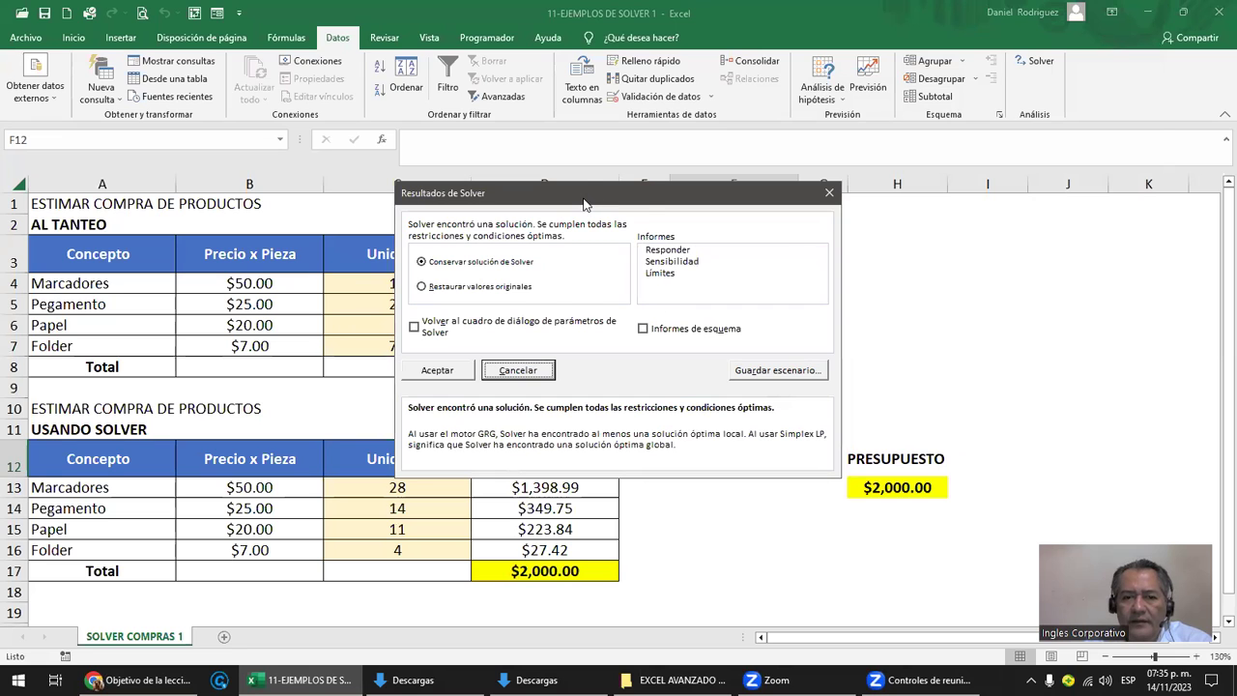
pyautogui.moveTo(583, 205); pyautogui.dragTo(842, 203)
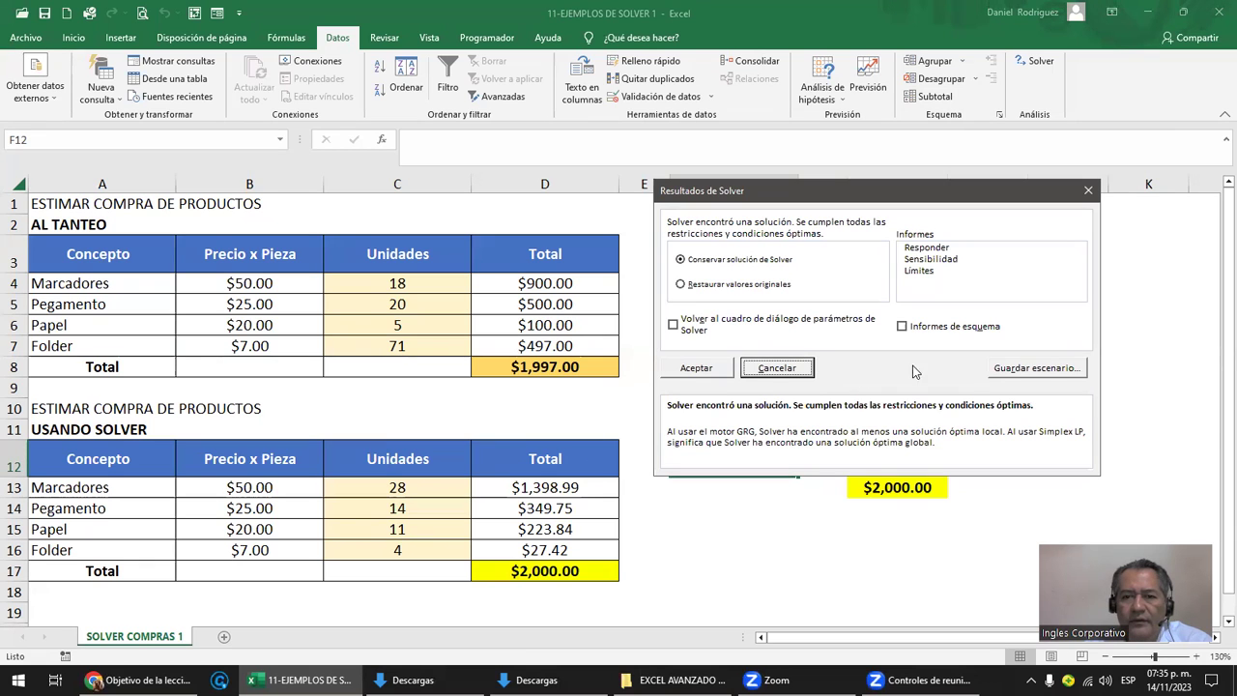
pyautogui.click(779, 368)
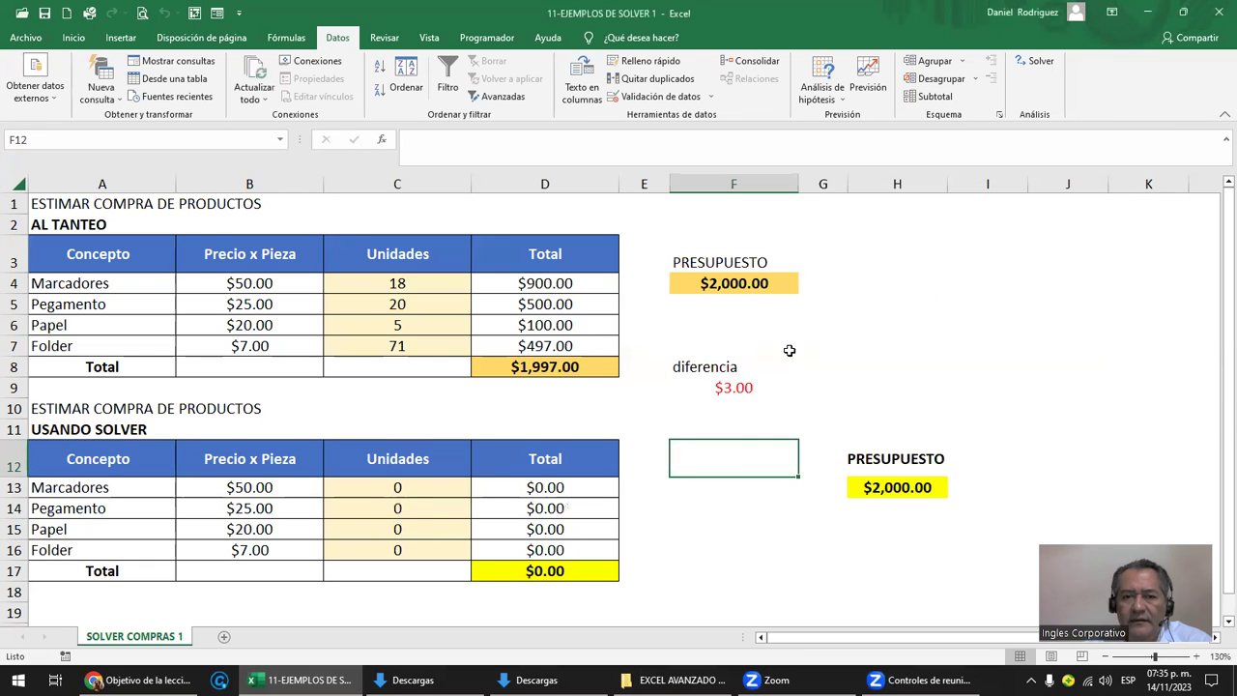
pyautogui.click(1034, 61)
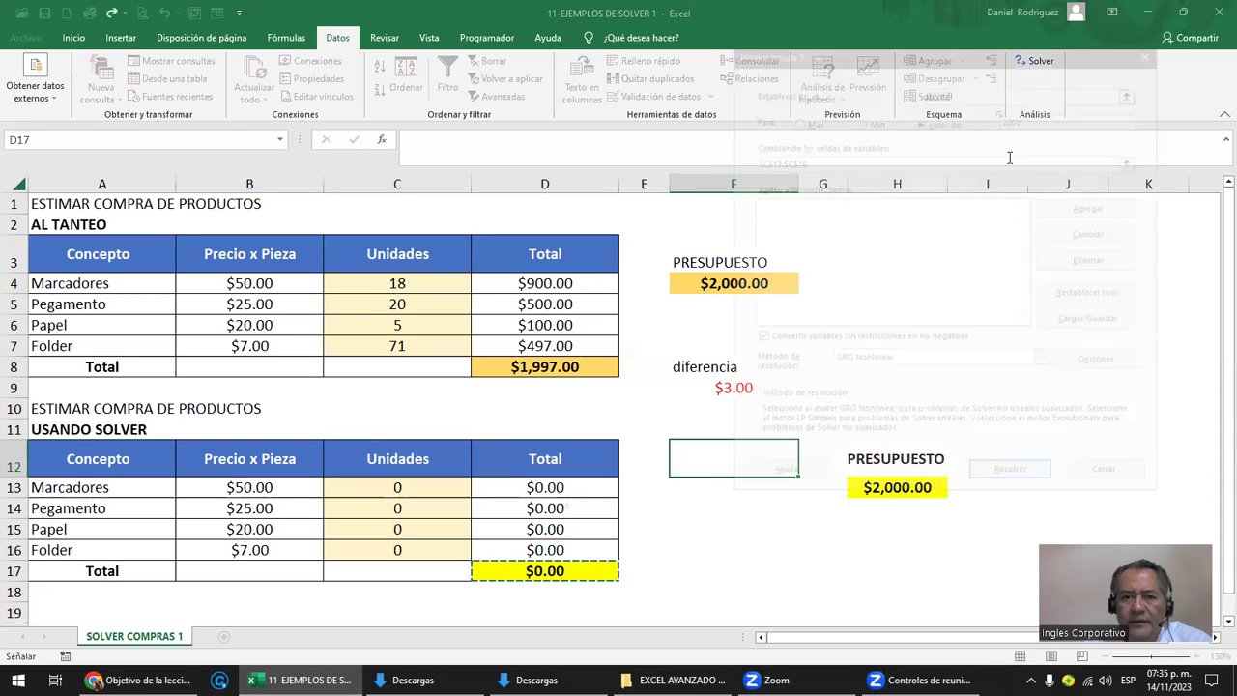
pyautogui.click(1013, 477)
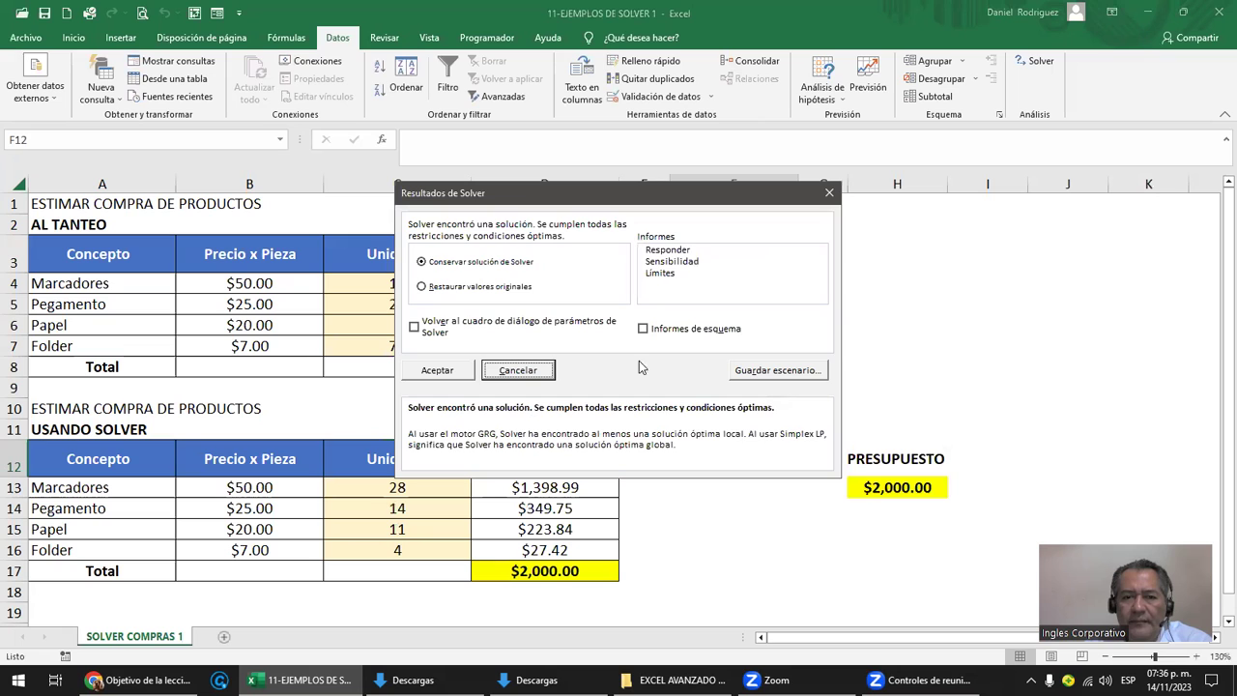
pyautogui.click(518, 370)
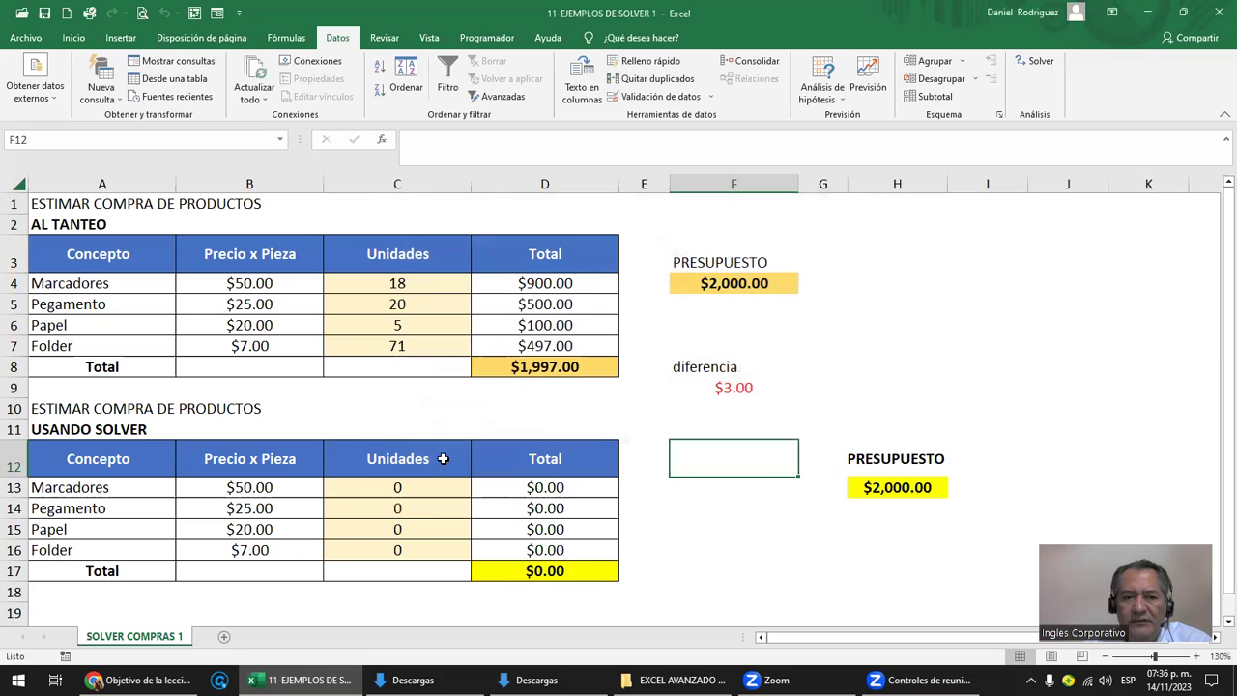
# Step: Change the Folder price in B16 to 10
pyautogui.click(263, 548)
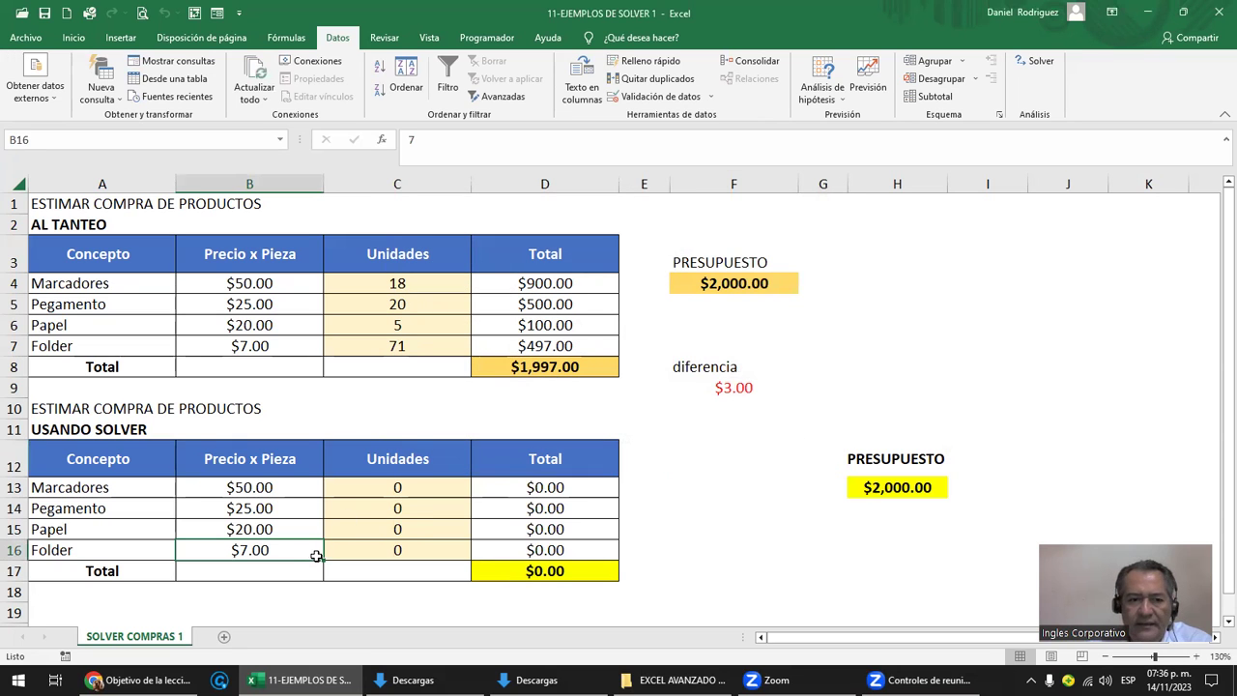
pyautogui.write('10')
pyautogui.press('Return')
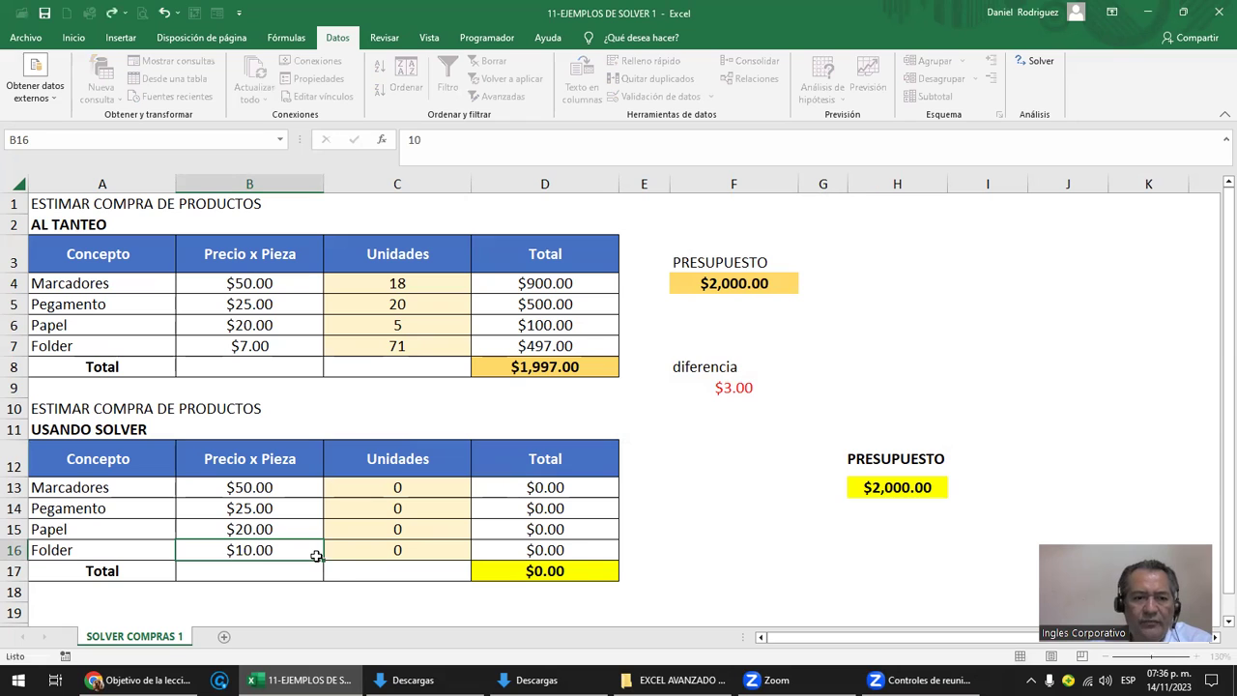
pyautogui.click(575, 452)
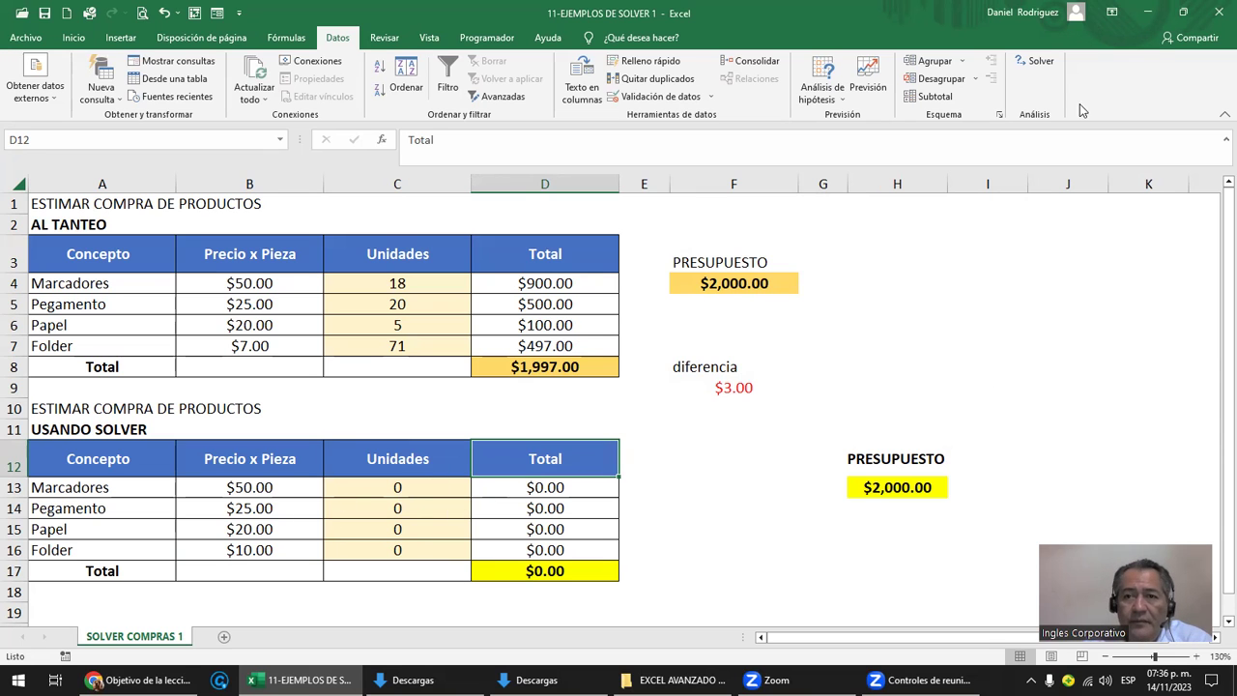
# Step: Rerun Solver with the saved settings, yielding units 28, 14, 11, 6 totalling $2,000.00
pyautogui.click(1041, 62)
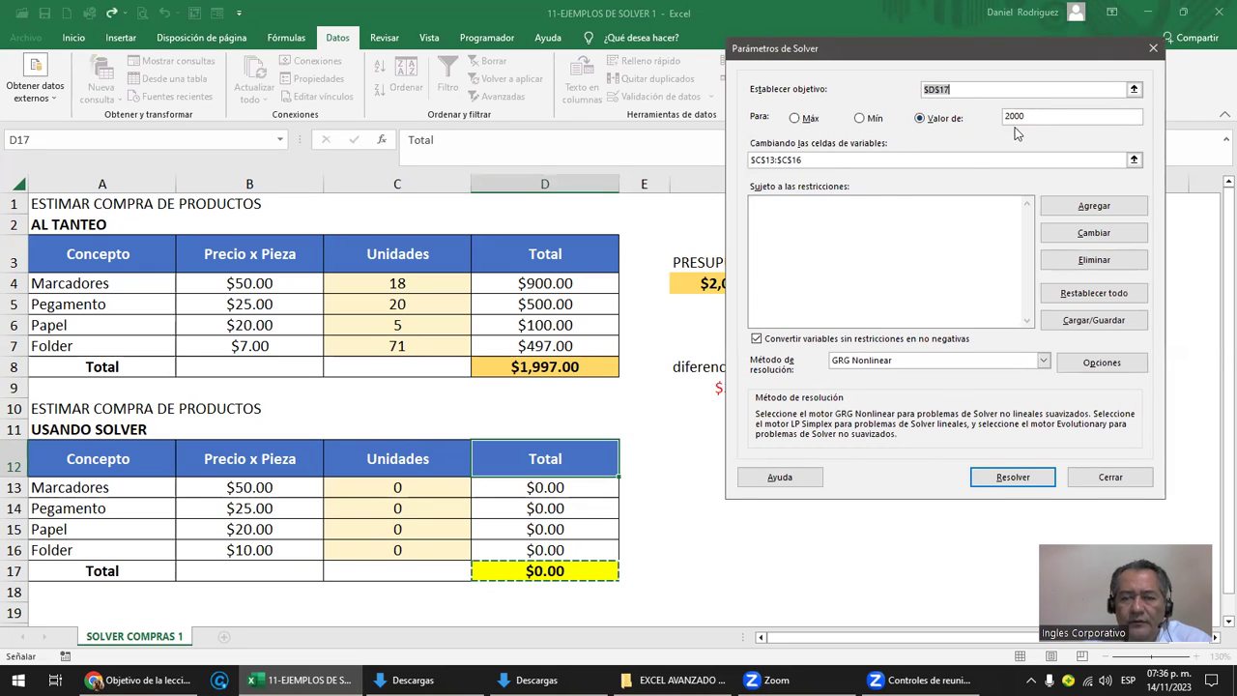
pyautogui.click(817, 161)
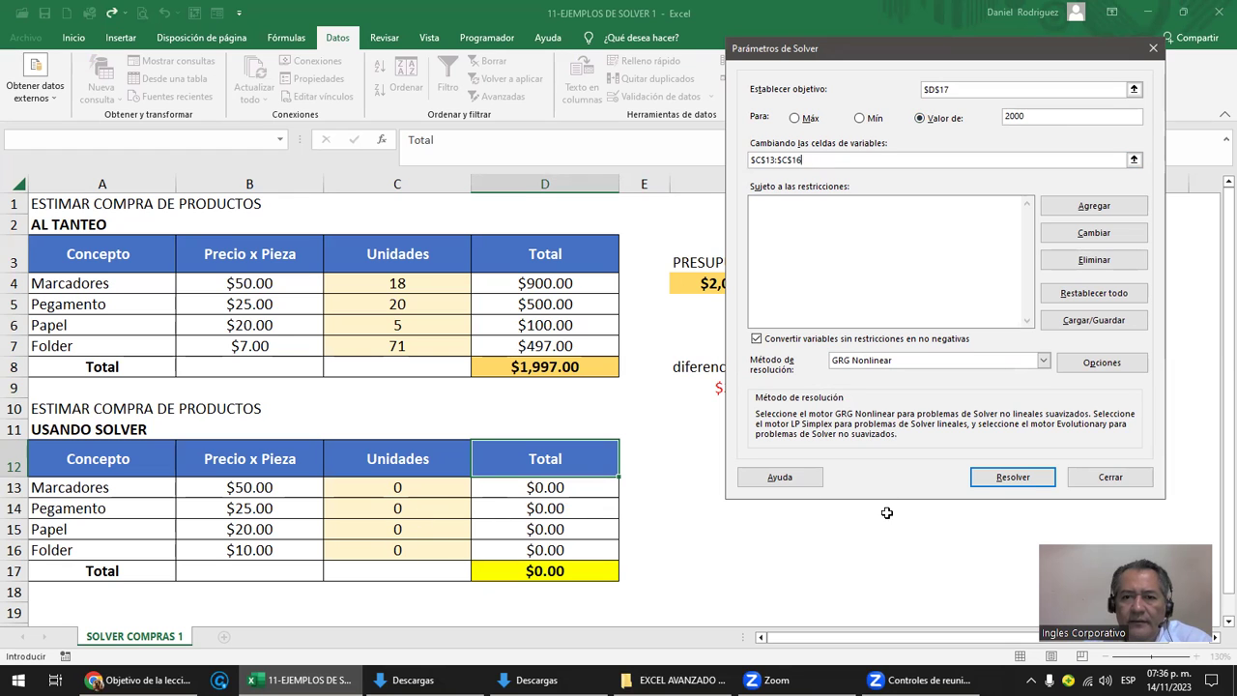
pyautogui.click(1005, 478)
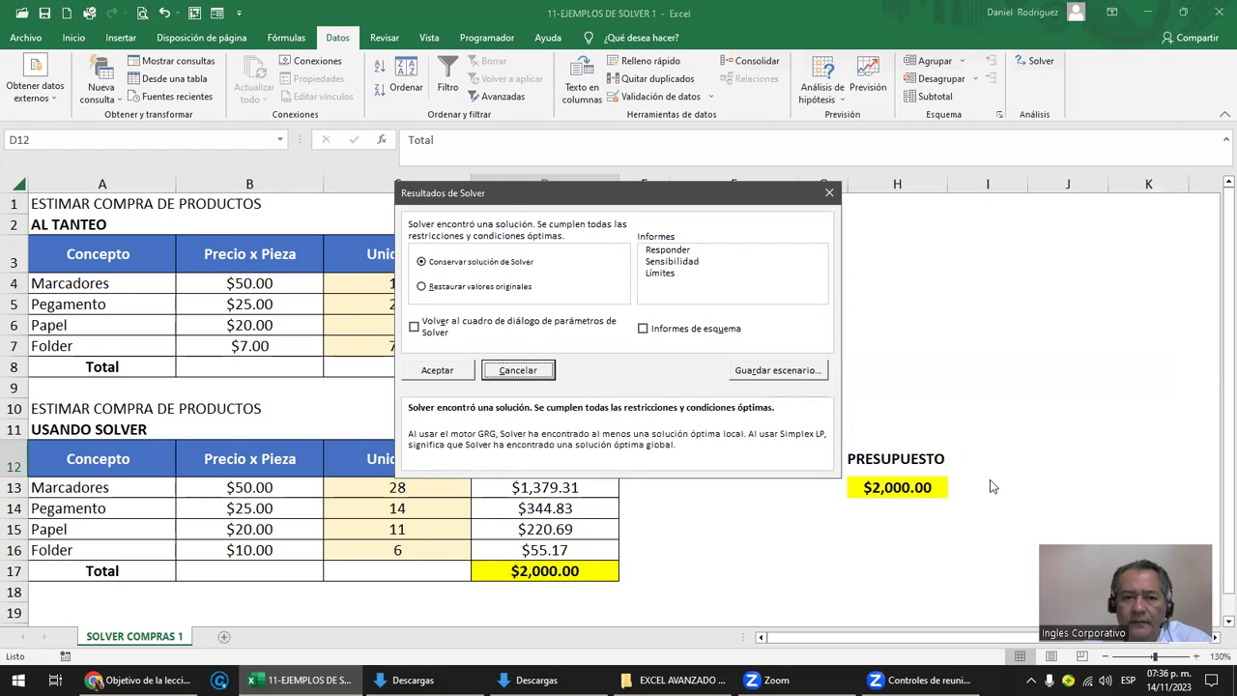
pyautogui.moveTo(638, 196); pyautogui.dragTo(828, 171)
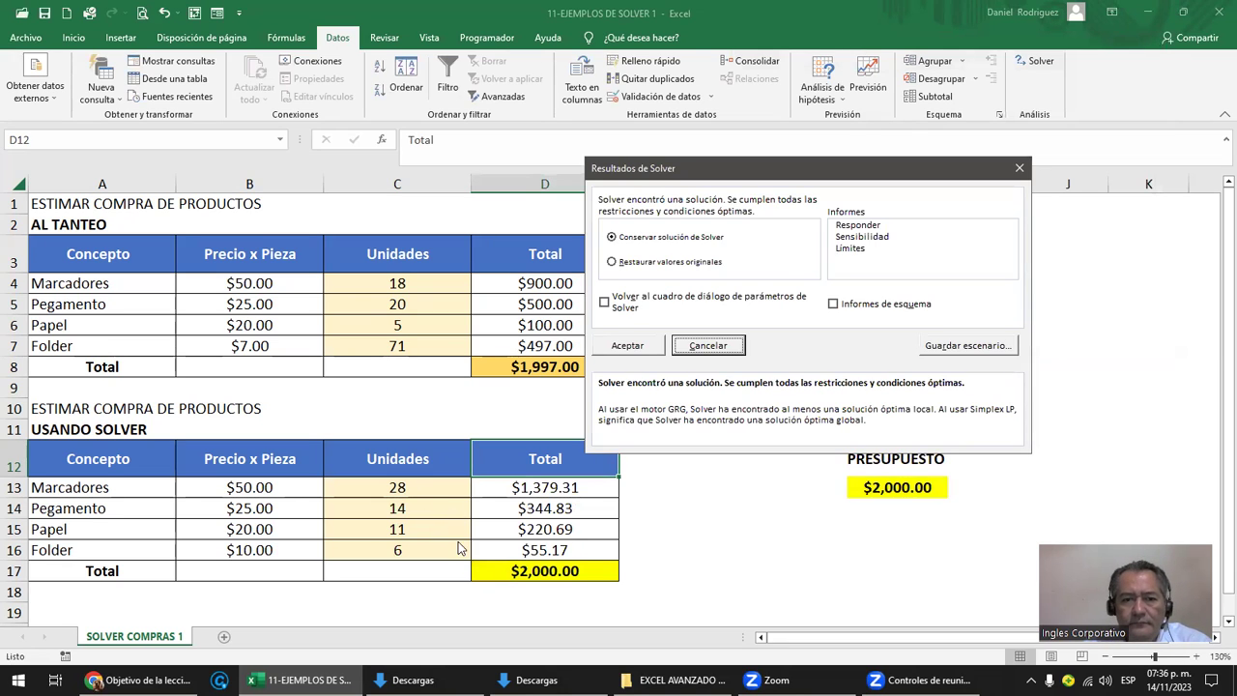
# Step: Keep the solution, show C13:C16 with two decimals, then return to whole numbers
pyautogui.click(636, 350)
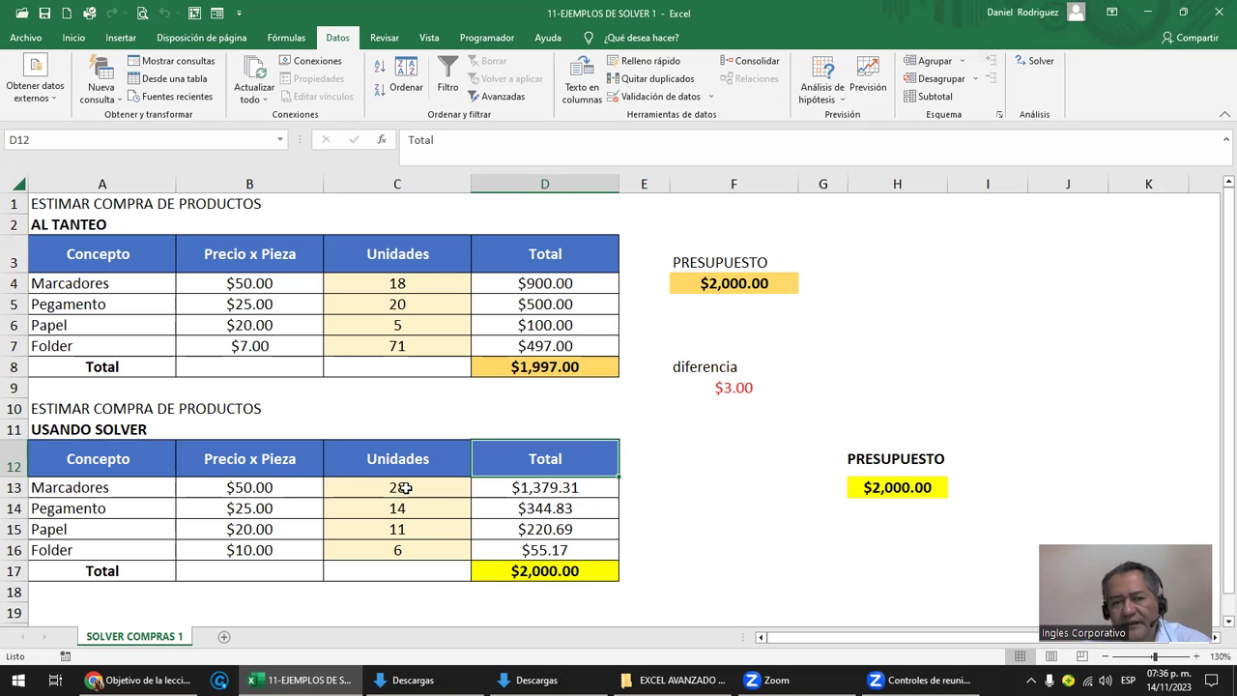
pyautogui.moveTo(404, 487); pyautogui.dragTo(409, 549)
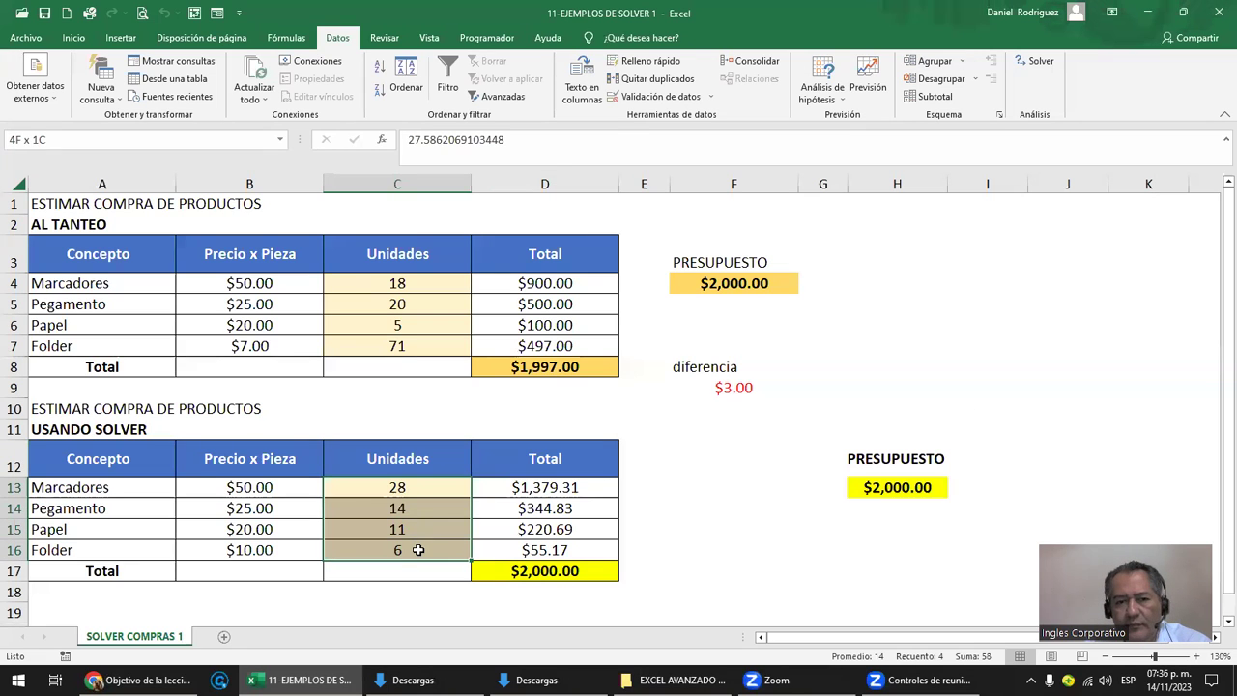
pyautogui.click(73, 38)
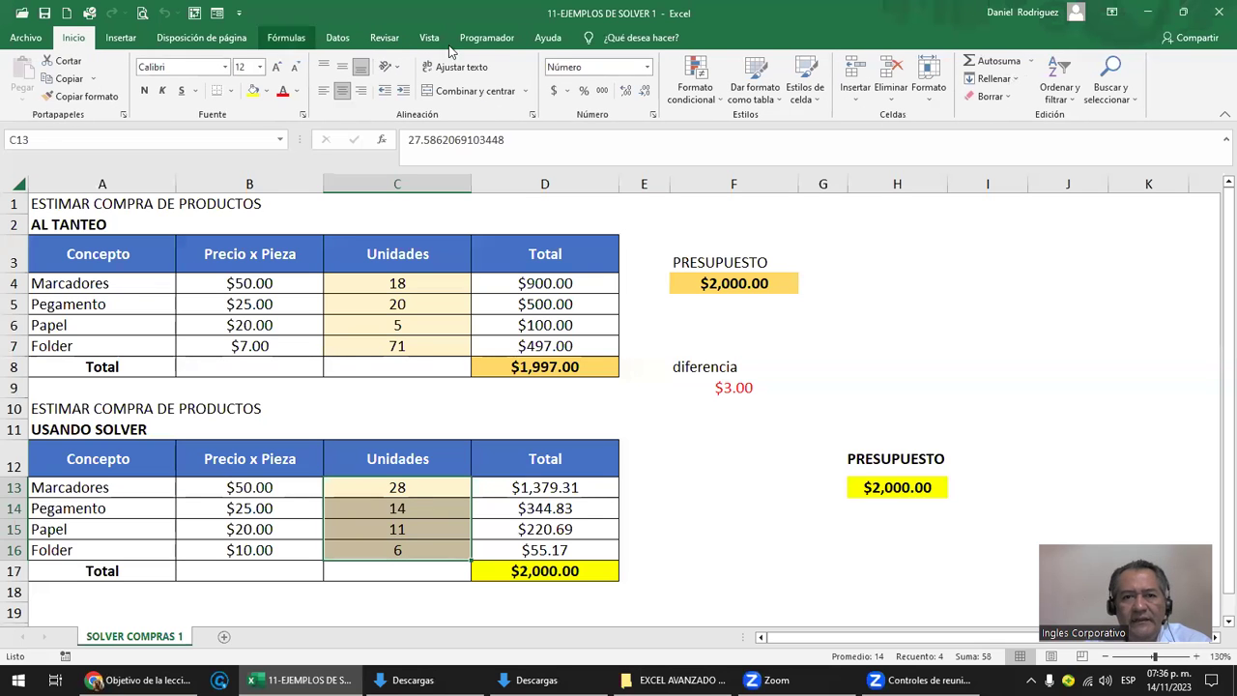
pyautogui.click(622, 94)
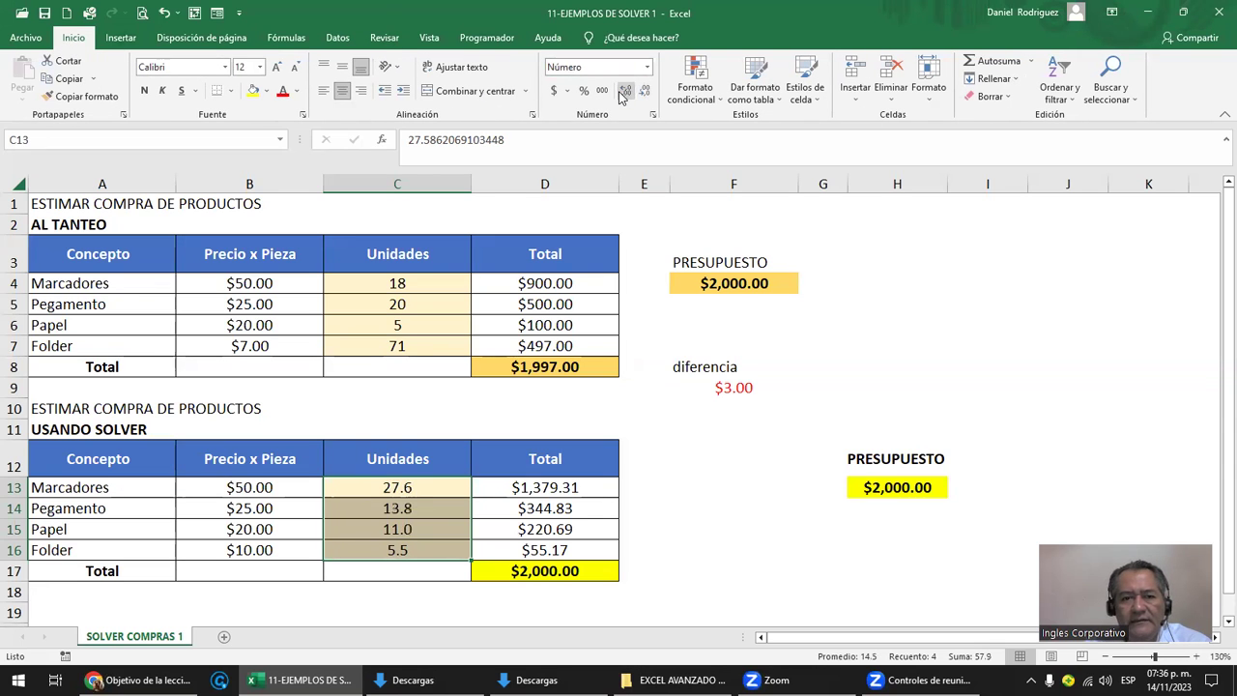
pyautogui.click(623, 94)
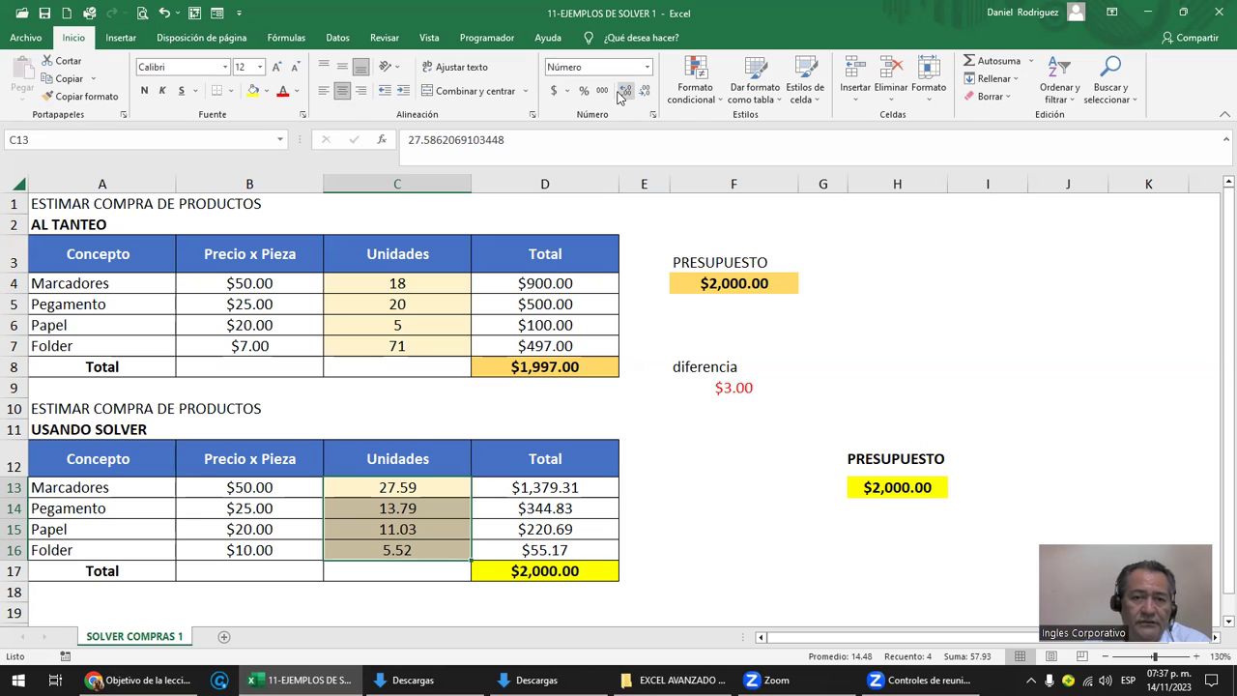
pyautogui.click(644, 94)
pyautogui.click(644, 94)
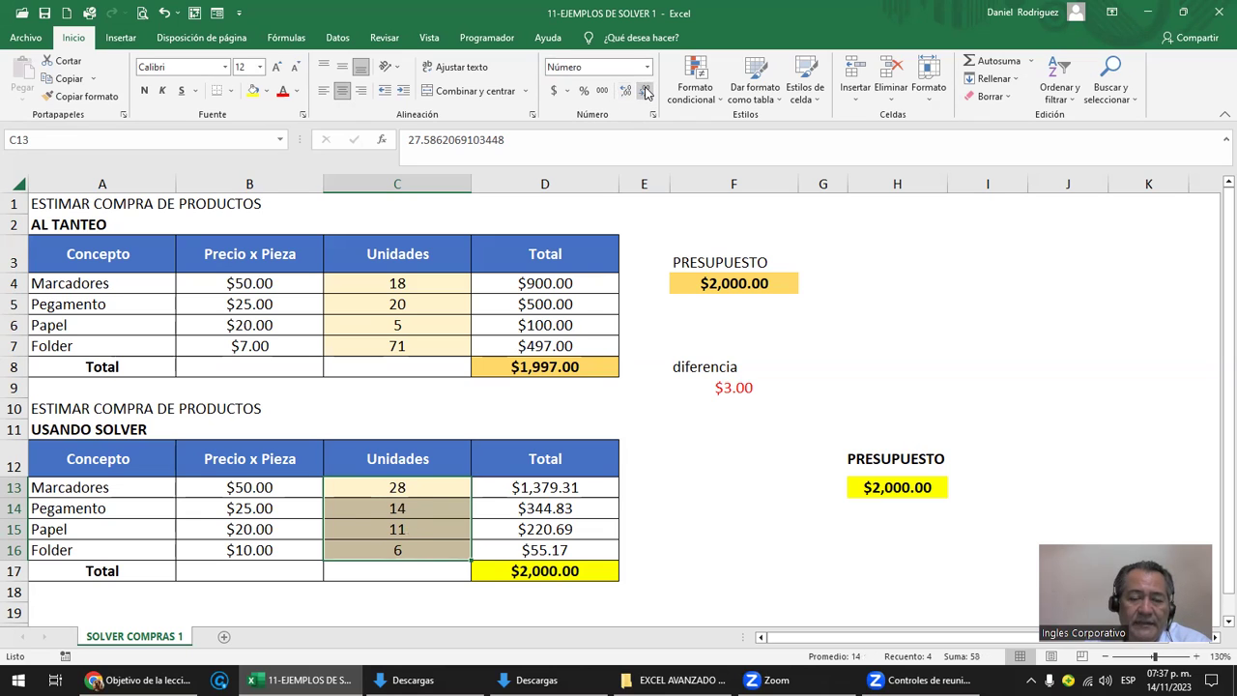
pyautogui.click(665, 488)
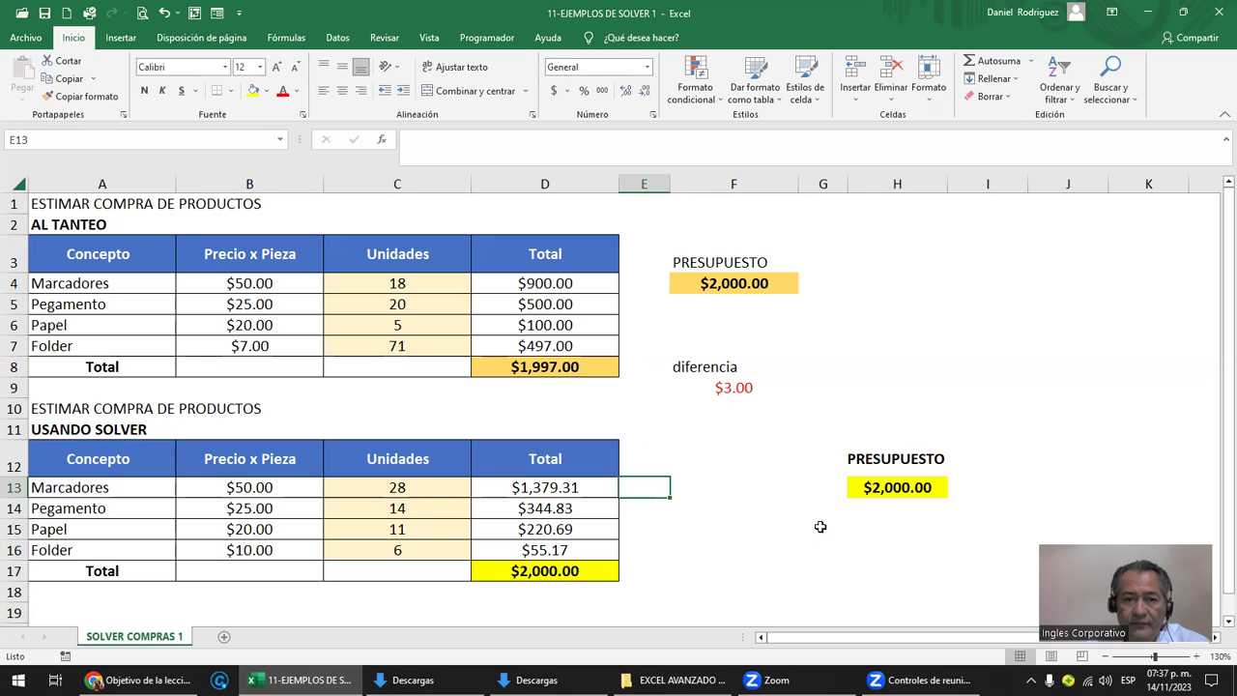
# Step: Enter the rounded quantities 28, 14, 11 and 6 in E13:E16
pyautogui.write('28')
pyautogui.press('Return')
pyautogui.write('14')
pyautogui.press('Return')
pyautogui.write('11')
pyautogui.press('Return')
pyautogui.write('6')
pyautogui.press('Return')
pyautogui.press('Up')
pyautogui.press('Up')
pyautogui.press('Up')
pyautogui.press('Up')
# Step: Enter =B13*E13 in F13 and copy it down through F16
pyautogui.press('Right')
pyautogui.write('=')
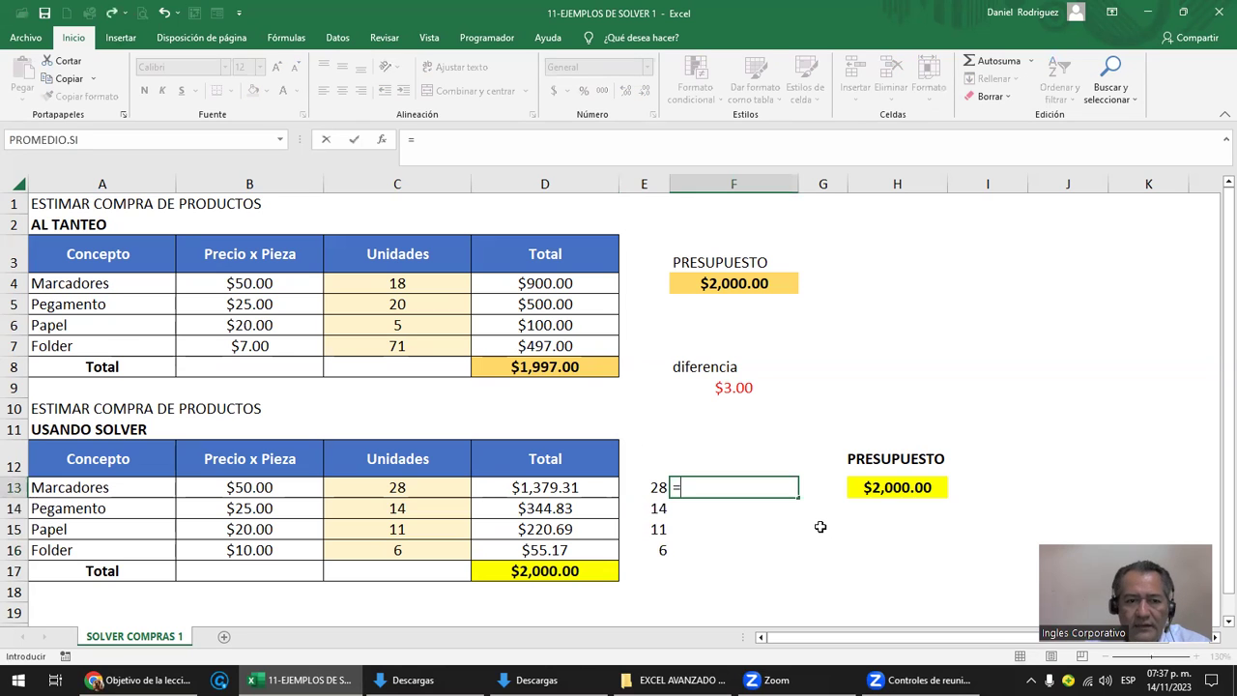
pyautogui.click(261, 490)
pyautogui.write('*')
pyautogui.click(659, 491)
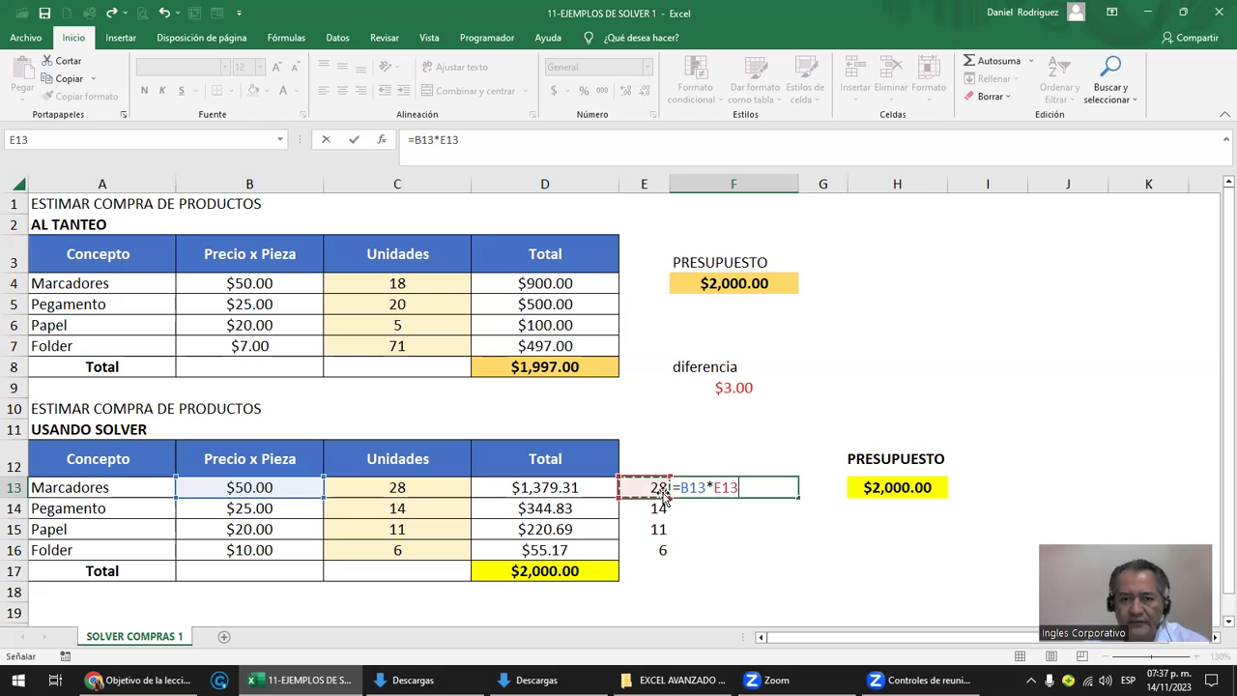
pyautogui.press('Return')
pyautogui.press('Up')
pyautogui.hotkey('ctrl', 'c')
pyautogui.press('Down')
pyautogui.hotkey('ctrl', 'v')
pyautogui.hotkey('ctrl', 'c')
pyautogui.press('Down')
pyautogui.hotkey('ctrl', 'v')
pyautogui.hotkey('ctrl', 'c')
pyautogui.press('Down')
pyautogui.press('Return')
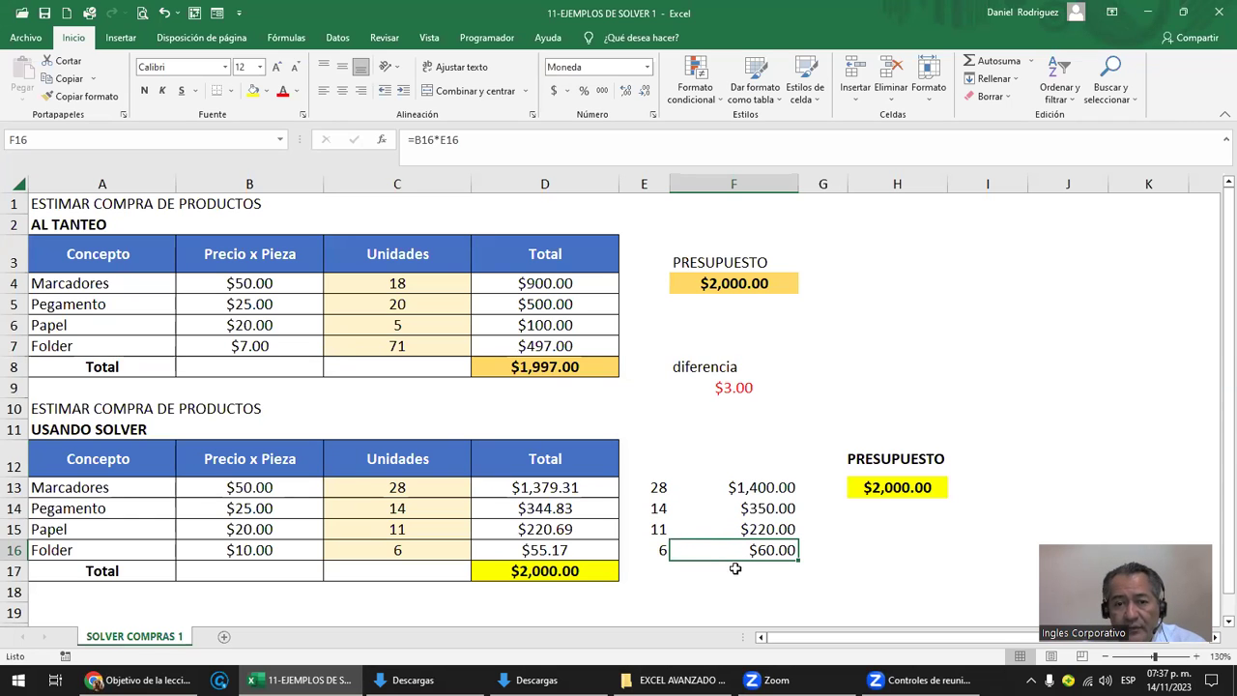
# Step: AutoSum F13:F16 in F17, showing $2,030.00
pyautogui.click(767, 571)
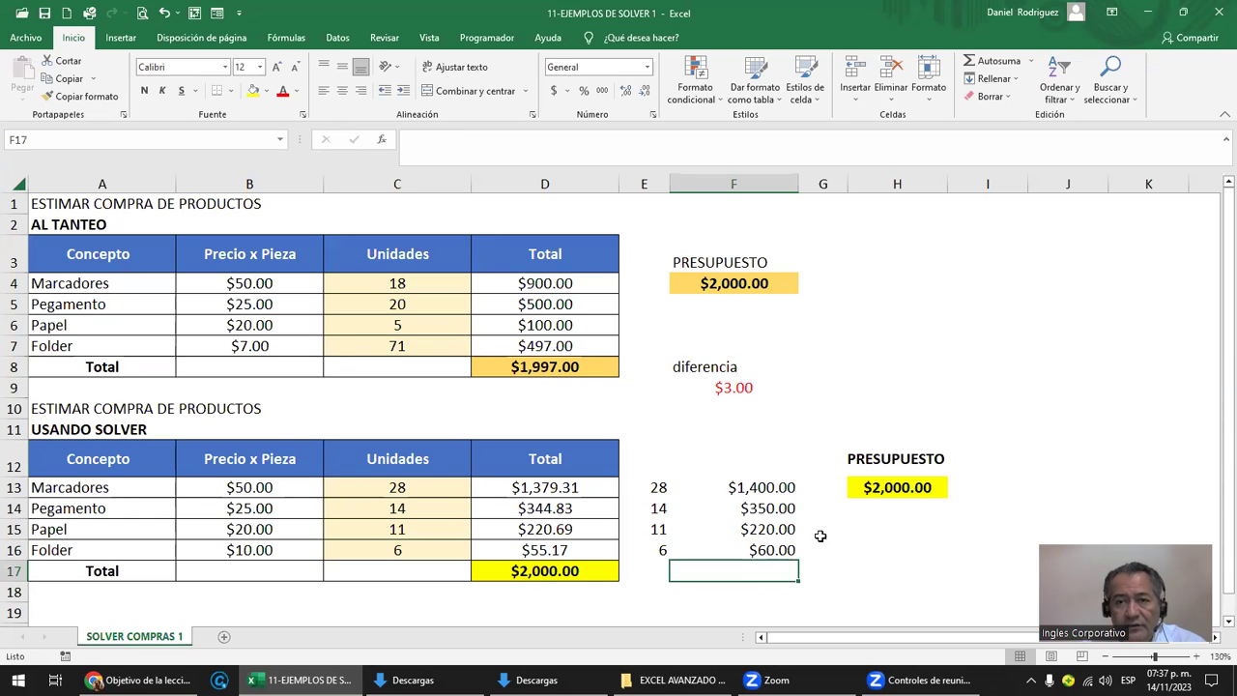
pyautogui.click(998, 60)
pyautogui.press('Return')
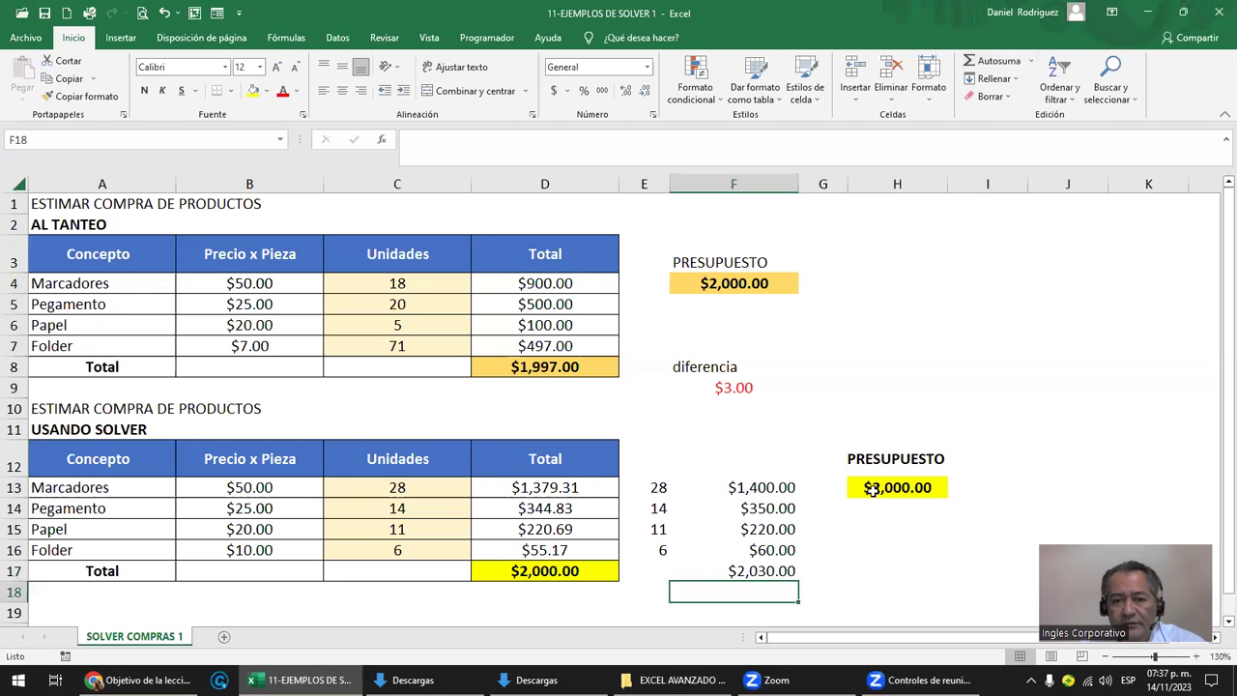
pyautogui.click(770, 571)
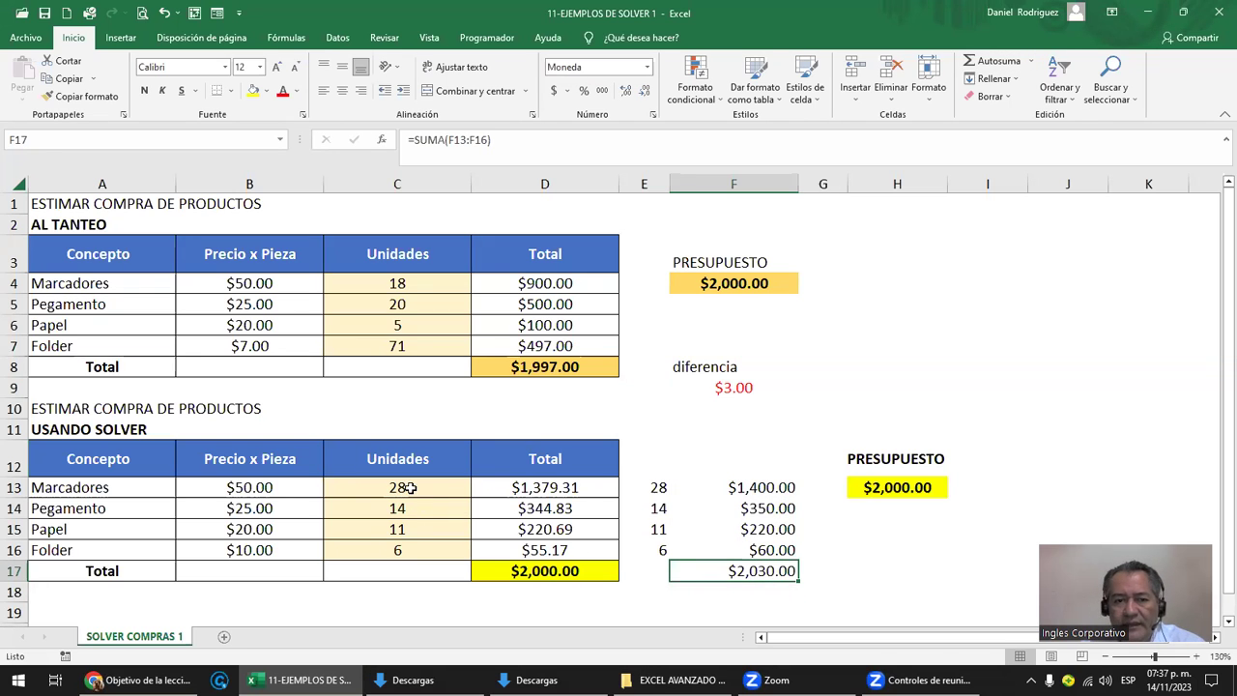
pyautogui.moveTo(404, 488); pyautogui.dragTo(409, 559)
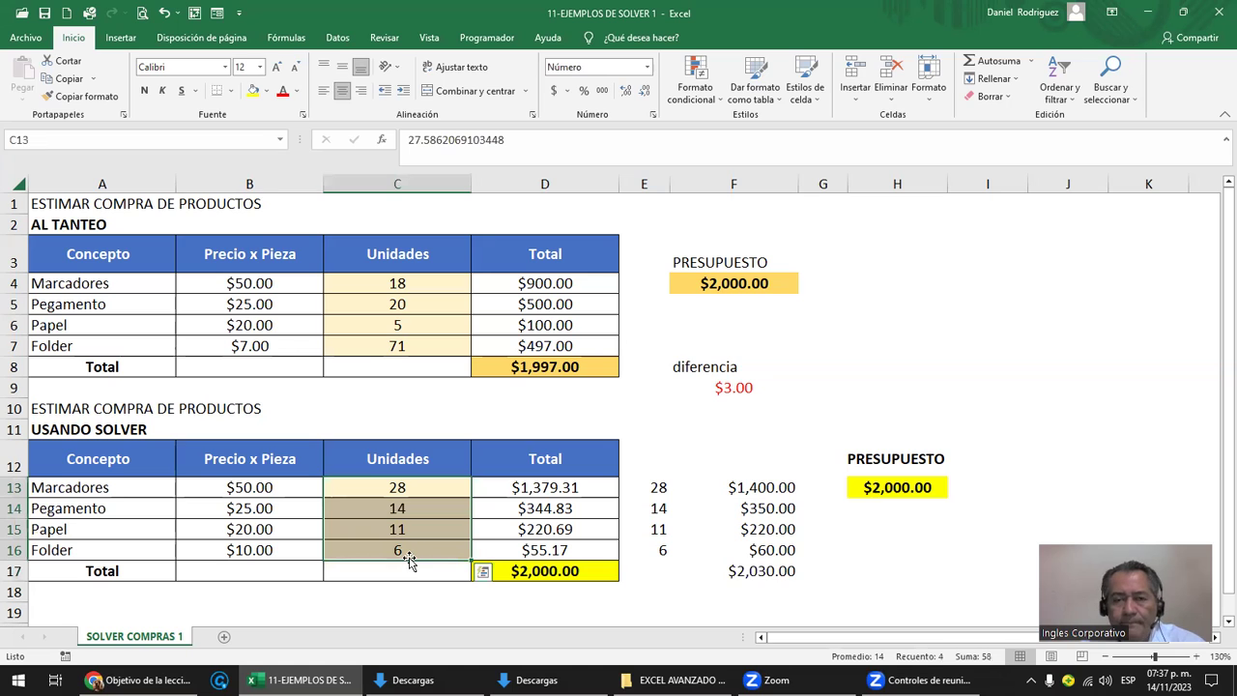
# Step: Display the C13:C16 quantities with four decimal places, e.g. 27.5862
pyautogui.click(626, 91)
pyautogui.click(626, 90)
pyautogui.click(626, 91)
pyautogui.click(627, 91)
pyautogui.click(628, 91)
pyautogui.click(629, 90)
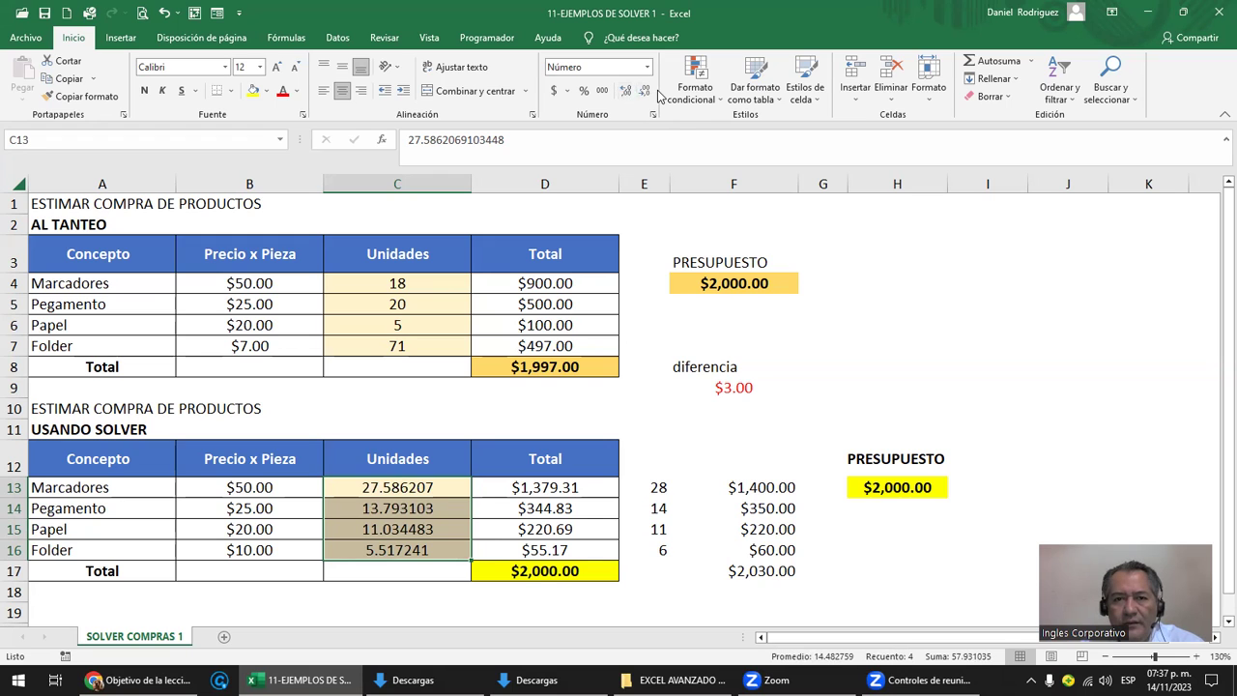
pyautogui.click(645, 93)
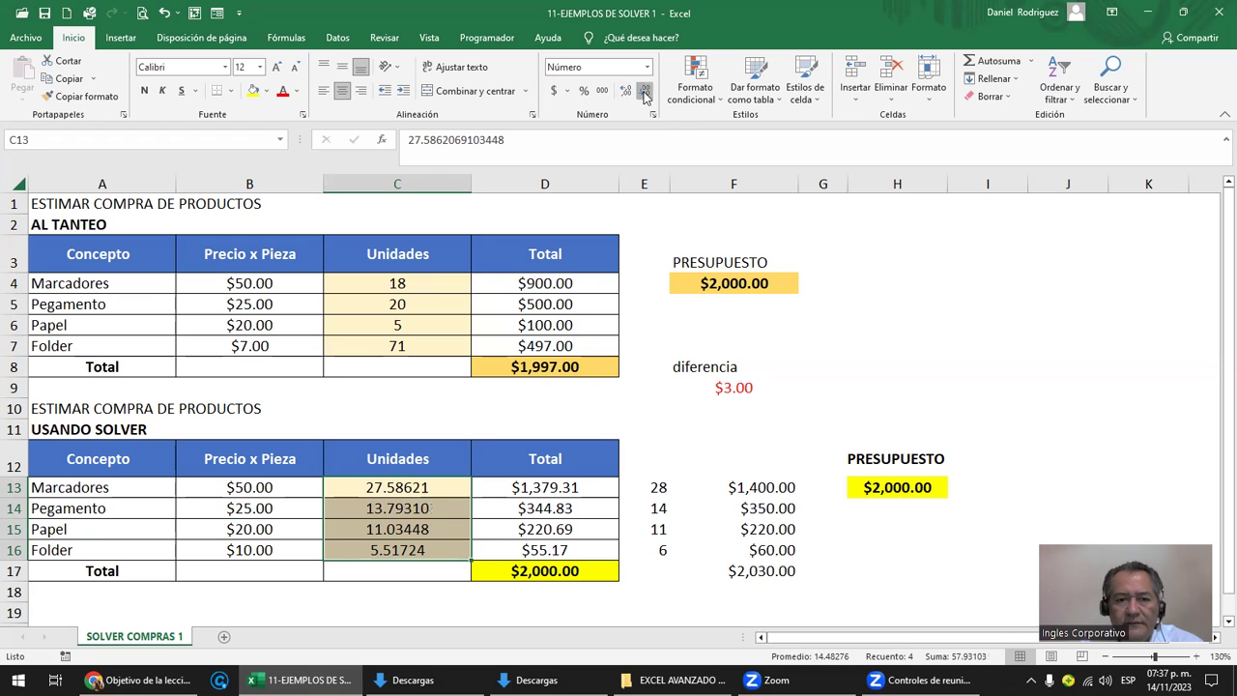
pyautogui.click(644, 93)
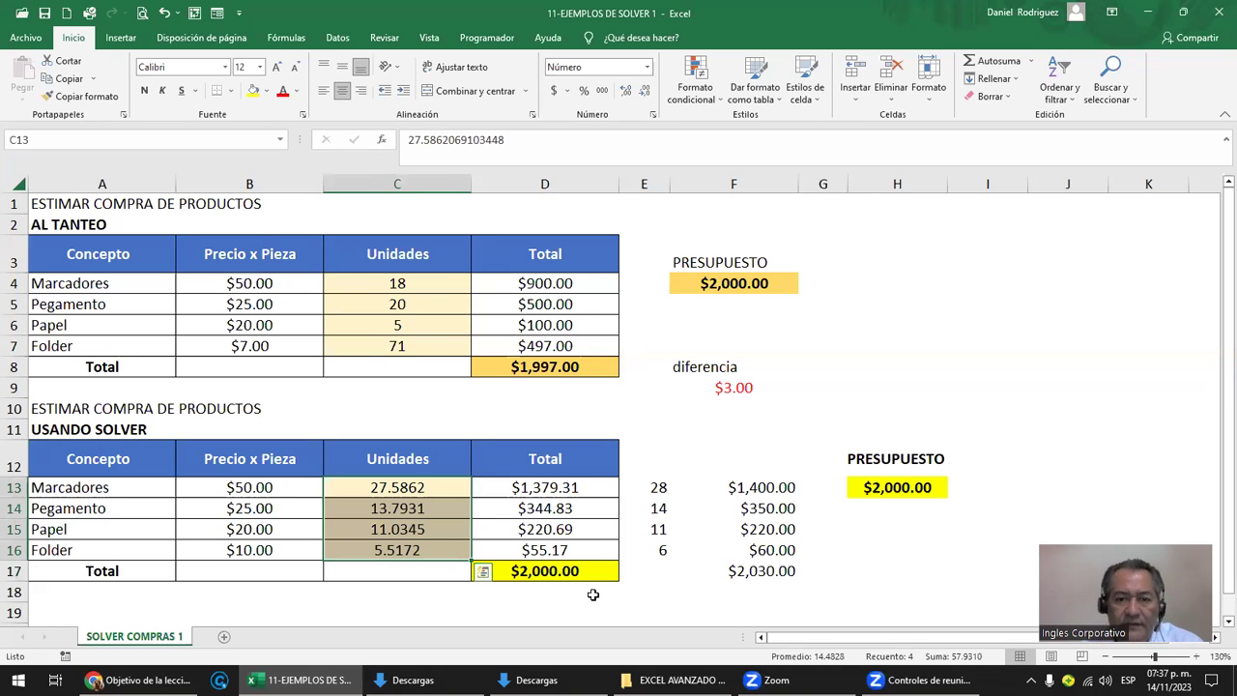
pyautogui.click(654, 488)
pyautogui.moveTo(647, 487); pyautogui.dragTo(647, 549)
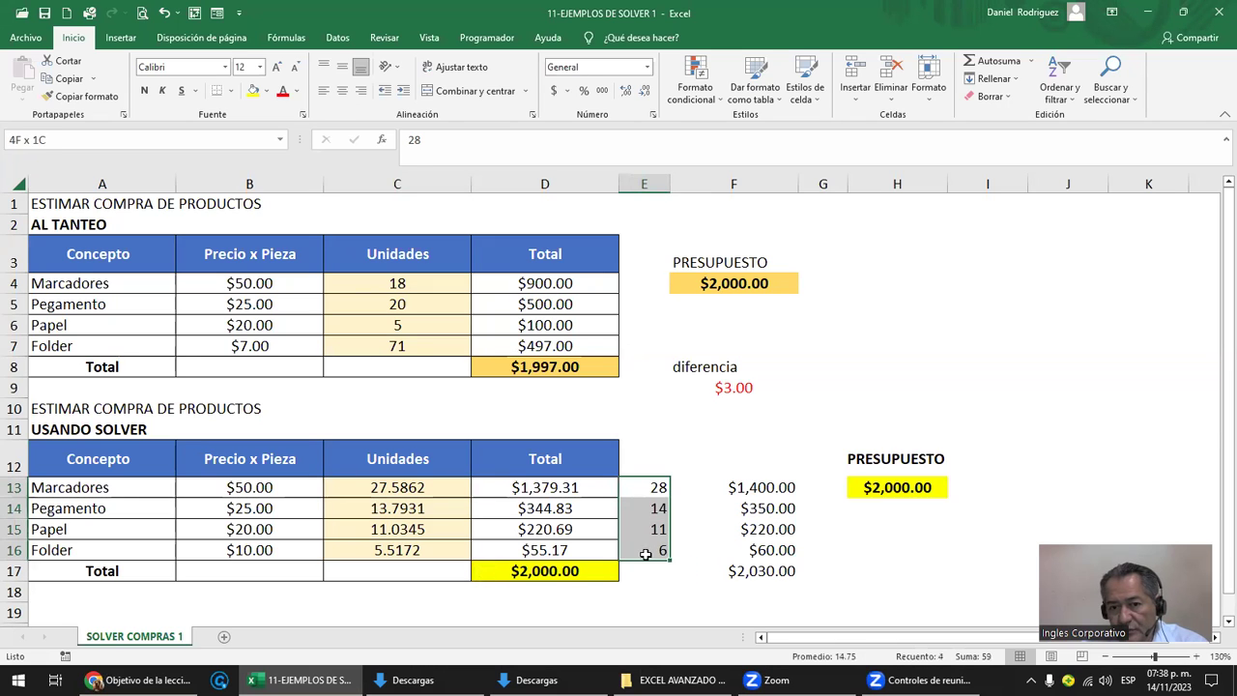
pyautogui.click(783, 572)
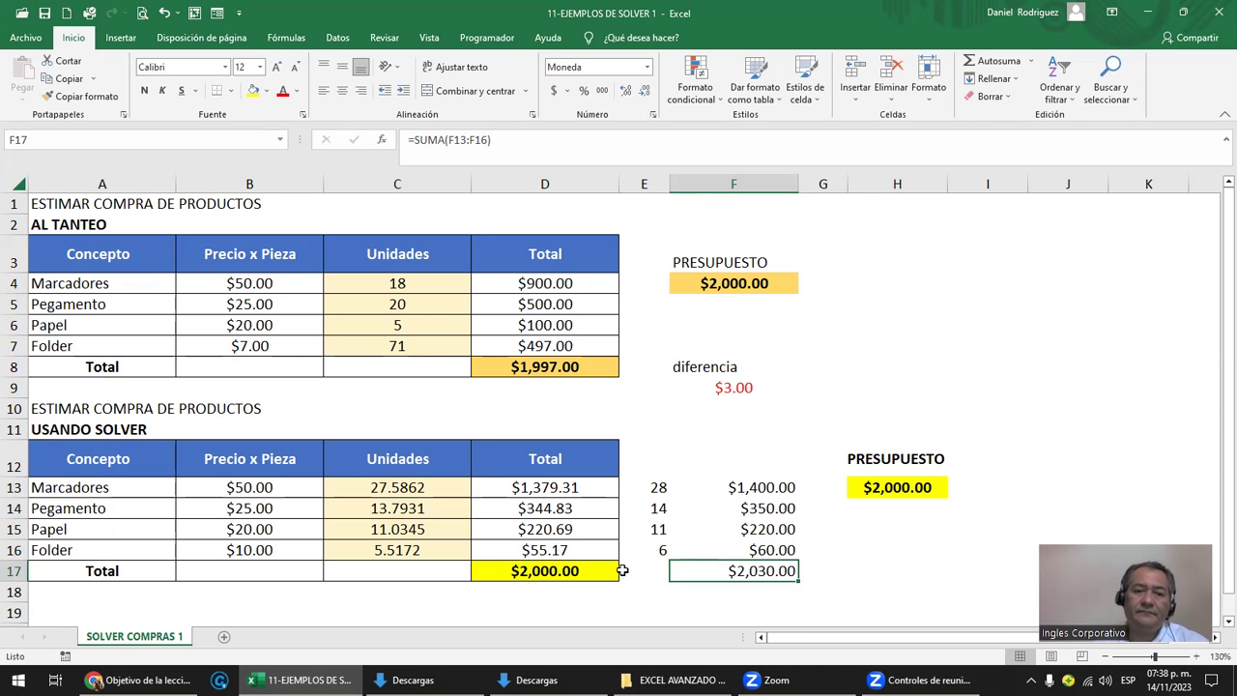
pyautogui.click(417, 488)
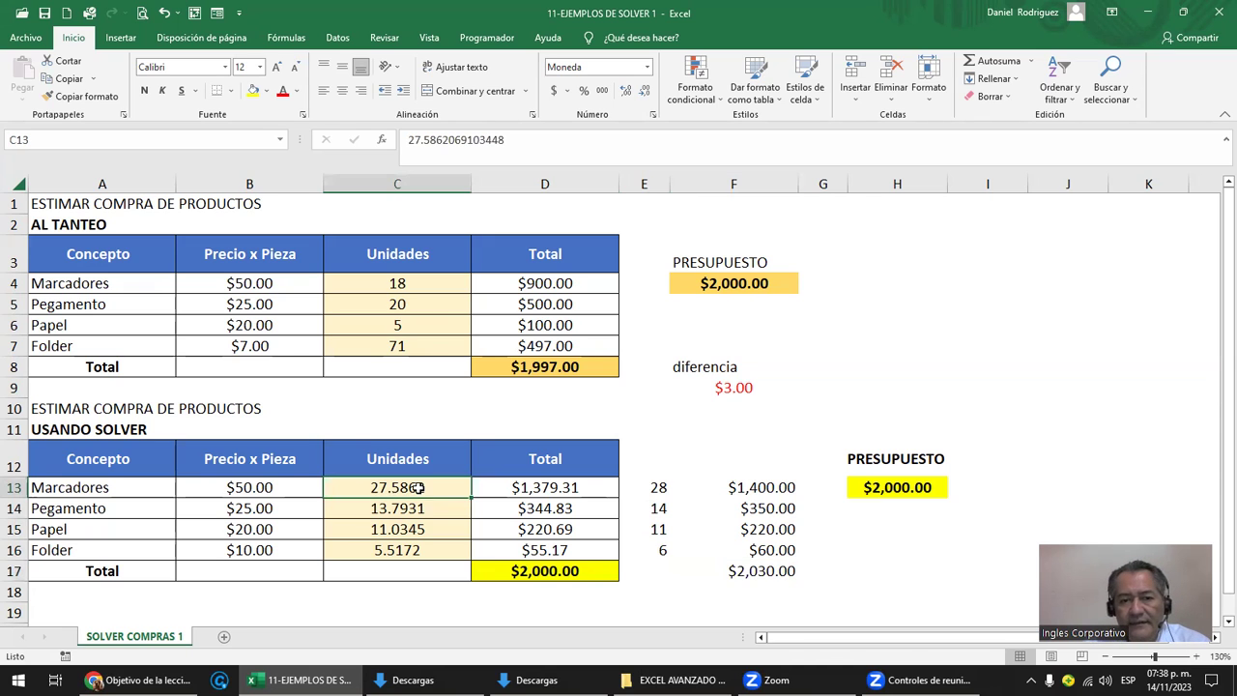
pyautogui.moveTo(417, 488); pyautogui.dragTo(444, 548)
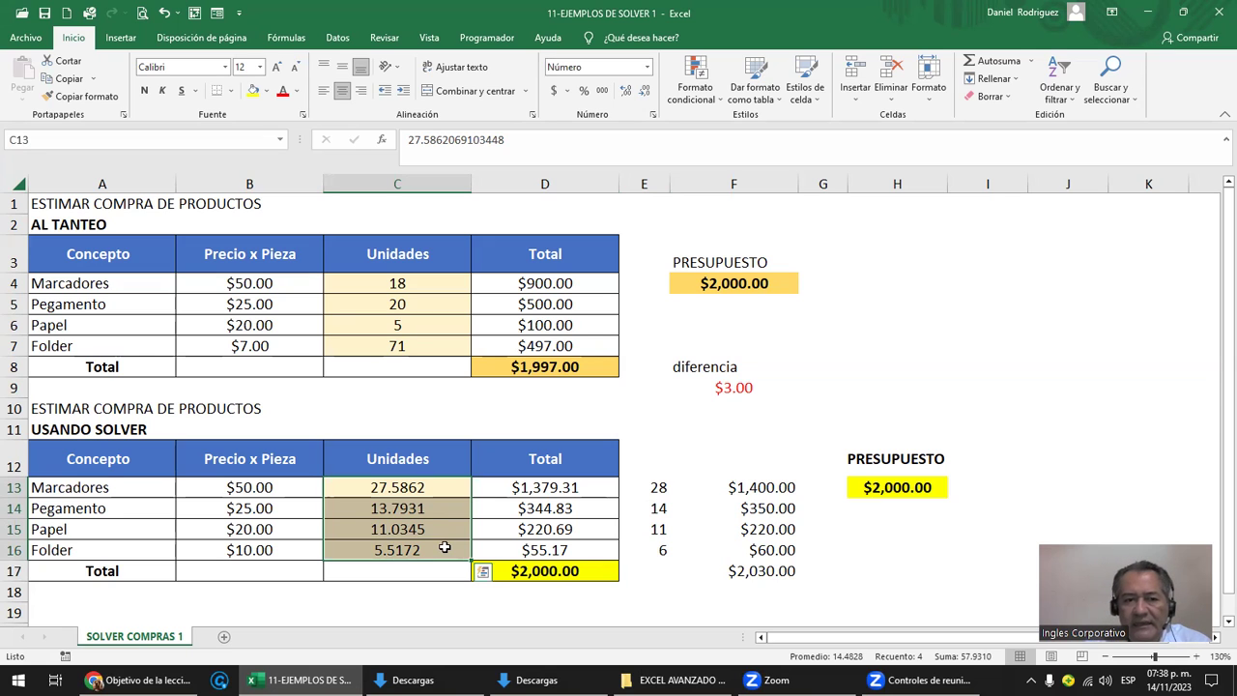
pyautogui.moveTo(72, 488); pyautogui.dragTo(286, 550)
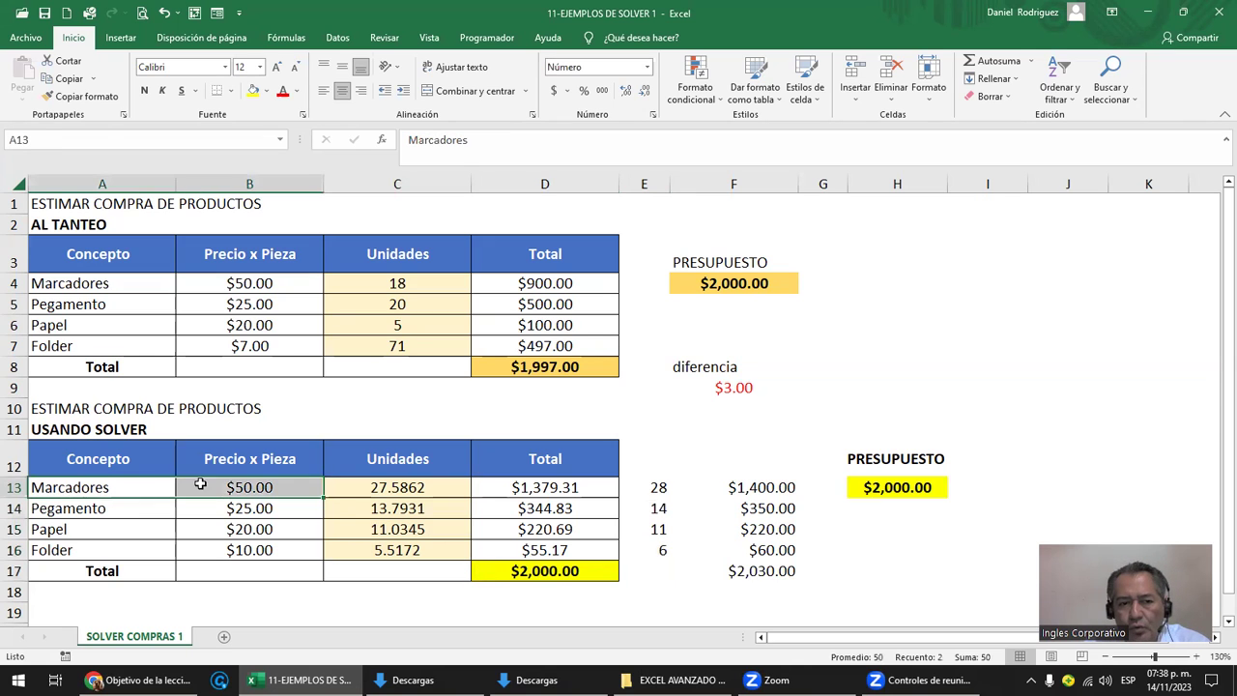
pyautogui.click(262, 492)
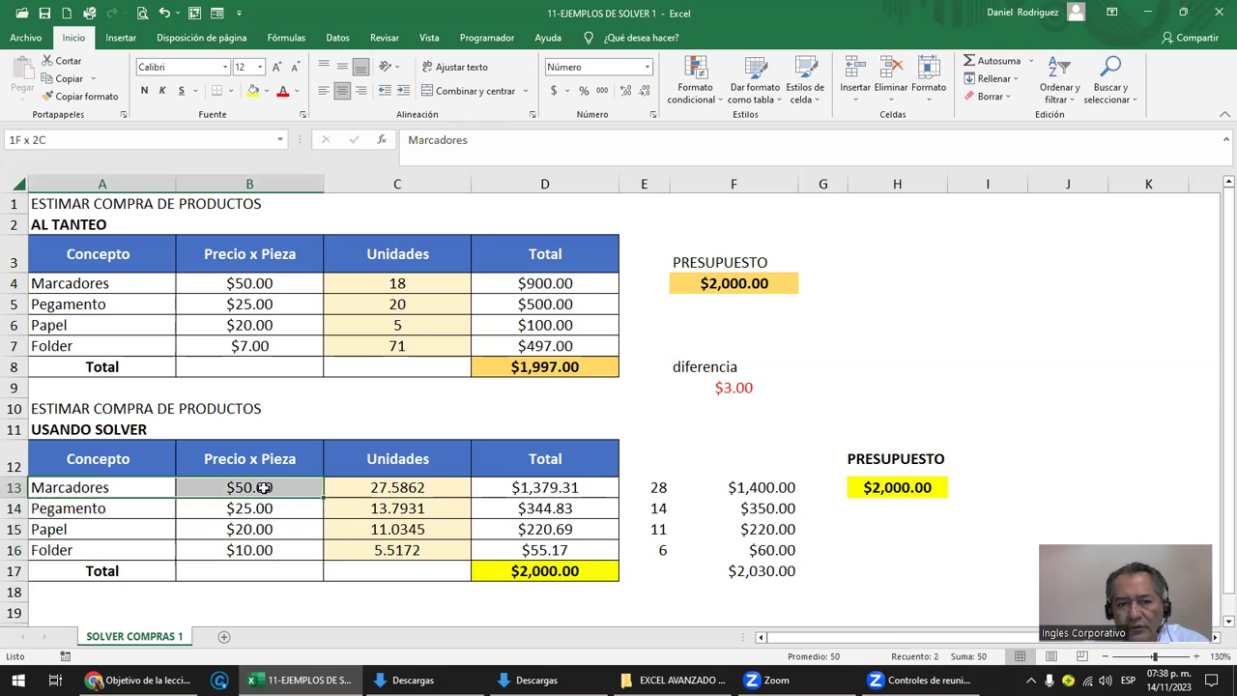
pyautogui.click(378, 488)
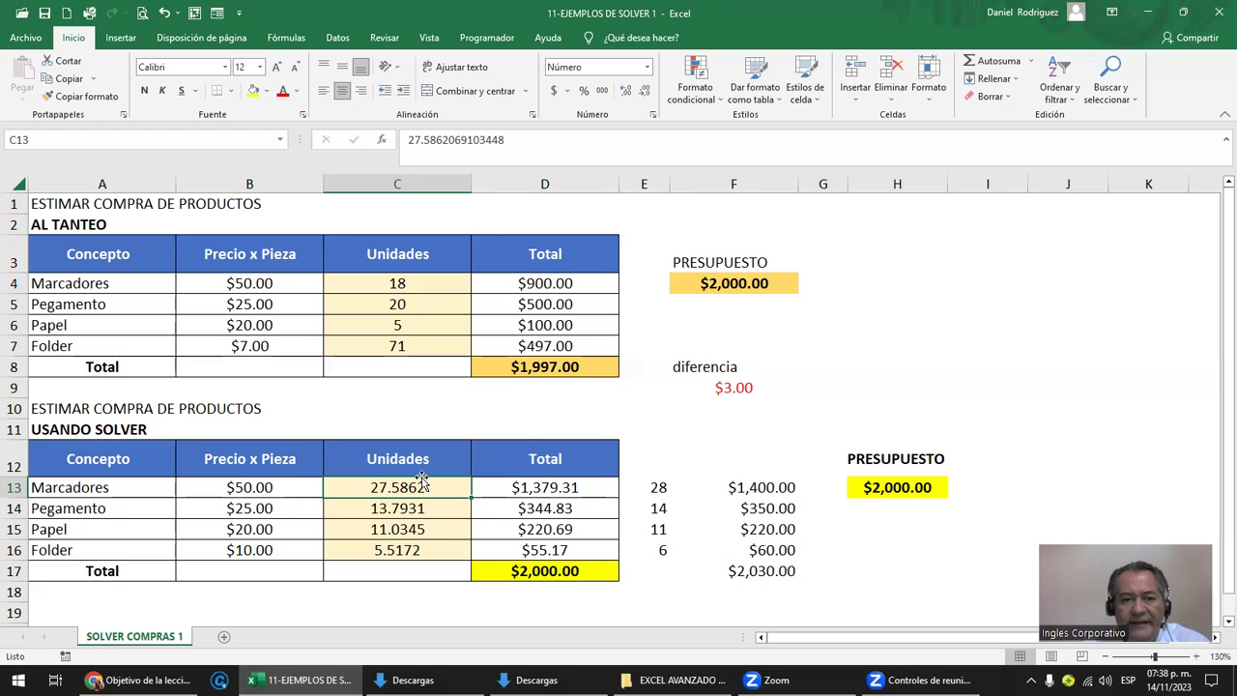
pyautogui.click(82, 489)
pyautogui.click(118, 511)
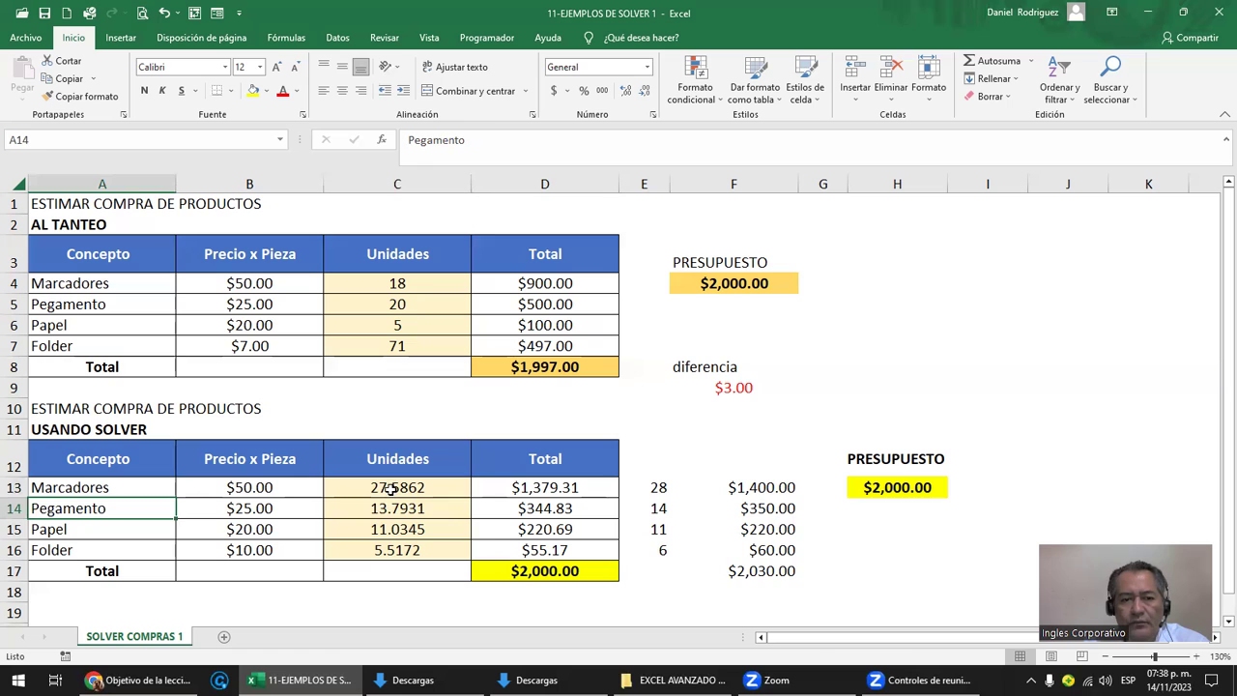
pyautogui.moveTo(391, 493); pyautogui.dragTo(402, 549)
pyautogui.click(397, 489)
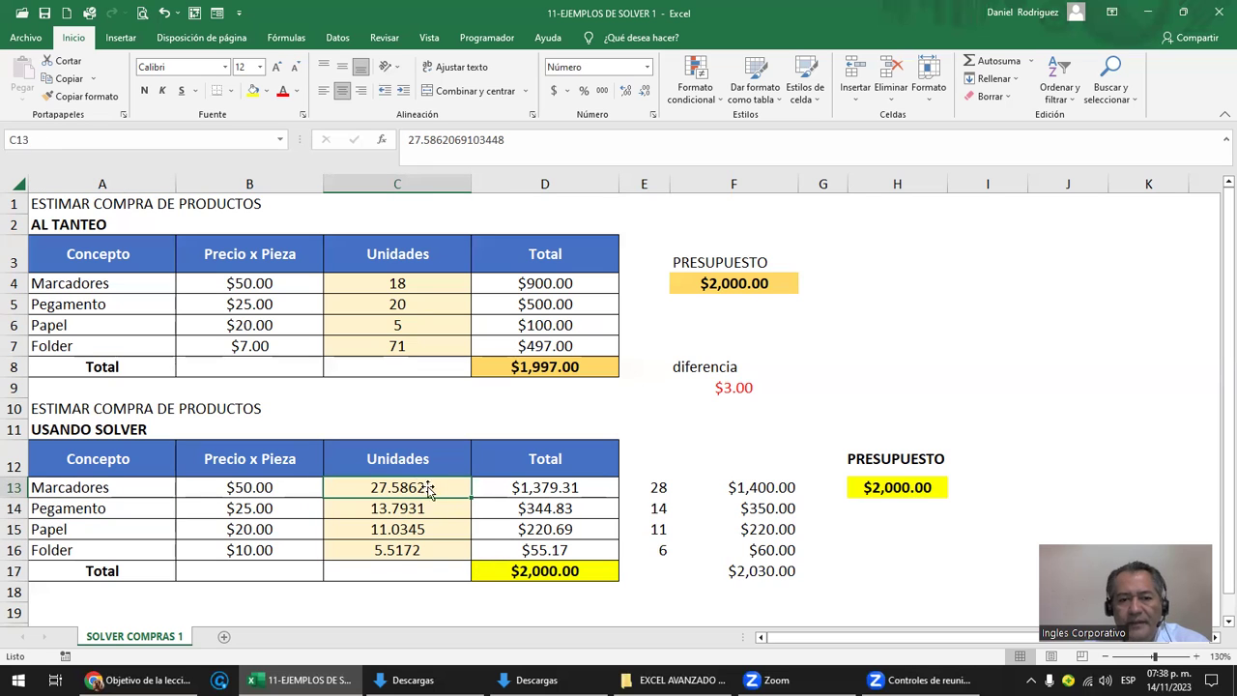
pyautogui.click(378, 550)
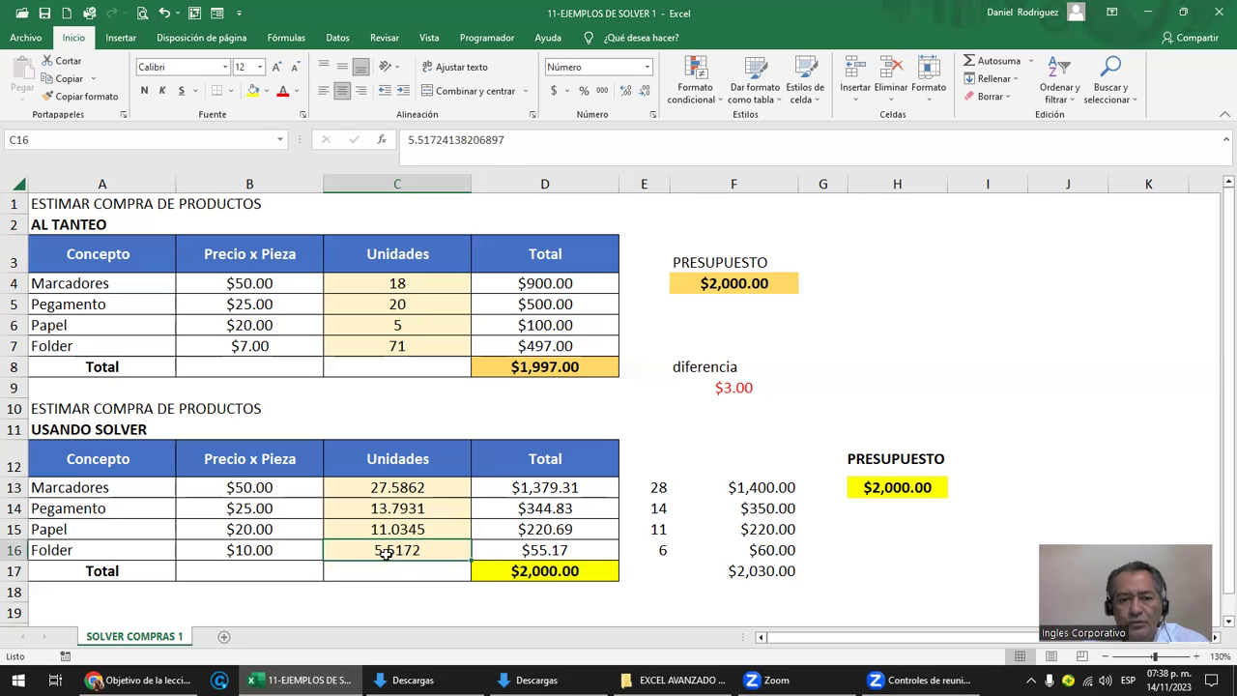
pyautogui.click(14, 550)
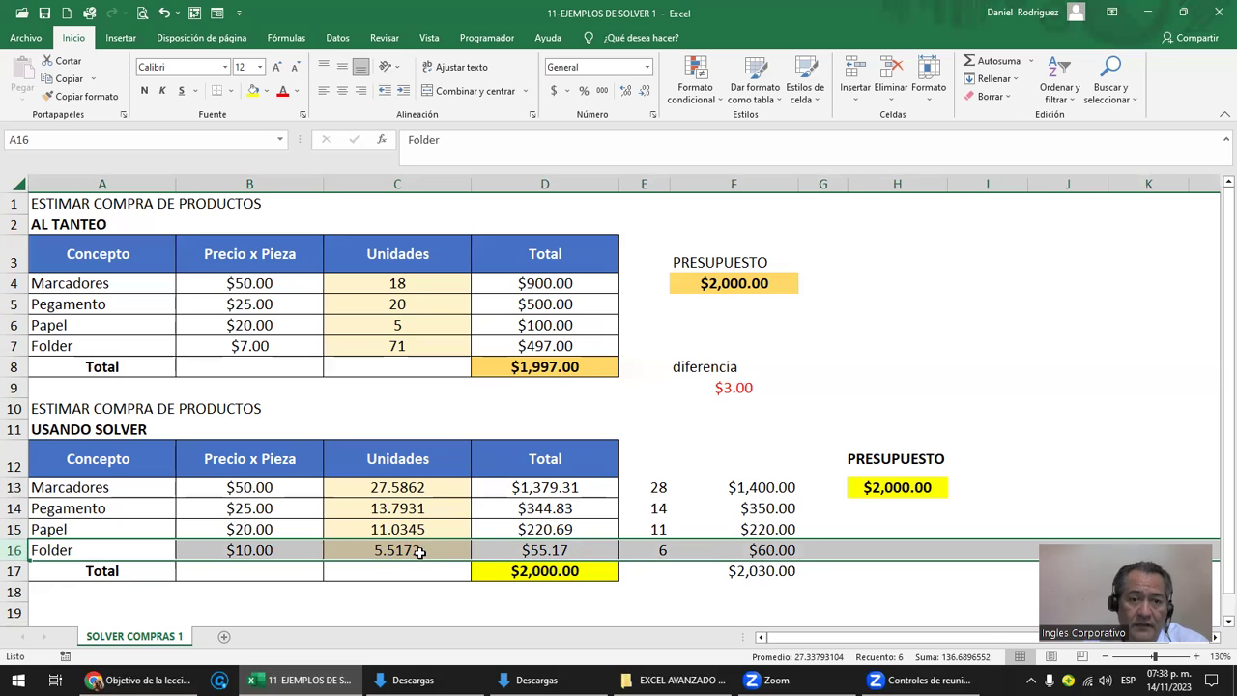
pyautogui.click(394, 488)
pyautogui.click(396, 524)
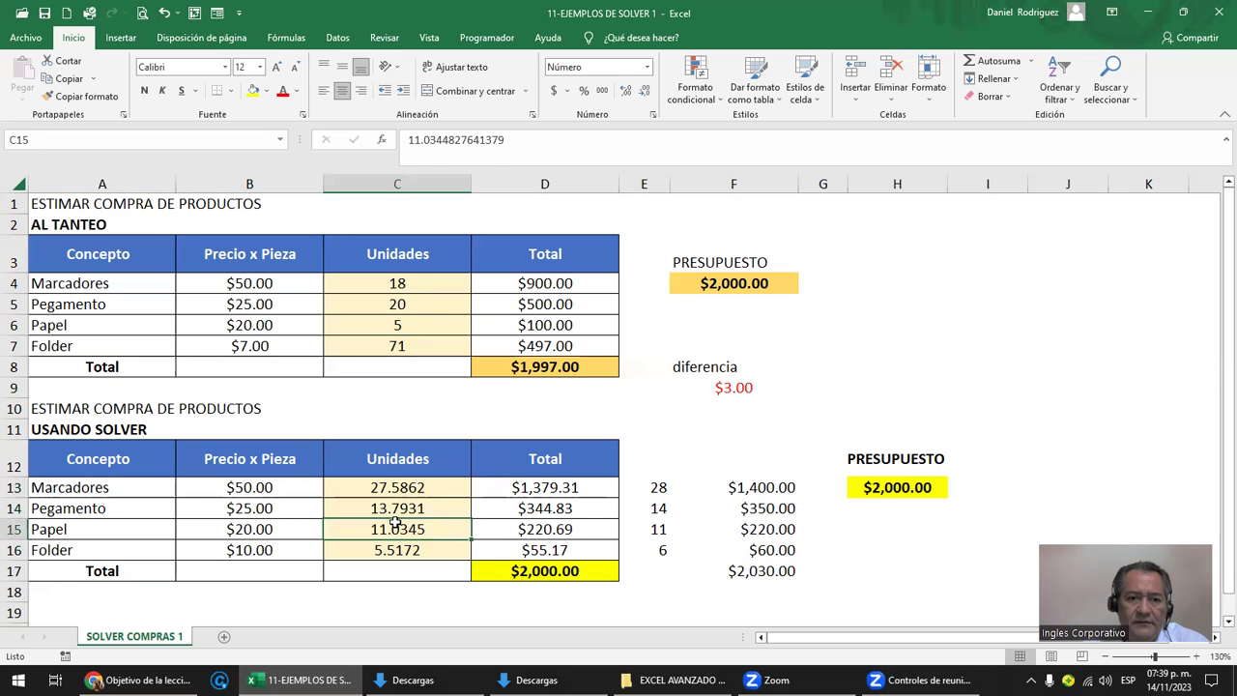
pyautogui.click(395, 490)
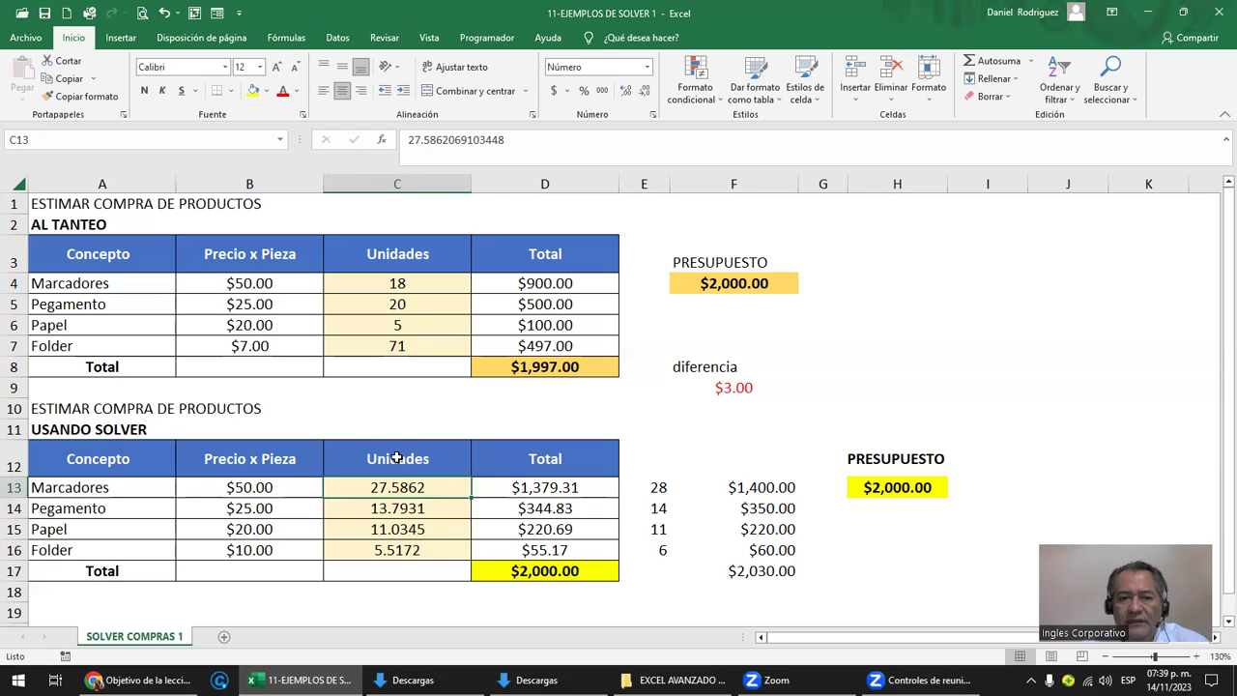
pyautogui.moveTo(411, 489); pyautogui.dragTo(414, 550)
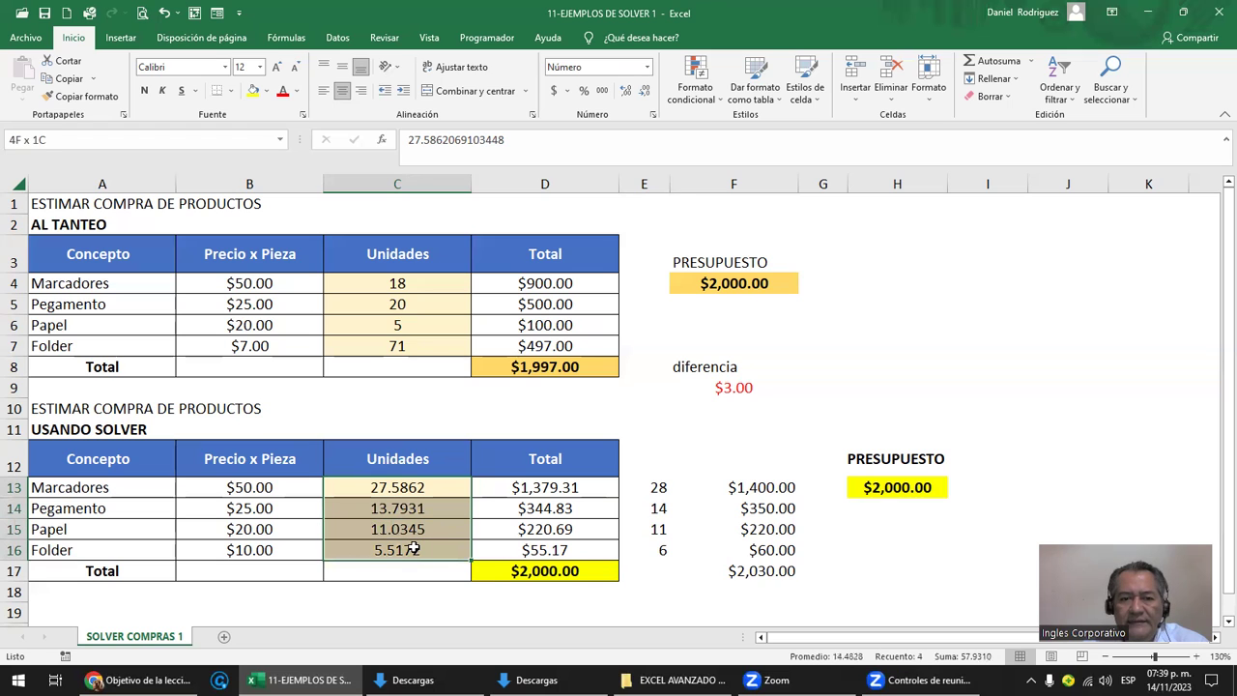
# Step: Add seven decimal places to C13:C16 and widen column C to fit them
pyautogui.click(625, 94)
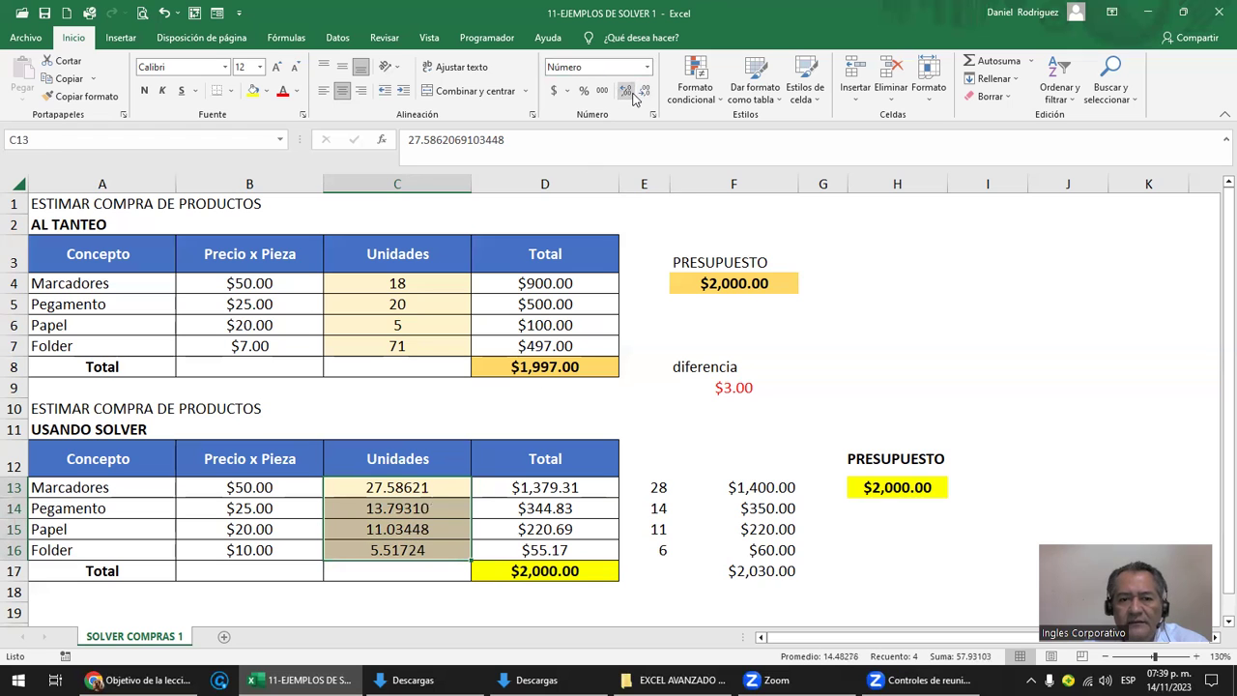
pyautogui.click(630, 97)
pyautogui.click(630, 97)
pyautogui.click(629, 99)
pyautogui.click(629, 99)
pyautogui.click(629, 100)
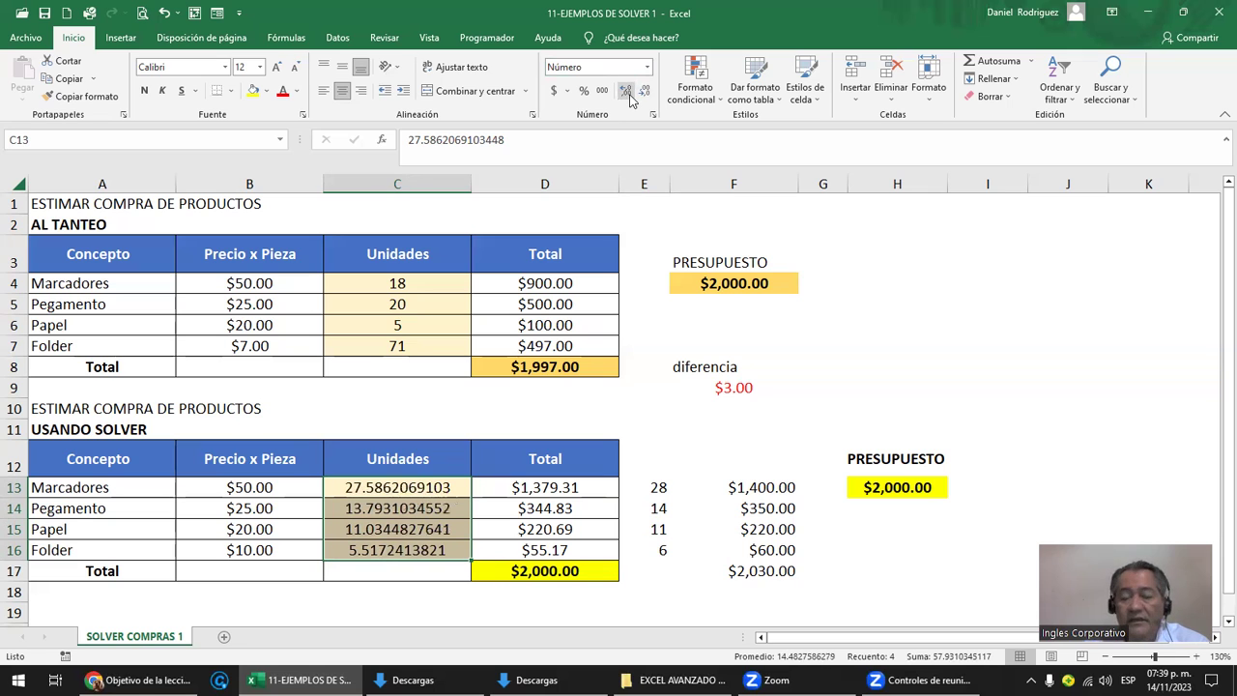
pyautogui.click(629, 99)
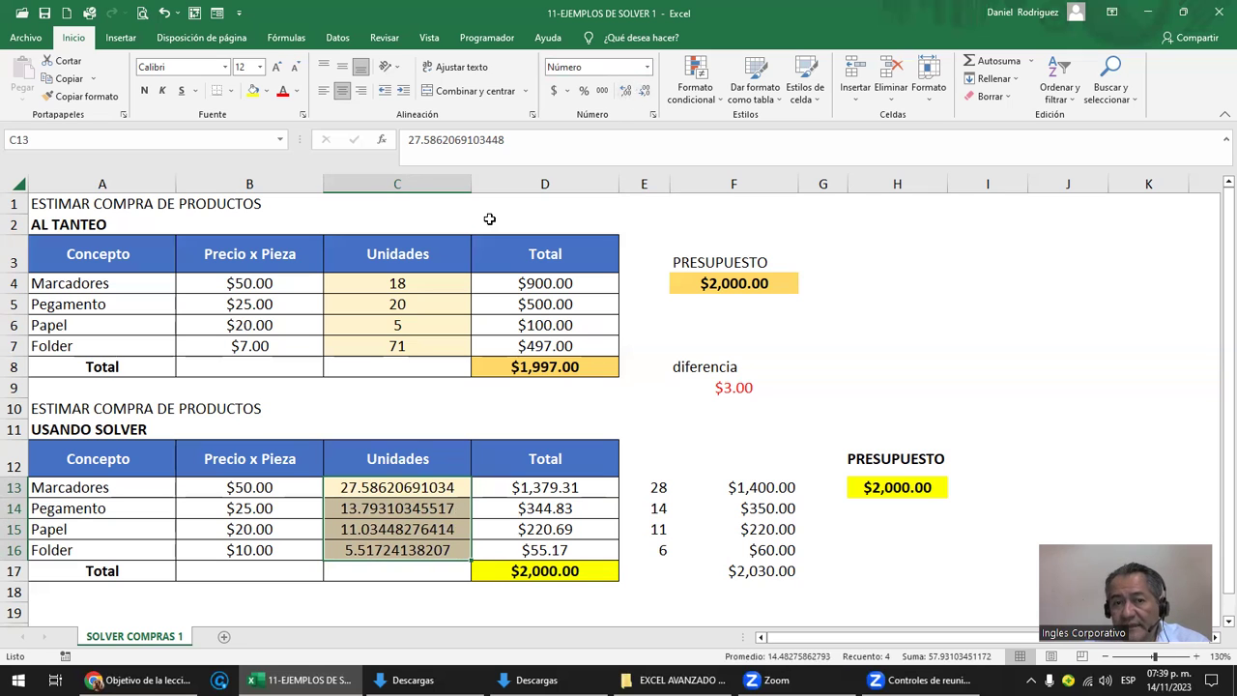
pyautogui.moveTo(470, 185); pyautogui.dragTo(566, 185)
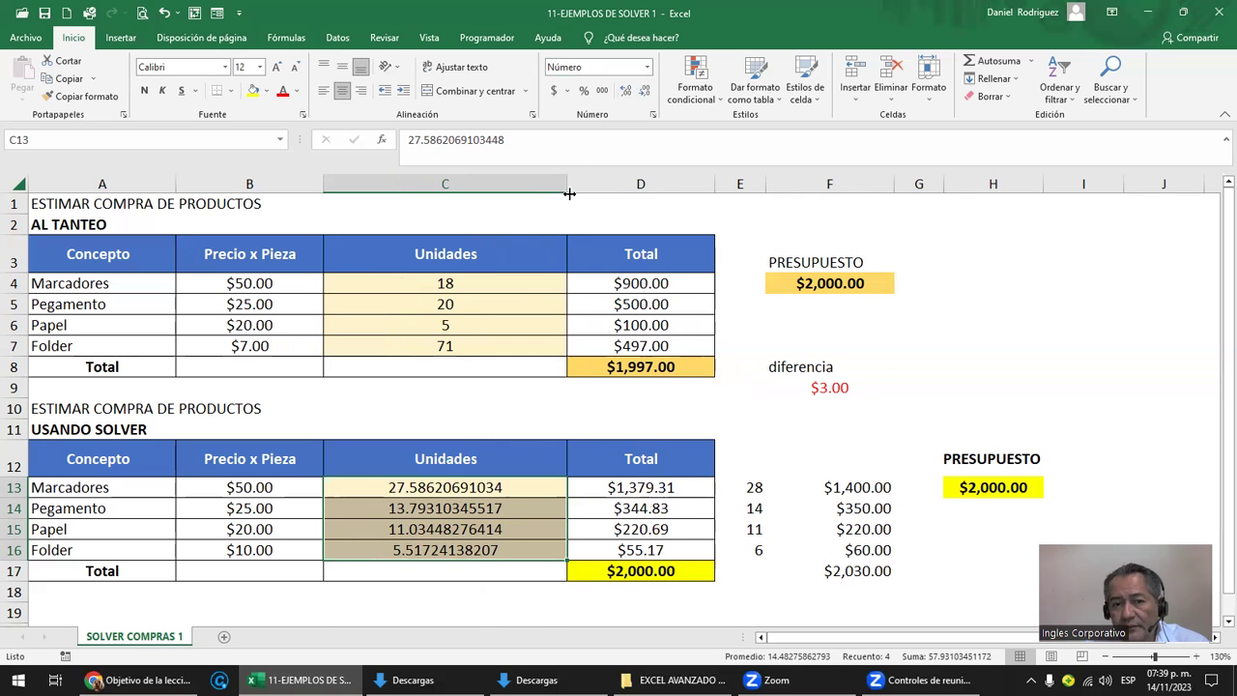
pyautogui.moveTo(545, 486); pyautogui.dragTo(547, 541)
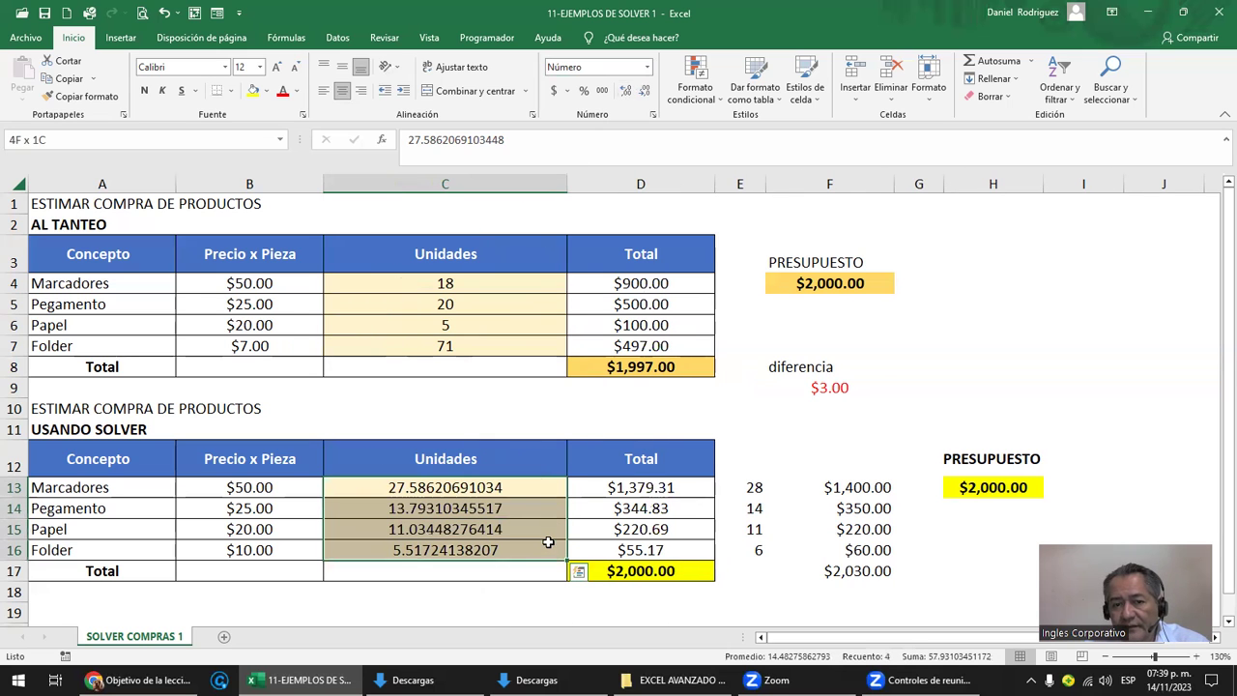
# Step: Extend C13:C16 to full precision, trimming trailing zeros, e.g. 27.5862069103448
pyautogui.click(626, 91)
pyautogui.click(626, 91)
pyautogui.click(626, 91)
pyautogui.click(626, 91)
pyautogui.click(626, 91)
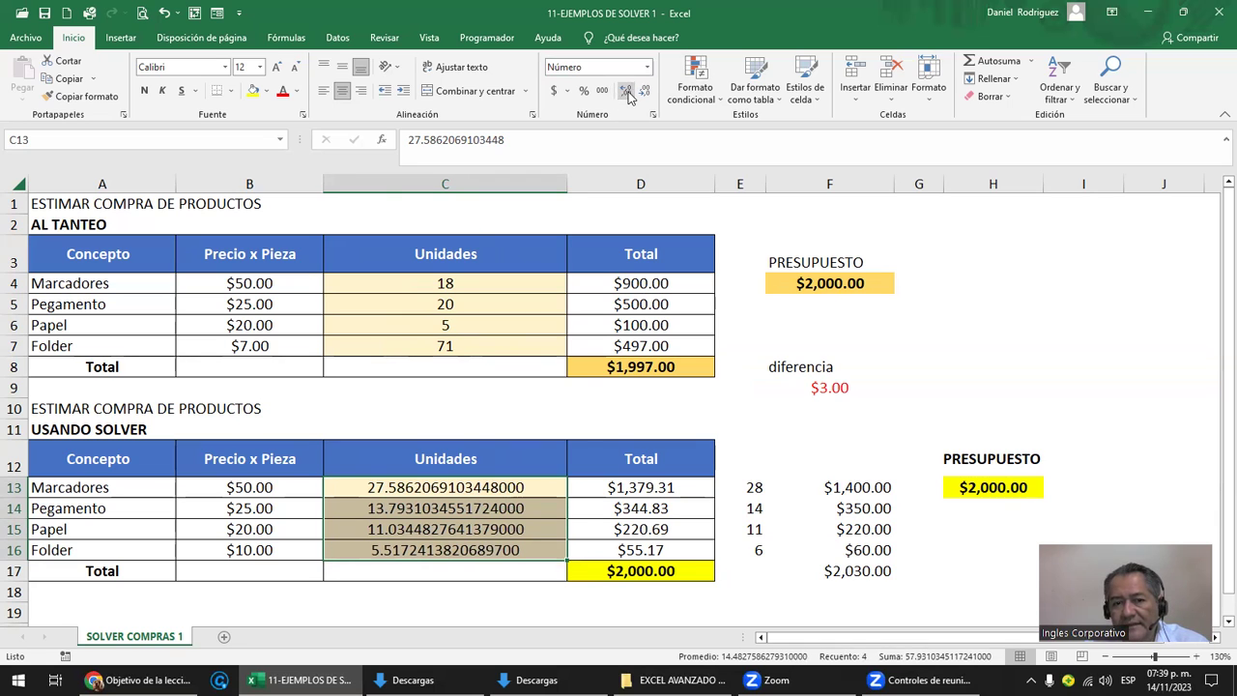
pyautogui.click(626, 91)
pyautogui.click(626, 90)
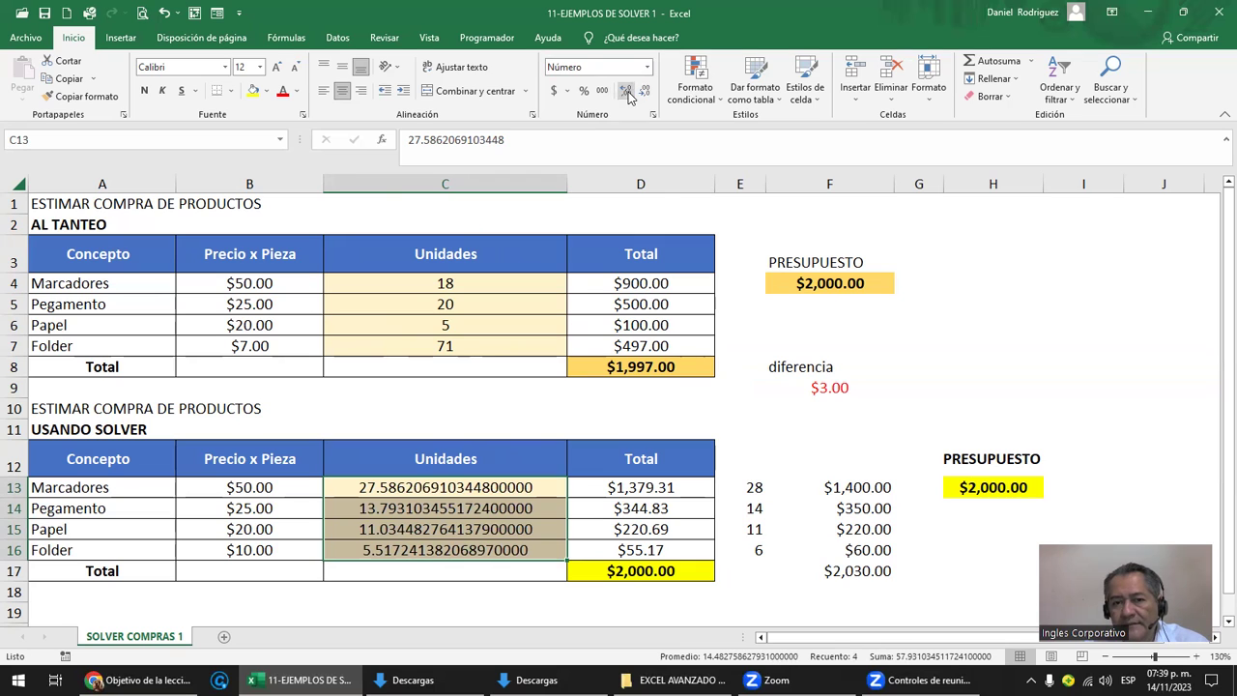
pyautogui.click(645, 91)
pyautogui.click(648, 98)
pyautogui.click(647, 98)
pyautogui.click(648, 98)
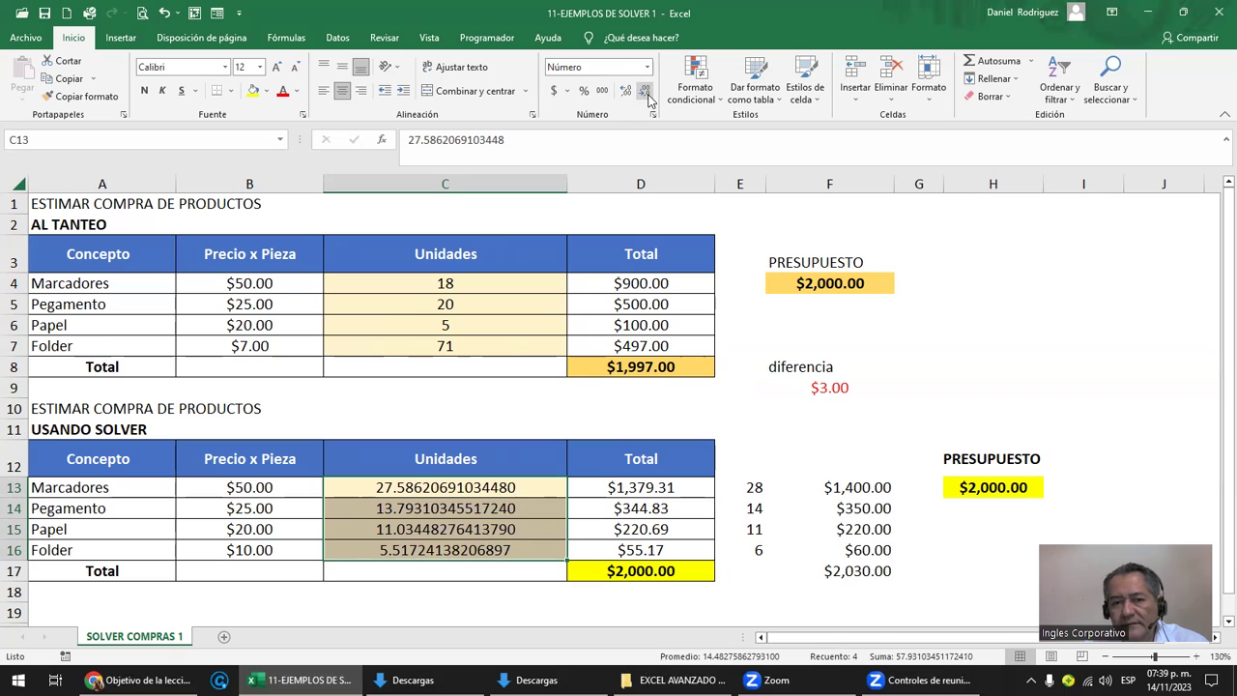
pyautogui.click(647, 96)
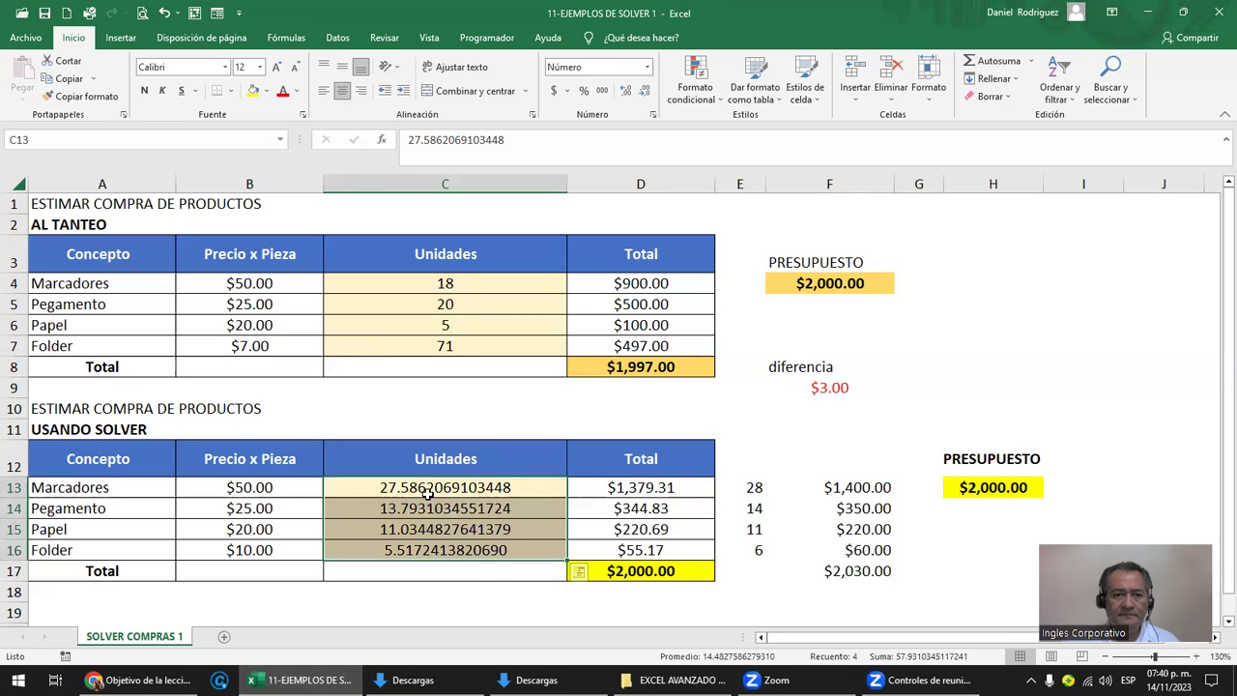
pyautogui.click(409, 486)
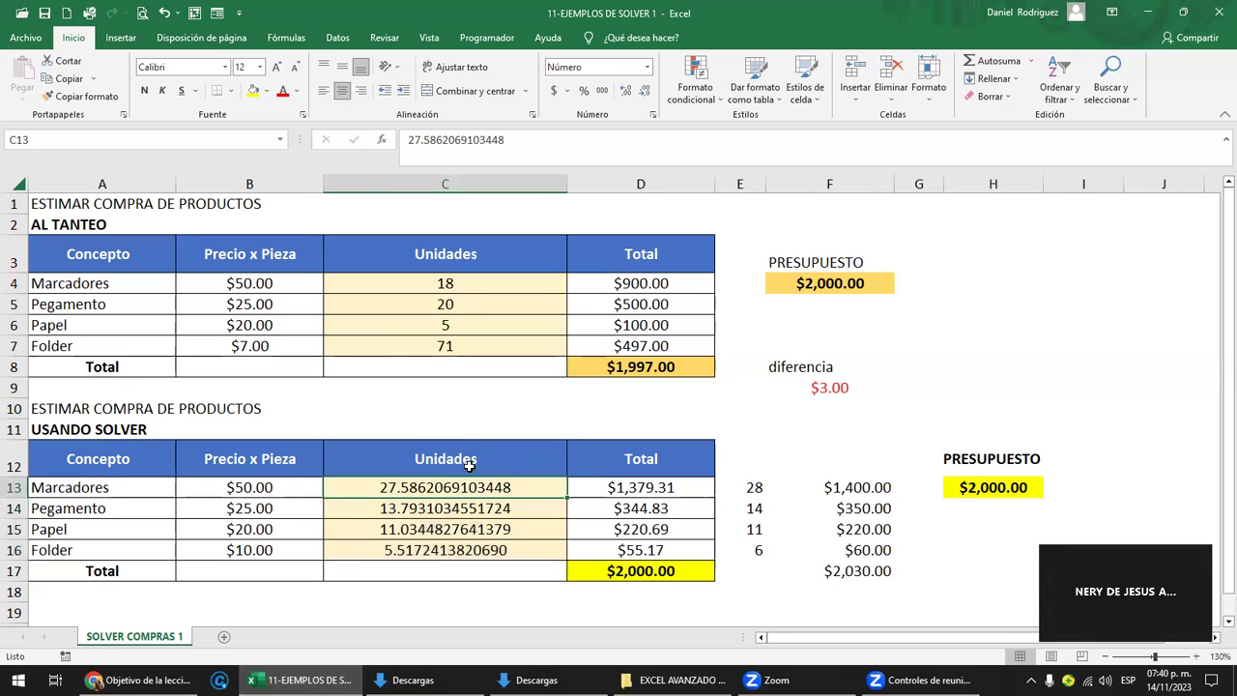
pyautogui.moveTo(84, 284); pyautogui.dragTo(108, 350)
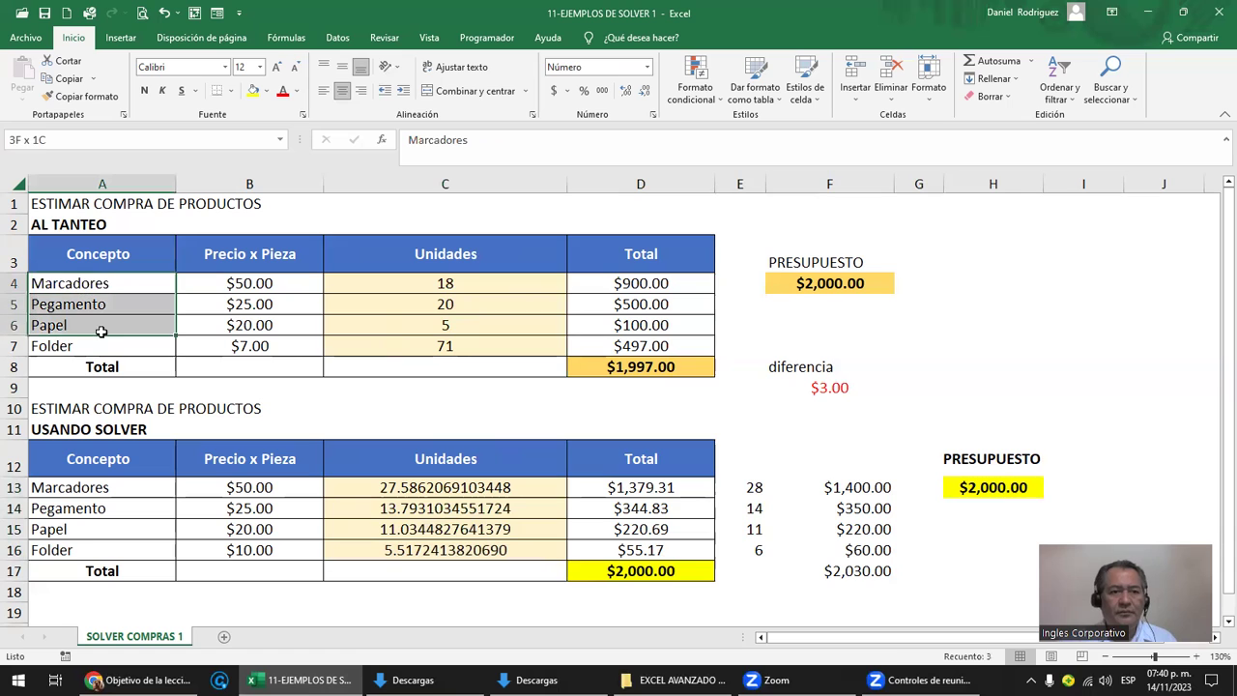
pyautogui.click(258, 180)
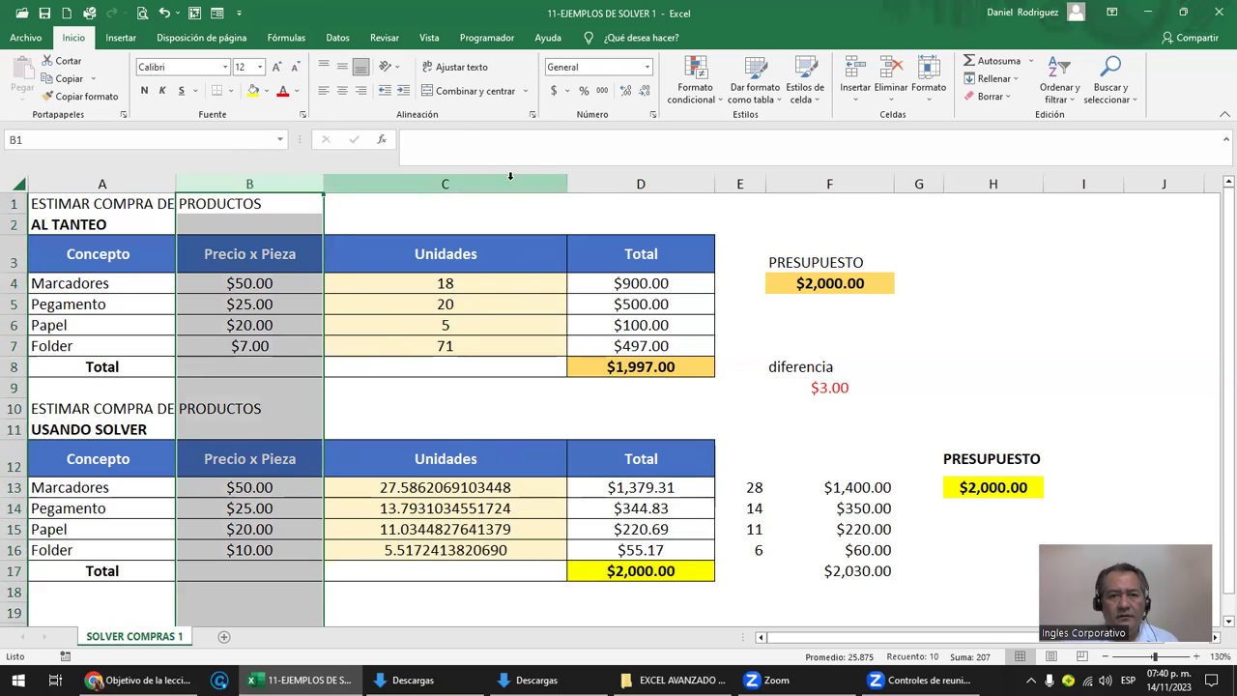
pyautogui.keyDown('ctrl'); pyautogui.click(628, 181); pyautogui.keyUp('ctrl')
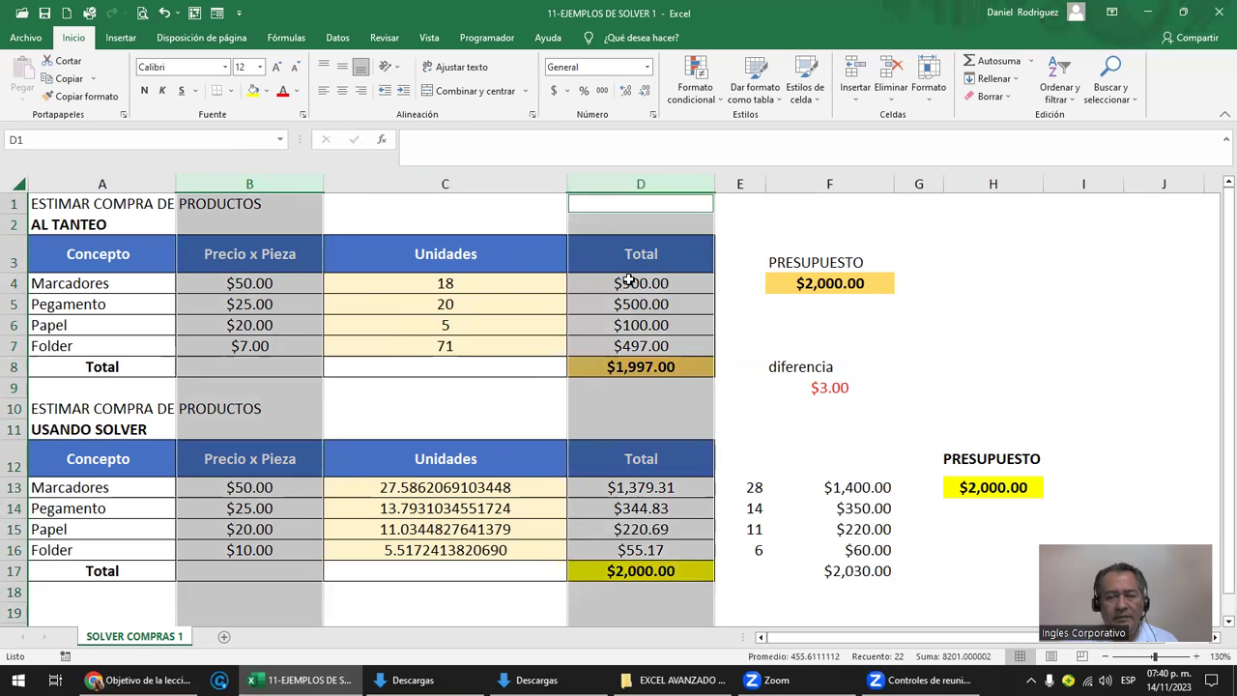
pyautogui.doubleClick(628, 280)
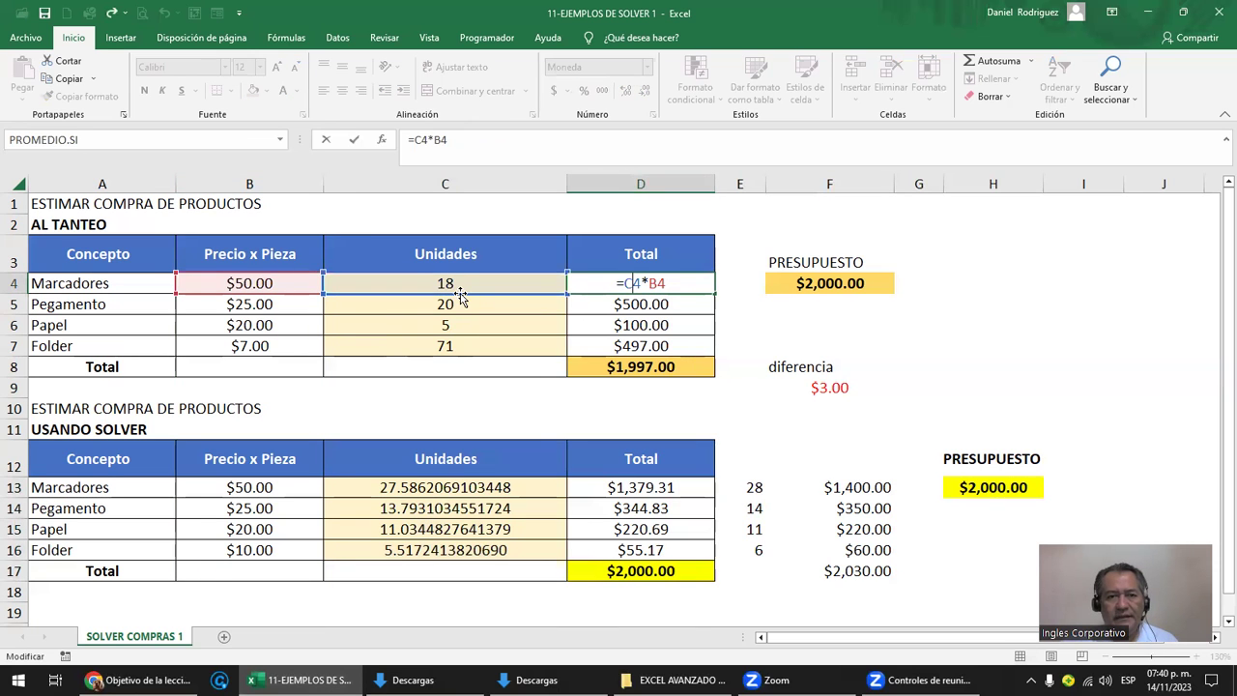
pyautogui.moveTo(447, 281); pyautogui.dragTo(445, 346)
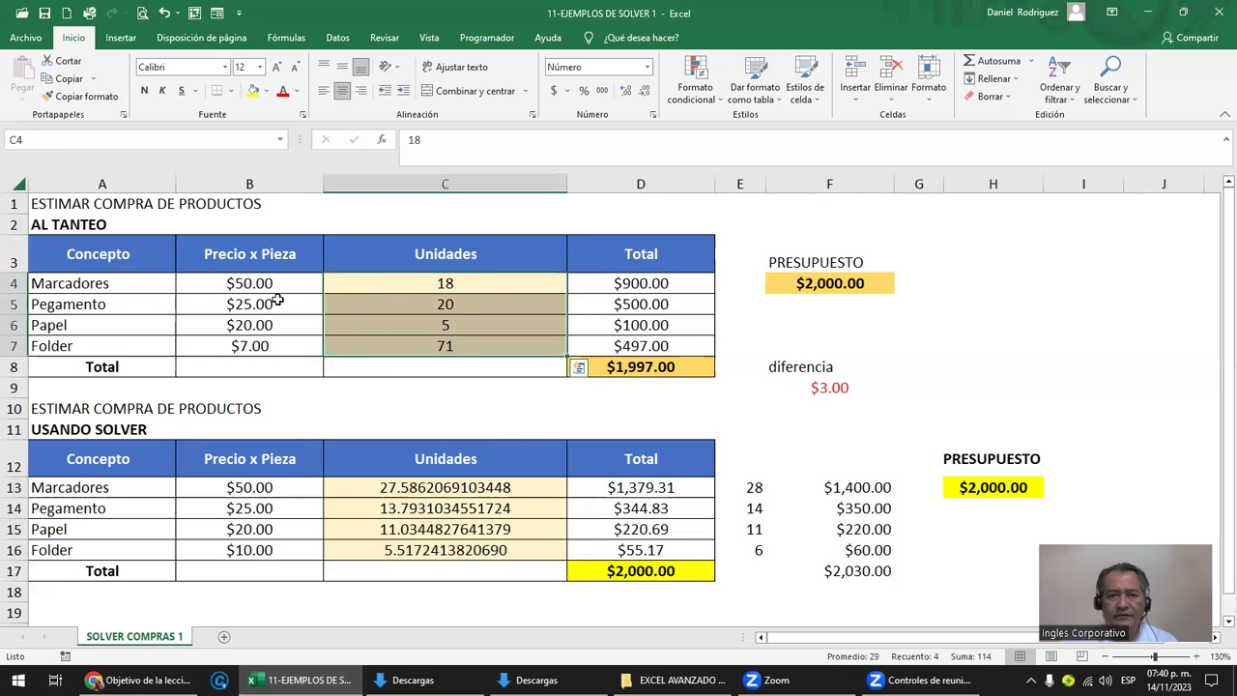
pyautogui.doubleClick(644, 368)
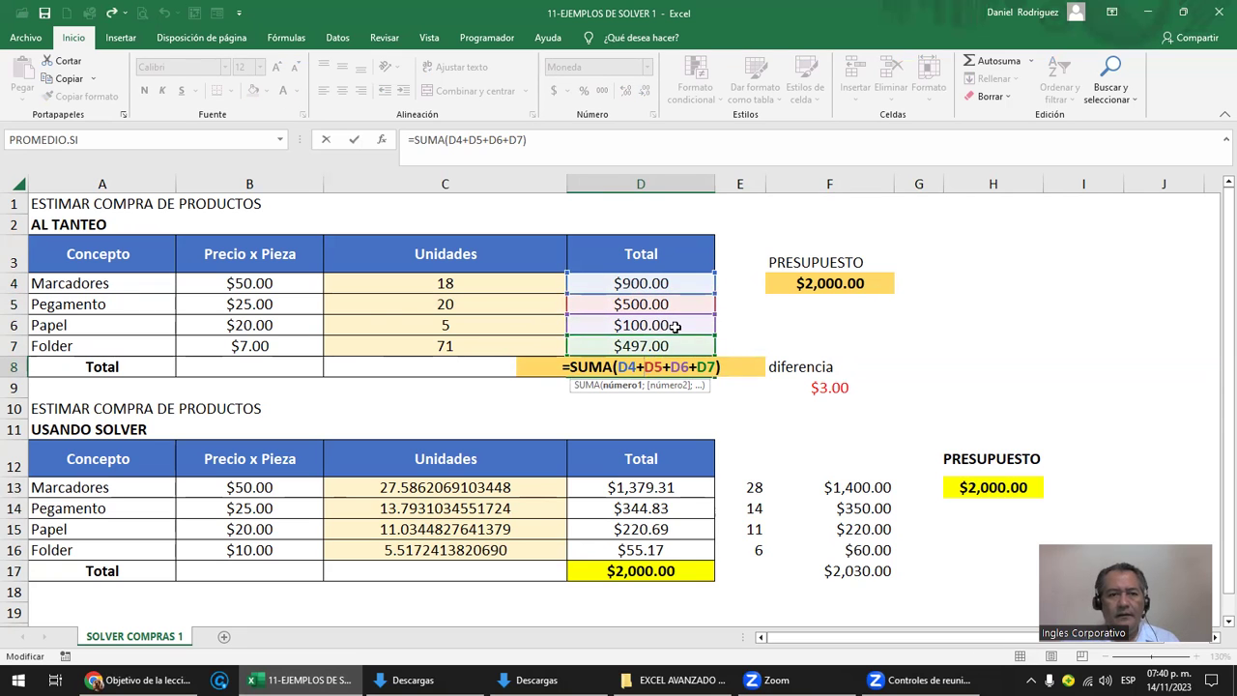
pyautogui.press('Escape')
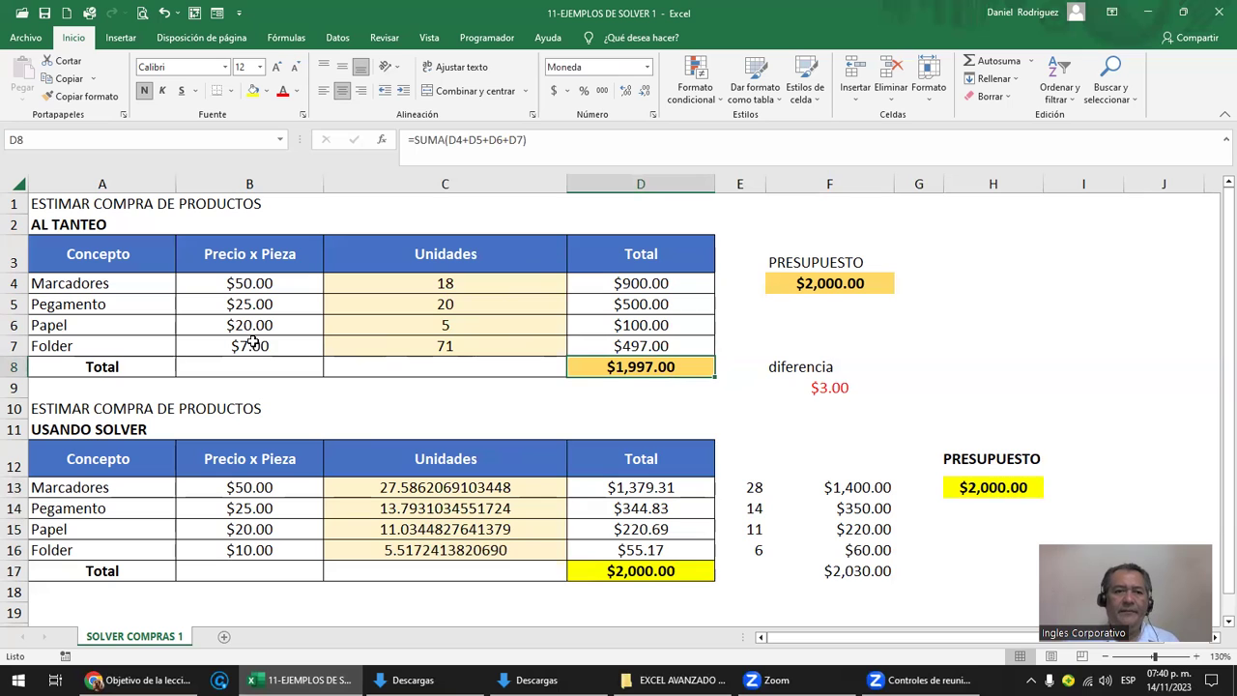
pyautogui.click(235, 288)
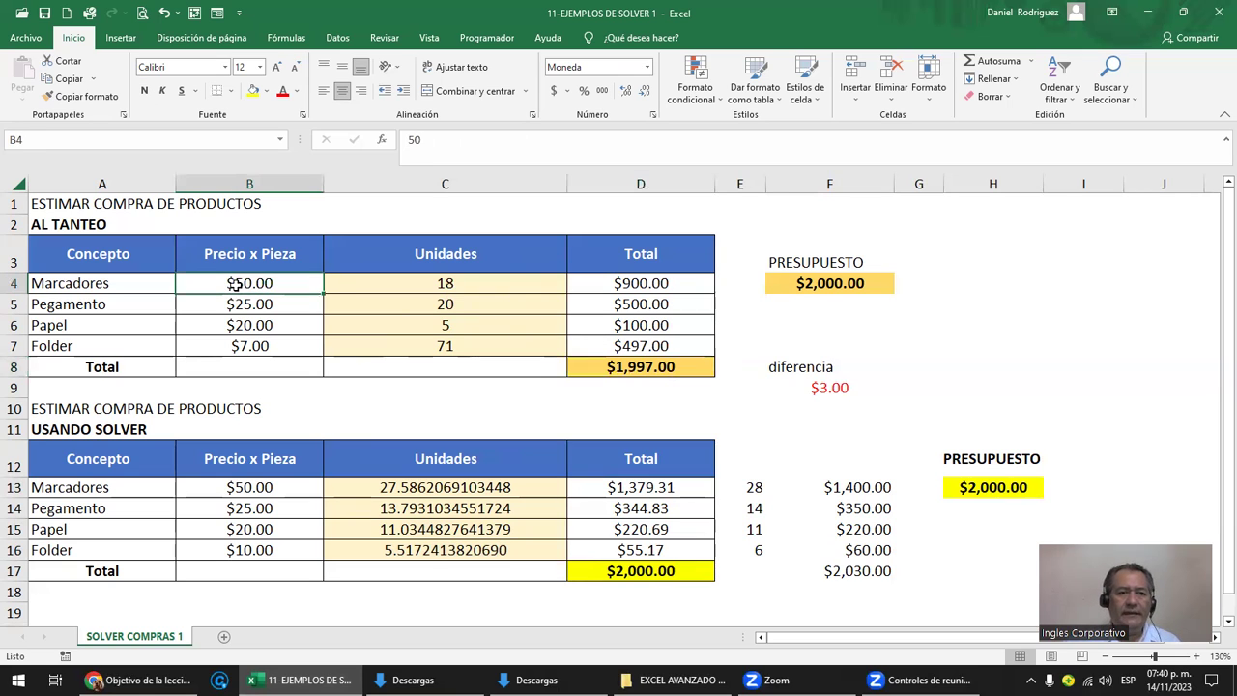
pyautogui.hotkey('shift', 'Down')
pyautogui.hotkey('shift', 'Down')
pyautogui.hotkey('shift', 'Down')
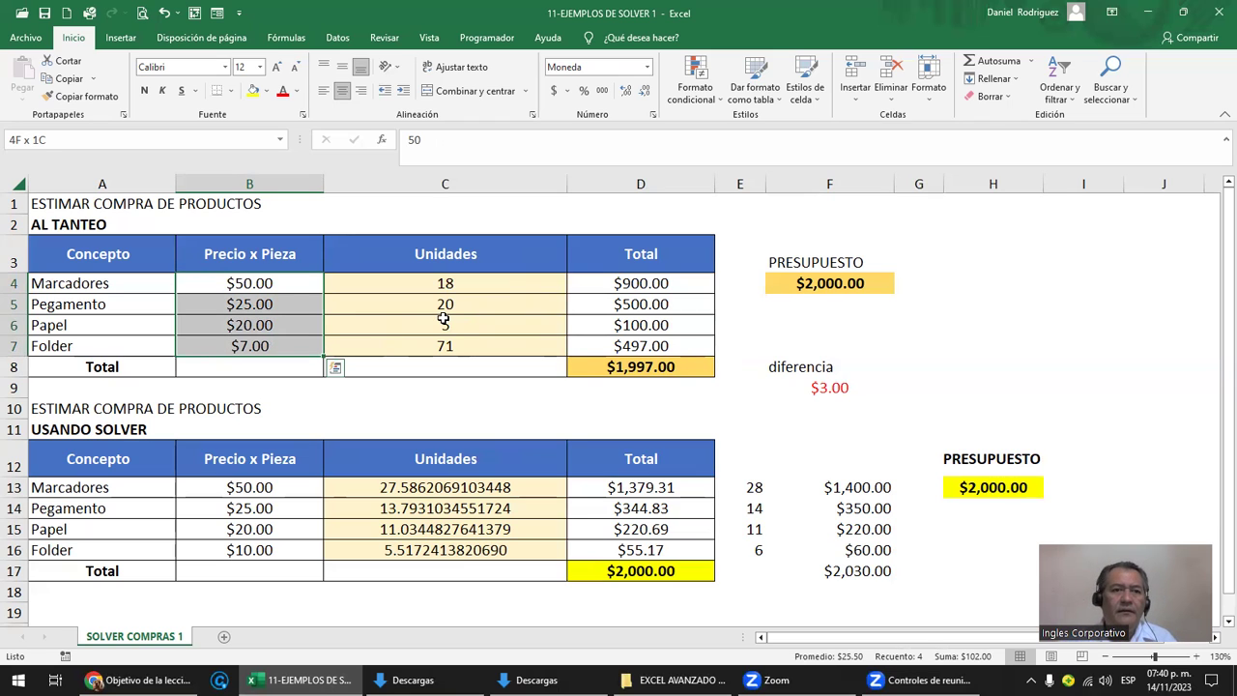
pyautogui.click(272, 285)
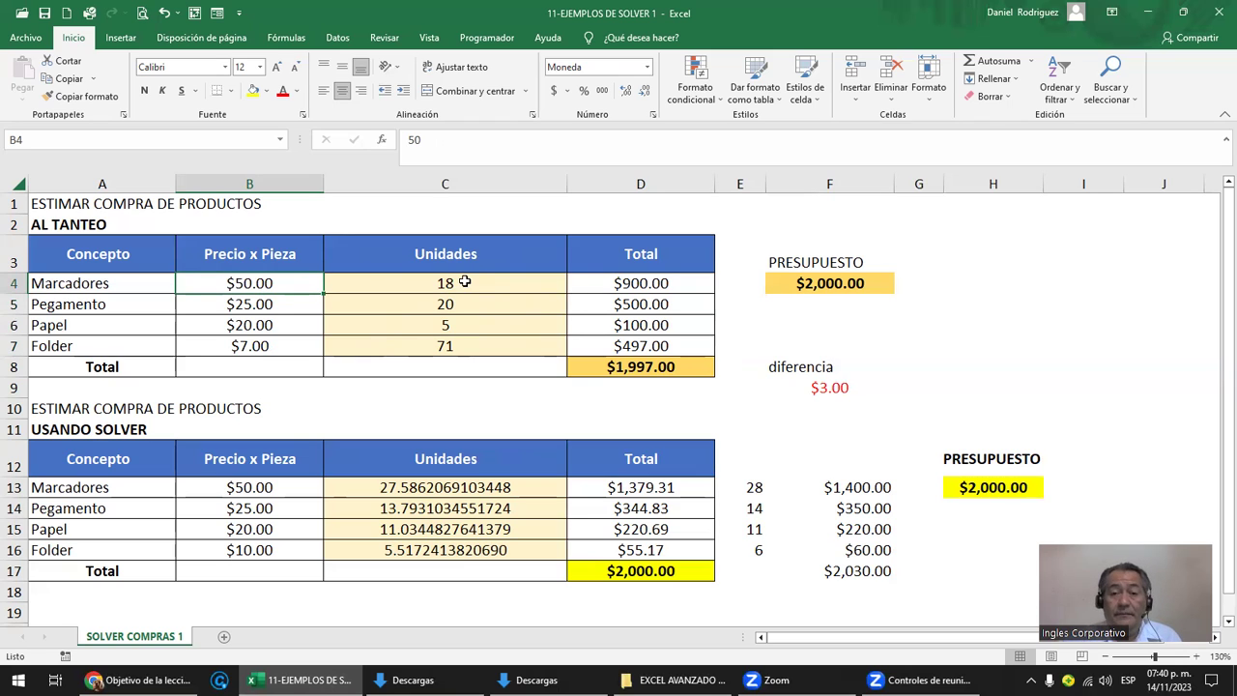
pyautogui.click(827, 286)
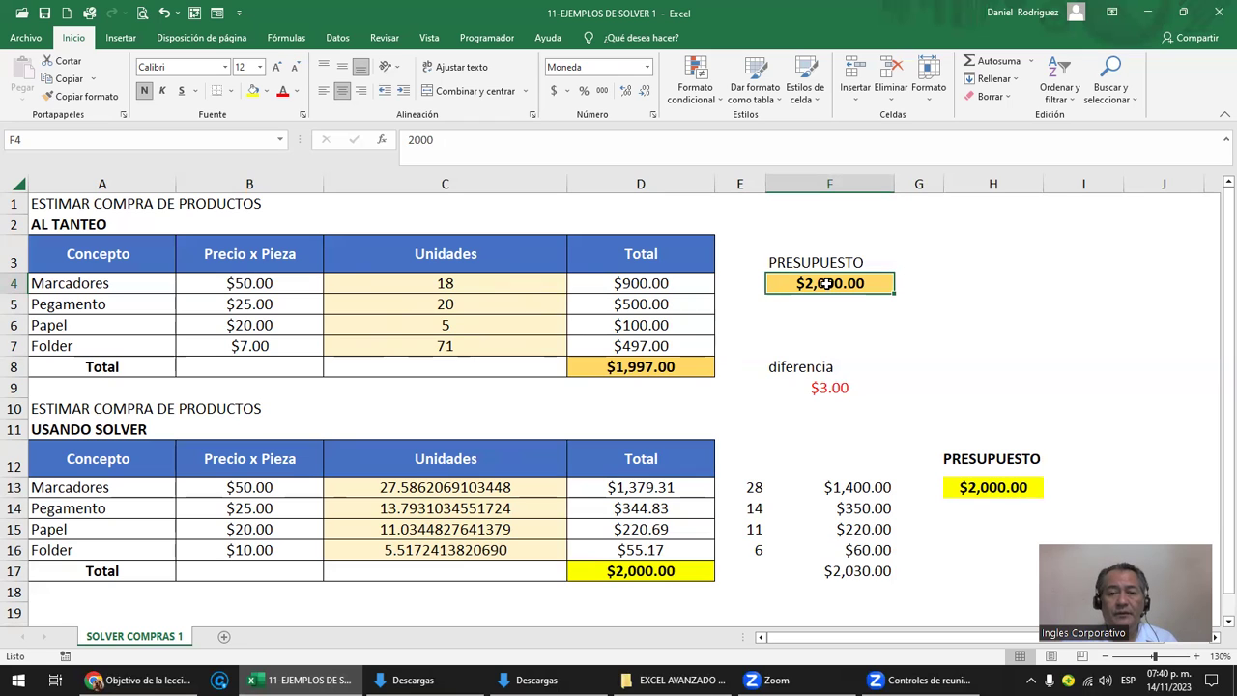
pyautogui.click(641, 571)
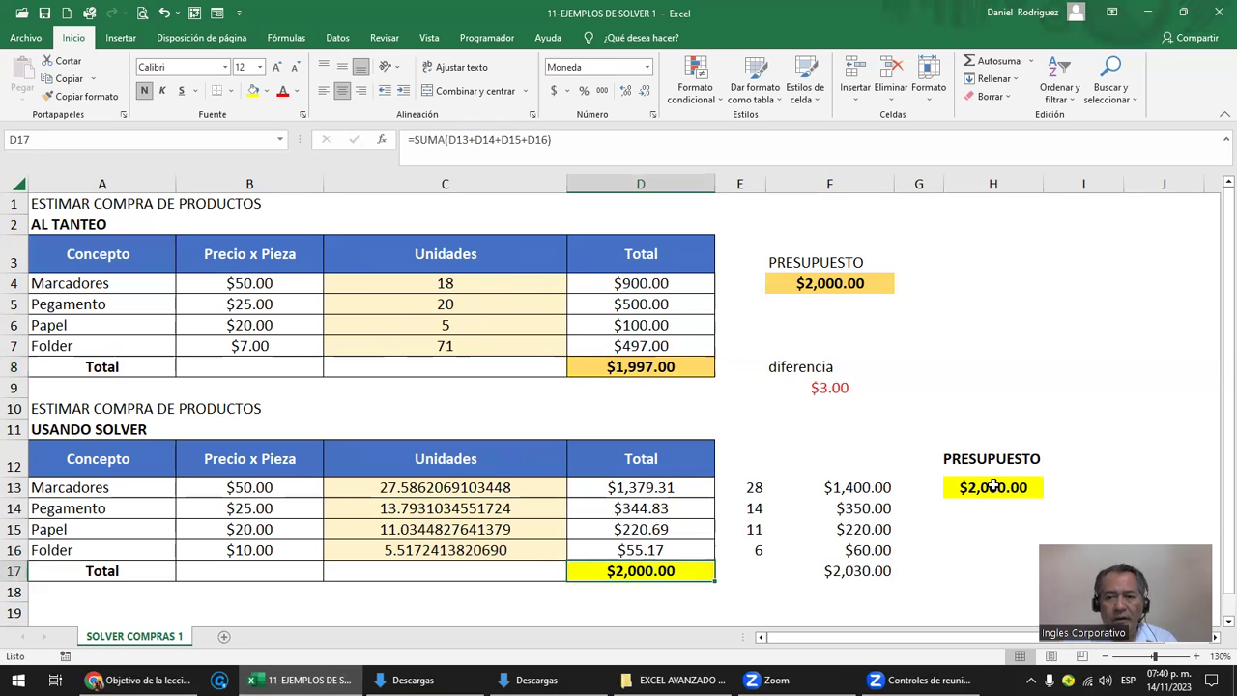
pyautogui.click(993, 487)
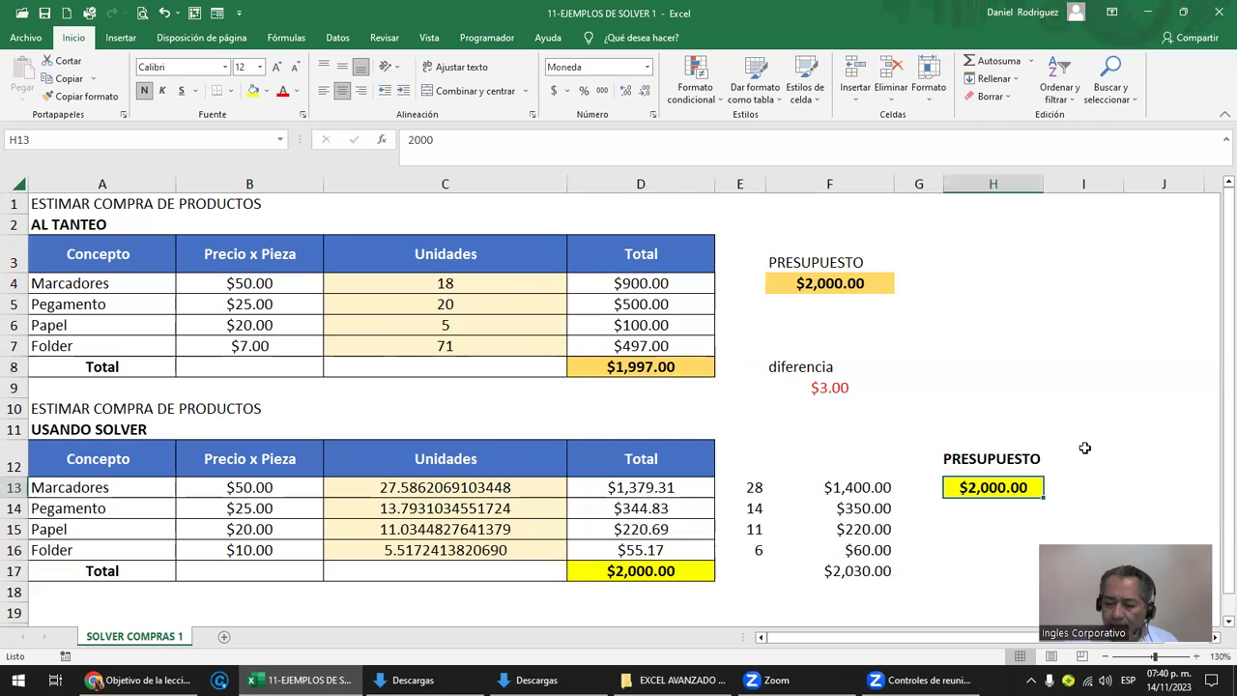
# Step: Change the H13 budget to $1,750.00, then select the D17 total and show the Datos tools
pyautogui.write('1,750')
pyautogui.press('Return')
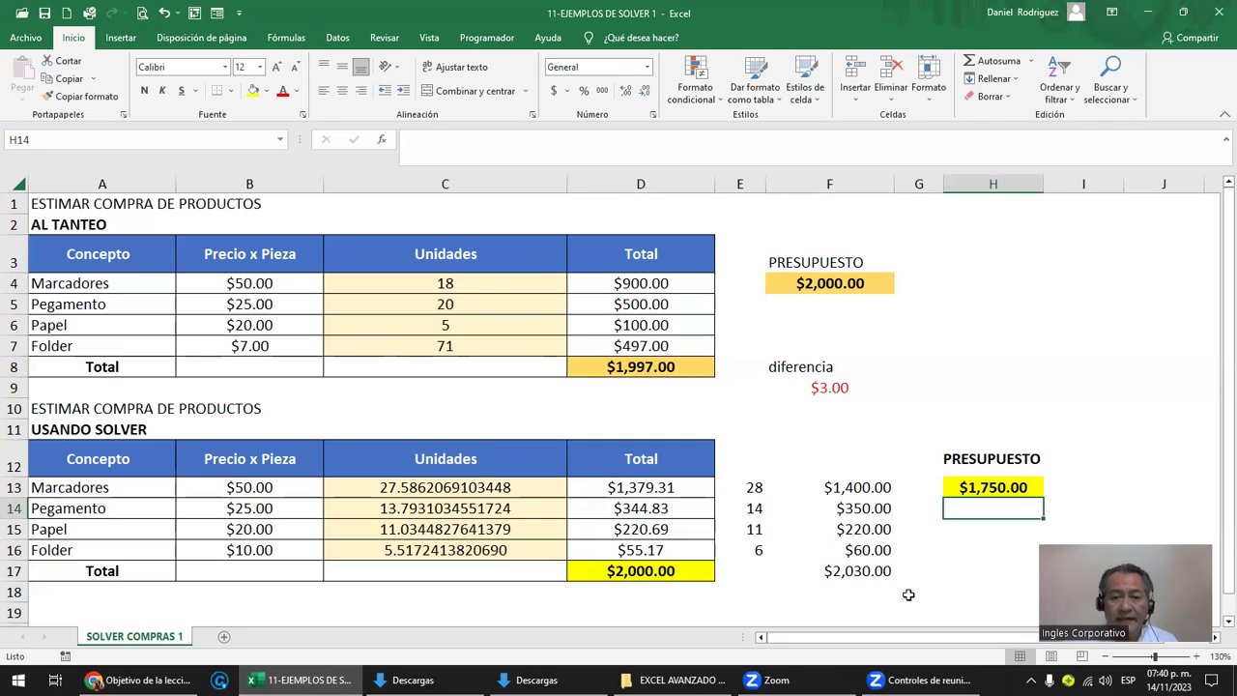
pyautogui.click(638, 567)
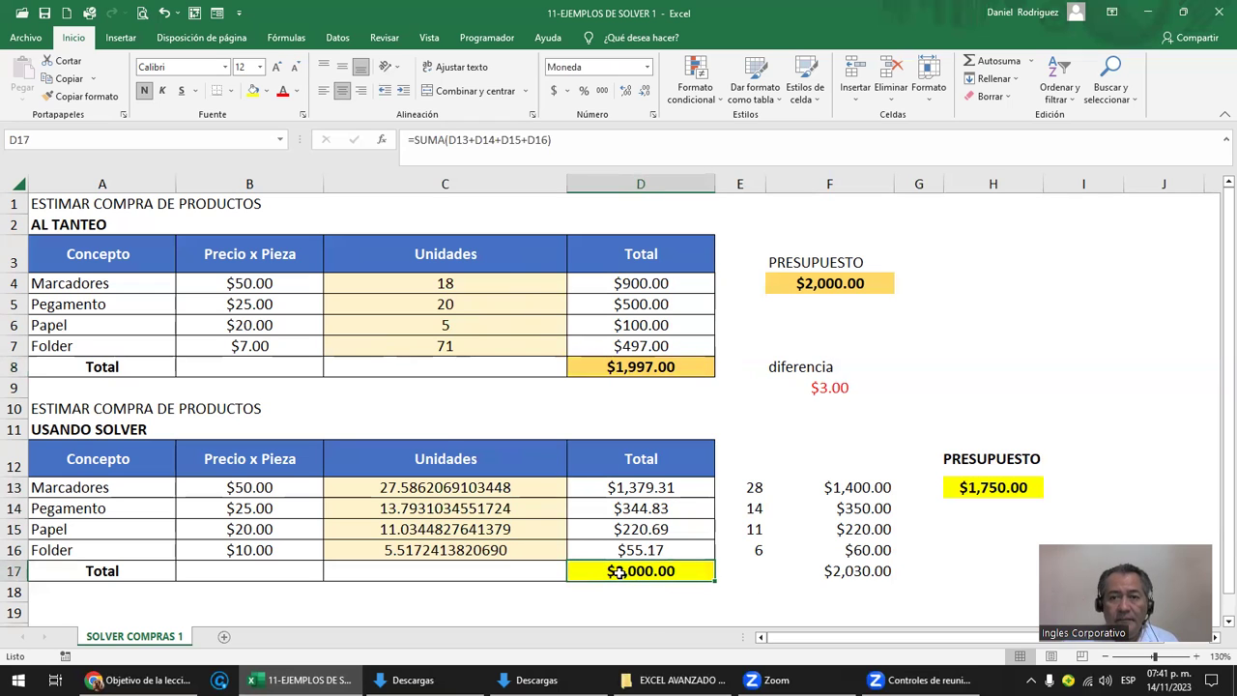
pyautogui.click(337, 38)
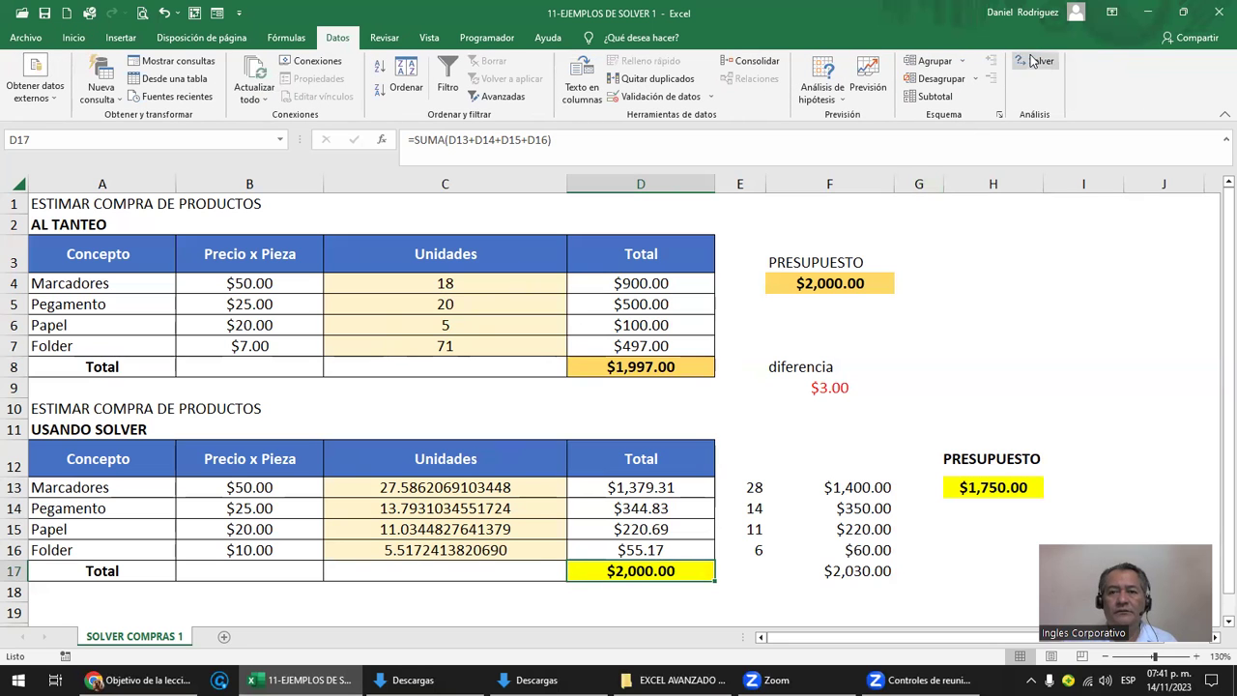
# Step: Run Solver on objective $D$17 with target value 1750, varying $C$13:$C$16
pyautogui.click(1036, 61)
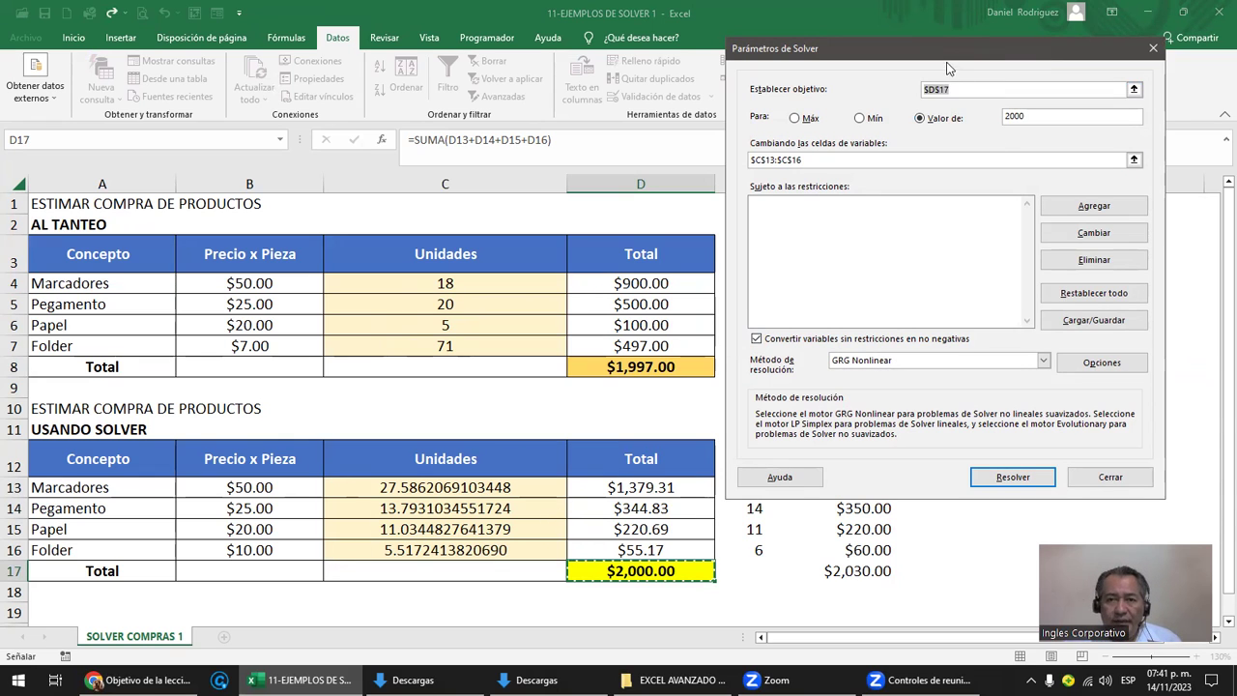
pyautogui.moveTo(935, 48); pyautogui.dragTo(425, 38)
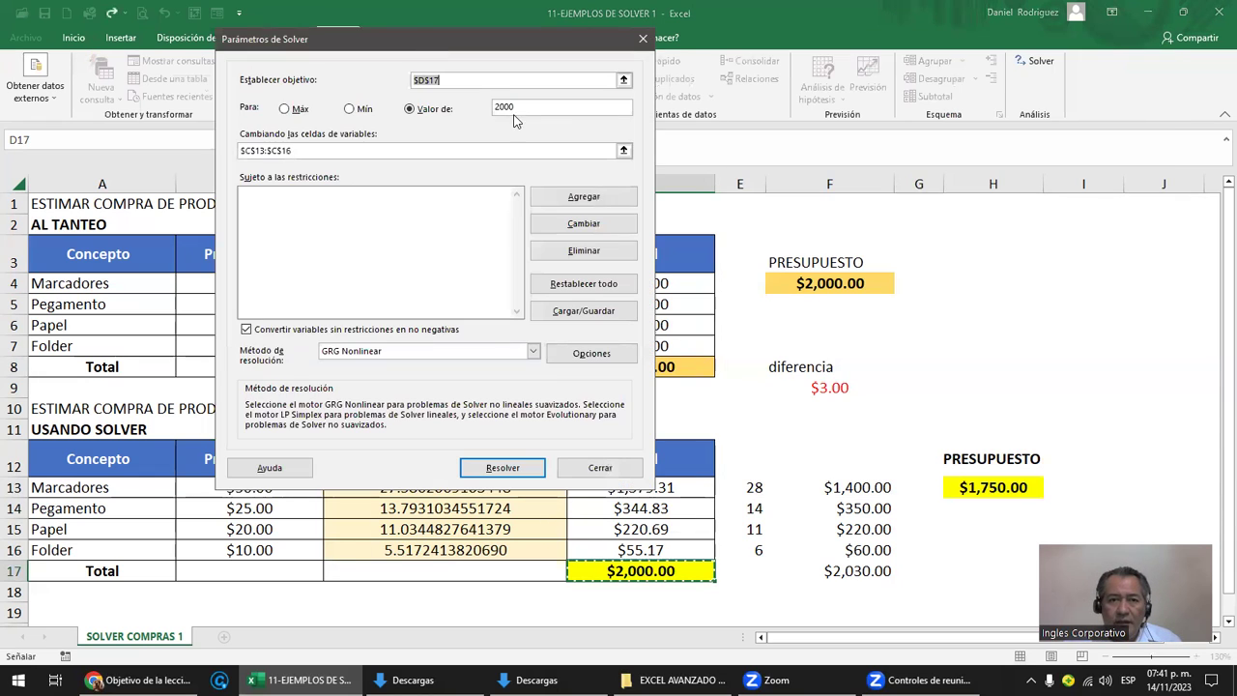
pyautogui.moveTo(519, 106); pyautogui.dragTo(474, 111)
pyautogui.write('1750')
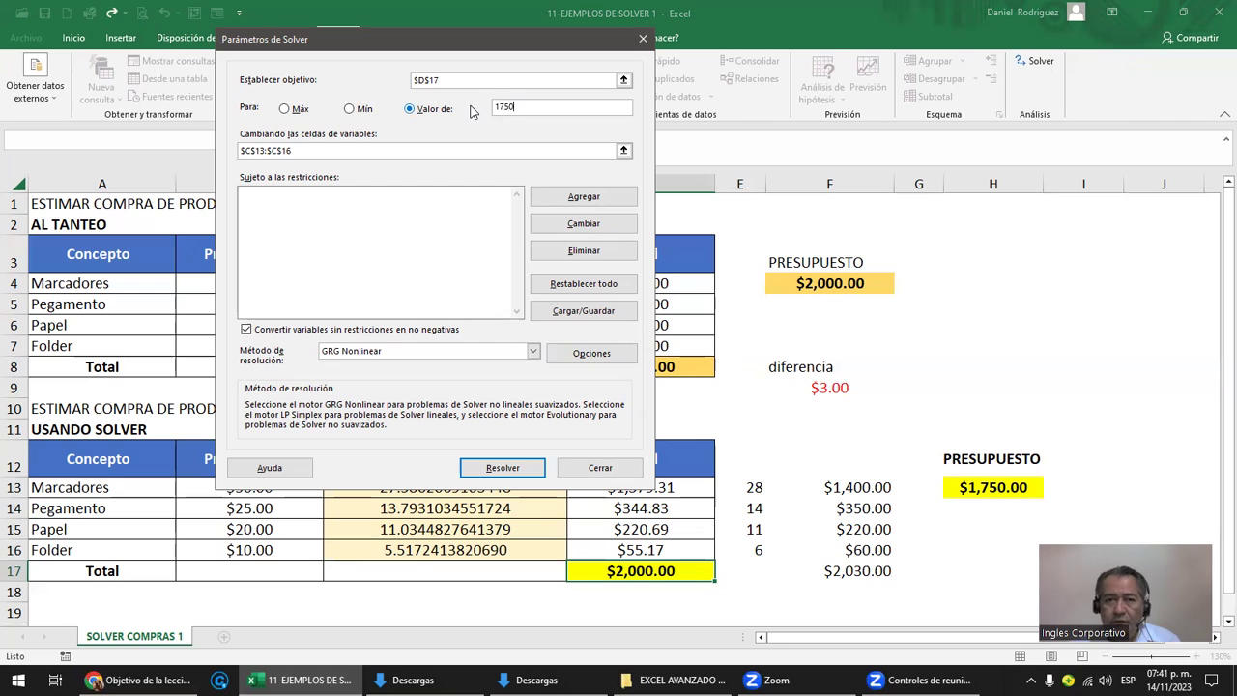
pyautogui.moveTo(518, 106)
pyautogui.mouseDown()
pyautogui.moveTo(491, 113)
pyautogui.moveTo(448, 83)
pyautogui.moveTo(340, 80)
pyautogui.mouseUp()
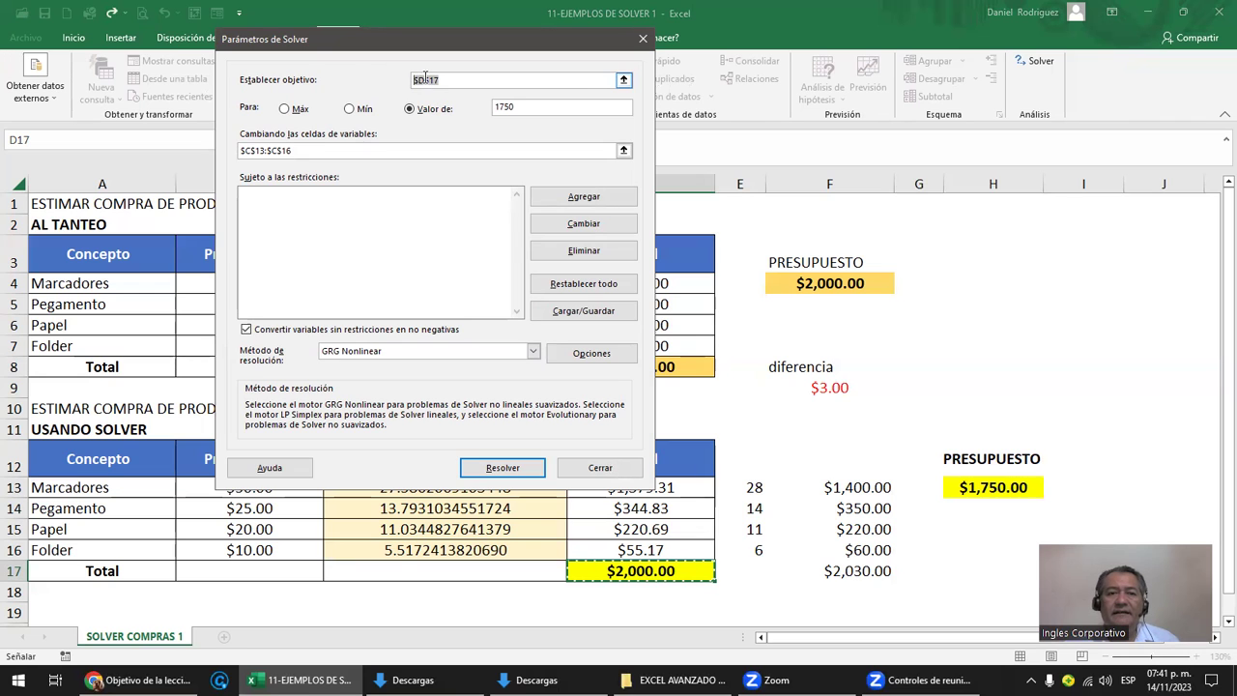
pyautogui.moveTo(537, 108); pyautogui.dragTo(474, 114)
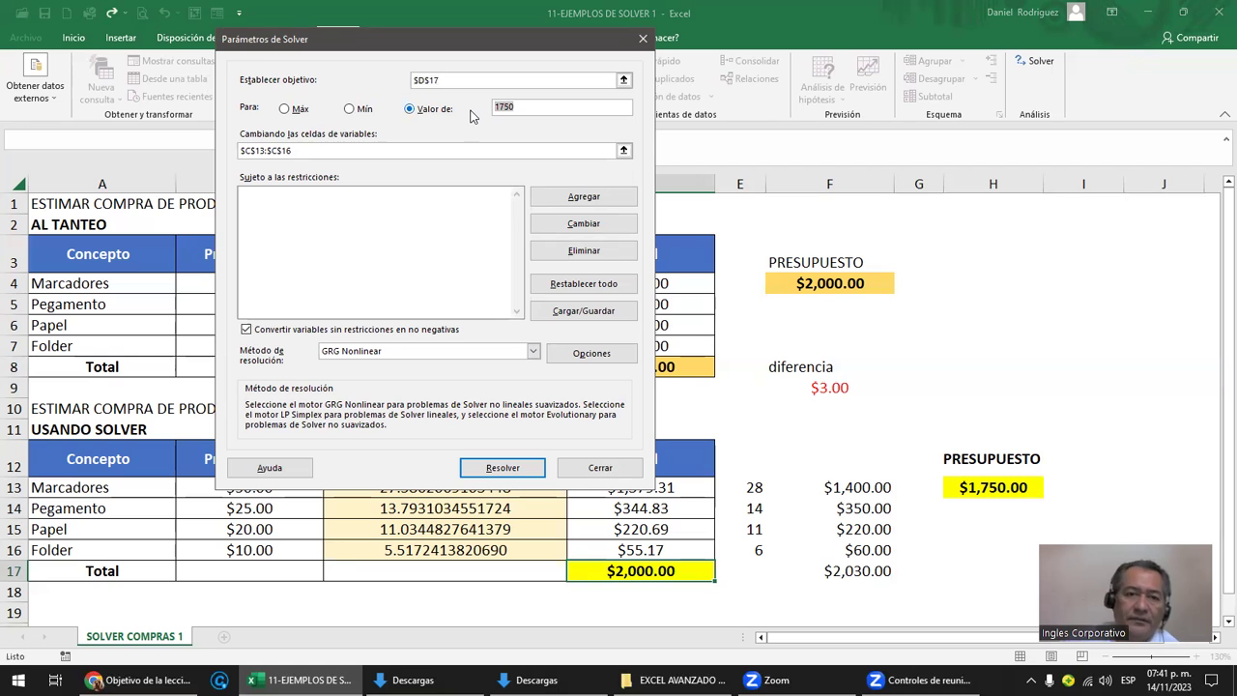
pyautogui.click(502, 468)
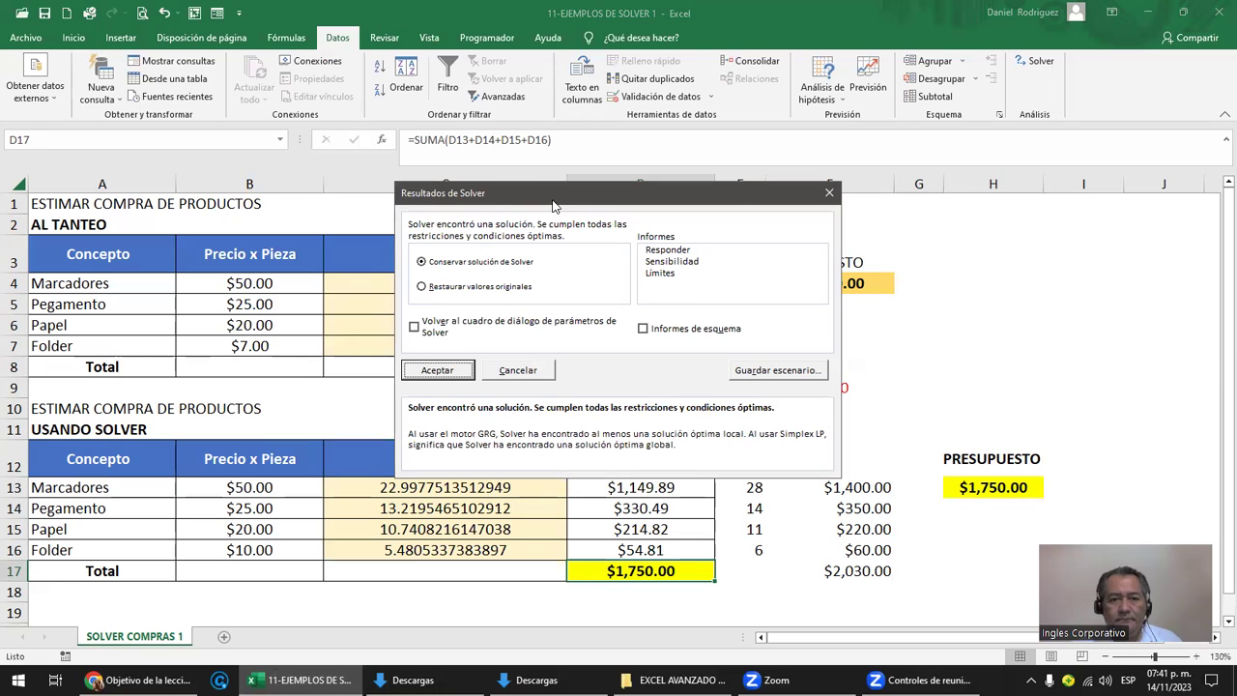
pyautogui.moveTo(553, 205); pyautogui.dragTo(844, 104)
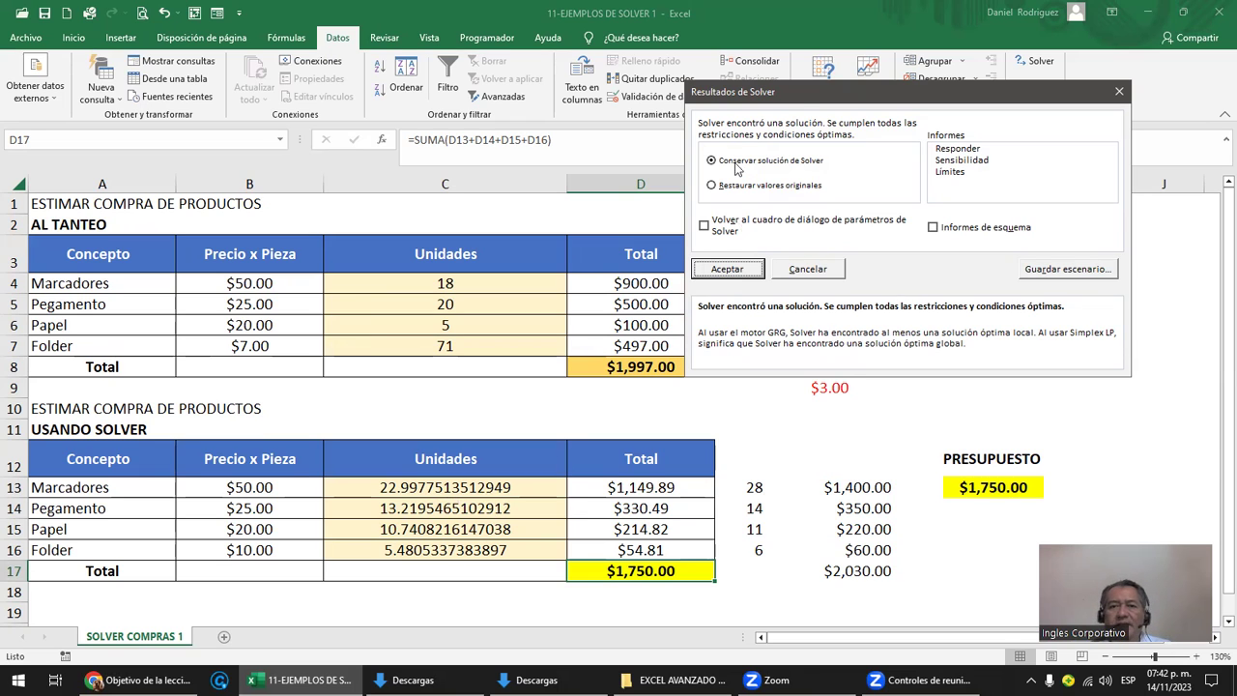
pyautogui.moveTo(798, 105); pyautogui.dragTo(789, 158)
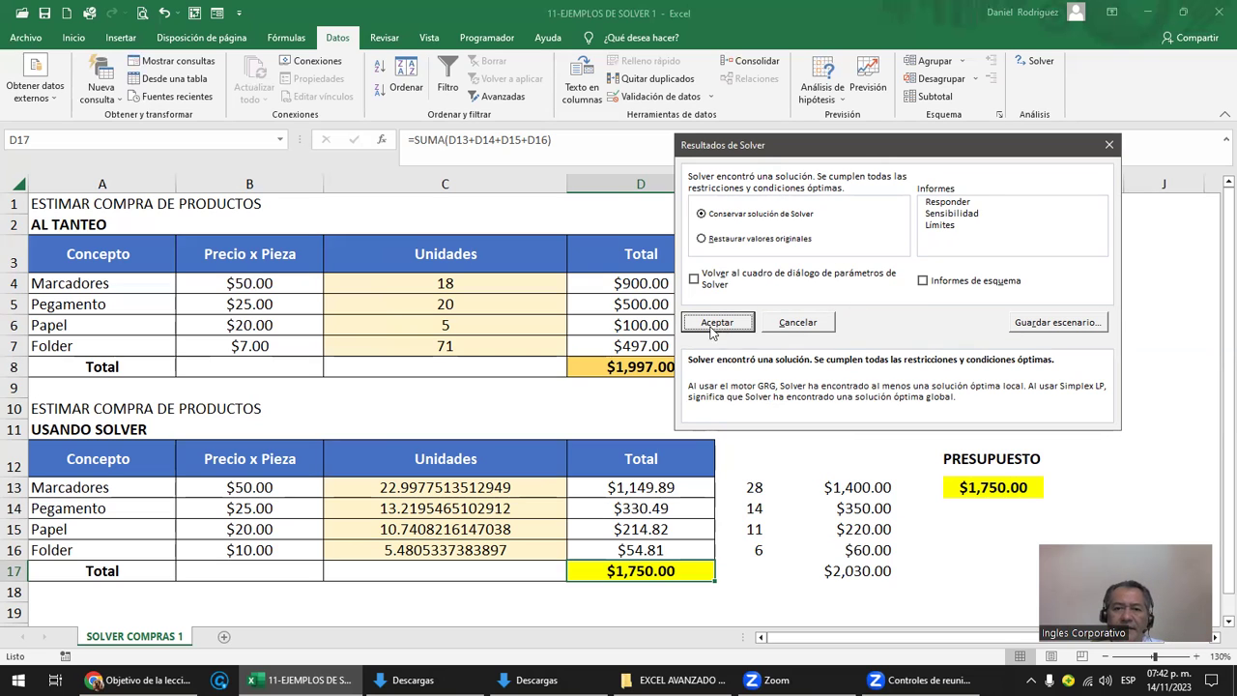
# Step: Re-solve and keep units 22.9978, 13.2196, 10.7408 and 5.4805 totalling $1,750.00, then close Solver
pyautogui.click(694, 281)
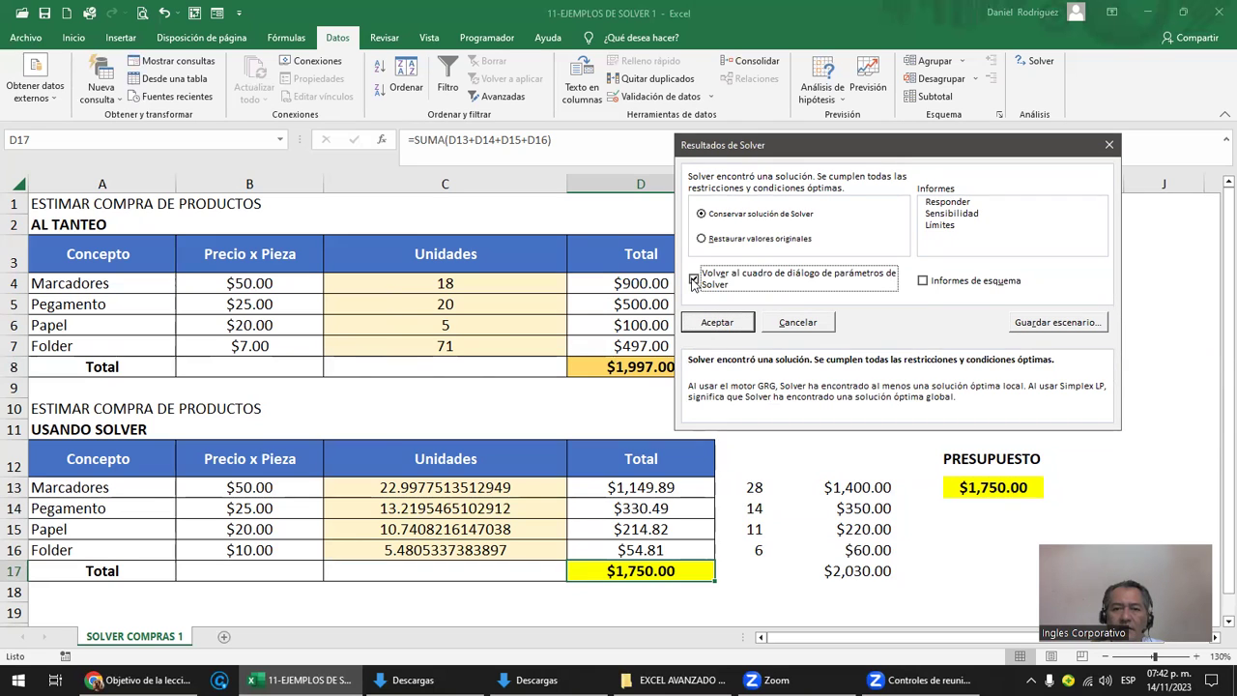
pyautogui.click(716, 322)
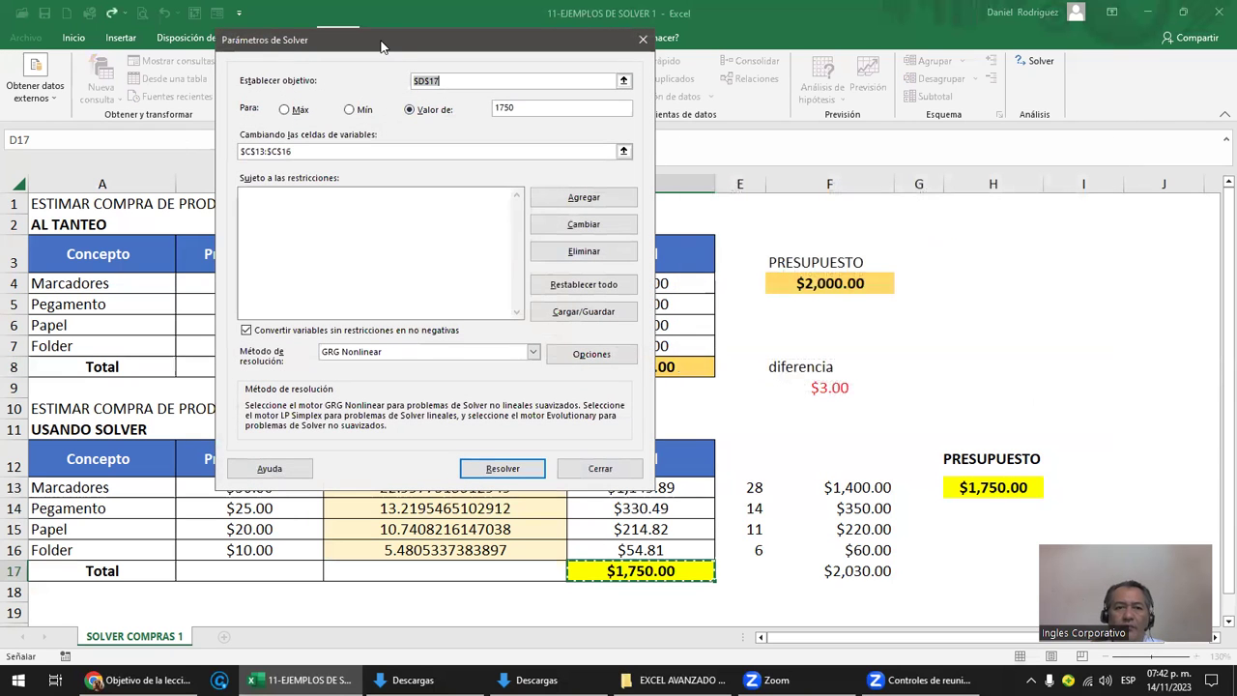
pyautogui.moveTo(385, 47); pyautogui.dragTo(738, 91)
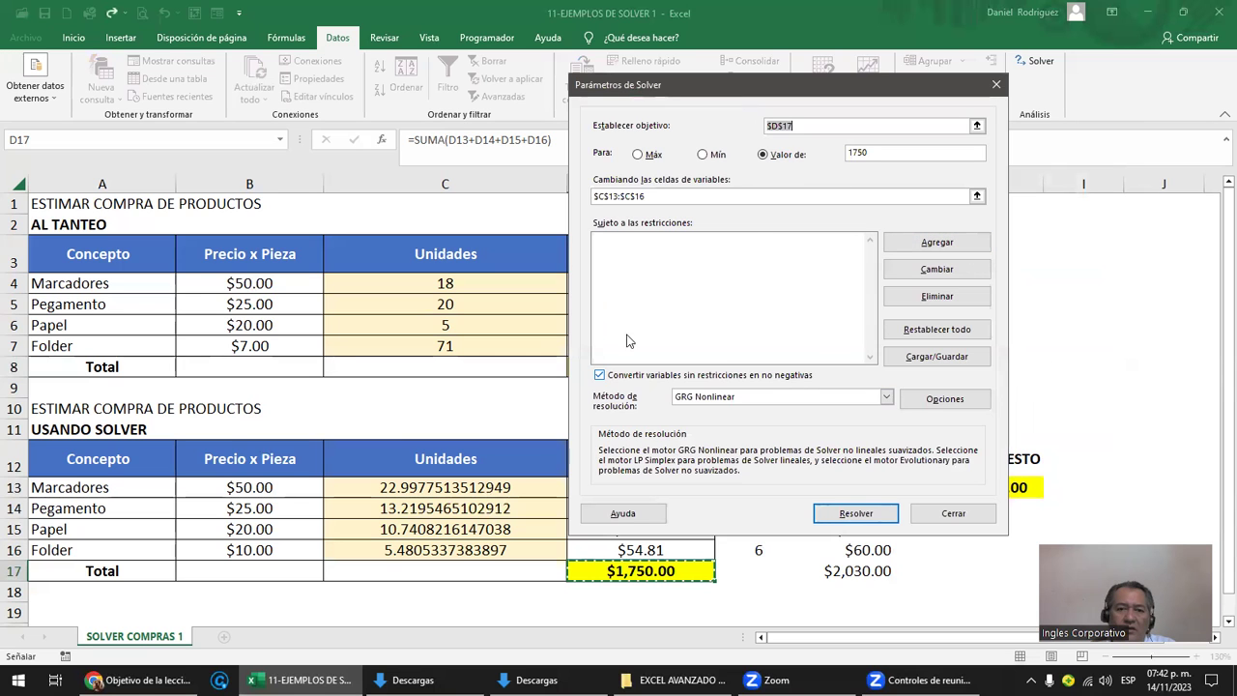
pyautogui.click(851, 517)
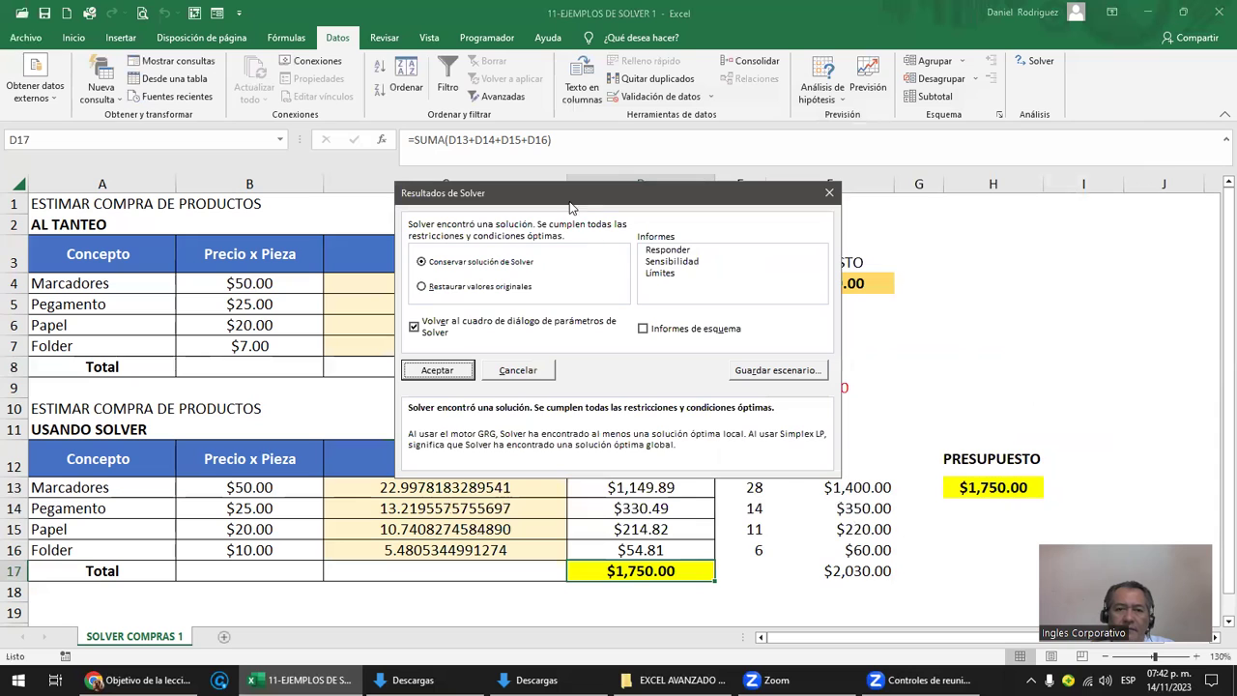
pyautogui.moveTo(573, 206); pyautogui.dragTo(849, 195)
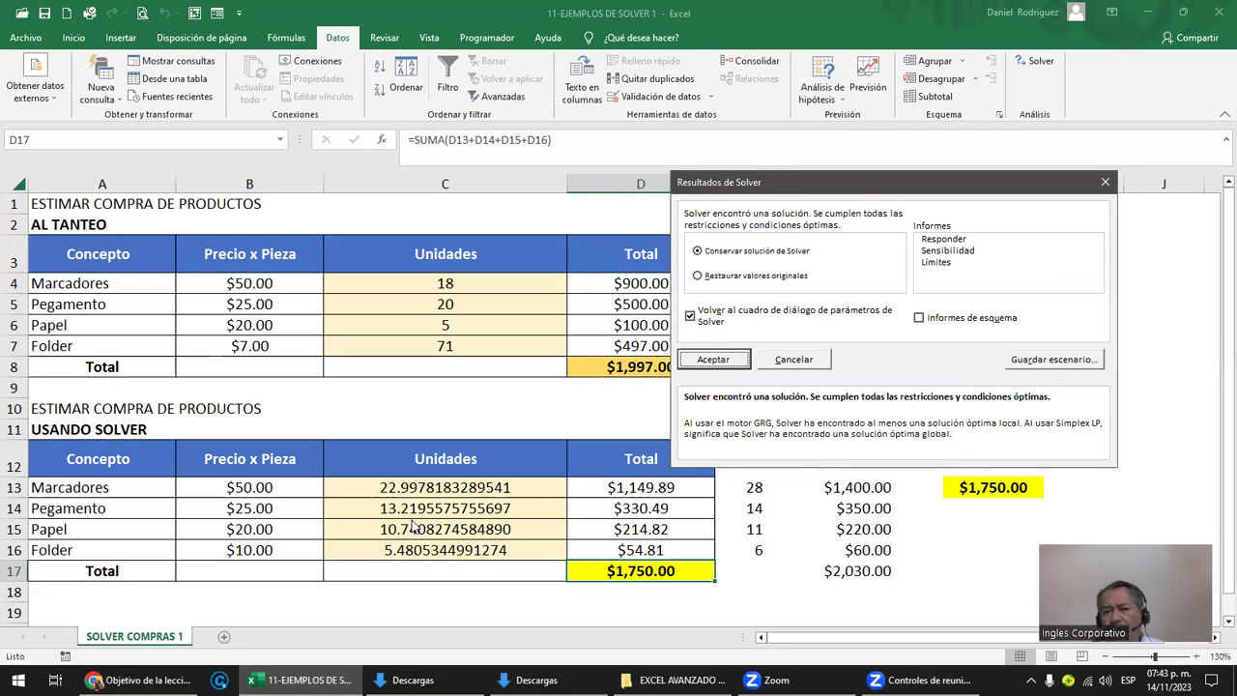
pyautogui.click(715, 359)
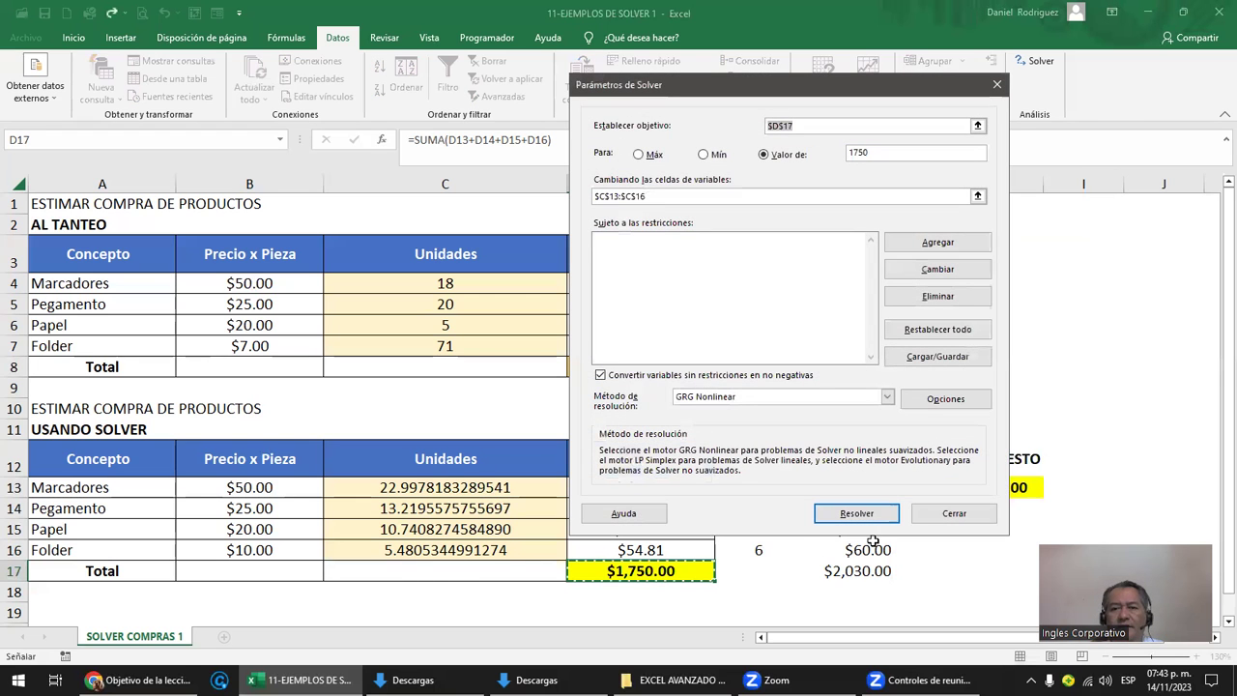
pyautogui.click(951, 513)
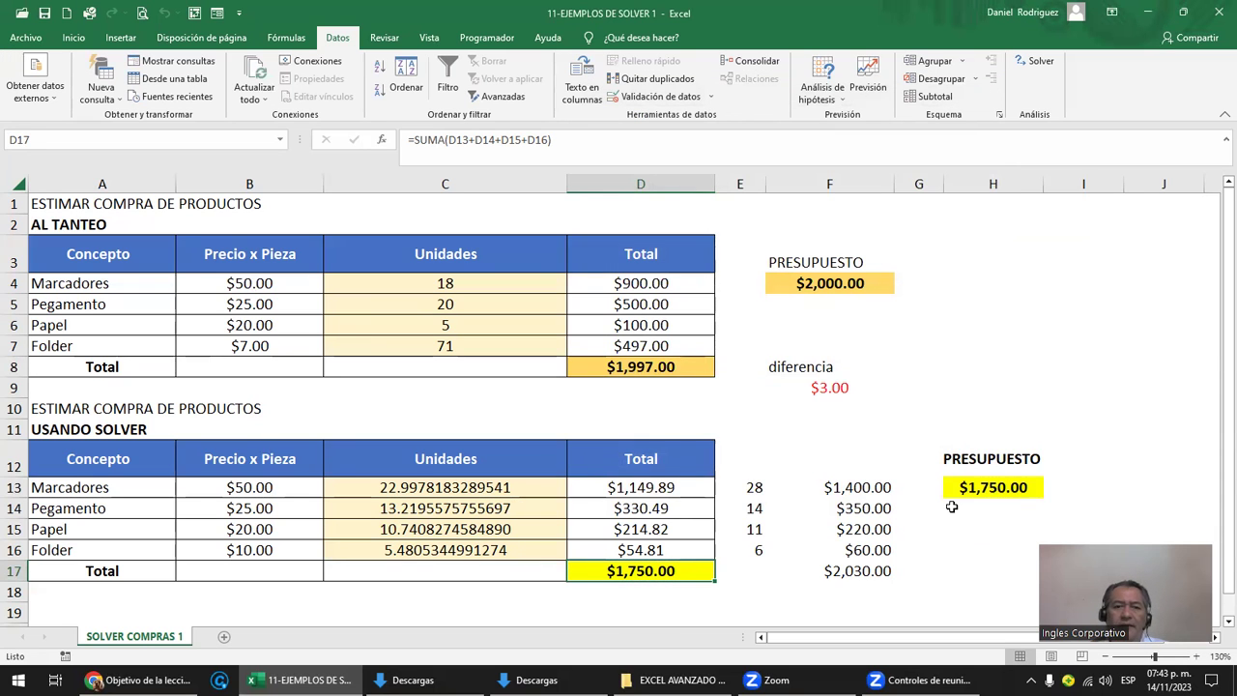
# Step: Select C13 and rows 7 and 16, then clear the row selection
pyautogui.click(477, 489)
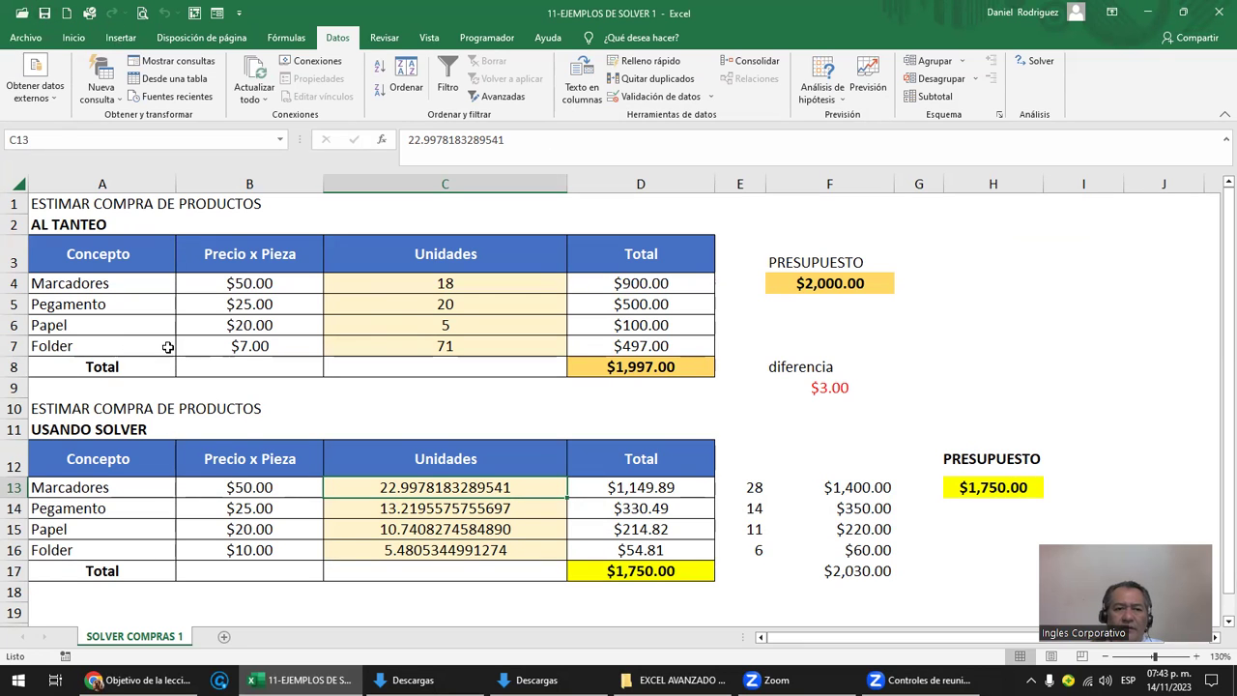
pyautogui.click(11, 345)
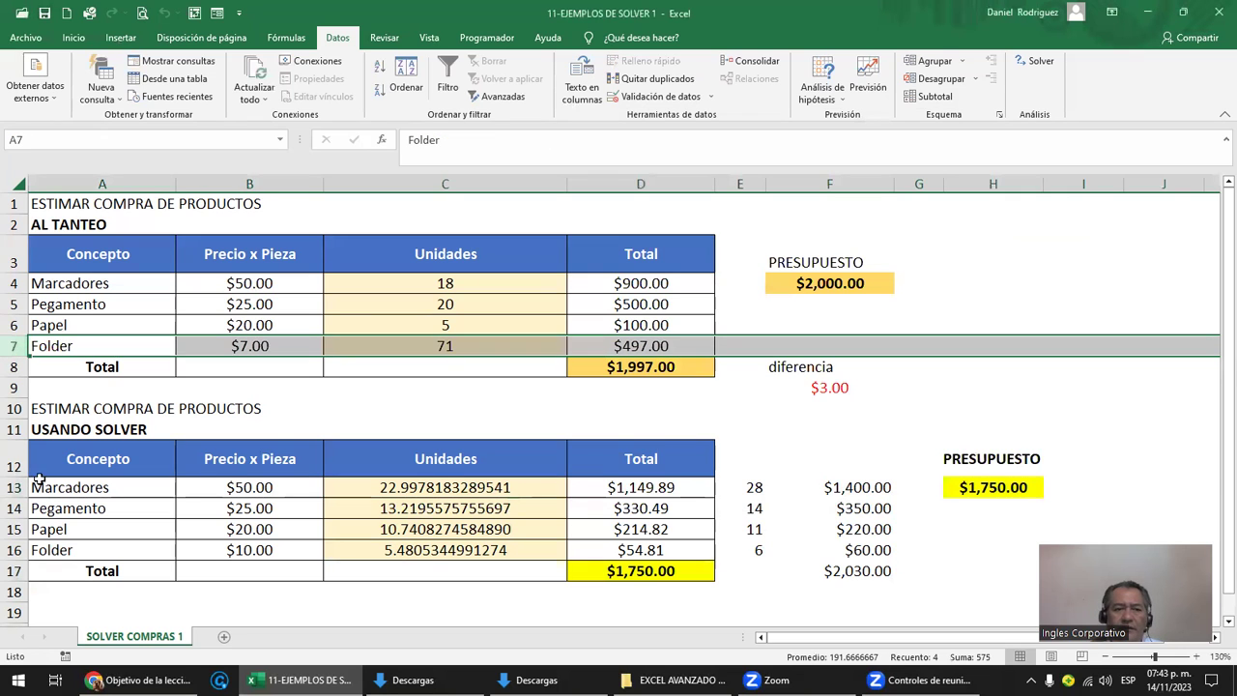
pyautogui.keyDown('ctrl'); pyautogui.click(13, 549); pyautogui.keyUp('ctrl')
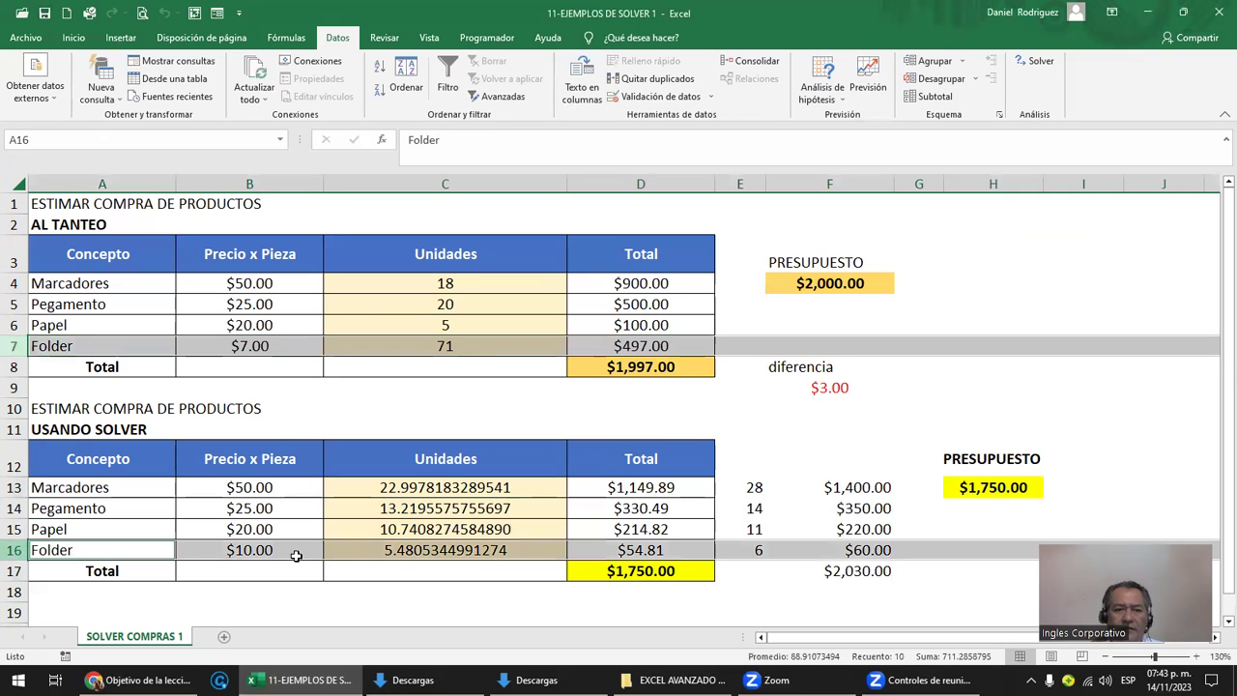
pyautogui.click(505, 385)
# Step: Close the workbook without saving and bring up the EXCEL AVANZADO 7 PM folder
pyautogui.click(1216, 7)
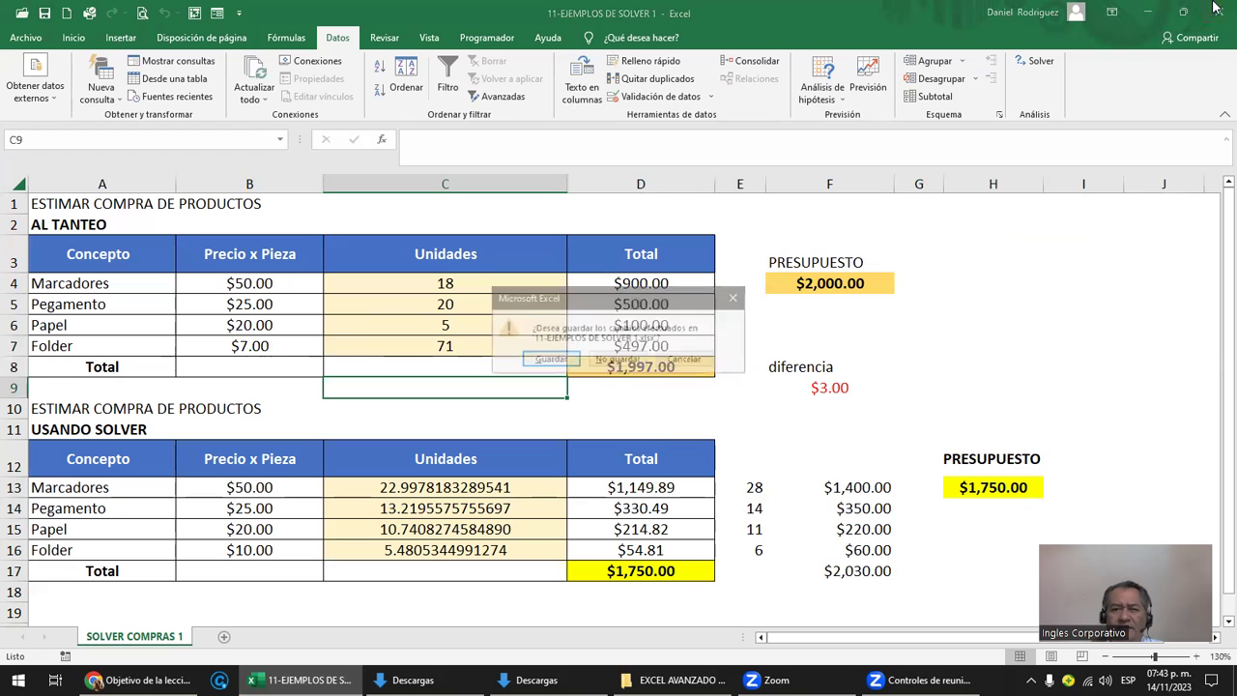
pyautogui.click(620, 356)
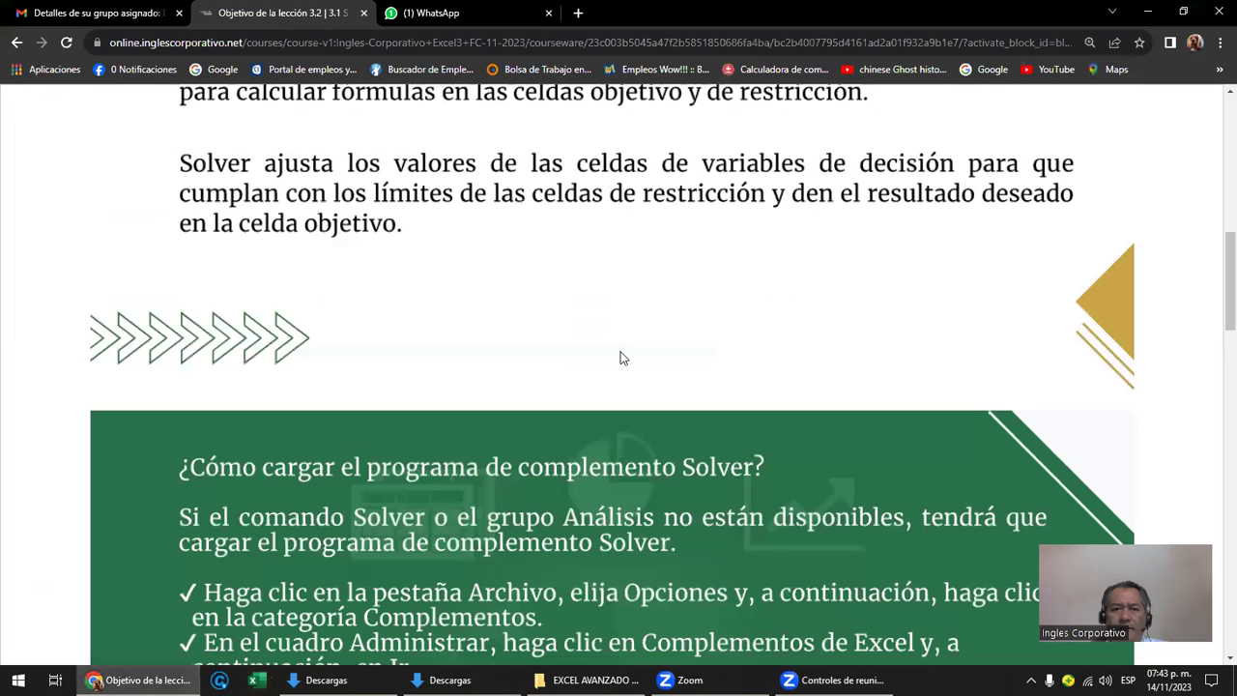
pyautogui.click(587, 679)
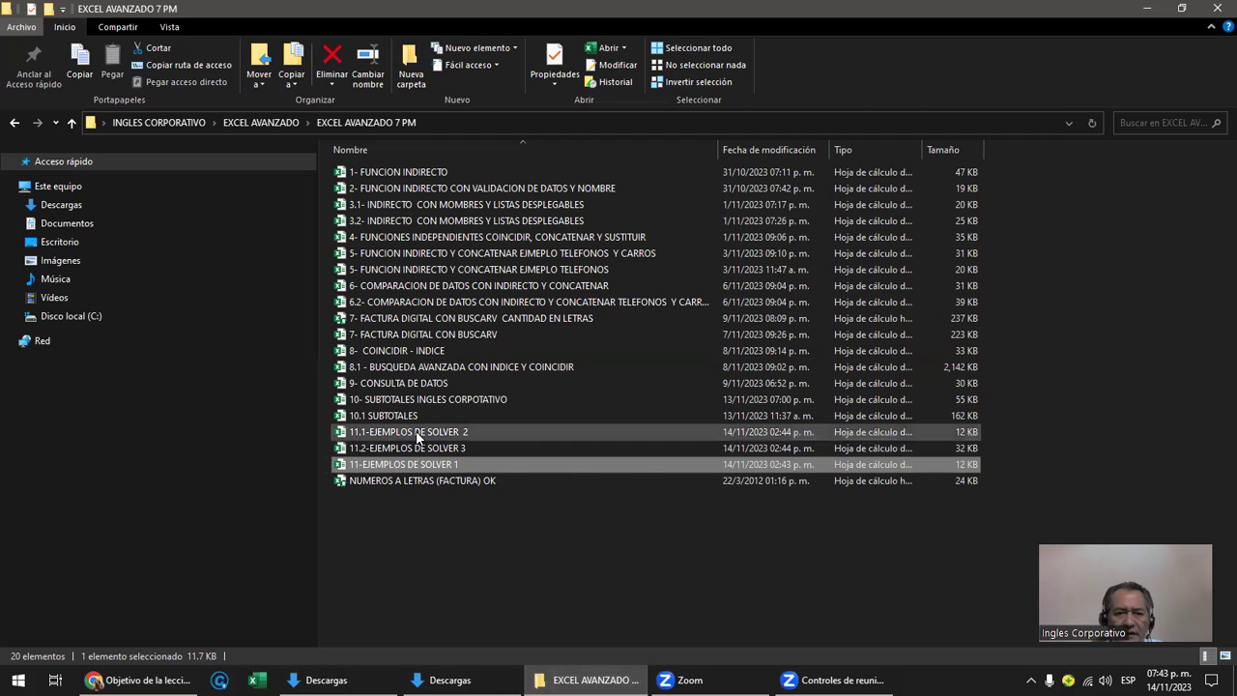
# Step: Open 11.1-EJEMPLOS DE SOLVER 2 from the folder's file list
pyautogui.doubleClick(443, 437)
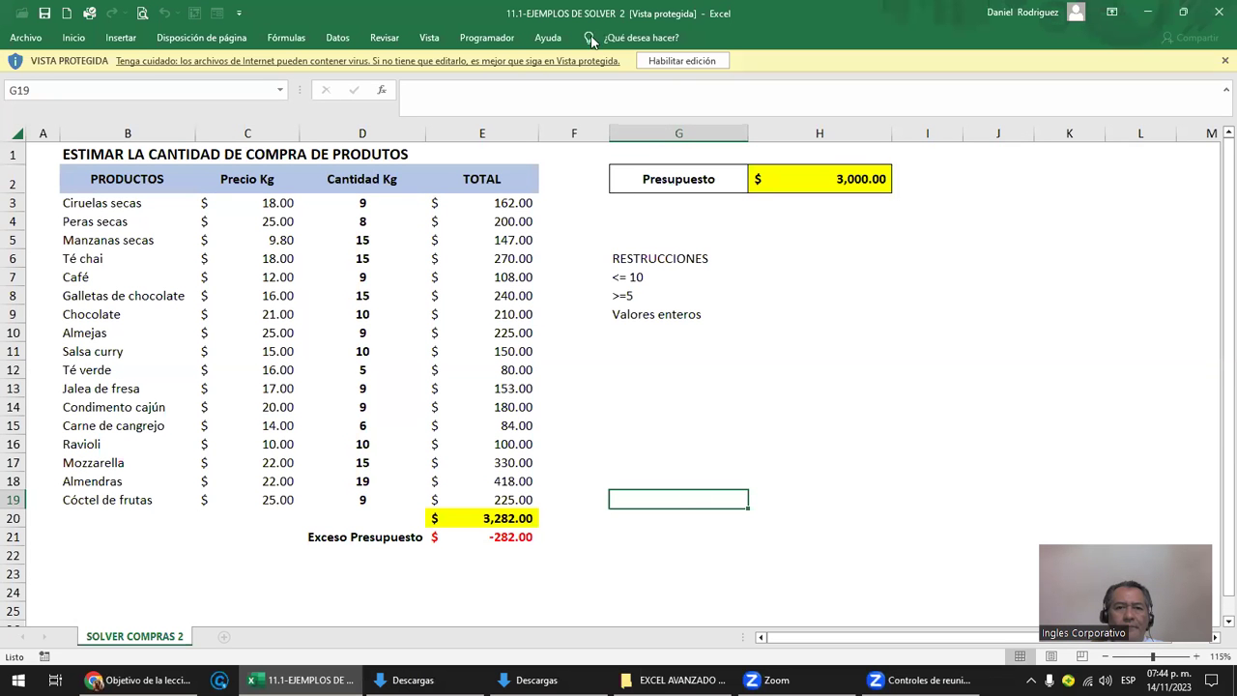
# Step: Enable editing, then review columns B–E and the quantity-times-price formula in E3
pyautogui.click(667, 60)
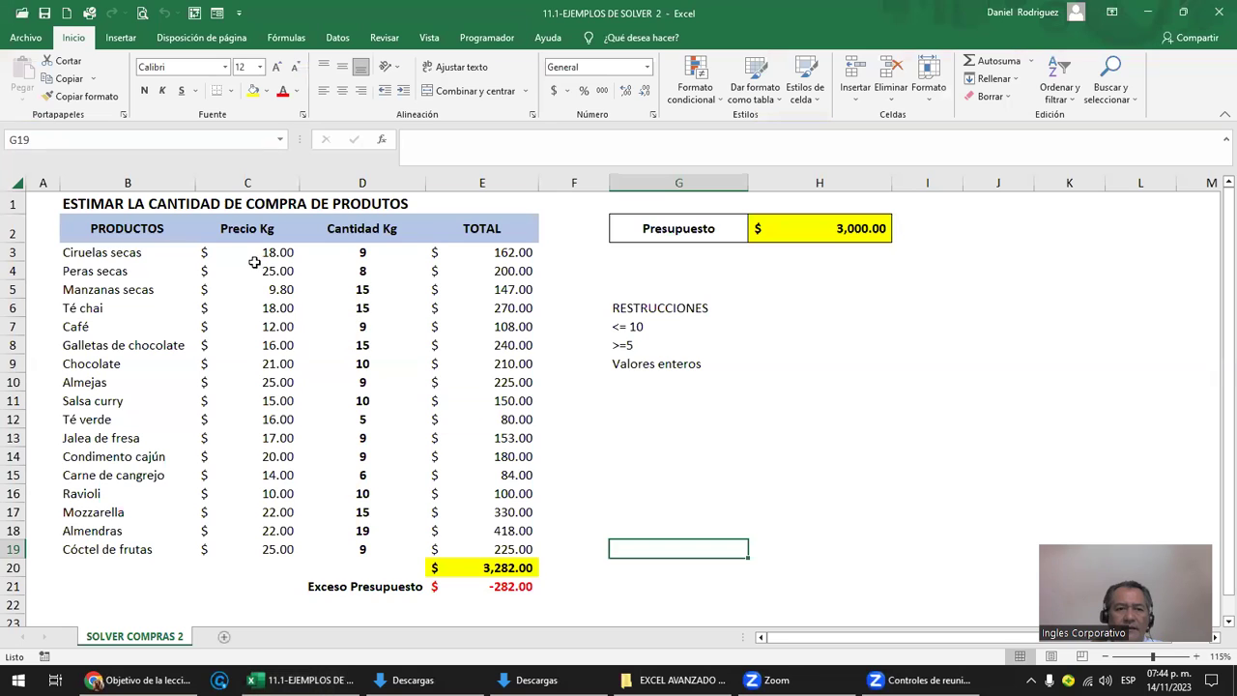
pyautogui.click(255, 270)
pyautogui.click(128, 183)
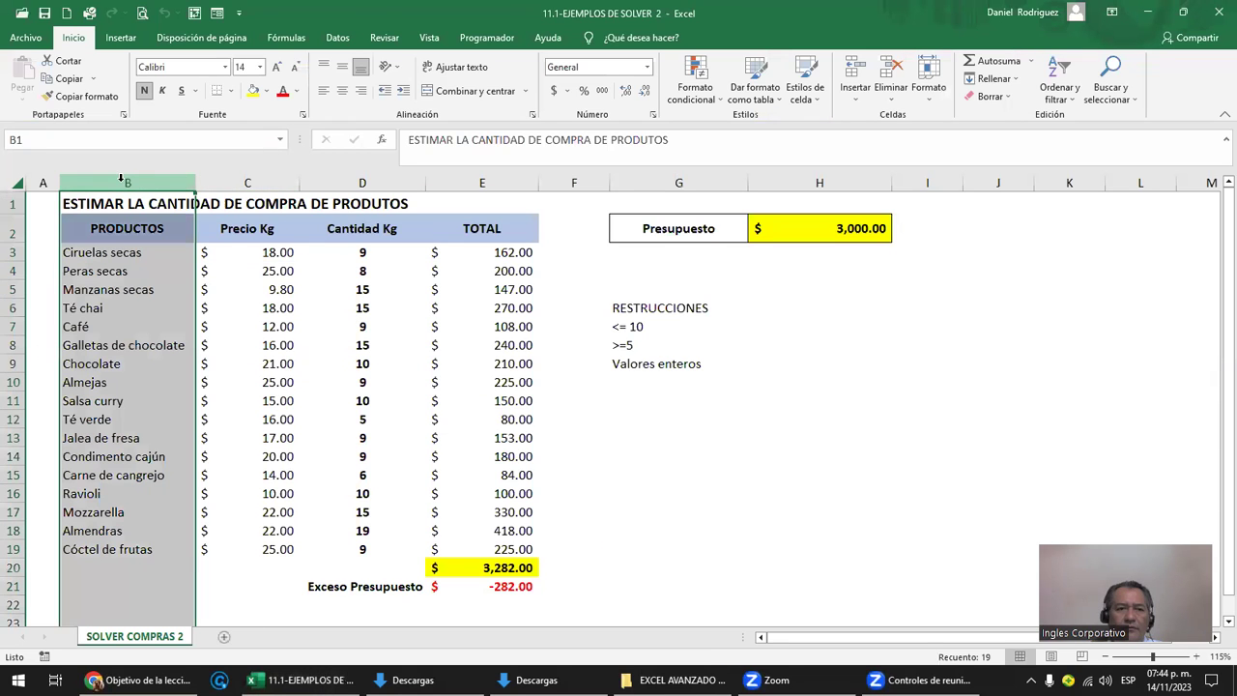
pyautogui.click(207, 184)
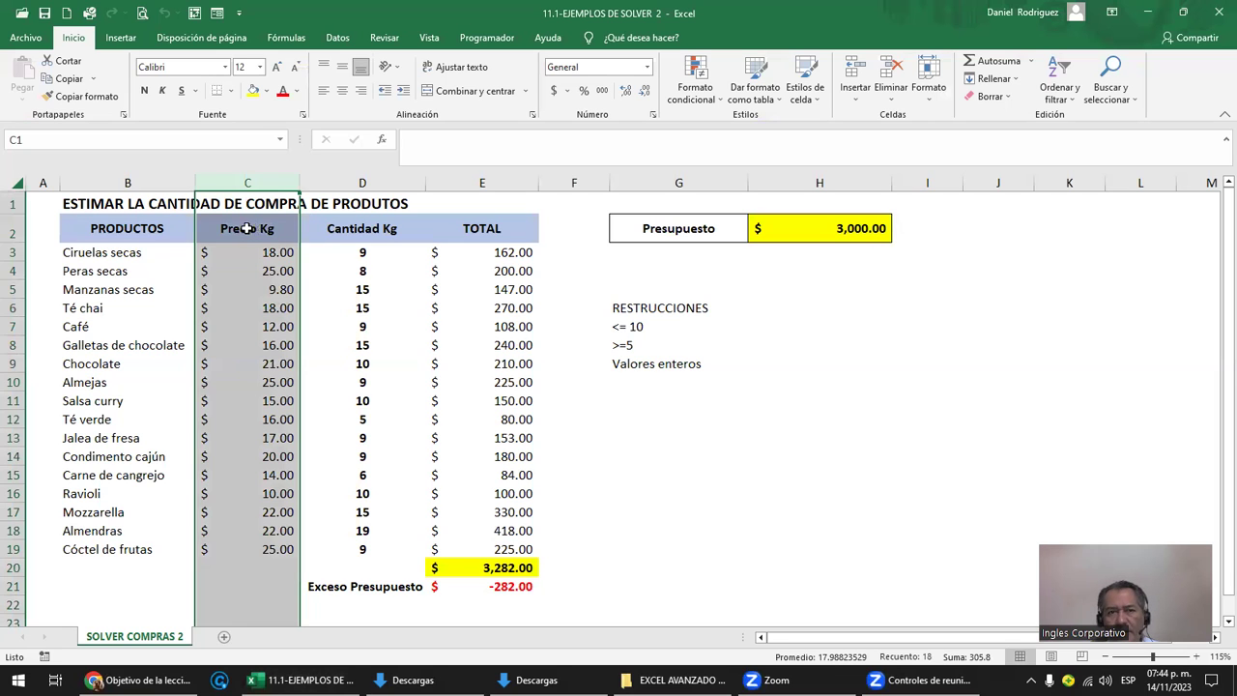
pyautogui.click(367, 184)
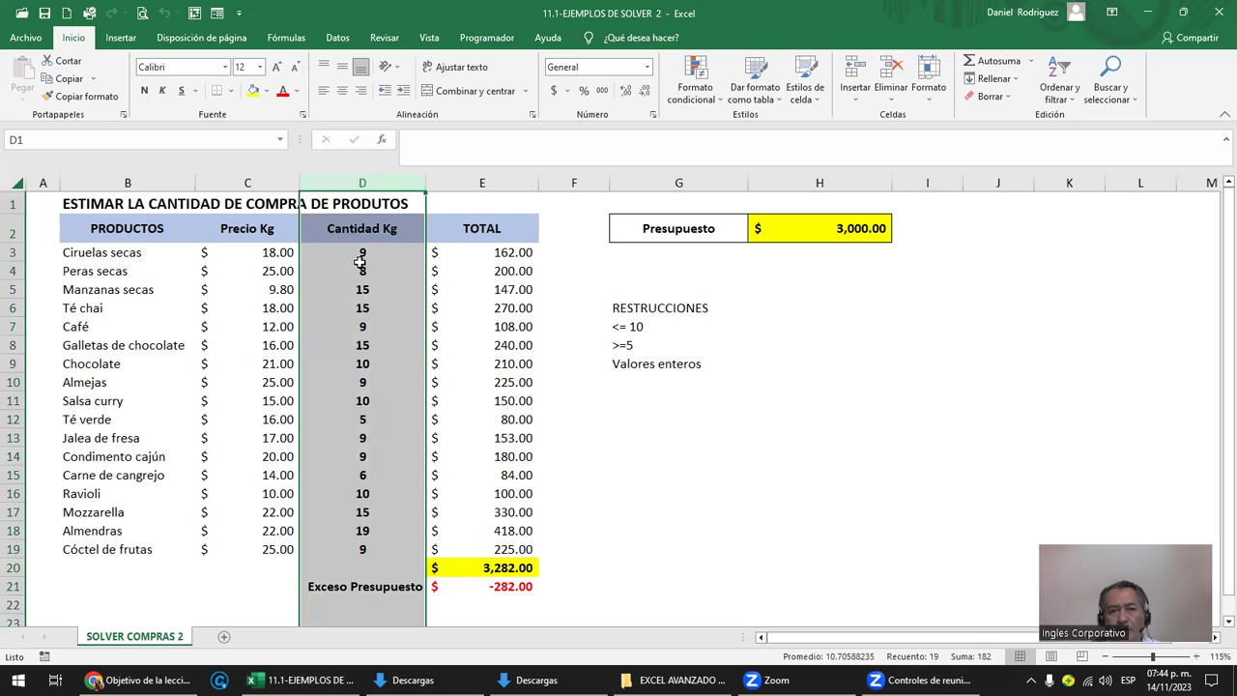
pyautogui.click(486, 183)
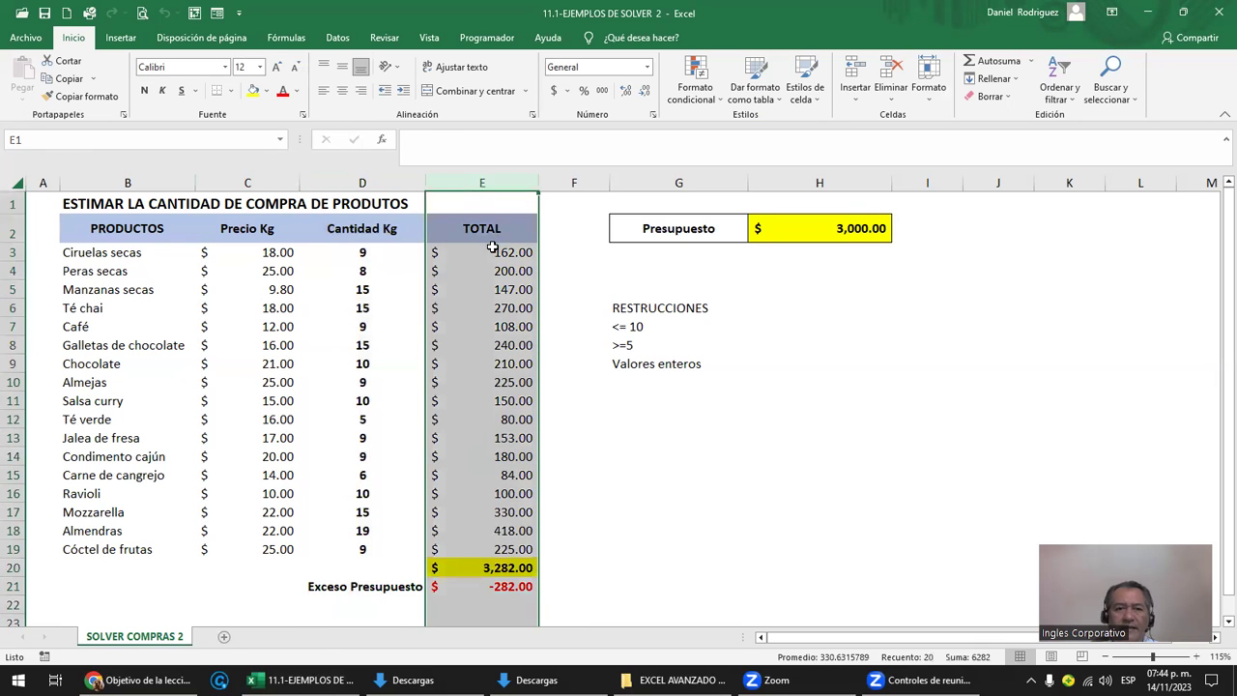
pyautogui.doubleClick(492, 248)
pyautogui.press('Escape')
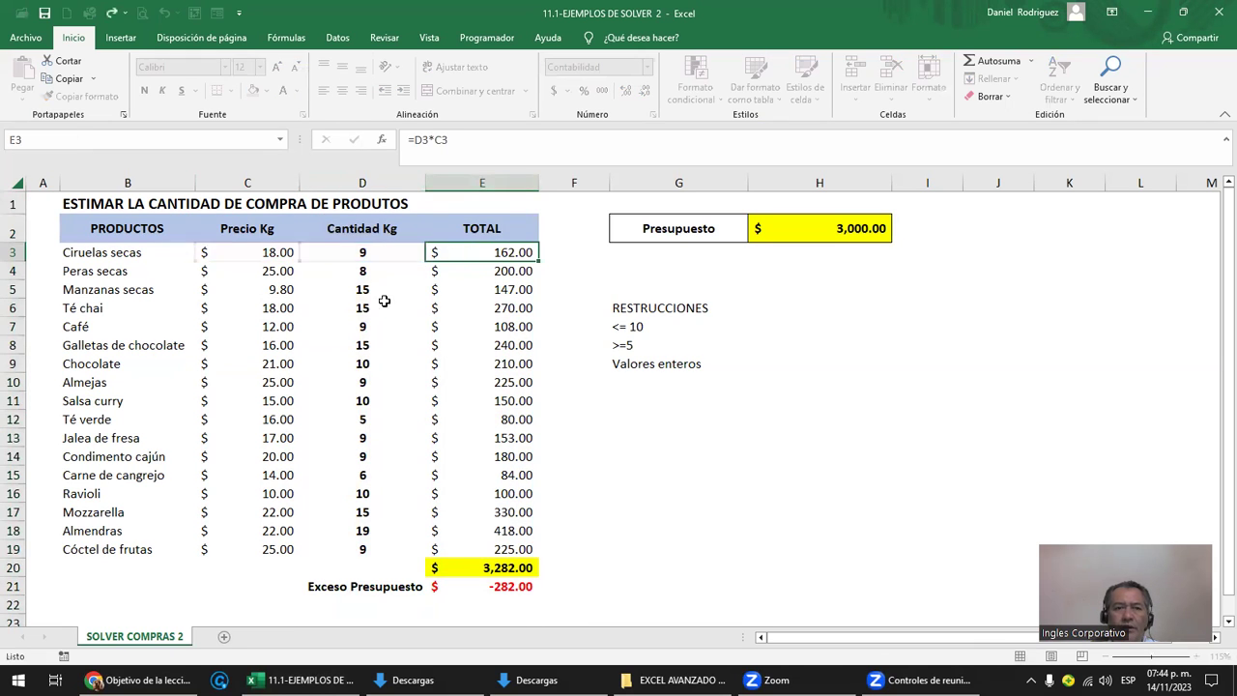
pyautogui.click(365, 256)
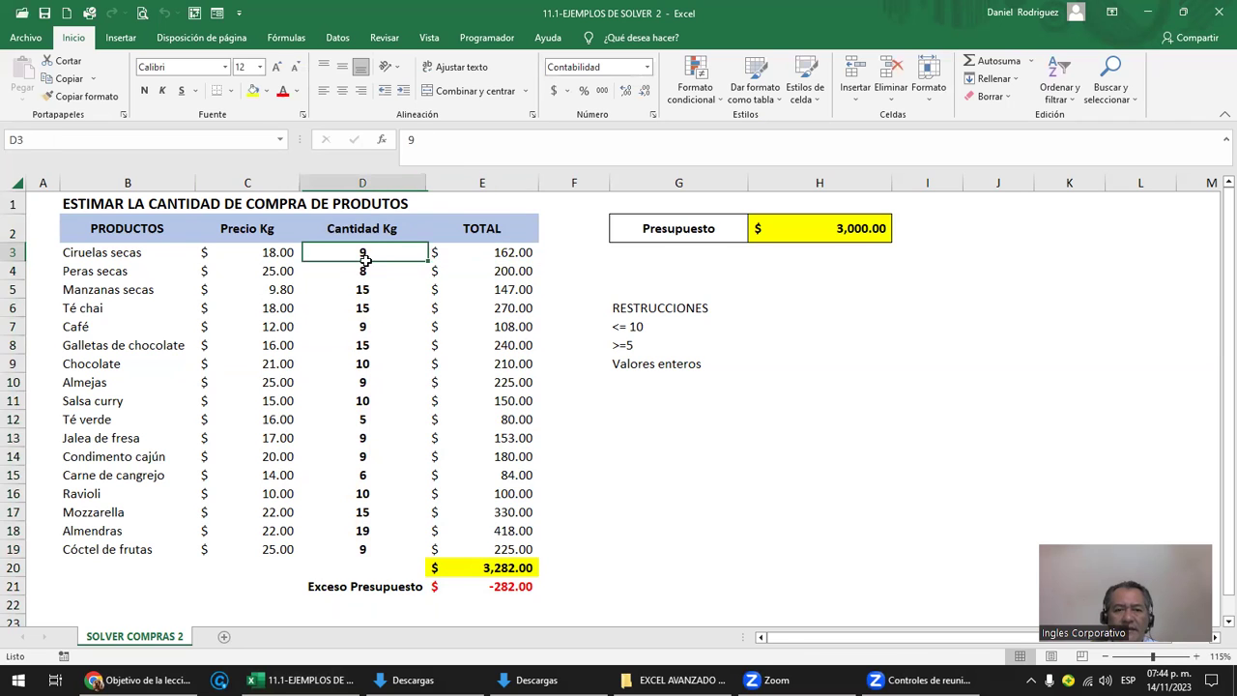
pyautogui.moveTo(365, 258); pyautogui.dragTo(371, 549)
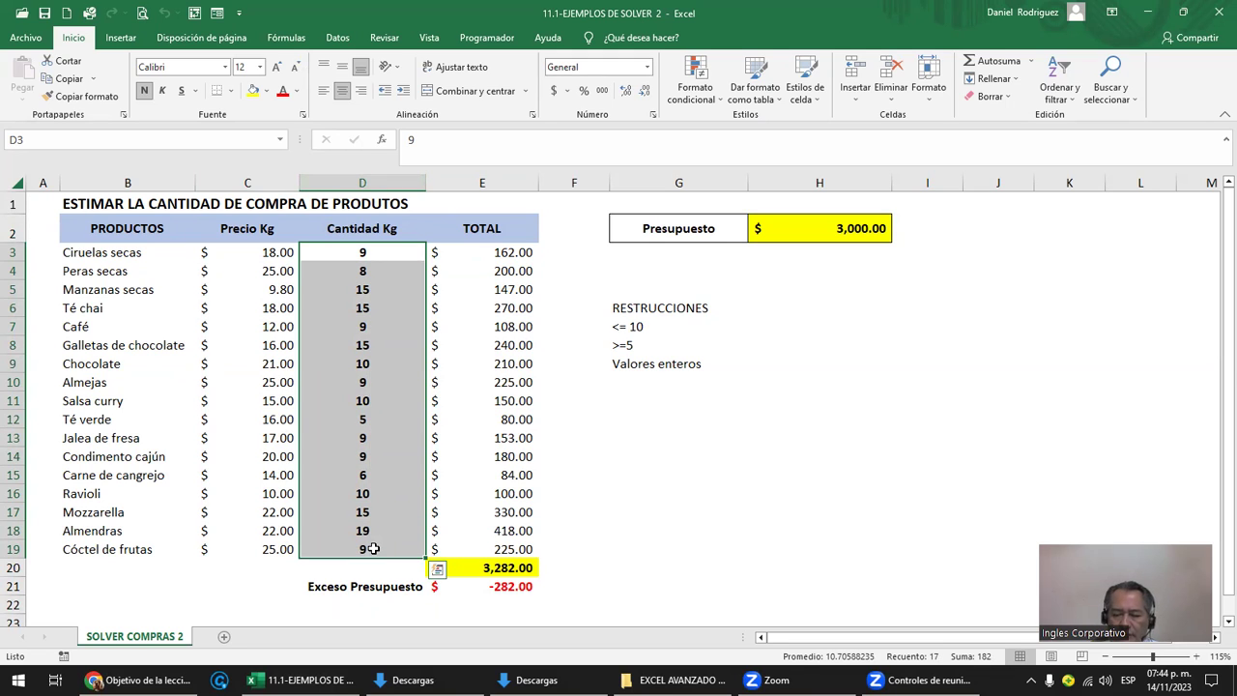
pyautogui.press('Delete')
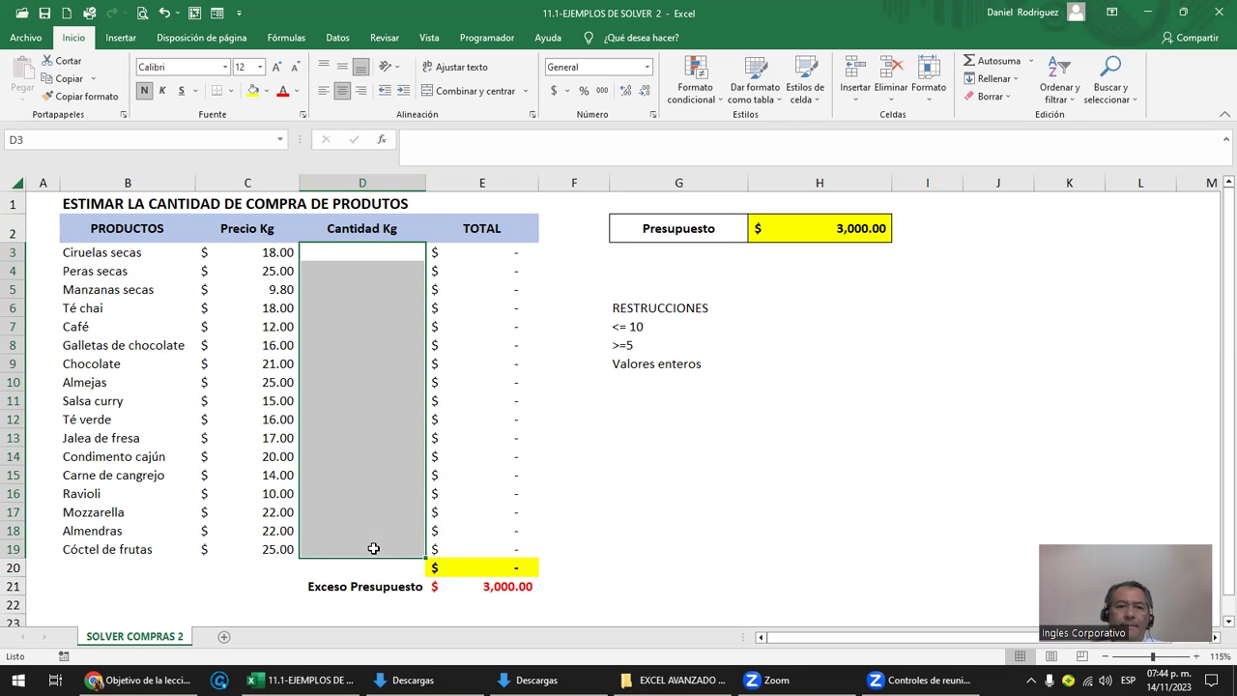
pyautogui.hotkey('ctrl', 'v')
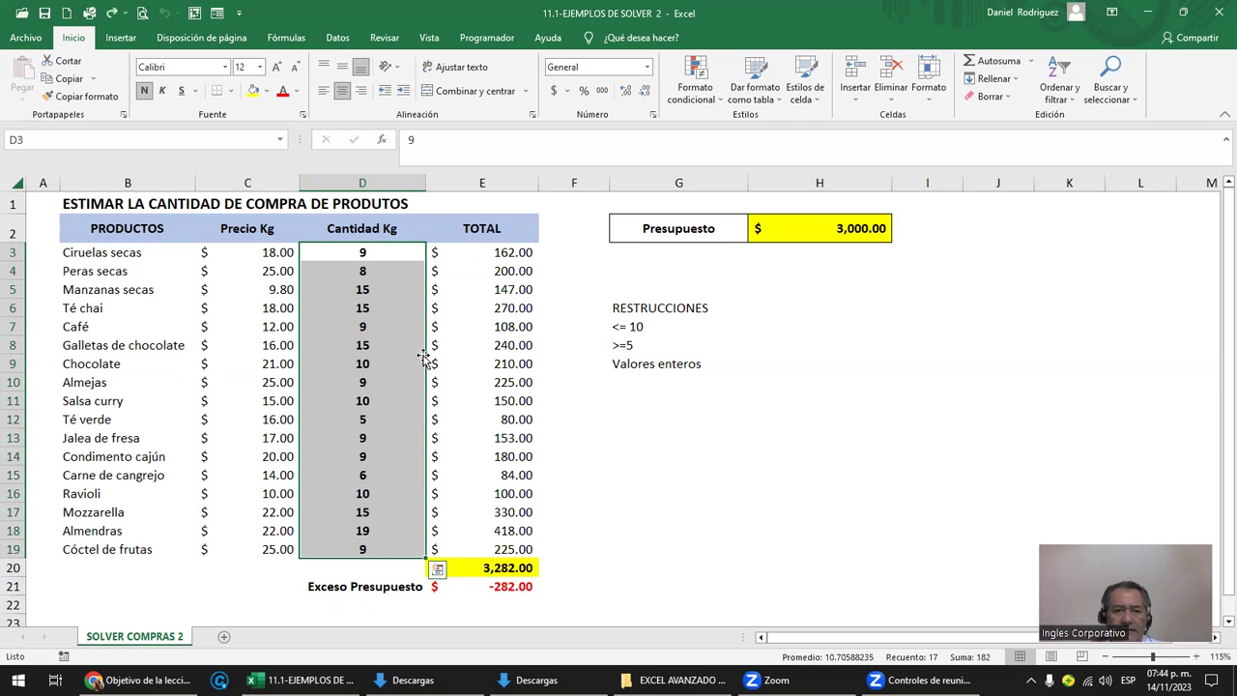
pyautogui.click(861, 232)
pyautogui.click(357, 257)
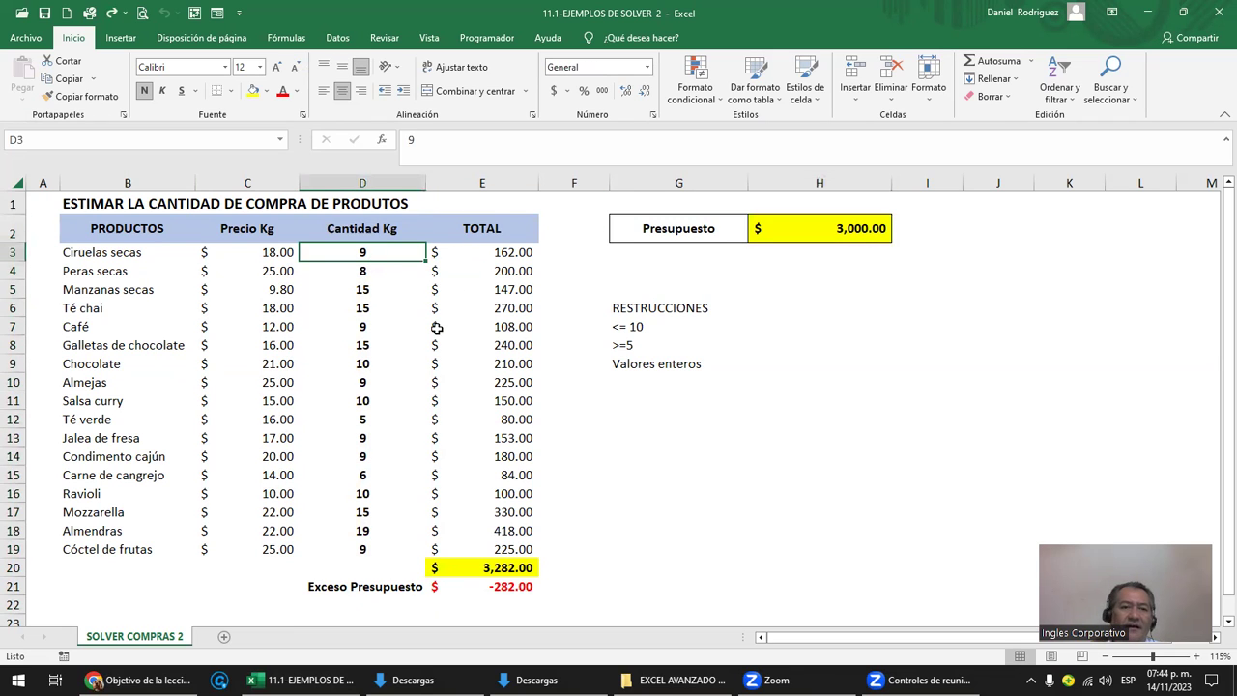
pyautogui.write('10')
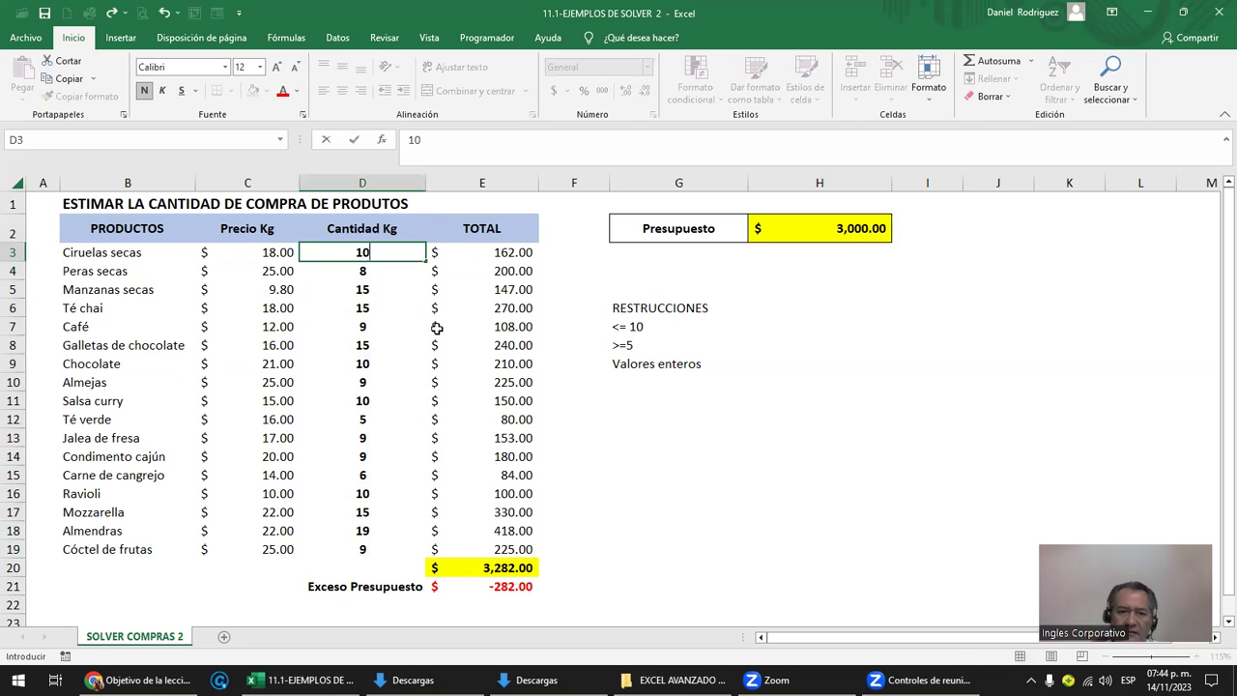
pyautogui.press('Escape')
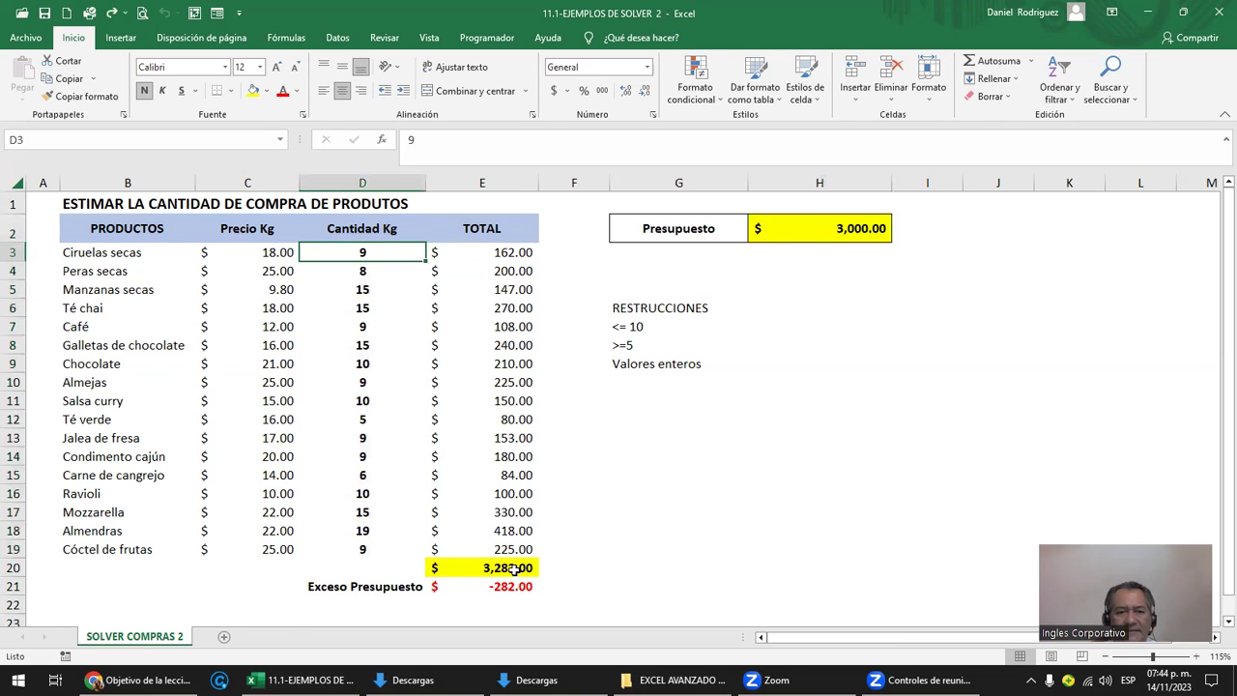
# Step: Set the Té chai, Galletas de chocolate and Mozzarella quantities to 10 kg each
pyautogui.click(508, 570)
pyautogui.click(362, 310)
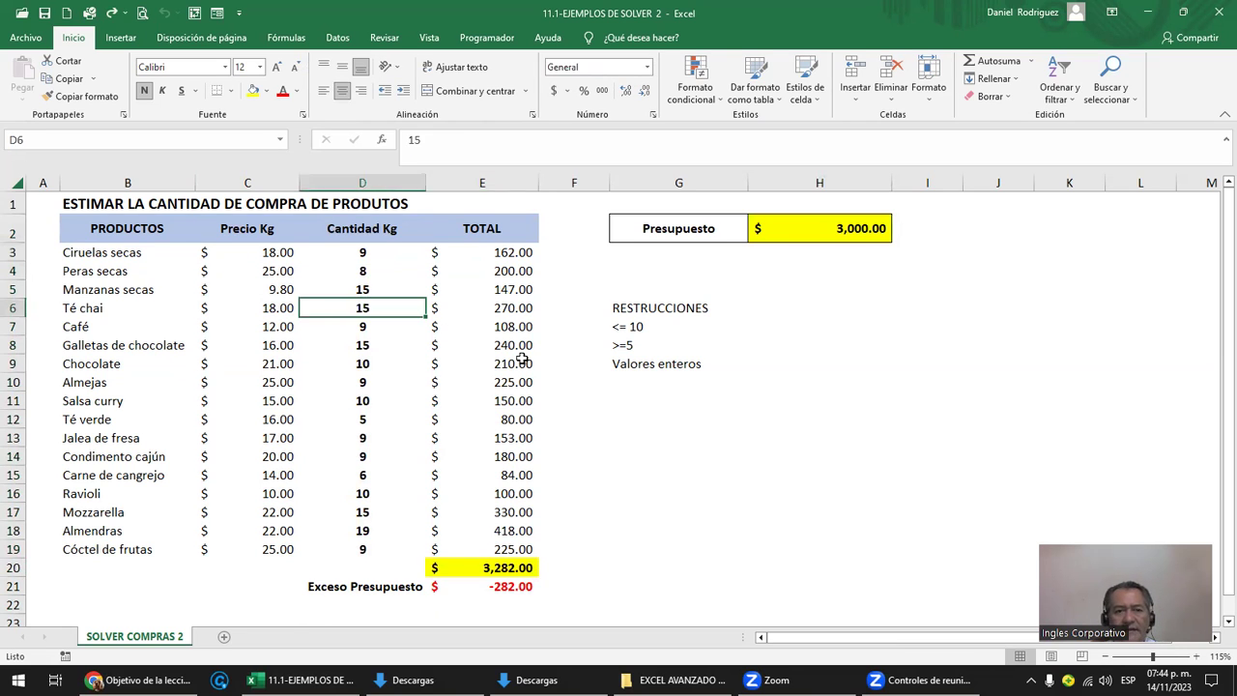
pyautogui.write('10')
pyautogui.press('Return')
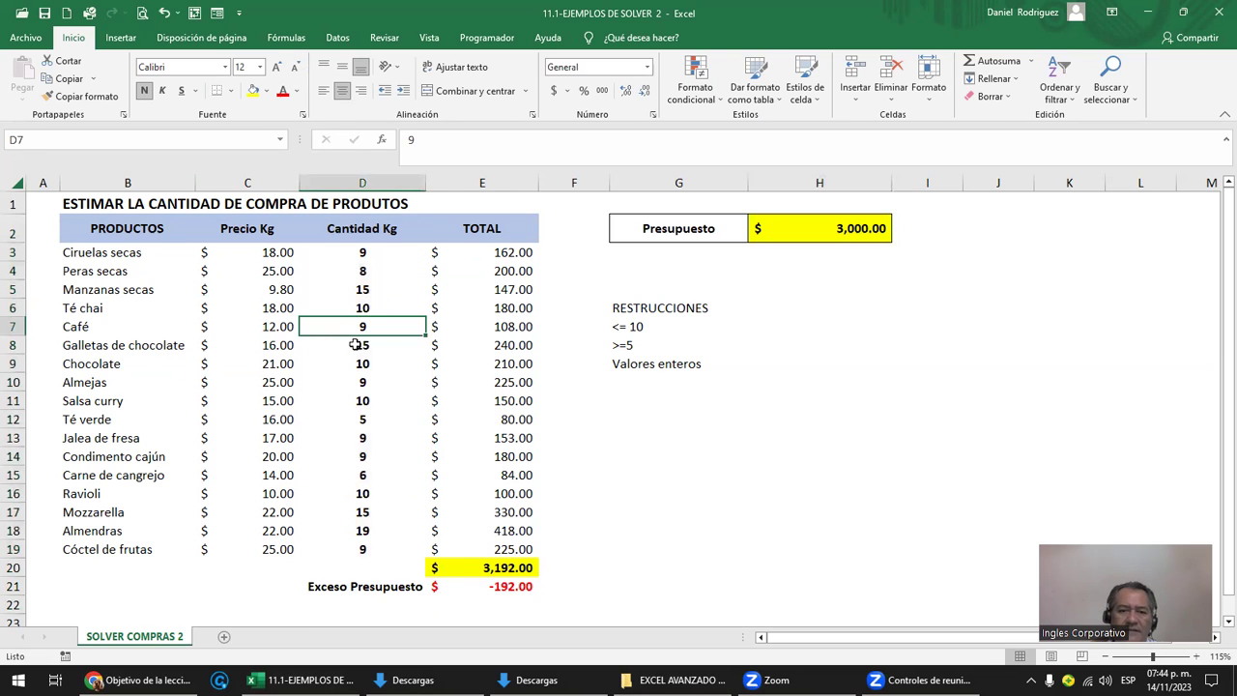
pyautogui.click(356, 345)
pyautogui.write('10')
pyautogui.press('Return')
pyautogui.press('Down')
pyautogui.press('Down')
pyautogui.press('Down')
pyautogui.press('Down')
pyautogui.press('Down')
pyautogui.press('Down')
pyautogui.press('Down')
pyautogui.press('Down')
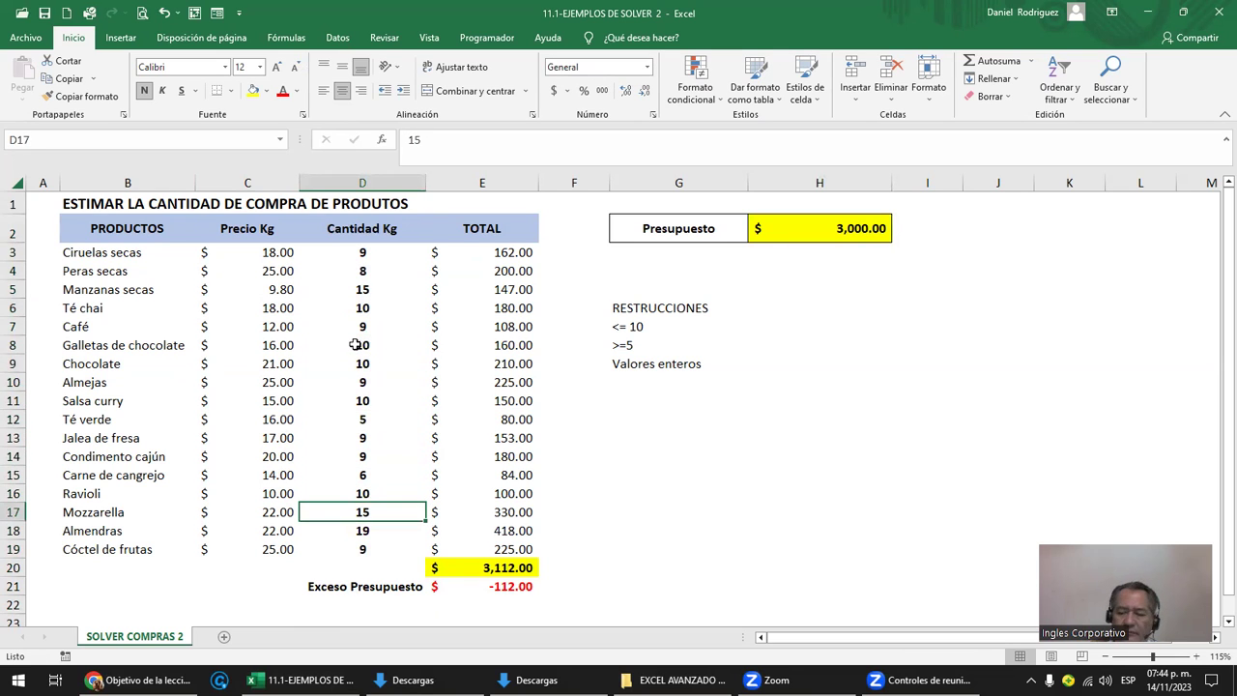
pyautogui.write('10')
pyautogui.press('Return')
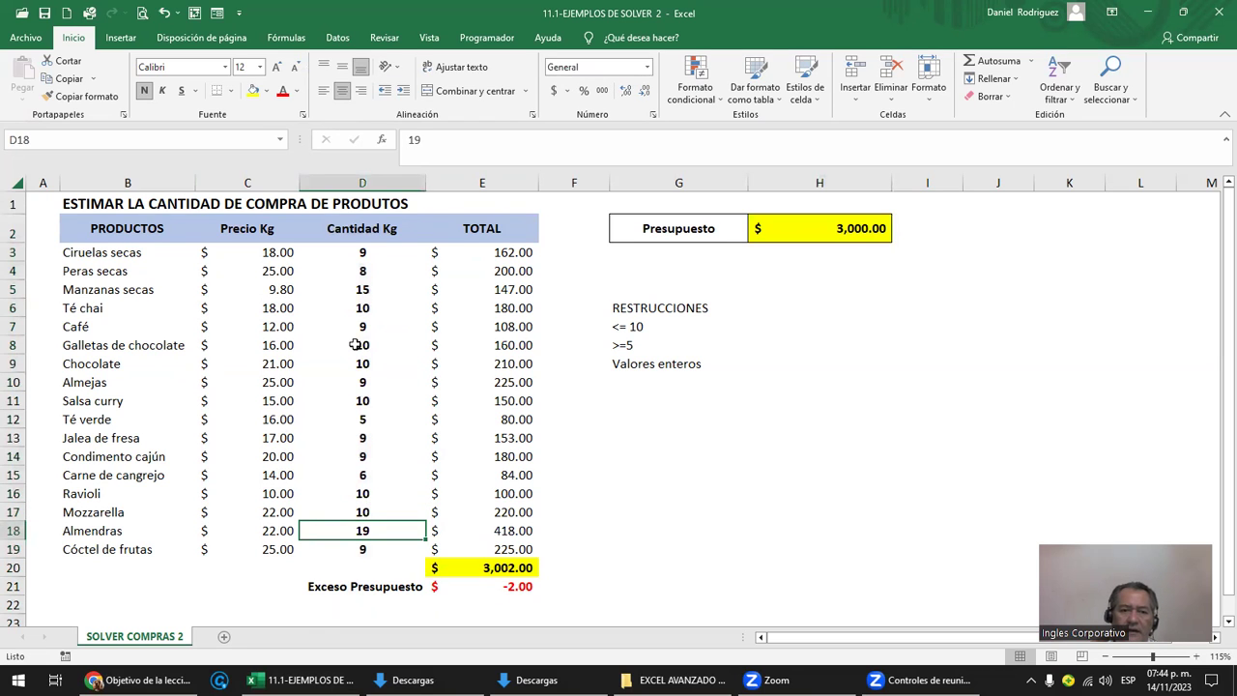
# Step: Keep Almendras at 19 kg and set Cóctel de frutas to 8 kg, totalling 2,977.00
pyautogui.write('18')
pyautogui.press('Return')
pyautogui.press('Up')
pyautogui.write('19')
pyautogui.press('Return')
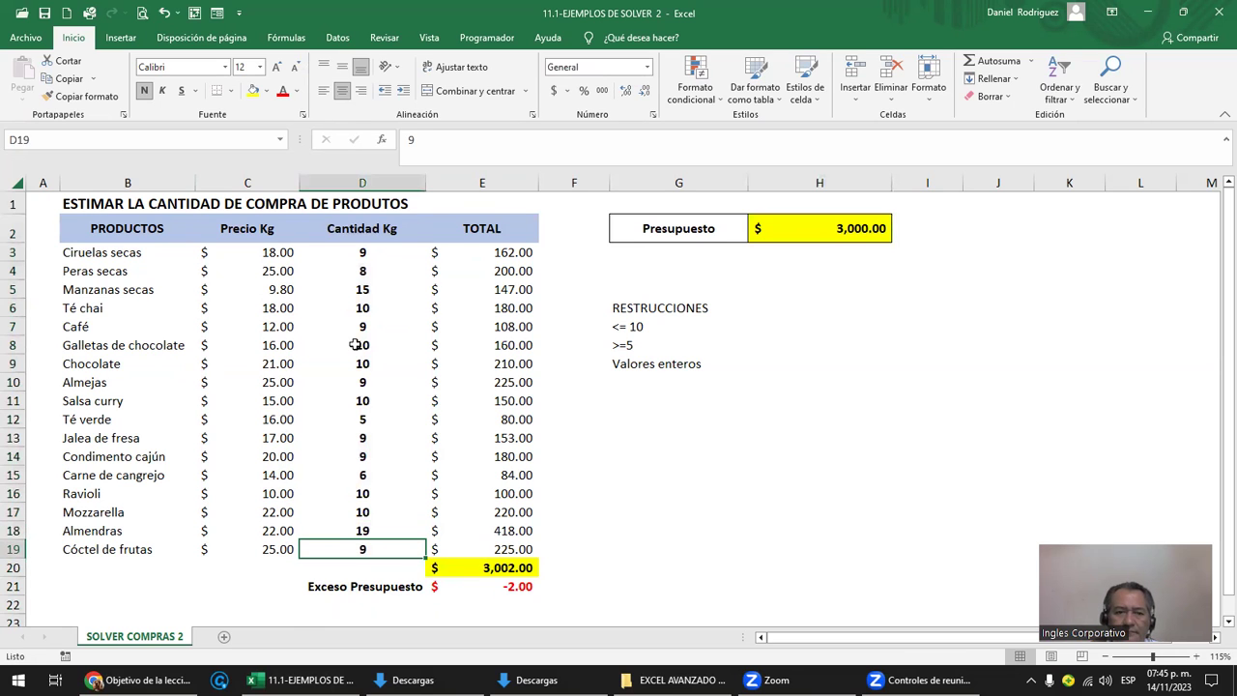
pyautogui.press('Up')
pyautogui.press('Up')
pyautogui.press('Down')
pyautogui.press('Down')
pyautogui.write('8')
pyautogui.press('Return')
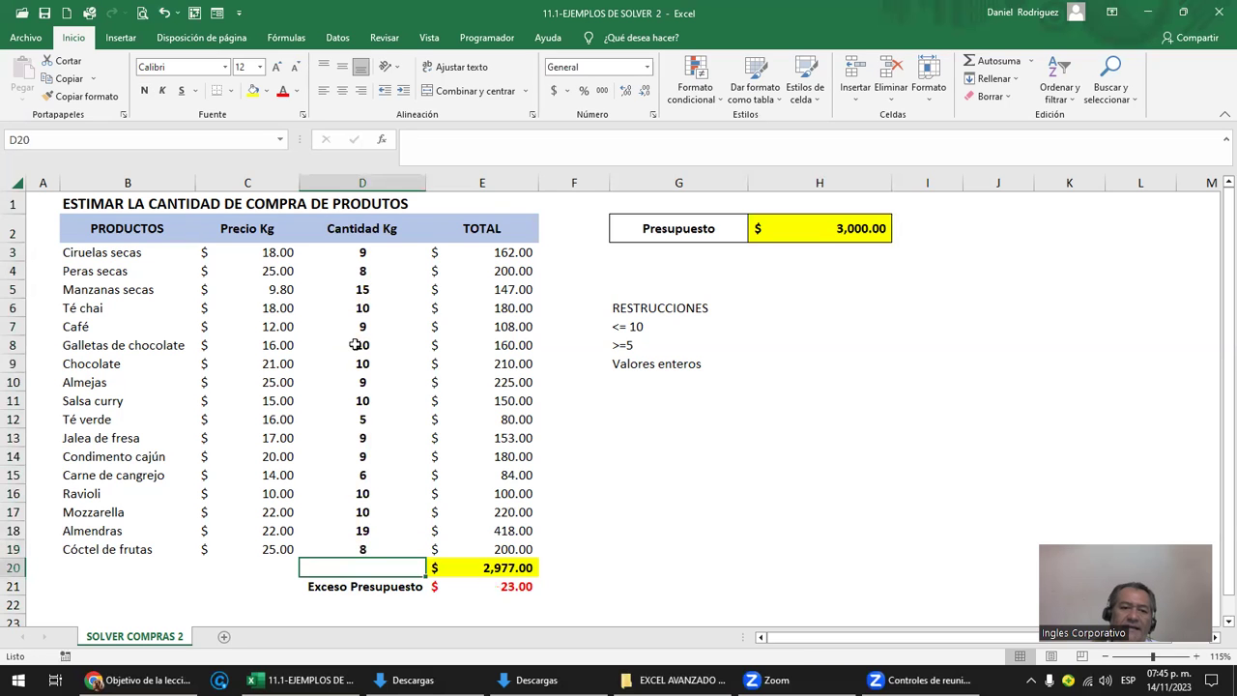
pyautogui.press('Up')
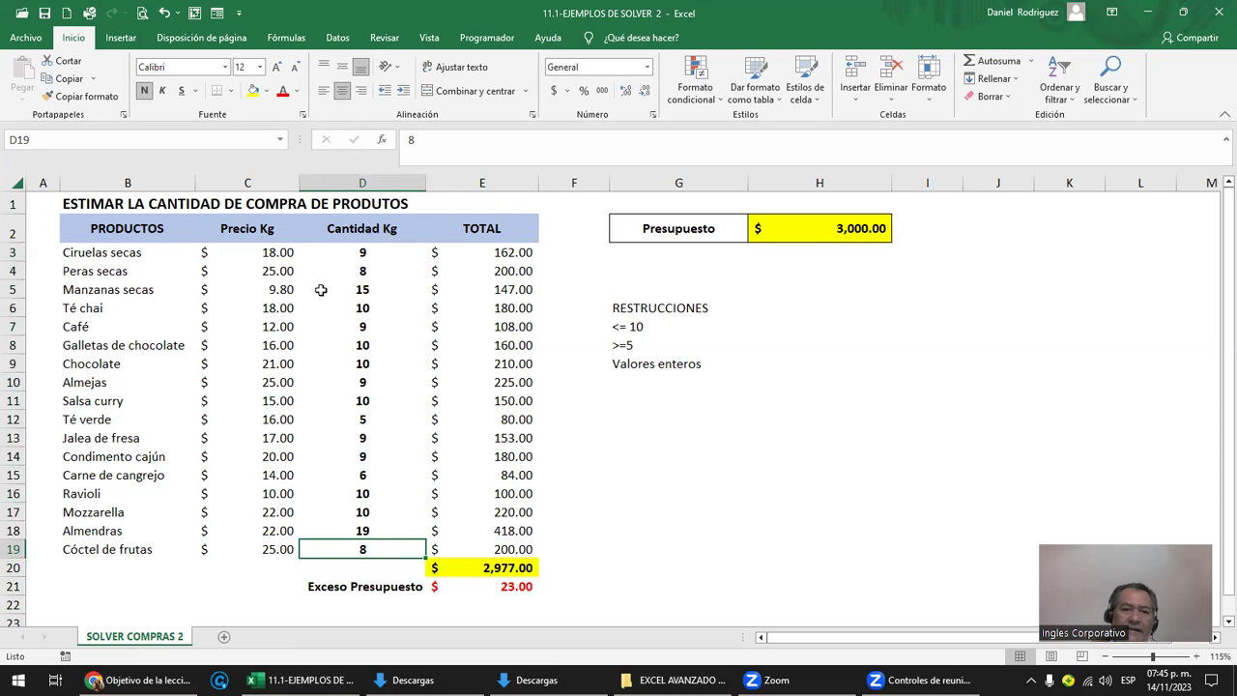
pyautogui.click(359, 255)
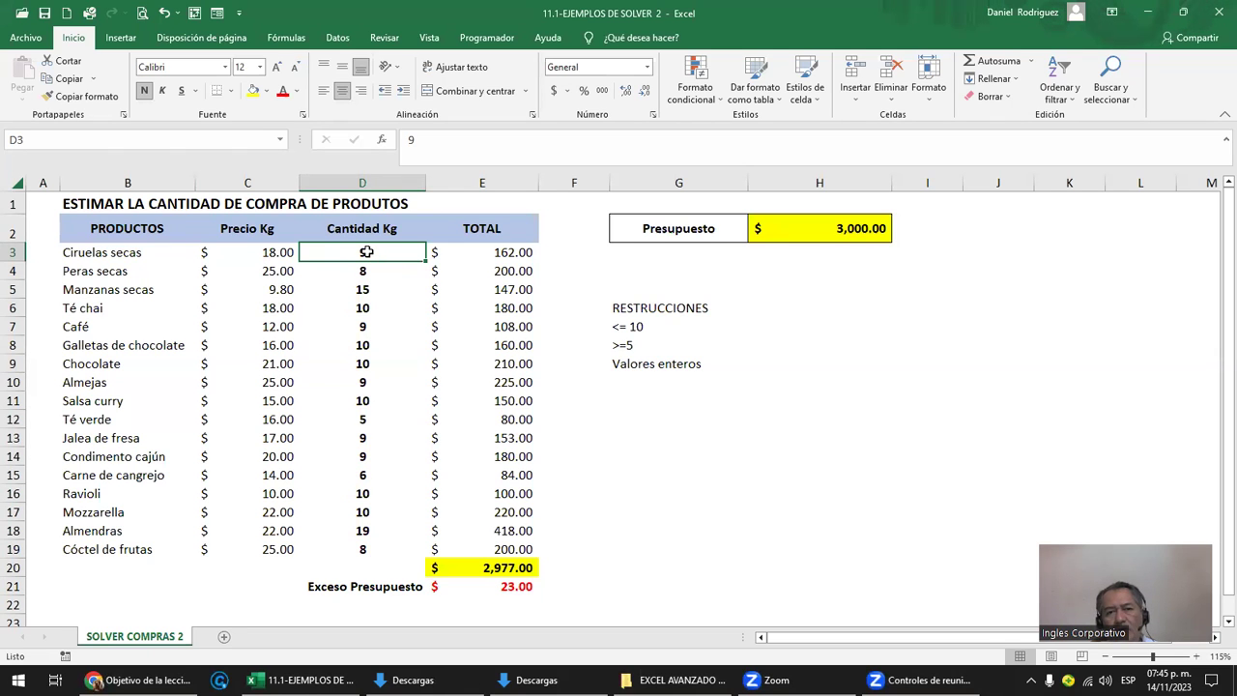
# Step: Clear quantities D3:D19 and inspect the line formula in E3 and the SUMA total in E20
pyautogui.moveTo(366, 252); pyautogui.dragTo(382, 559)
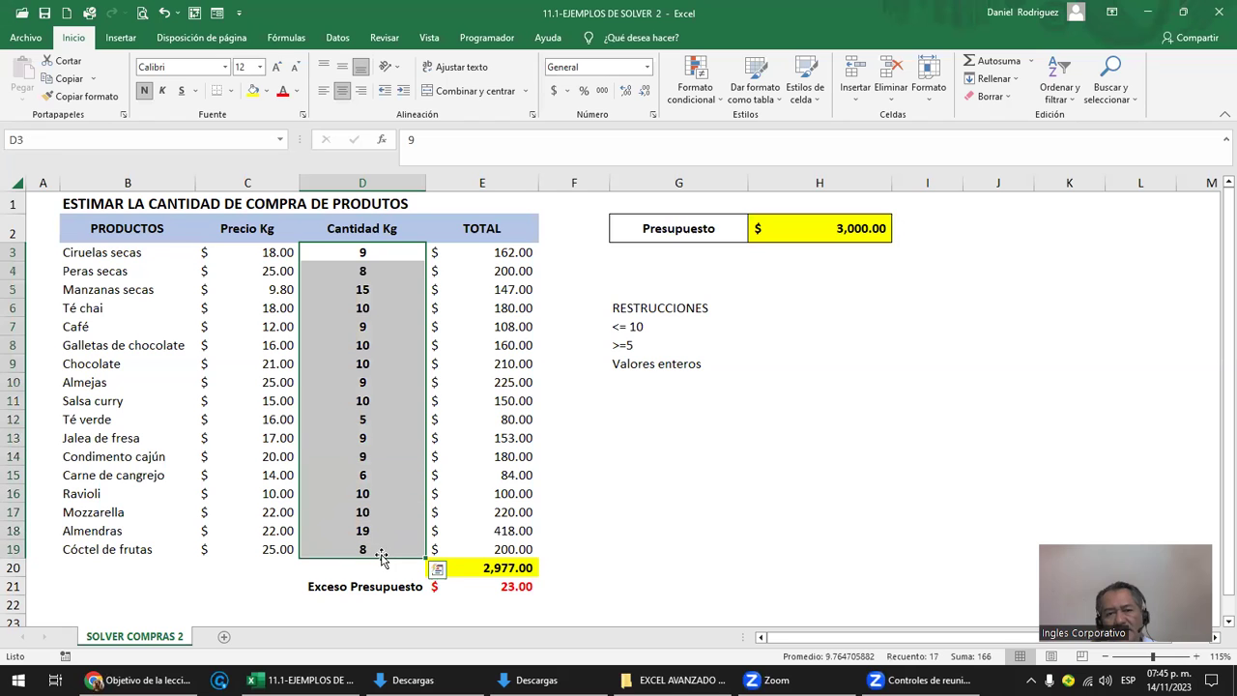
pyautogui.press('Delete')
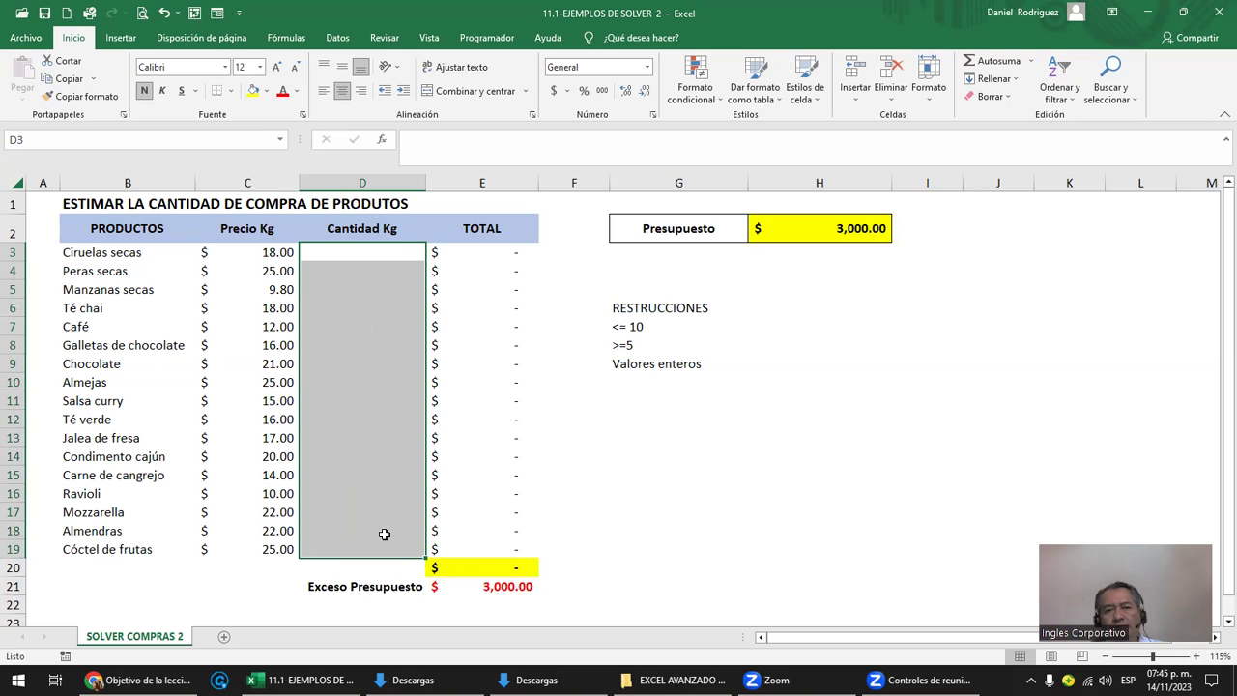
pyautogui.doubleClick(515, 253)
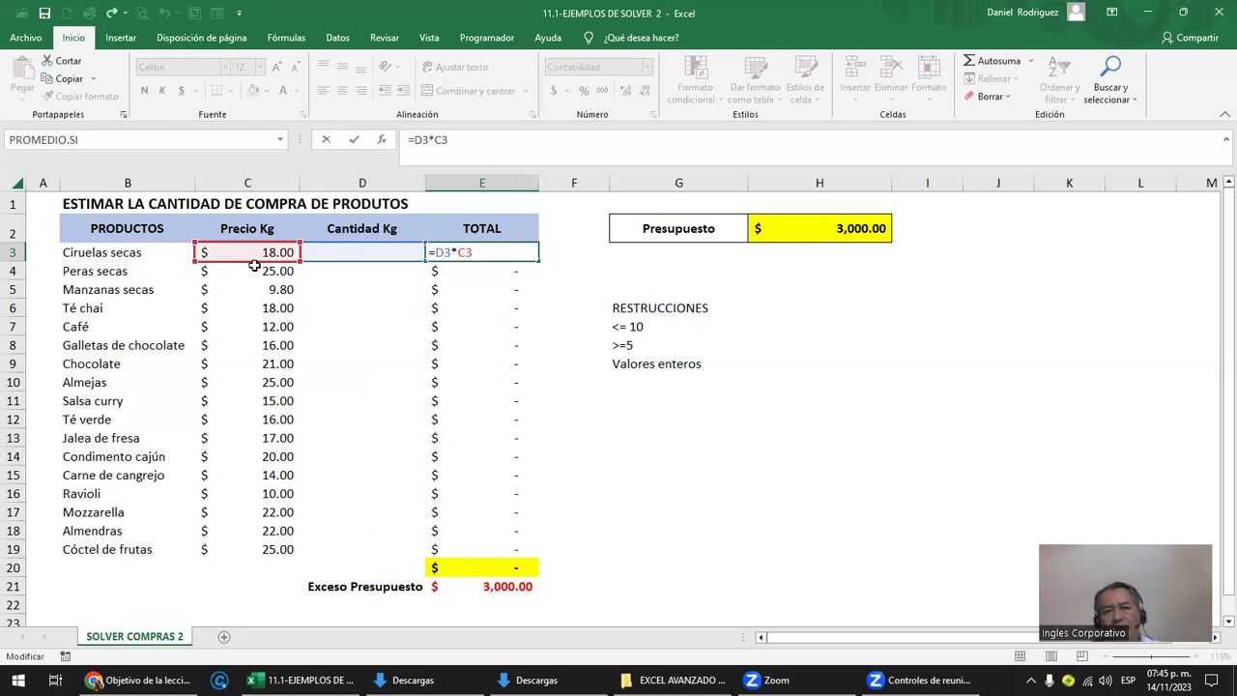
pyautogui.click(498, 261)
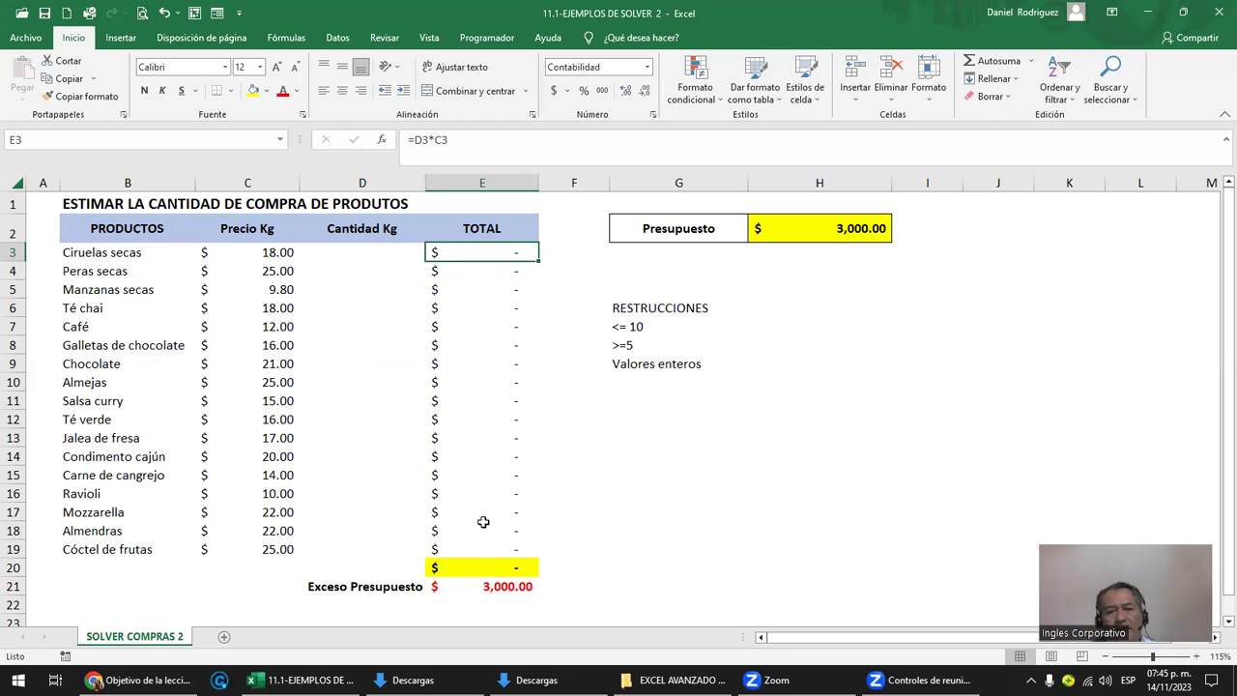
pyautogui.click(478, 572)
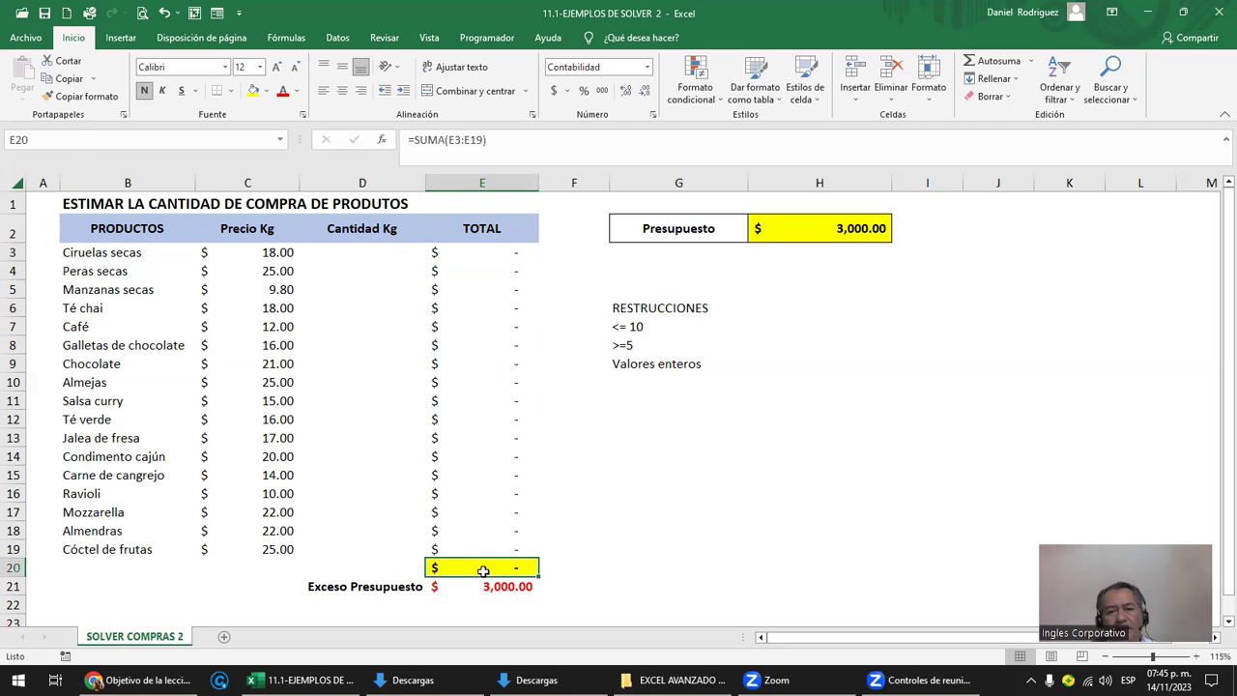
pyautogui.doubleClick(477, 570)
pyautogui.press('Return')
# Step: Review the 3,000 budget in H2, the column G restrictions like <= 10, and the E20 total
pyautogui.click(841, 235)
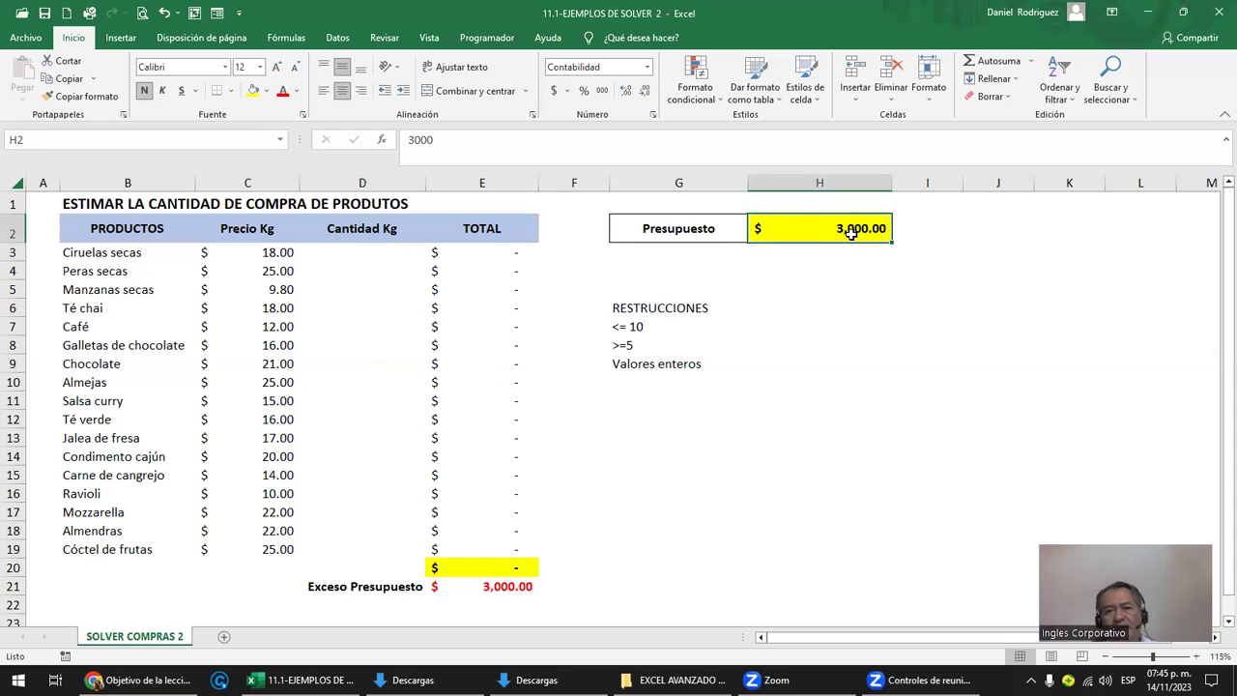
pyautogui.moveTo(622, 314); pyautogui.dragTo(712, 378)
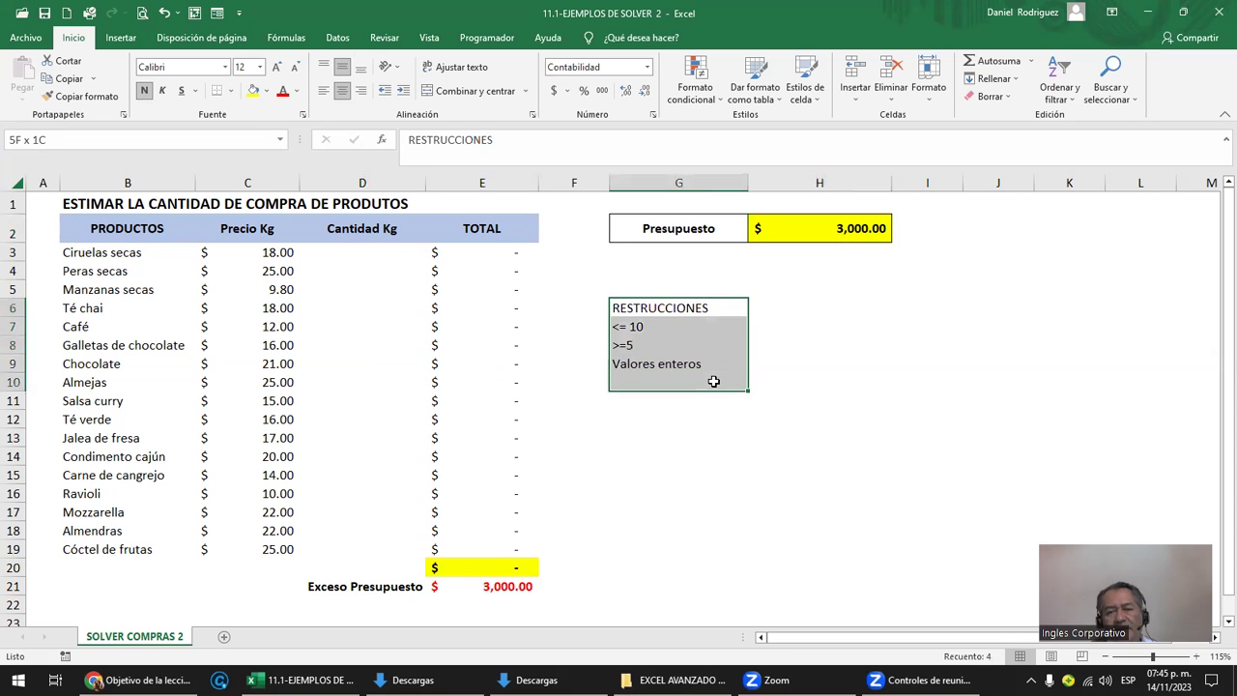
pyautogui.click(669, 494)
pyautogui.click(644, 322)
pyautogui.click(664, 409)
pyautogui.click(479, 268)
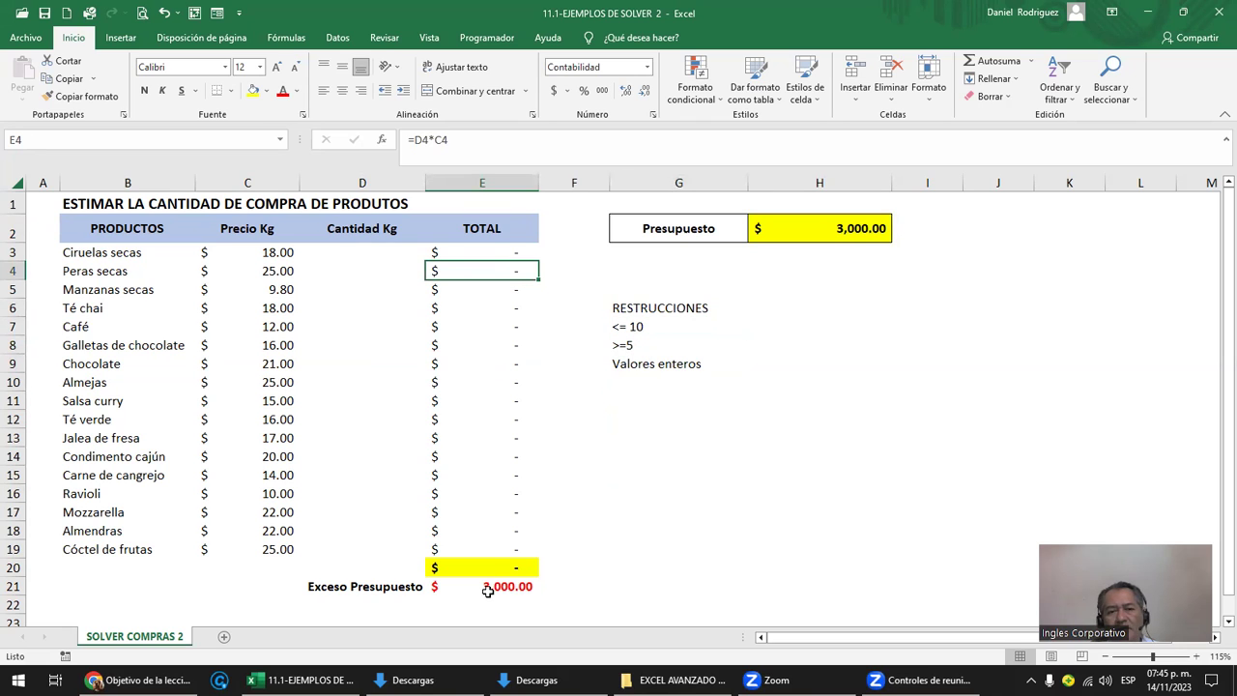
pyautogui.click(357, 259)
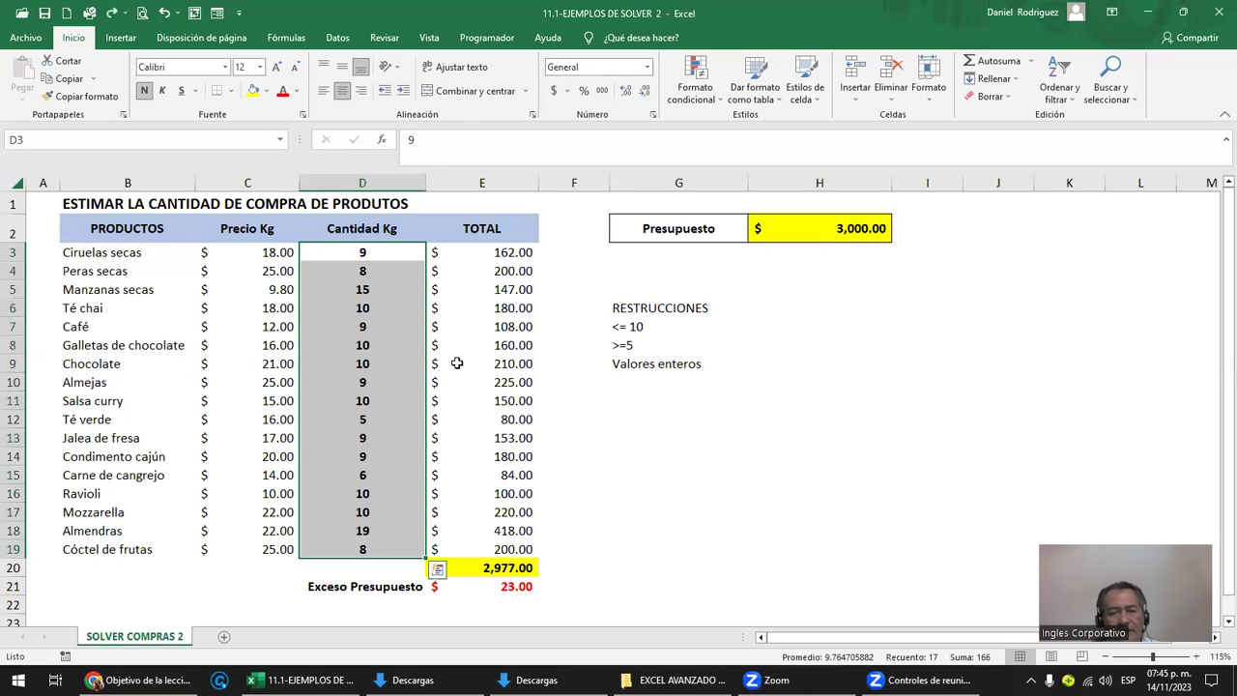
pyautogui.click(507, 568)
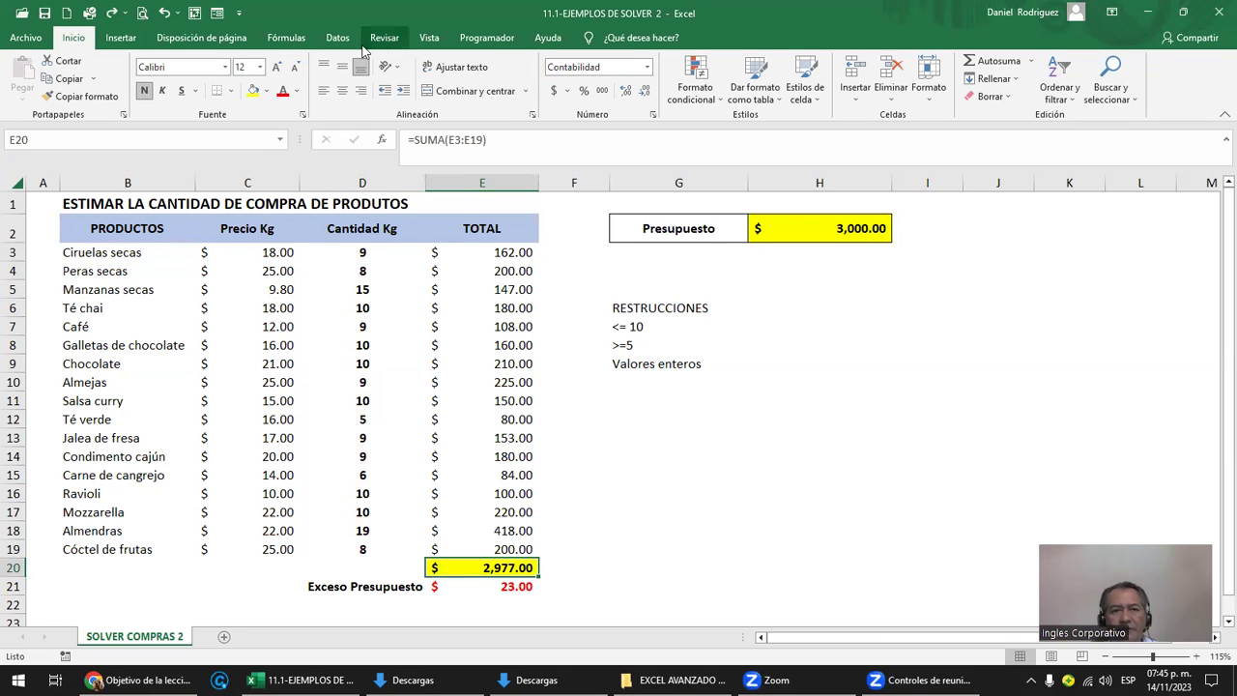
pyautogui.click(338, 38)
# Step: Set Solver's objective to $E$20 with a target value of 3000
pyautogui.click(1042, 64)
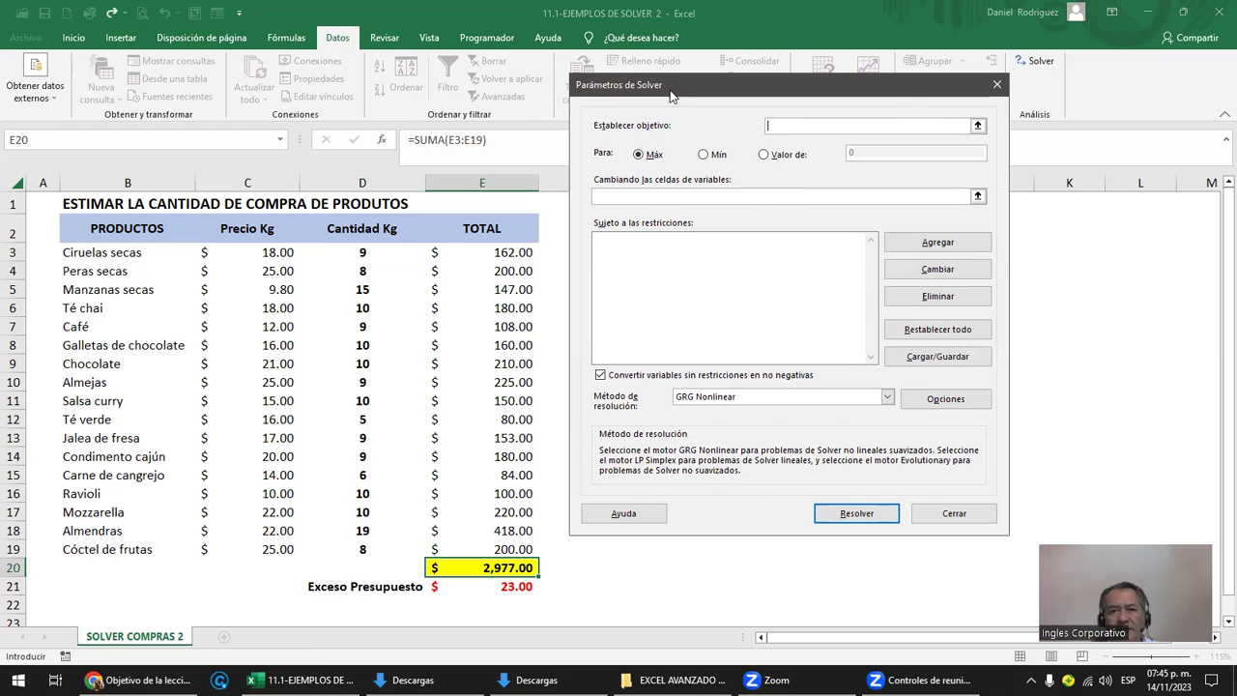
pyautogui.moveTo(671, 94); pyautogui.dragTo(694, 146)
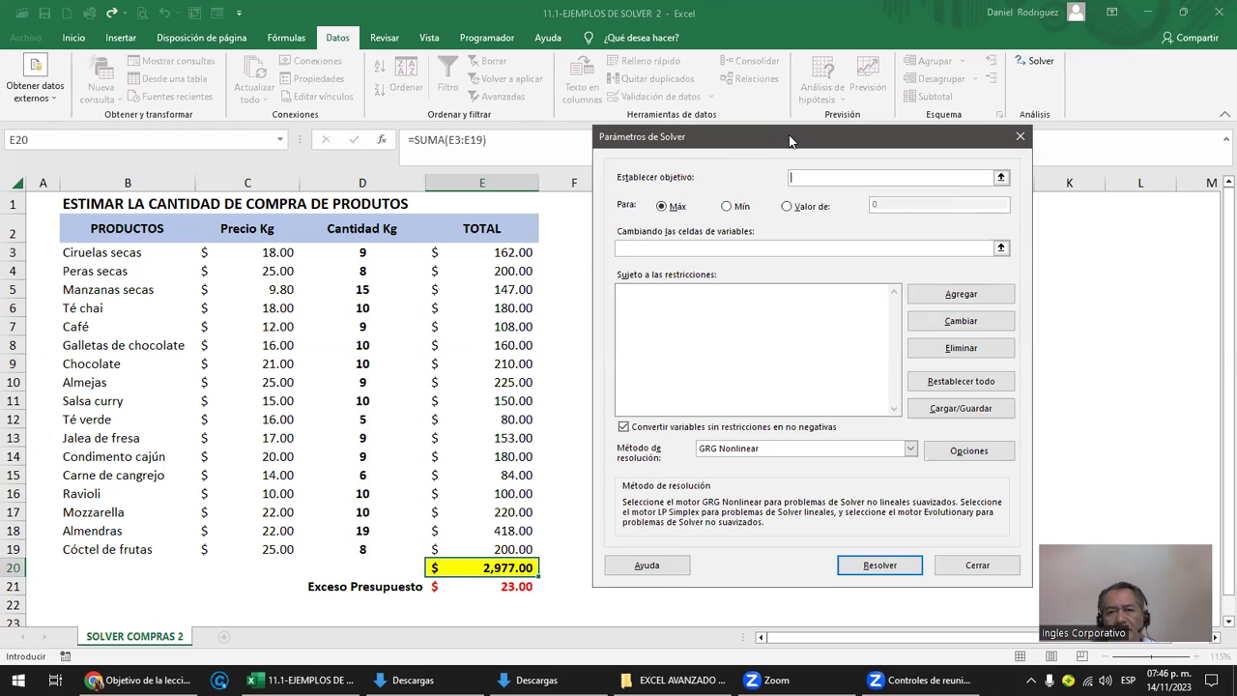
pyautogui.moveTo(788, 141); pyautogui.dragTo(795, 261)
pyautogui.click(510, 567)
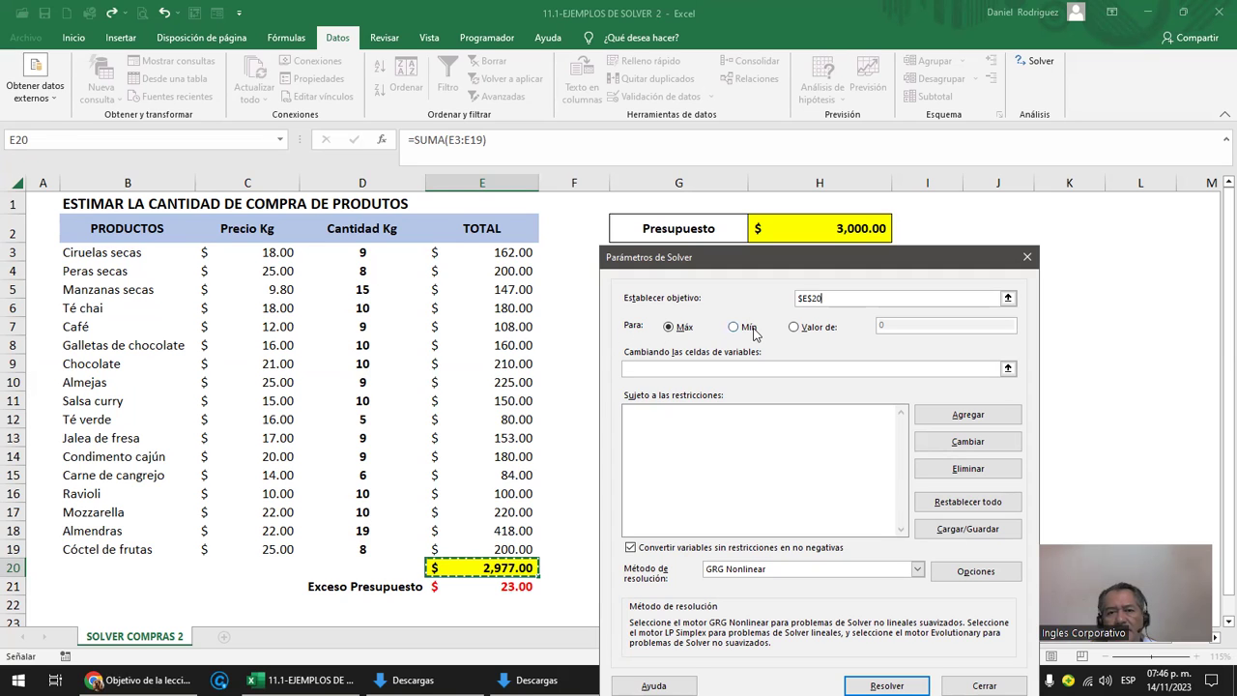
pyautogui.click(794, 328)
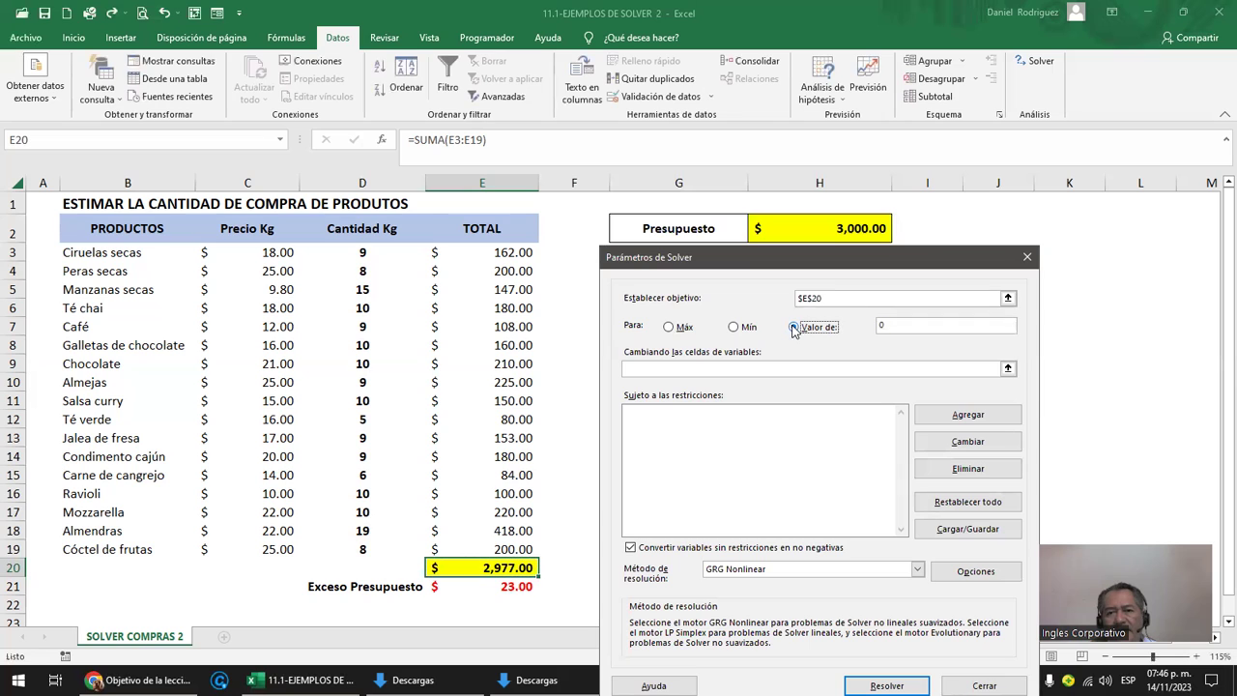
pyautogui.doubleClick(893, 323)
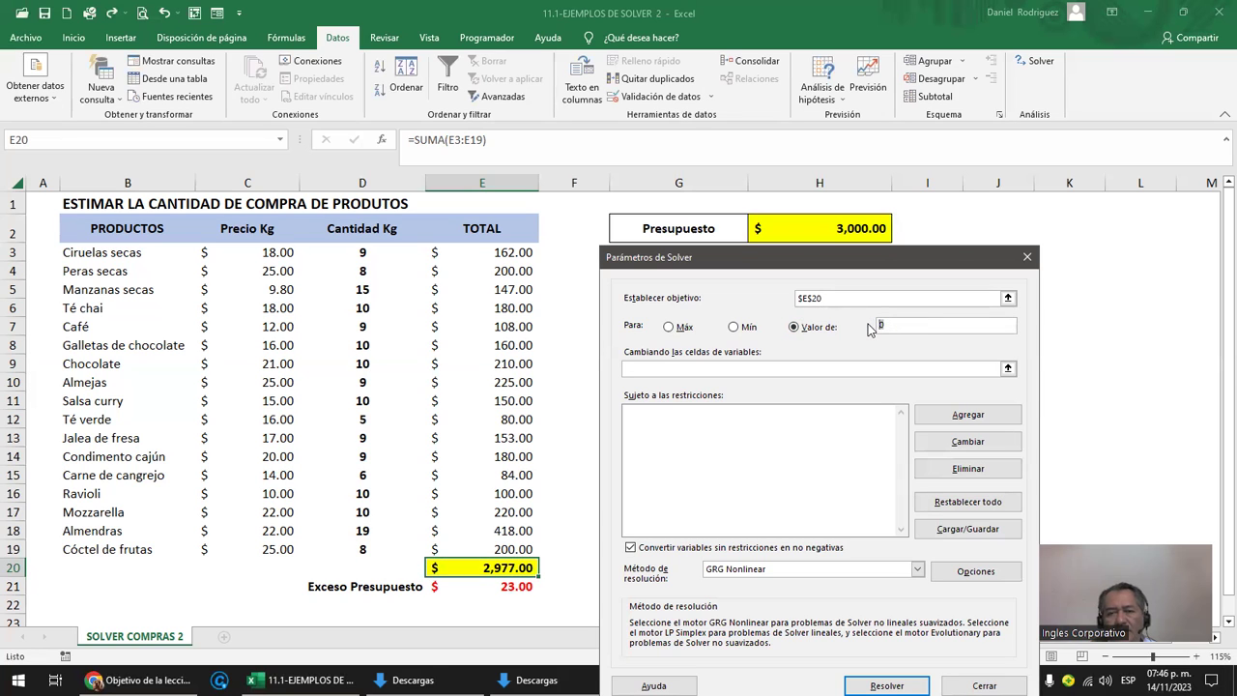
pyautogui.write('3000')
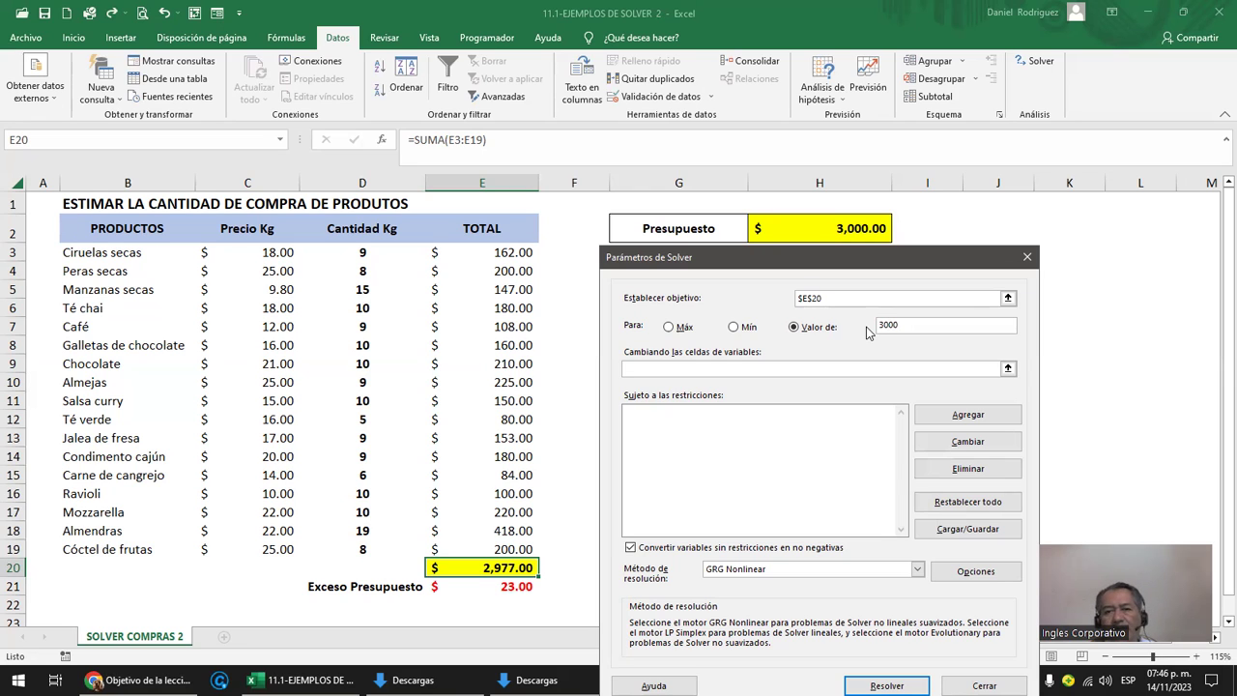
# Step: Vary $D$3:$D$19 and solve, bringing the E20 total to exactly $3,000.00
pyautogui.click(850, 369)
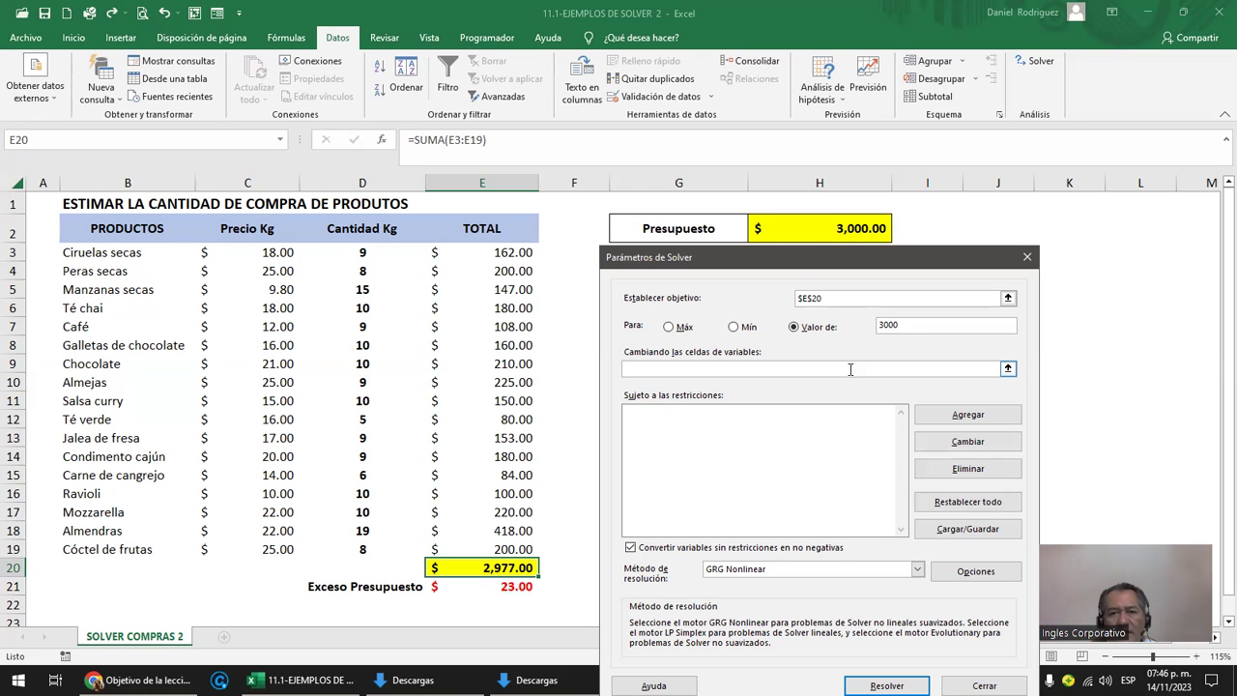
pyautogui.click(827, 369)
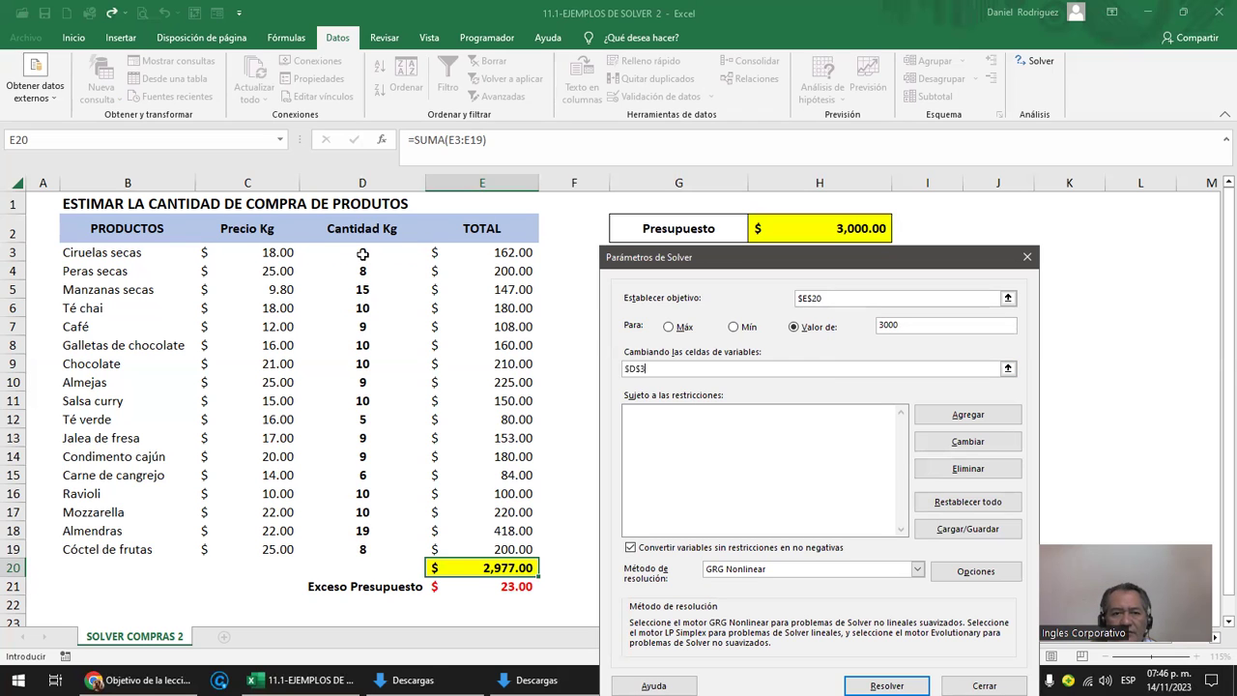
pyautogui.moveTo(363, 253); pyautogui.dragTo(377, 549)
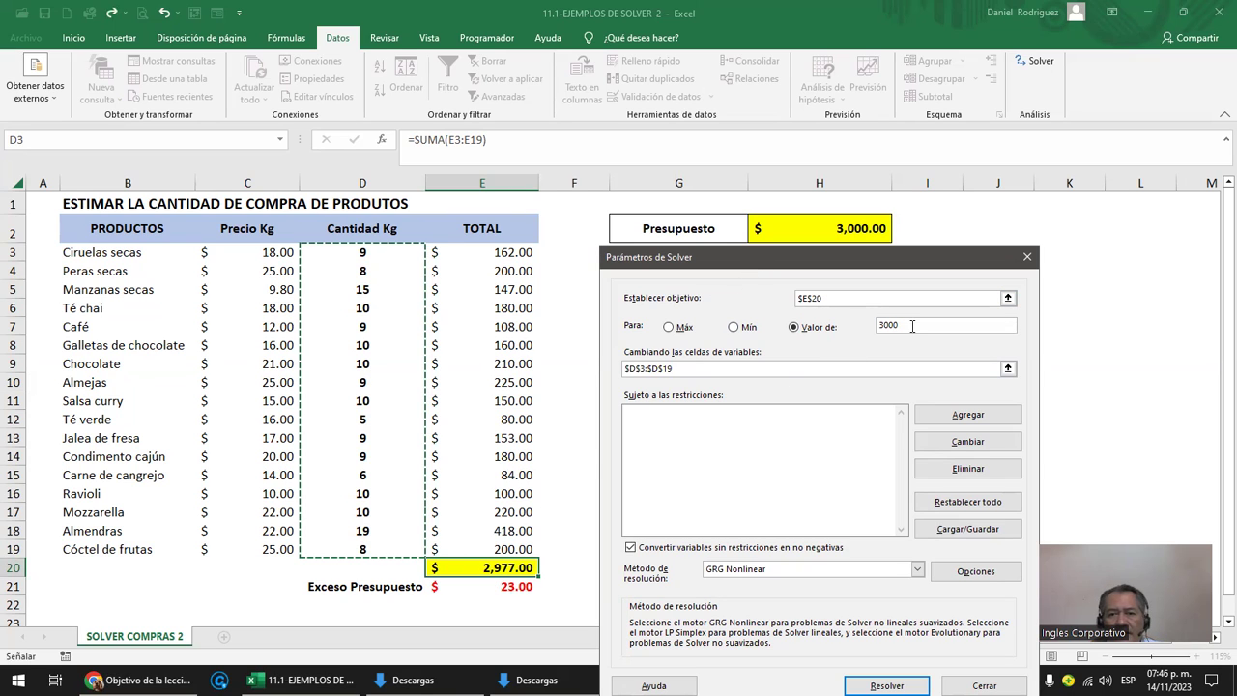
pyautogui.moveTo(901, 328); pyautogui.dragTo(875, 332)
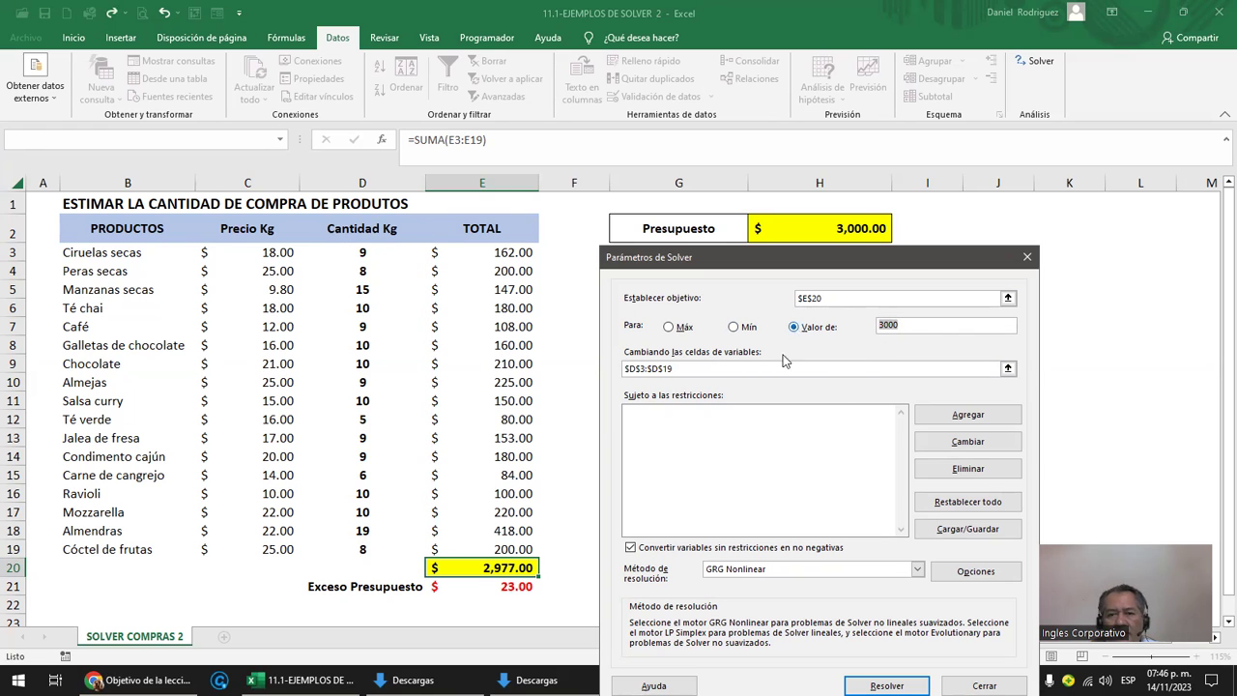
pyautogui.click(696, 369)
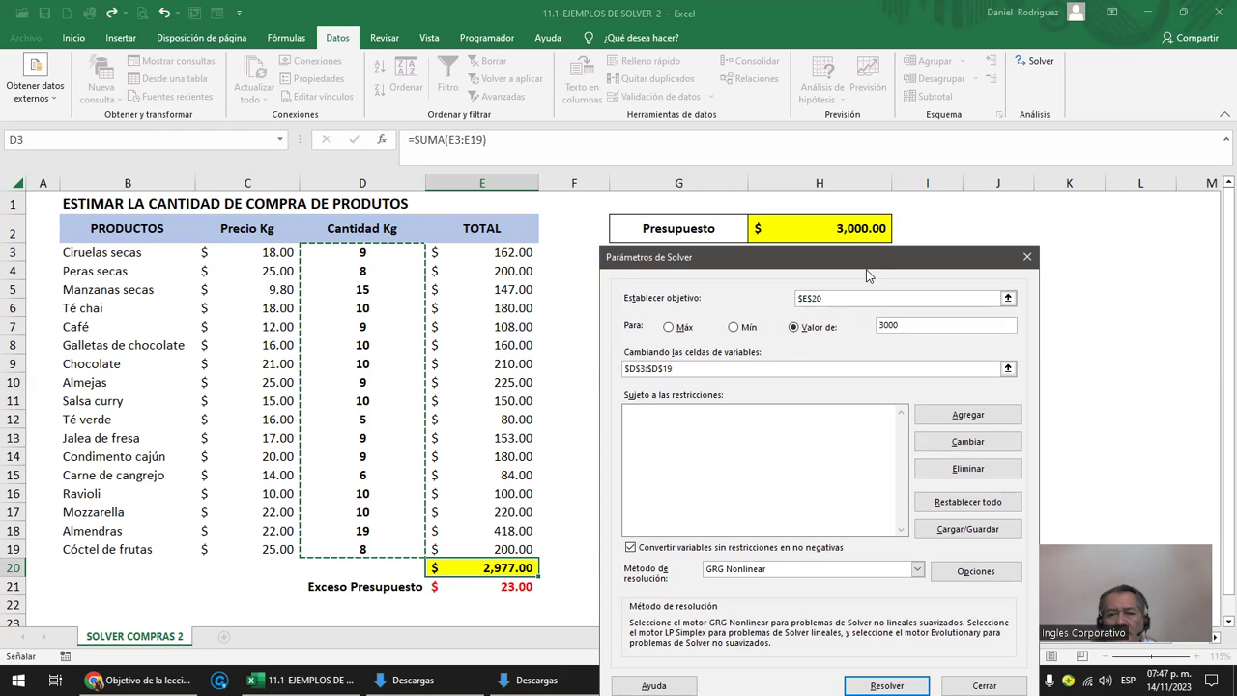
pyautogui.moveTo(860, 259); pyautogui.dragTo(859, 139)
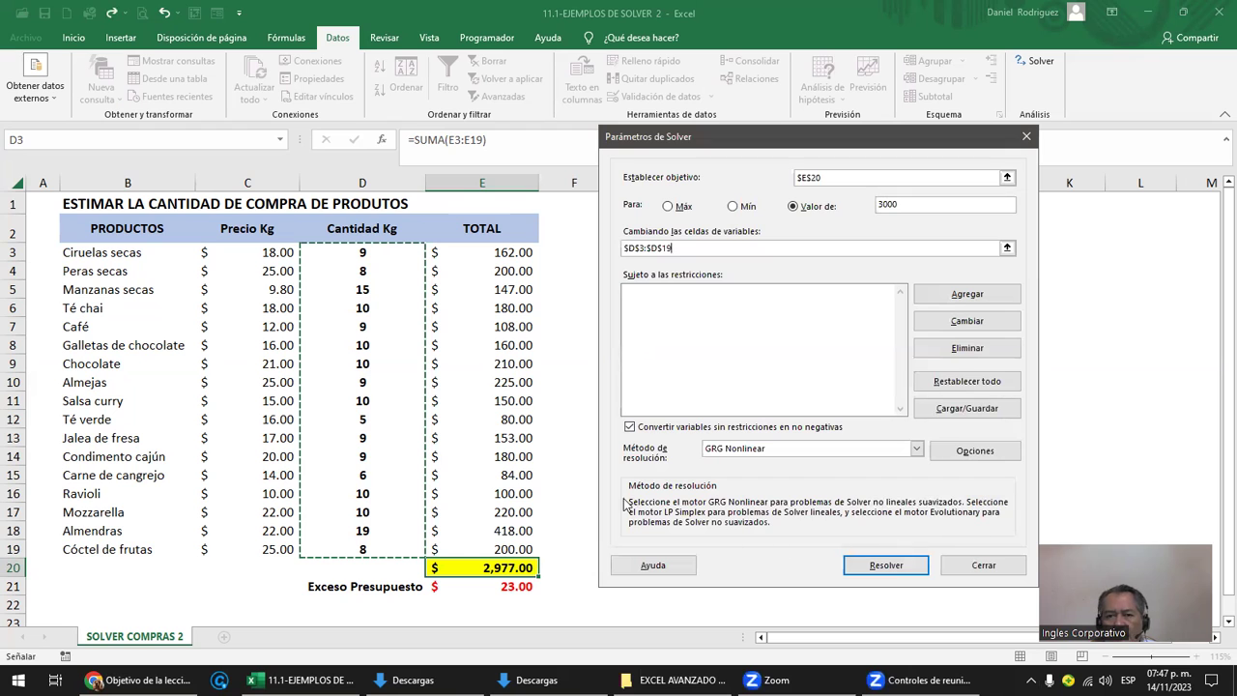
pyautogui.click(883, 568)
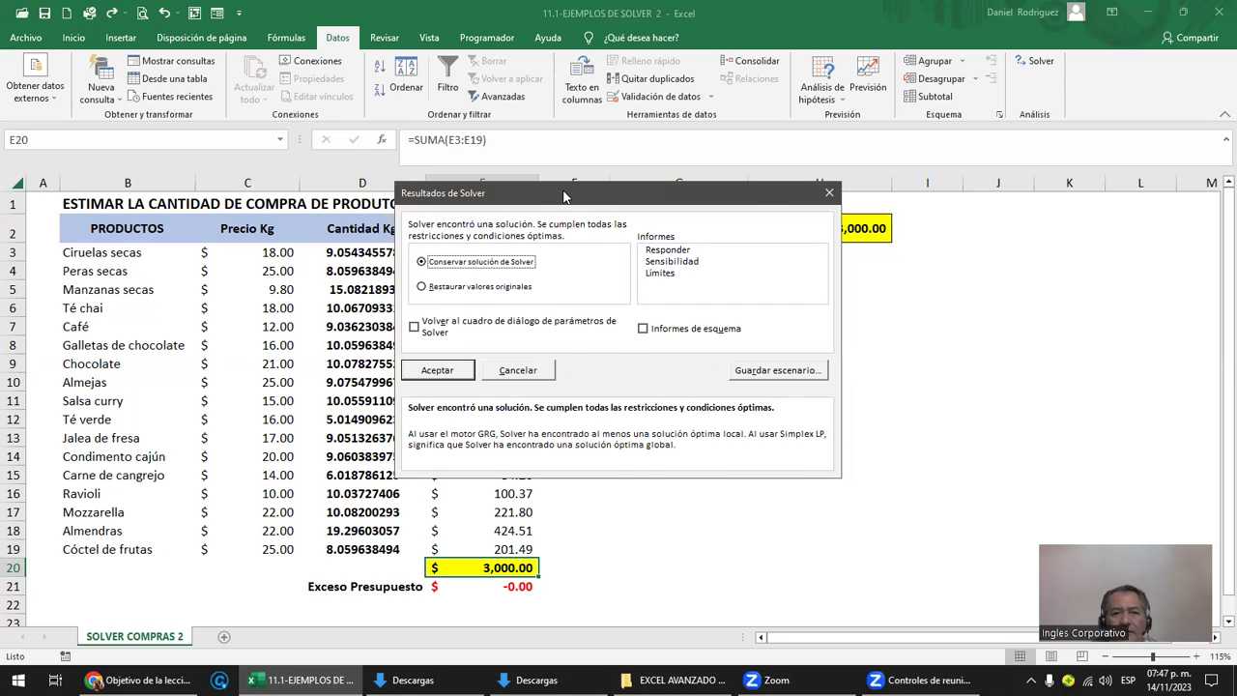
# Step: Keep the Solver solution, return to Solver Parameters, rerun it and accept the result
pyautogui.moveTo(565, 197); pyautogui.dragTo(782, 222)
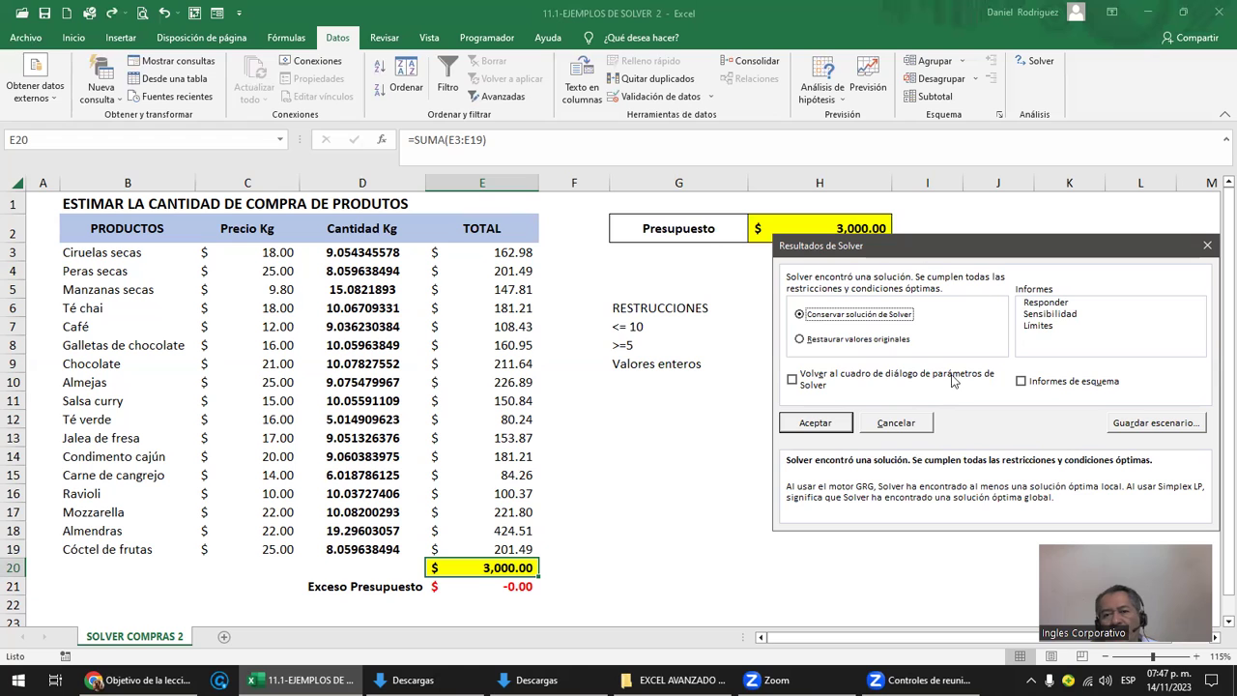
pyautogui.click(799, 388)
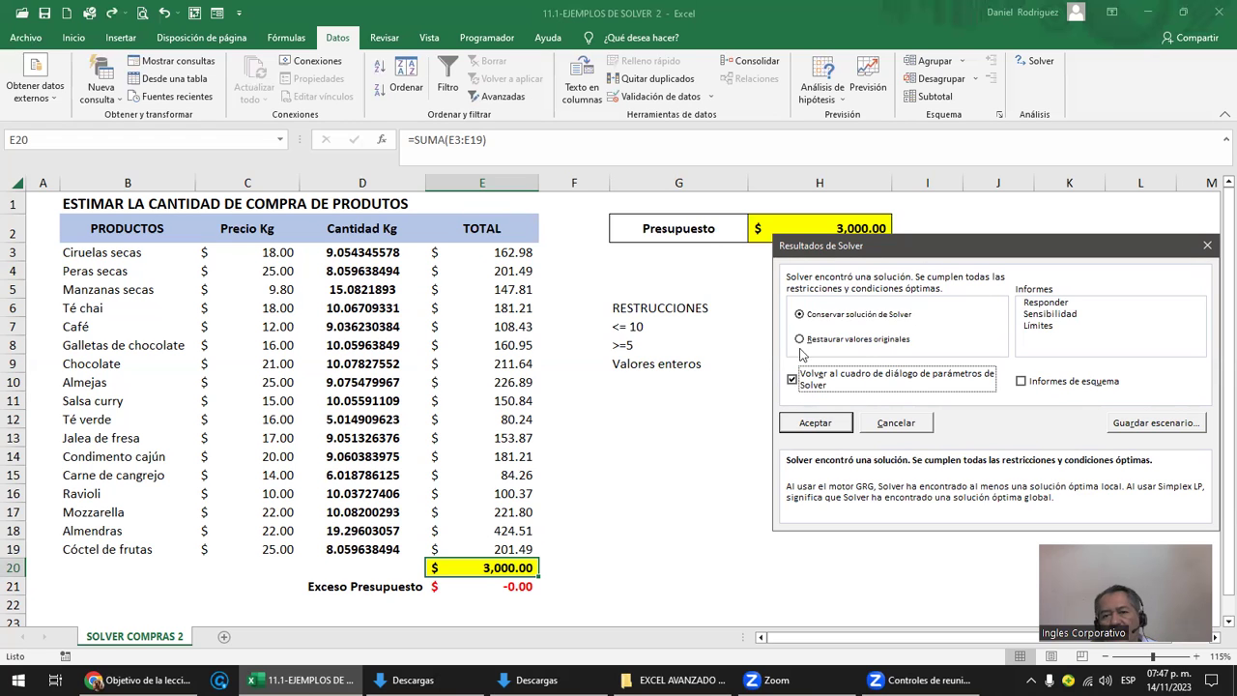
pyautogui.click(827, 425)
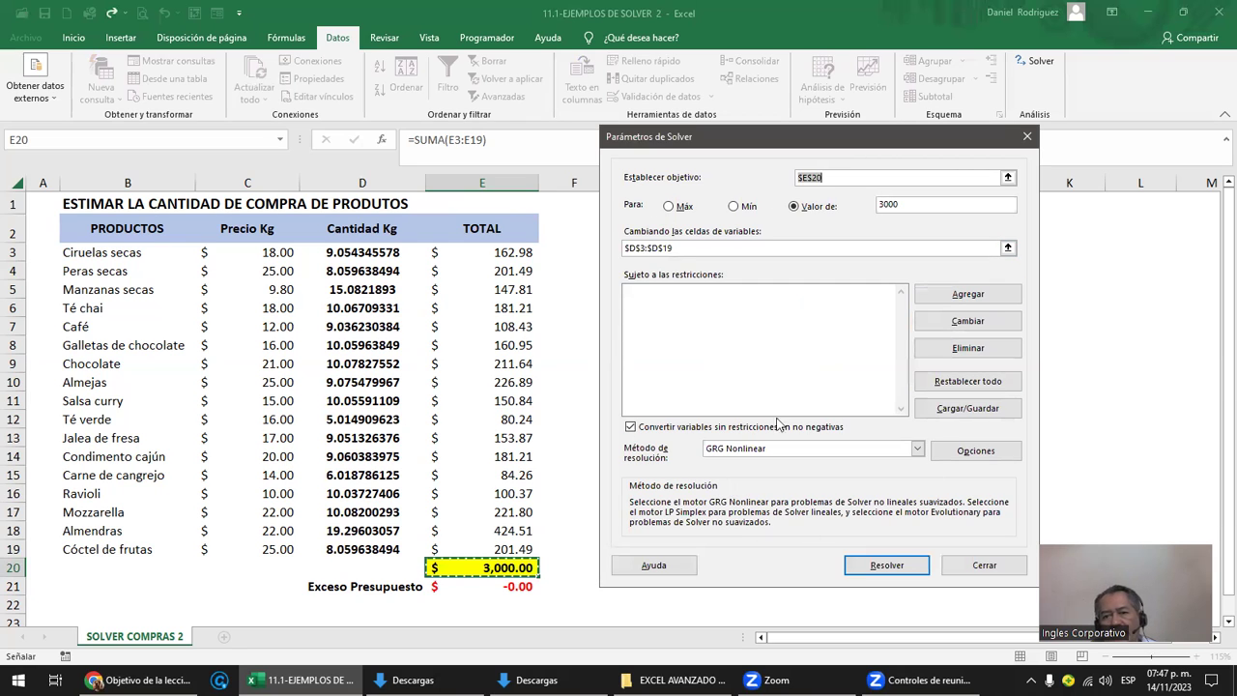
pyautogui.click(887, 567)
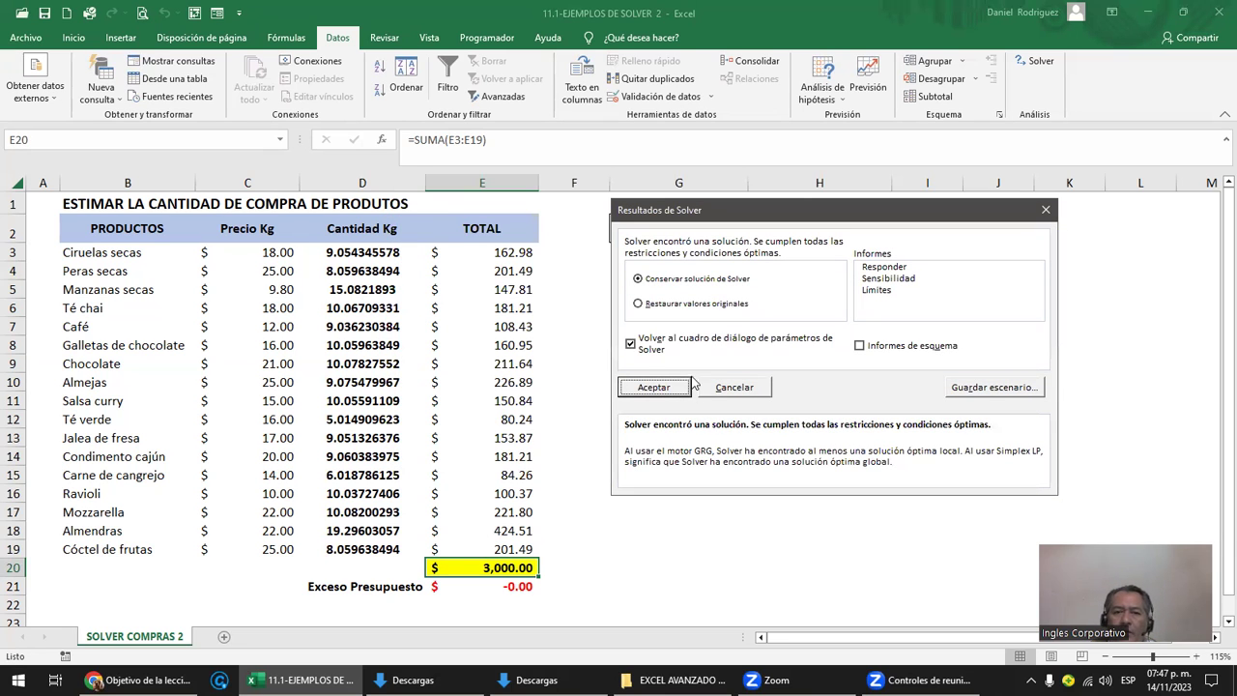
pyautogui.click(650, 385)
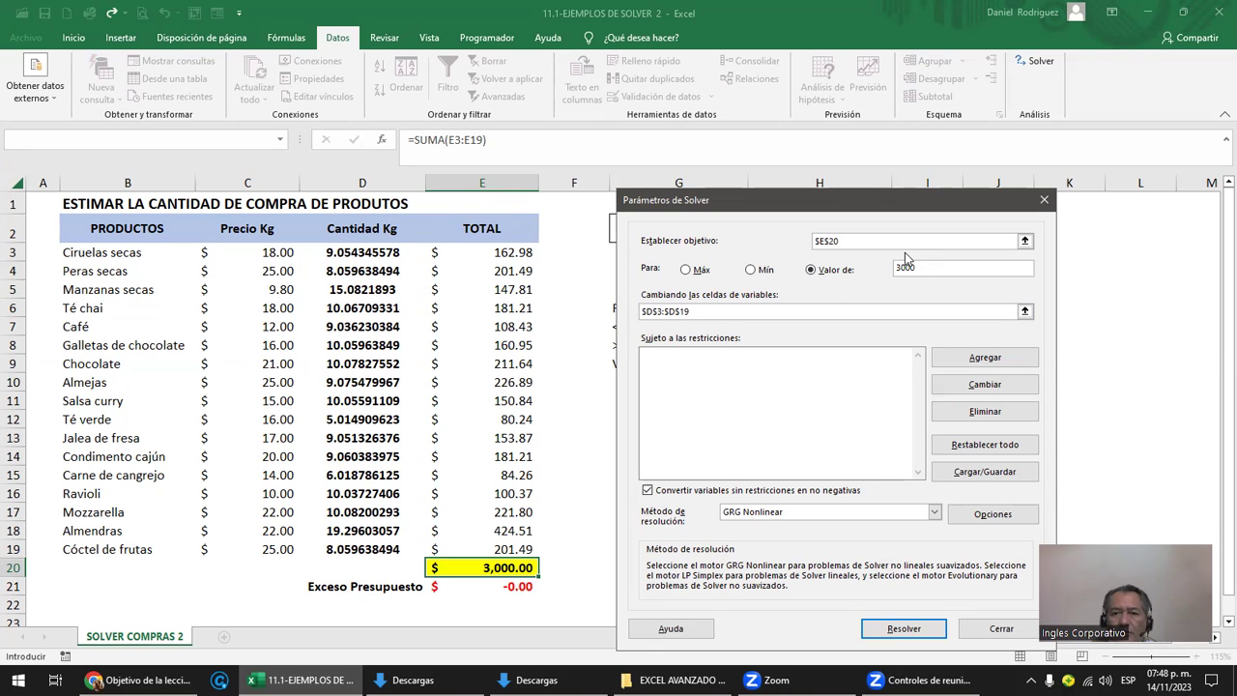
# Step: Set the objective to total cell E20 and solve again, keeping the total at 3,000.00
pyautogui.click(851, 240)
pyautogui.click(498, 560)
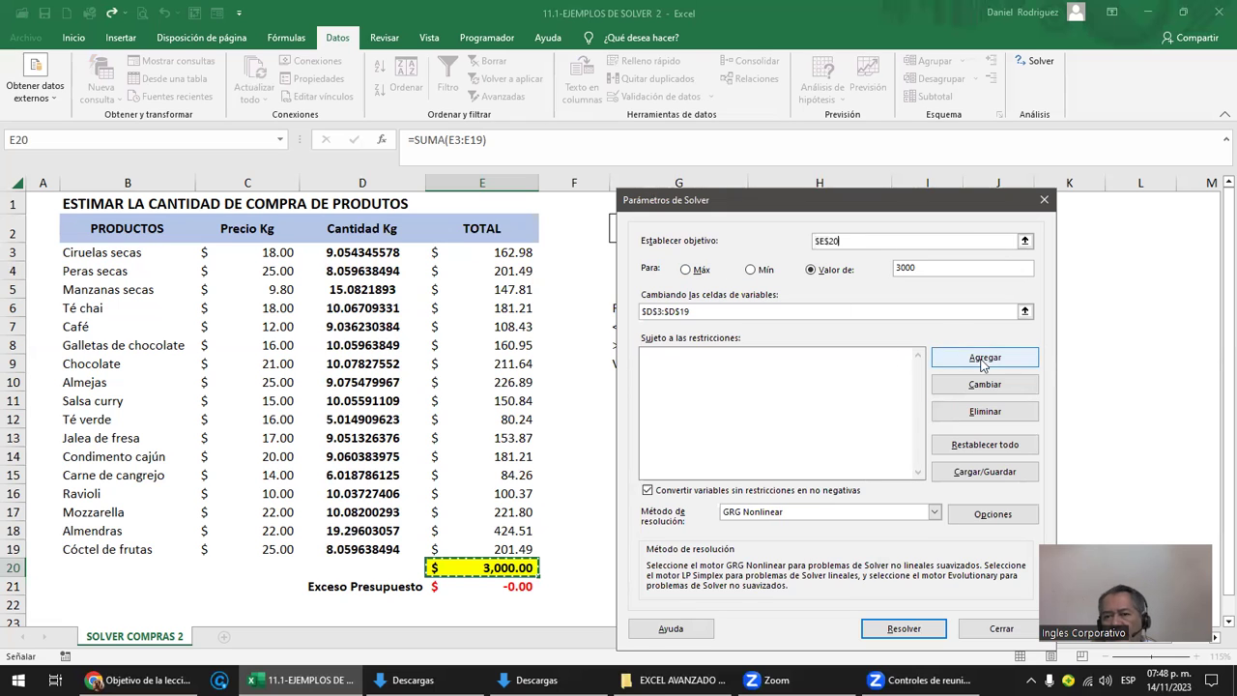
pyautogui.click(904, 629)
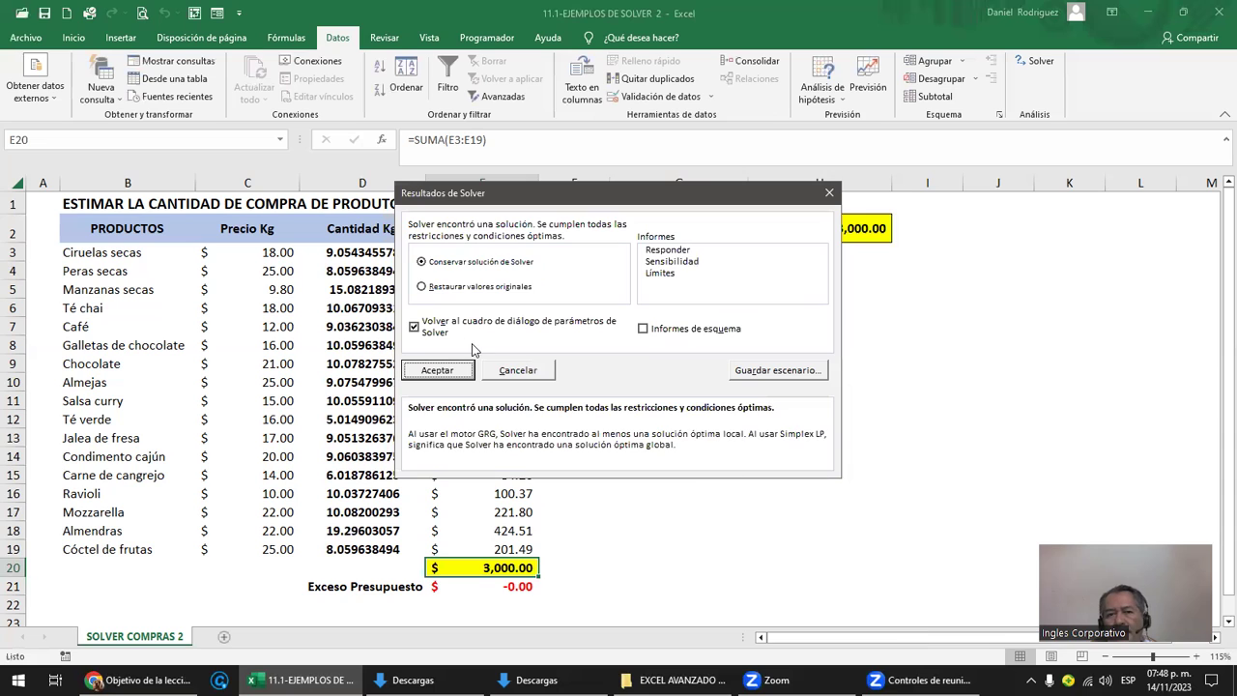
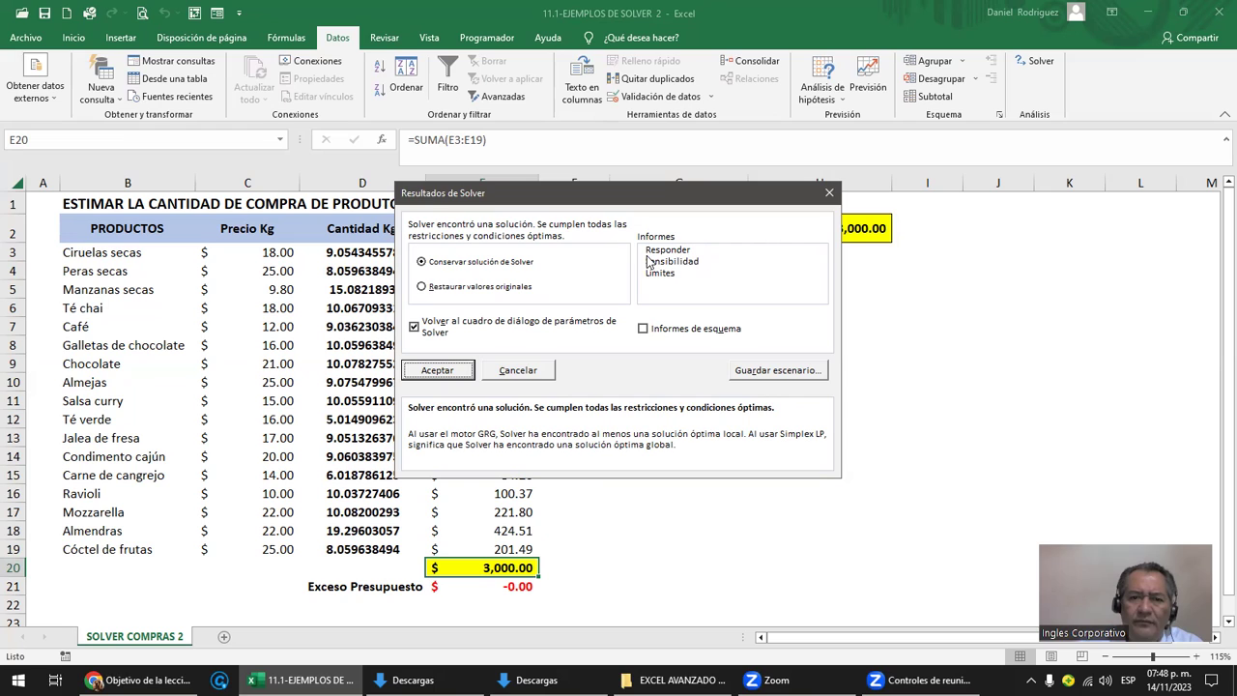
# Step: Keep Solver's solution with only the Responder (answer) report selected, then close Solver Parameters
pyautogui.click(681, 253)
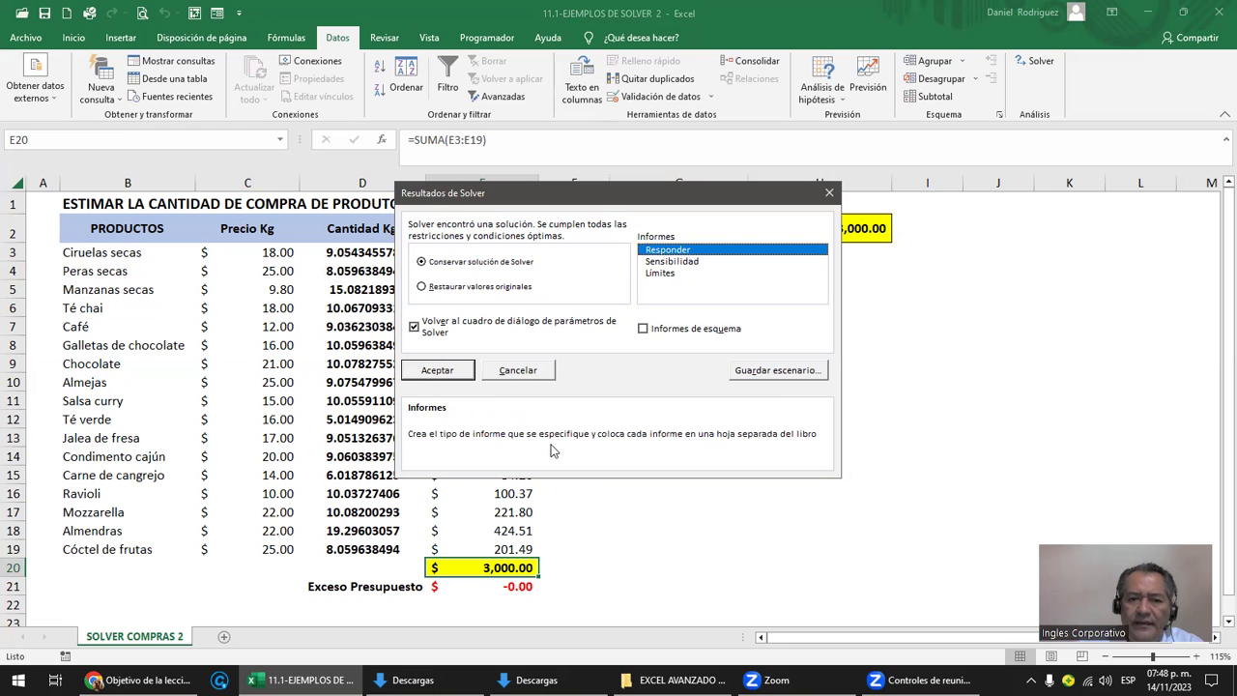
pyautogui.click(695, 262)
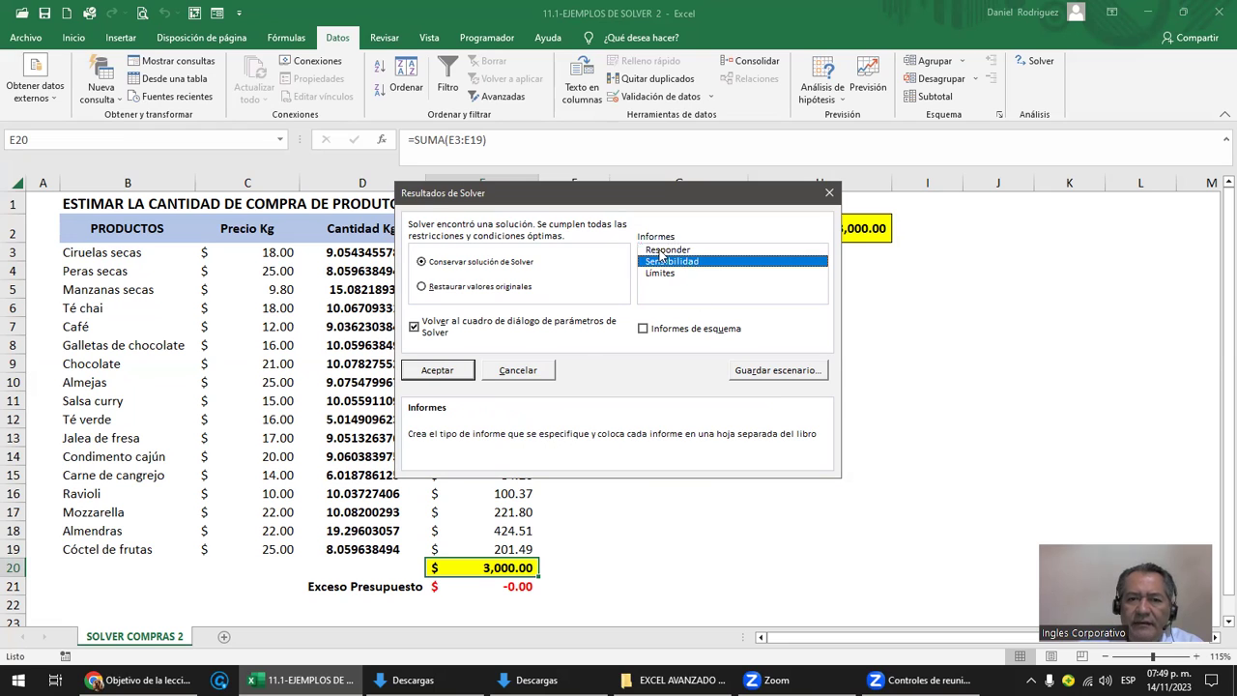
pyautogui.click(669, 250)
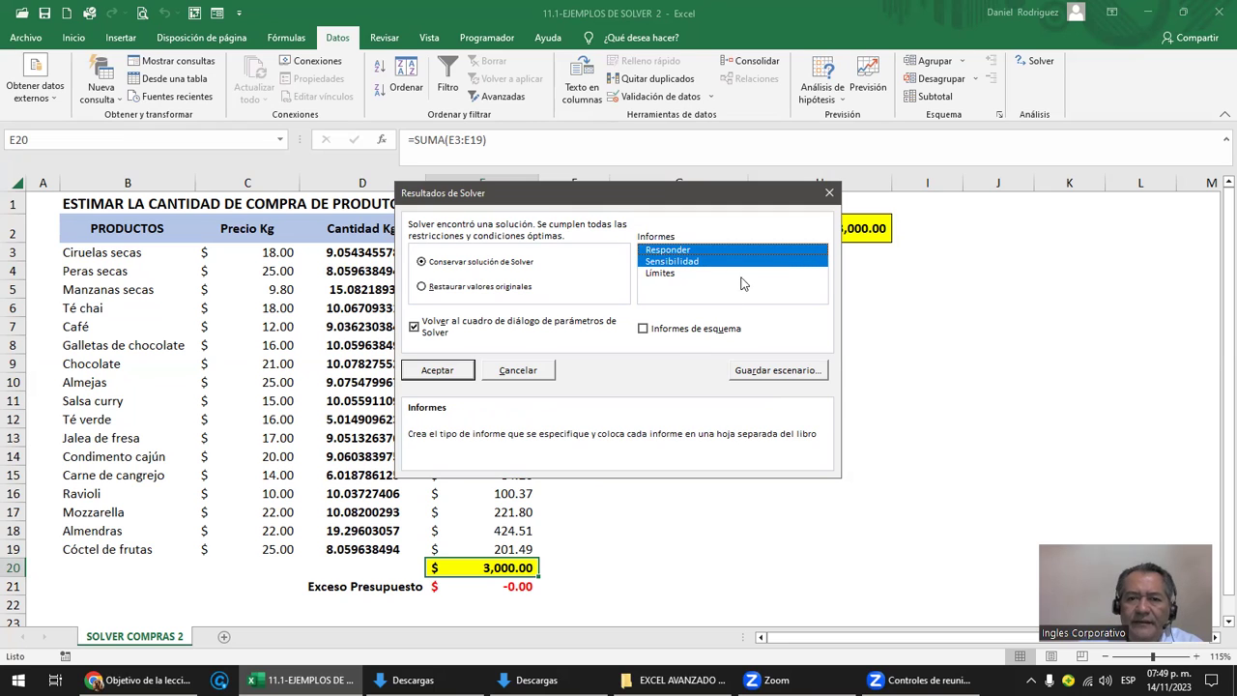
pyautogui.click(703, 262)
pyautogui.click(682, 249)
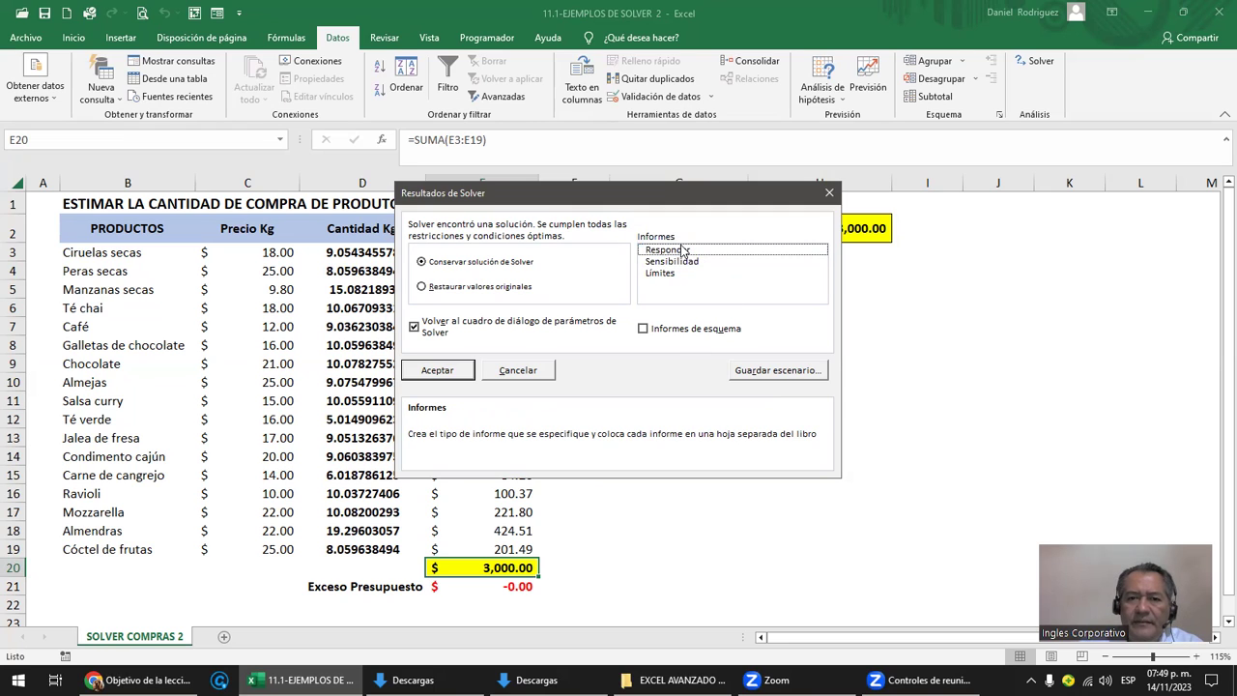
pyautogui.click(665, 251)
pyautogui.click(437, 370)
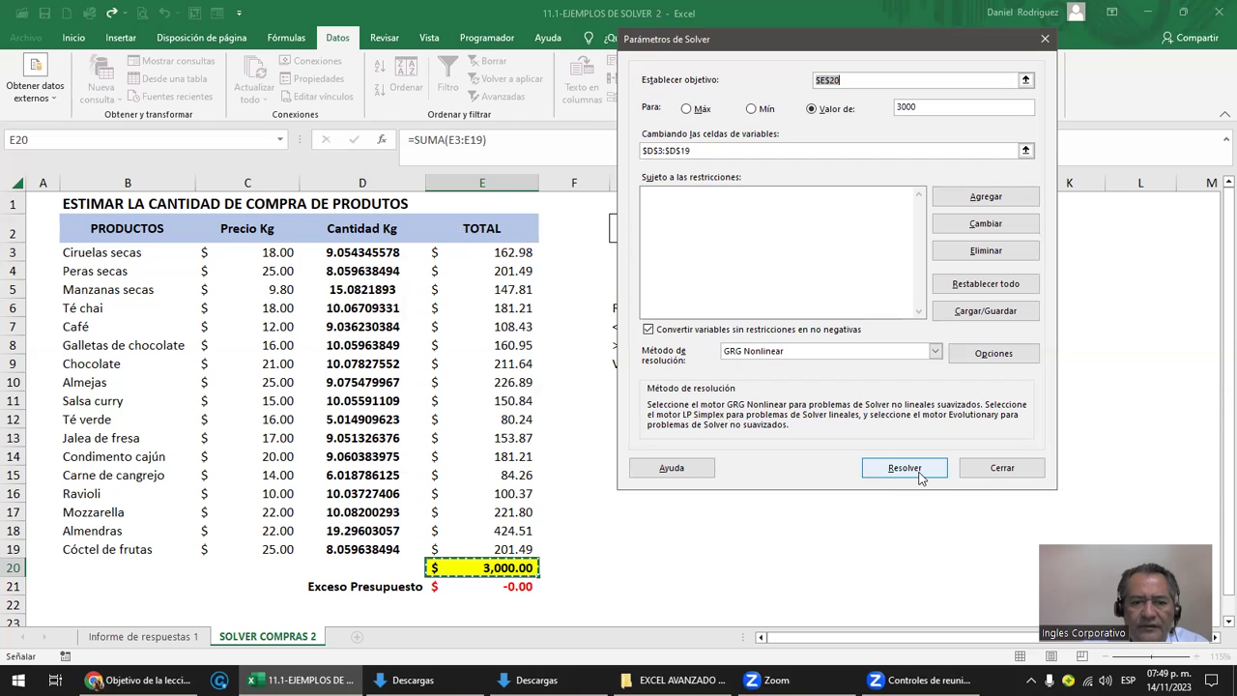
pyautogui.click(1007, 470)
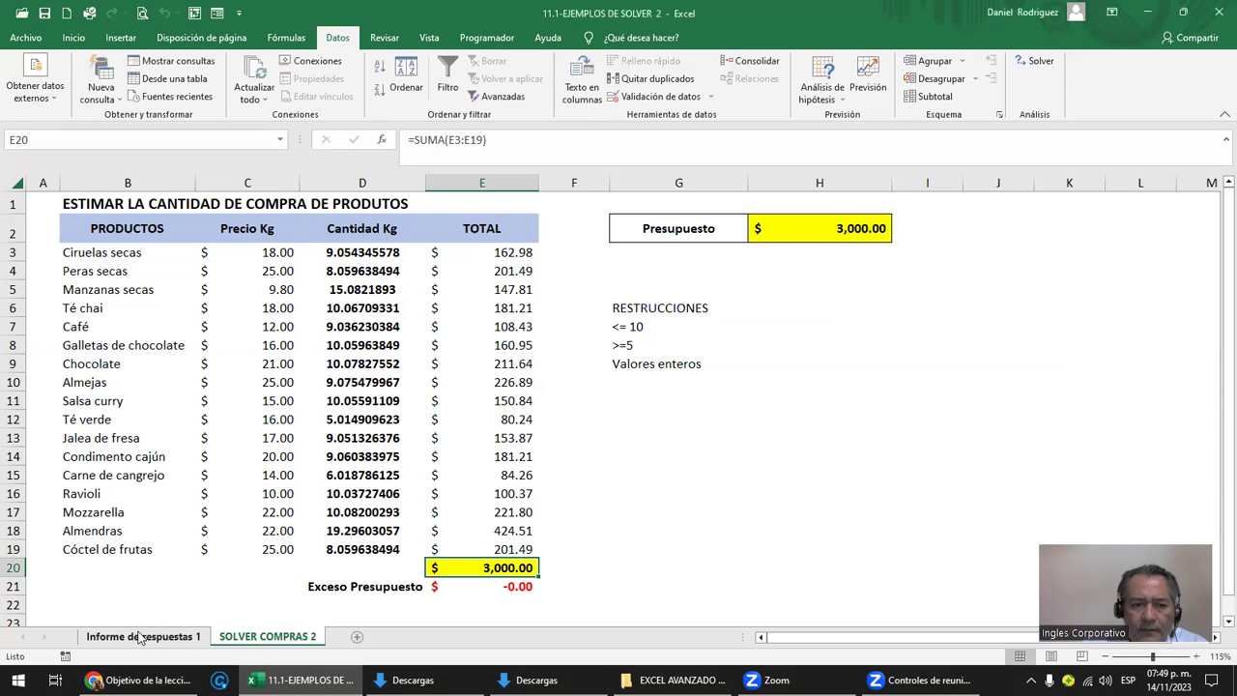
# Step: Review the computed quantities in D3:D19 and the total expenses formula in E20
pyautogui.click(382, 253)
pyautogui.moveTo(380, 253); pyautogui.dragTo(391, 550)
pyautogui.click(509, 569)
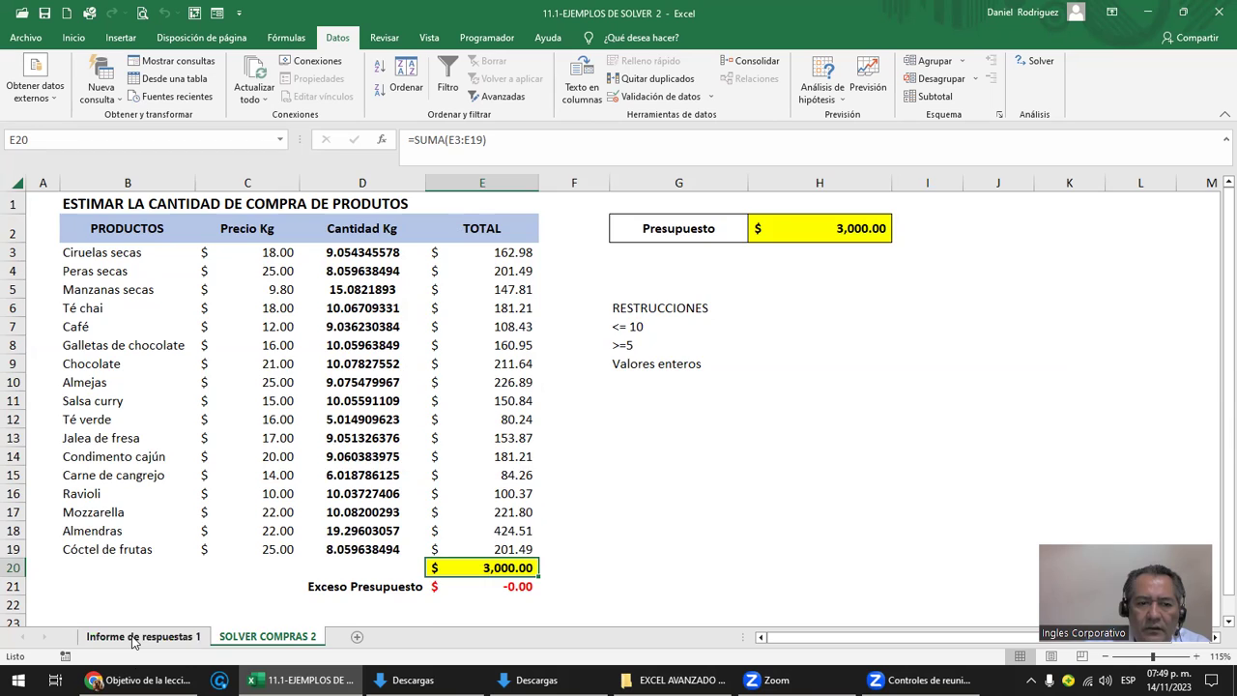
# Step: On the Informe de respuestas 1 sheet, review the Solver engine, solution time and options lines
pyautogui.click(134, 637)
pyautogui.click(181, 290)
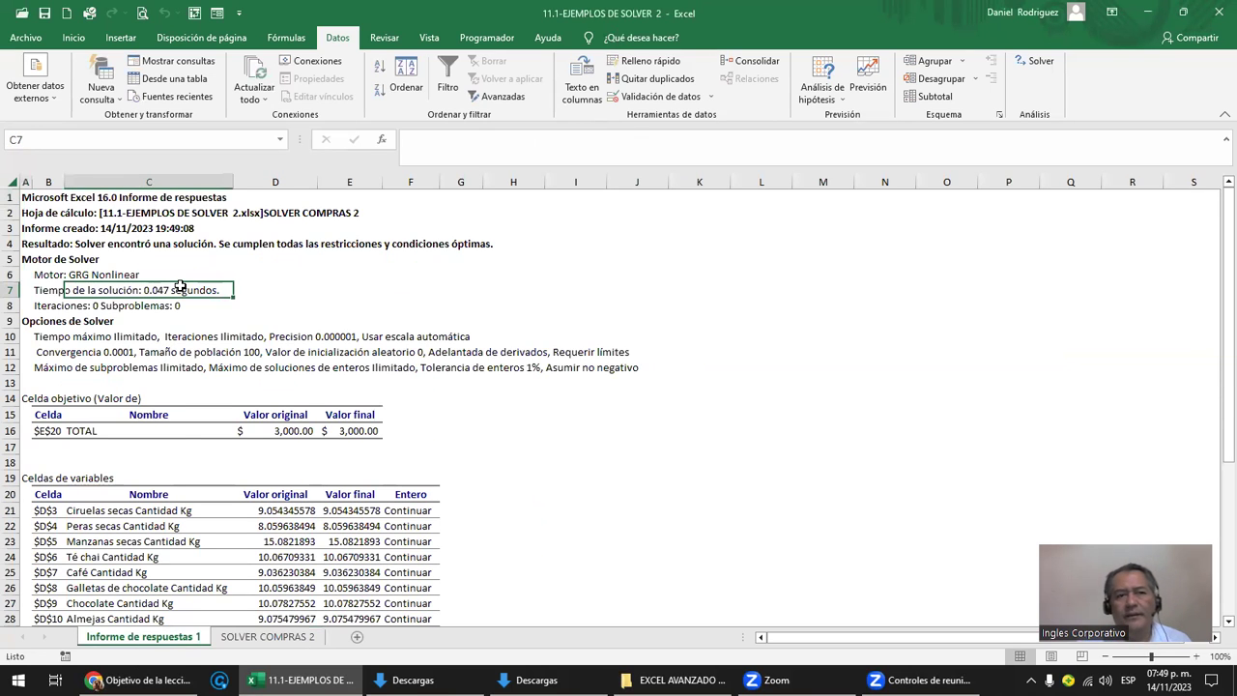
pyautogui.scroll(3, 180, 286)
pyautogui.scroll(2, 181, 286)
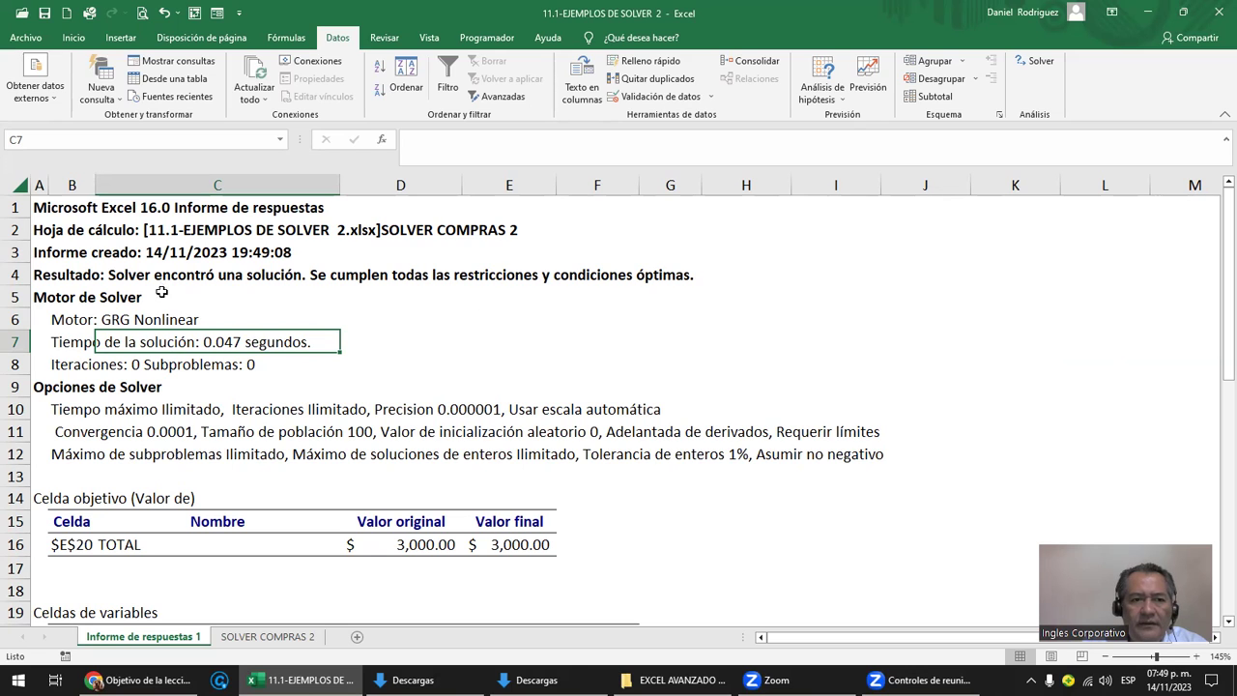
pyautogui.click(172, 320)
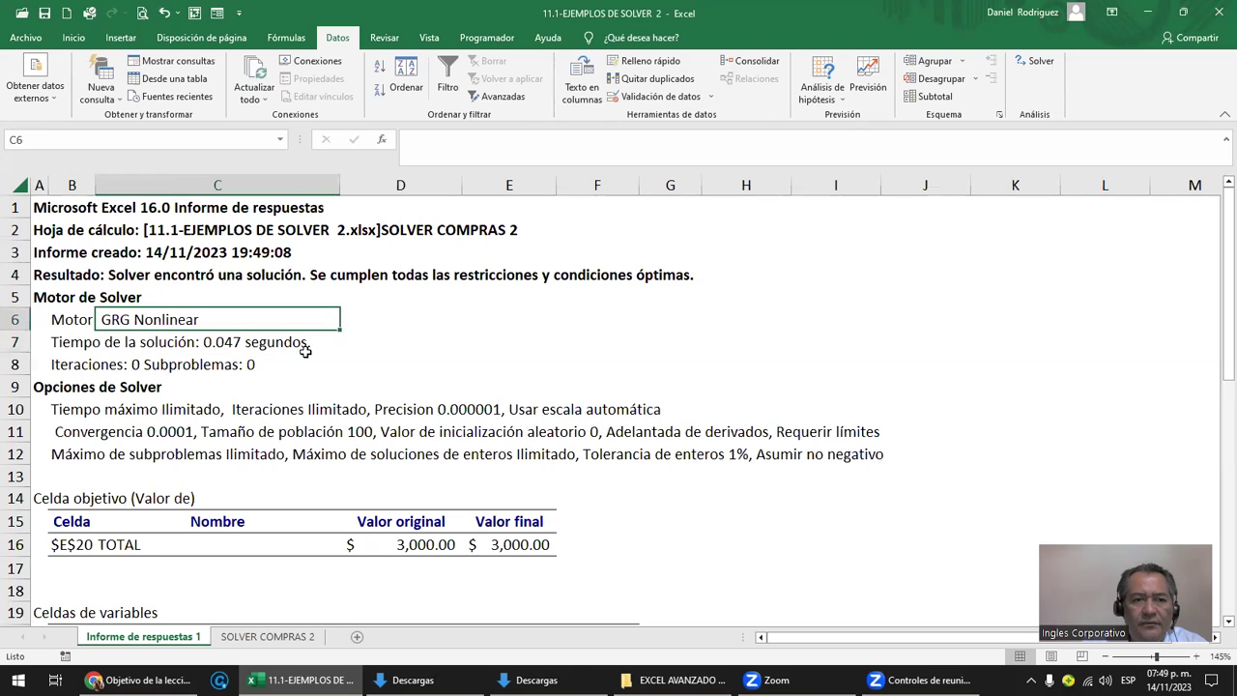
pyautogui.click(96, 342)
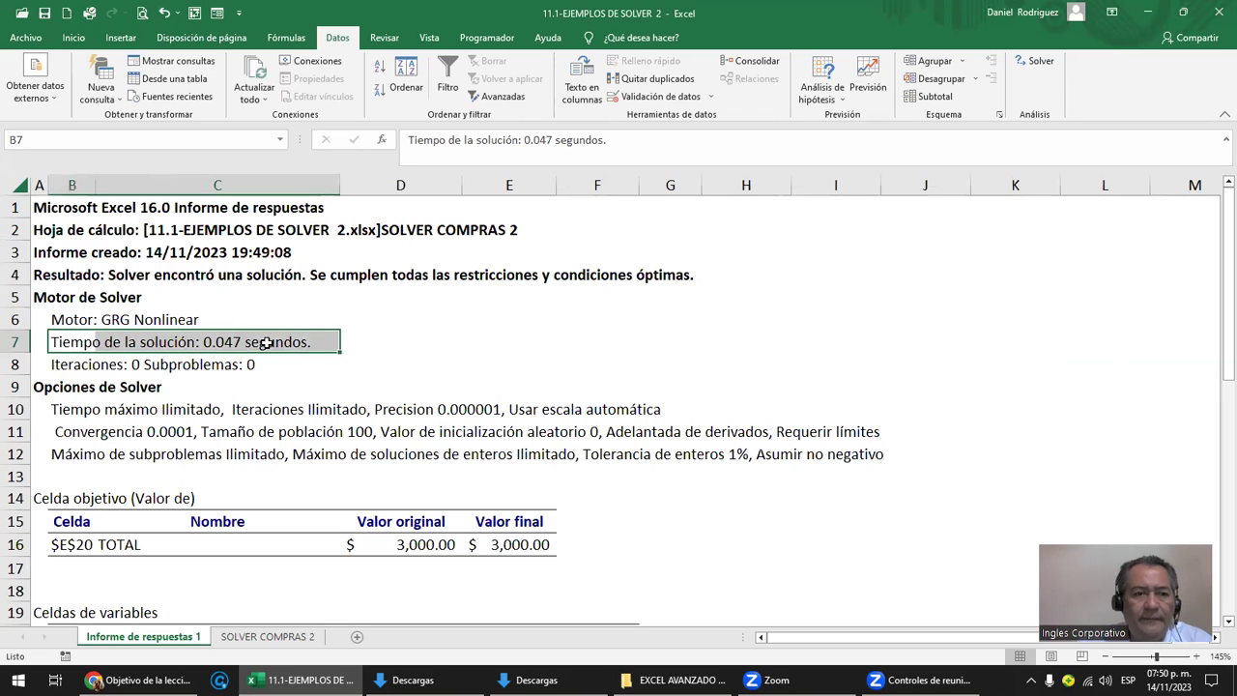
pyautogui.click(166, 409)
pyautogui.click(56, 412)
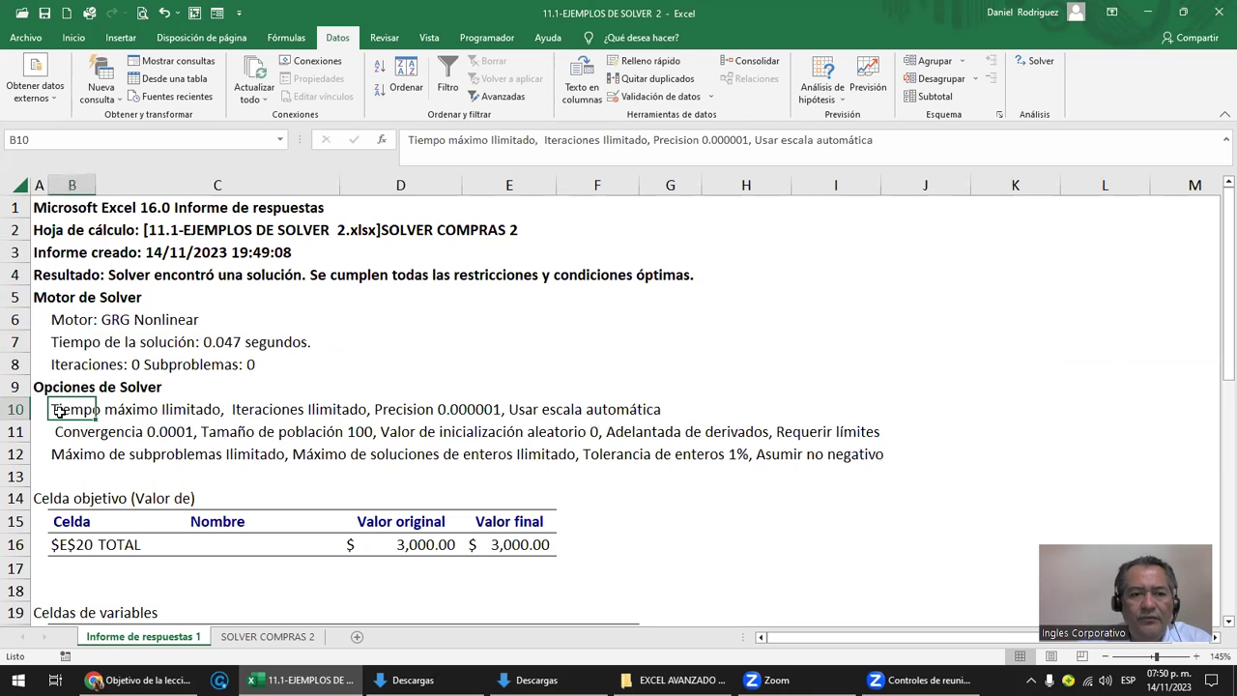
pyautogui.scroll(-2, 85, 381)
pyautogui.scroll(-1, 83, 372)
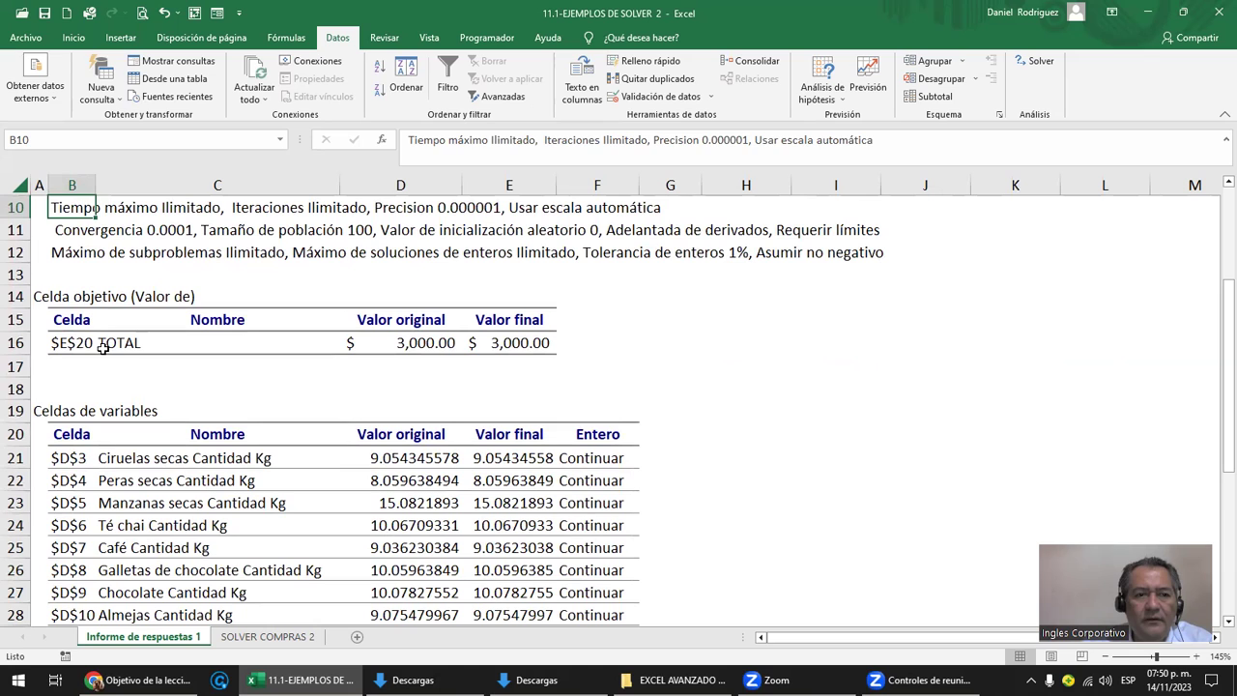
# Step: Check objective $E$20's Valor original and Valor final, both 3,000.00, in the report
pyautogui.click(77, 348)
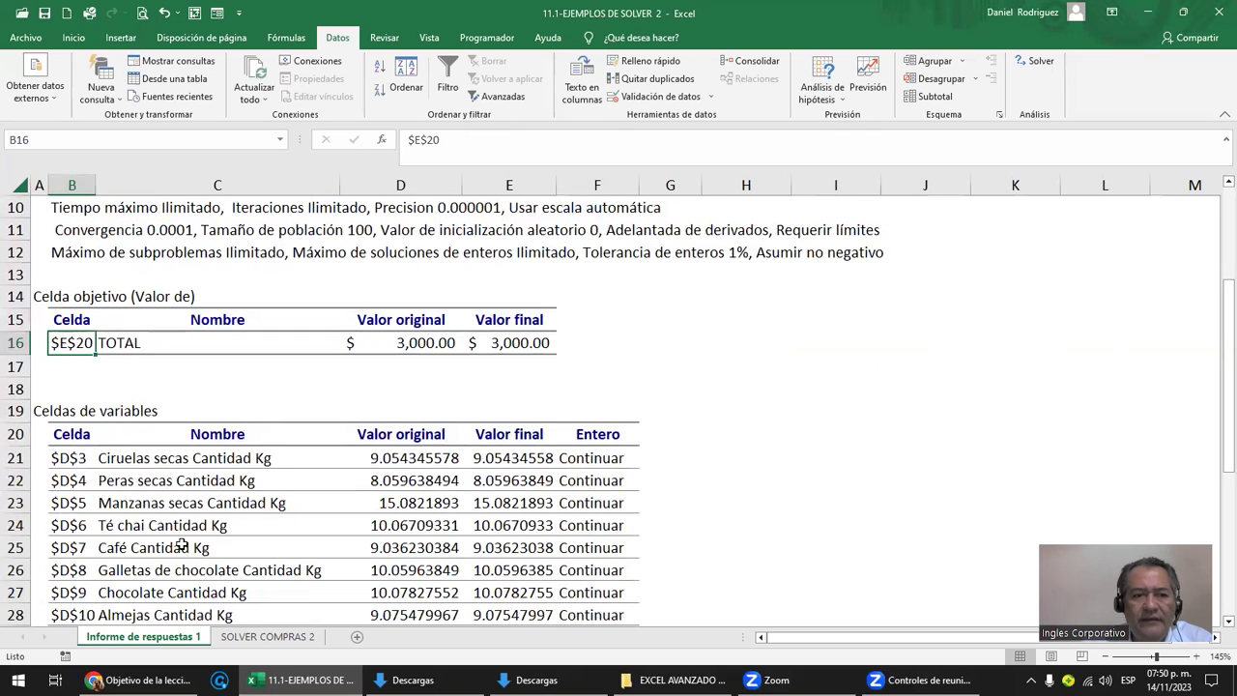
pyautogui.click(293, 639)
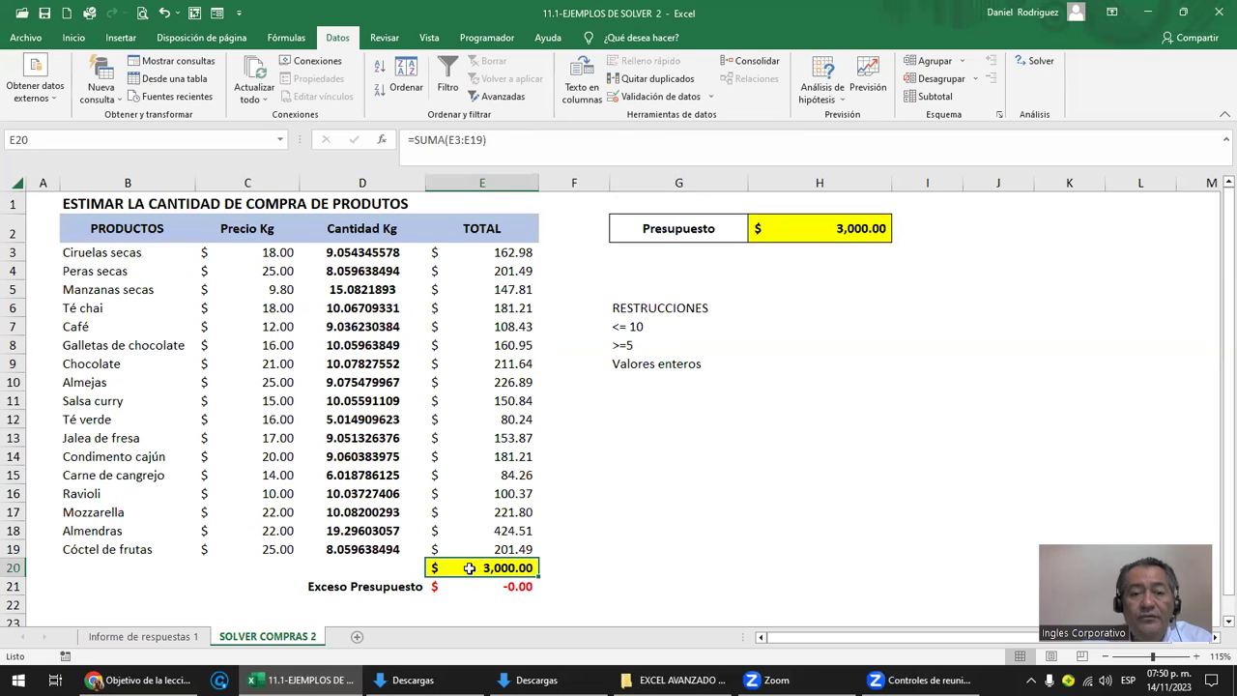
pyautogui.click(143, 635)
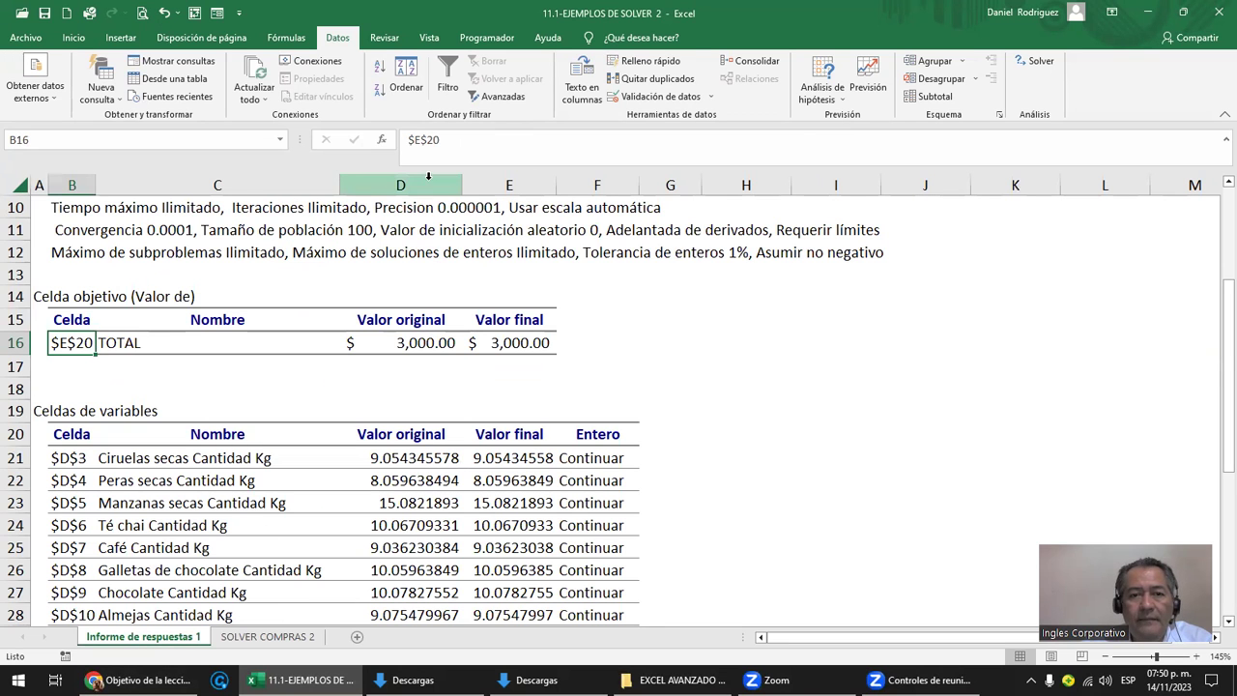
pyautogui.moveTo(428, 174); pyautogui.dragTo(453, 188)
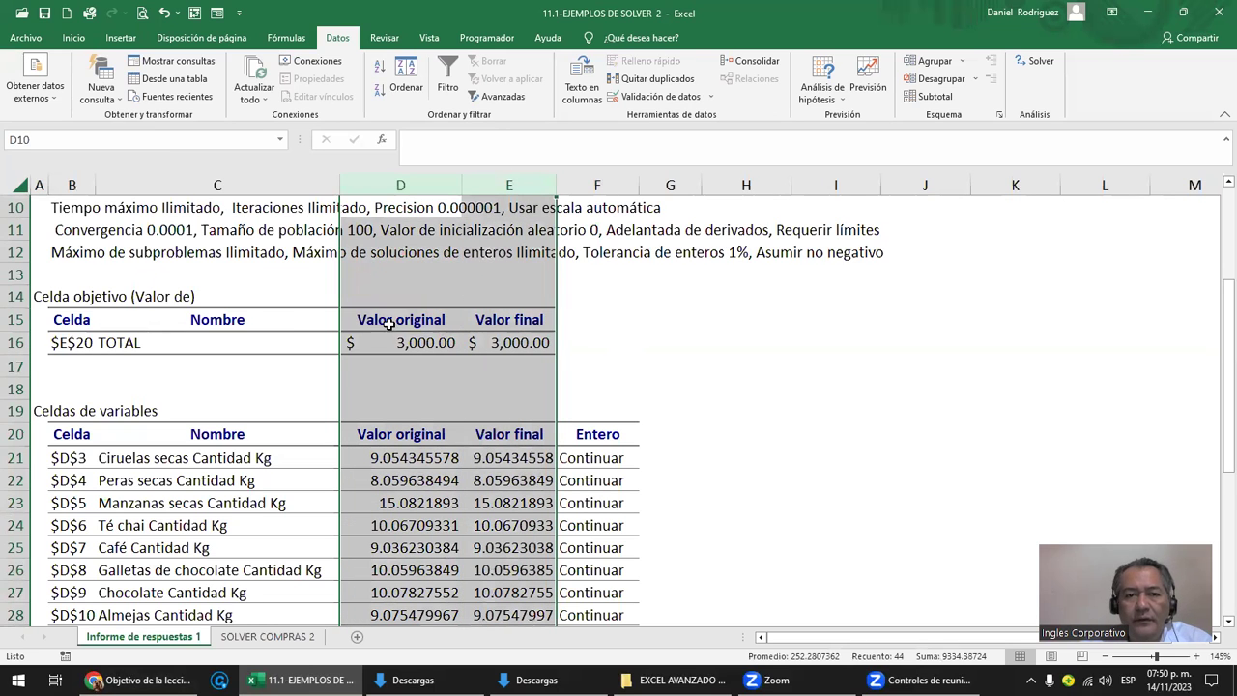
pyautogui.moveTo(390, 325); pyautogui.dragTo(393, 359)
pyautogui.moveTo(493, 319); pyautogui.dragTo(493, 348)
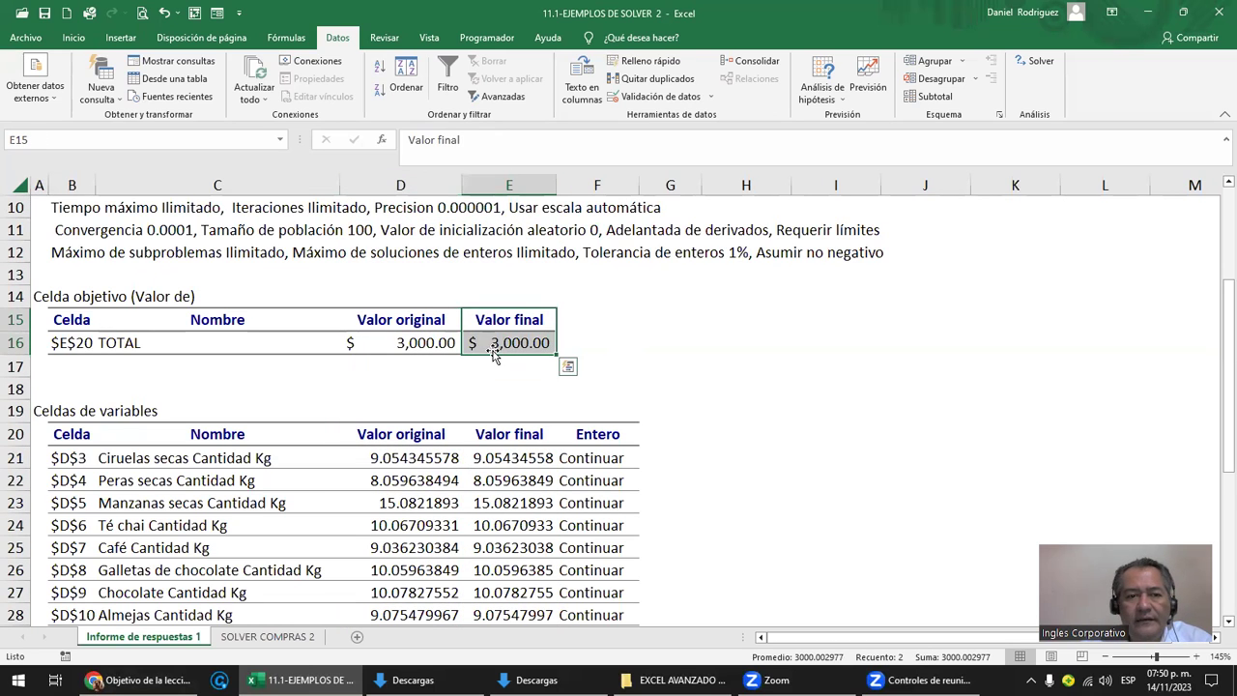
pyautogui.scroll(-2, 288, 410)
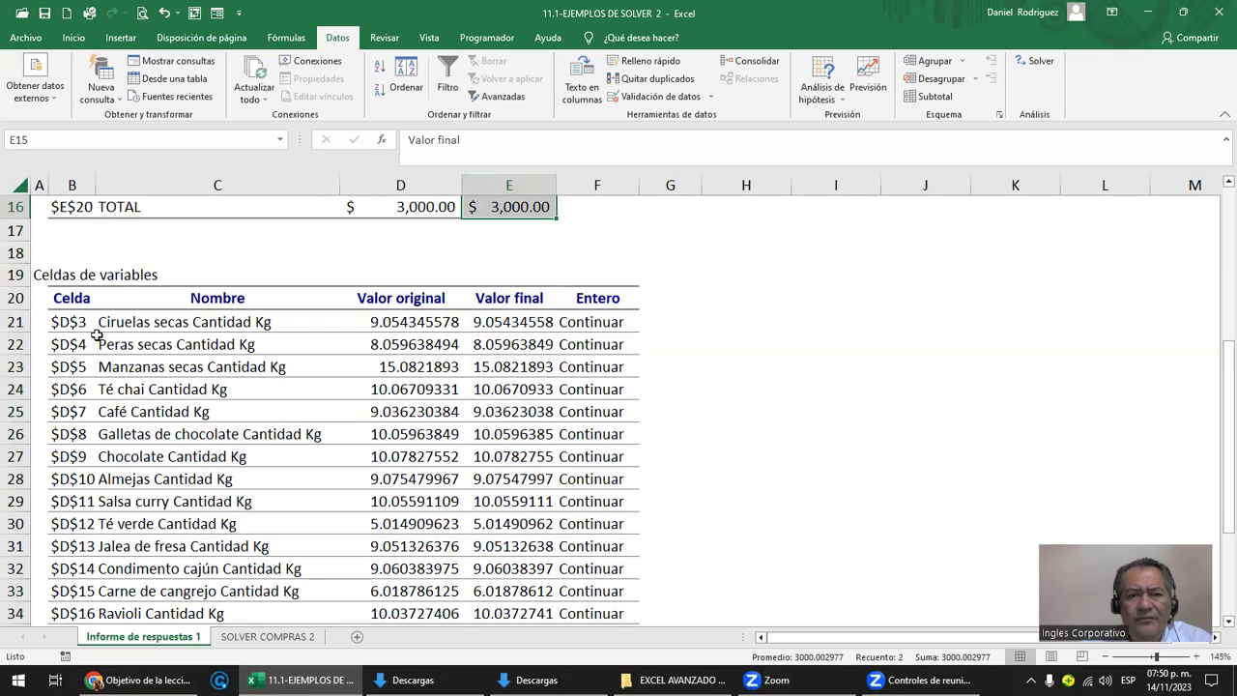
pyautogui.moveTo(62, 322)
pyautogui.mouseDown()
pyautogui.moveTo(78, 536)
pyautogui.moveTo(248, 594)
pyautogui.mouseUp()
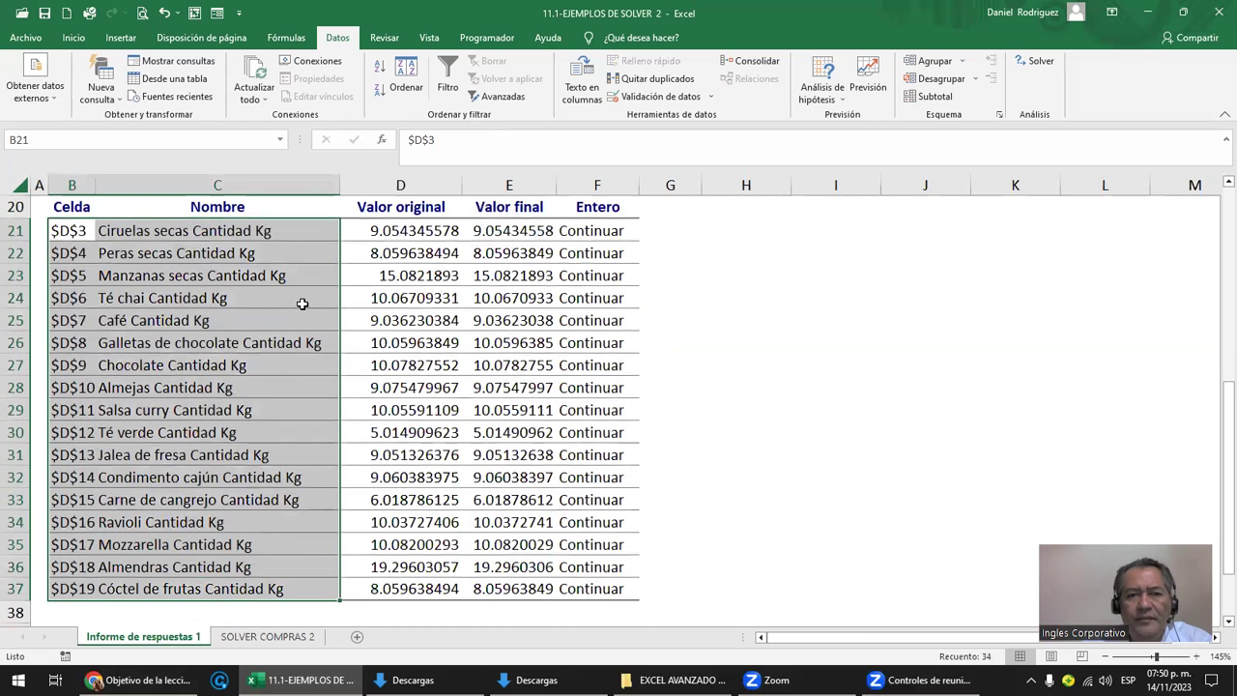
pyautogui.click(414, 181)
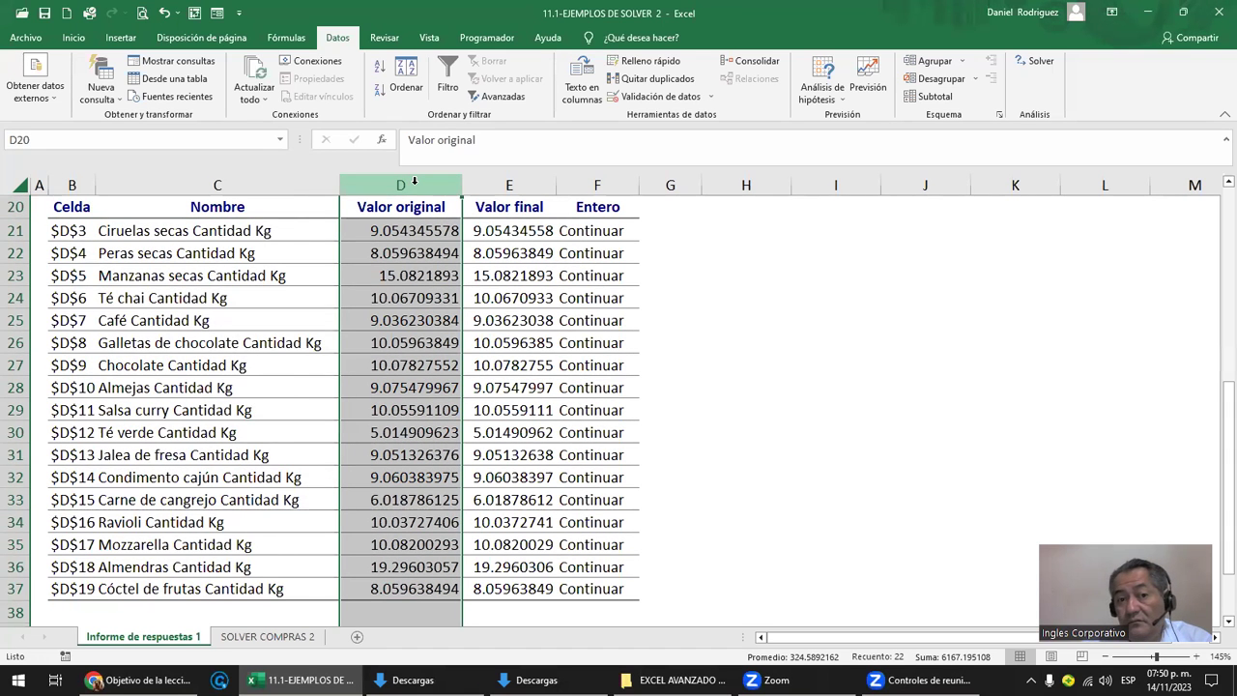
pyautogui.click(519, 183)
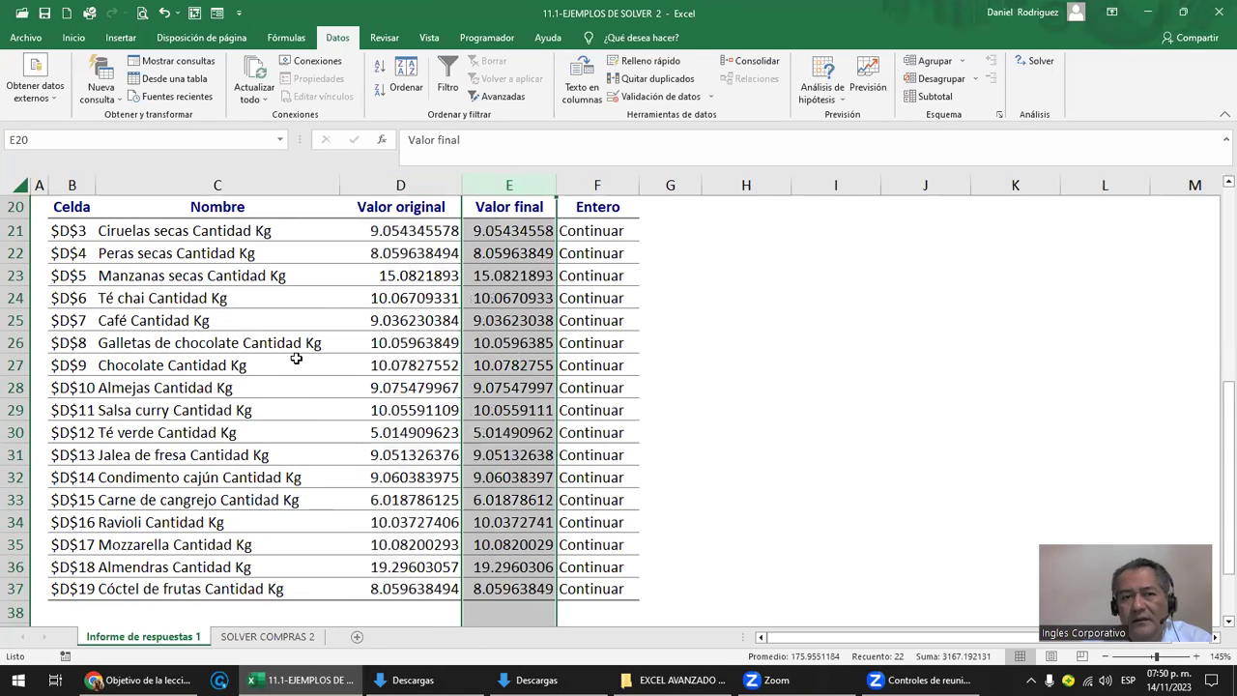
pyautogui.scroll(-1, 207, 340)
pyautogui.scroll(-1, 193, 348)
pyautogui.scroll(-1, 183, 356)
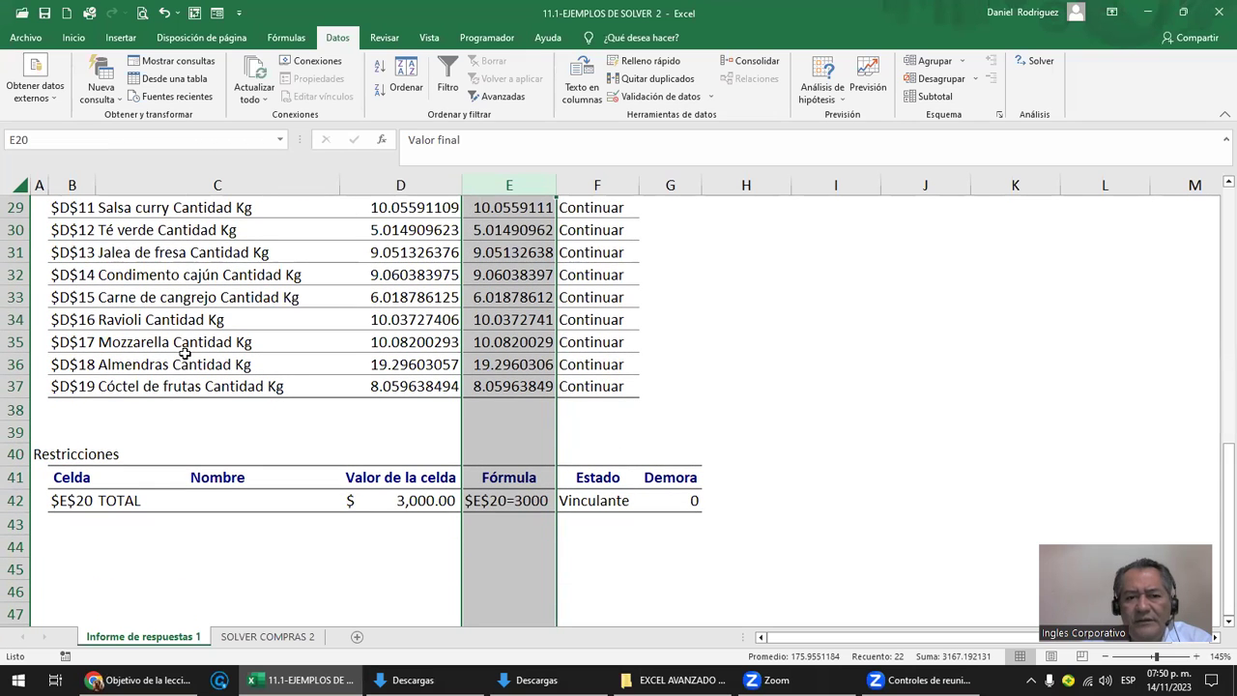
pyautogui.scroll(-2, 183, 353)
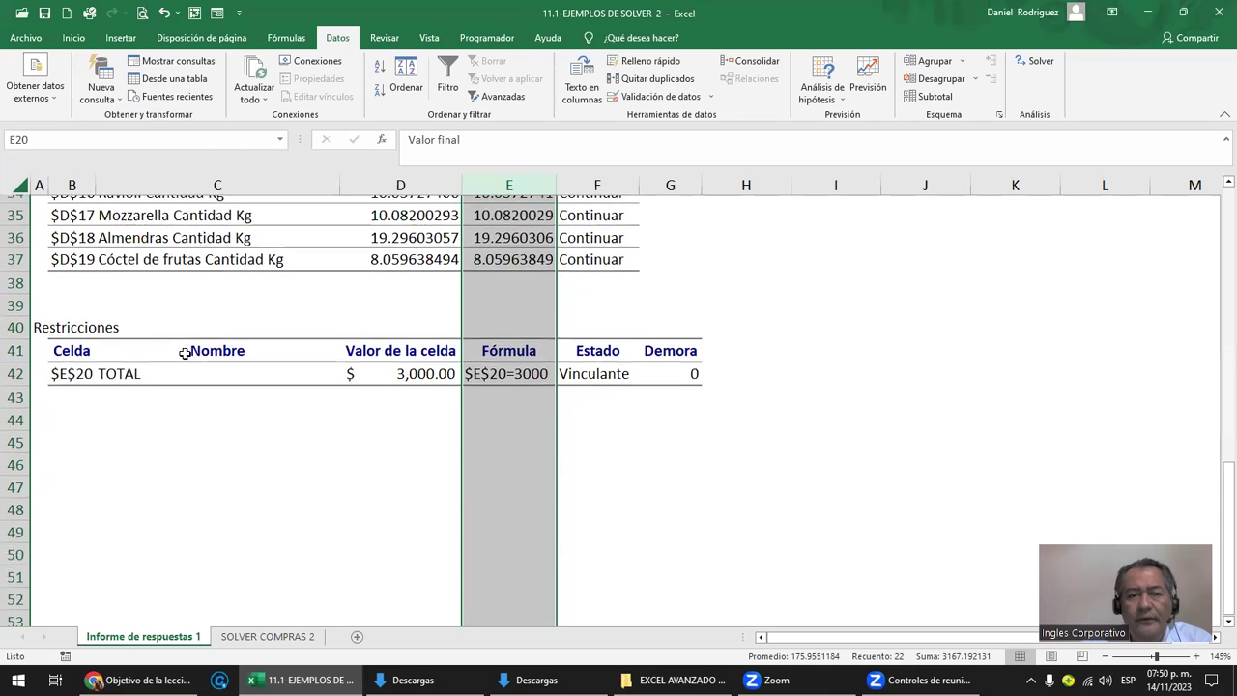
pyautogui.click(236, 461)
pyautogui.click(60, 321)
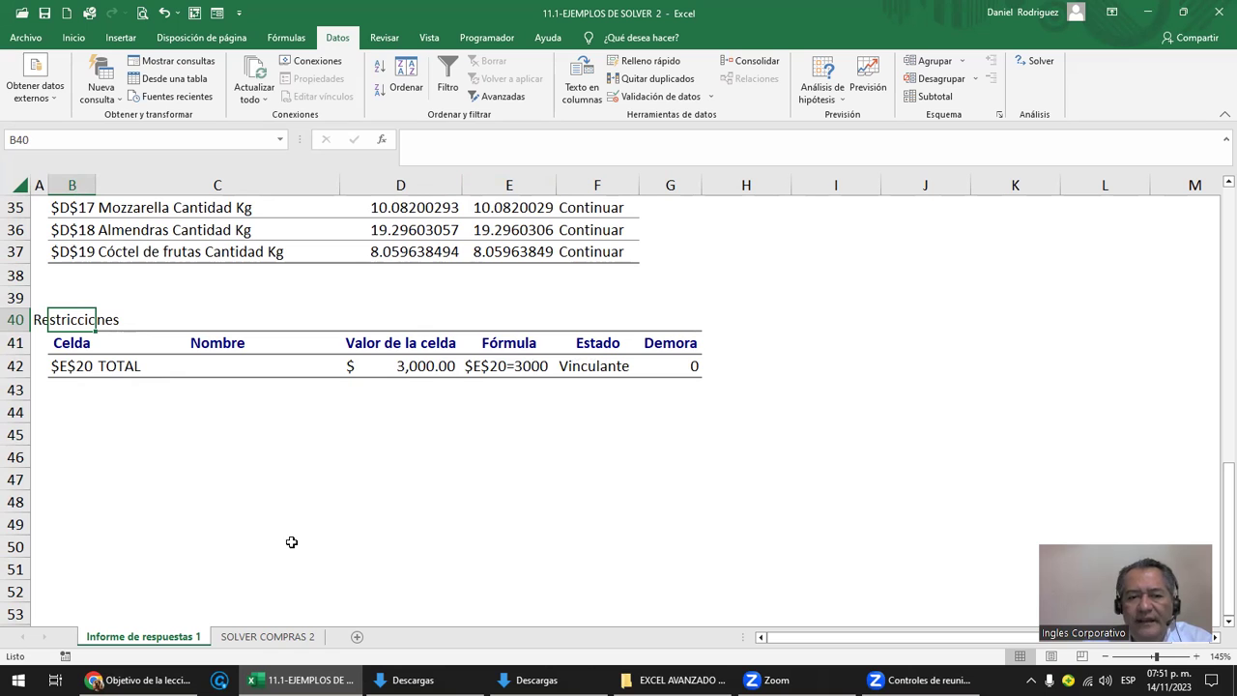
# Step: On SOLVER COMPRAS 2, inspect the Ciruelas secas price and the Cantidad Kg column values
pyautogui.click(268, 636)
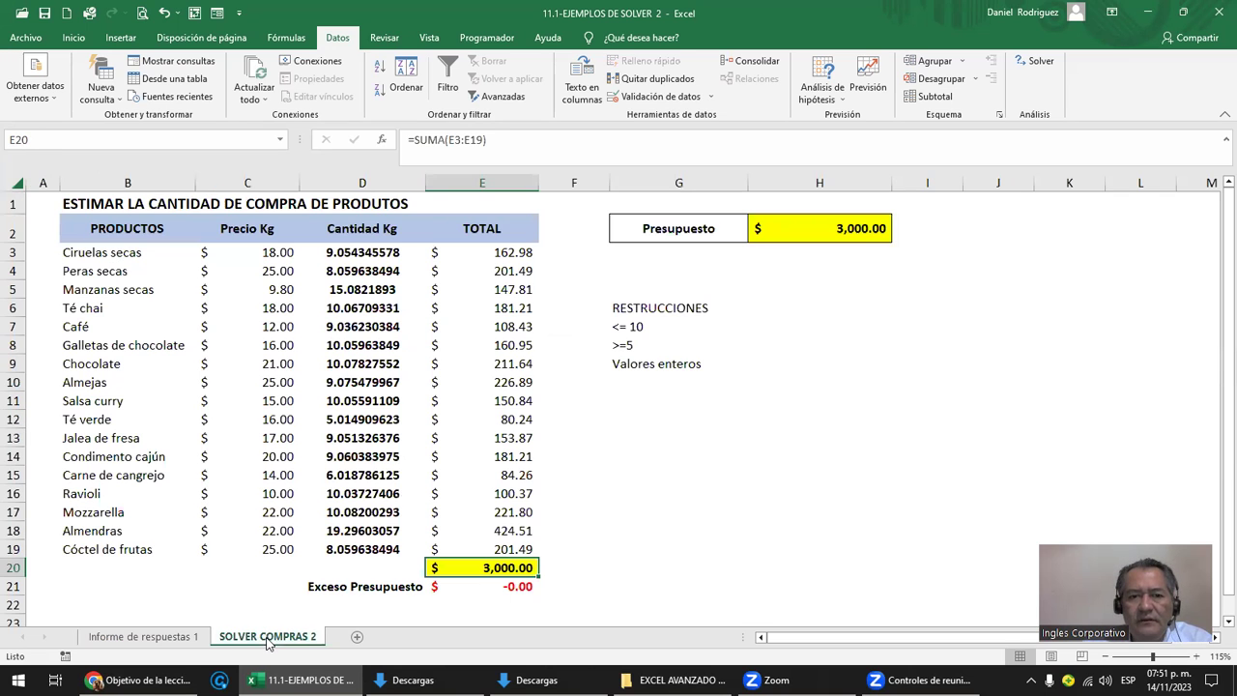
pyautogui.click(281, 256)
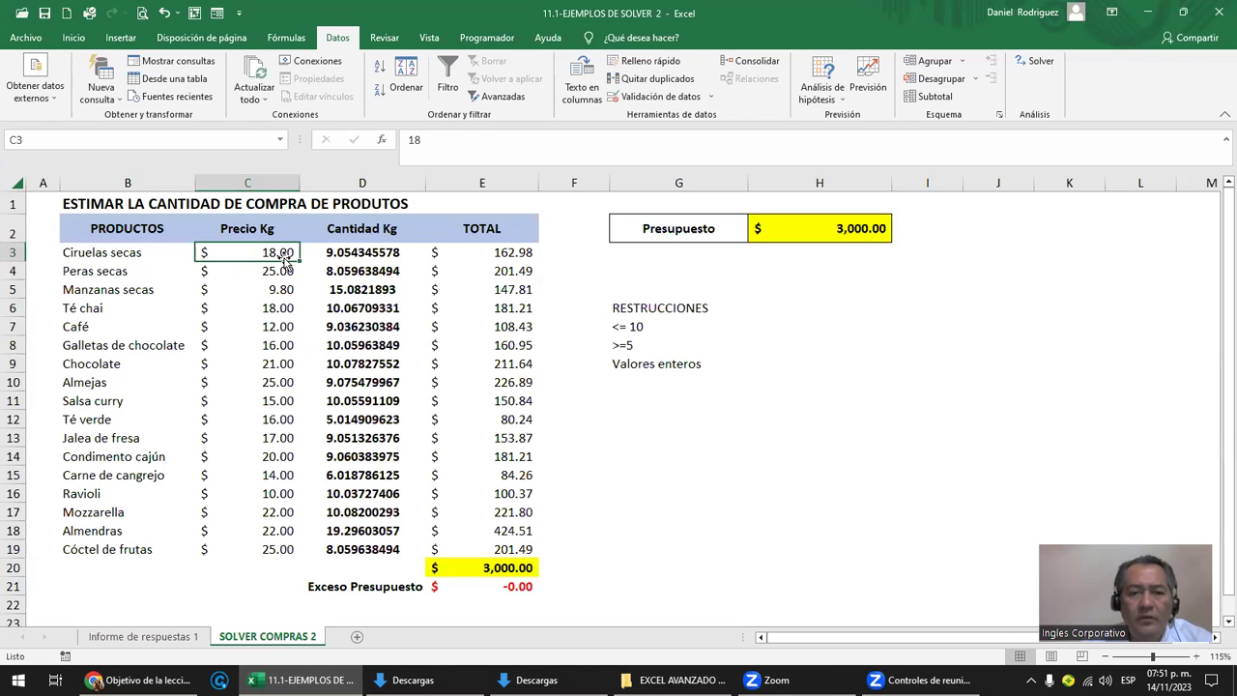
pyautogui.click(372, 183)
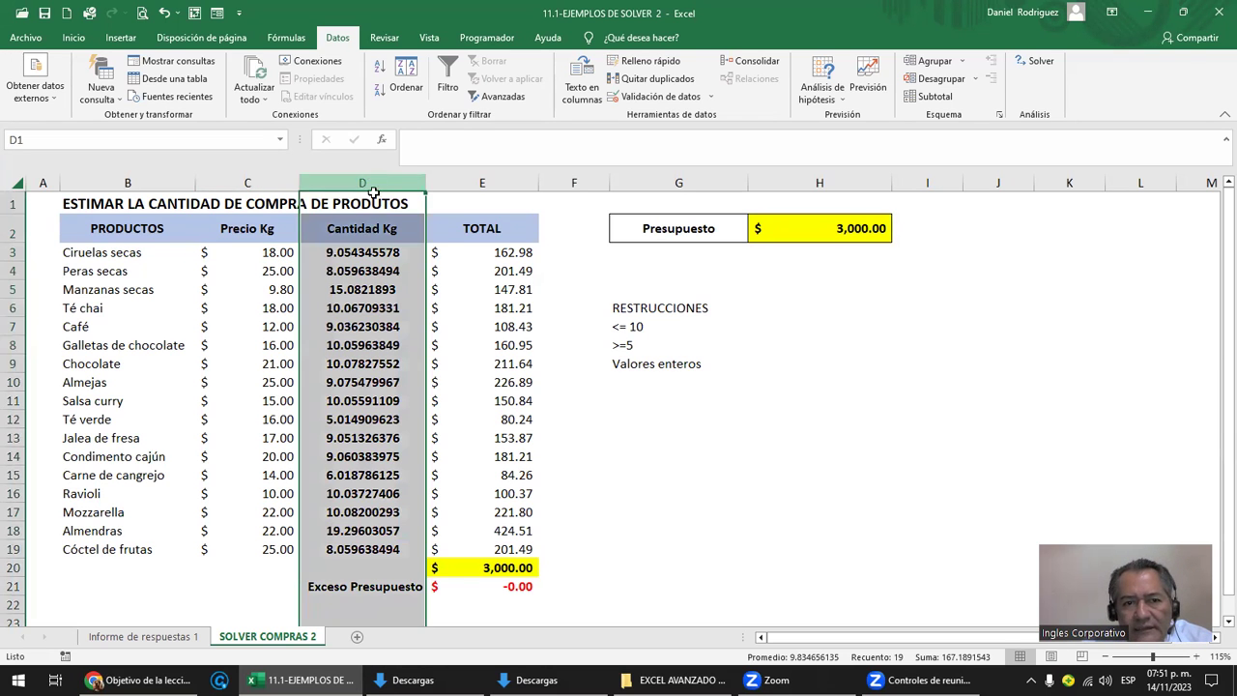
pyautogui.click(371, 253)
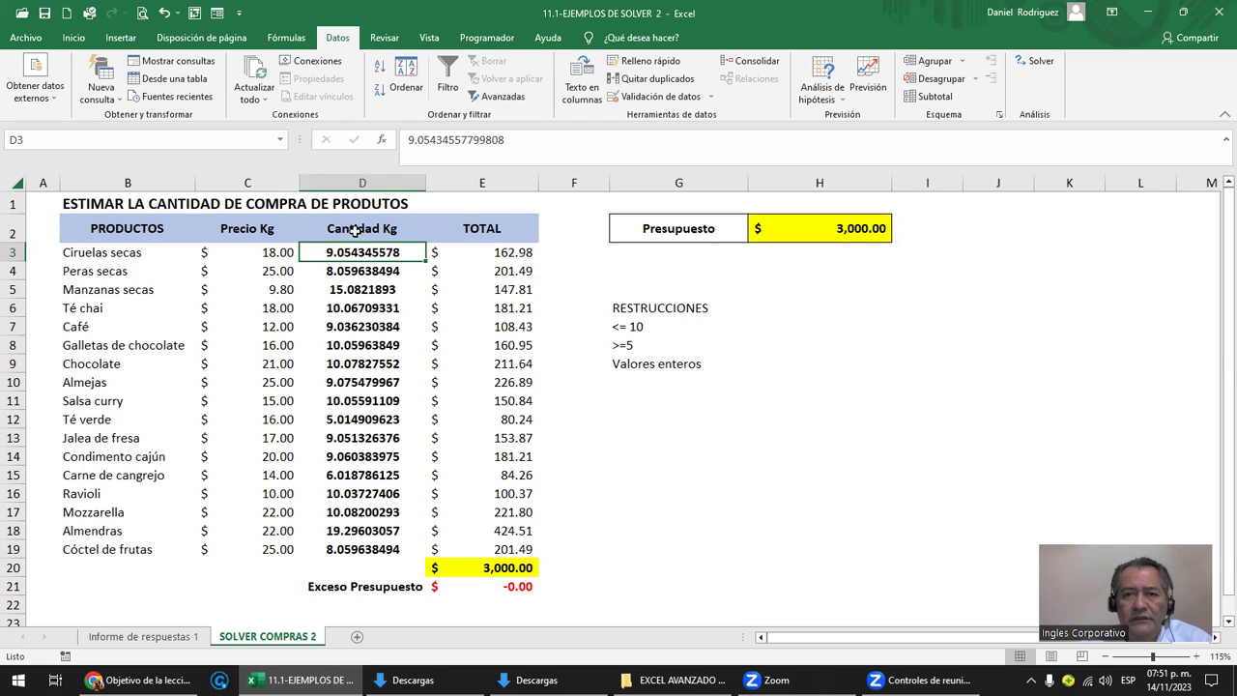
# Step: In Solver Parameters, set column D as the objective and move to the constraints list
pyautogui.click(1046, 65)
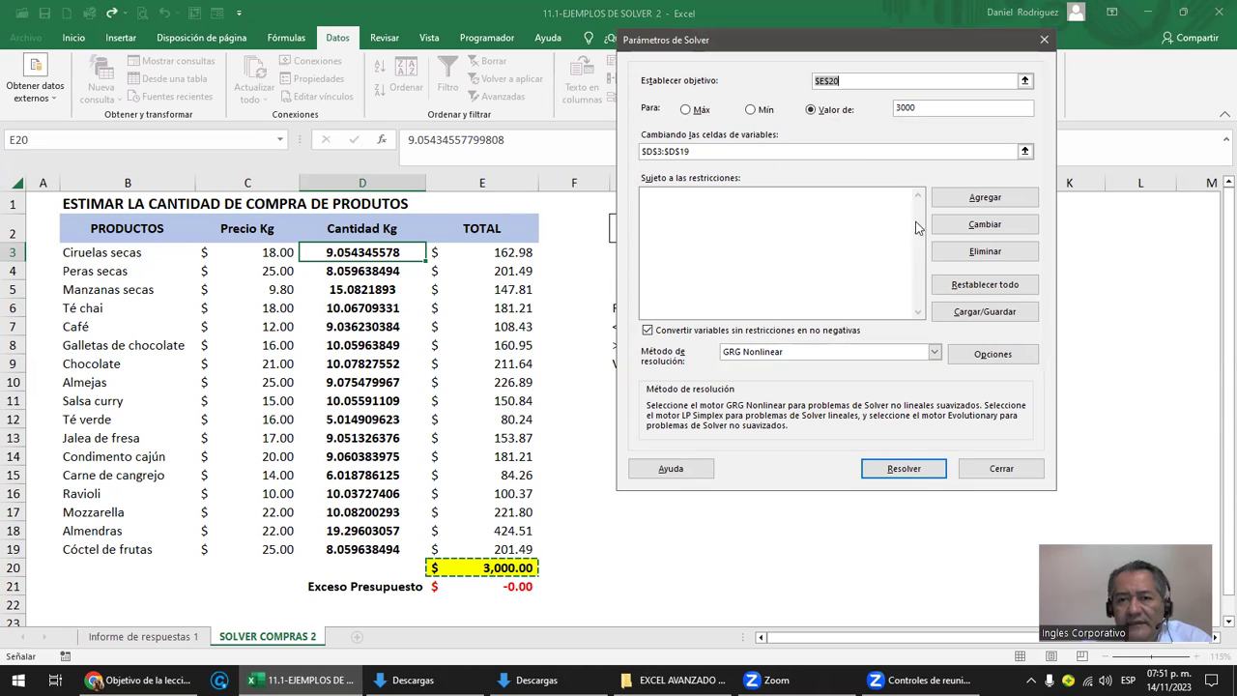
pyautogui.click(355, 182)
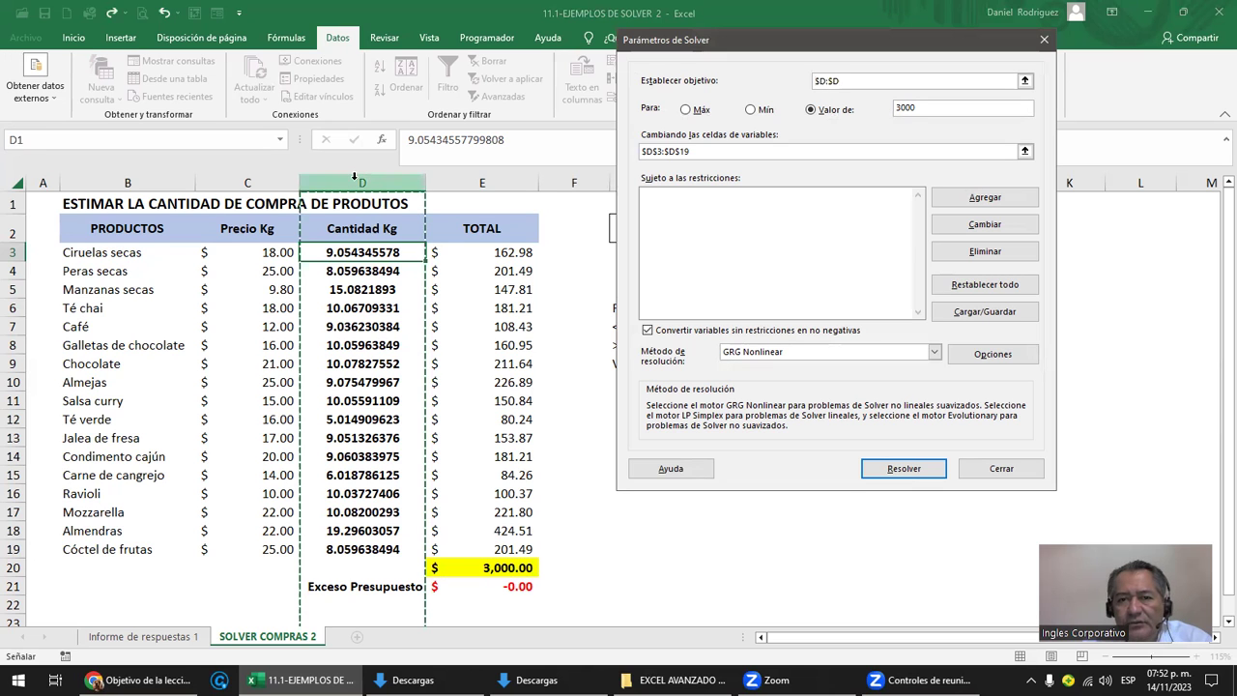
pyautogui.click(682, 215)
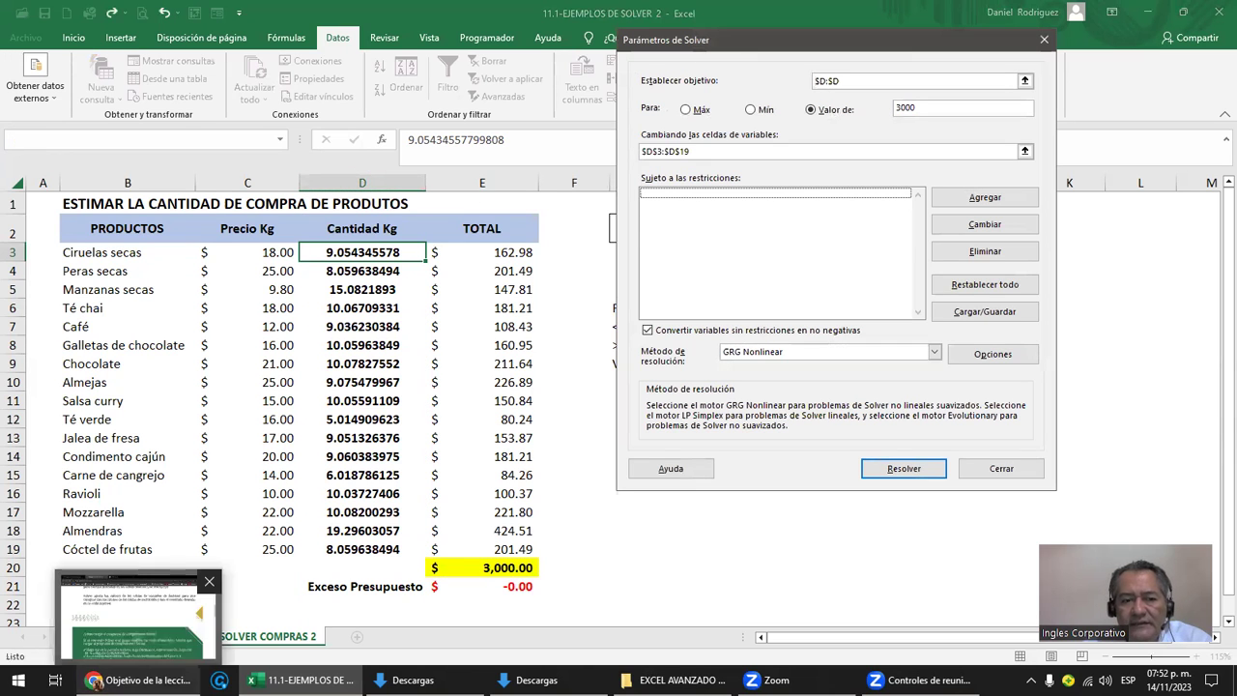
# Step: Bring up the Solver course slides in the browser
pyautogui.click(145, 679)
pyautogui.scroll(-4, 592, 347)
pyautogui.scroll(-2, 593, 348)
# Step: Read the 'Restricciones de Solver' slide, then return to Excel's Solver Parameters dialog
pyautogui.scroll(1, 599, 353)
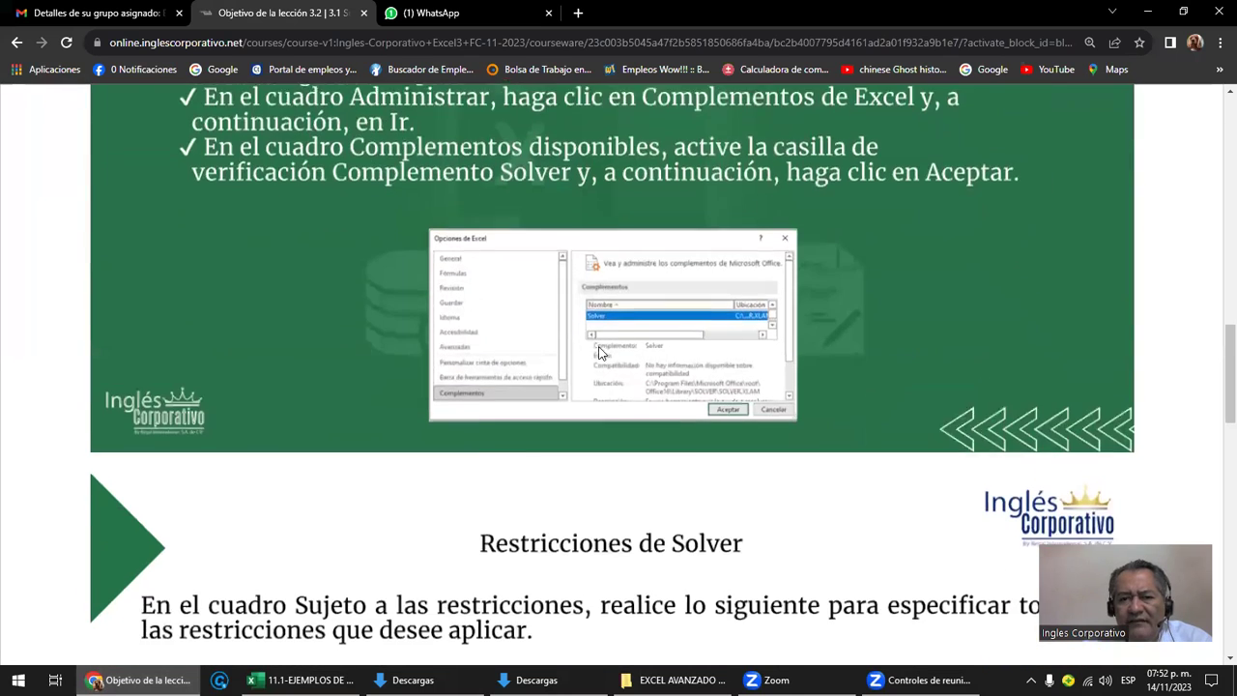
pyautogui.scroll(-4, 599, 352)
pyautogui.scroll(-2, 599, 353)
pyautogui.scroll(1, 601, 352)
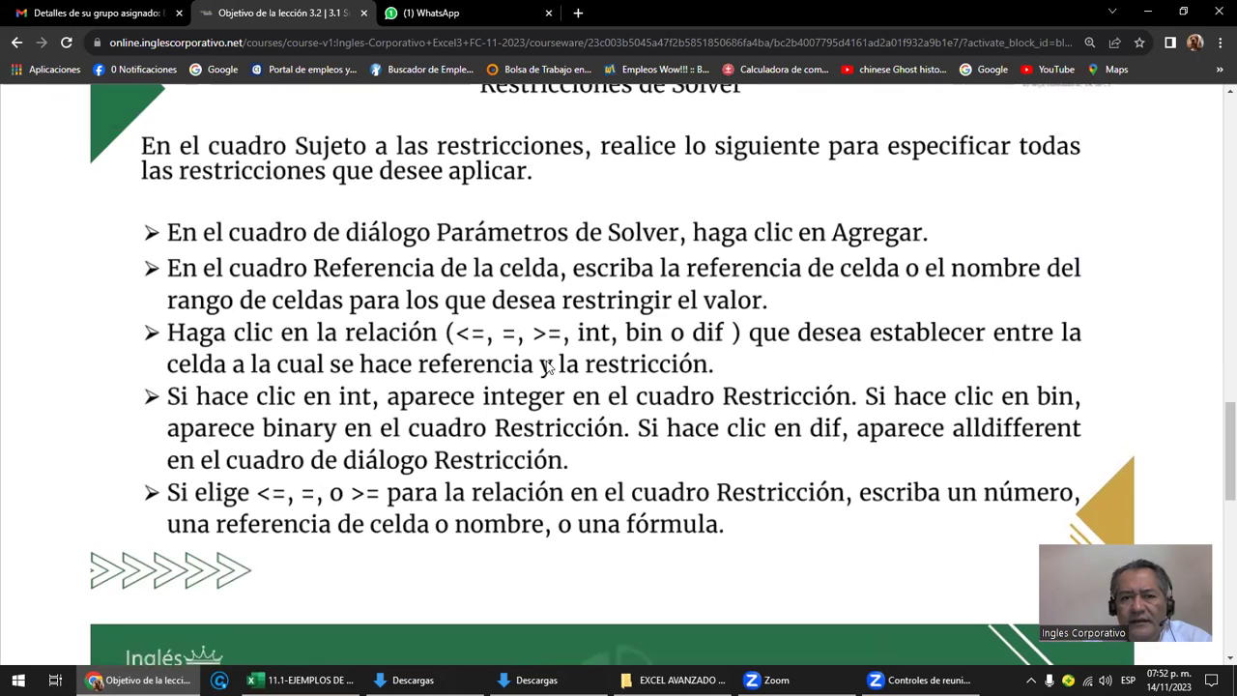
pyautogui.scroll(1, 483, 327)
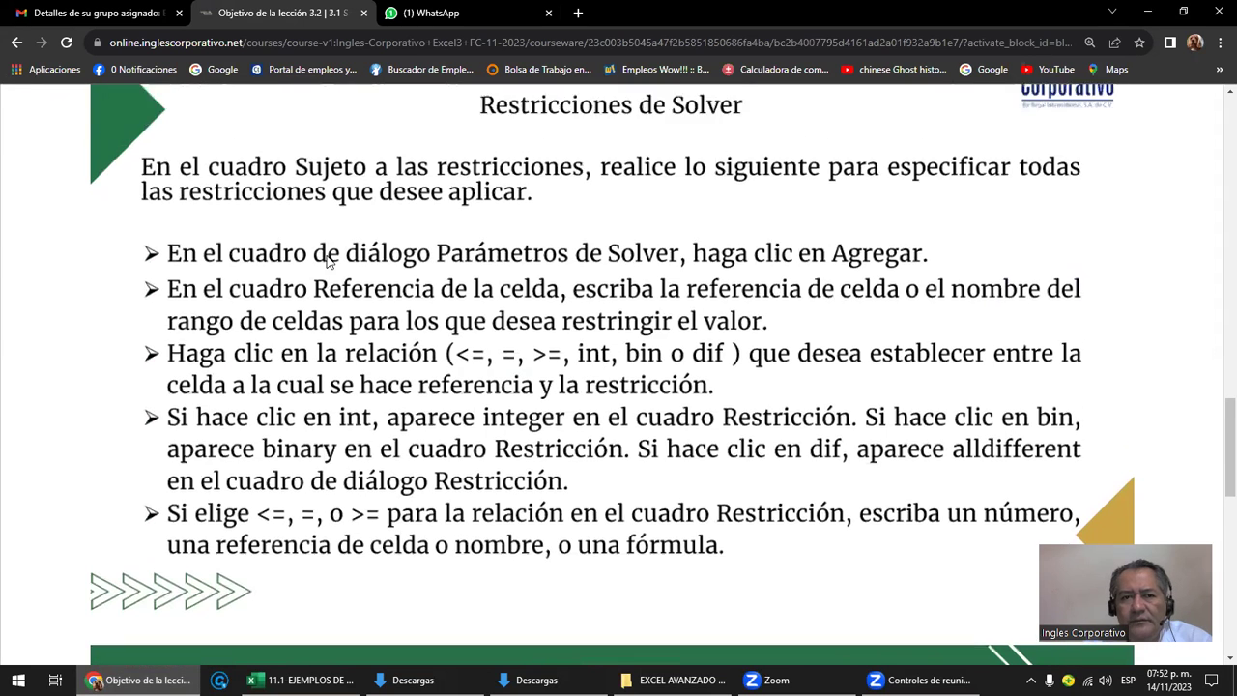
pyautogui.scroll(2, 479, 322)
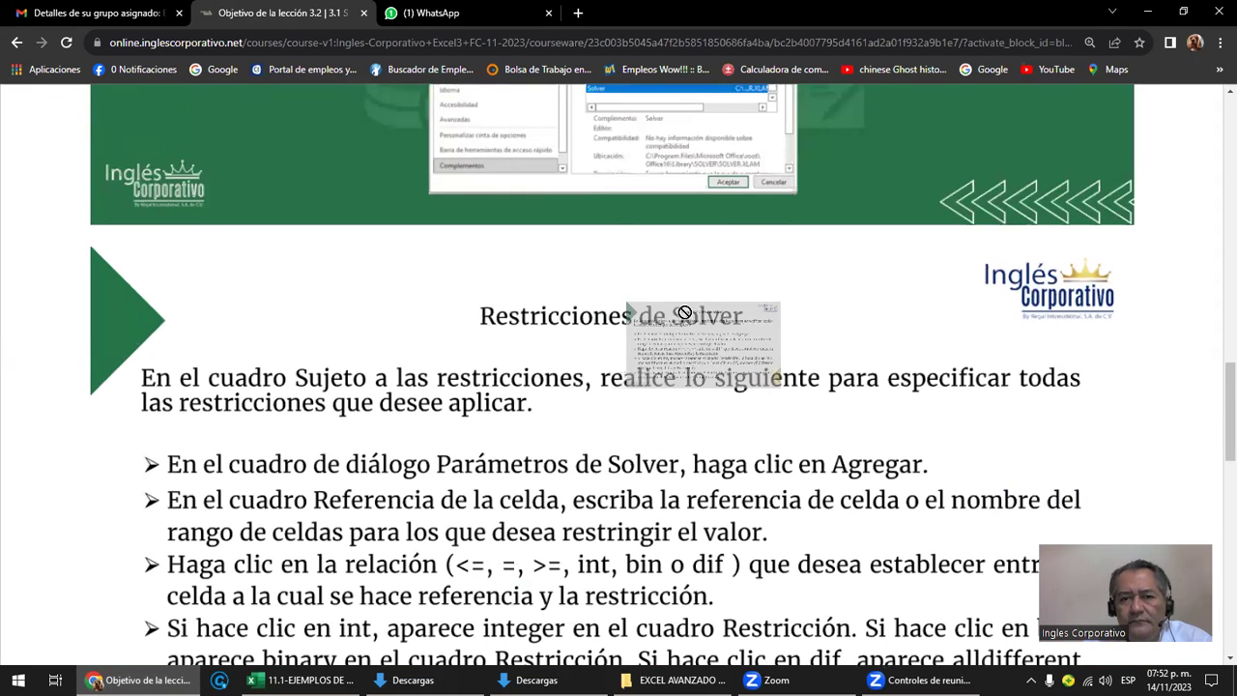
pyautogui.scroll(-2, 686, 336)
pyautogui.scroll(-1, 683, 336)
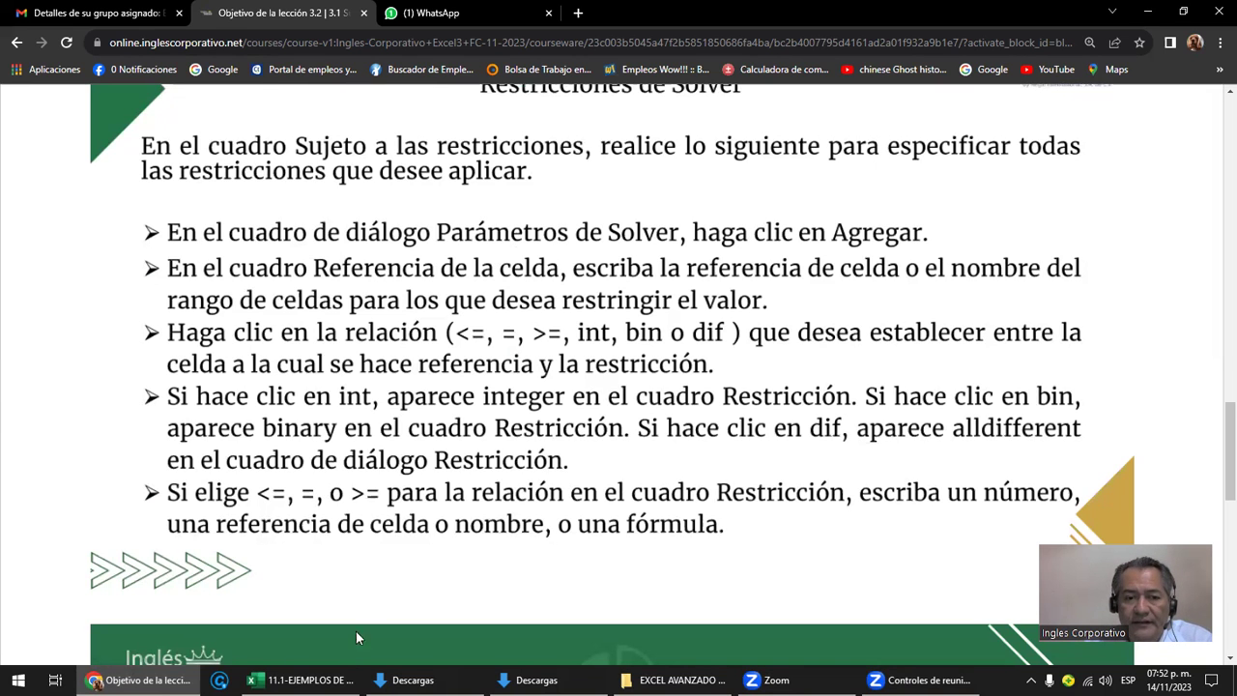
pyautogui.click(304, 679)
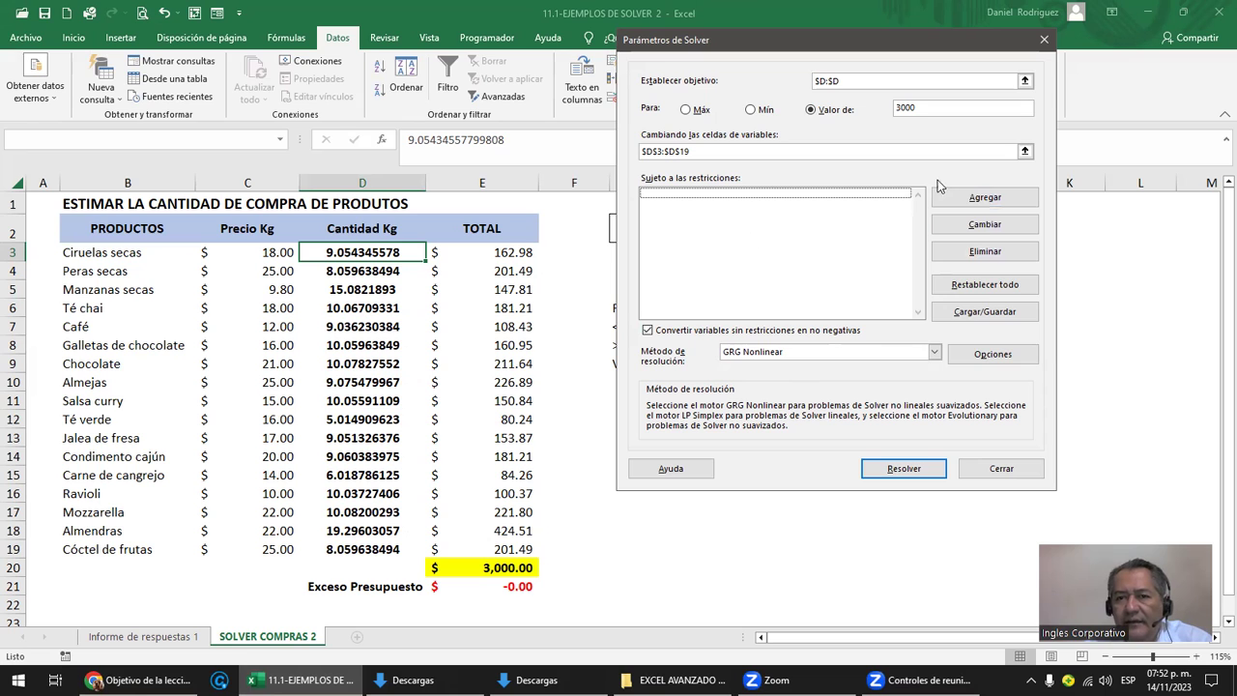
# Step: Try adding a constraint, closing and running Solver, dismissing each single-objective-cell error
pyautogui.click(986, 201)
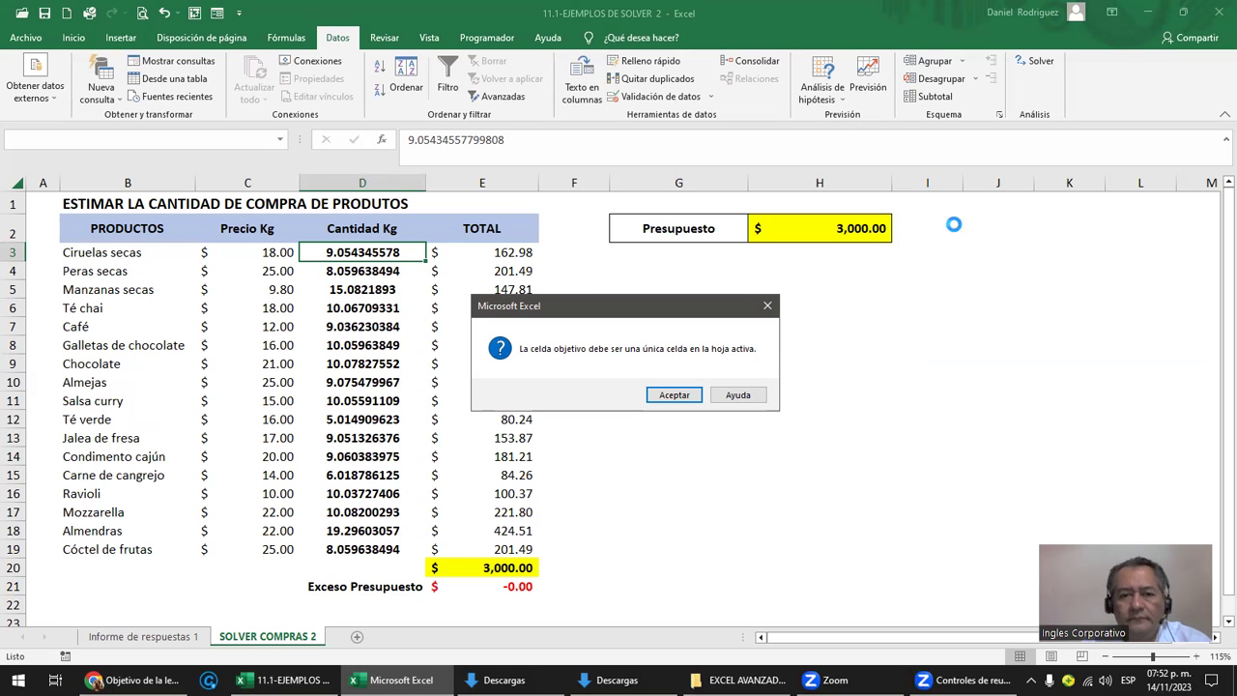
pyautogui.click(669, 395)
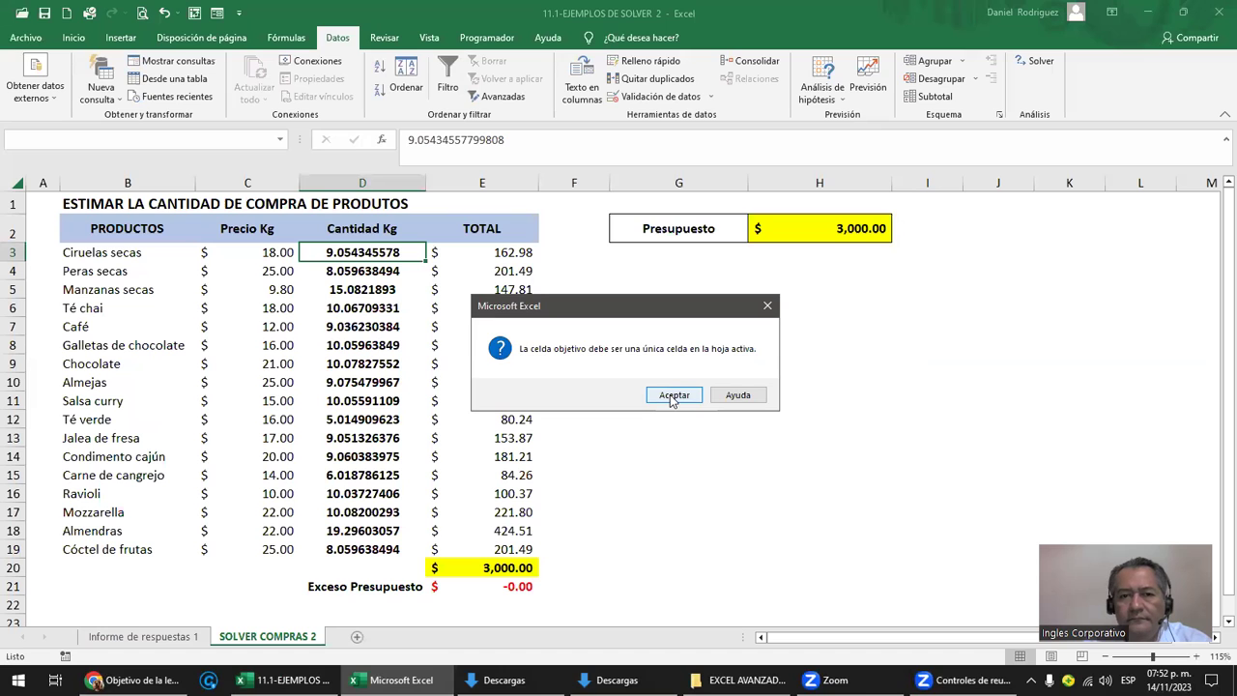
pyautogui.click(674, 395)
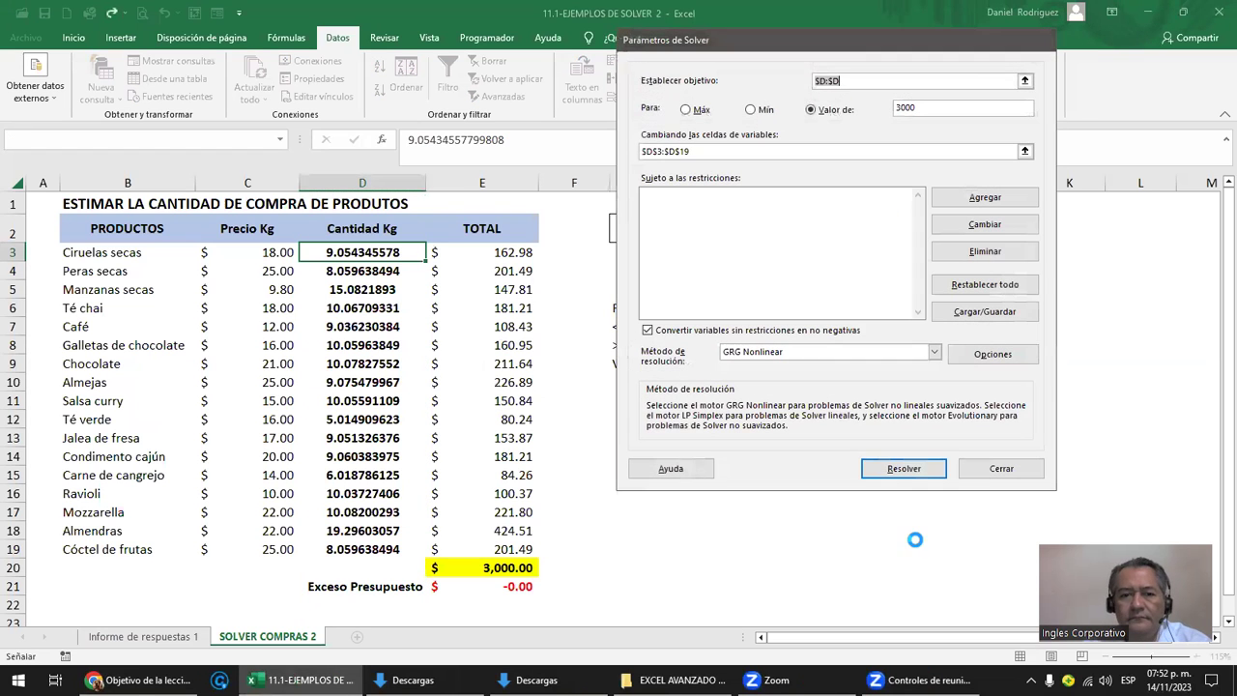
pyautogui.press('Return')
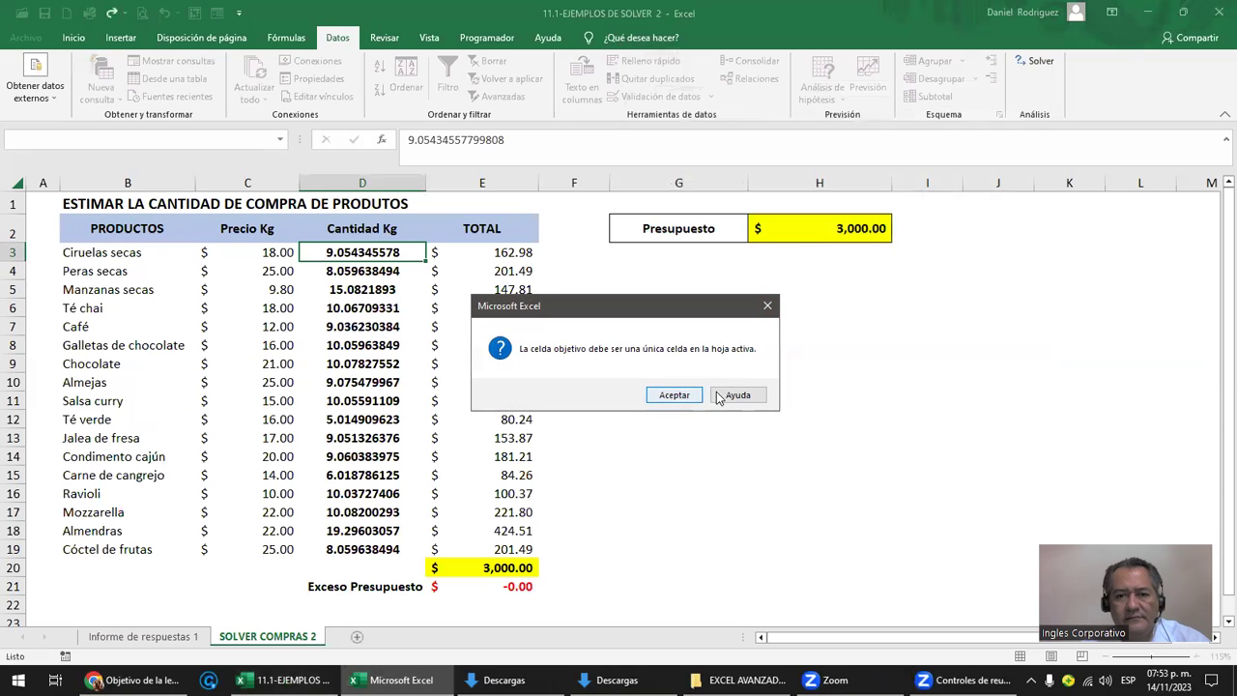
pyautogui.click(767, 306)
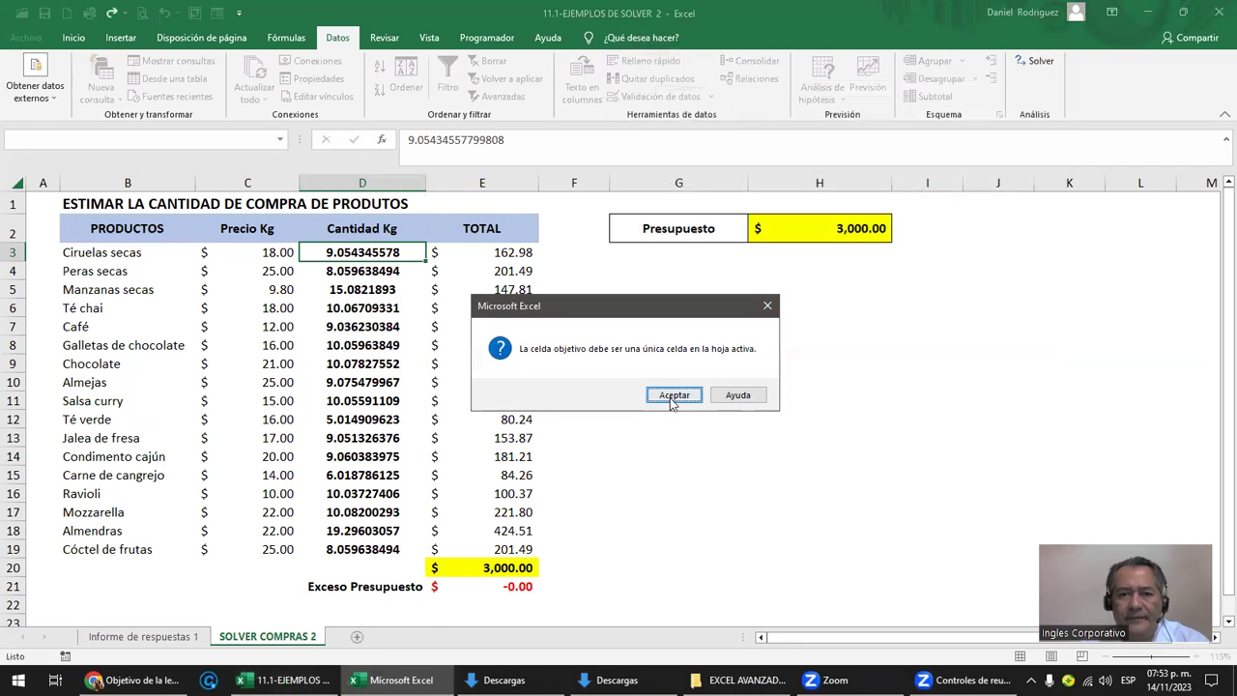
pyautogui.click(667, 395)
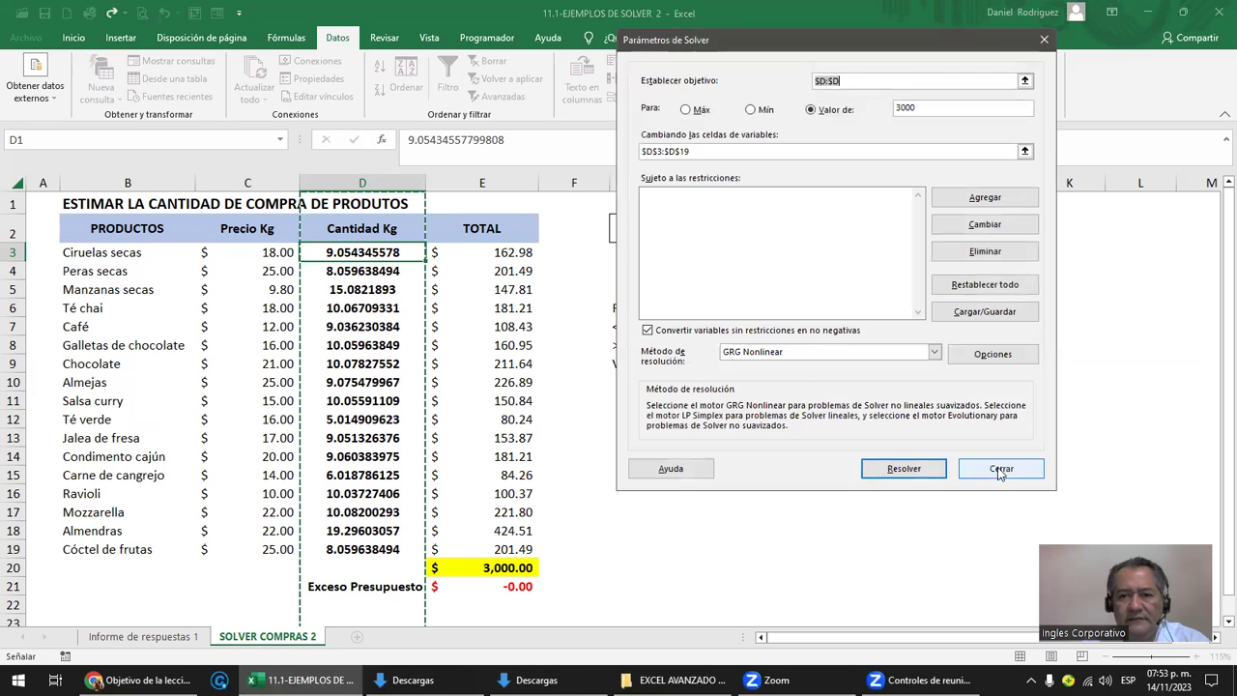
pyautogui.click(997, 462)
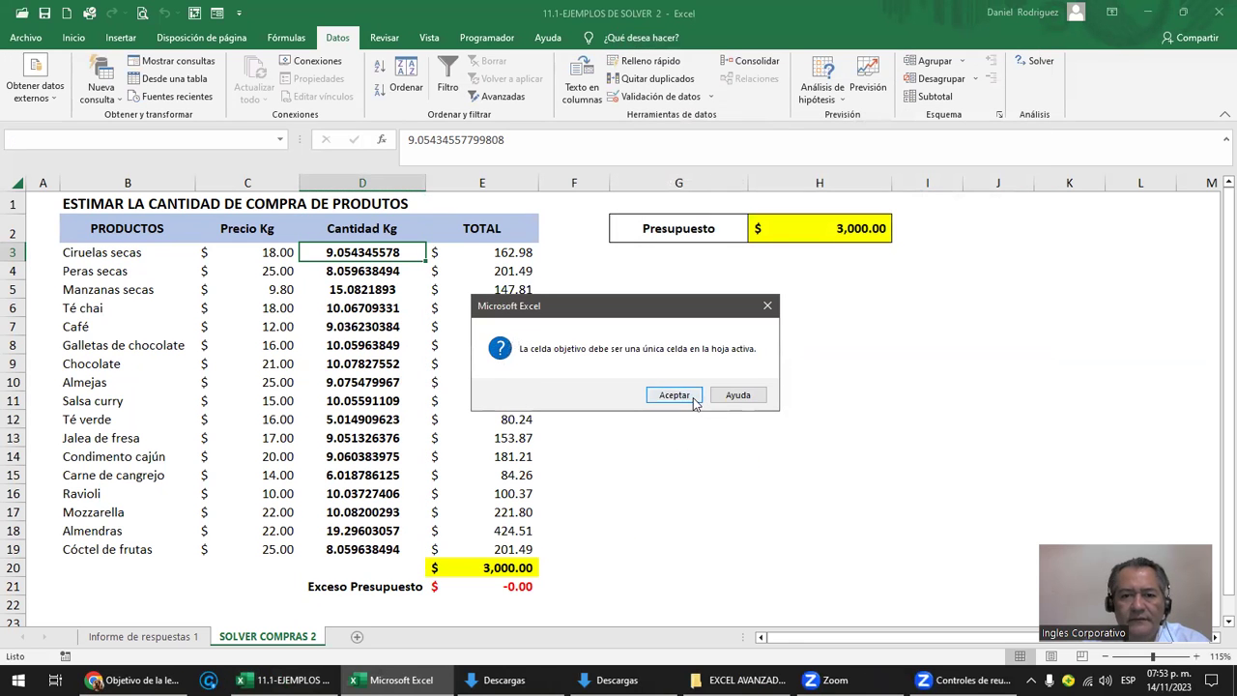
pyautogui.click(693, 399)
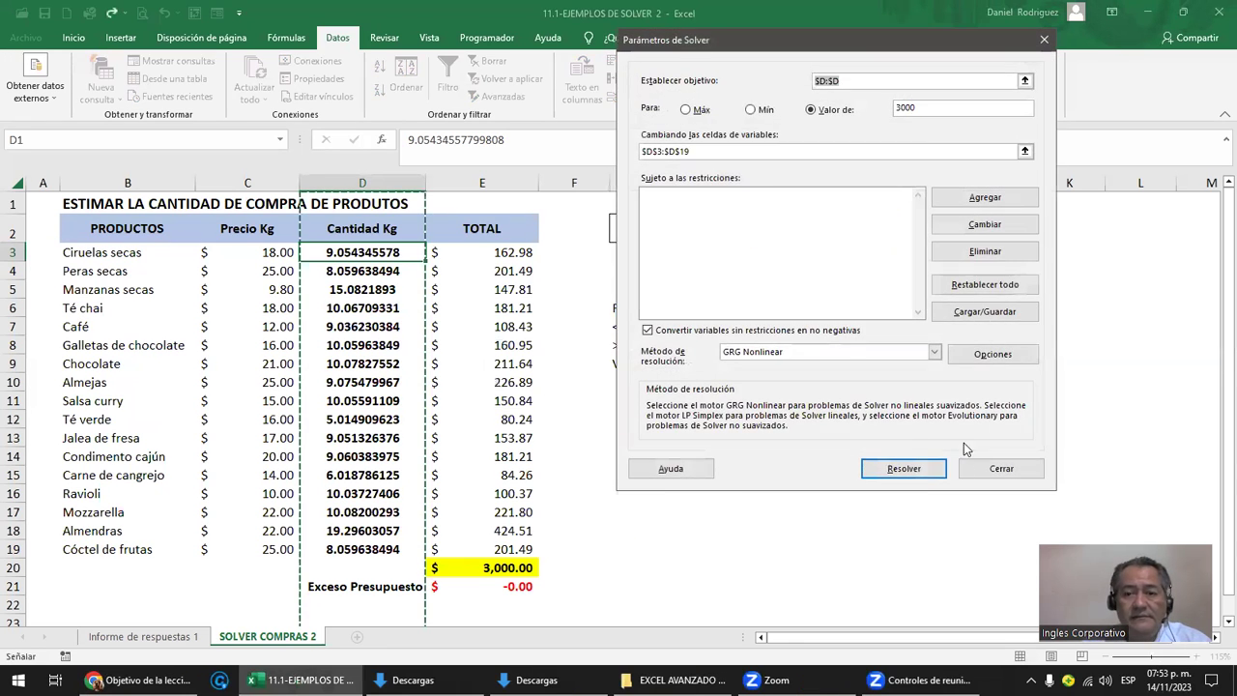
pyautogui.click(969, 464)
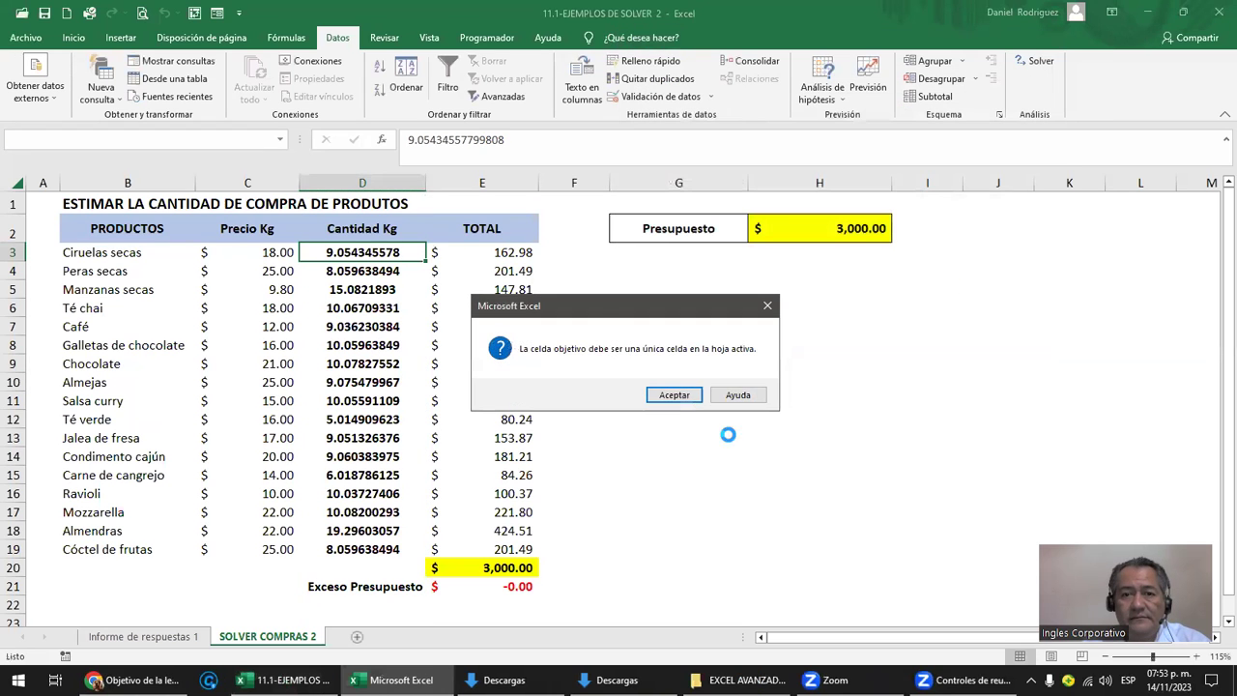
pyautogui.click(674, 395)
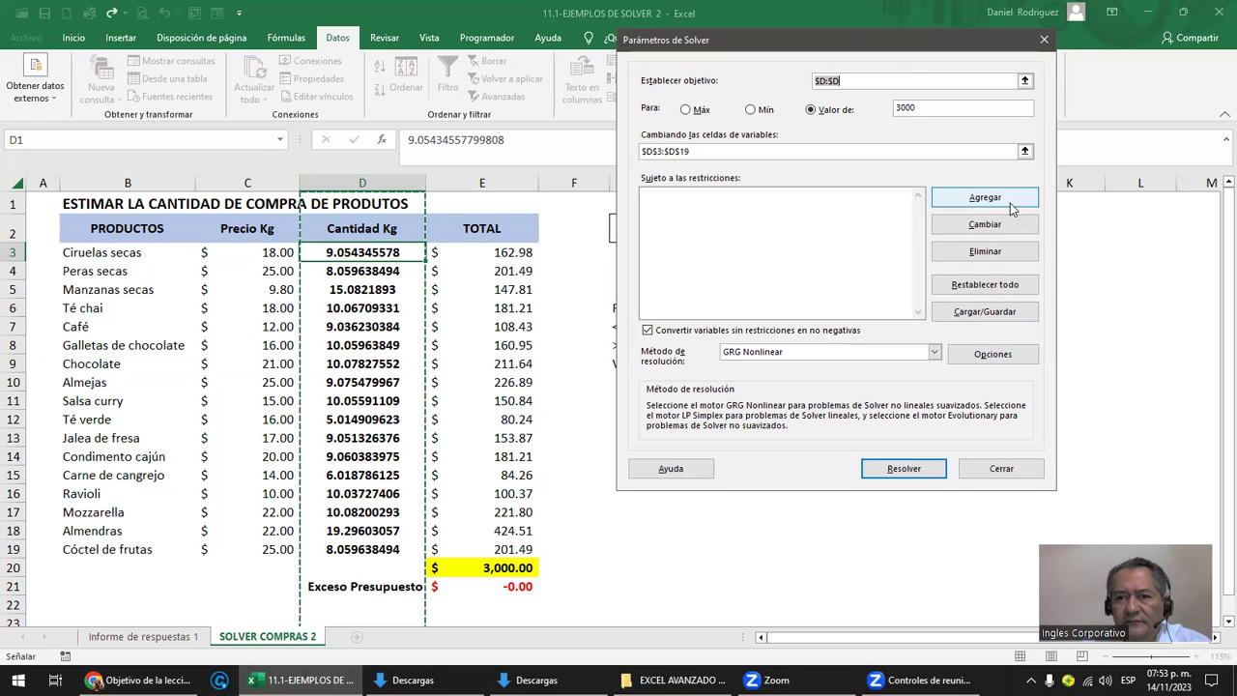
# Step: Retry adding a constraint, then open Microsoft's online help from the objective-cell error
pyautogui.click(996, 251)
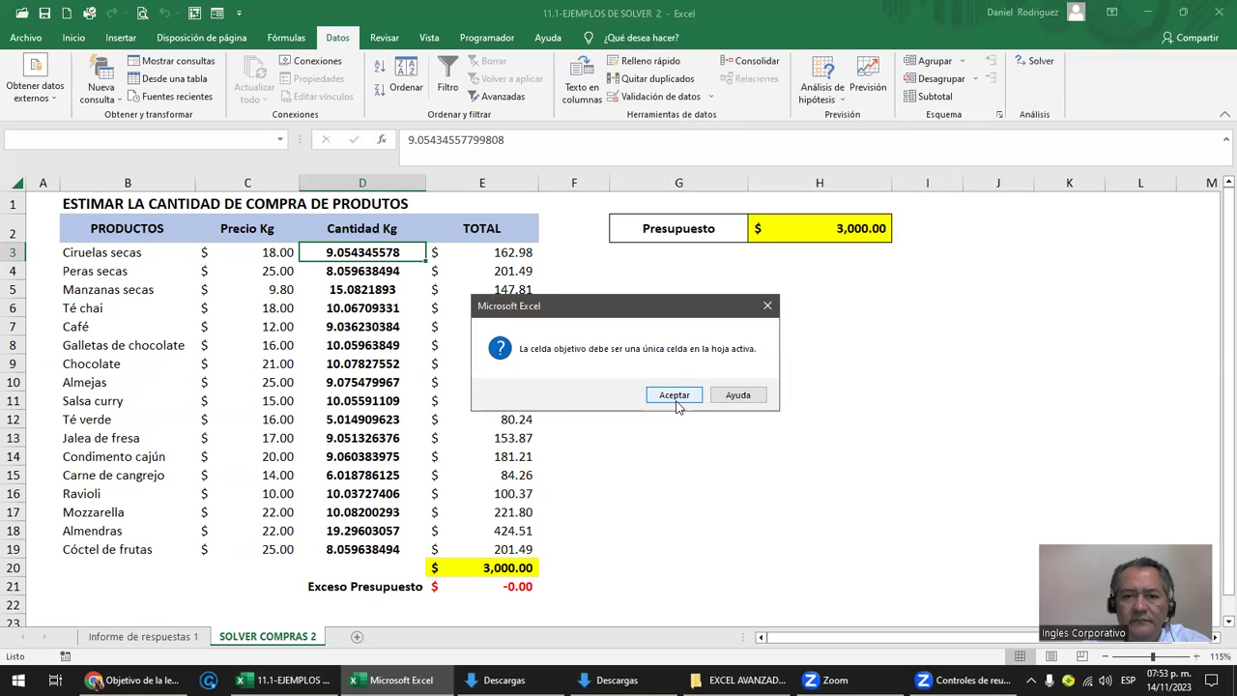
pyautogui.click(669, 398)
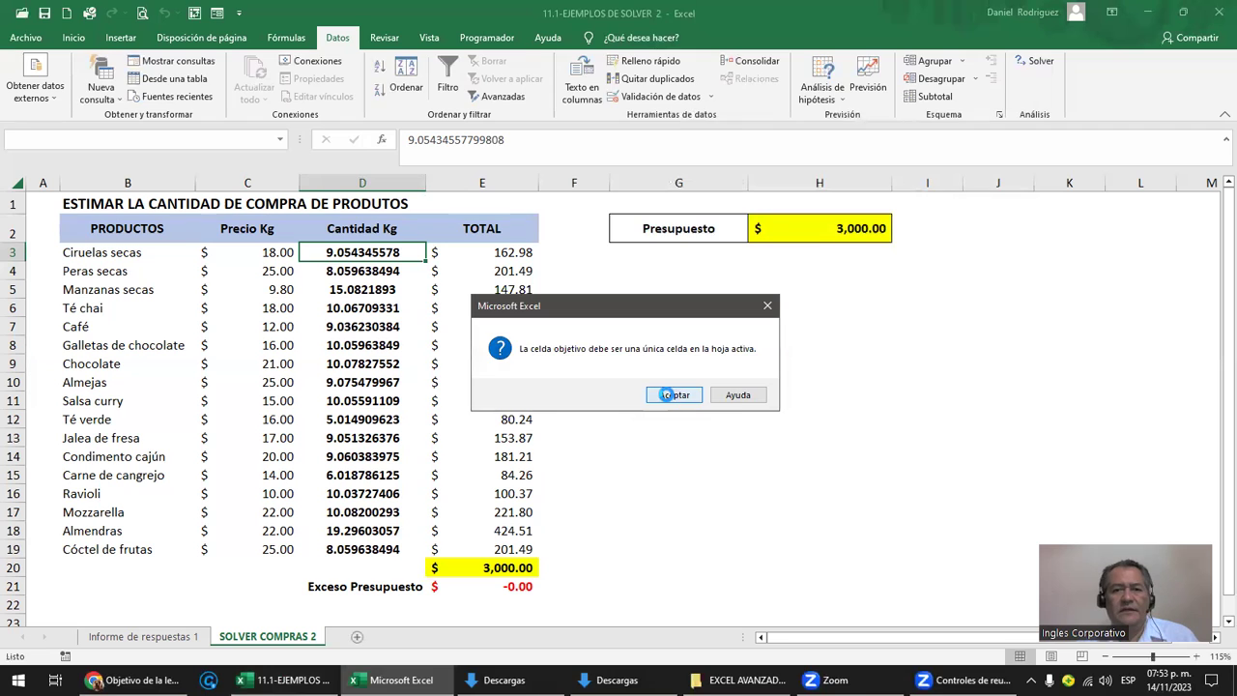
pyautogui.click(670, 398)
pyautogui.press('Return')
pyautogui.press('Return')
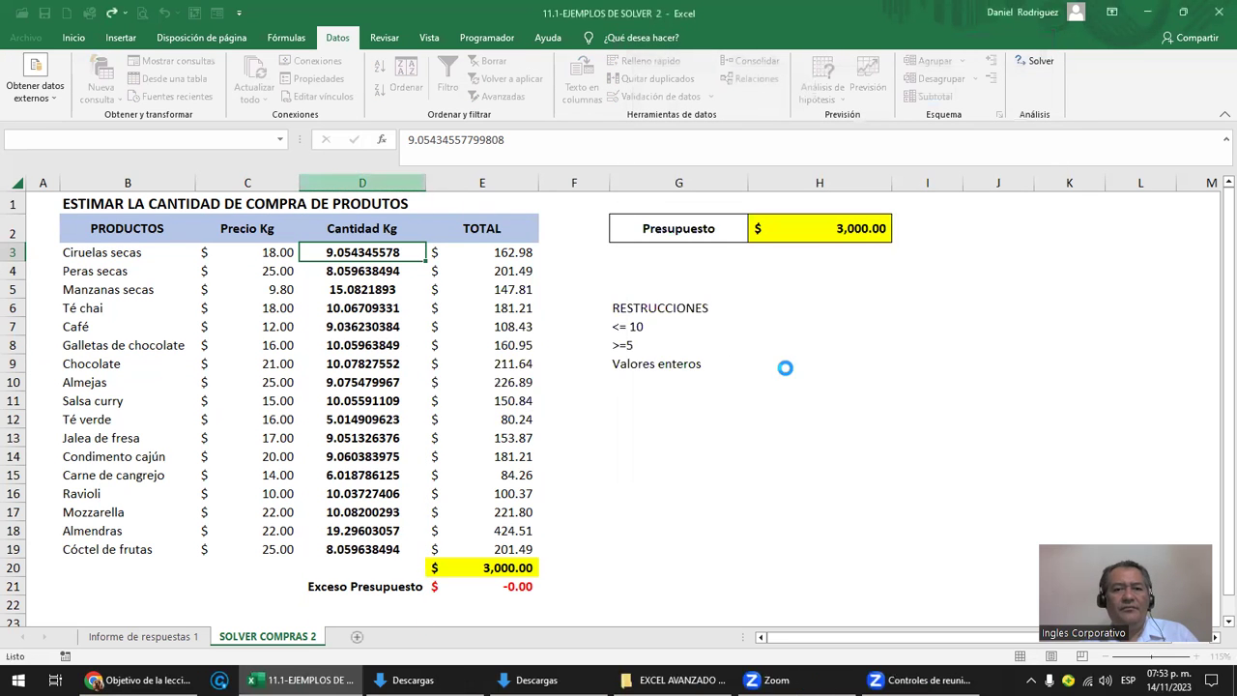
pyautogui.press('Return')
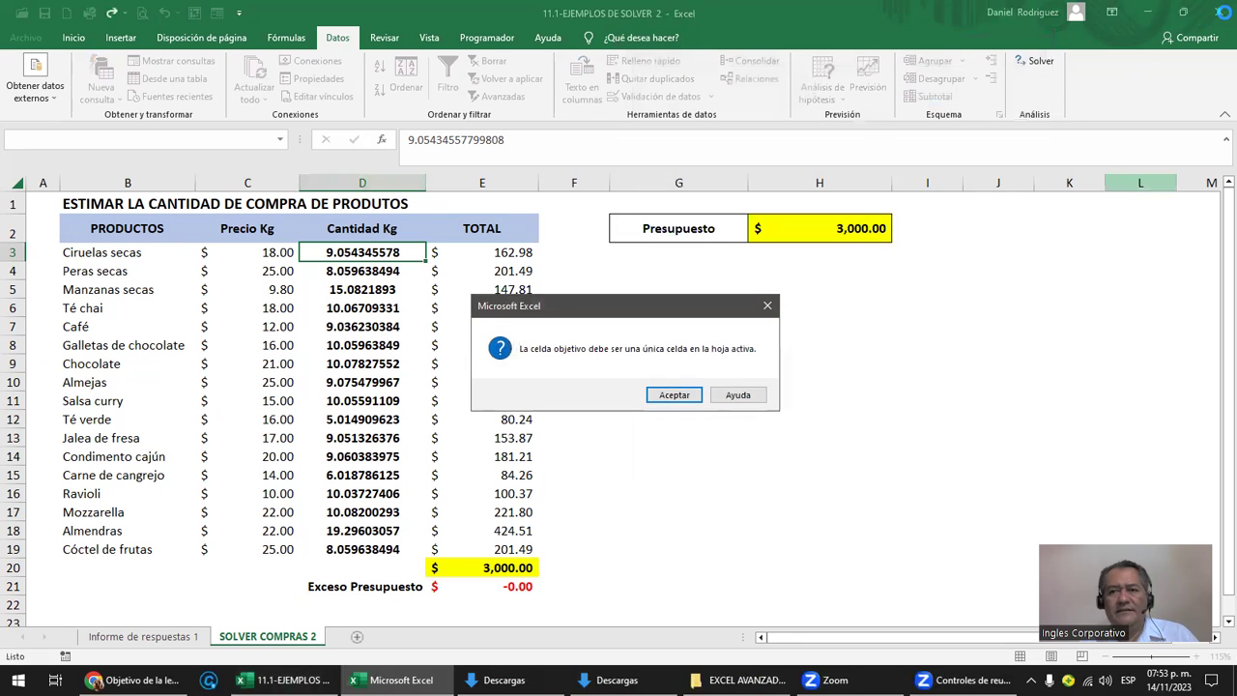
pyautogui.click(675, 394)
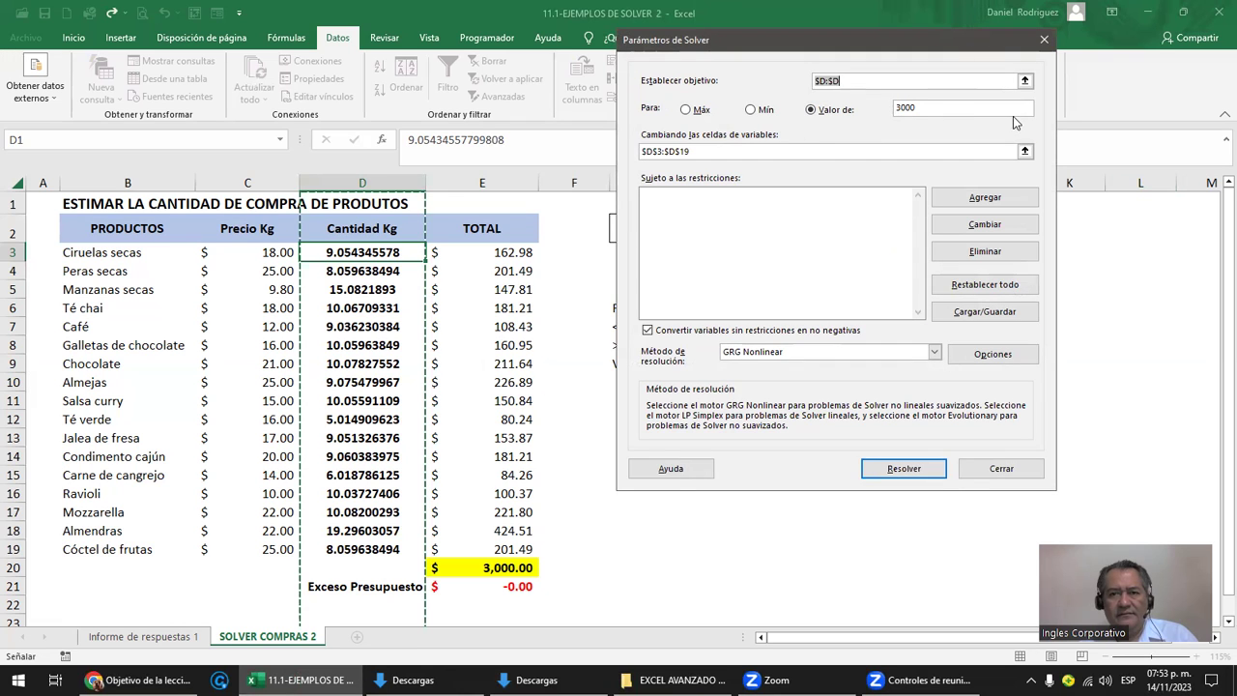
pyautogui.click(986, 224)
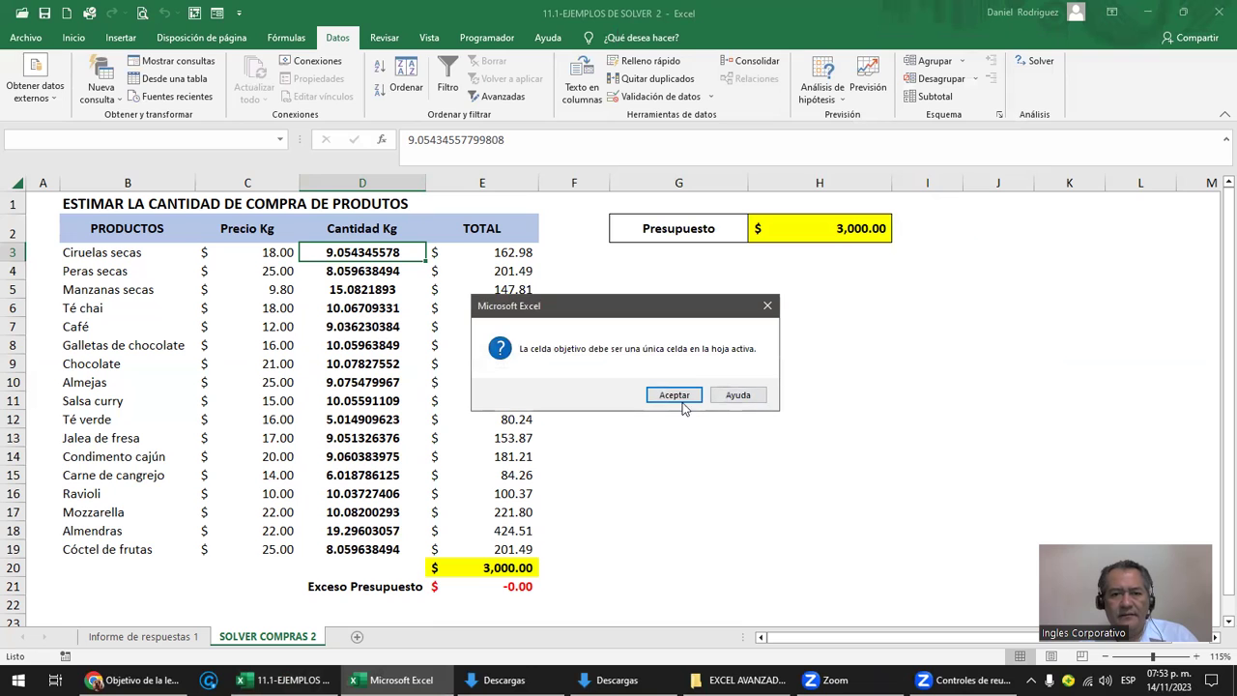
pyautogui.click(744, 398)
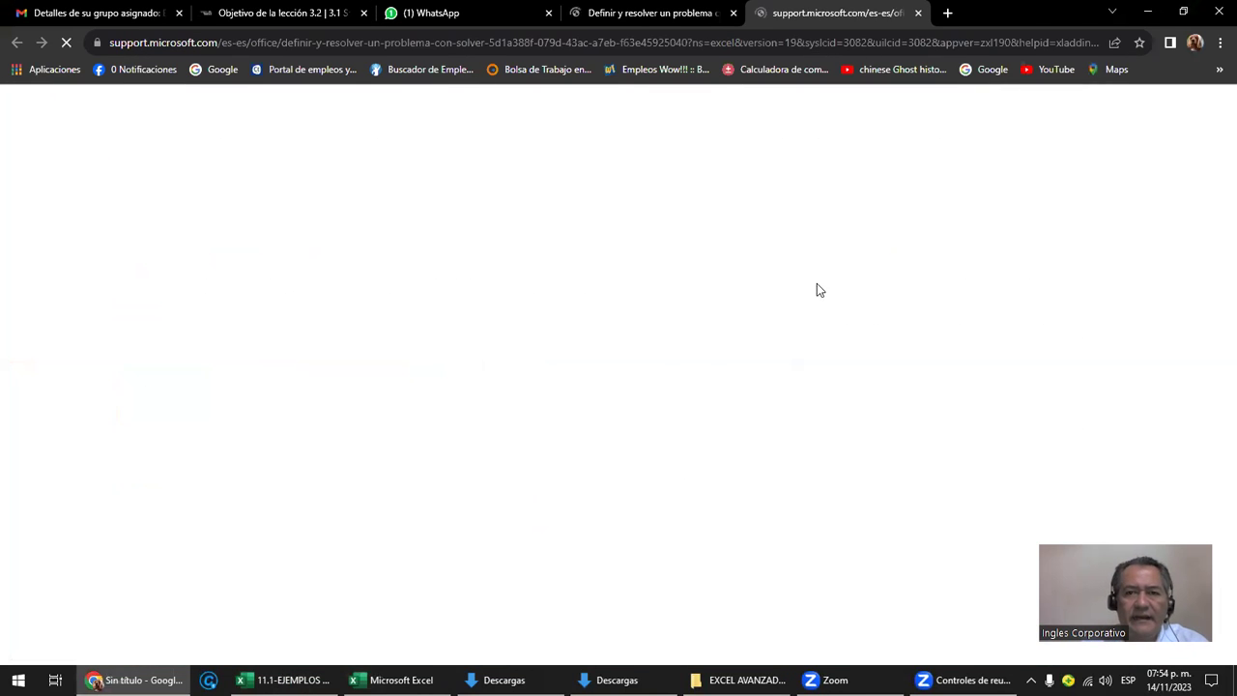
# Step: Close the duplicate Solver help tab in Chrome and dismiss Excel's objective-cell error
pyautogui.click(918, 13)
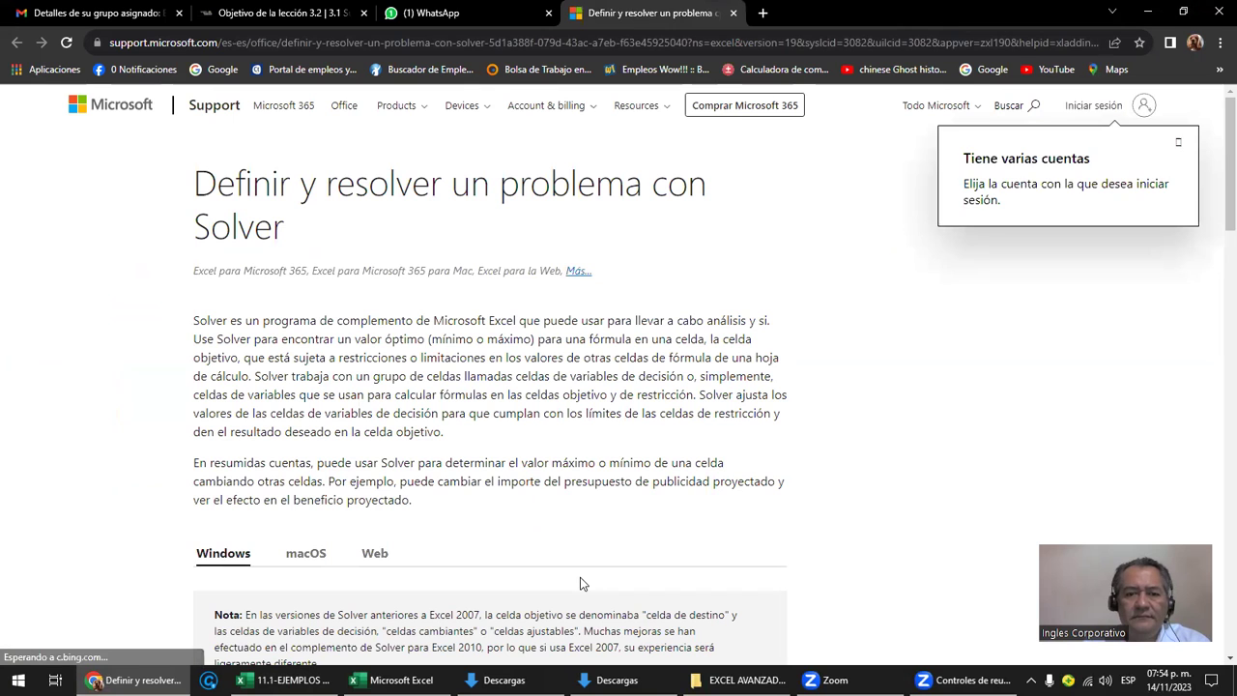
pyautogui.click(674, 396)
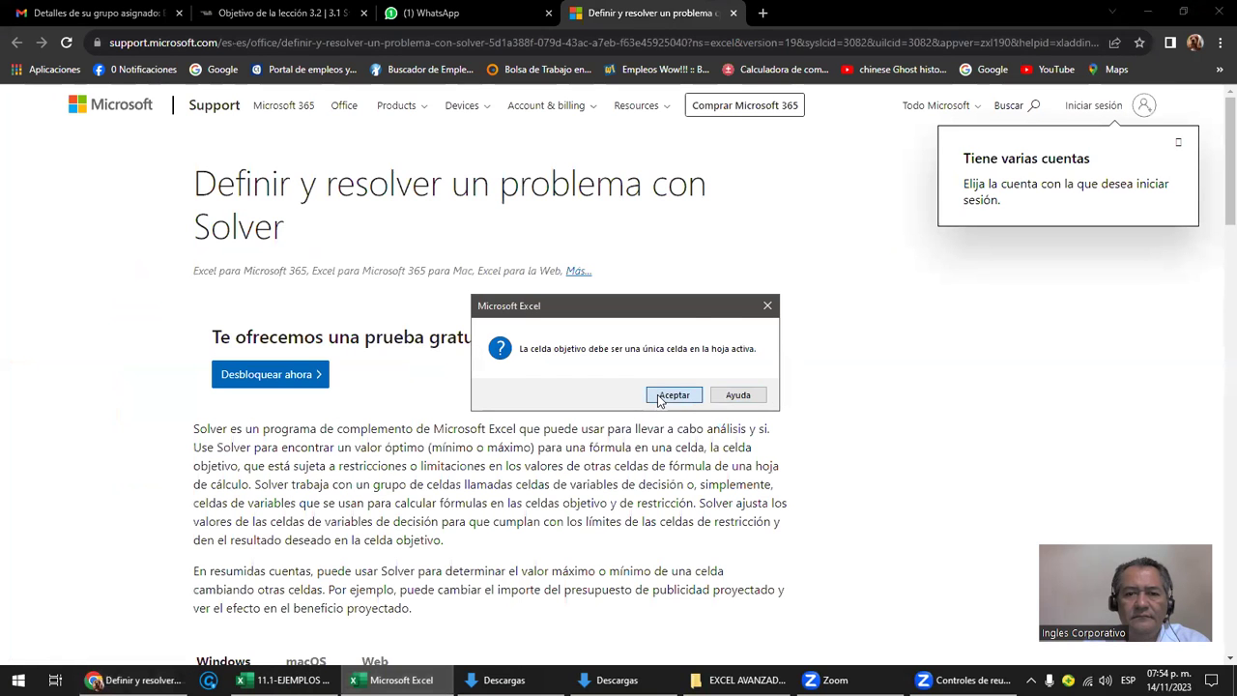
pyautogui.click(674, 397)
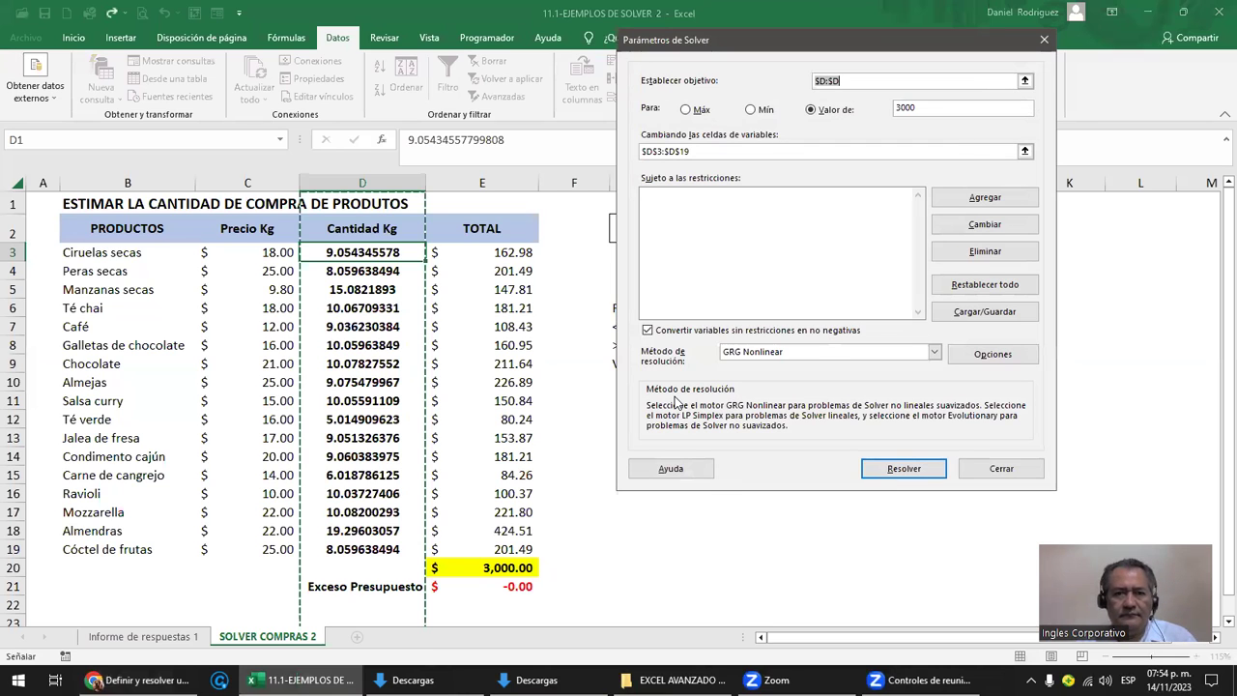
# Step: Dismiss the error, leave Solver, select total cell E20 and reopen Solver Parameters
pyautogui.press('Return')
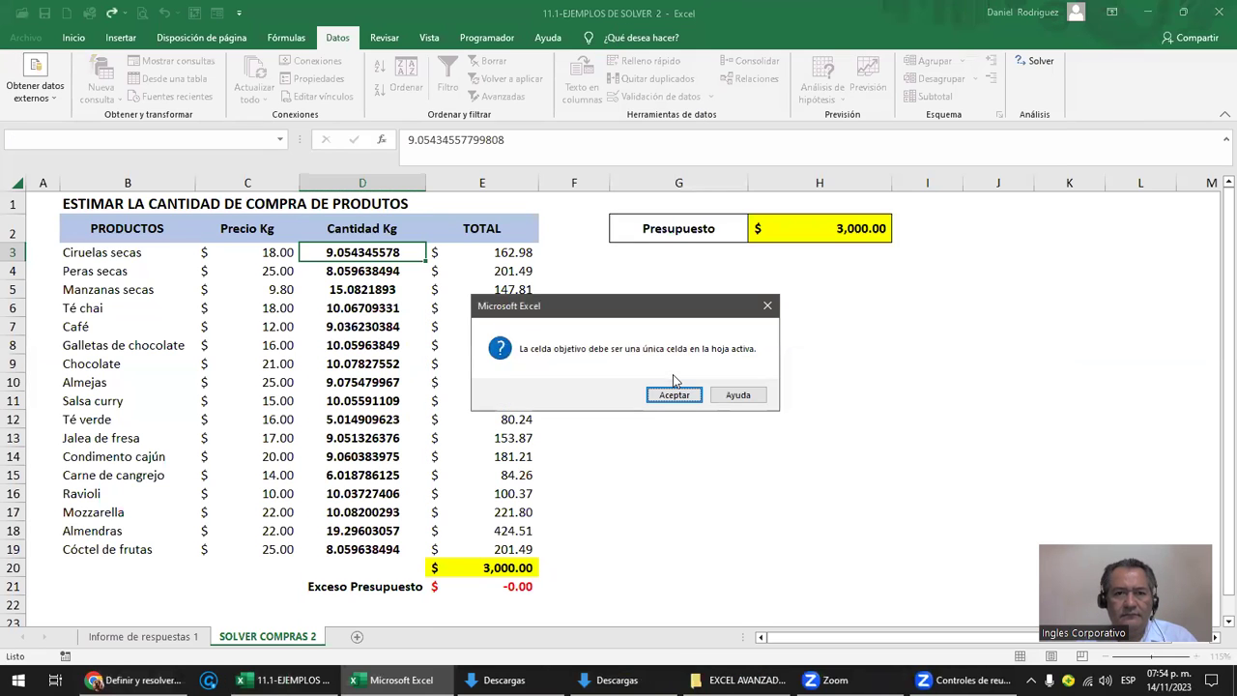
pyautogui.press('Return')
pyautogui.press('Return')
pyautogui.press('Escape')
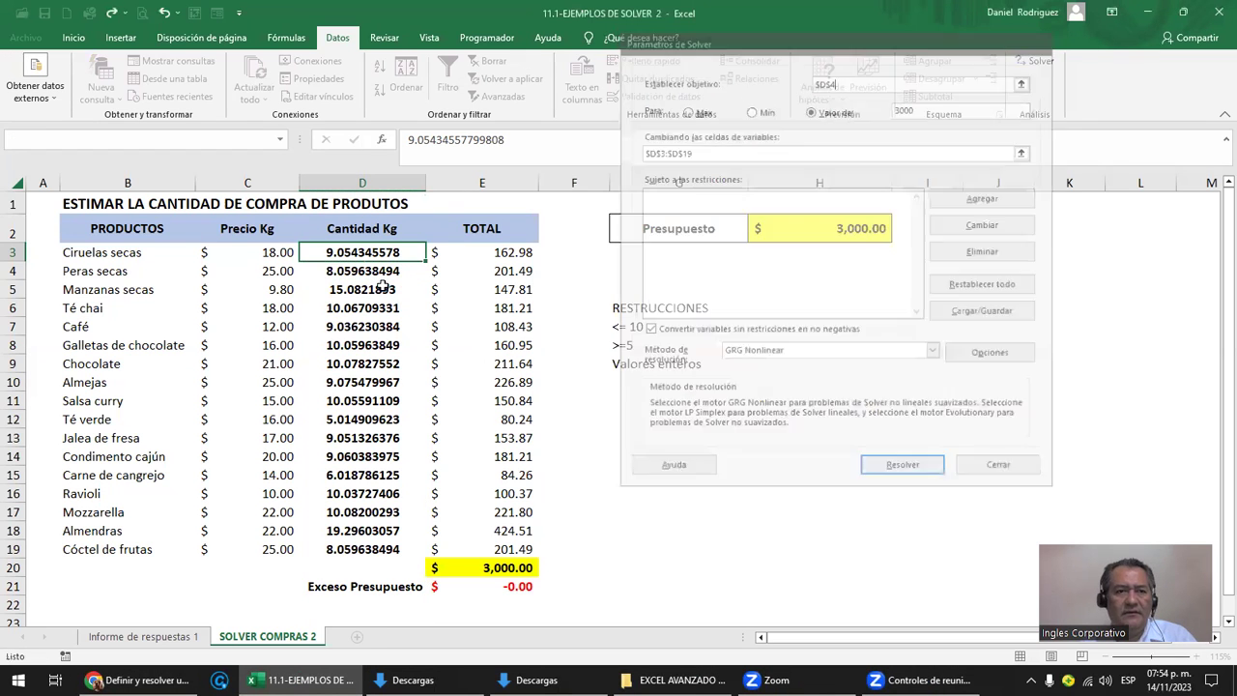
pyautogui.press('Right')
pyautogui.press('Right')
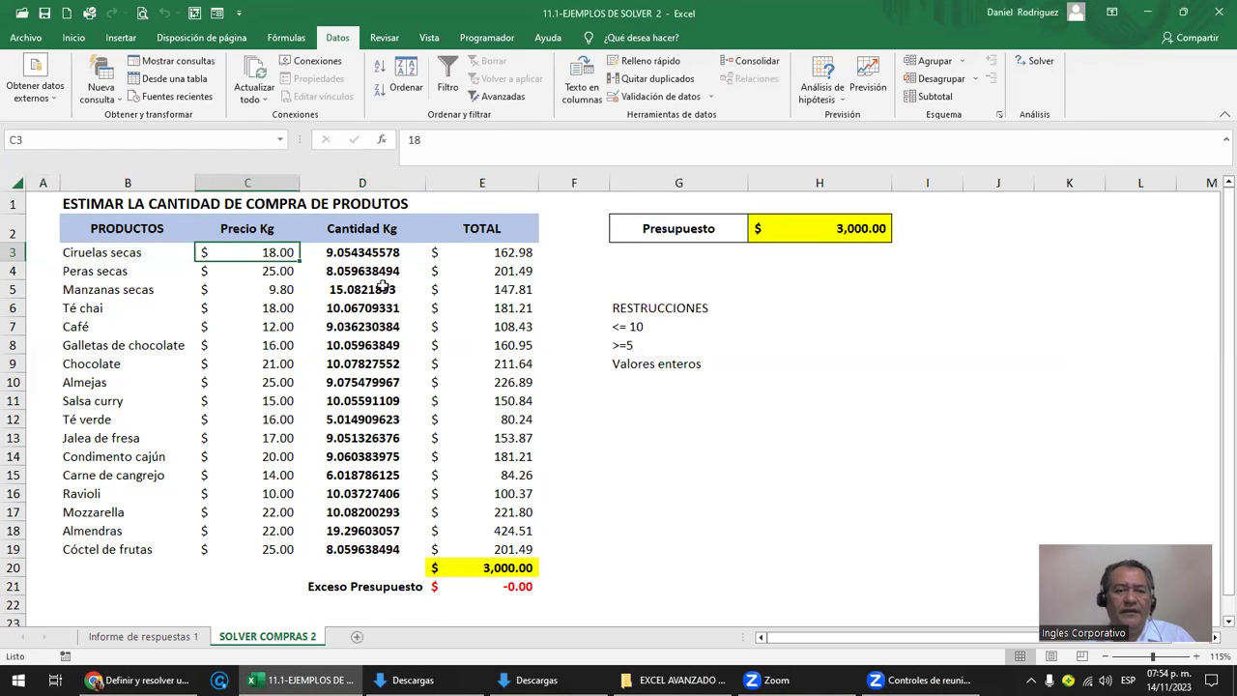
pyautogui.click(503, 570)
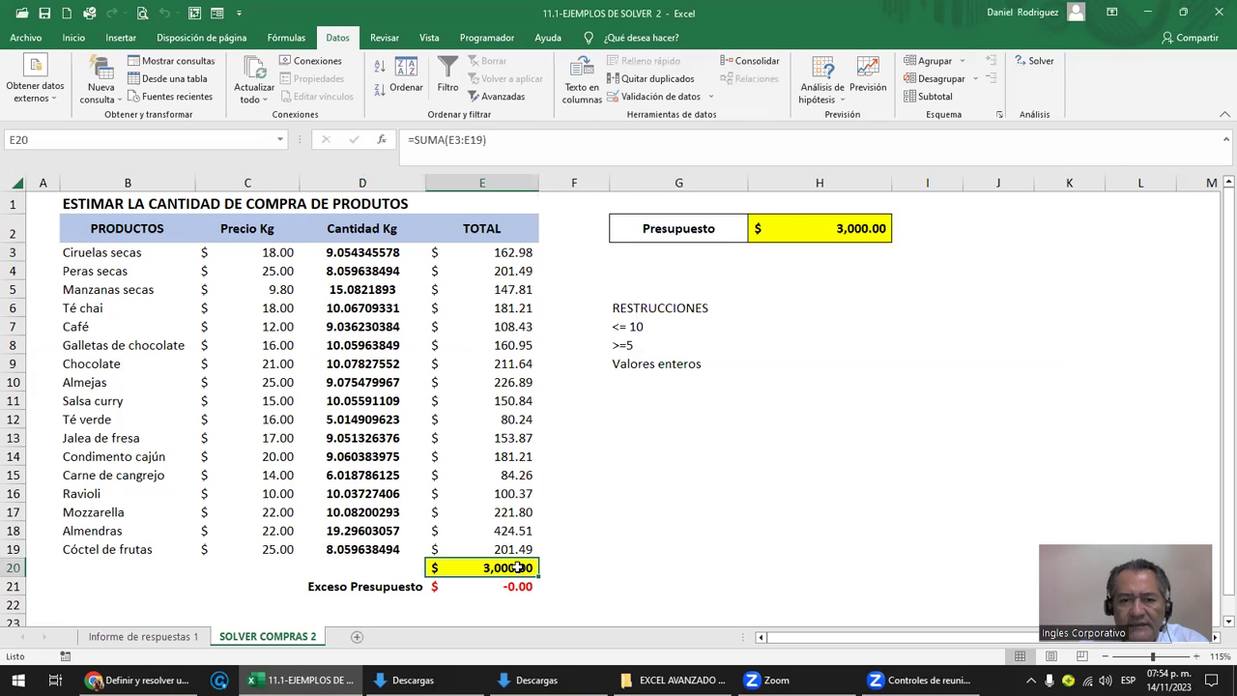
pyautogui.click(1034, 63)
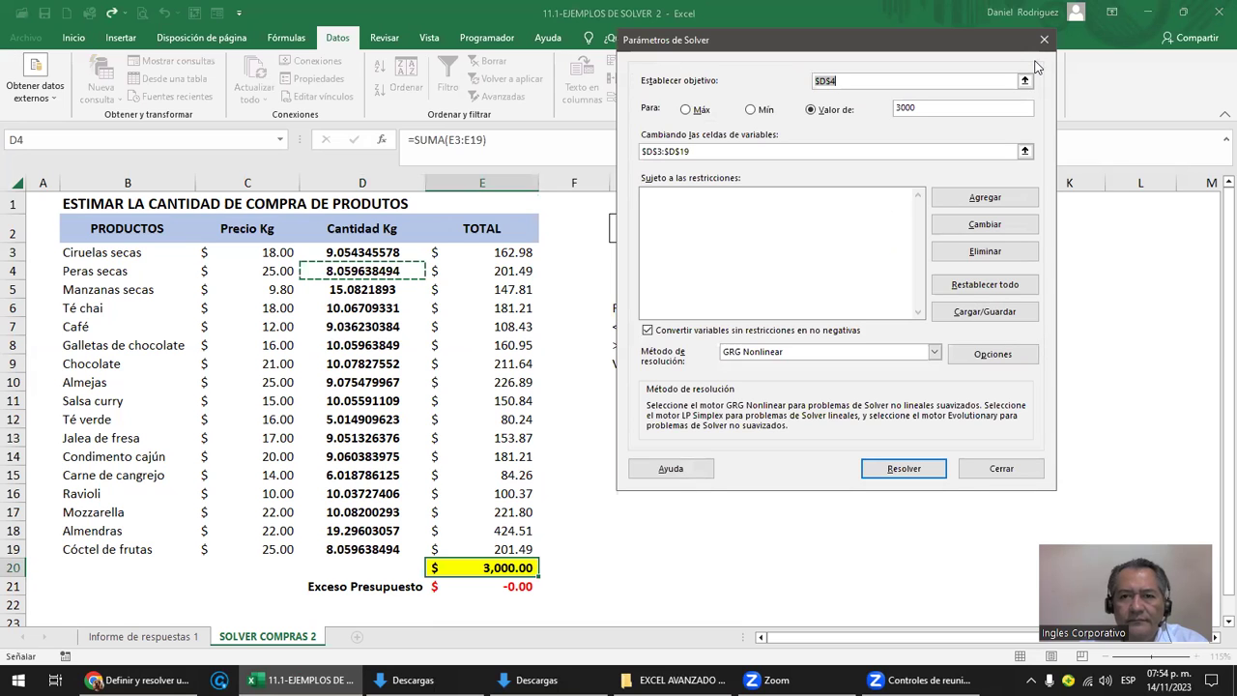
# Step: Add a constraint with cell reference $D$3:$D$19 and the int operator, and confirm it
pyautogui.click(980, 201)
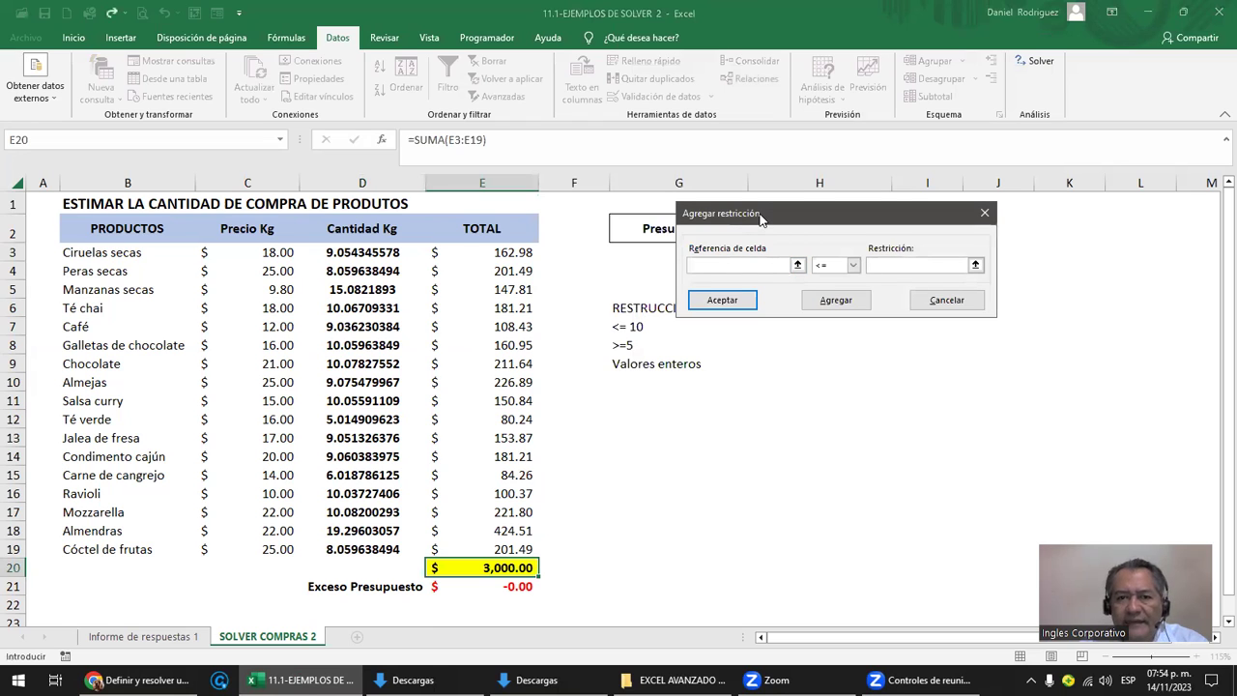
pyautogui.moveTo(760, 217); pyautogui.dragTo(643, 227)
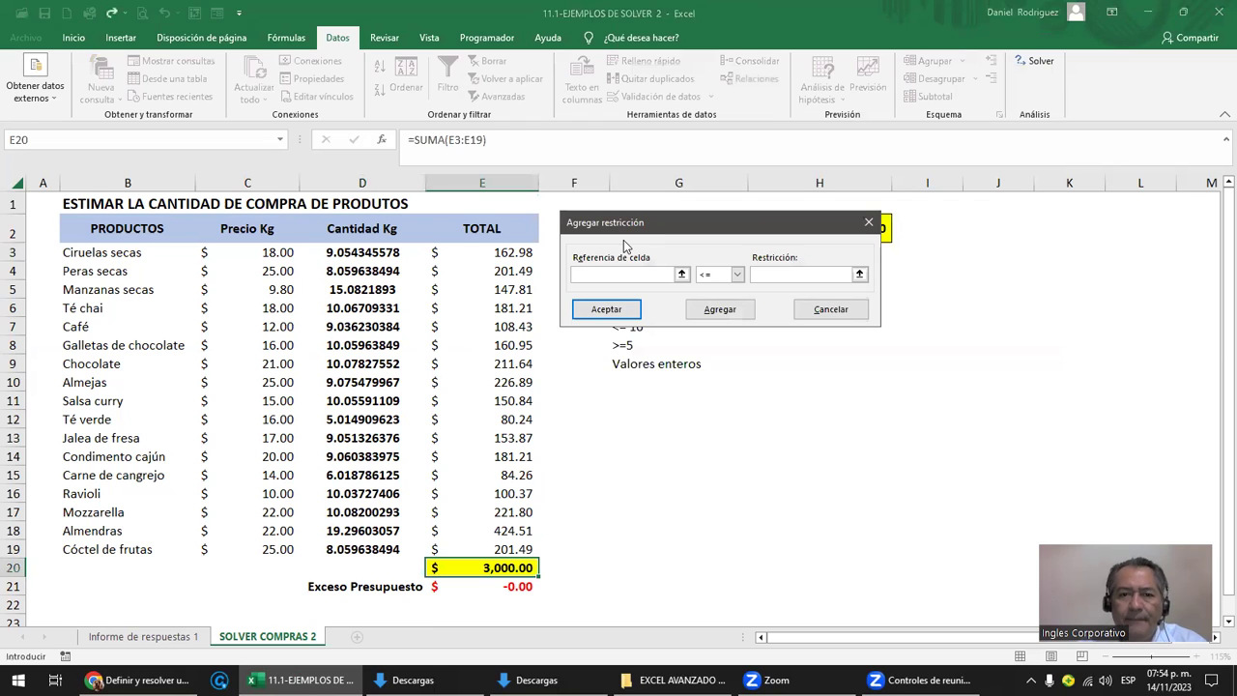
pyautogui.moveTo(681, 222); pyautogui.dragTo(744, 185)
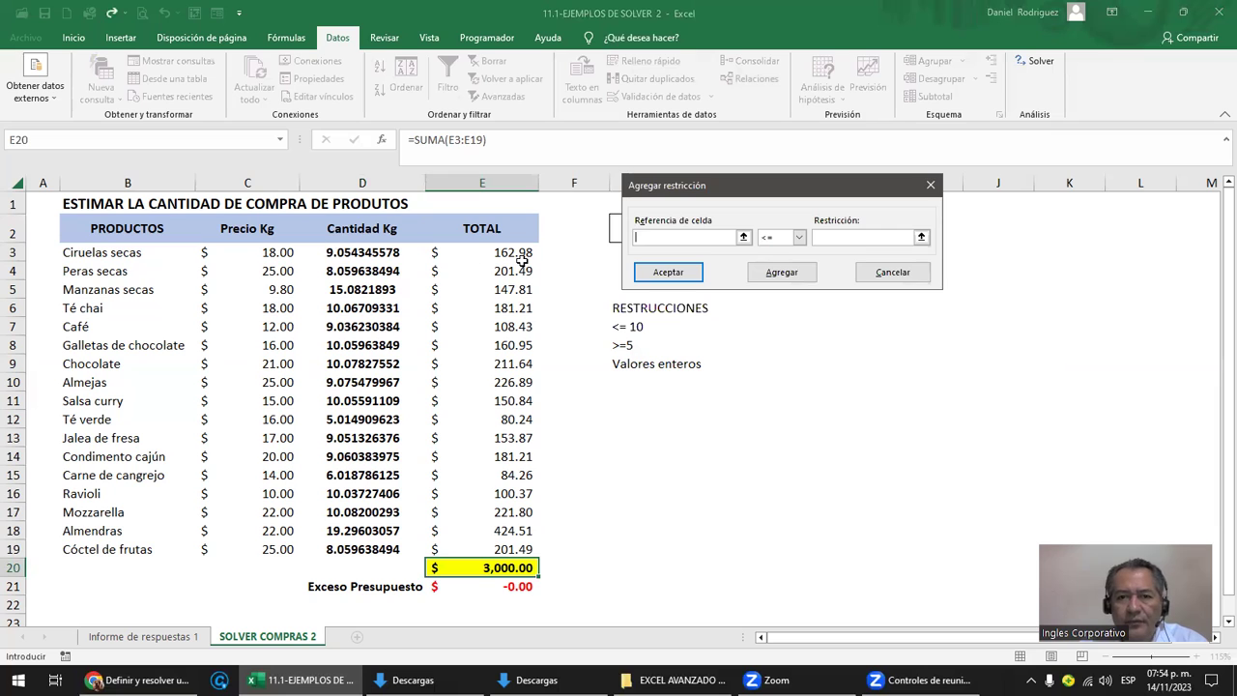
pyautogui.moveTo(386, 252)
pyautogui.mouseDown()
pyautogui.moveTo(361, 399)
pyautogui.moveTo(394, 541)
pyautogui.mouseUp()
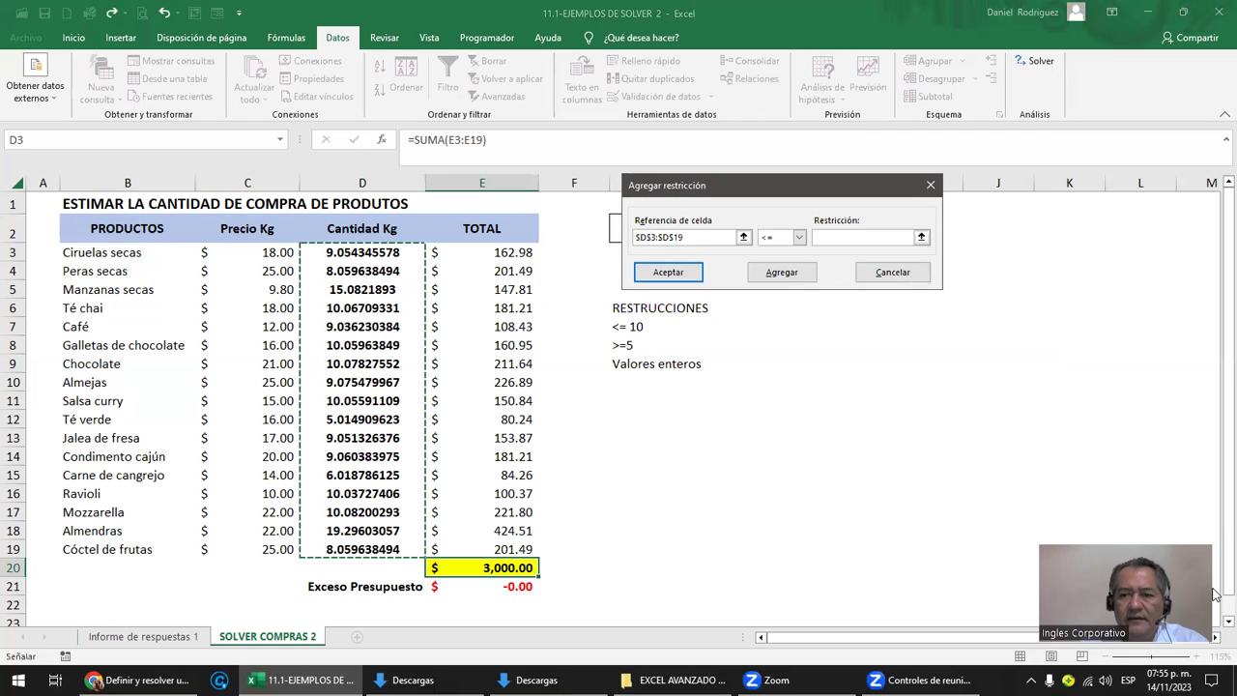
pyautogui.click(1215, 594)
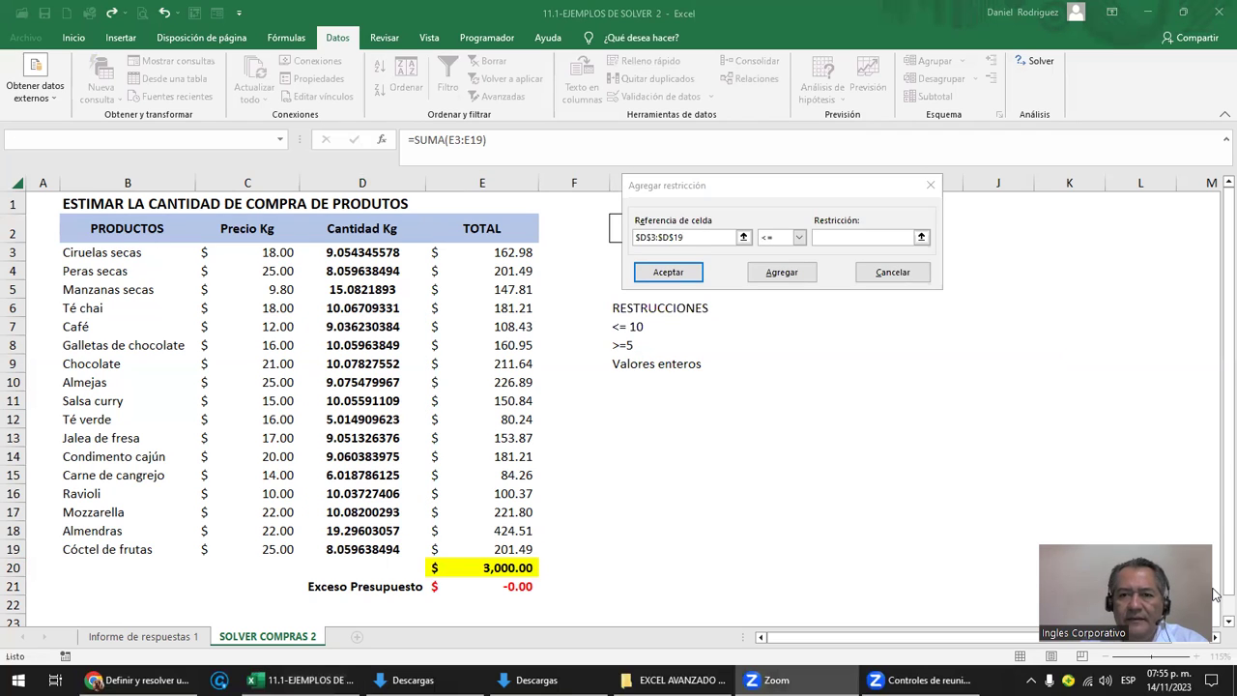
pyautogui.click(1003, 488)
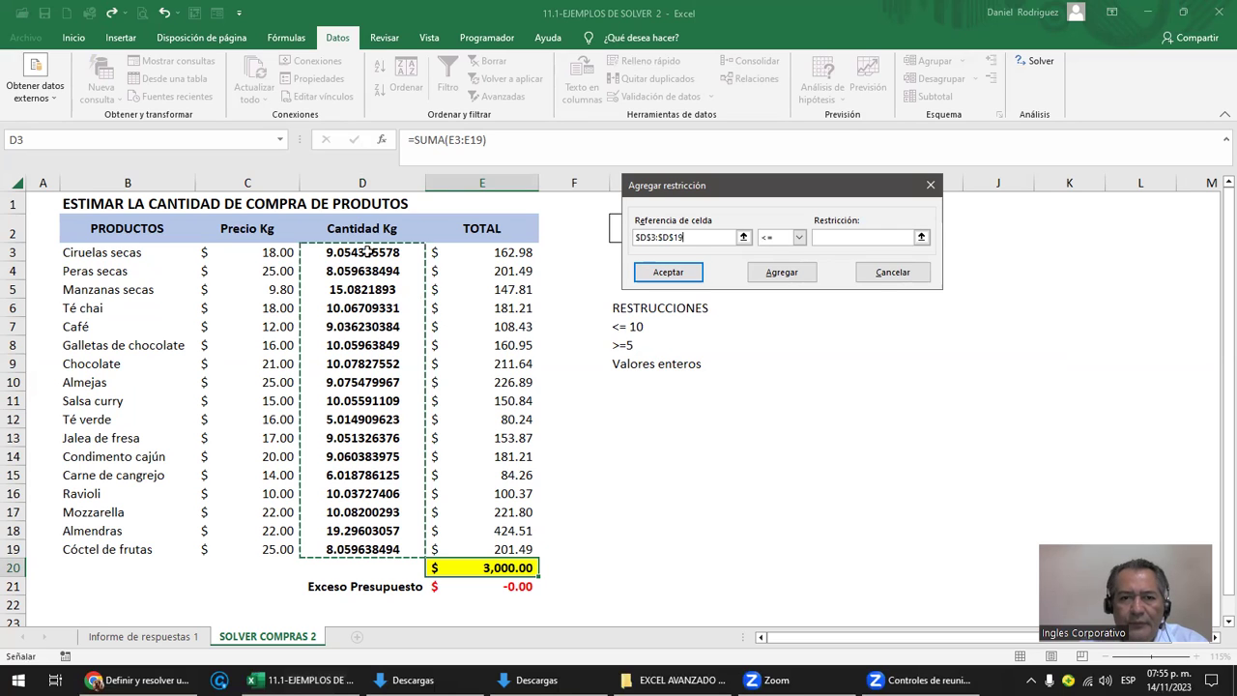
pyautogui.click(361, 249)
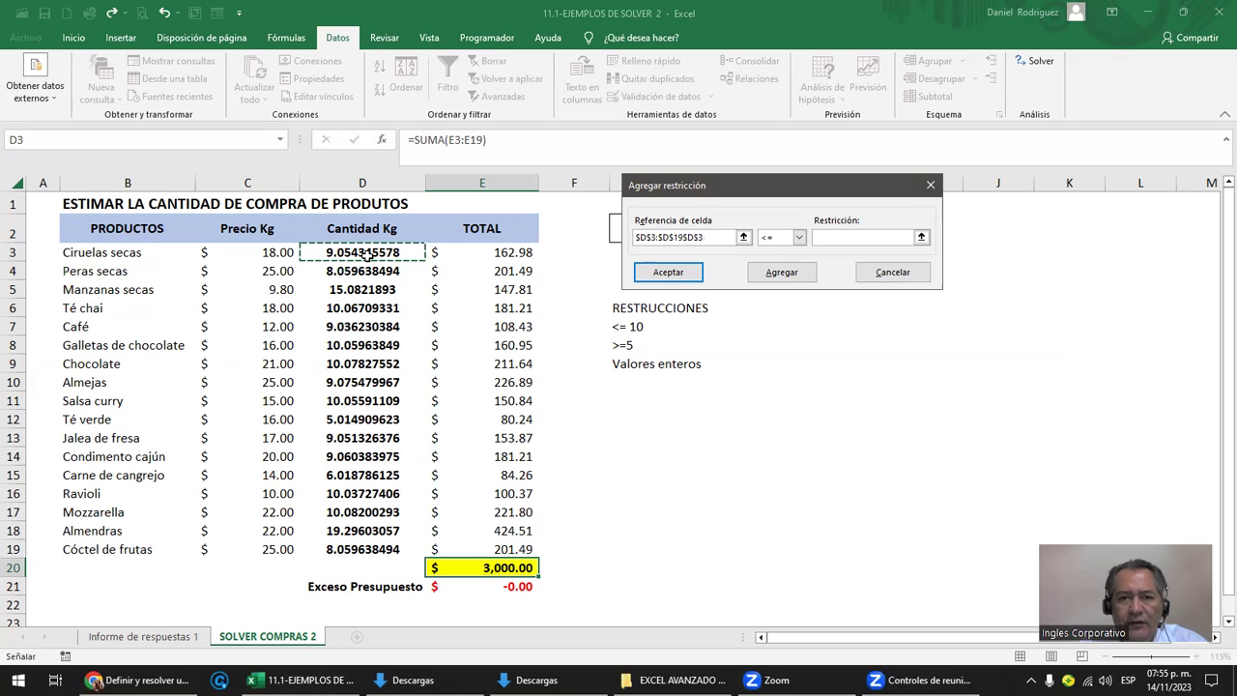
pyautogui.moveTo(715, 238); pyautogui.dragTo(602, 232)
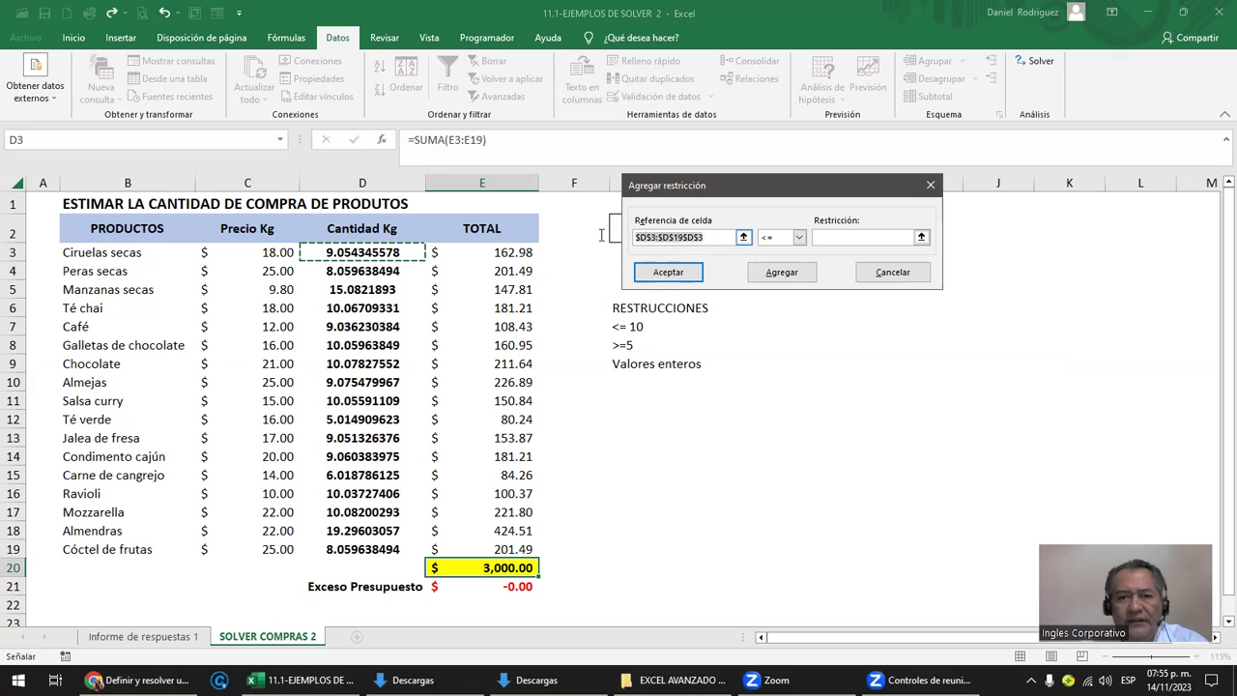
pyautogui.press('BackSpace')
pyautogui.moveTo(343, 253); pyautogui.dragTo(362, 549)
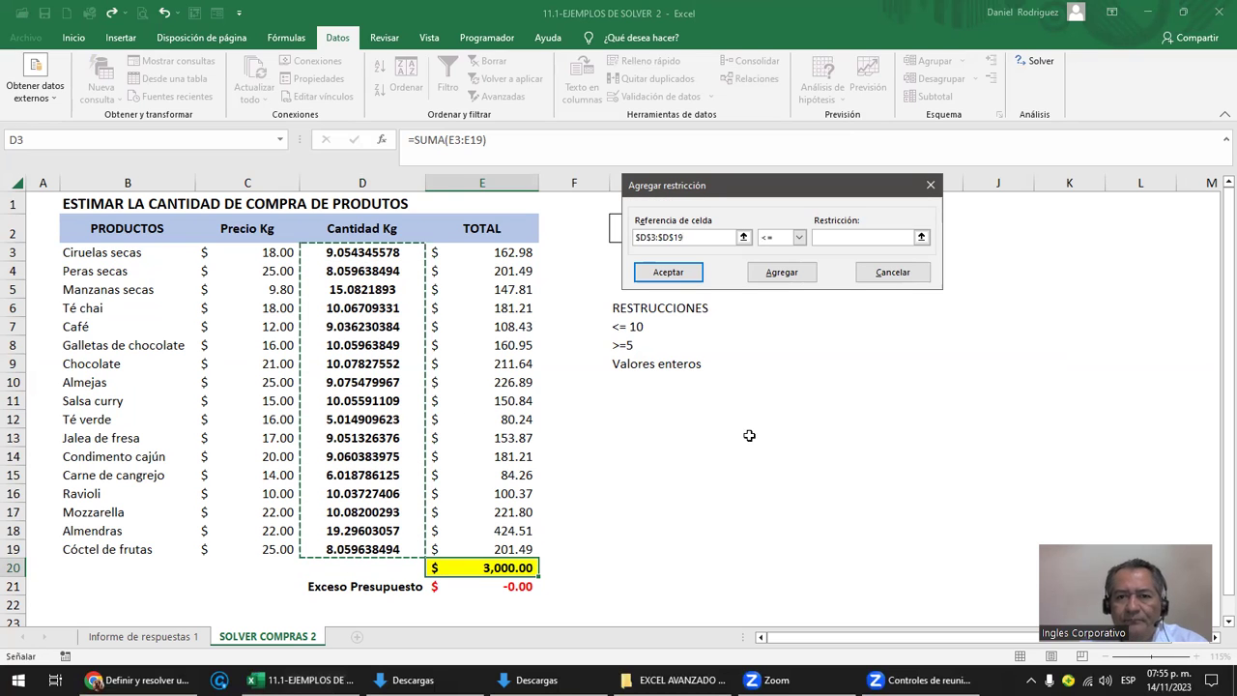
pyautogui.click(799, 238)
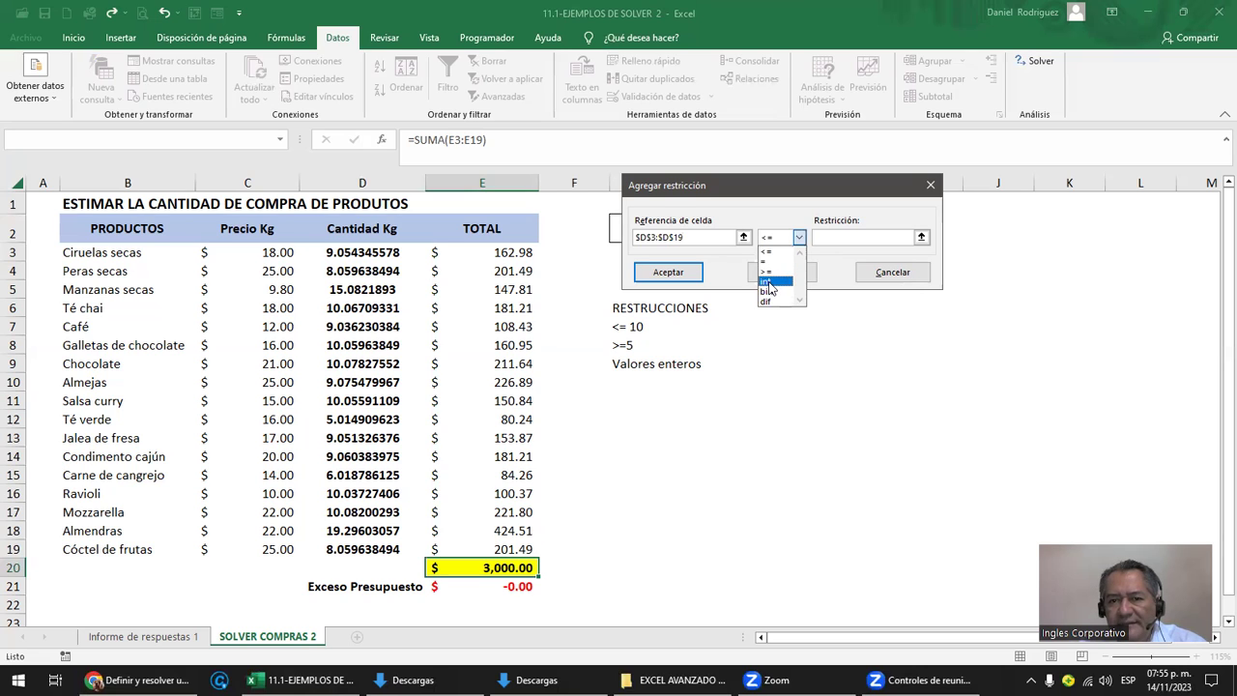
pyautogui.click(771, 282)
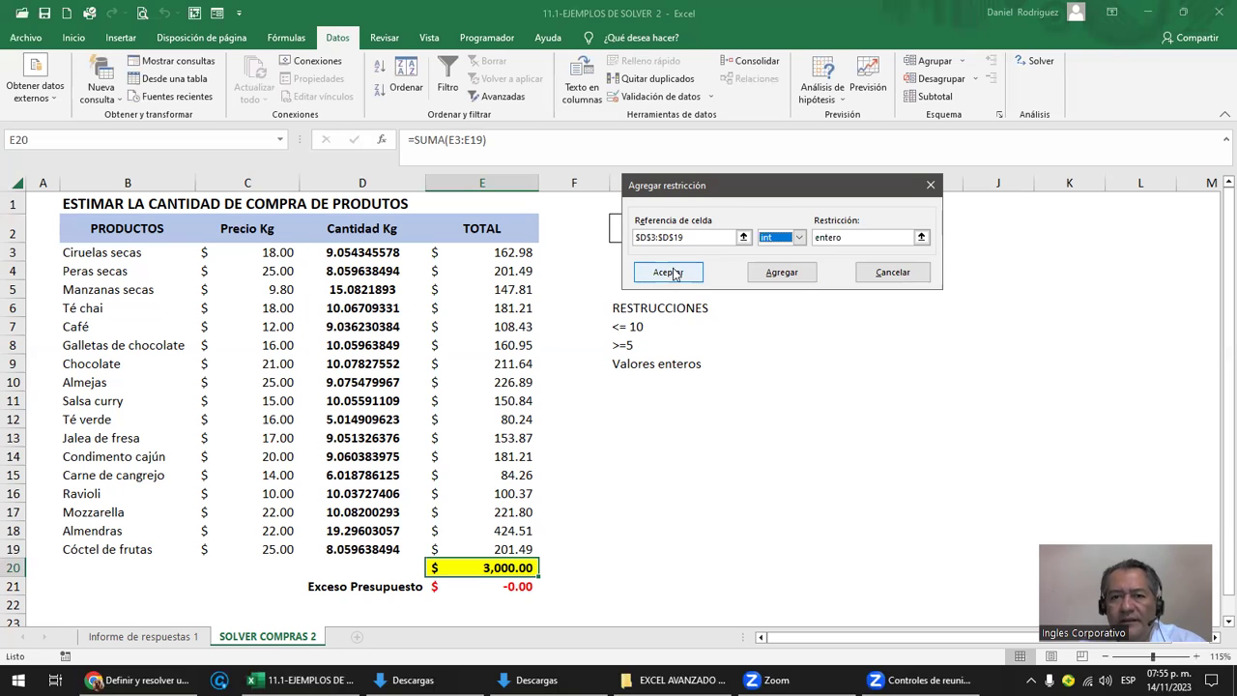
pyautogui.click(669, 272)
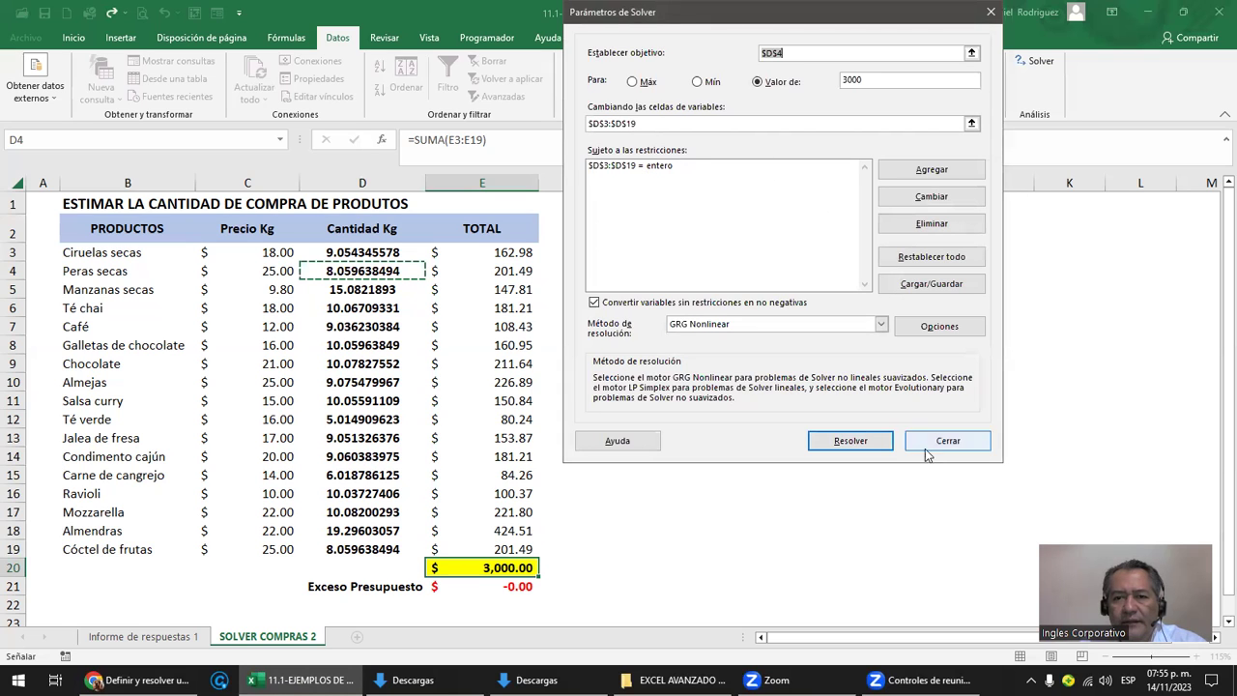
# Step: Run Solver, accept the error result, and close Solver Parameters
pyautogui.click(851, 441)
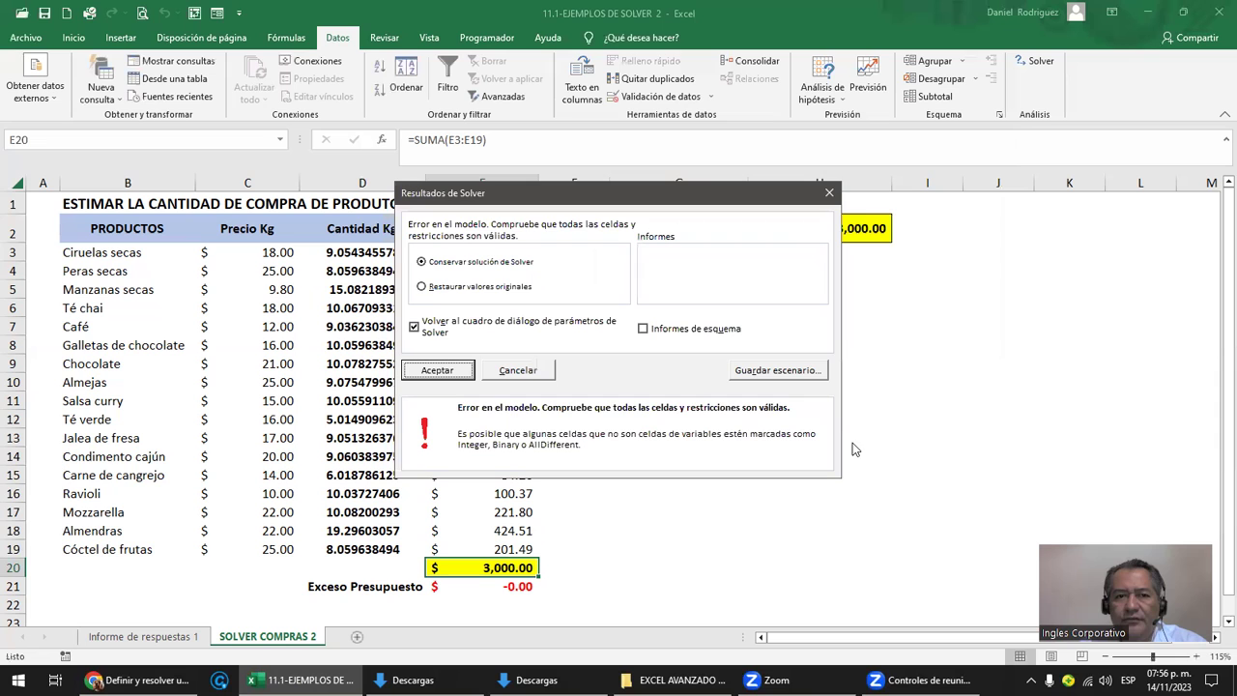
pyautogui.click(437, 372)
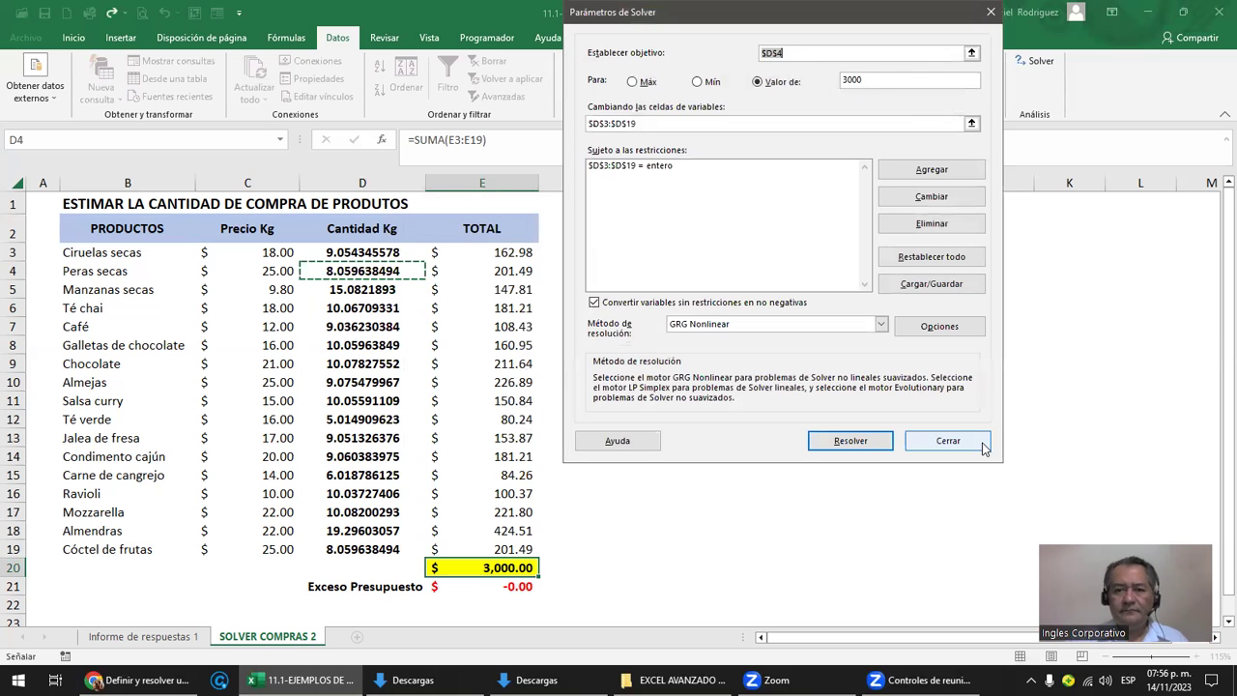
pyautogui.click(947, 440)
pyautogui.click(633, 527)
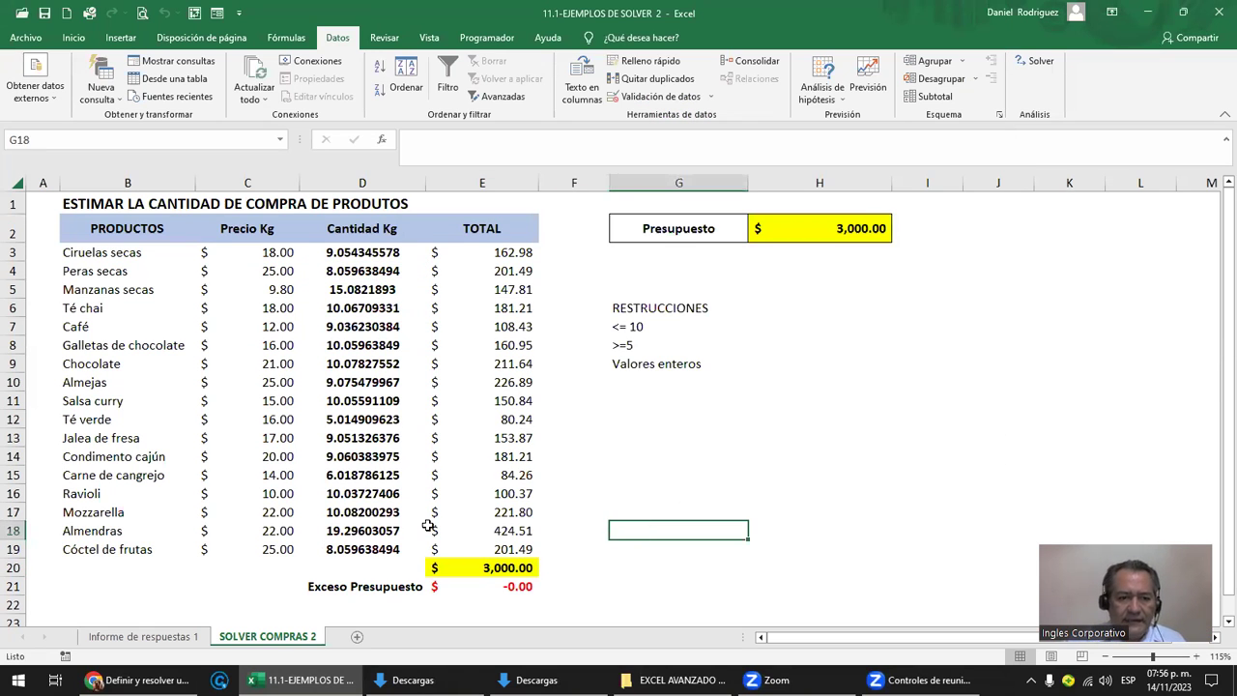
# Step: Close Excel without saving the workbook
pyautogui.click(368, 251)
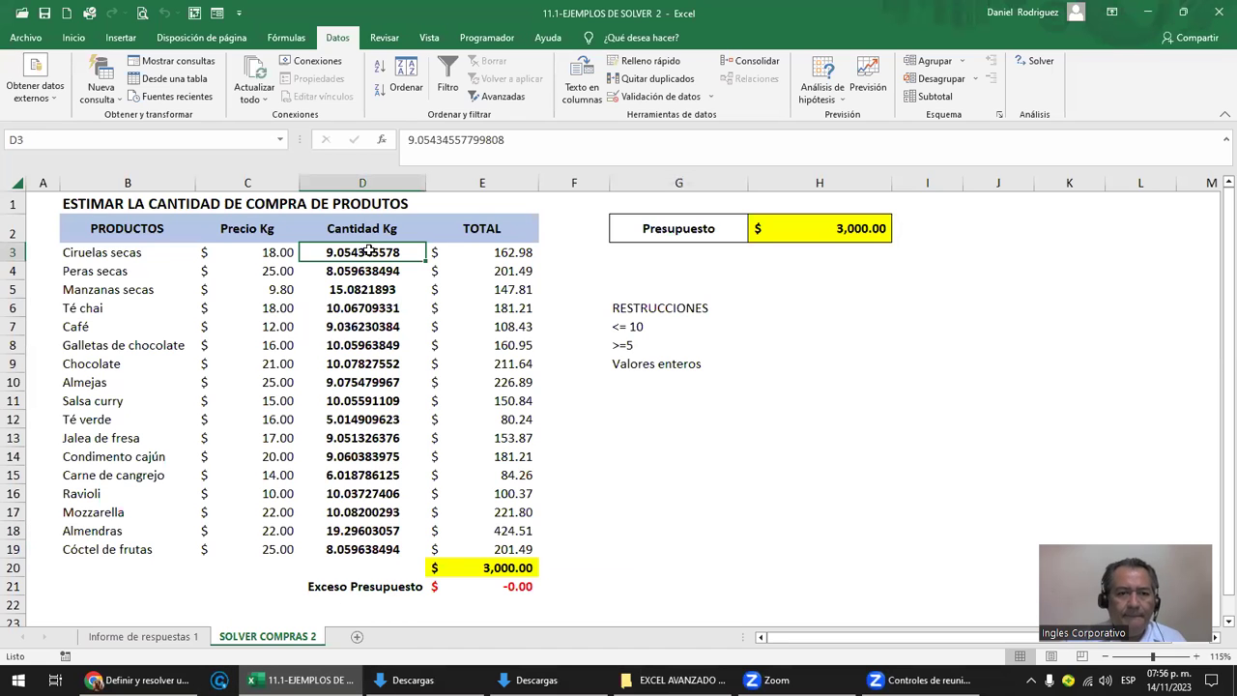
pyautogui.click(1211, 17)
pyautogui.click(620, 355)
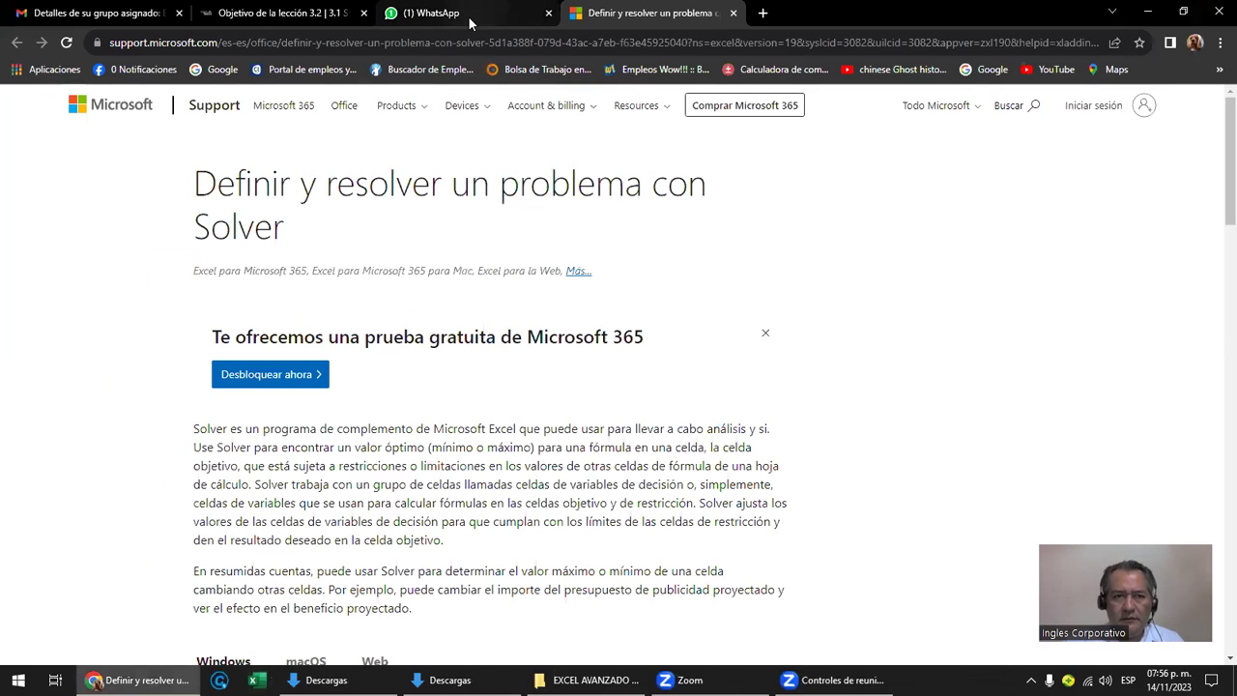
pyautogui.moveTo(450, 681)
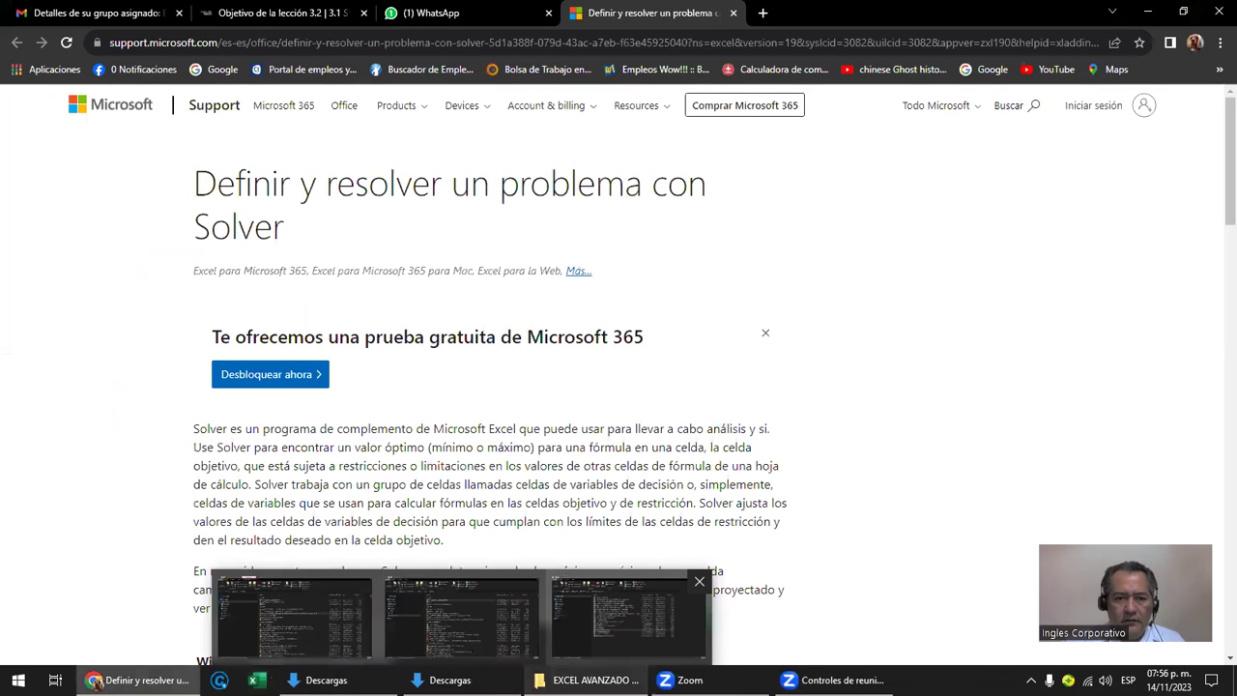
# Step: Open the workbook 11-EJEMPLOS DE SOLVER 1 from the EXCEL AVANZADO 7 PM folder
pyautogui.click(590, 679)
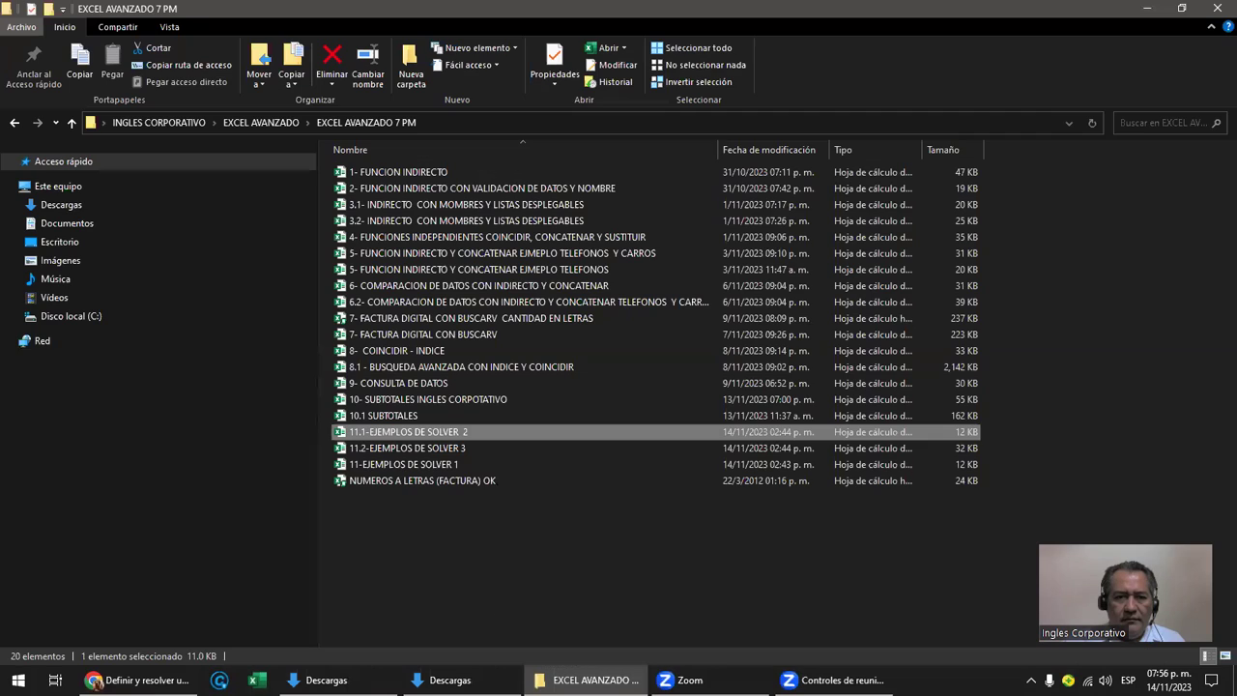
pyautogui.doubleClick(428, 465)
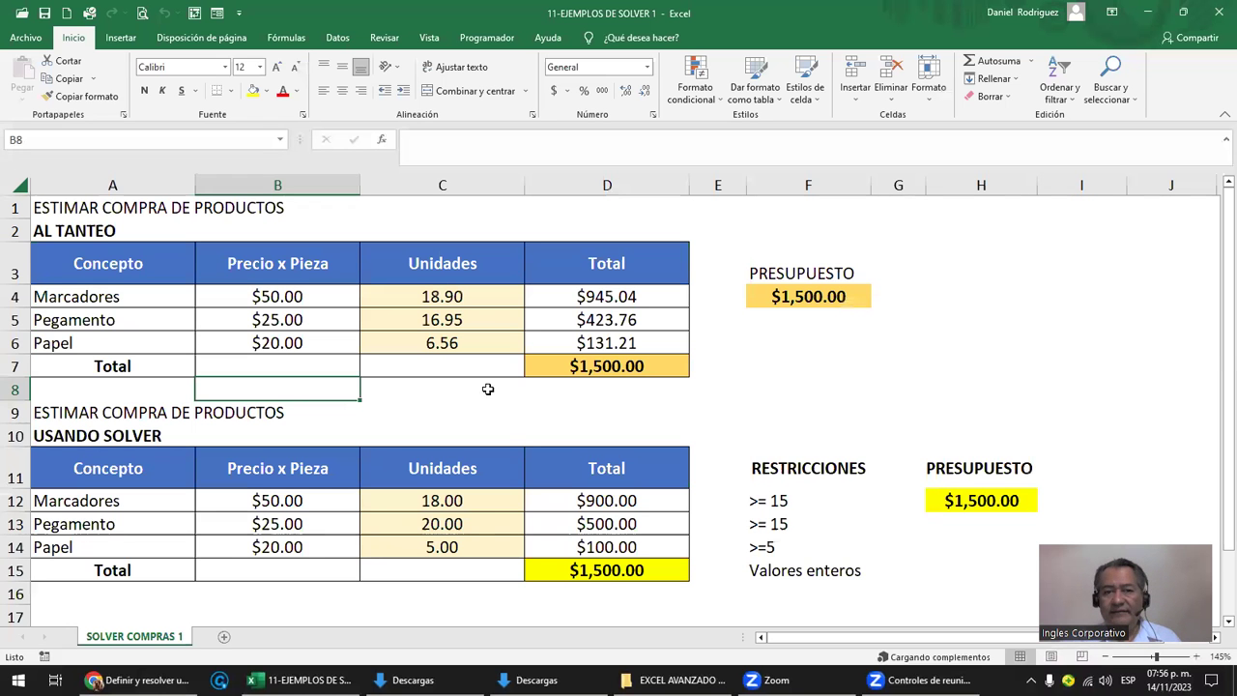
# Step: Open Solver and start editing the whole-number constraint on C12:C14
pyautogui.click(444, 504)
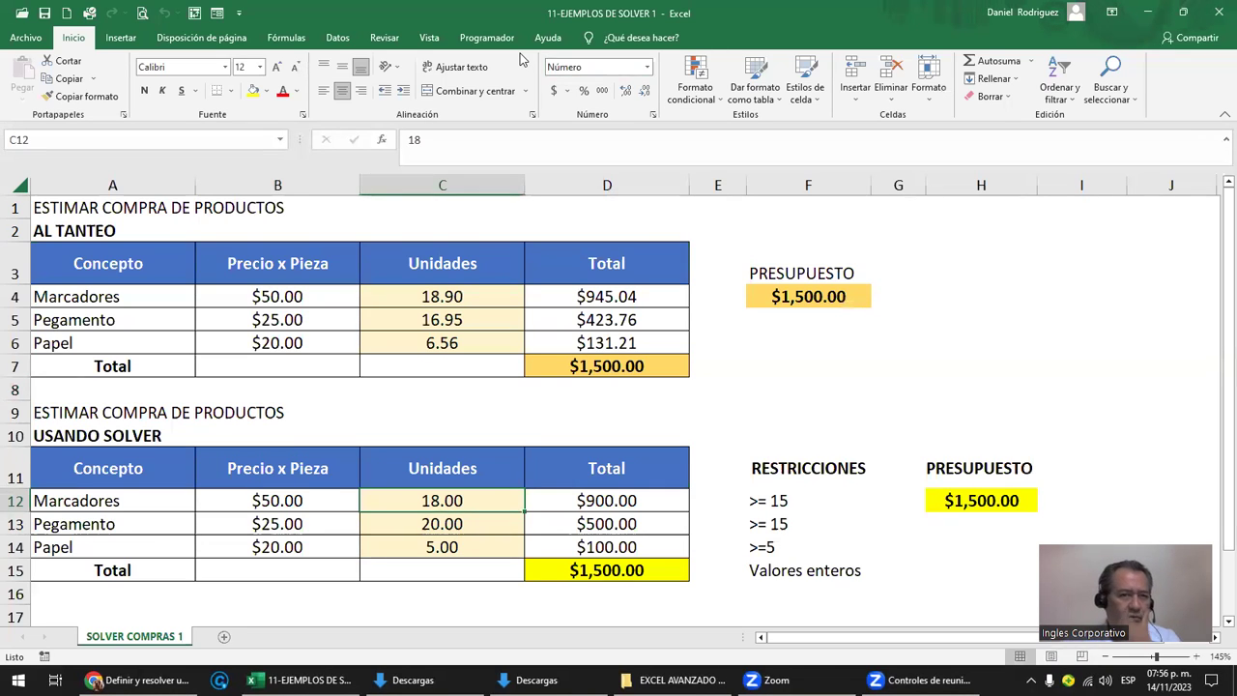
pyautogui.click(337, 37)
pyautogui.click(1037, 62)
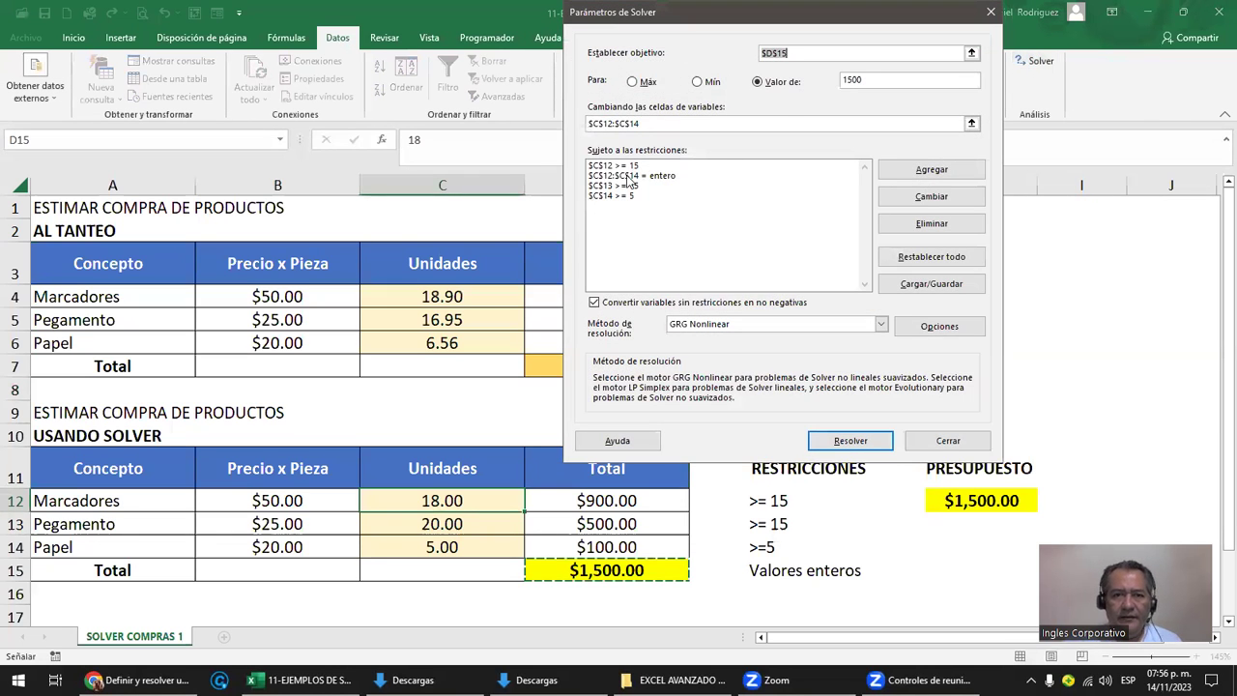
pyautogui.click(628, 176)
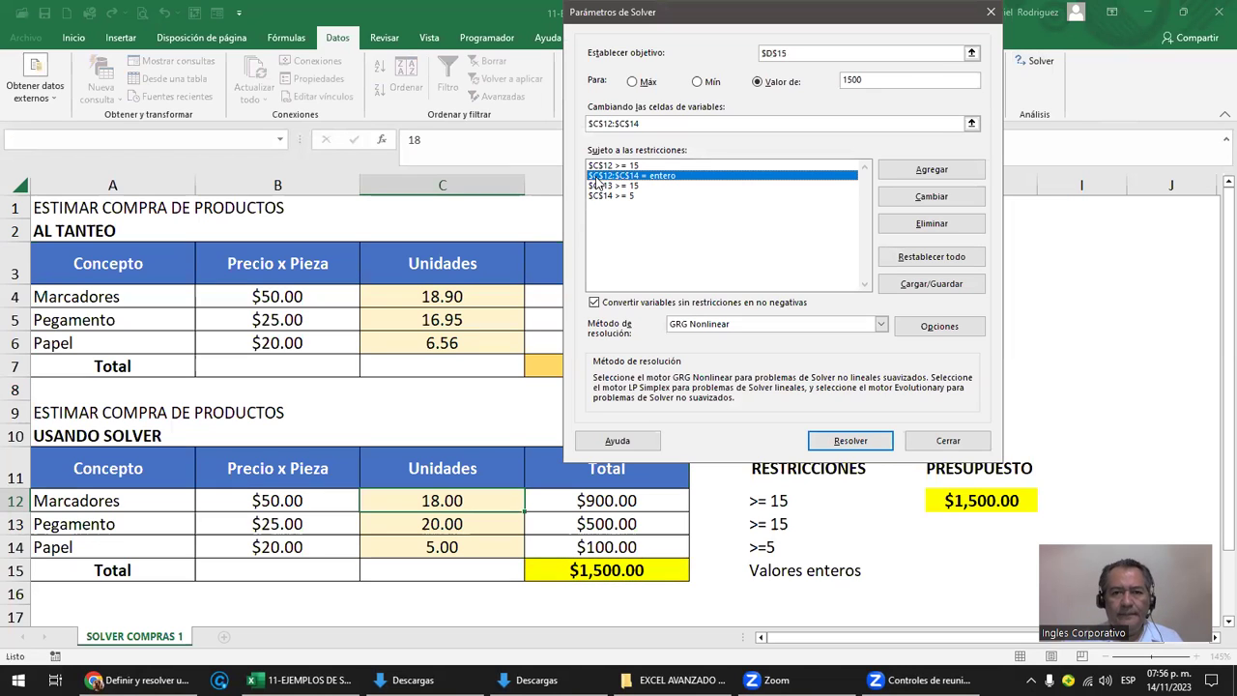
pyautogui.click(937, 198)
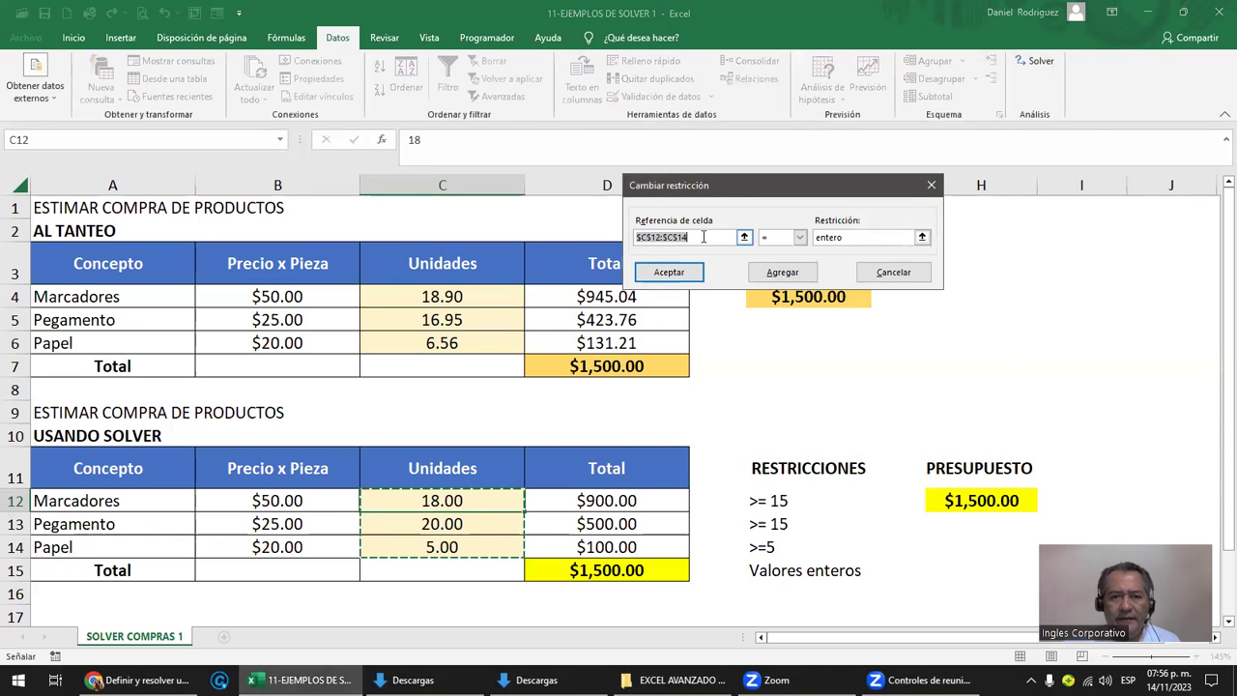
pyautogui.click(700, 237)
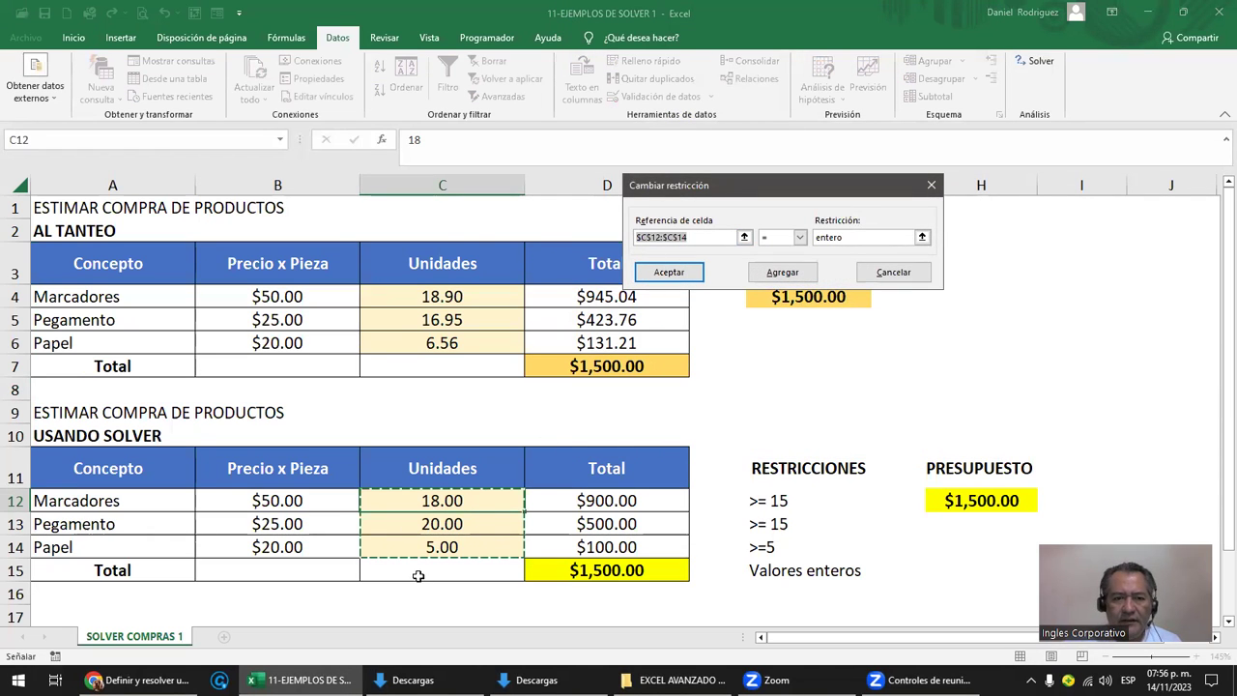
# Step: Review the constraint's comparison operator and leave the constraint editor without changes
pyautogui.click(800, 237)
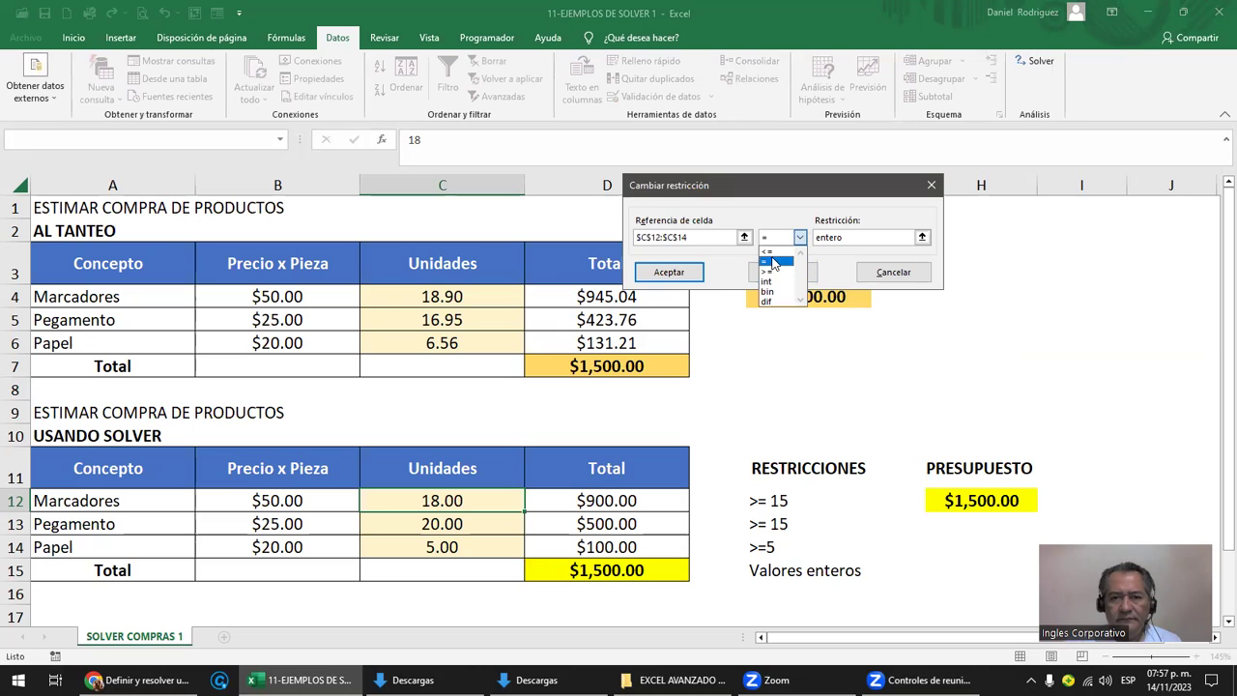
pyautogui.click(773, 261)
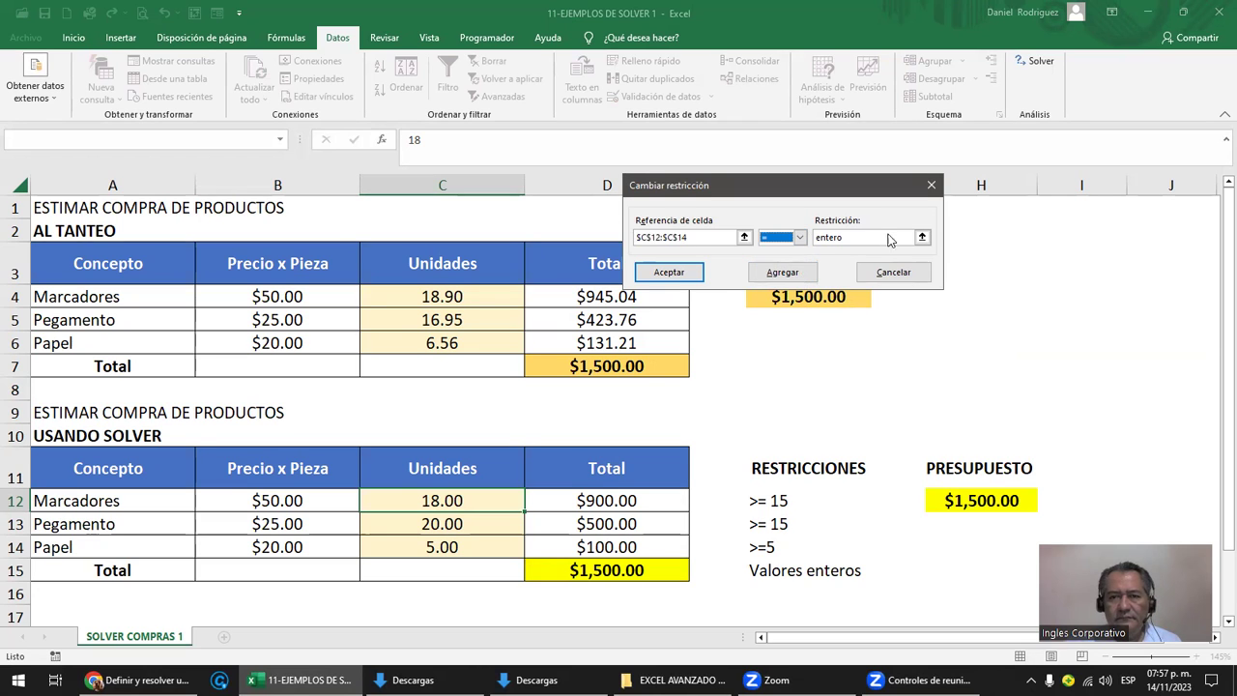
pyautogui.click(922, 238)
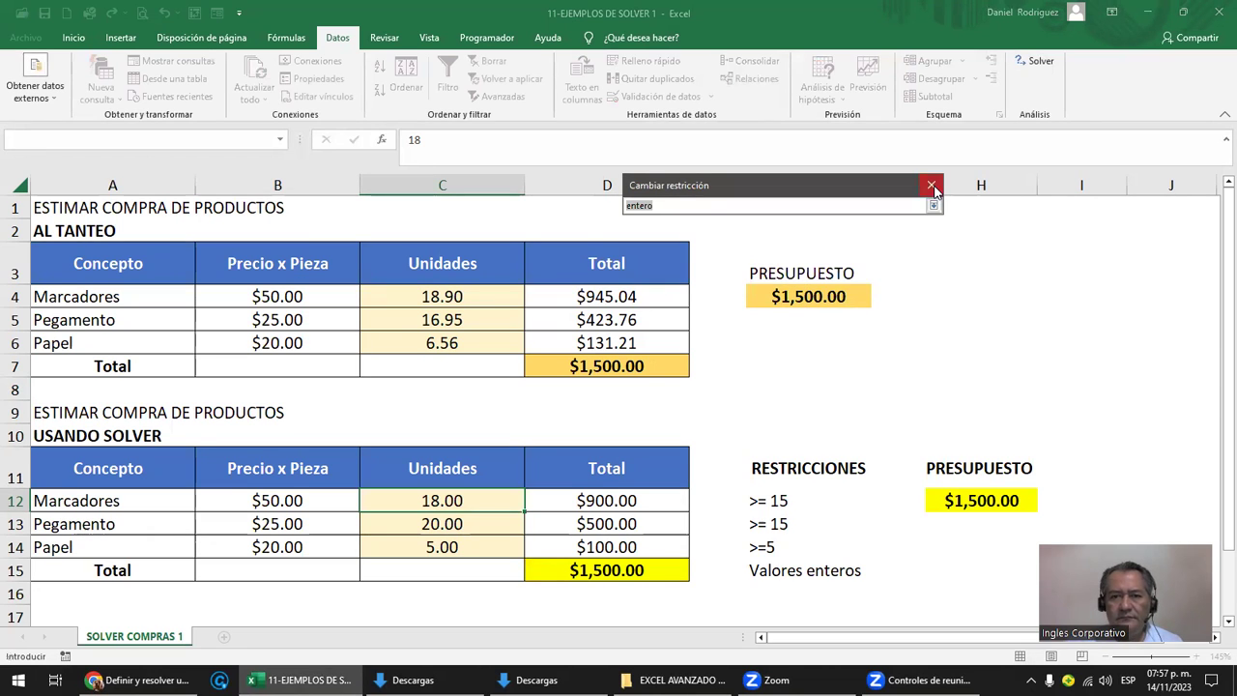
pyautogui.click(932, 186)
pyautogui.click(932, 185)
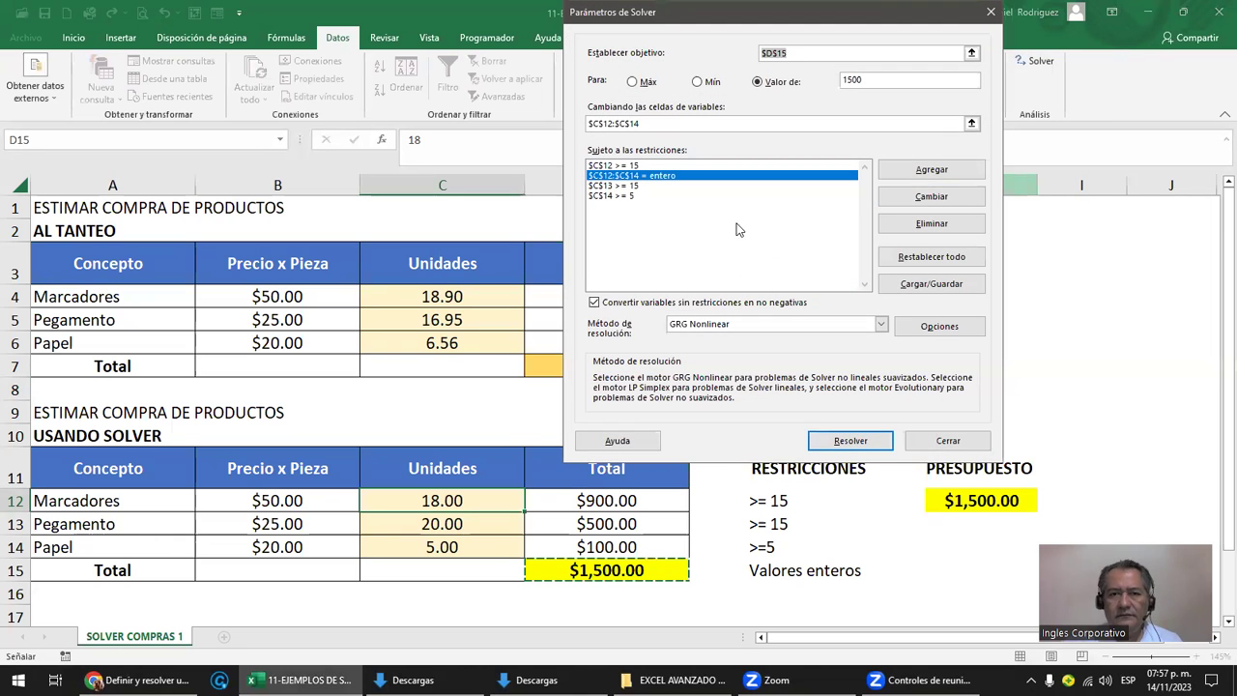
pyautogui.click(612, 196)
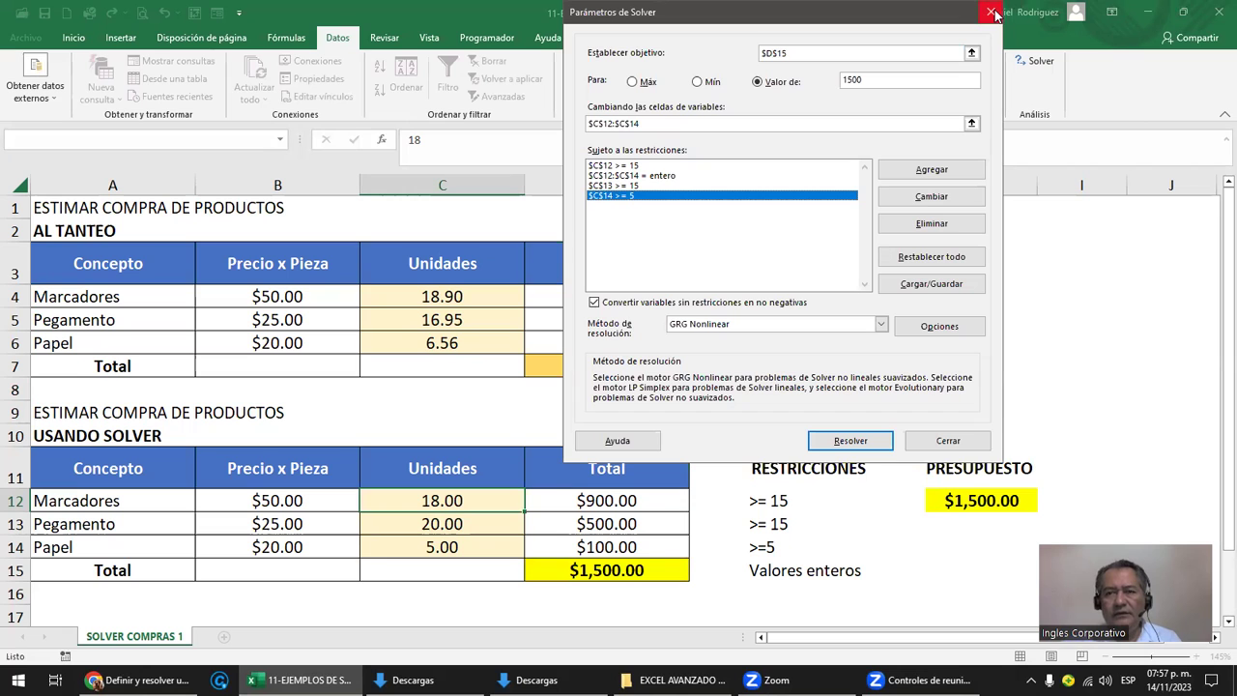
# Step: Close Solver and exit the workbook without saving changes
pyautogui.click(993, 13)
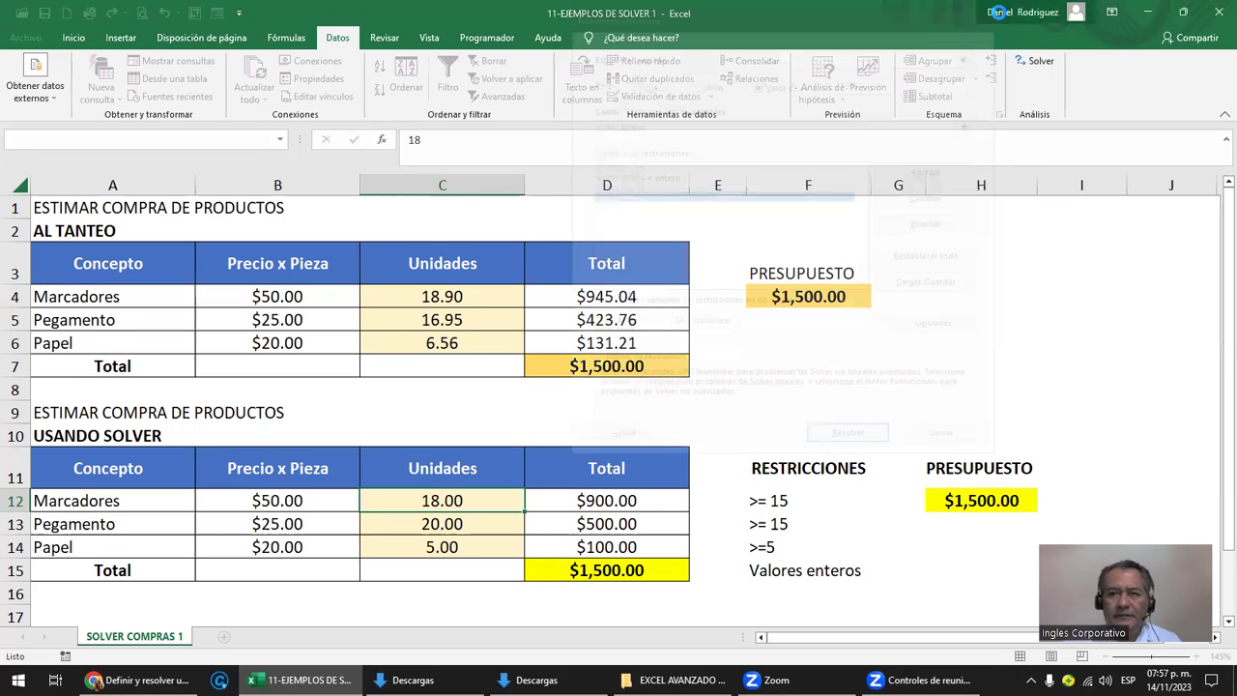
pyautogui.click(1220, 11)
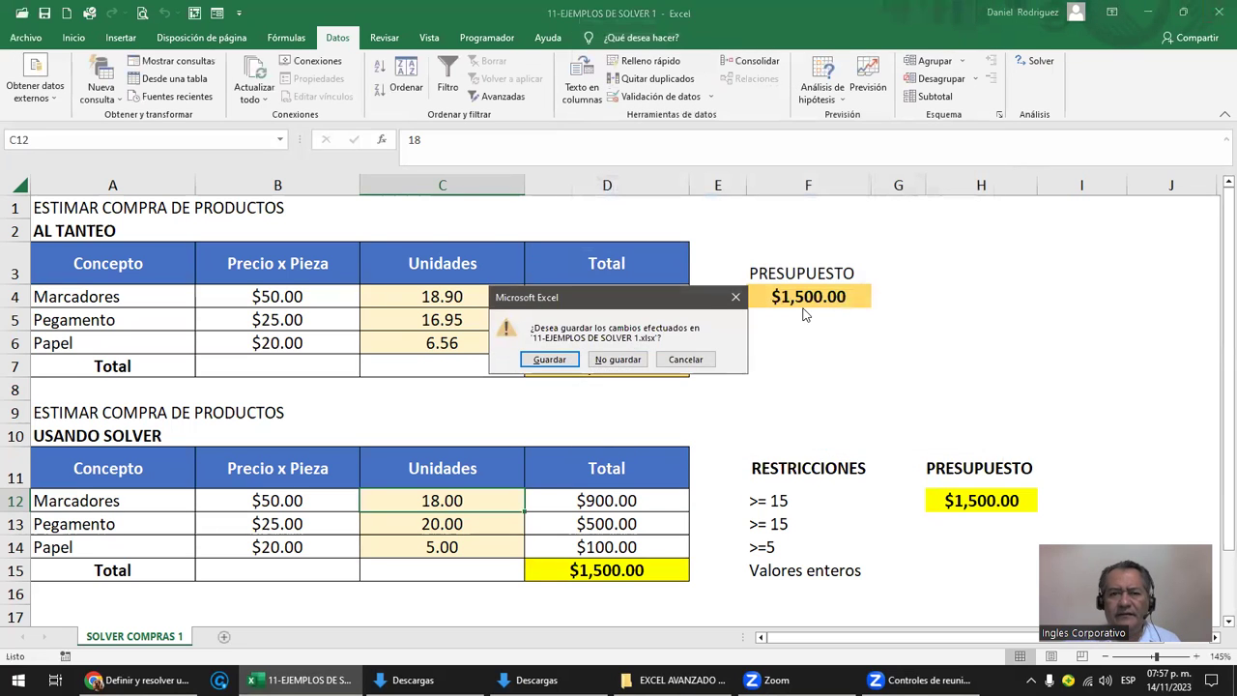
pyautogui.click(621, 360)
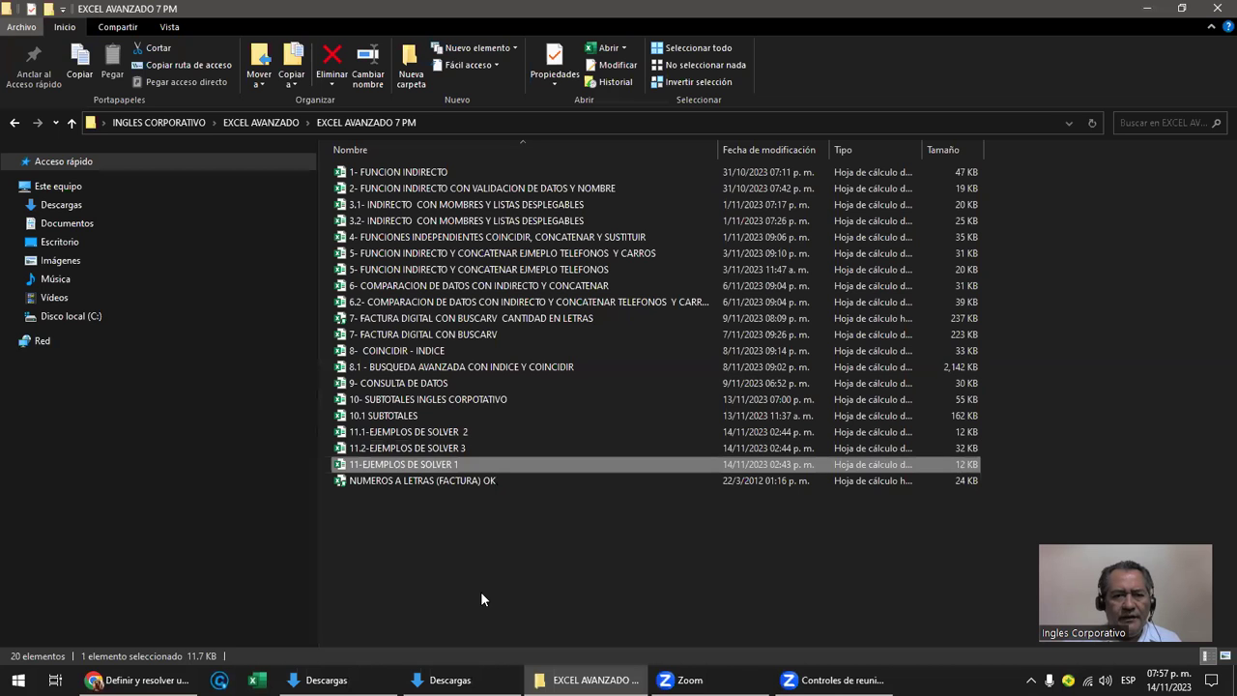
# Step: Open the 11.2-EJEMPLOS DE SOLVER 3 workbook from the file list
pyautogui.doubleClick(458, 450)
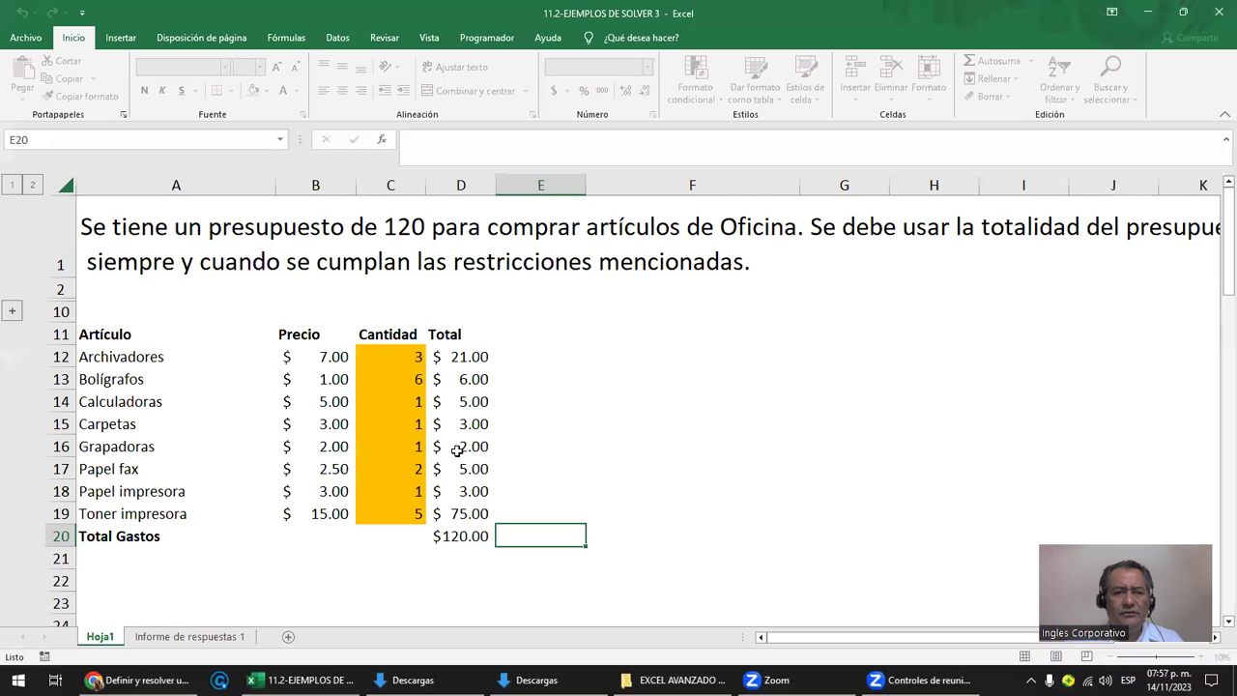
pyautogui.click(403, 352)
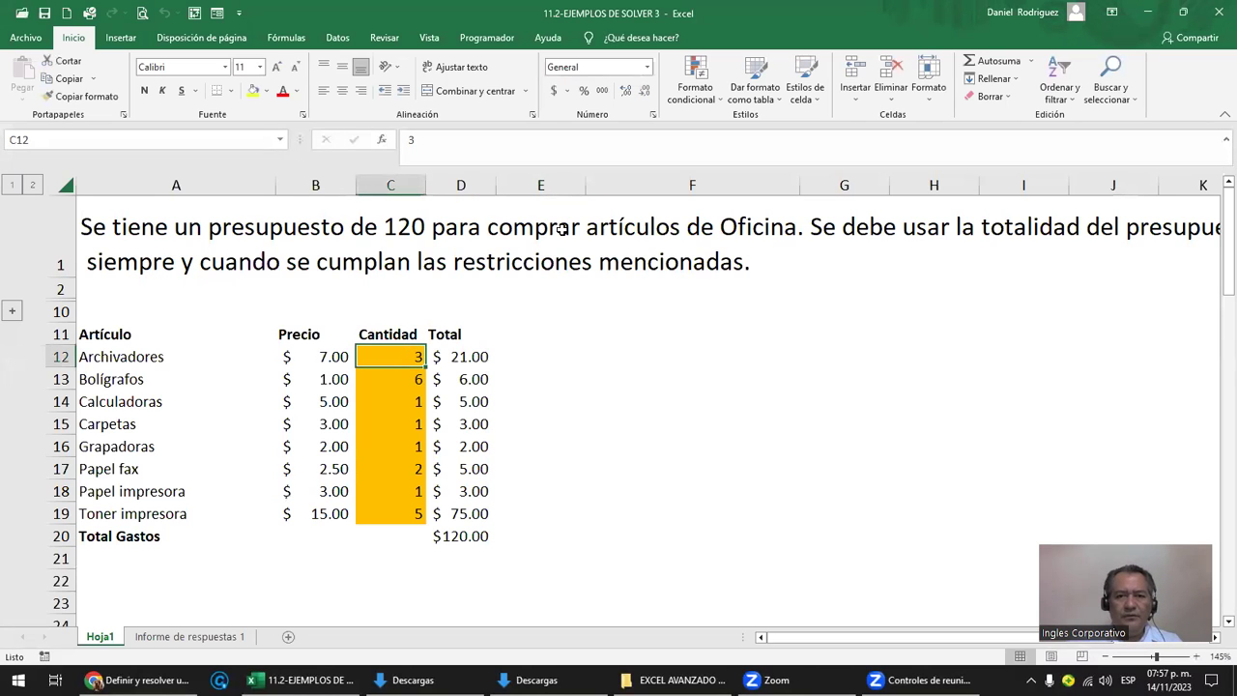
pyautogui.click(1095, 270)
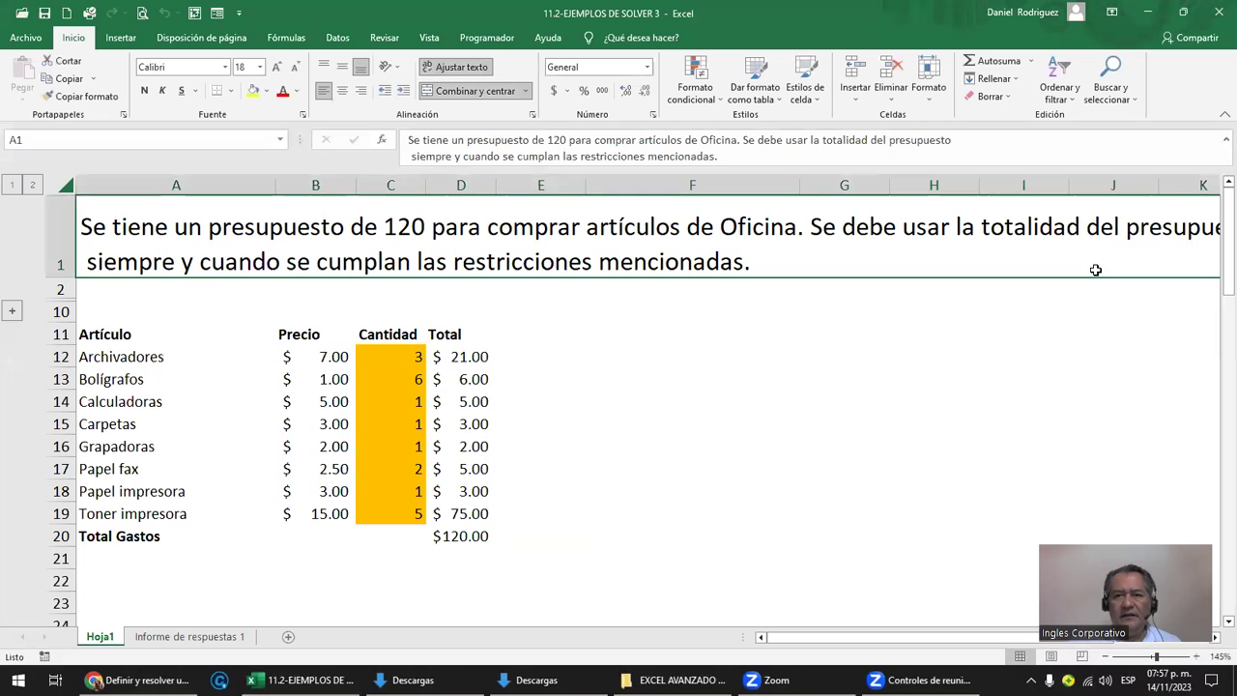
pyautogui.keyDown('ctrl'); pyautogui.scroll(-2, 1094, 270); pyautogui.keyUp('ctrl')
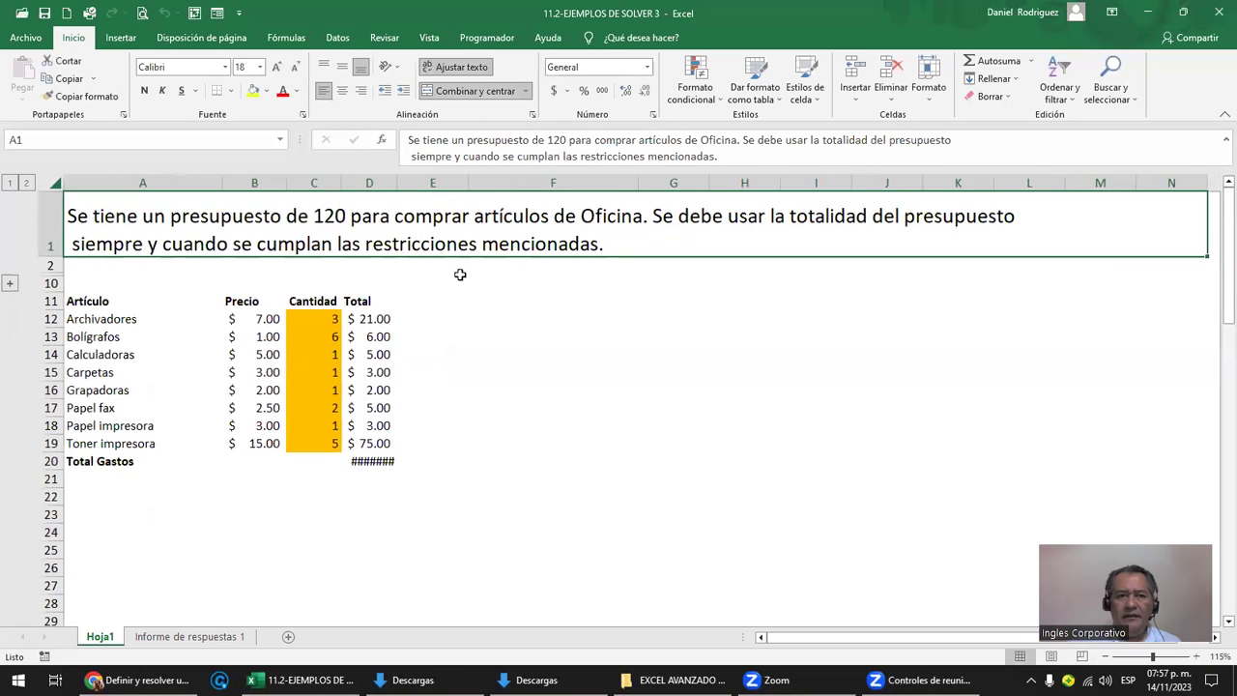
pyautogui.click(26, 183)
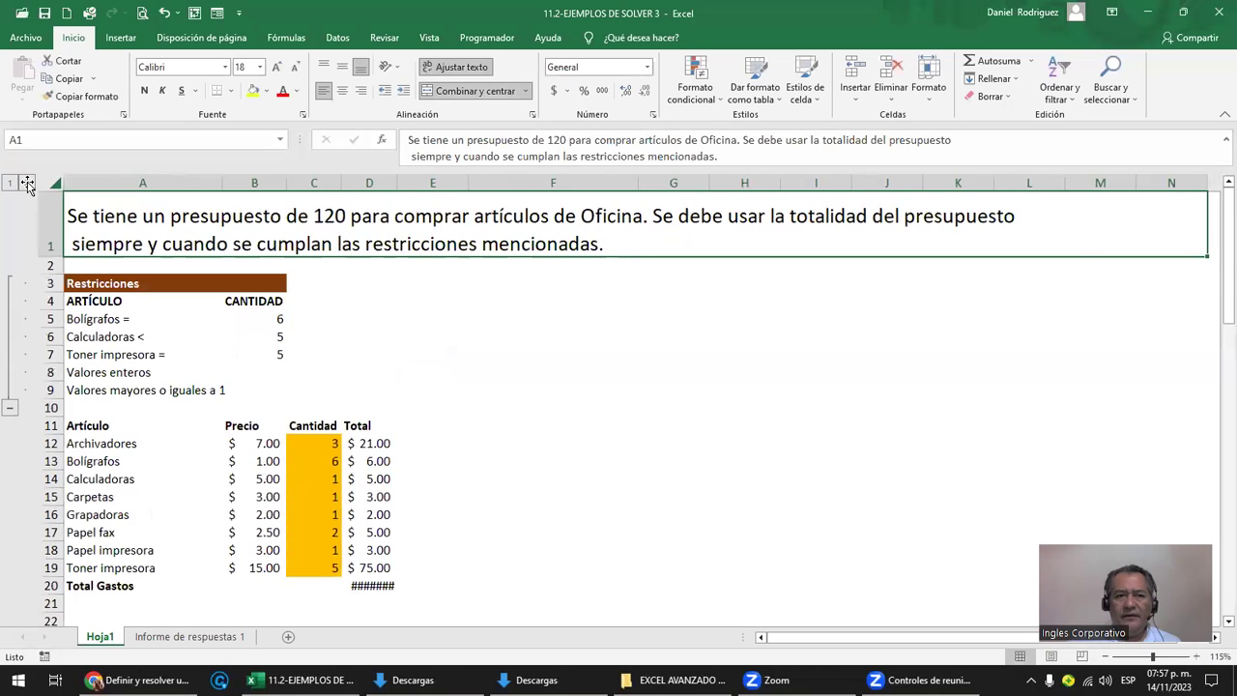
pyautogui.moveTo(96, 283)
pyautogui.mouseDown()
pyautogui.moveTo(182, 384)
pyautogui.moveTo(257, 390)
pyautogui.mouseUp()
pyautogui.click(432, 354)
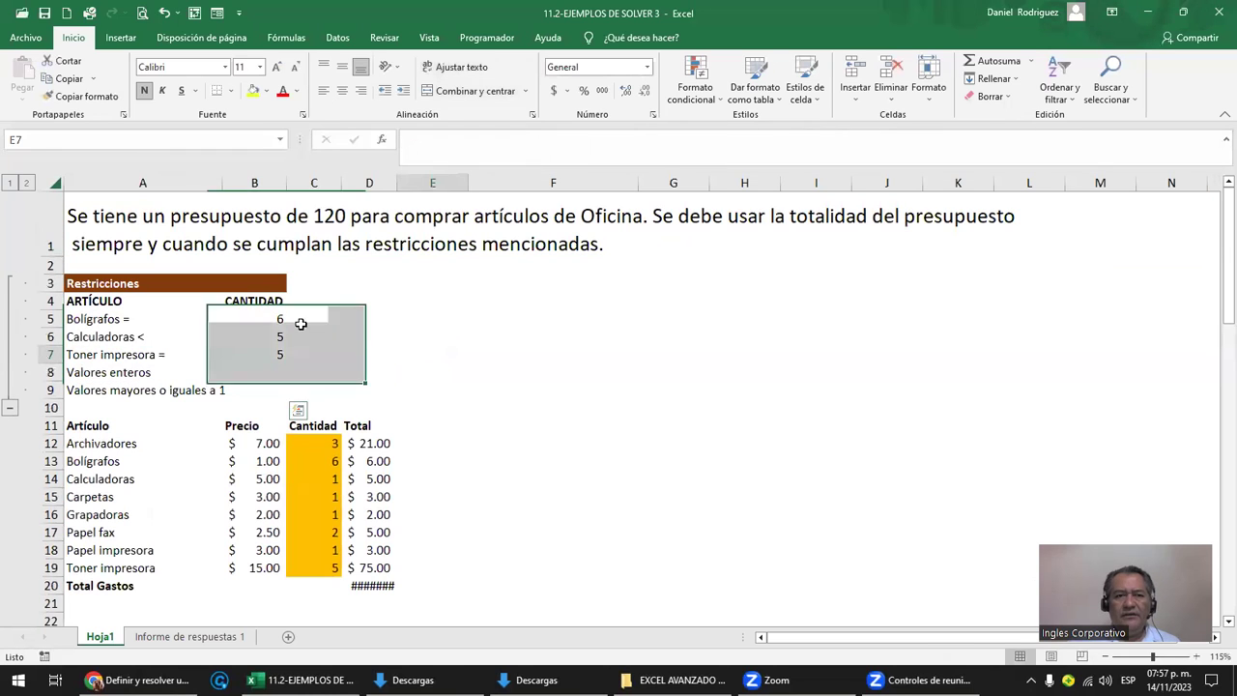
pyautogui.click(8, 182)
pyautogui.click(316, 319)
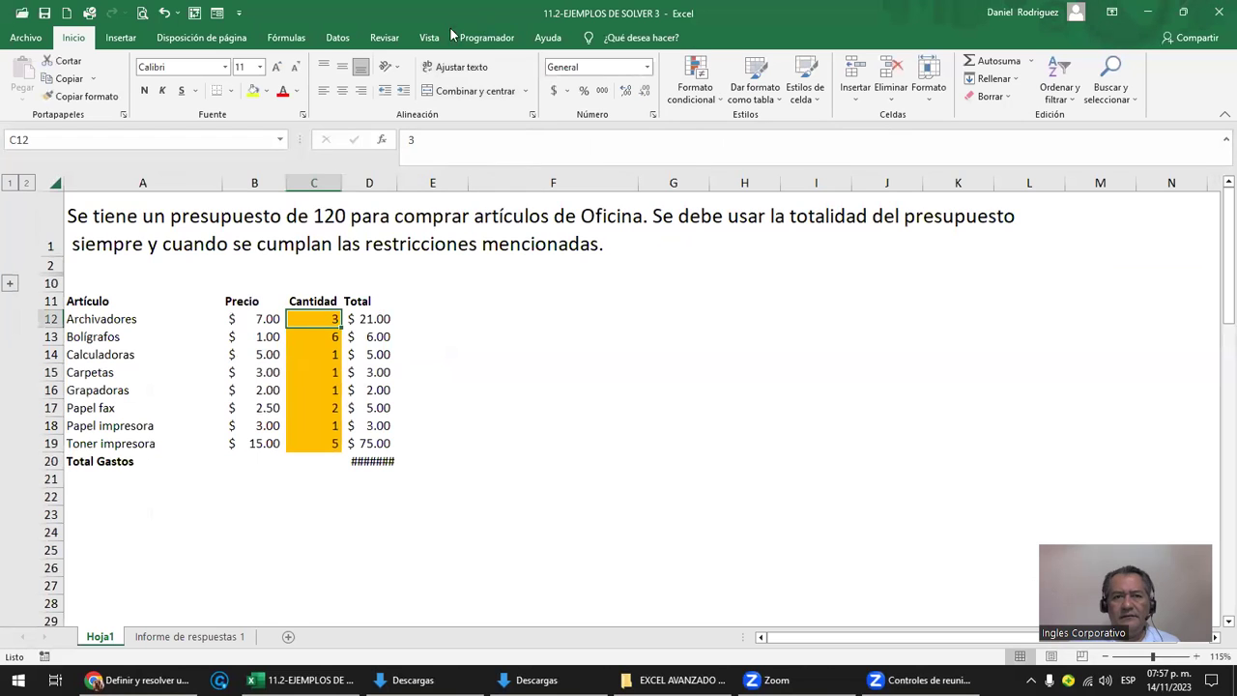
# Step: In Solver, set objective $D$20 to reach a value of 120
pyautogui.click(340, 46)
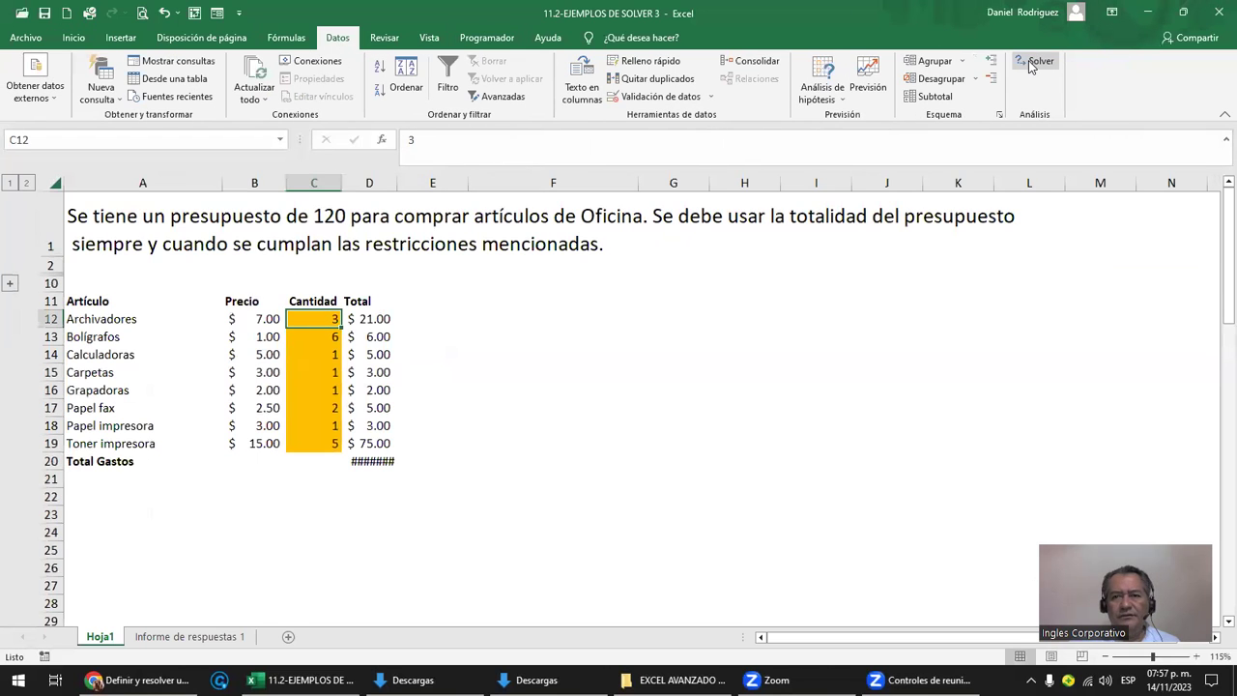
pyautogui.click(1032, 60)
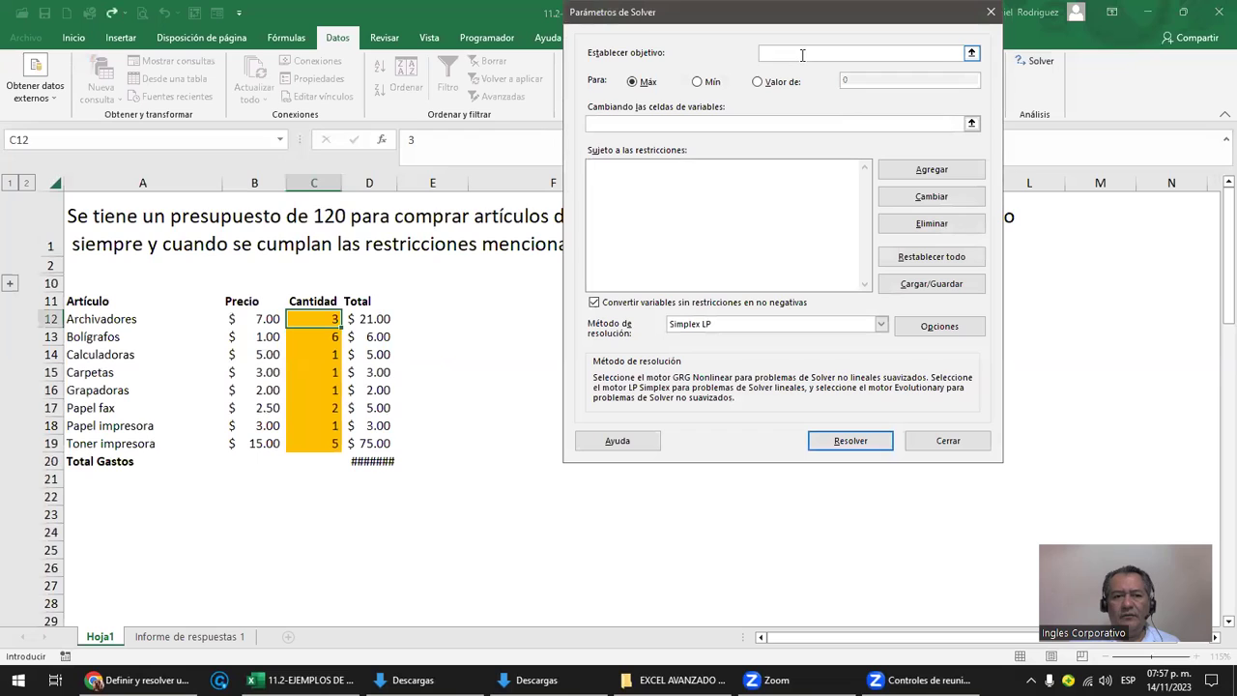
pyautogui.click(375, 461)
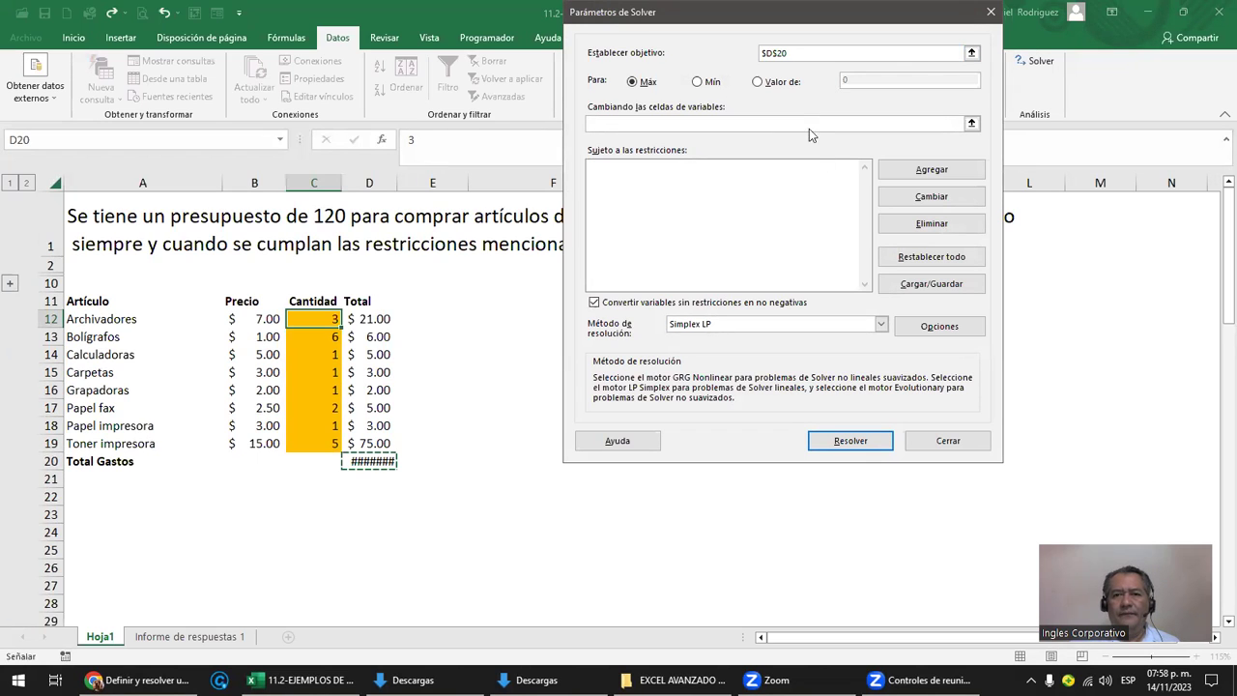
pyautogui.click(765, 83)
pyautogui.click(862, 84)
pyautogui.press('BackSpace')
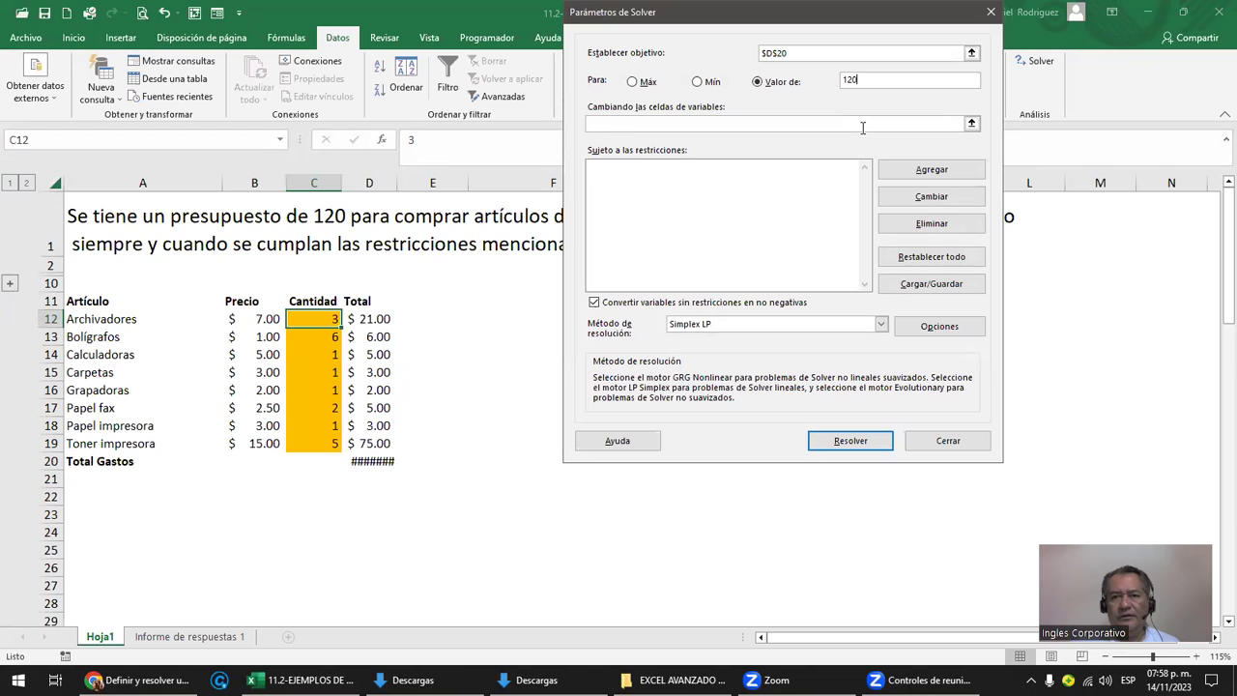
# Step: Use C12:C19 as variable cells, solve, and dismiss the results, restoring original quantities
pyautogui.click(626, 122)
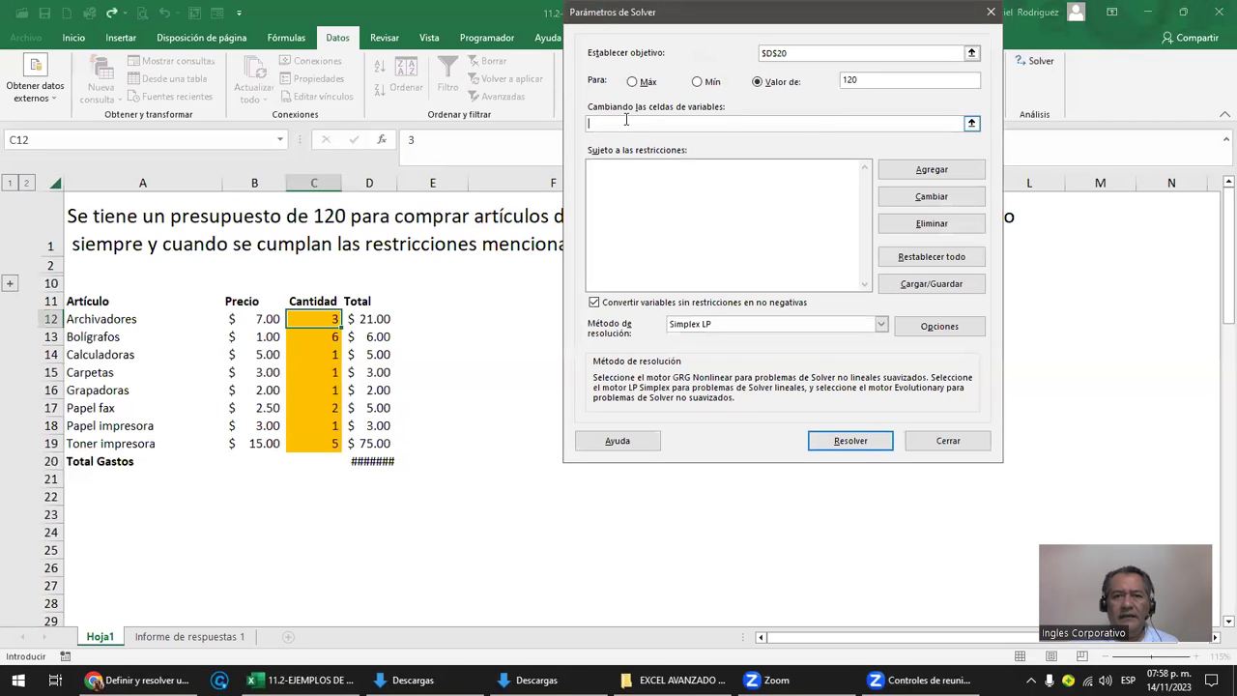
pyautogui.moveTo(321, 318); pyautogui.dragTo(319, 443)
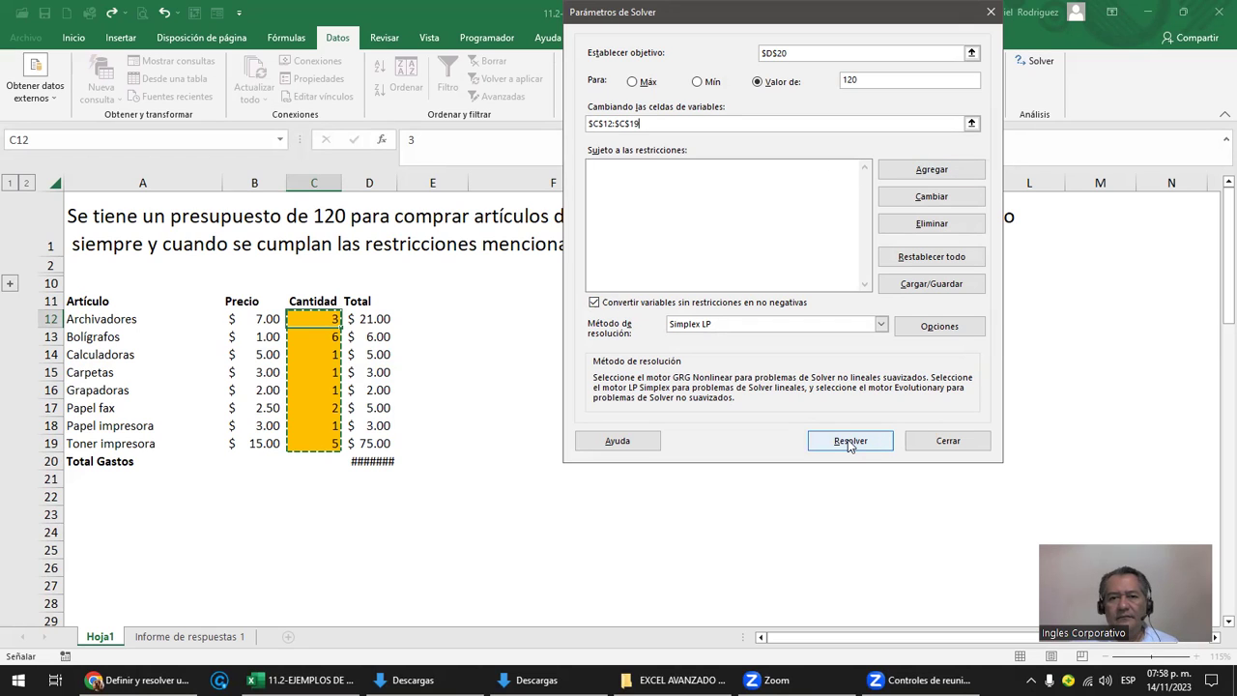
pyautogui.click(849, 441)
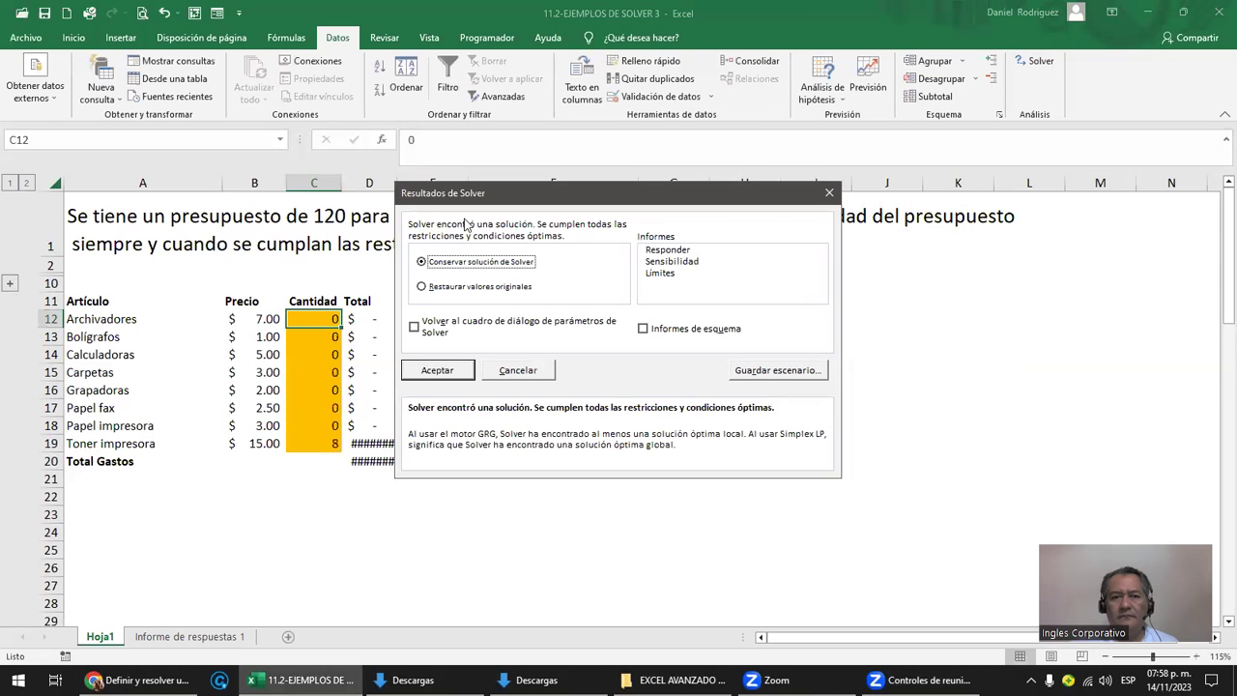
pyautogui.moveTo(577, 192); pyautogui.dragTo(810, 221)
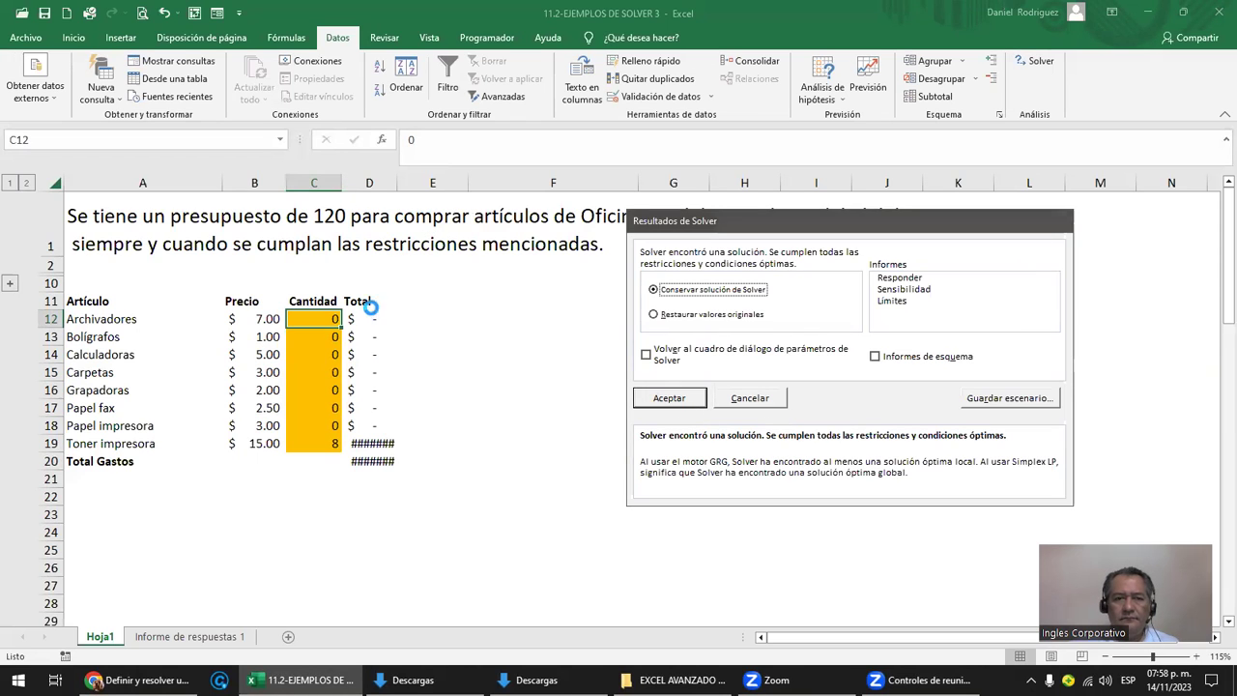
pyautogui.press('Return')
# Step: Widen column D so the totals show, then select quantities C12:C19
pyautogui.moveTo(388, 183); pyautogui.dragTo(477, 183)
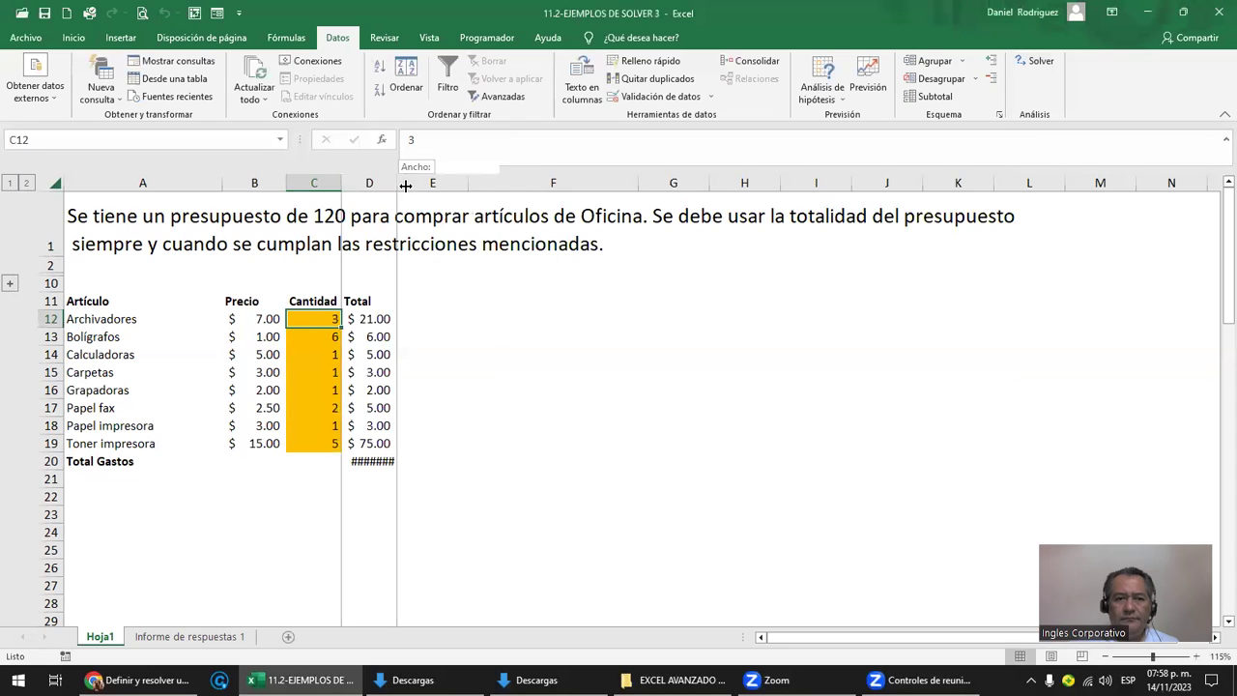
pyautogui.click(439, 460)
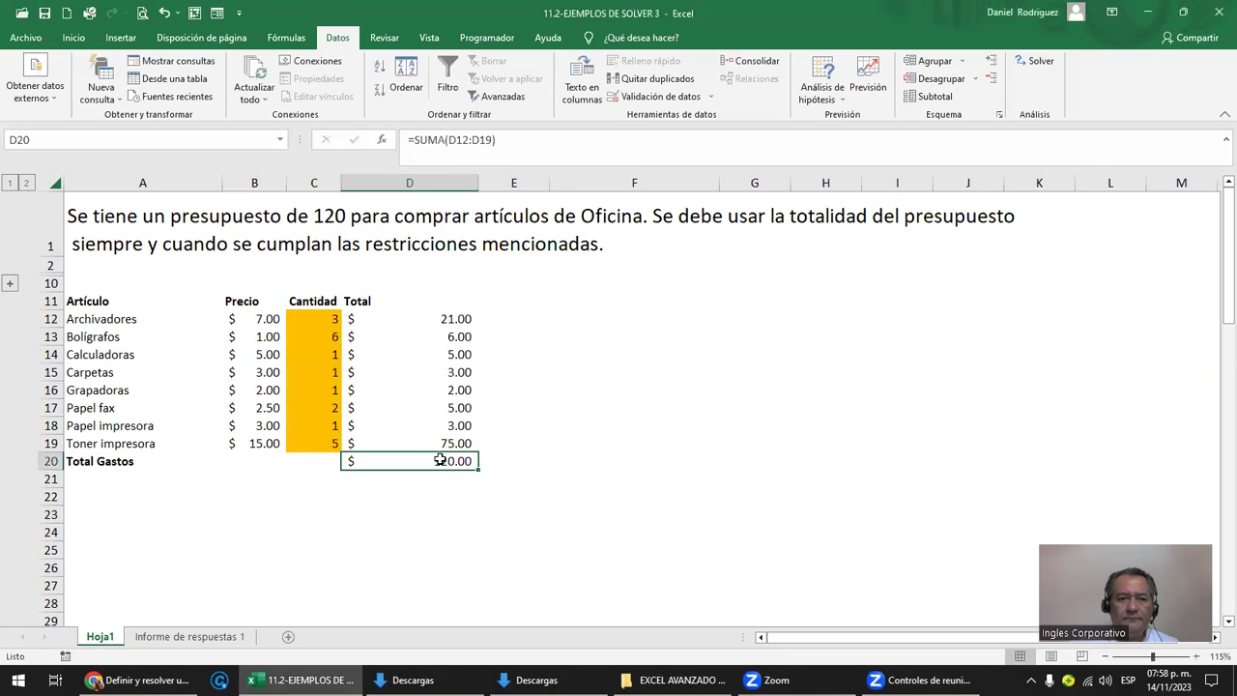
pyautogui.moveTo(322, 319); pyautogui.dragTo(328, 443)
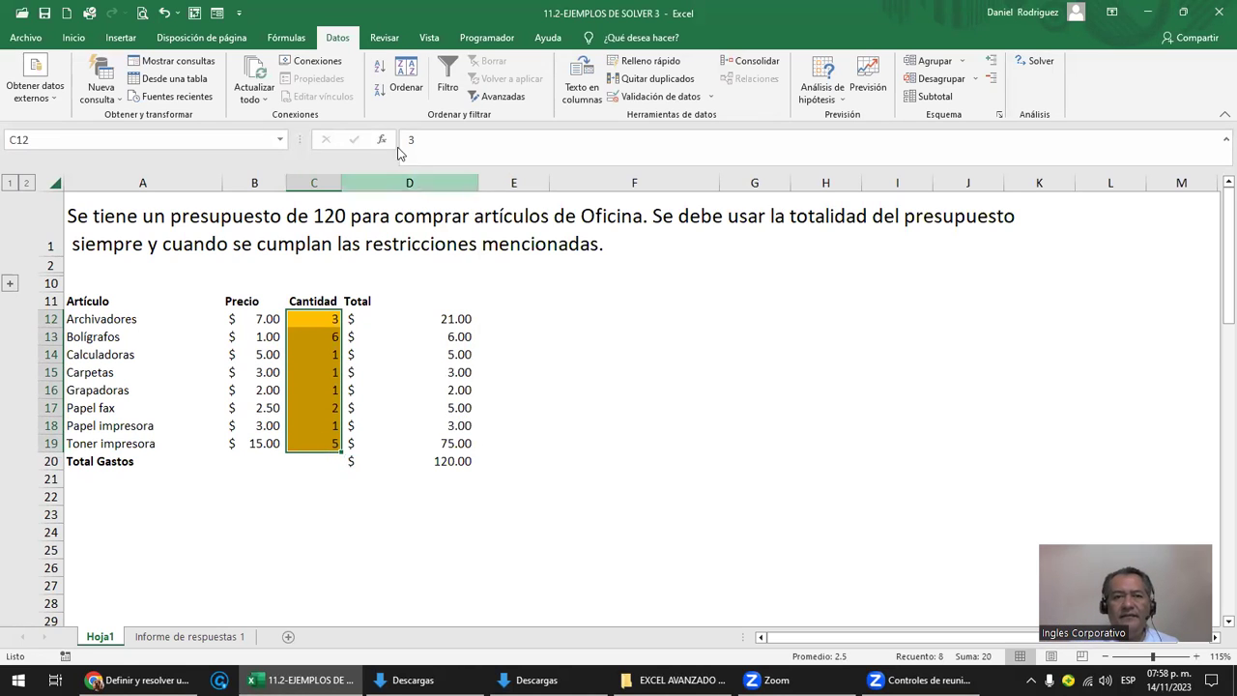
# Step: Format the quantities C12:C19 to display three decimal places
pyautogui.click(73, 37)
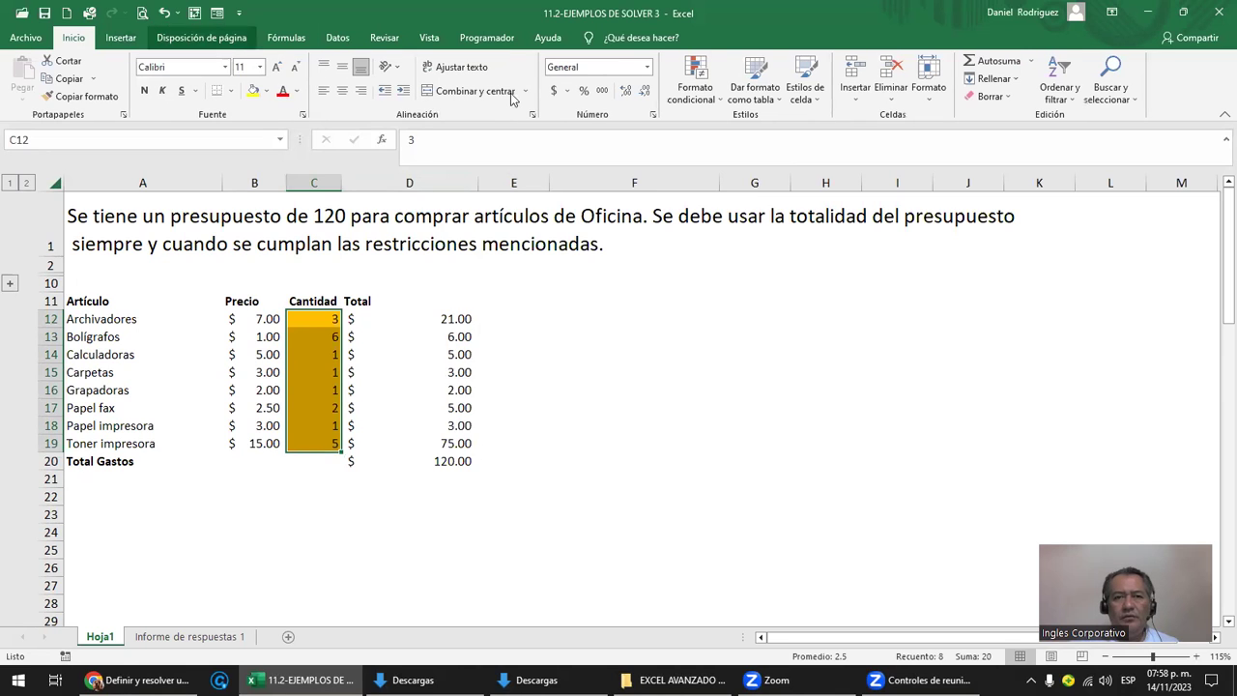
pyautogui.click(626, 90)
pyautogui.click(625, 90)
pyautogui.click(625, 90)
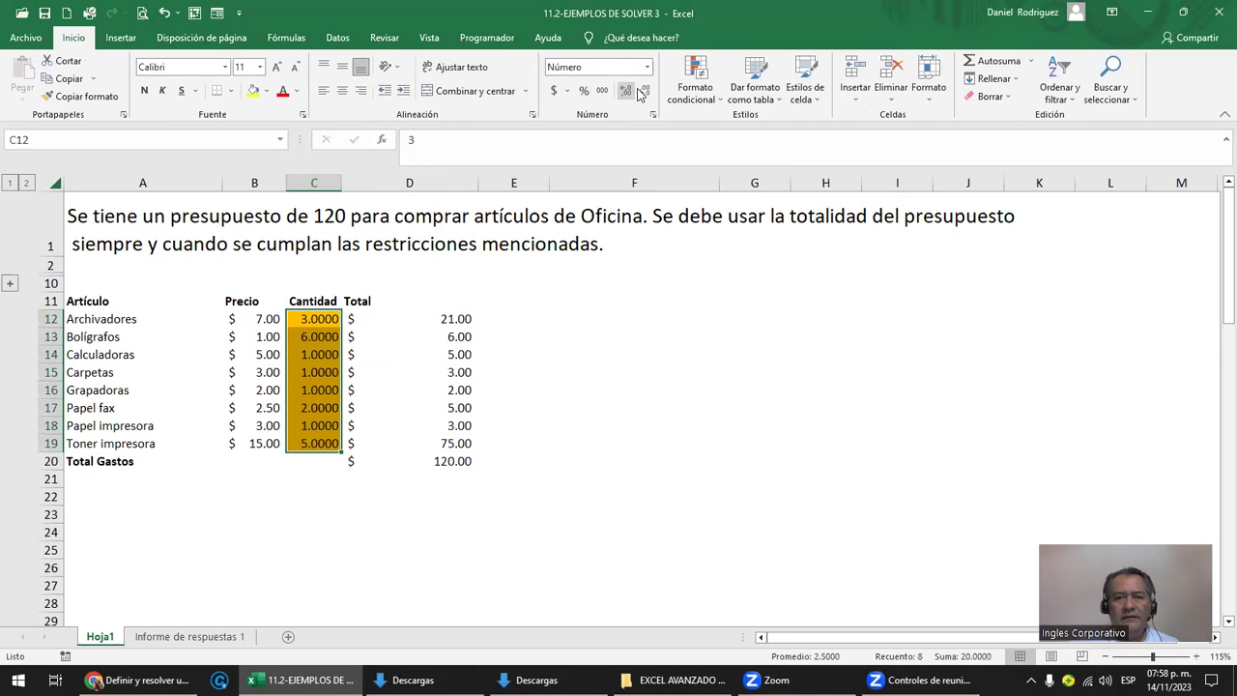
pyautogui.click(644, 91)
pyautogui.click(645, 91)
pyautogui.click(644, 91)
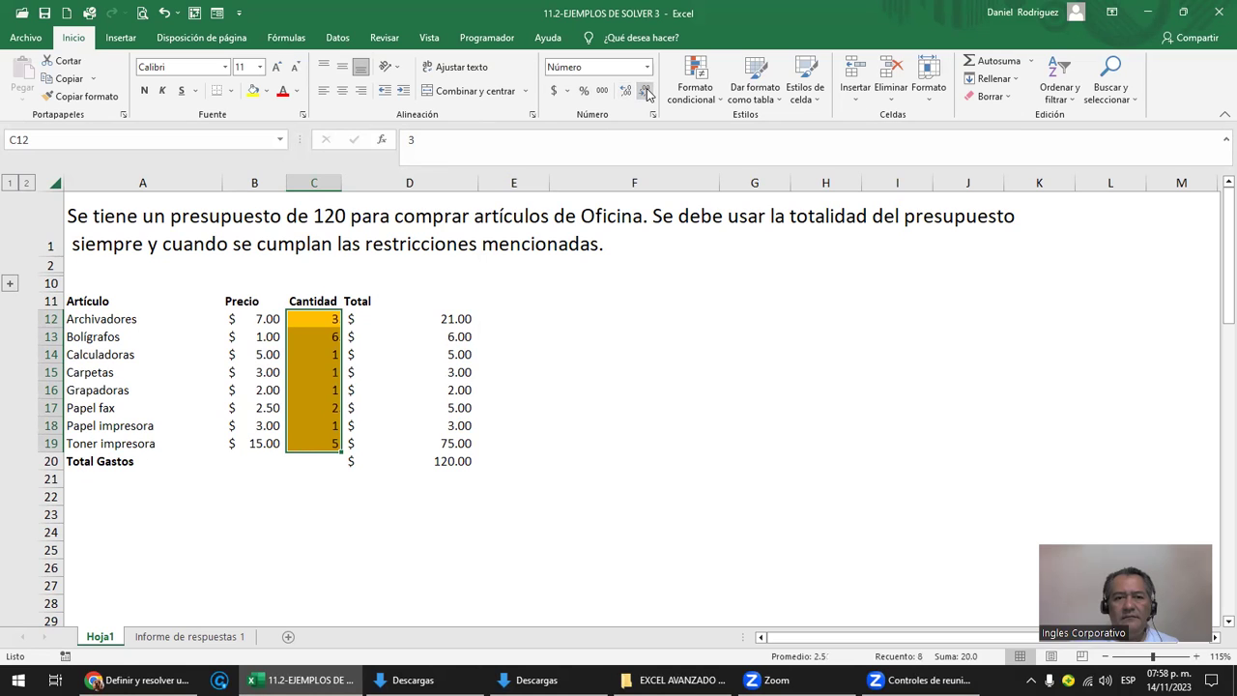
pyautogui.click(625, 90)
pyautogui.click(625, 90)
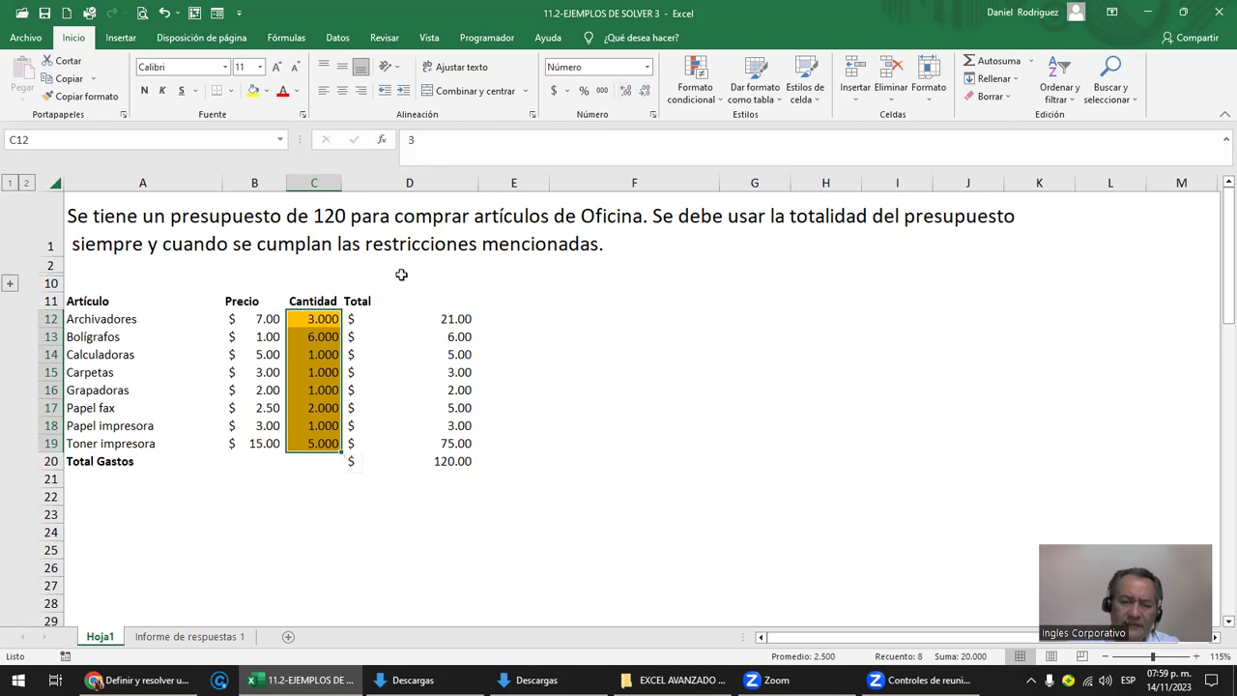
pyautogui.click(590, 461)
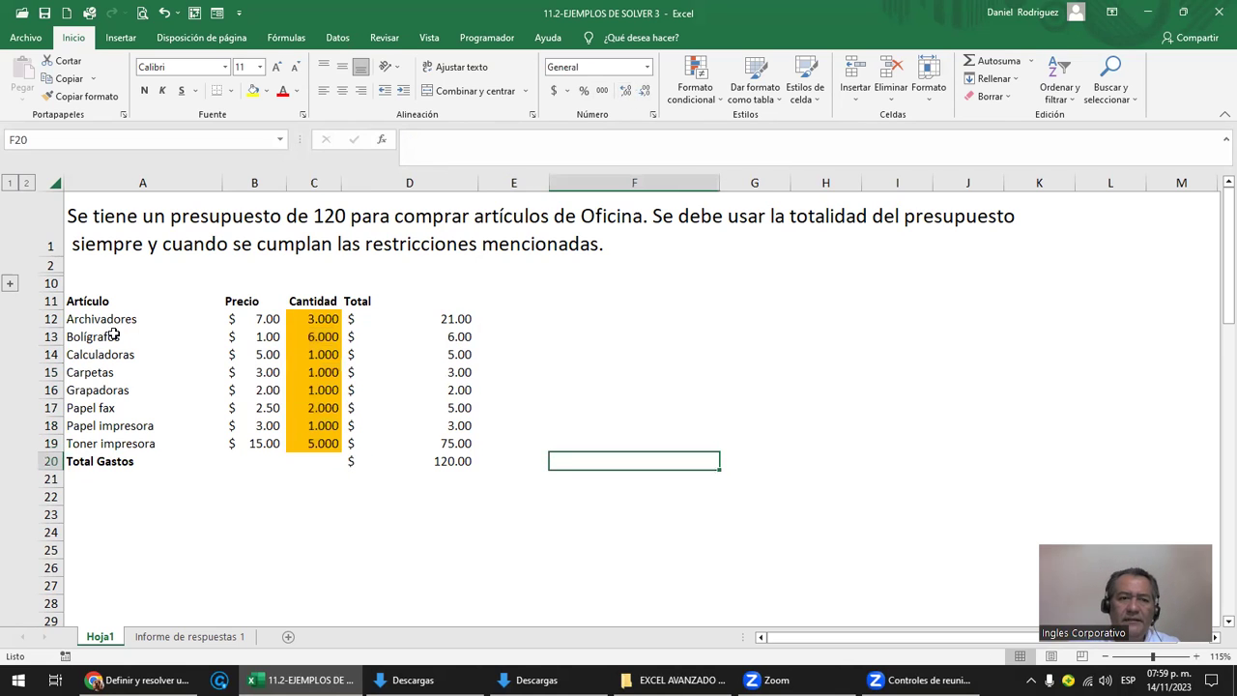
# Step: Change the Archivadores price in B12 to 8.00
pyautogui.click(261, 324)
pyautogui.write('8')
pyautogui.press('Return')
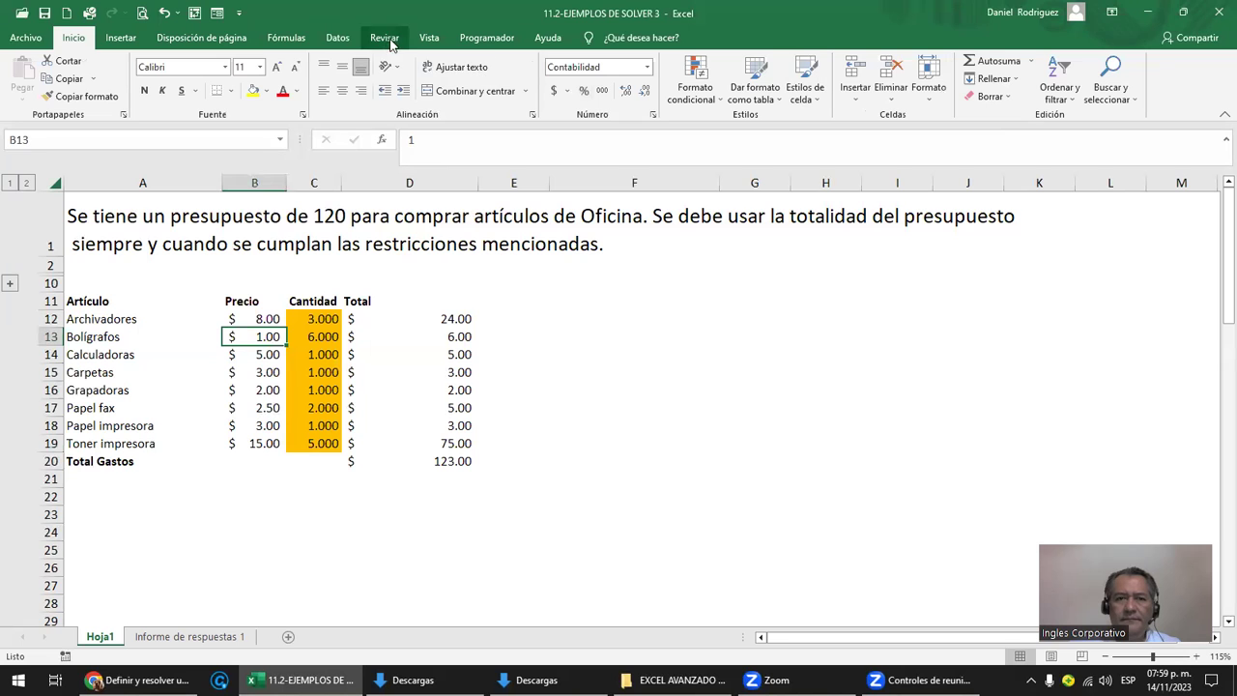
# Step: Re-solve with GRG Nonlinear, keep the solution, and create an Answer report
pyautogui.click(335, 39)
pyautogui.click(1032, 61)
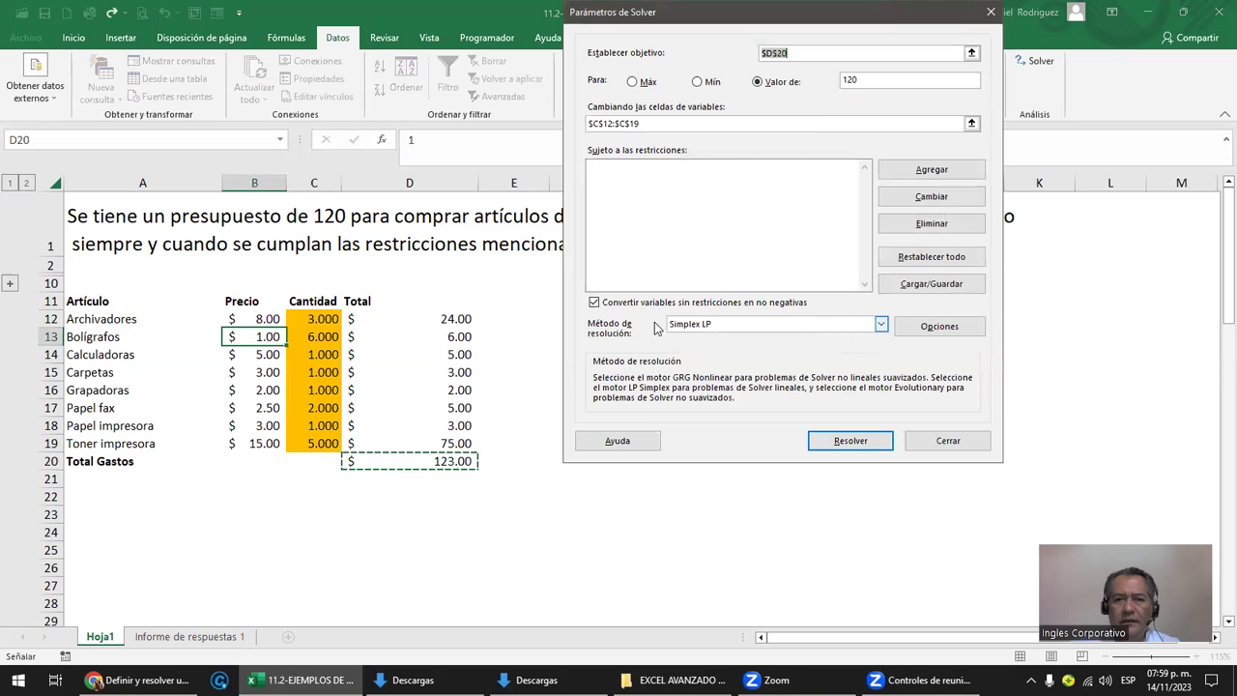
pyautogui.click(880, 325)
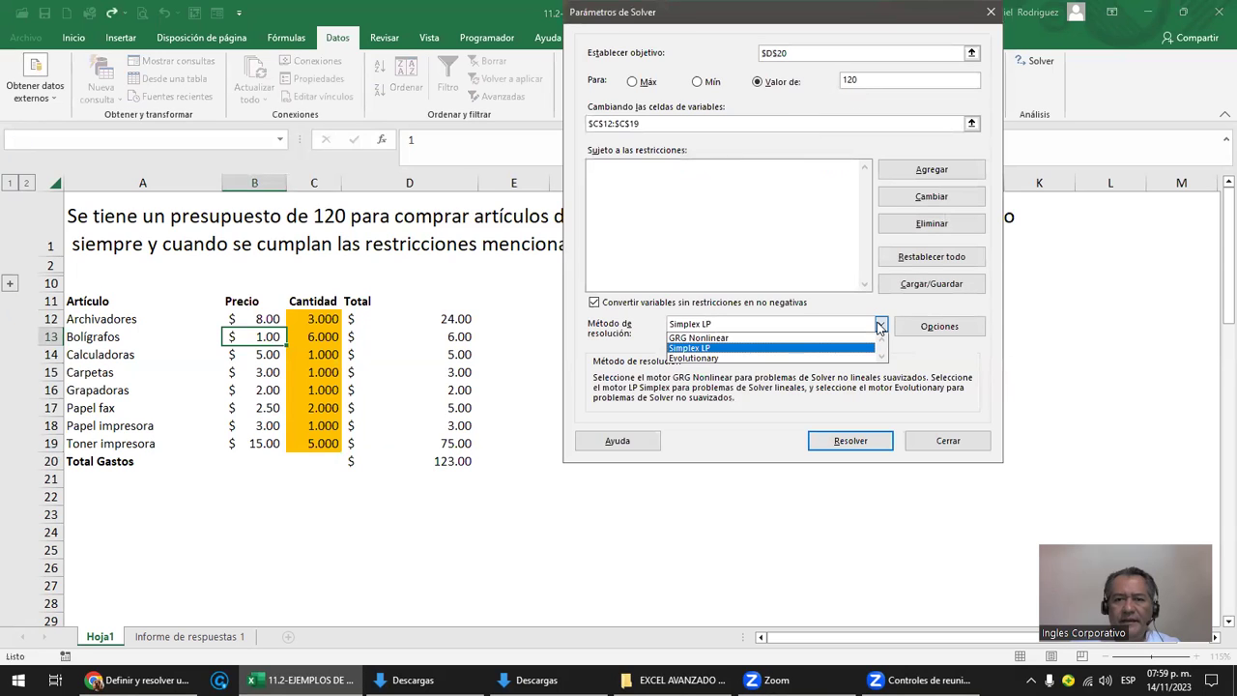
pyautogui.click(698, 337)
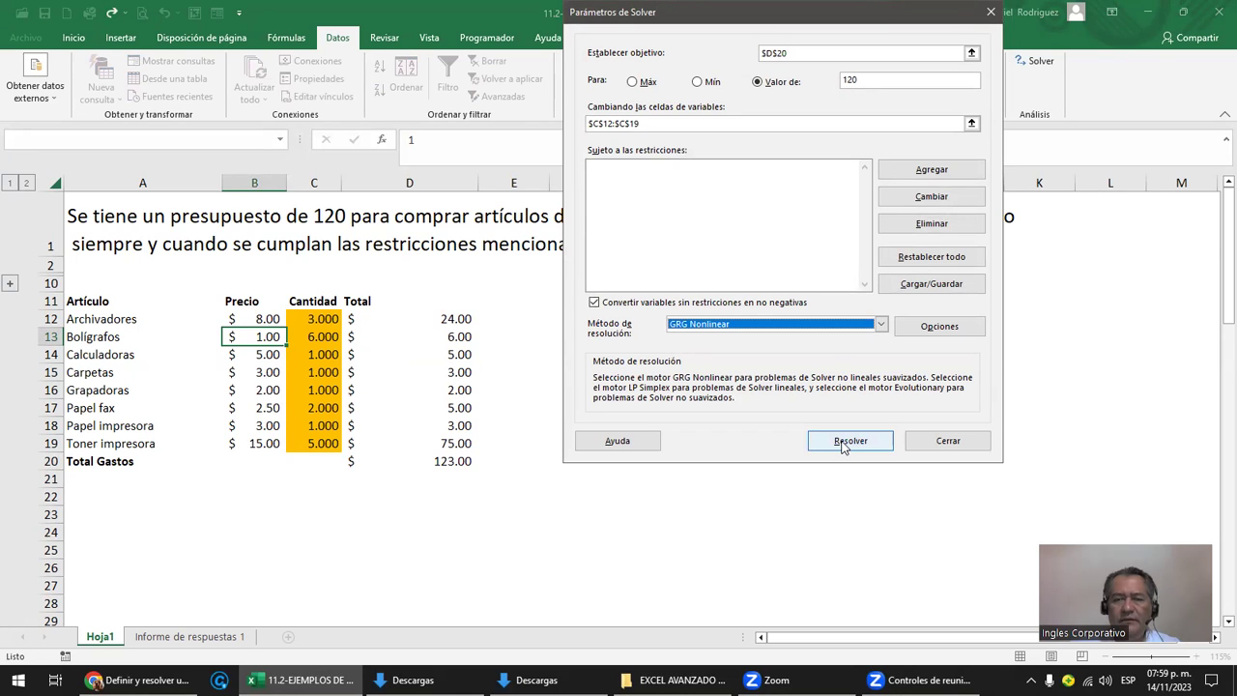
pyautogui.click(844, 442)
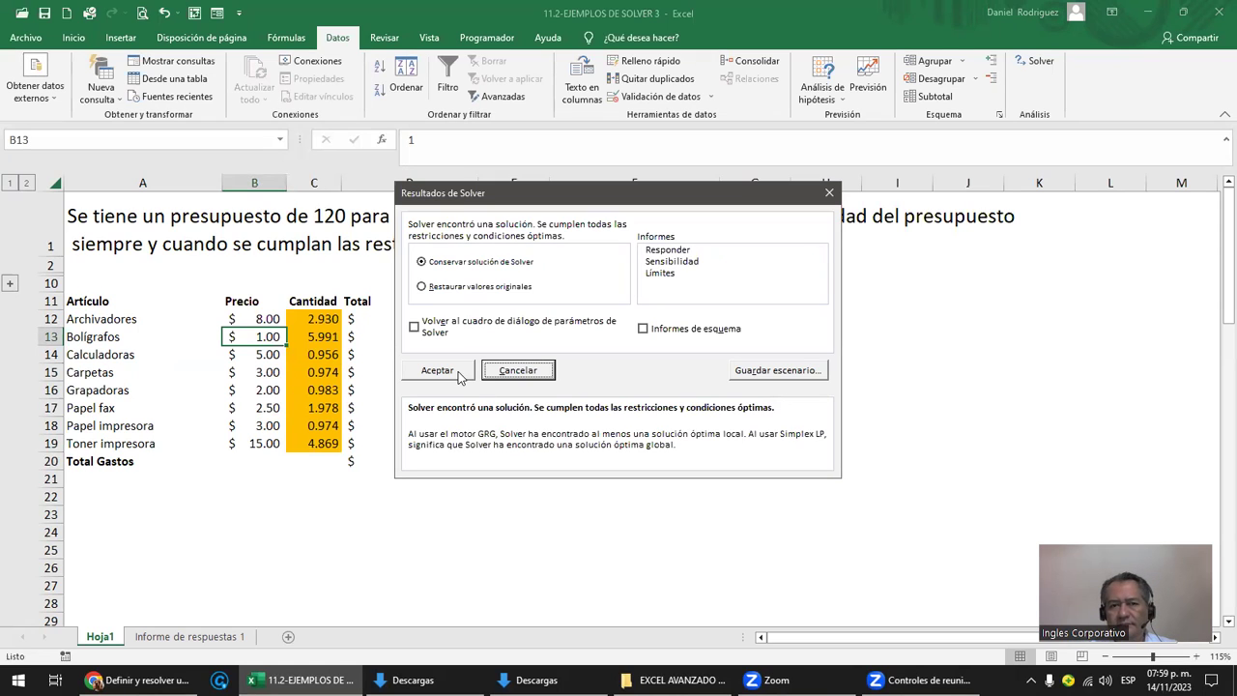
pyautogui.click(669, 252)
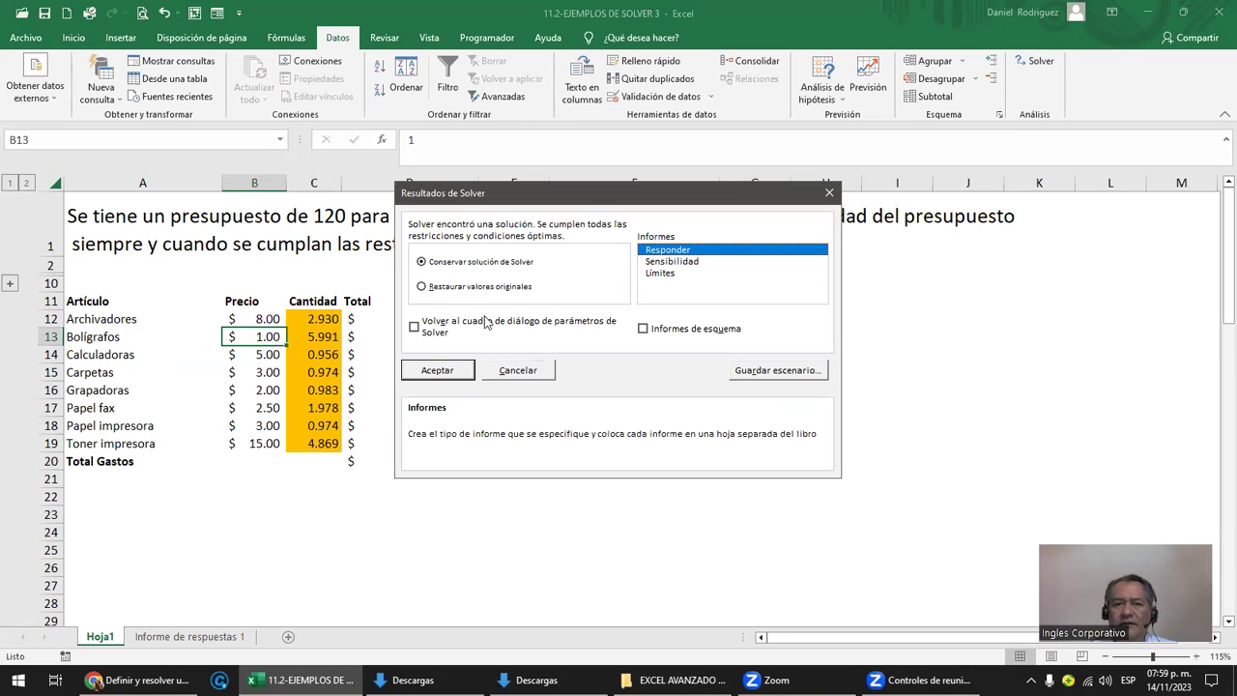
pyautogui.click(436, 371)
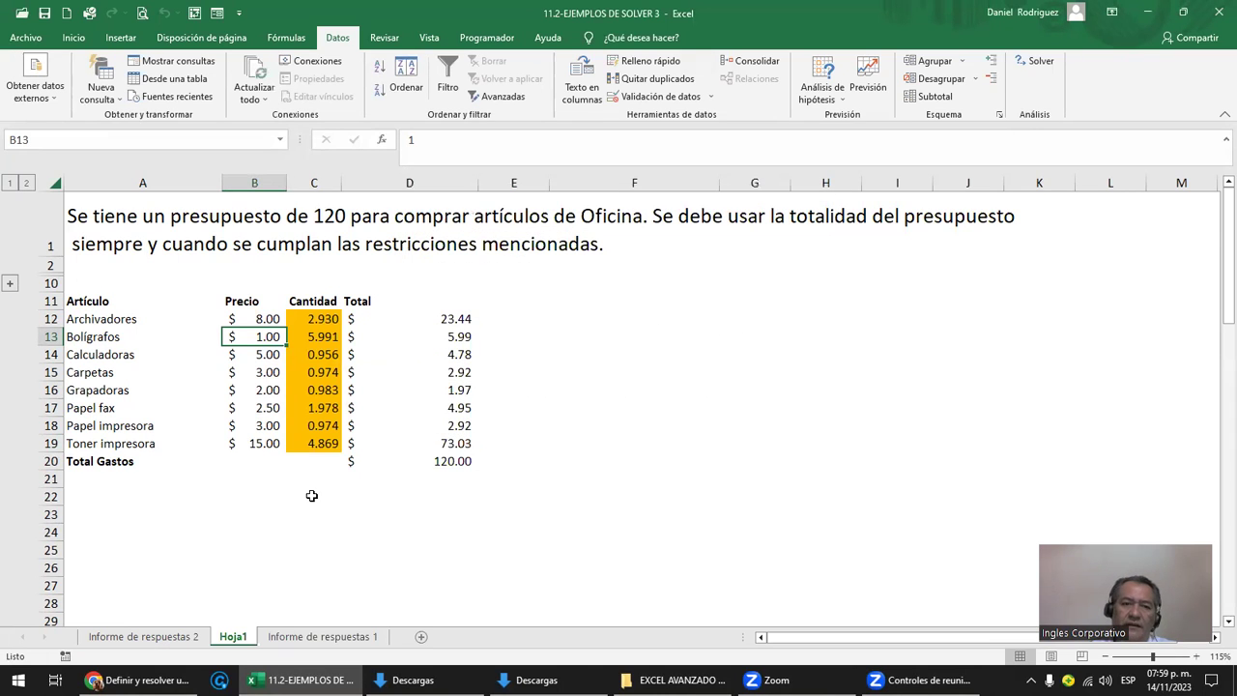
# Step: Select and review the quantity cells C12:C19, then deselect them
pyautogui.moveTo(323, 318); pyautogui.dragTo(316, 440)
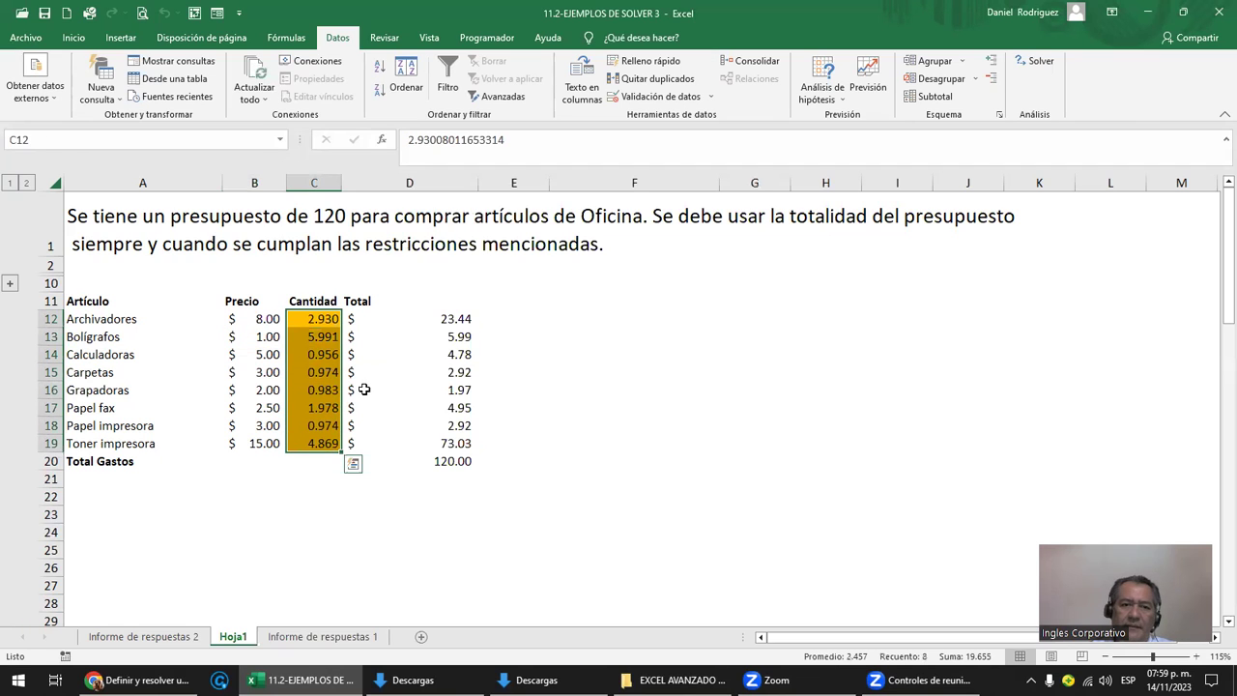
pyautogui.moveTo(323, 320); pyautogui.dragTo(319, 353)
pyautogui.moveTo(316, 407); pyautogui.dragTo(316, 442)
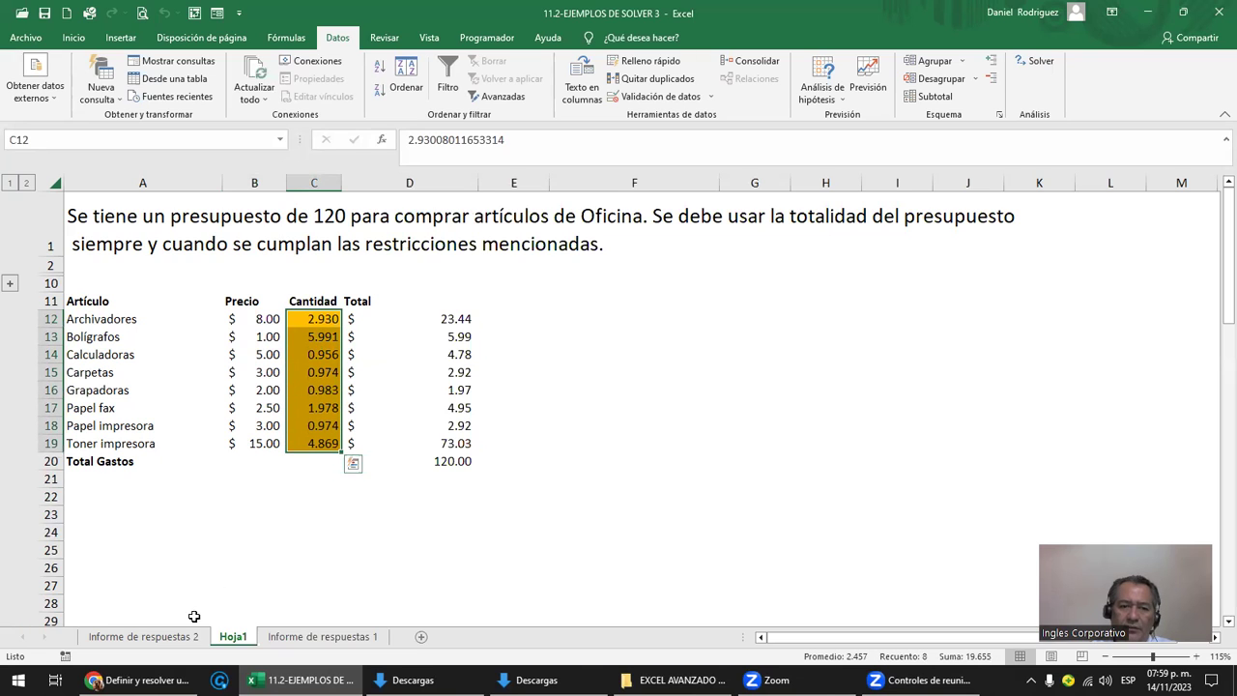
pyautogui.click(290, 583)
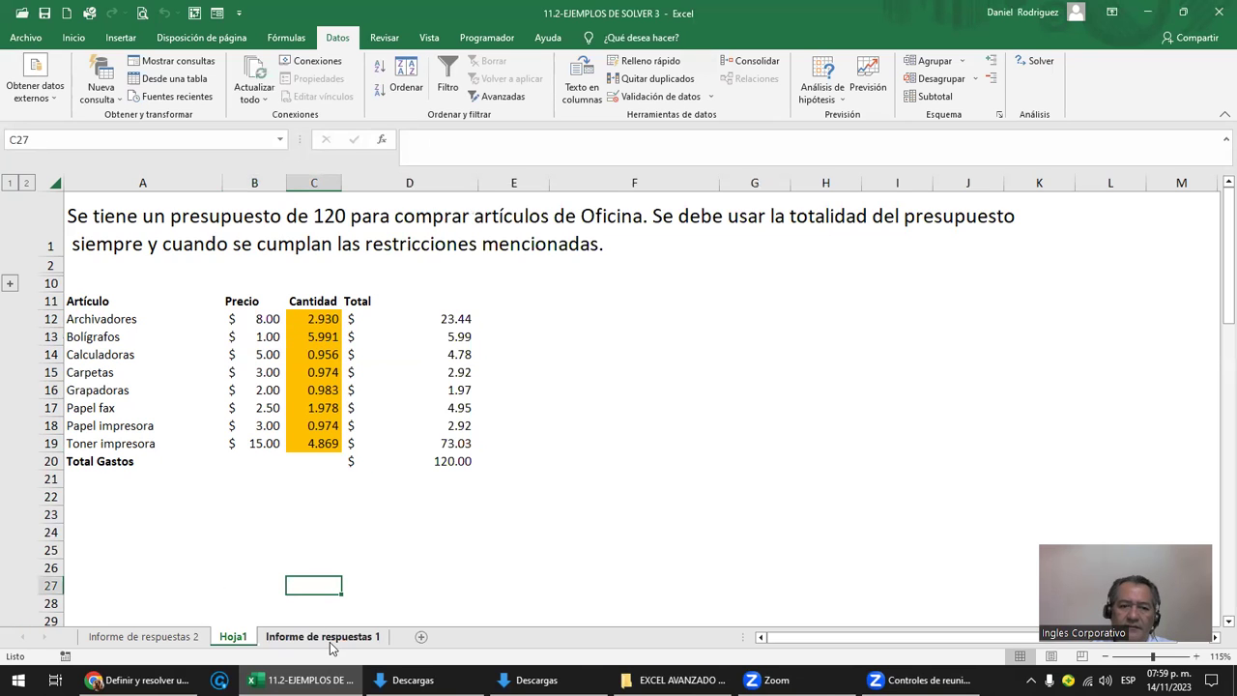
# Step: Delete the Informe de respuestas 1 and Informe de respuestas 2 sheets
pyautogui.click(328, 638)
pyautogui.rightClick(330, 645)
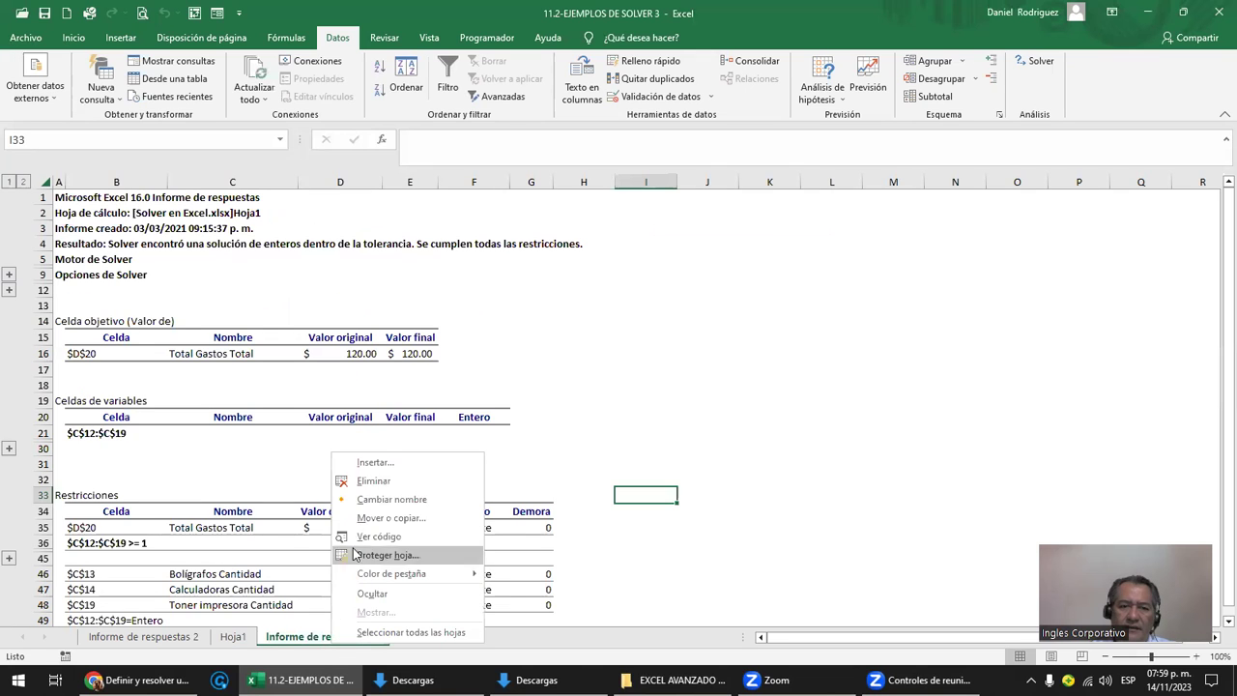
pyautogui.click(376, 480)
pyautogui.click(582, 384)
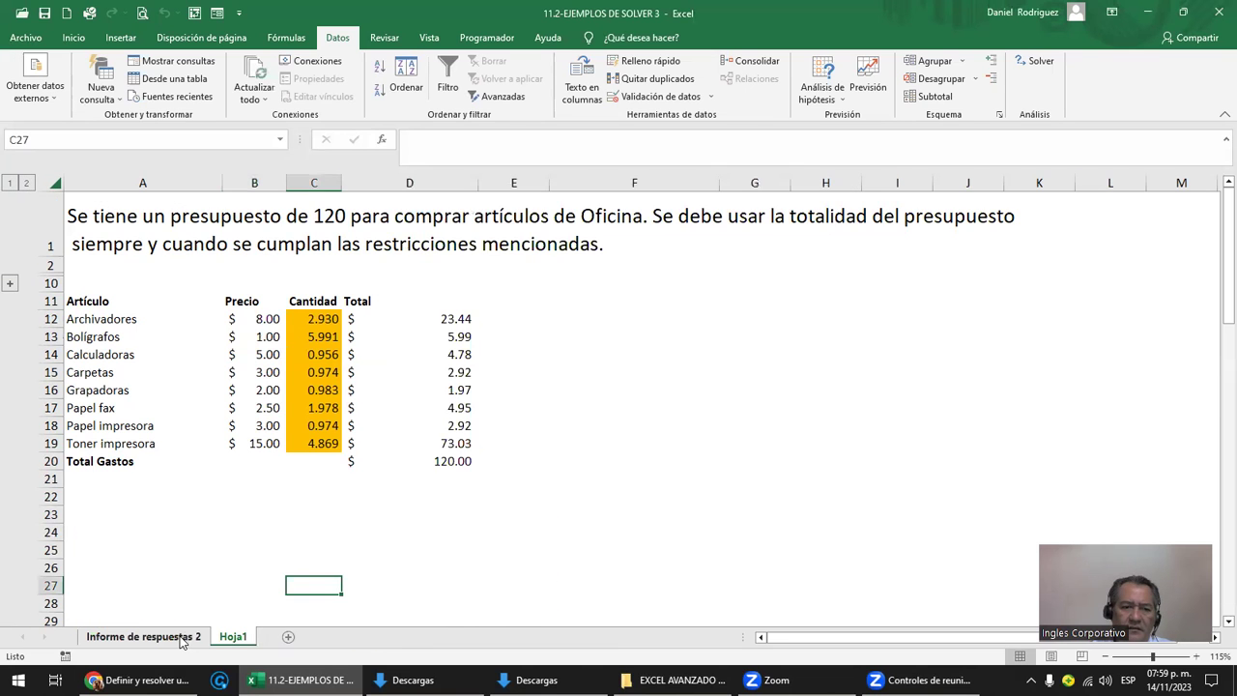
pyautogui.rightClick(181, 639)
pyautogui.click(247, 475)
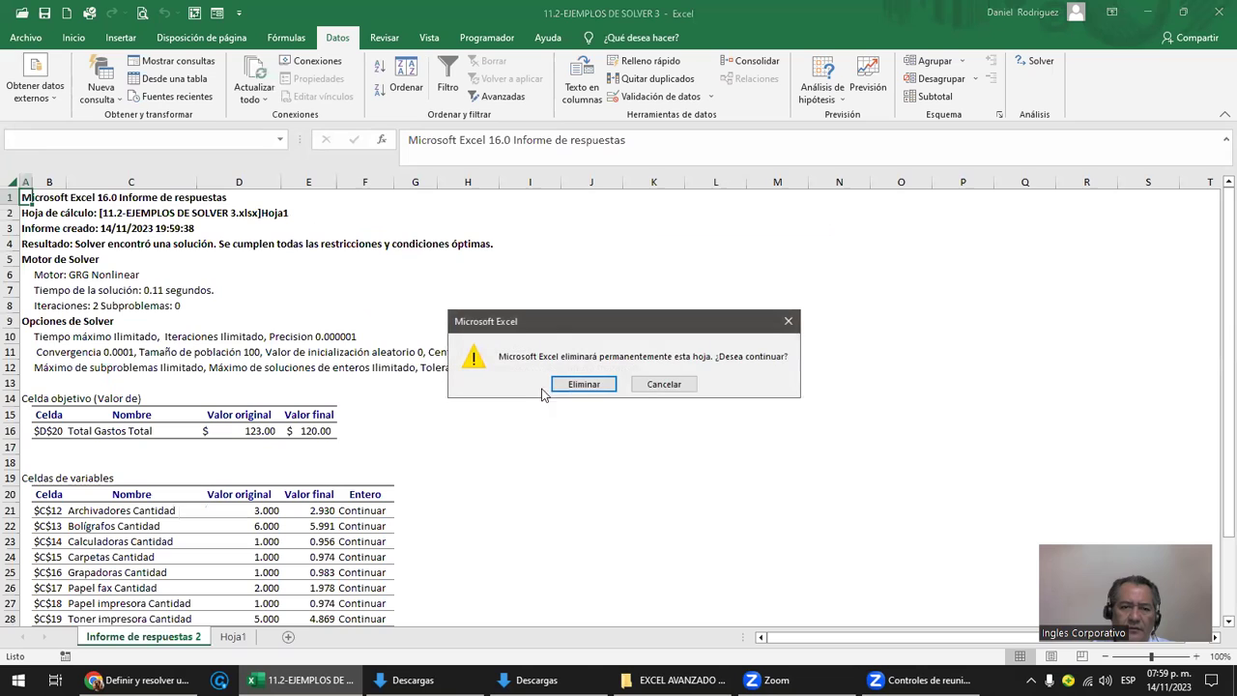
pyautogui.click(582, 384)
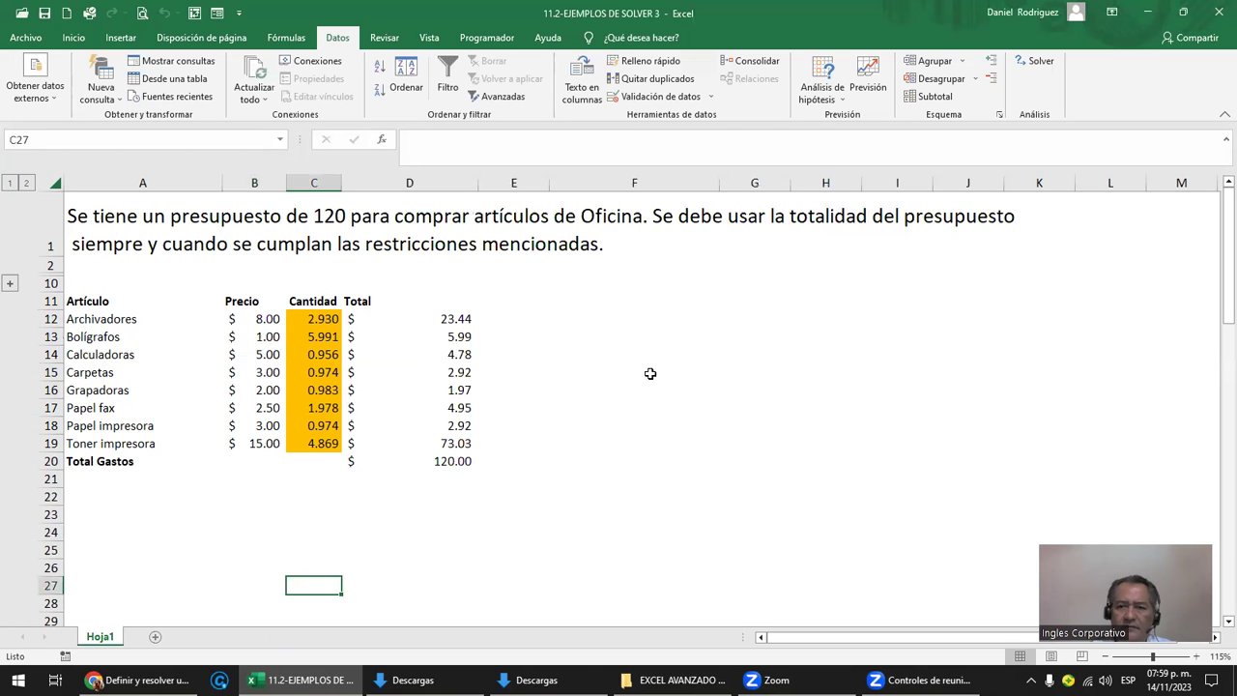
# Step: Re-run Solver with objective D20 and changing cells C12:C19, keeping the solution
pyautogui.click(1036, 61)
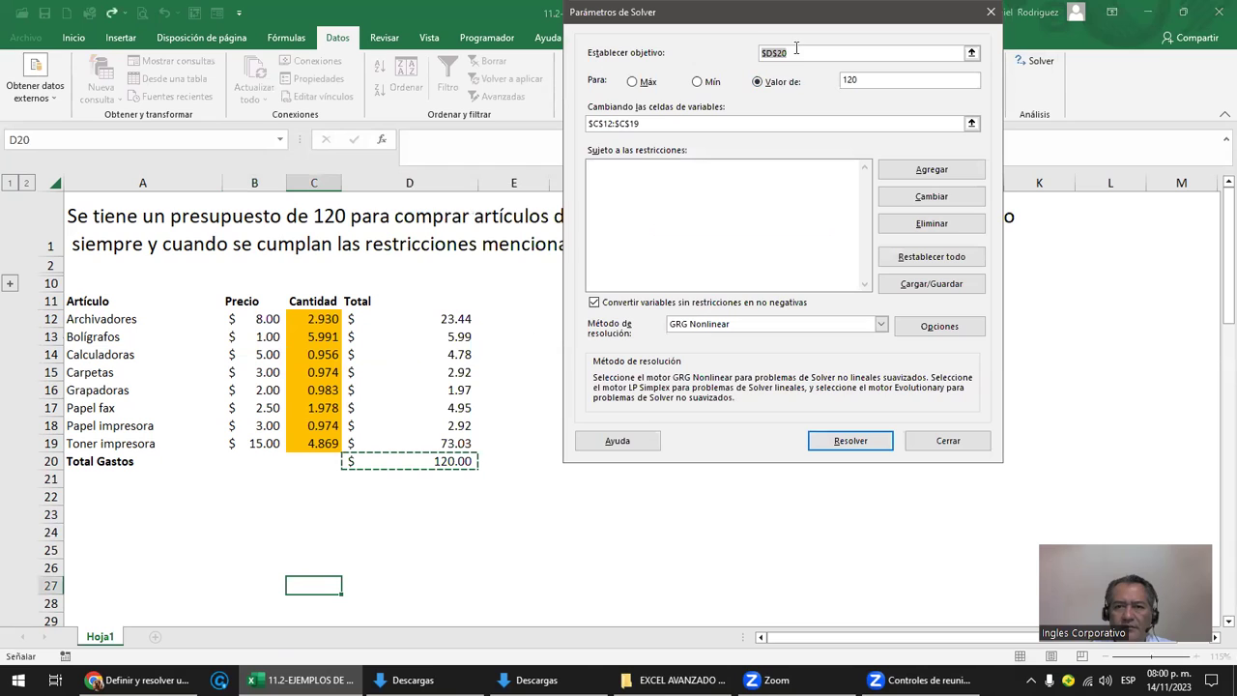
pyautogui.click(459, 462)
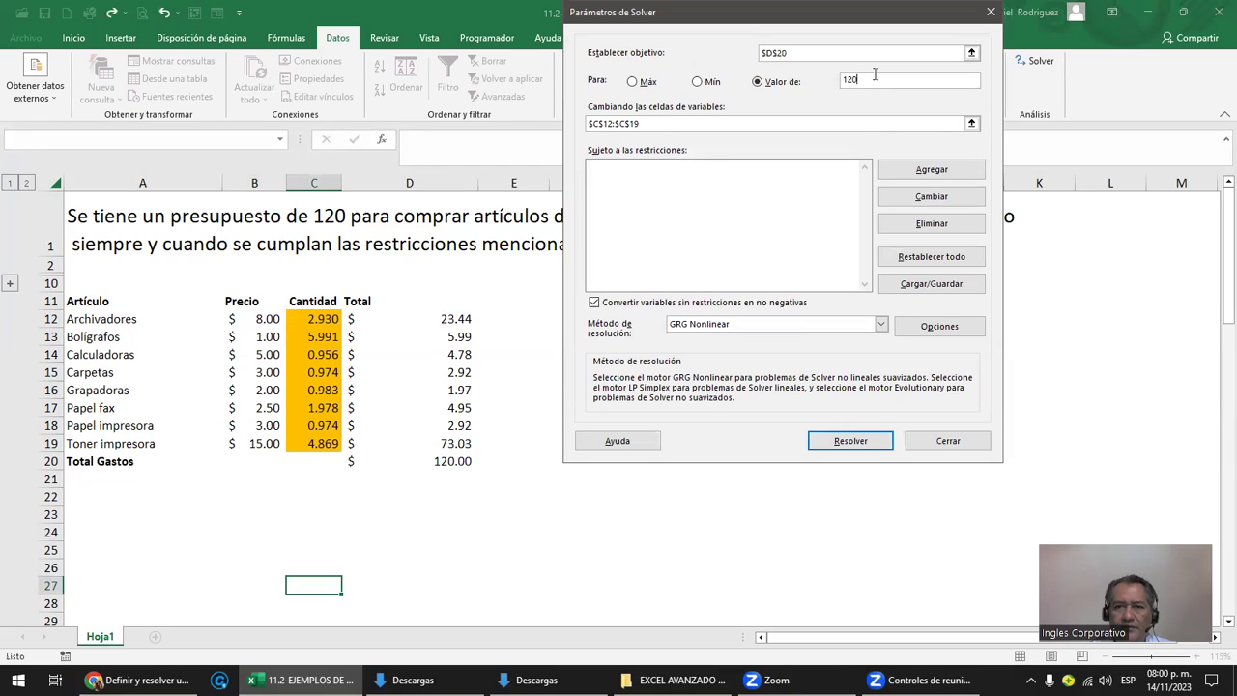
pyautogui.click(664, 124)
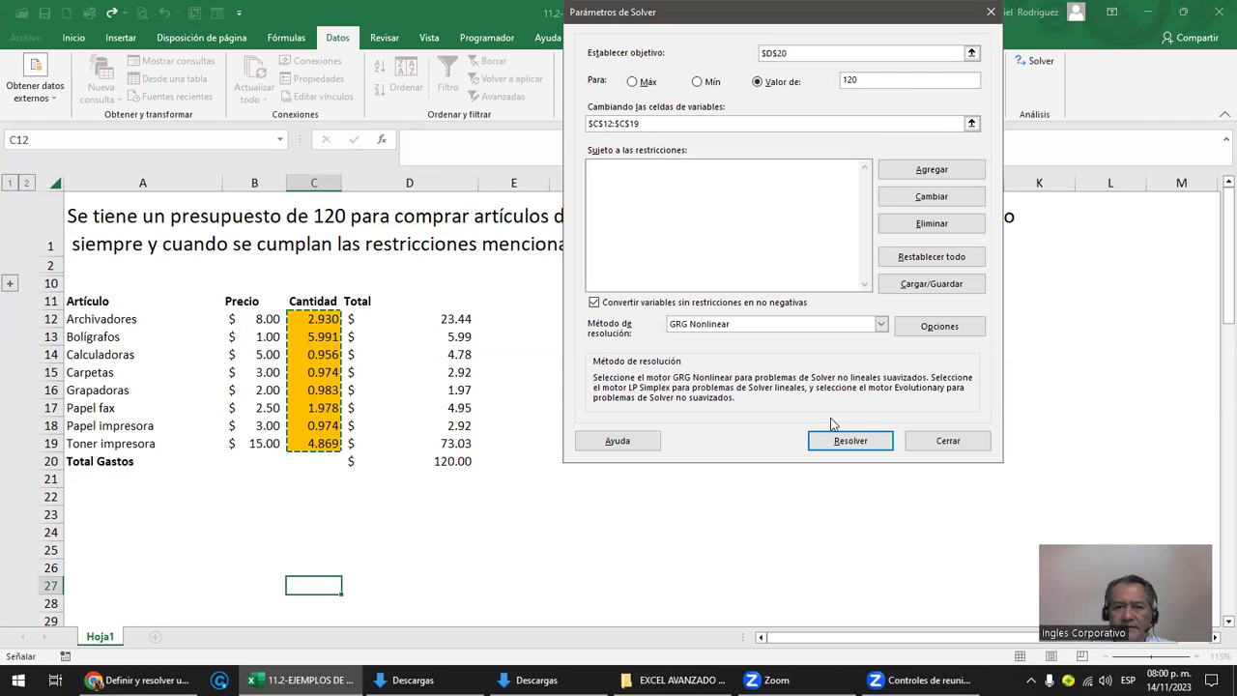
pyautogui.click(850, 440)
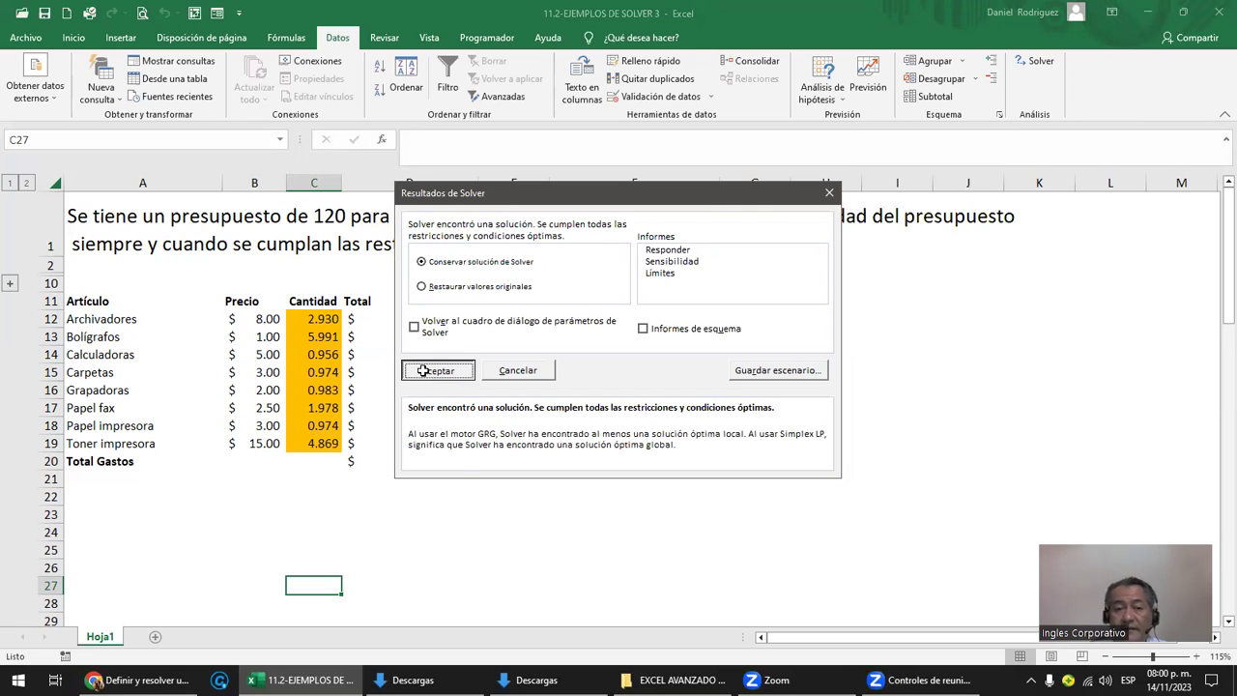
pyautogui.click(423, 370)
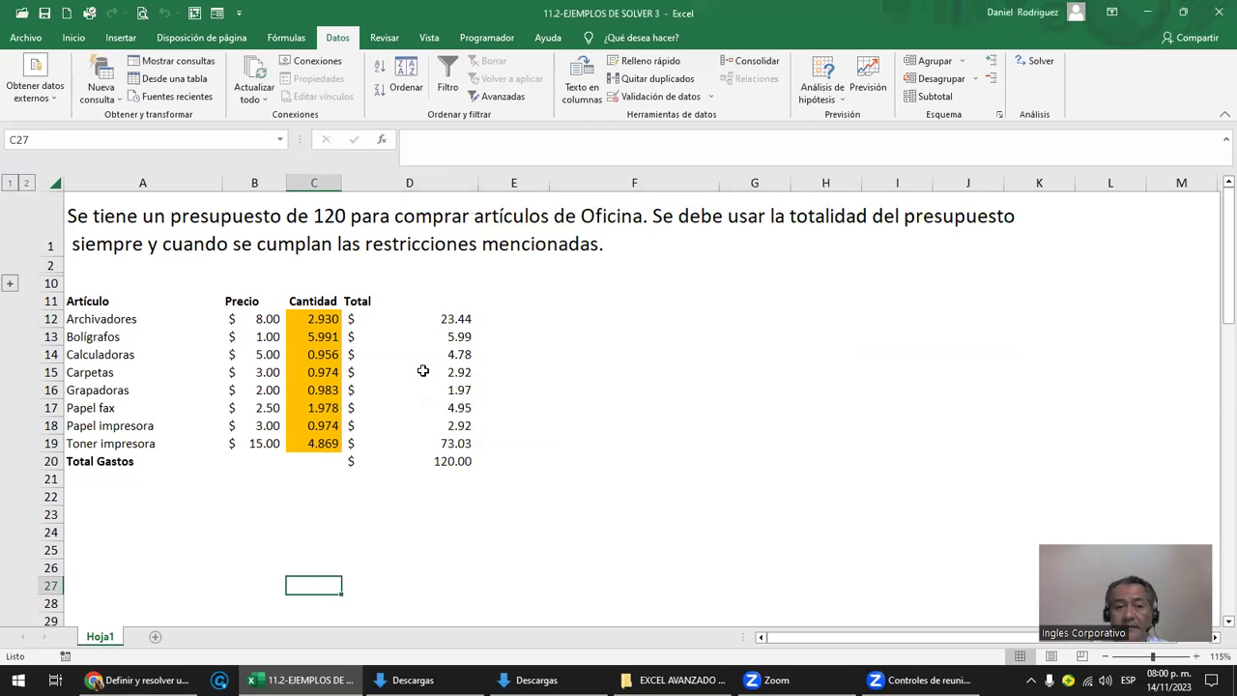
# Step: Set the Bolígrafos price in B13 to 2, re-solve to 120, then save and close
pyautogui.click(262, 337)
pyautogui.write('2')
pyautogui.press('Return')
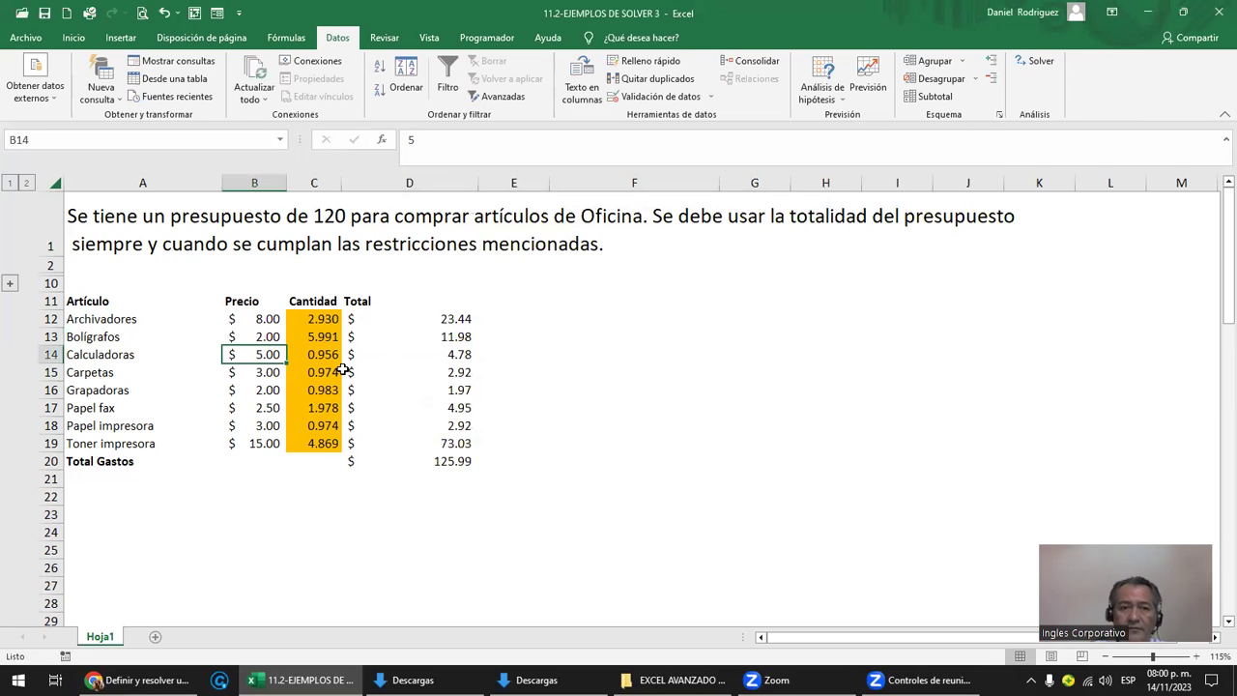
pyautogui.click(1038, 64)
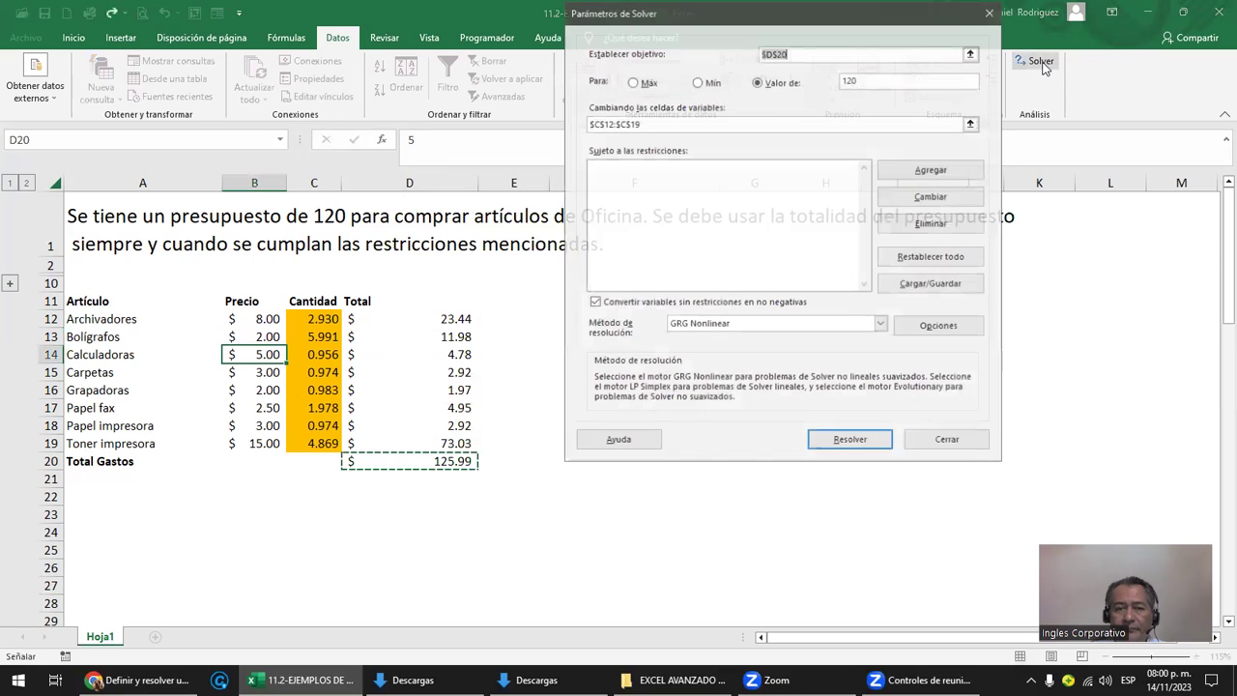
pyautogui.click(851, 440)
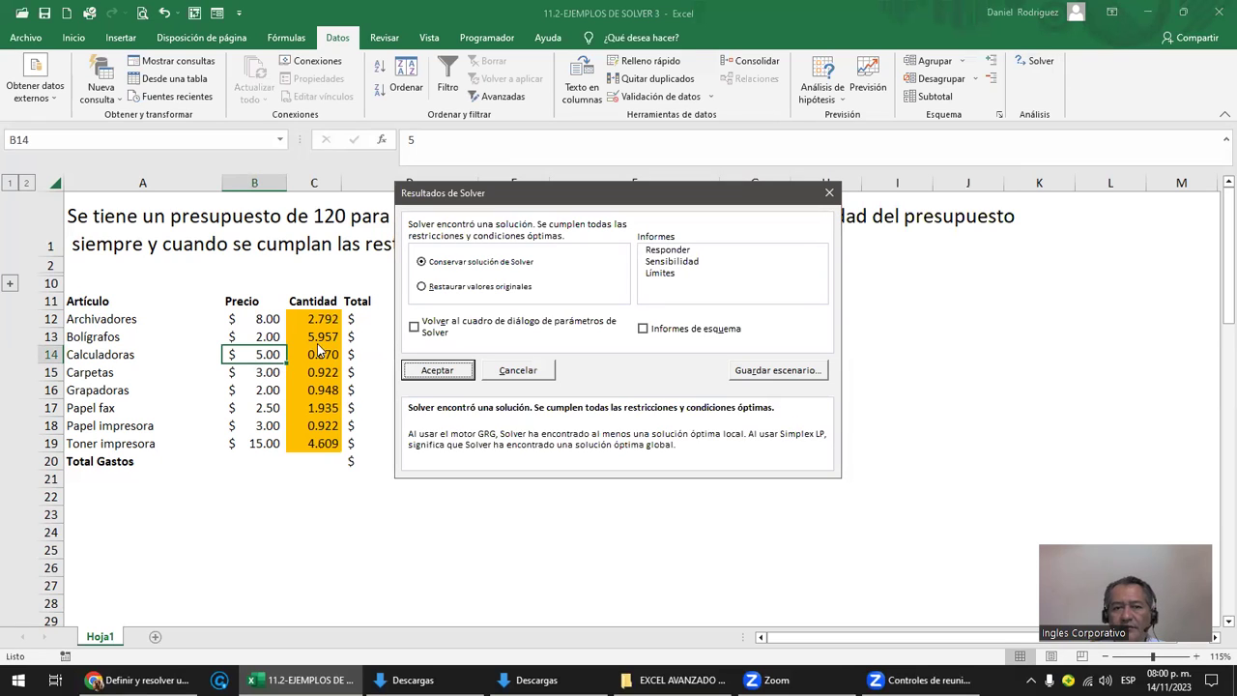
pyautogui.click(430, 370)
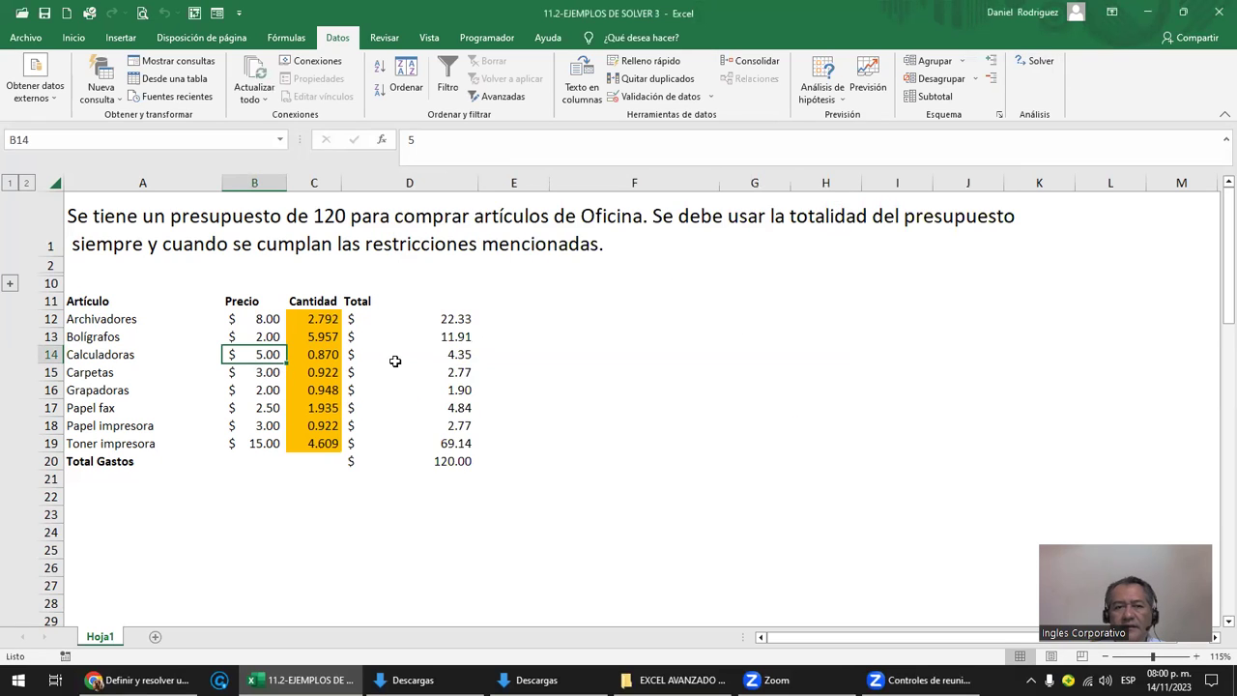
pyautogui.click(43, 13)
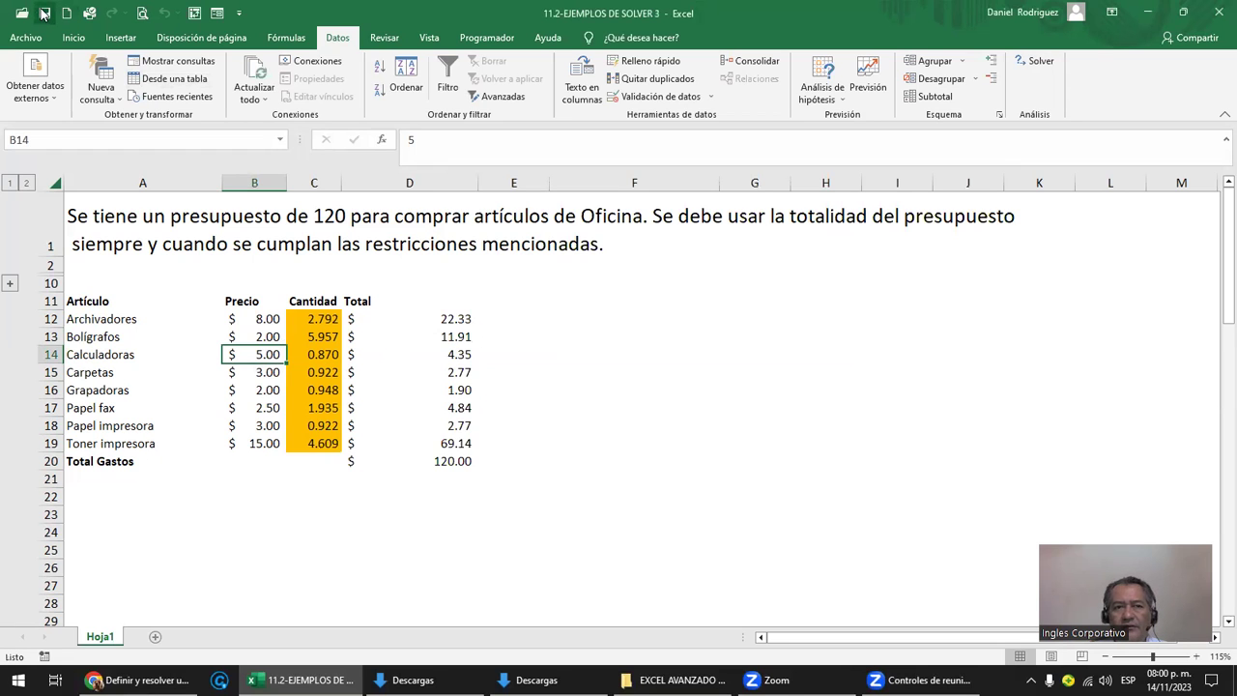
pyautogui.click(1217, 11)
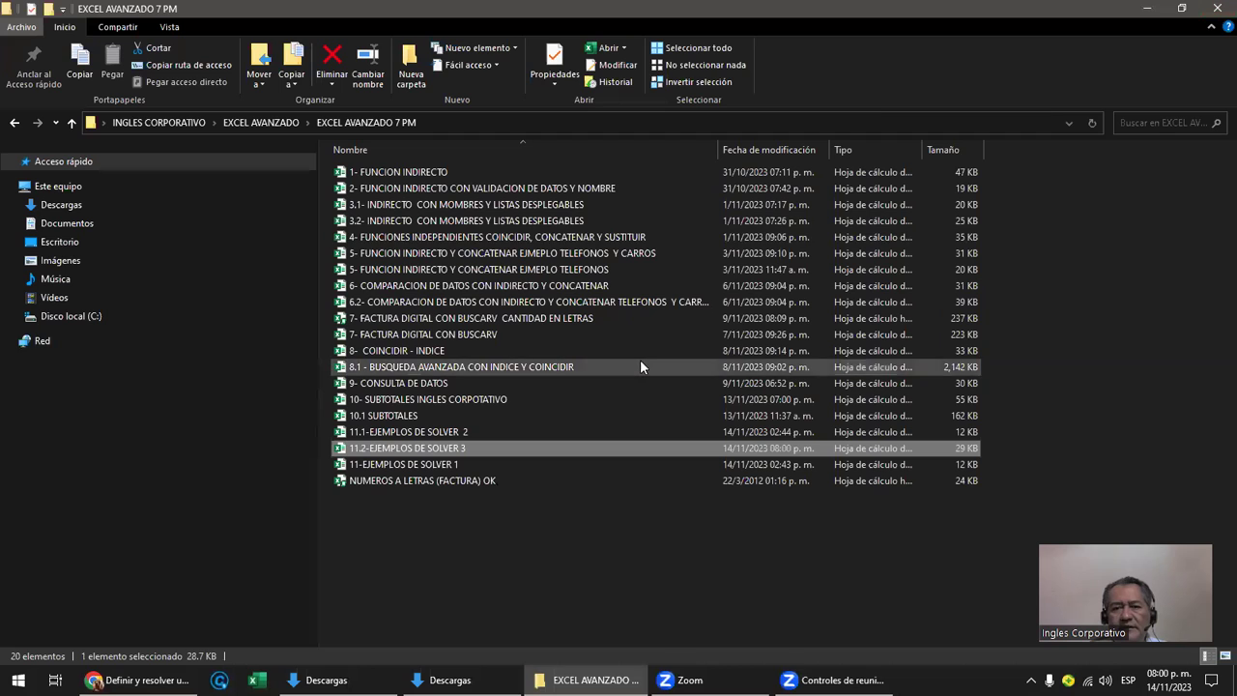